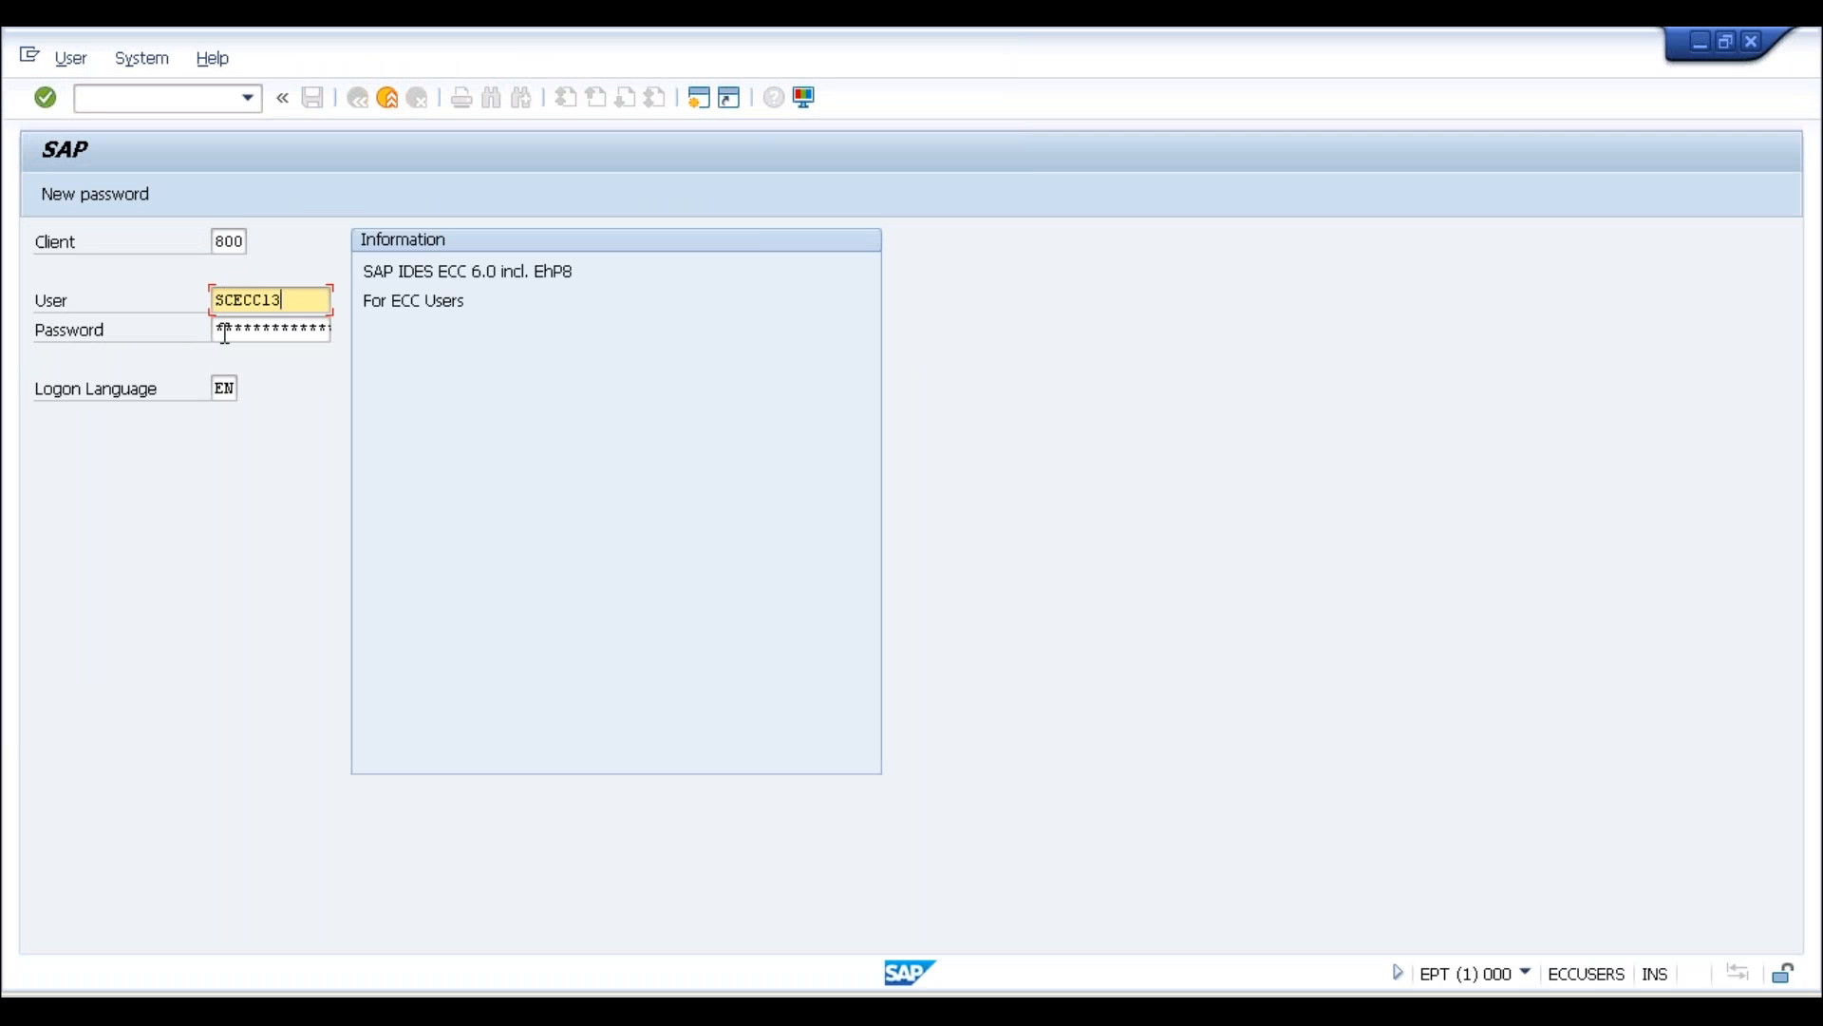
# Enter the account password and log on to client 800 with logon language EN
pyautogui.write('**')
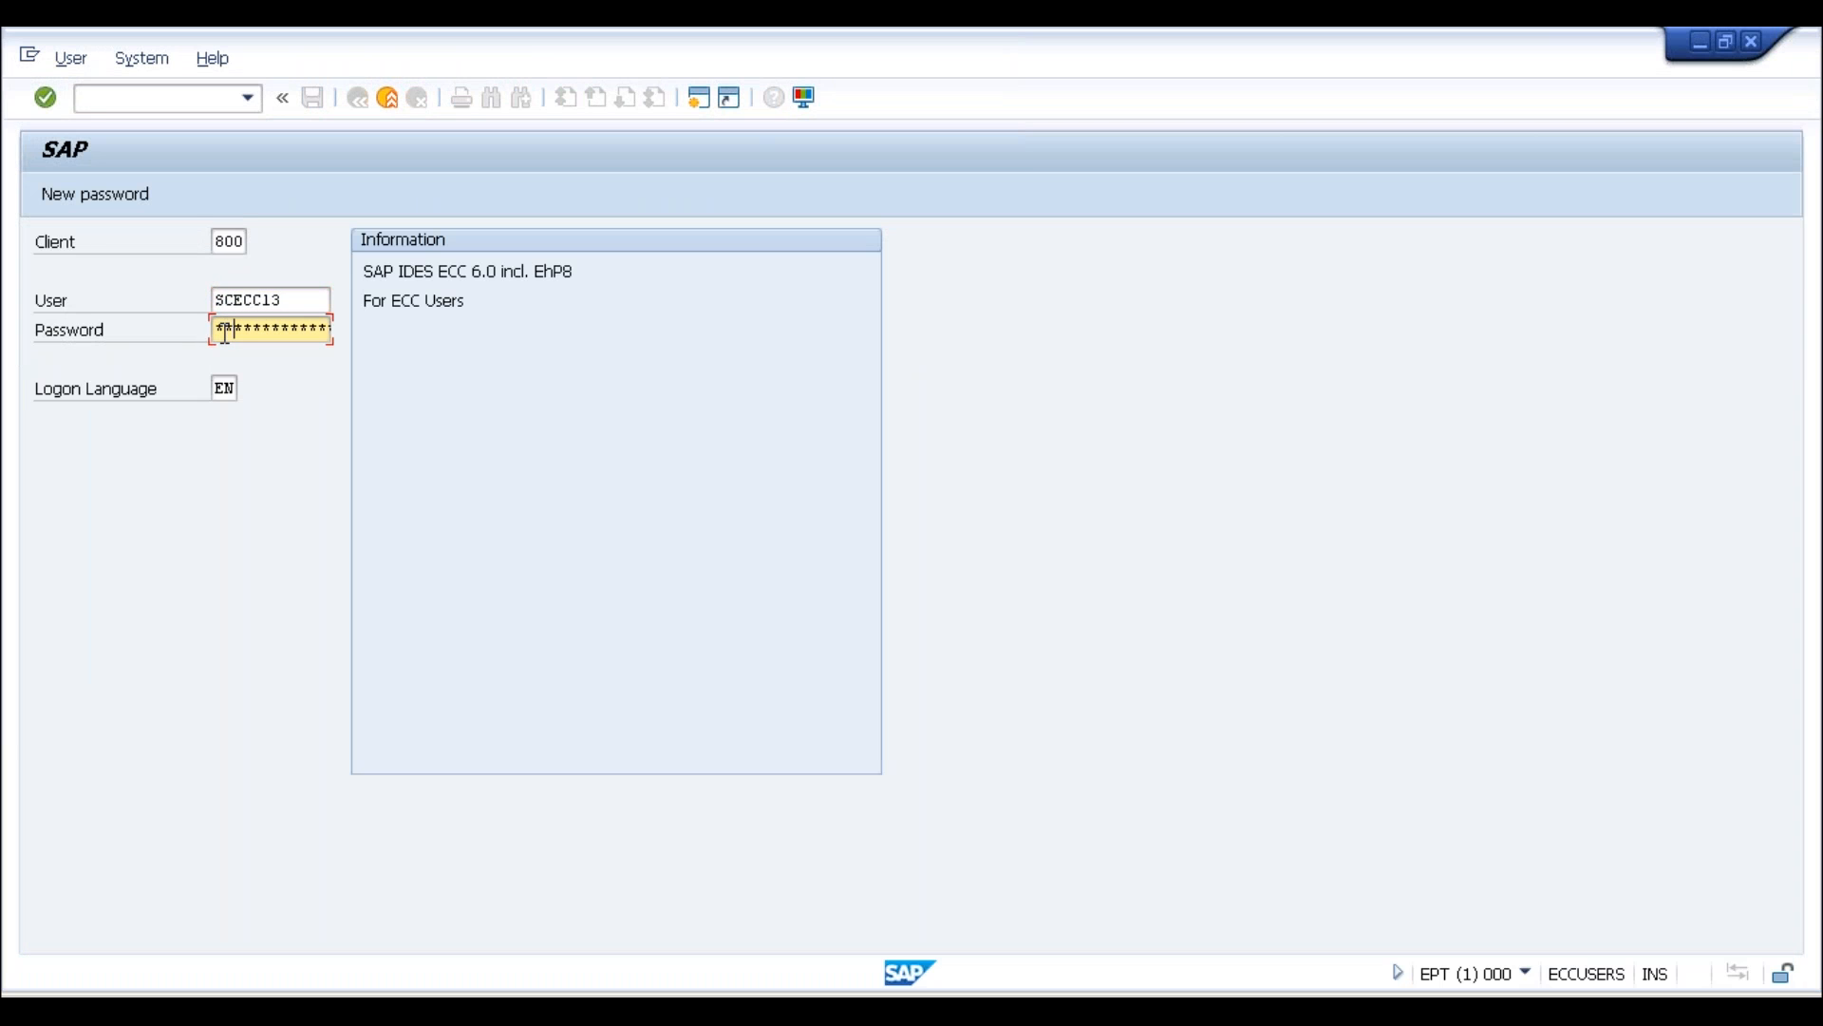
pyautogui.press('Return')
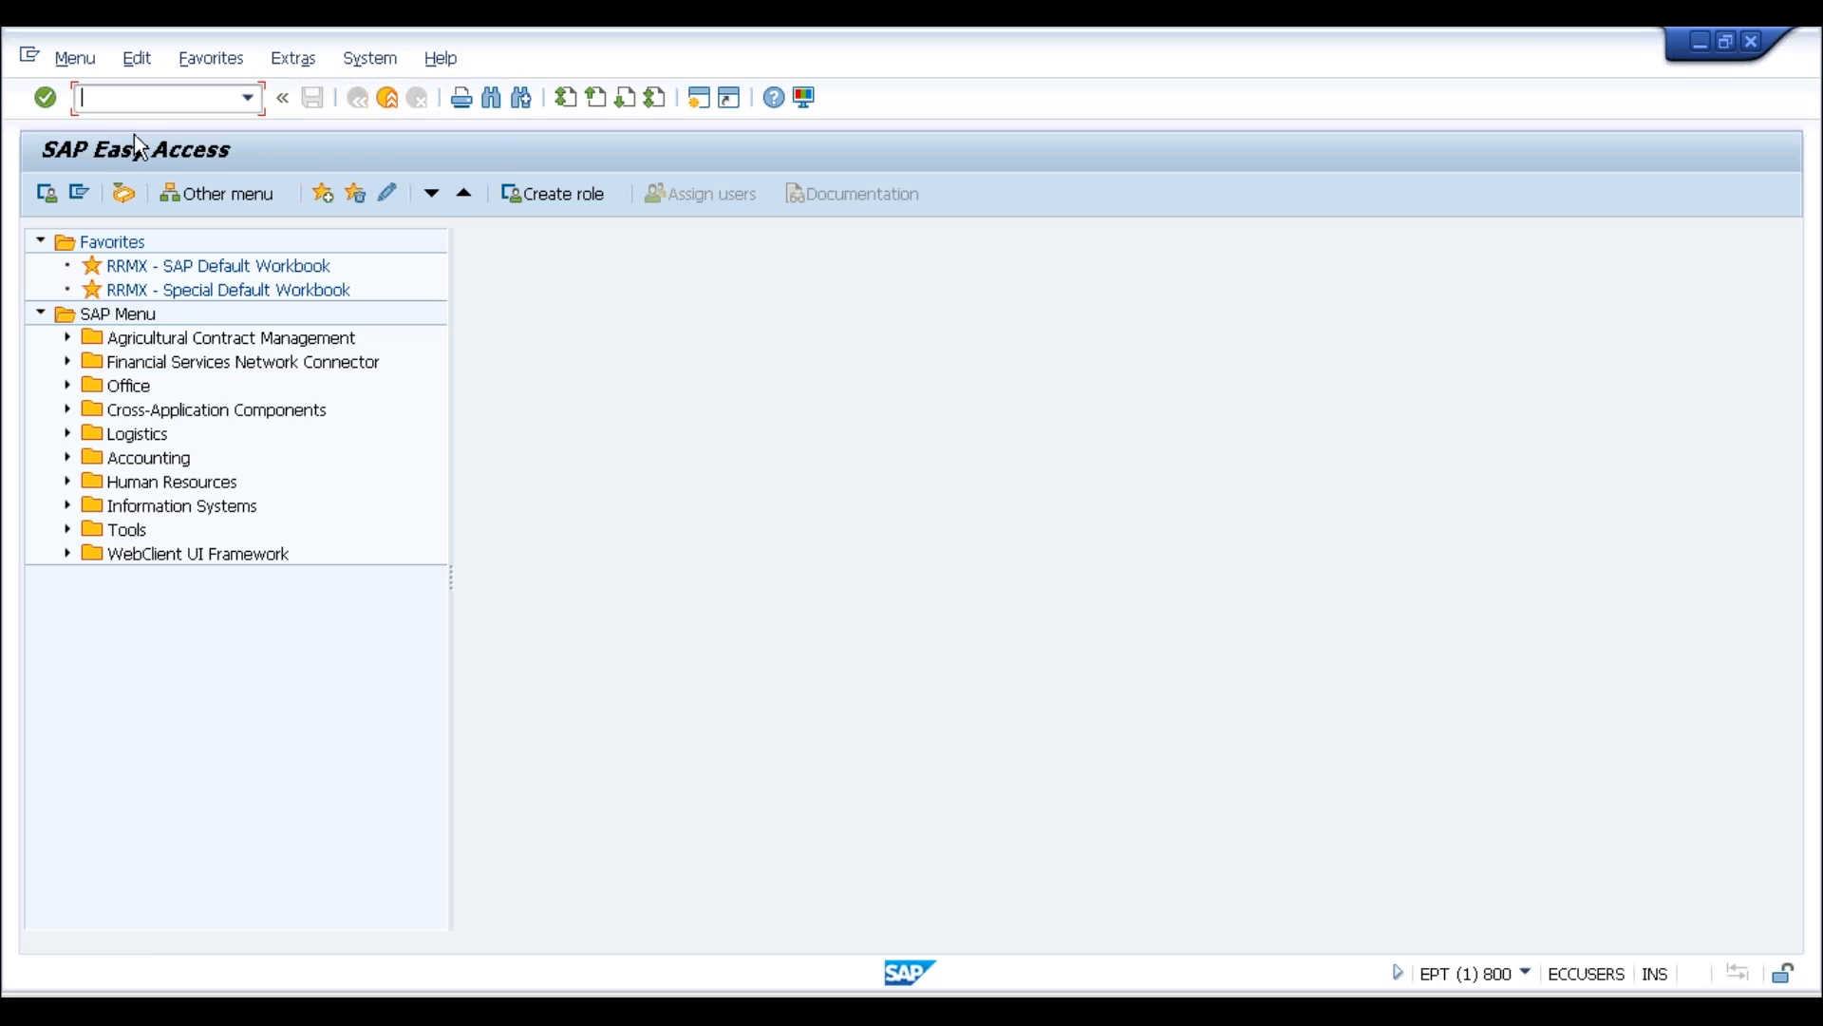
# Open the ABAP Dictionary initial screen with the transaction command /nse11
pyautogui.write('/nse18')
pyautogui.press('BackSpace')
pyautogui.press('BackSpace')
pyautogui.write('11')
pyautogui.press('Return')
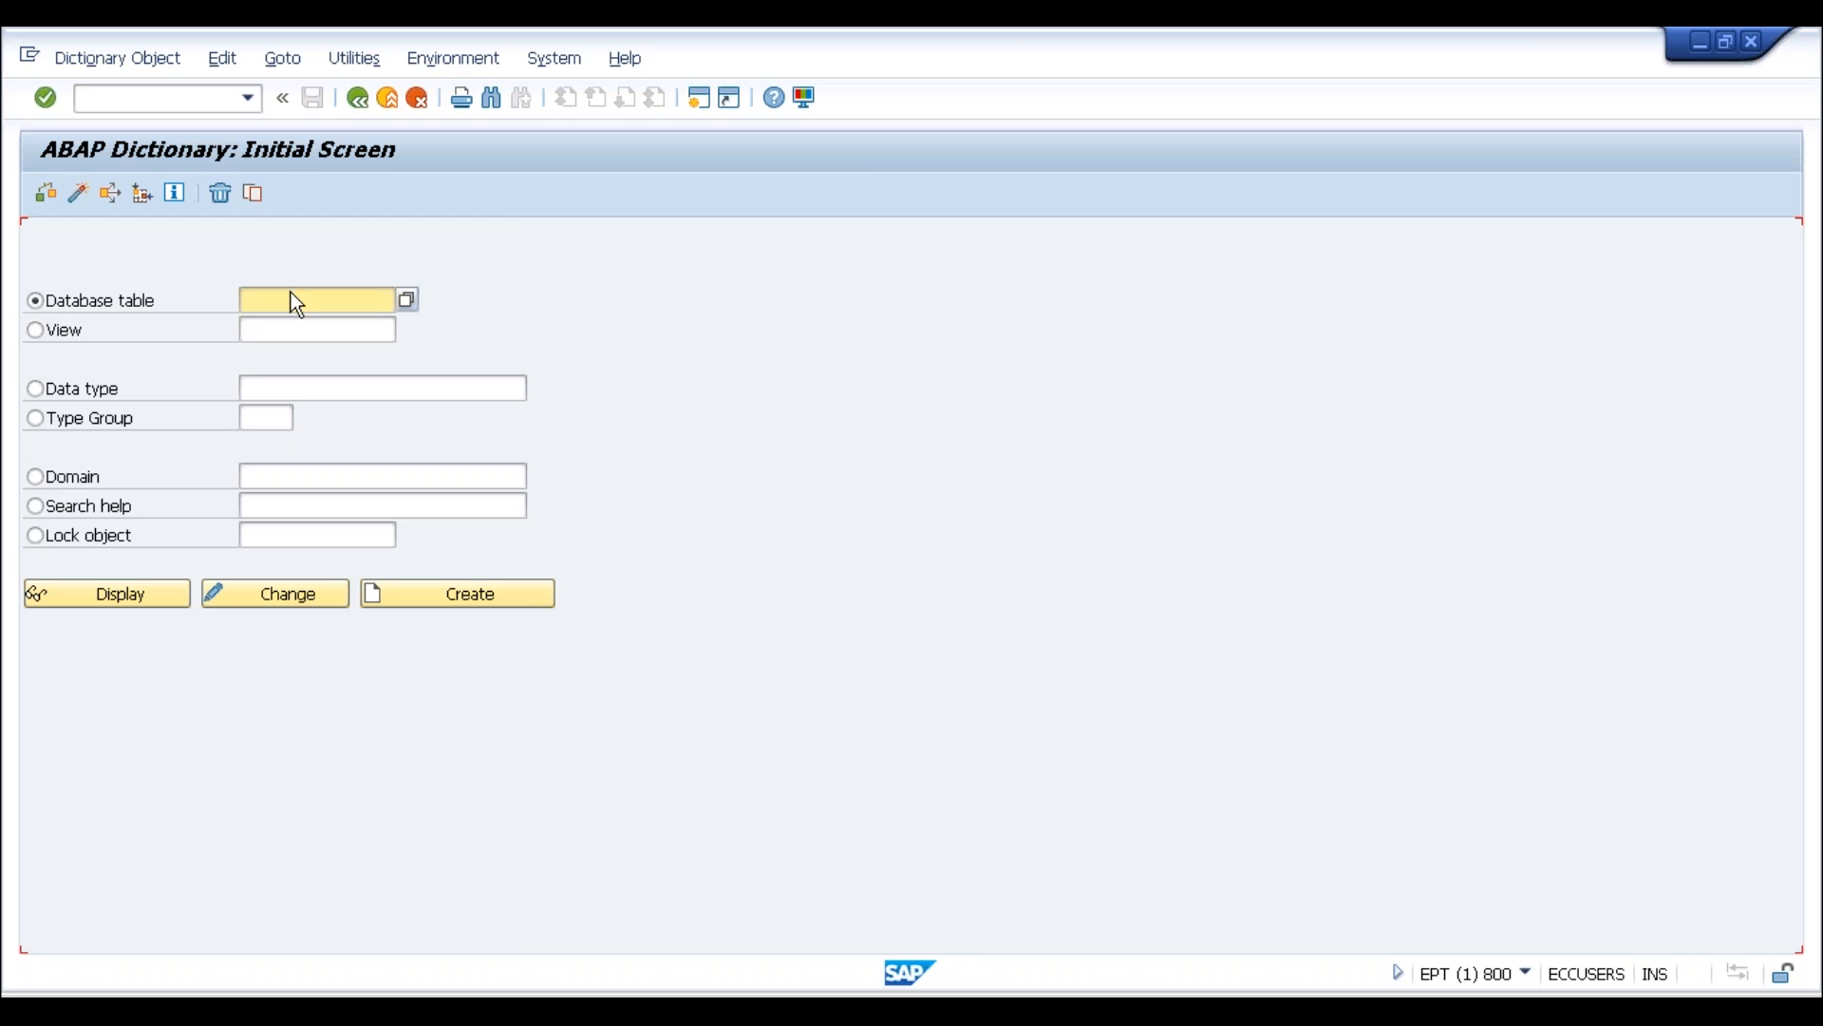
pyautogui.click(249, 98)
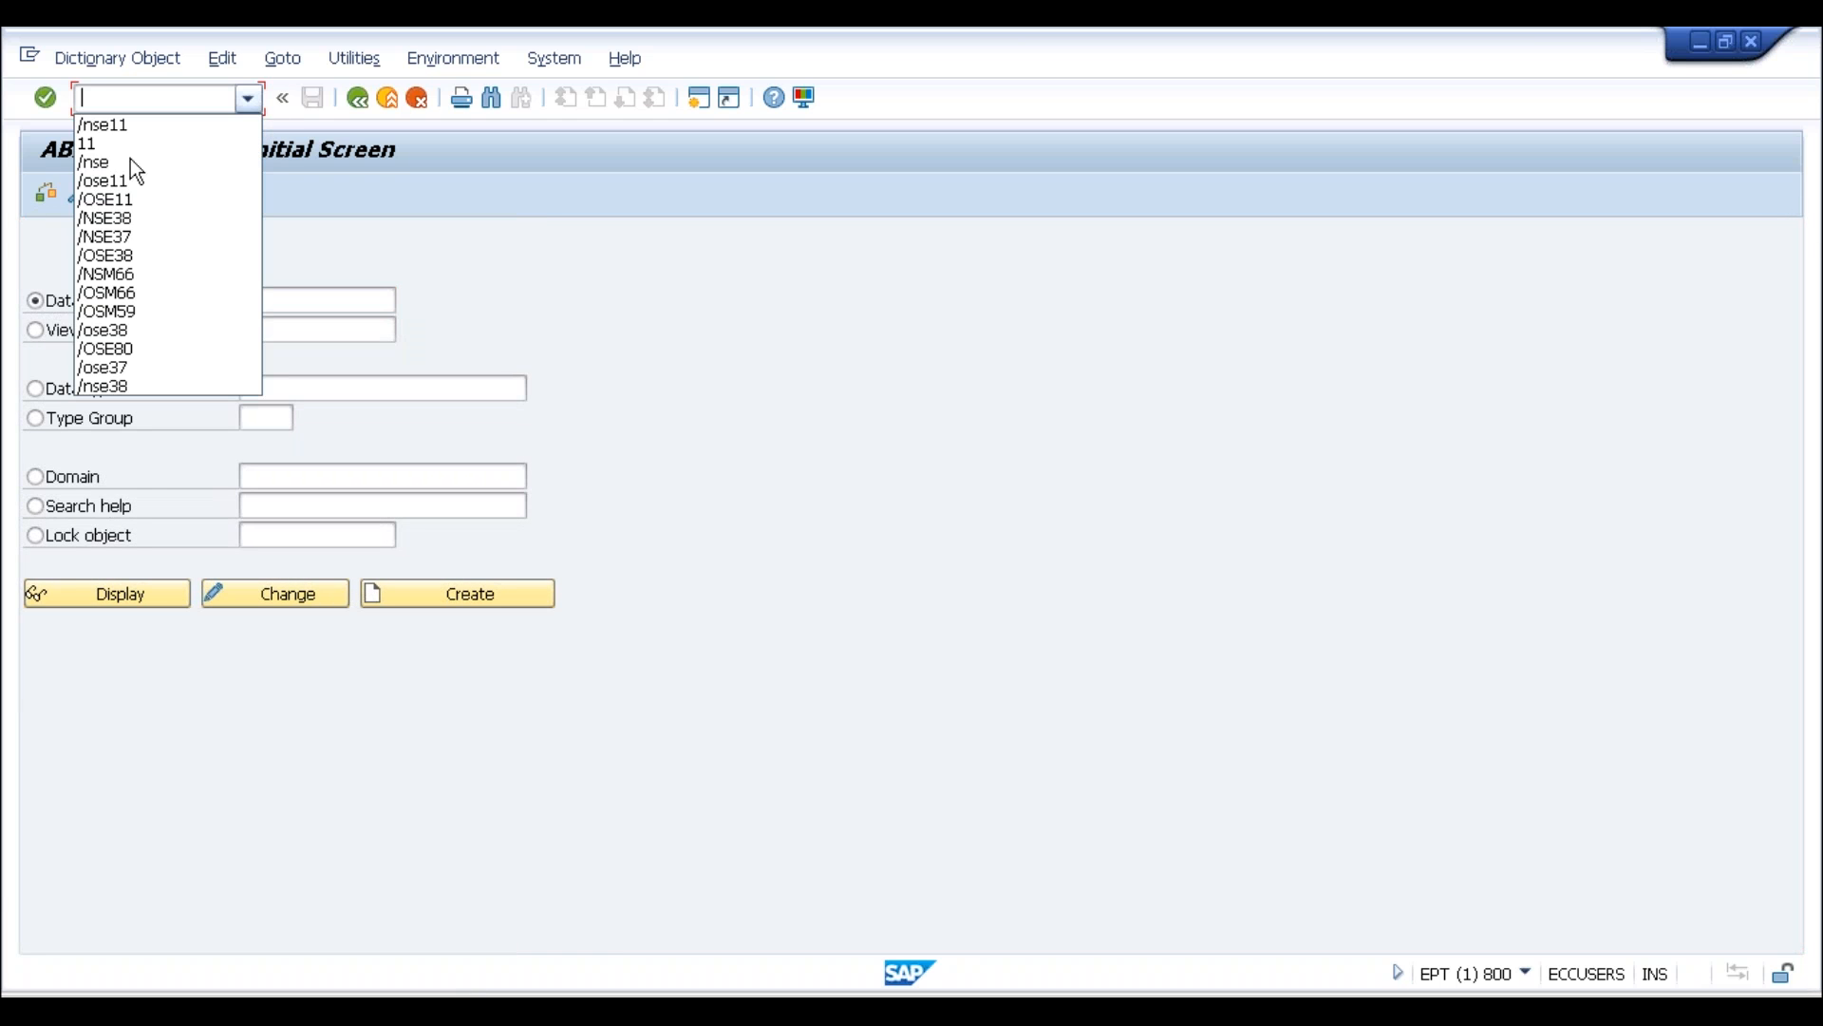
pyautogui.click(106, 120)
pyautogui.click(464, 262)
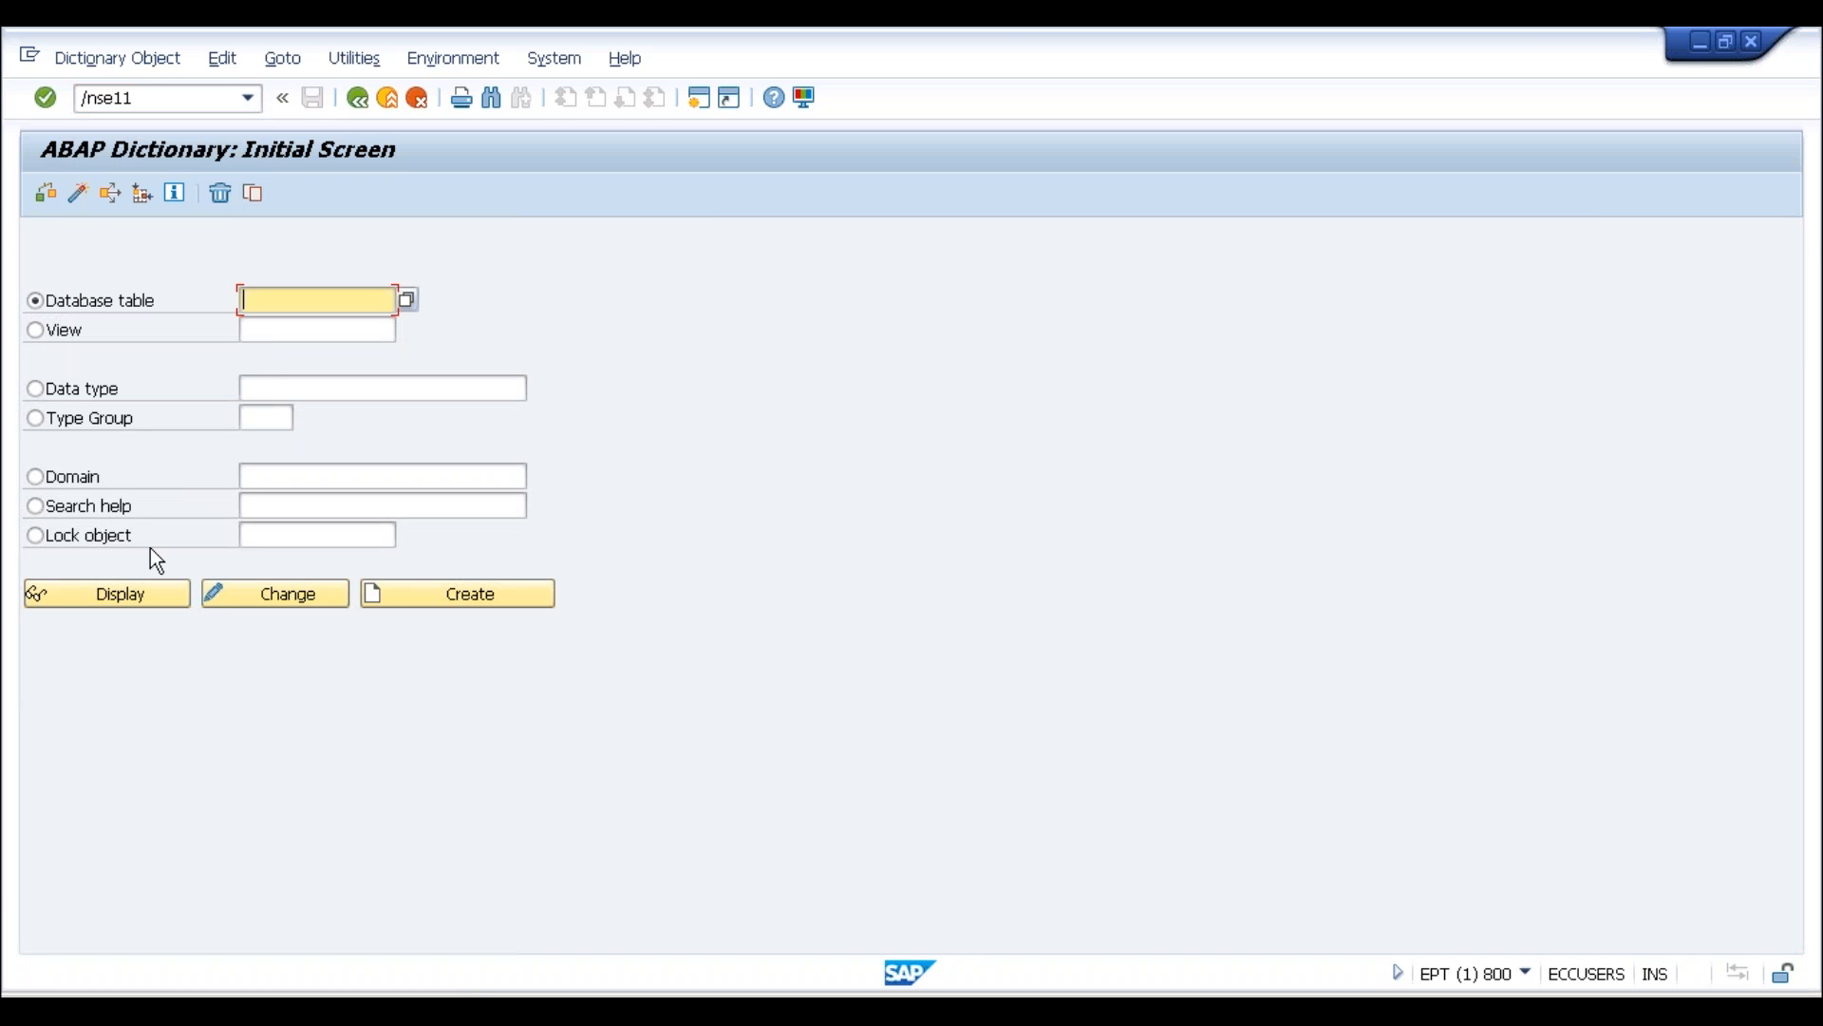
# Create a dictionary view named ZMB28_PV_DEMO with projection view as its type
pyautogui.click(36, 330)
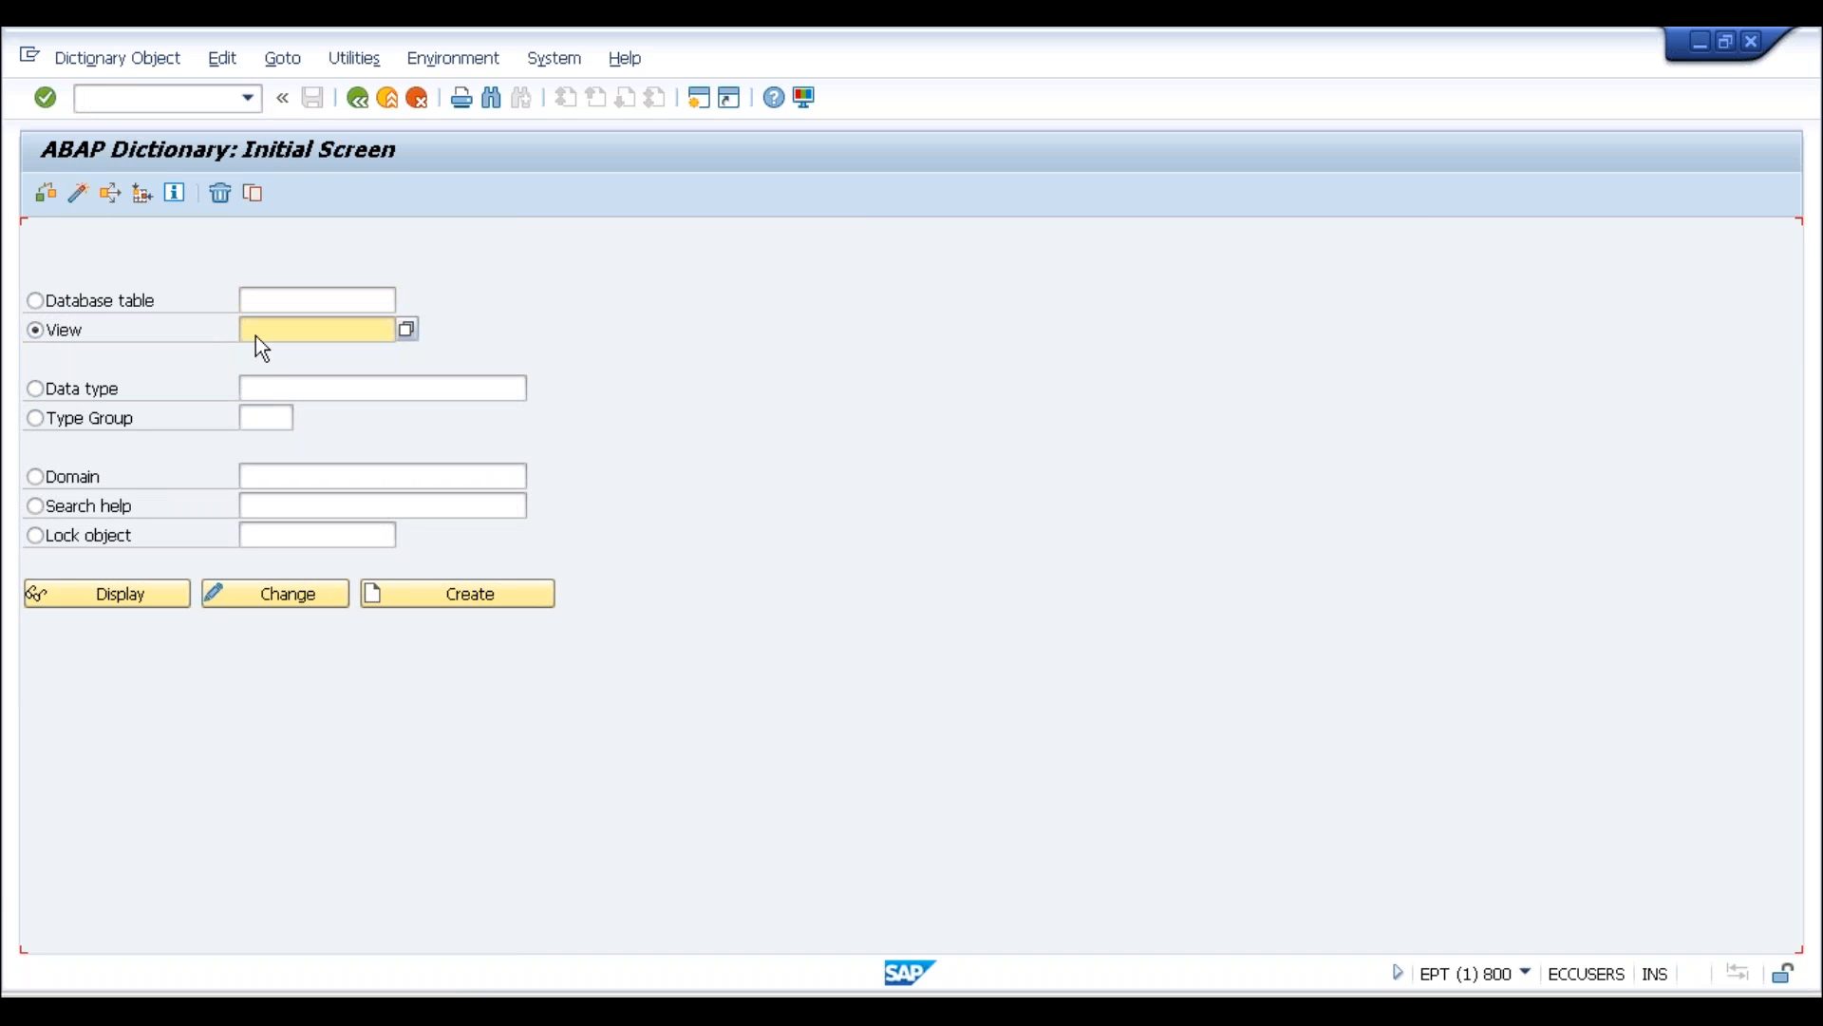
pyautogui.press('capslock')
pyautogui.write('Z')
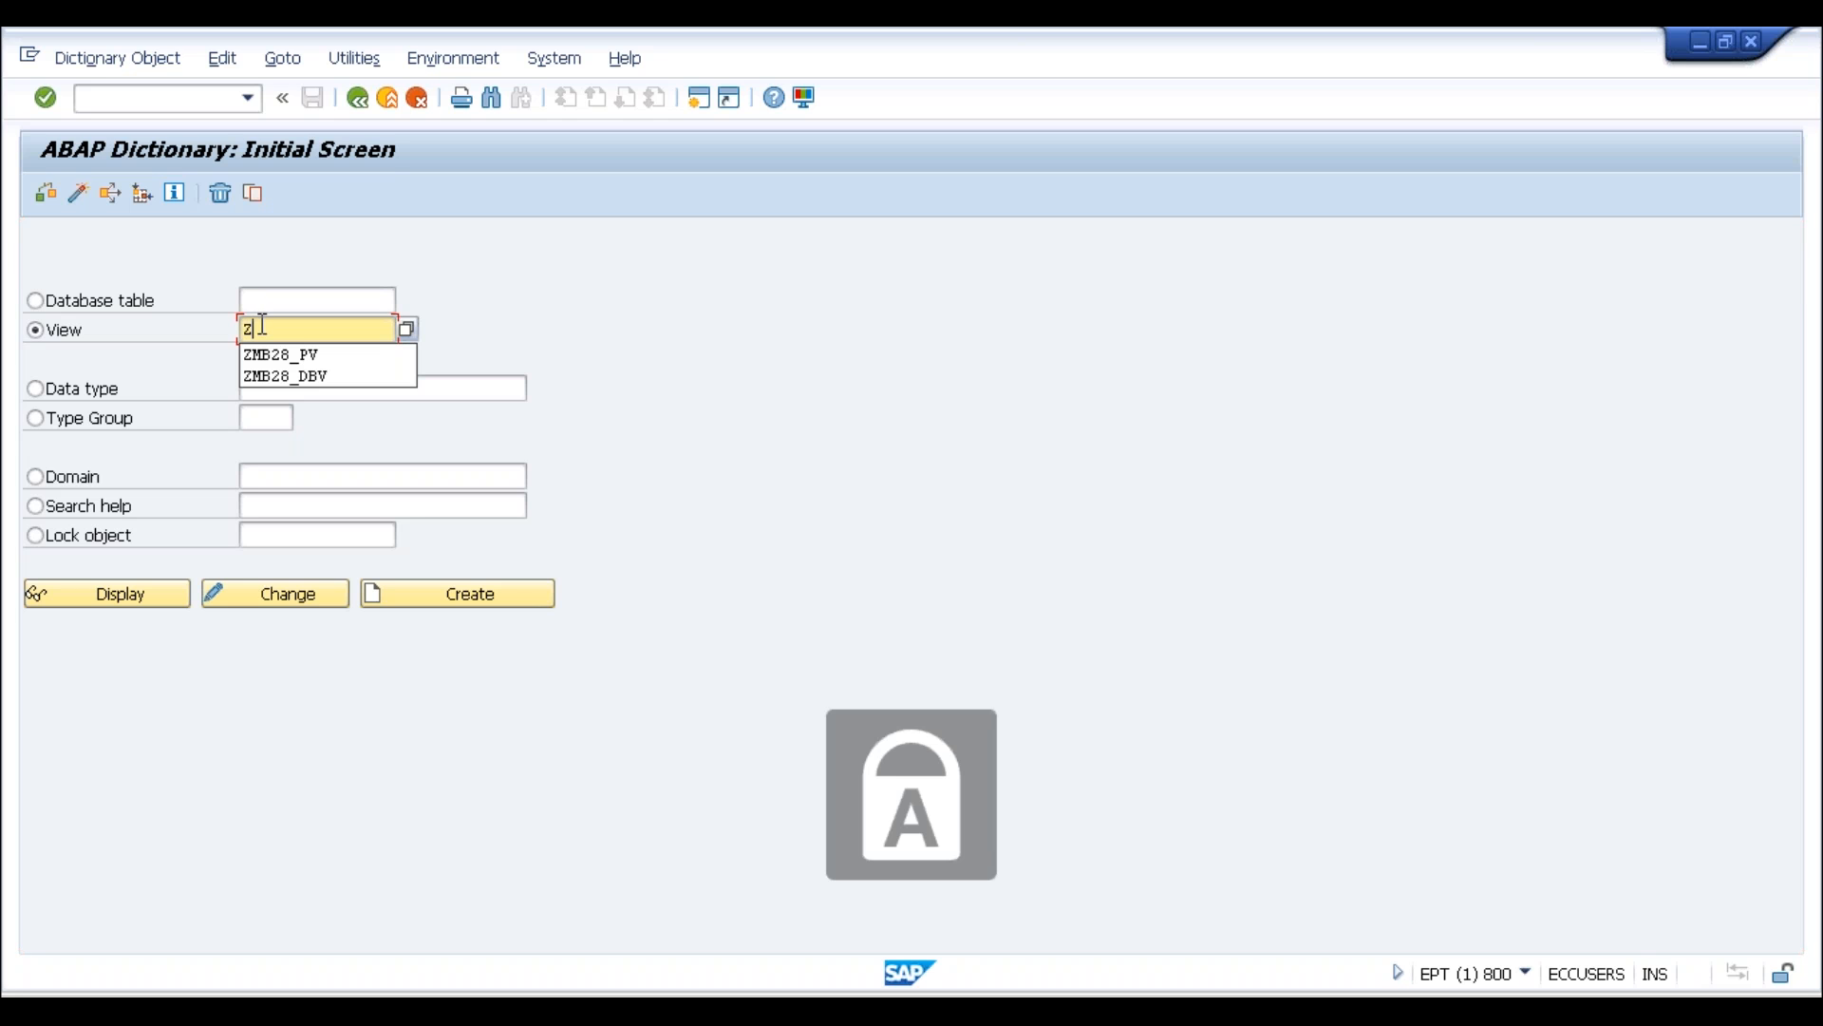
pyautogui.write('MB28')
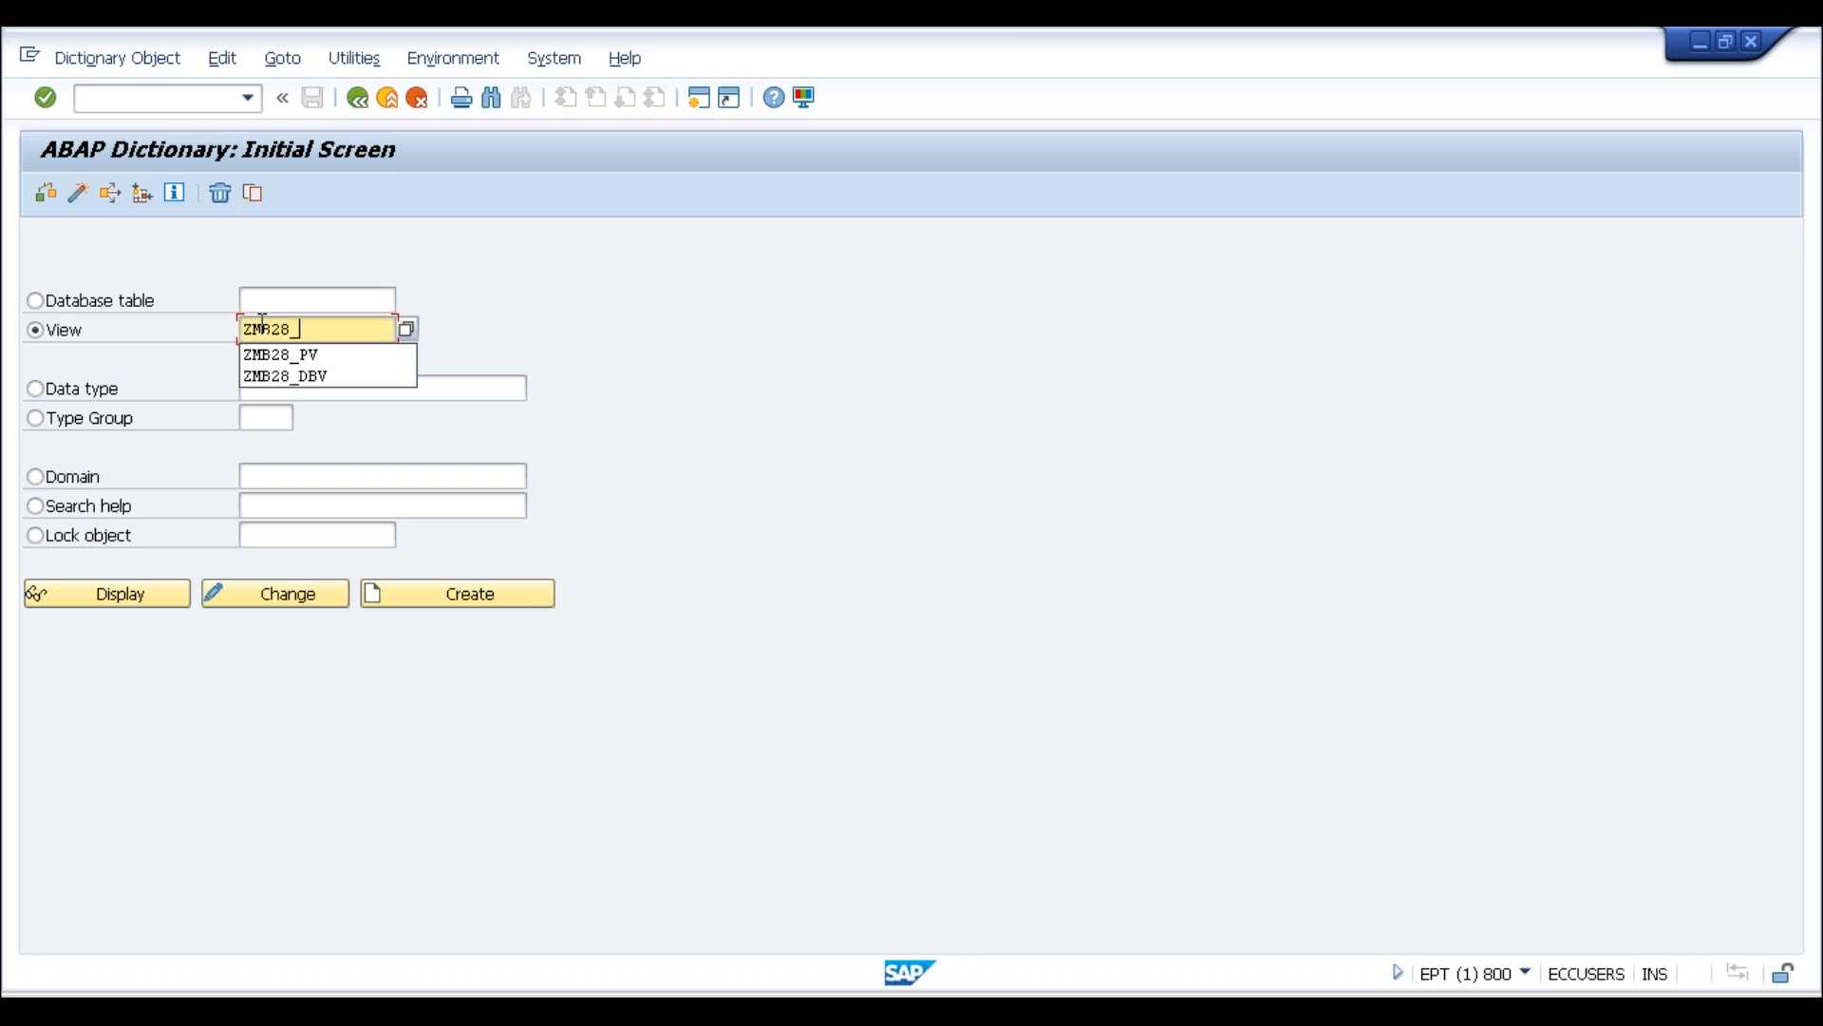
pyautogui.write('_PB')
pyautogui.write('_DEMO')
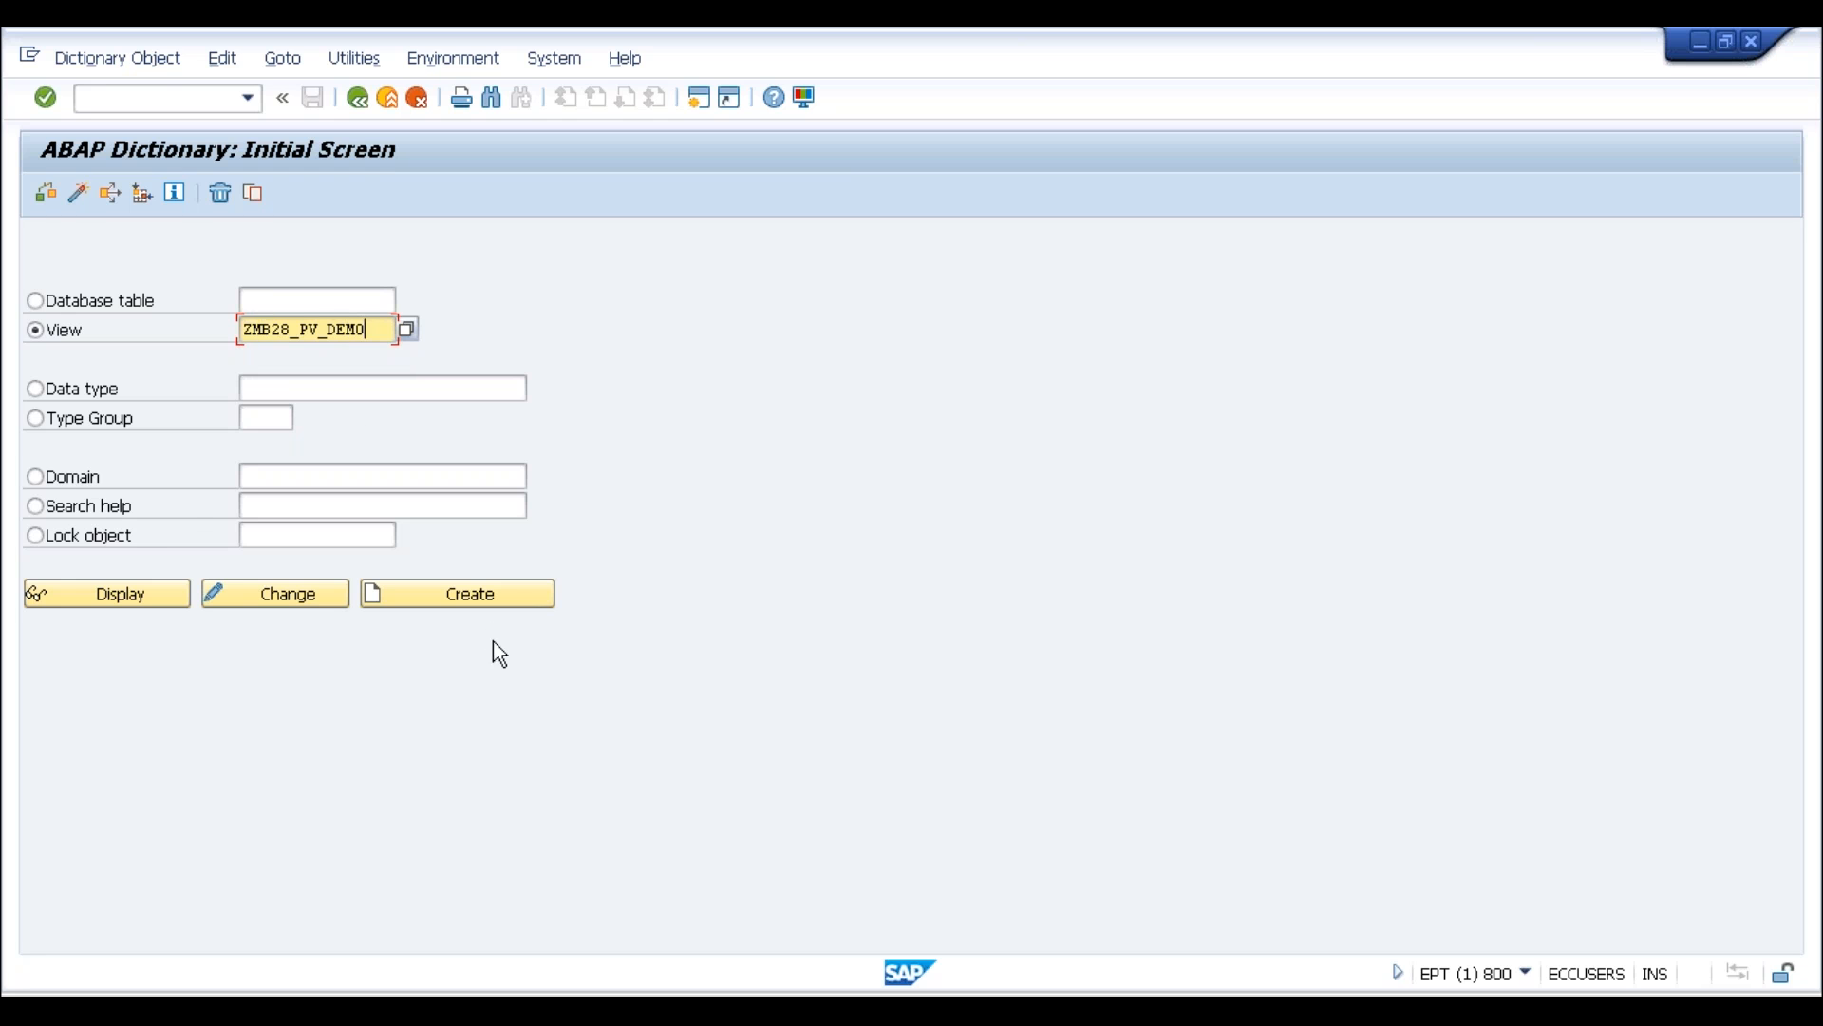
pyautogui.click(456, 598)
pyautogui.click(95, 489)
pyautogui.click(269, 591)
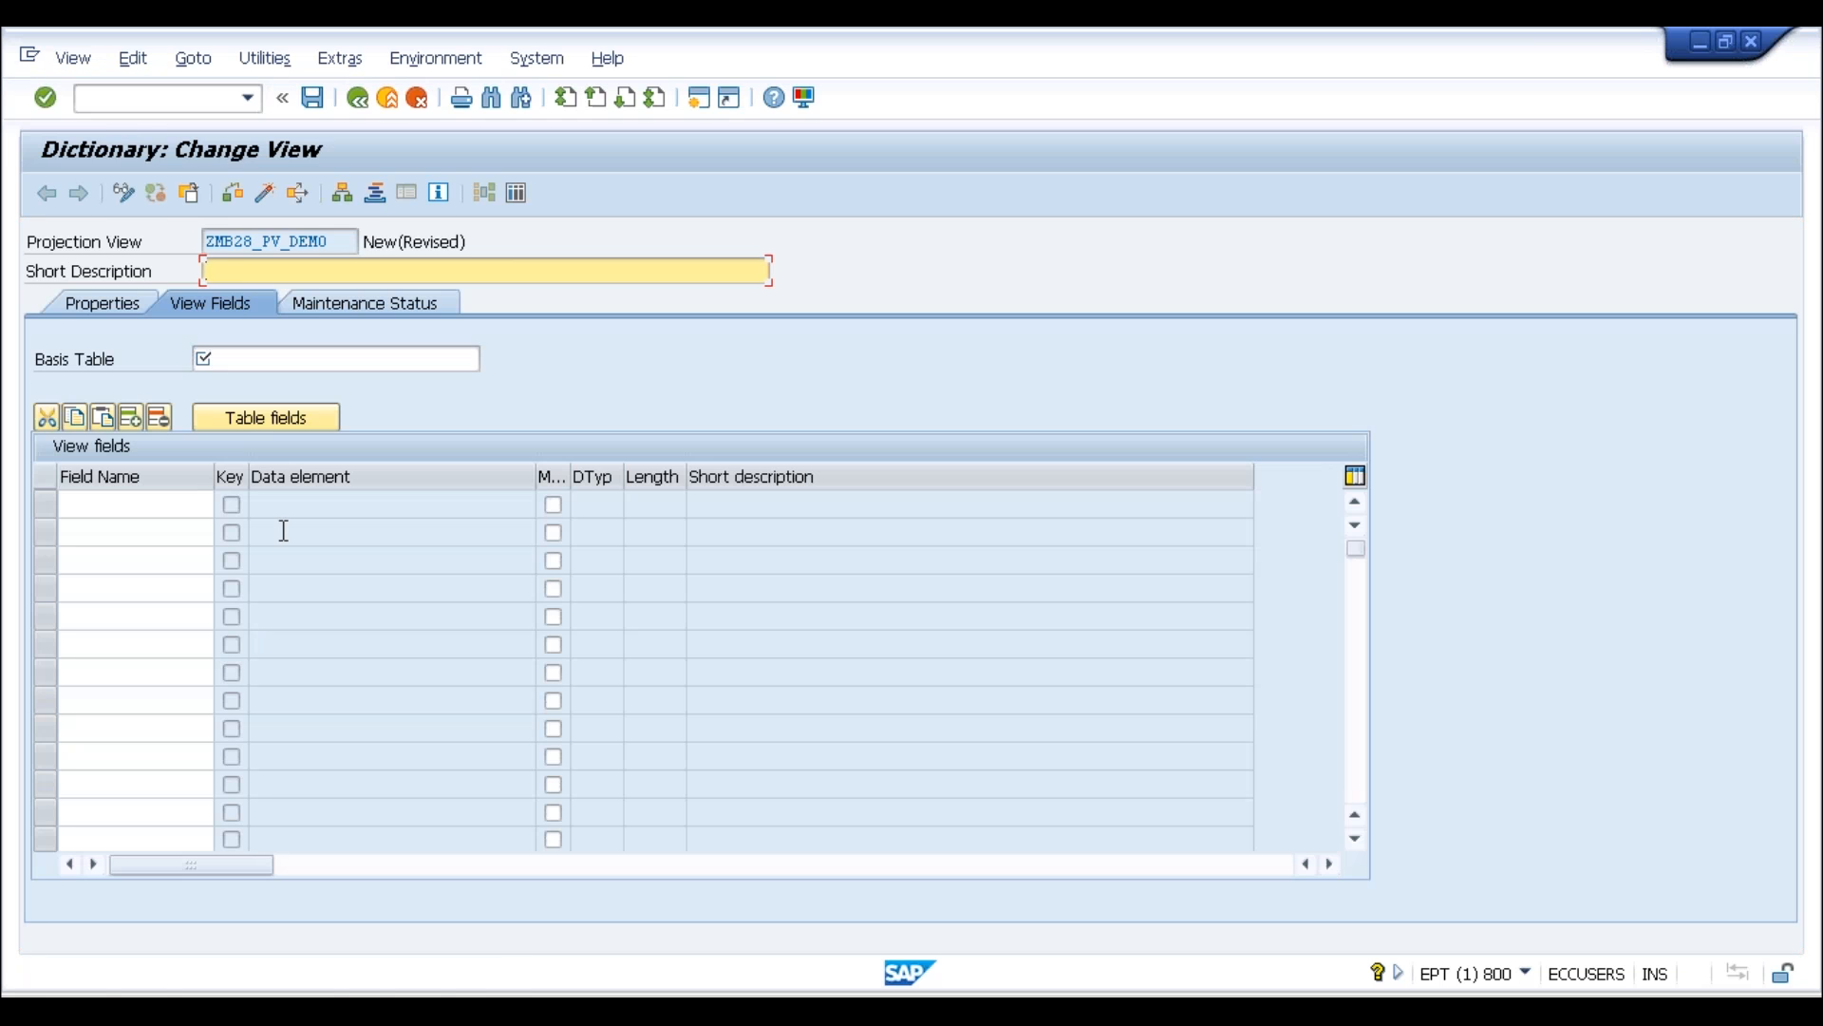
# Enter "Projection View" as the short description of the new view
pyautogui.write('pRO')
pyautogui.press('BackSpace')
pyautogui.press('BackSpace')
pyautogui.press('BackSpace')
pyautogui.write('pR')
pyautogui.press('BackSpace')
pyautogui.press('BackSpace')
pyautogui.press('capslock')
pyautogui.write('Projection View')
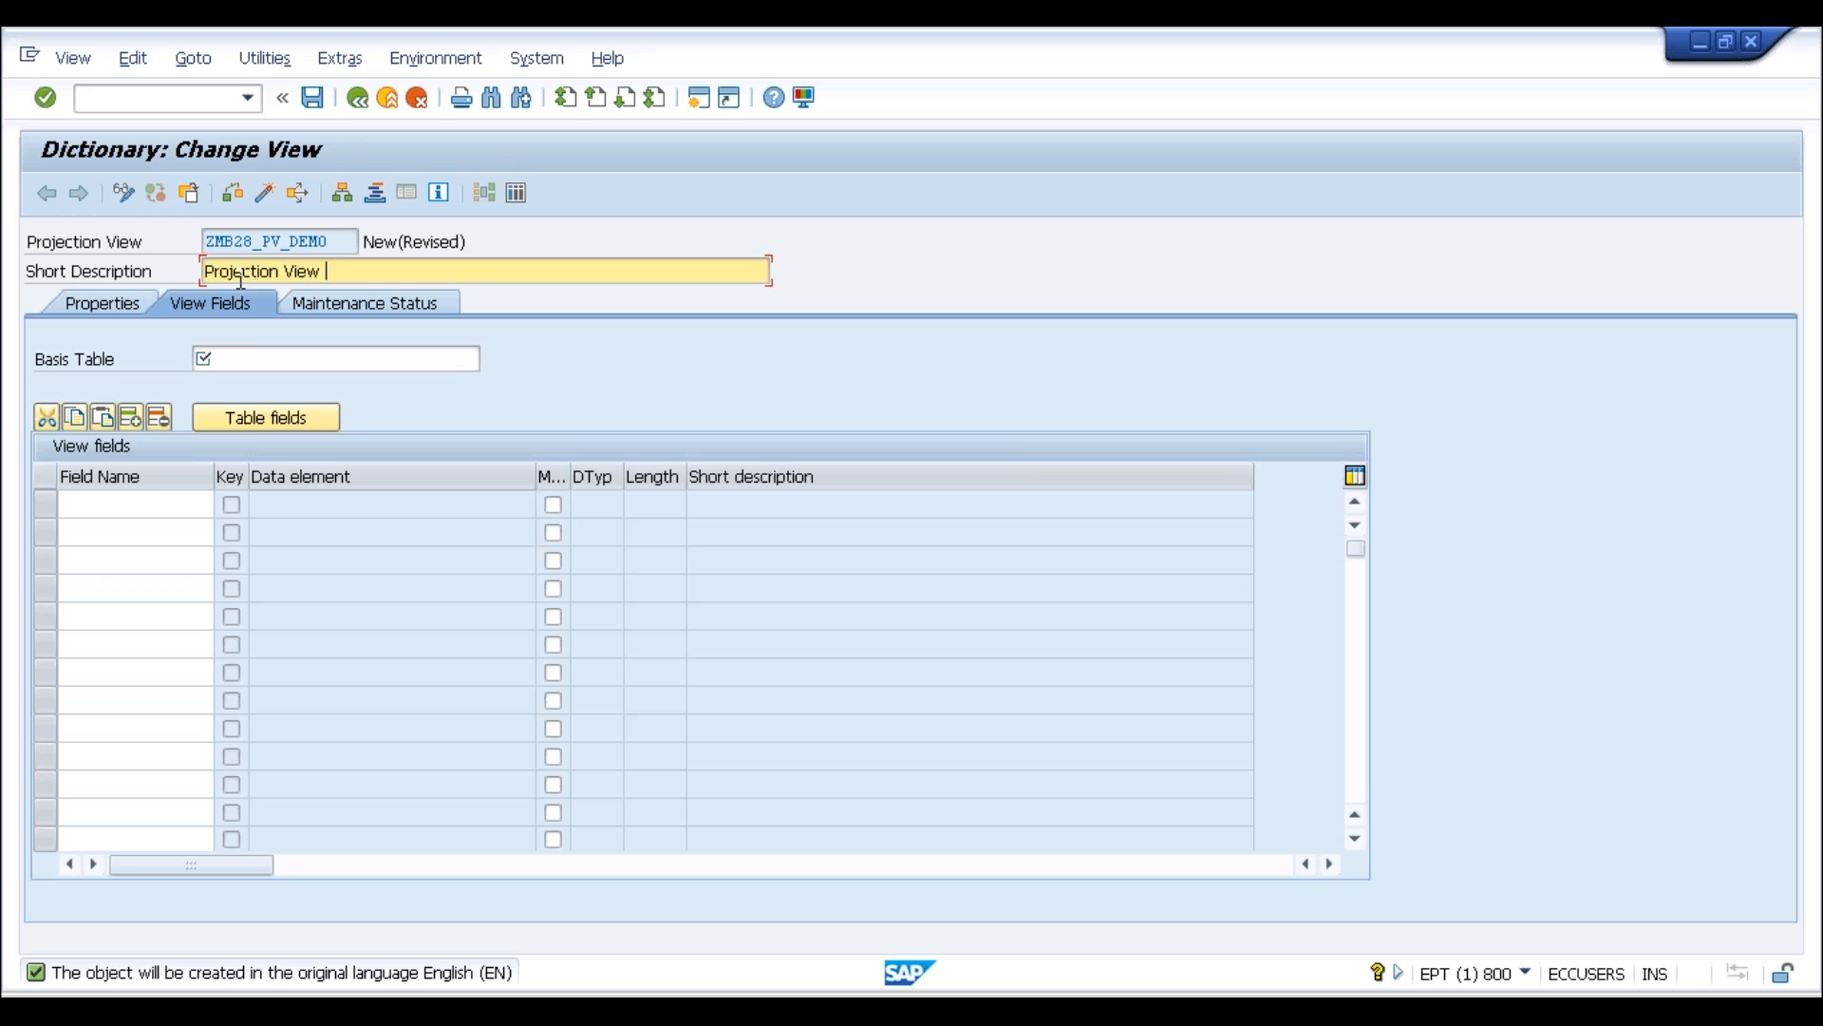
# Set MARA as the basis table of the projection view
pyautogui.click(218, 365)
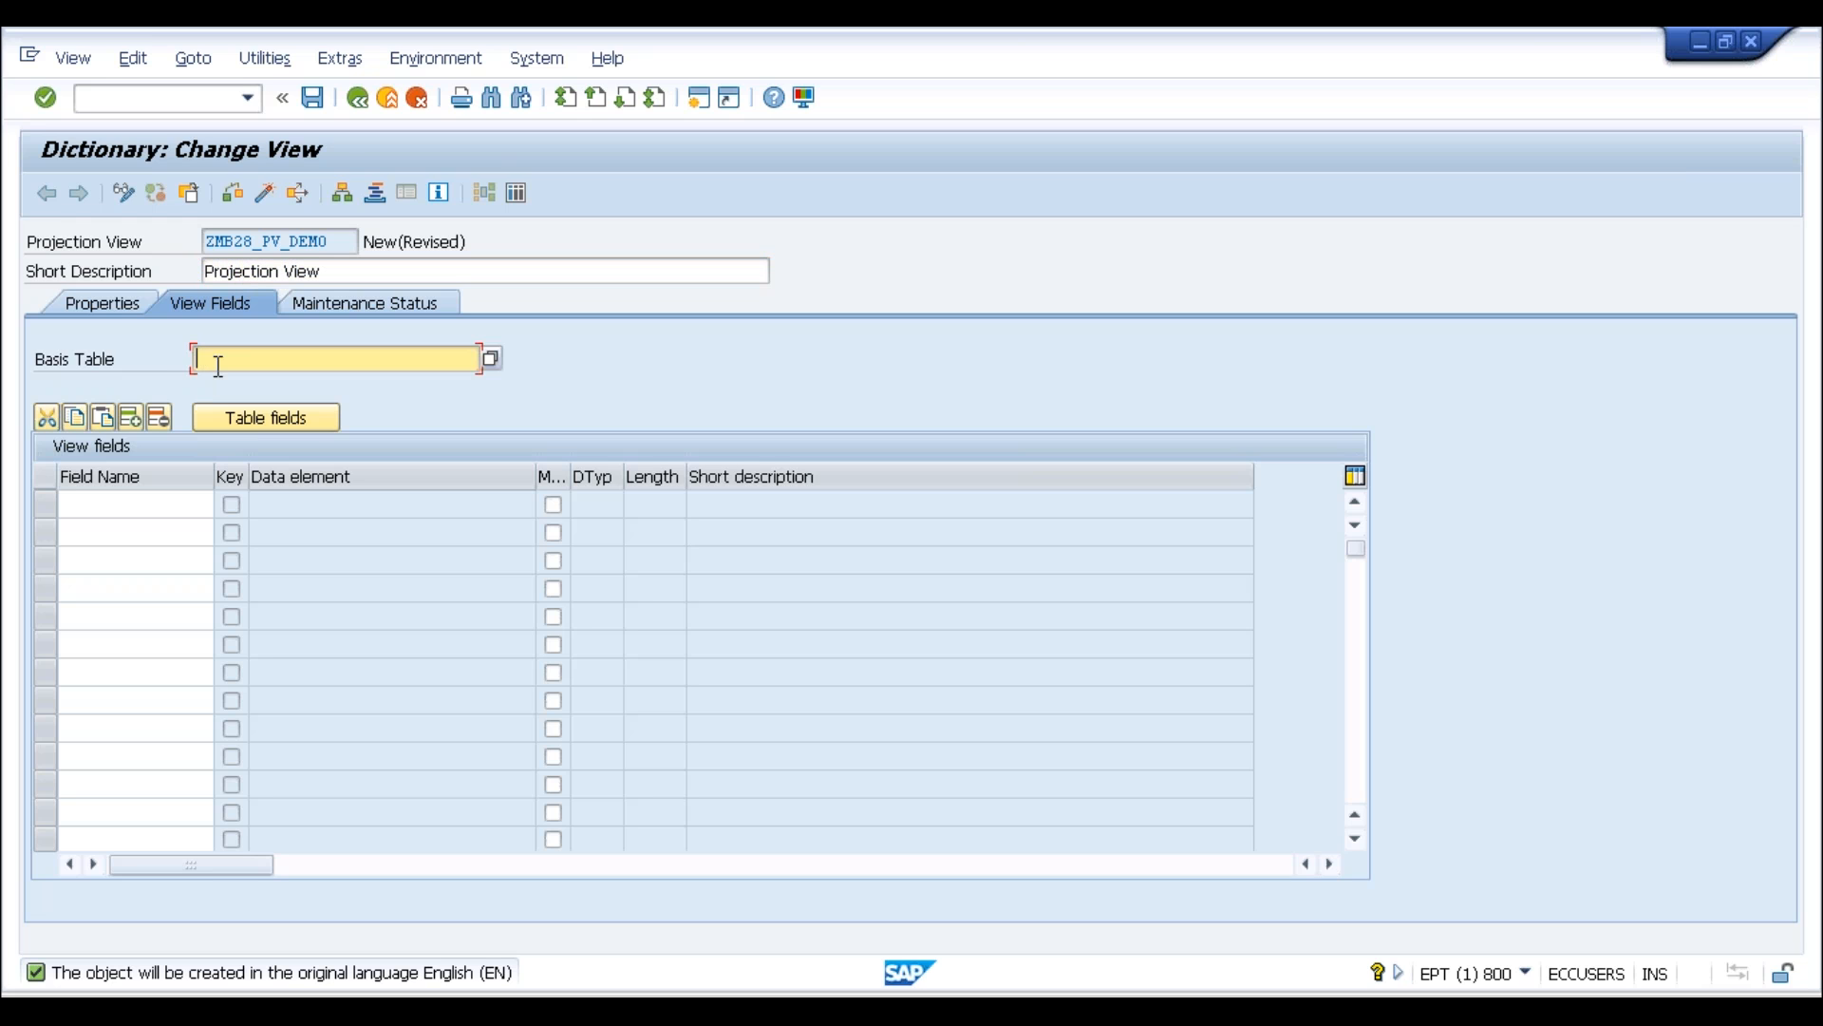
pyautogui.press('capslock')
pyautogui.write('MARA')
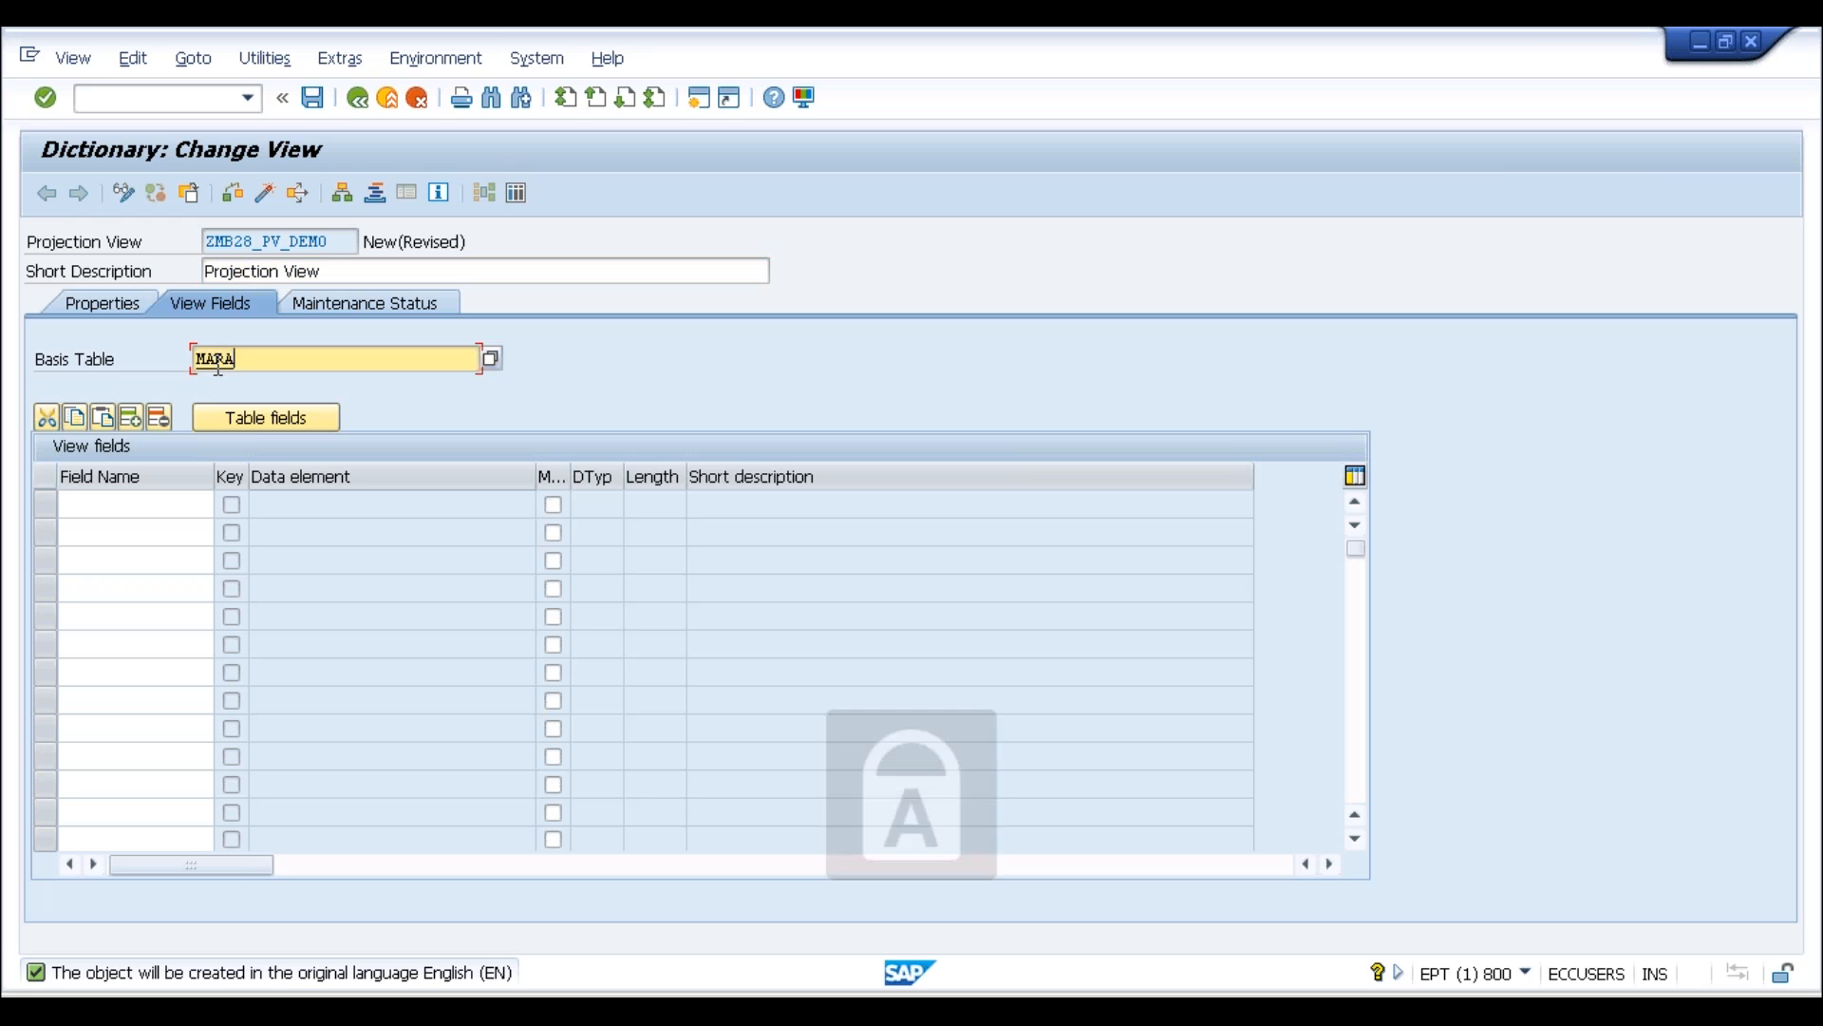
pyautogui.press('Return')
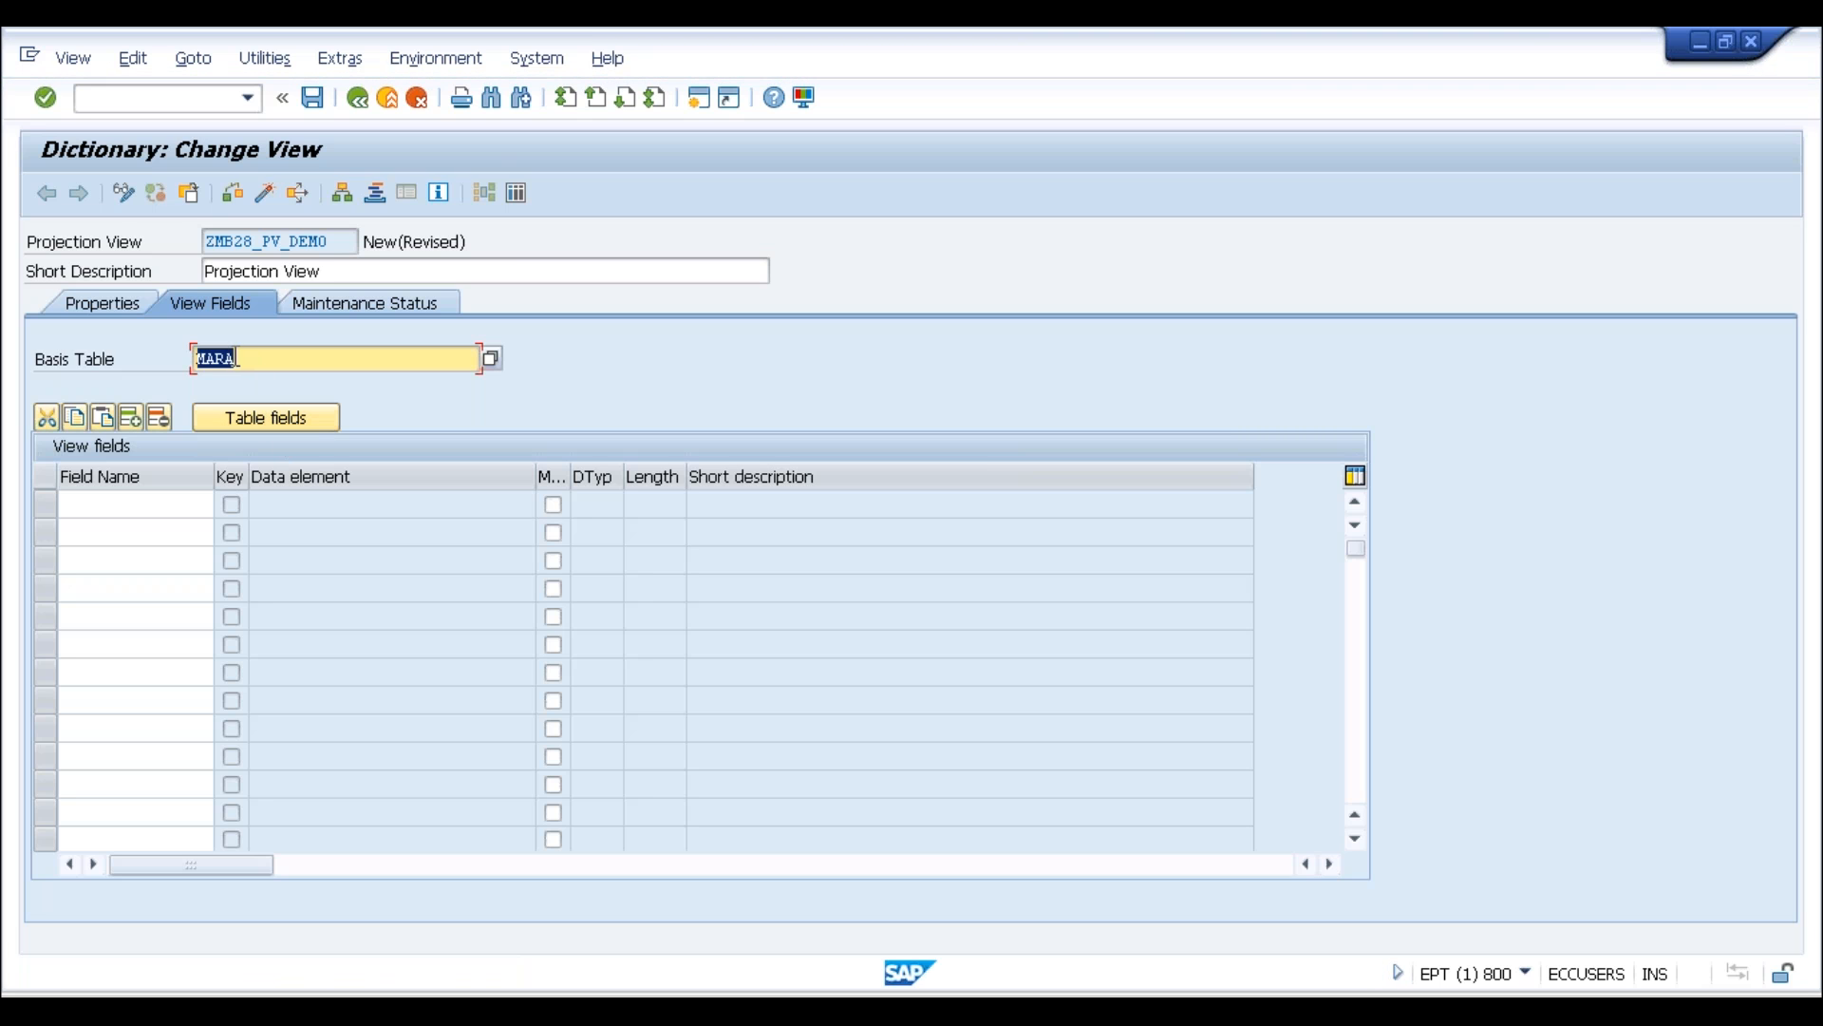
# Copy the table fields MATNR, ERSDA and ERNAM from MARA into the view fields
pyautogui.click(90, 505)
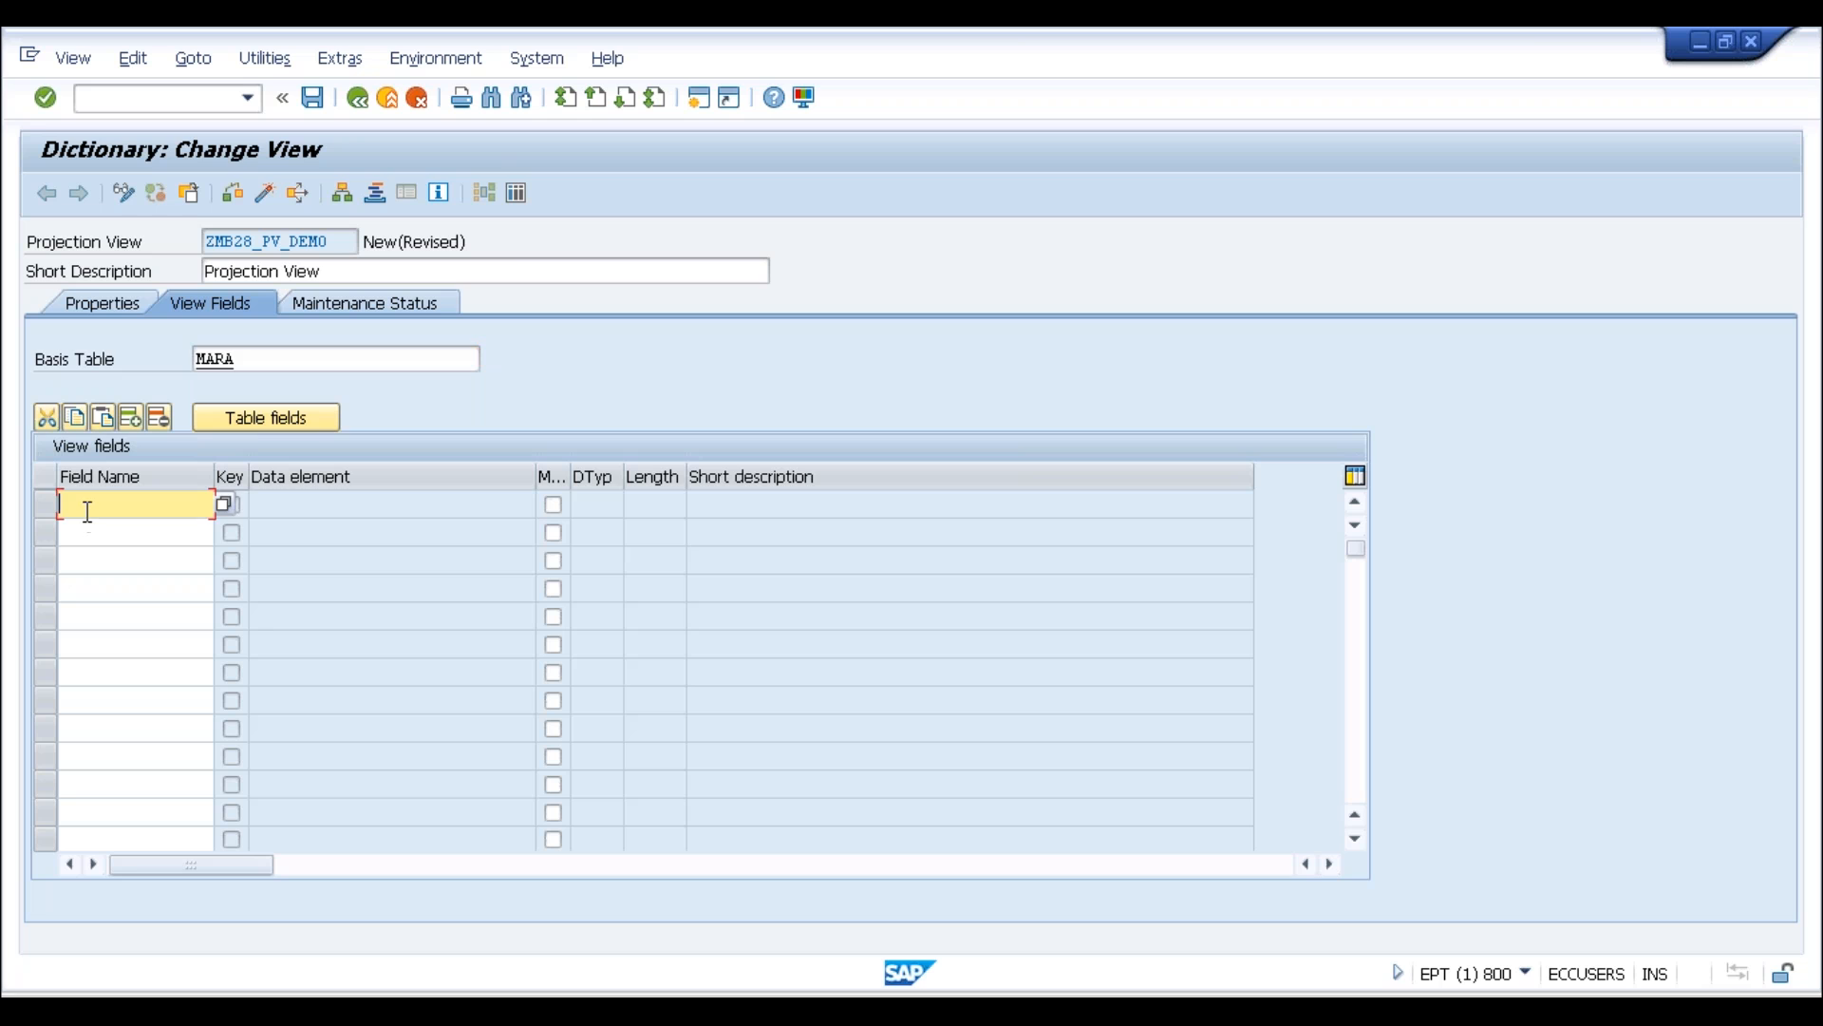
pyautogui.click(224, 365)
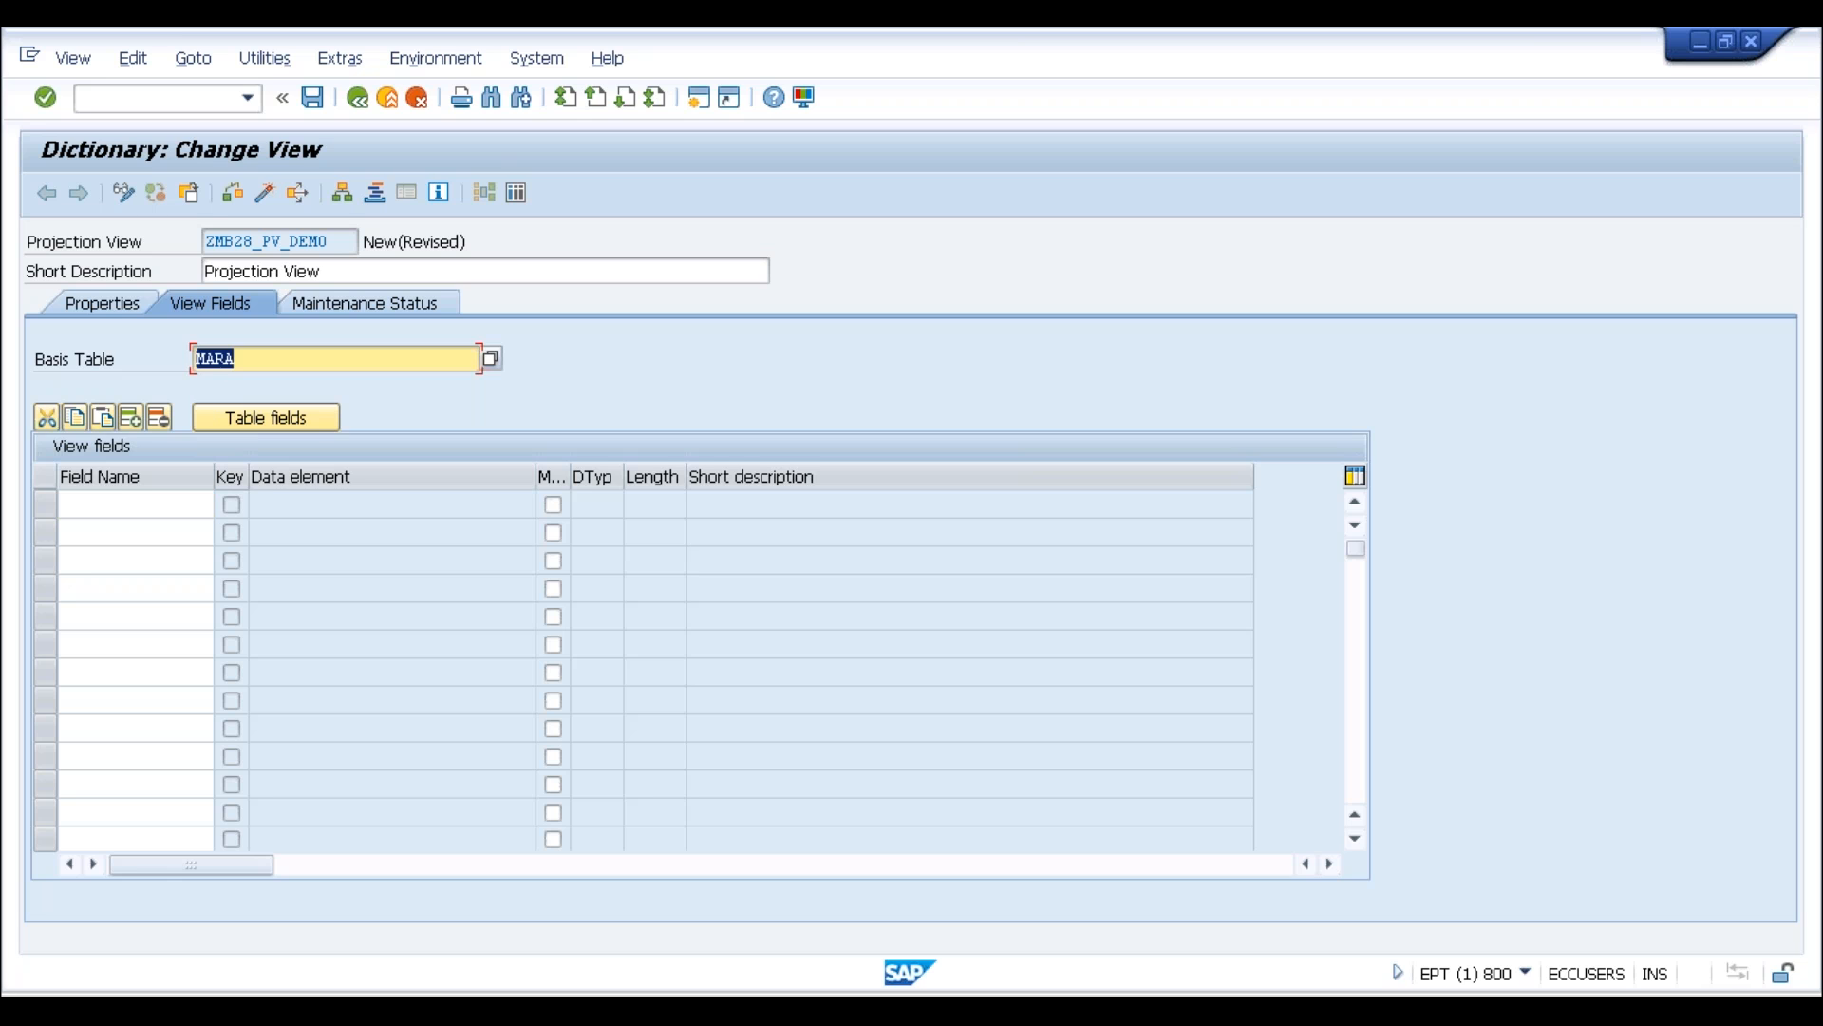
pyautogui.click(118, 507)
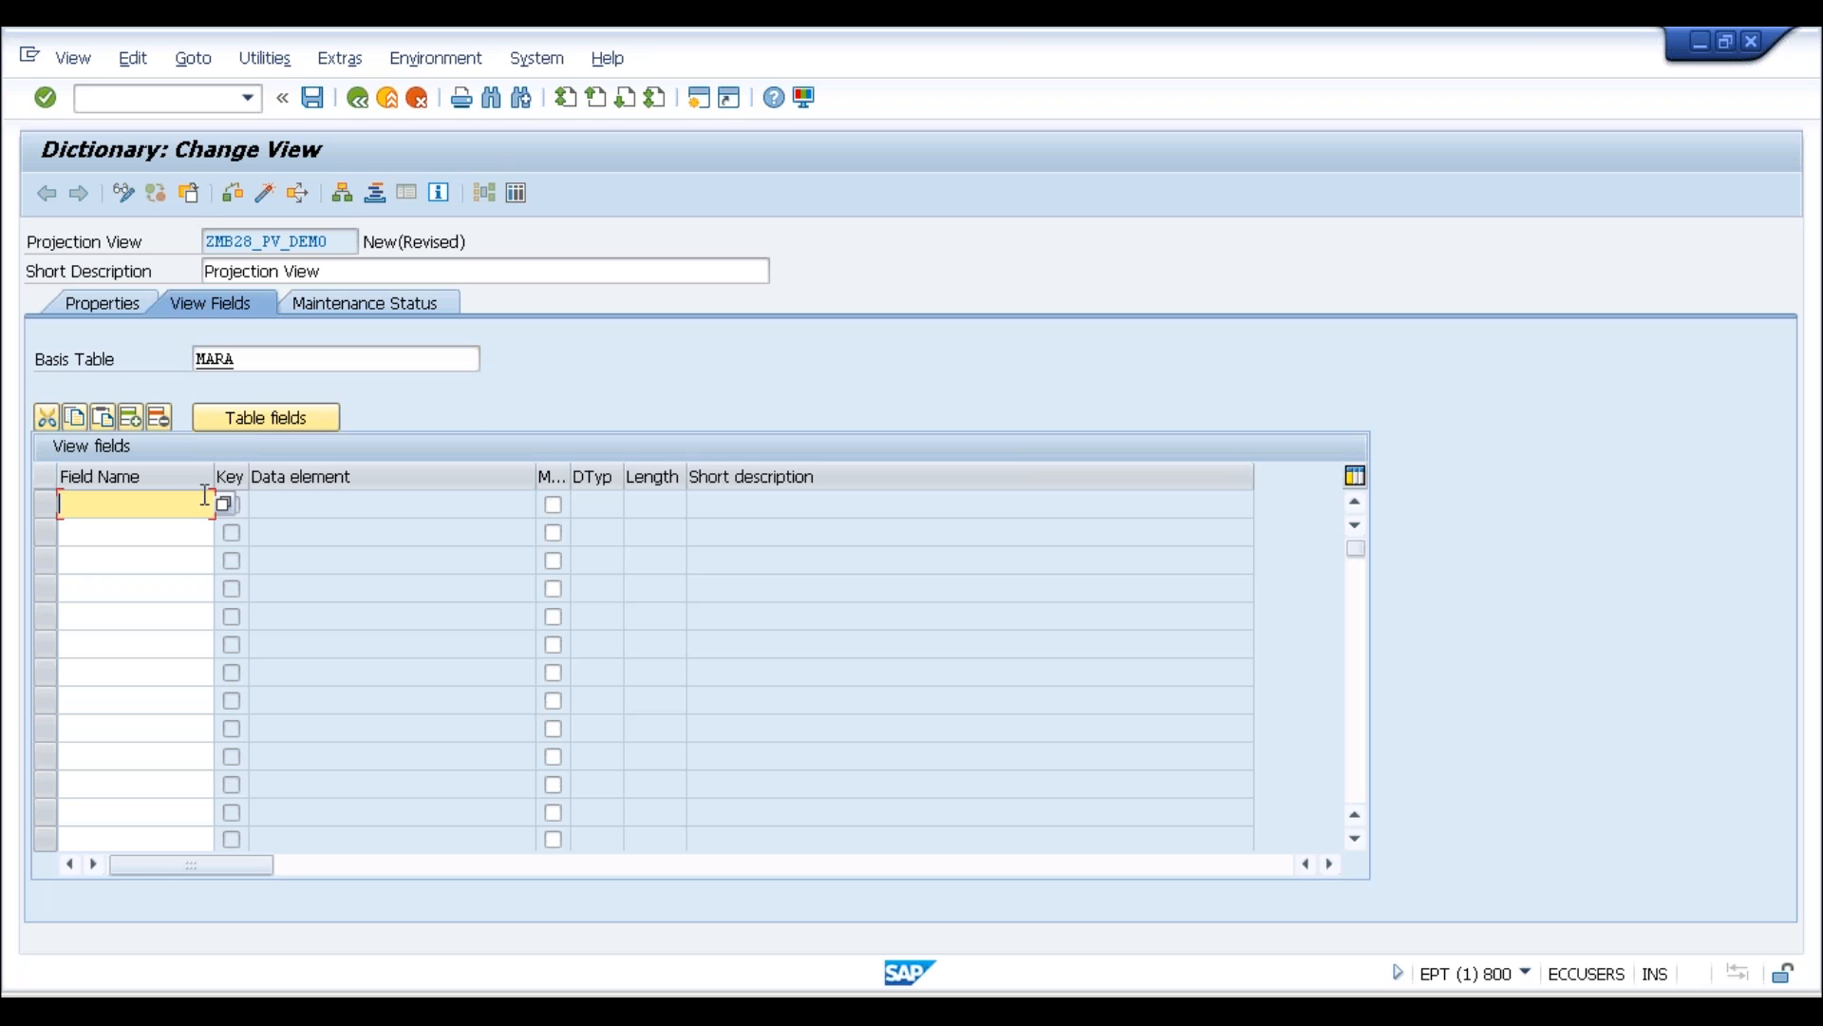
pyautogui.click(255, 418)
pyautogui.moveTo(415, 284); pyautogui.dragTo(883, 278)
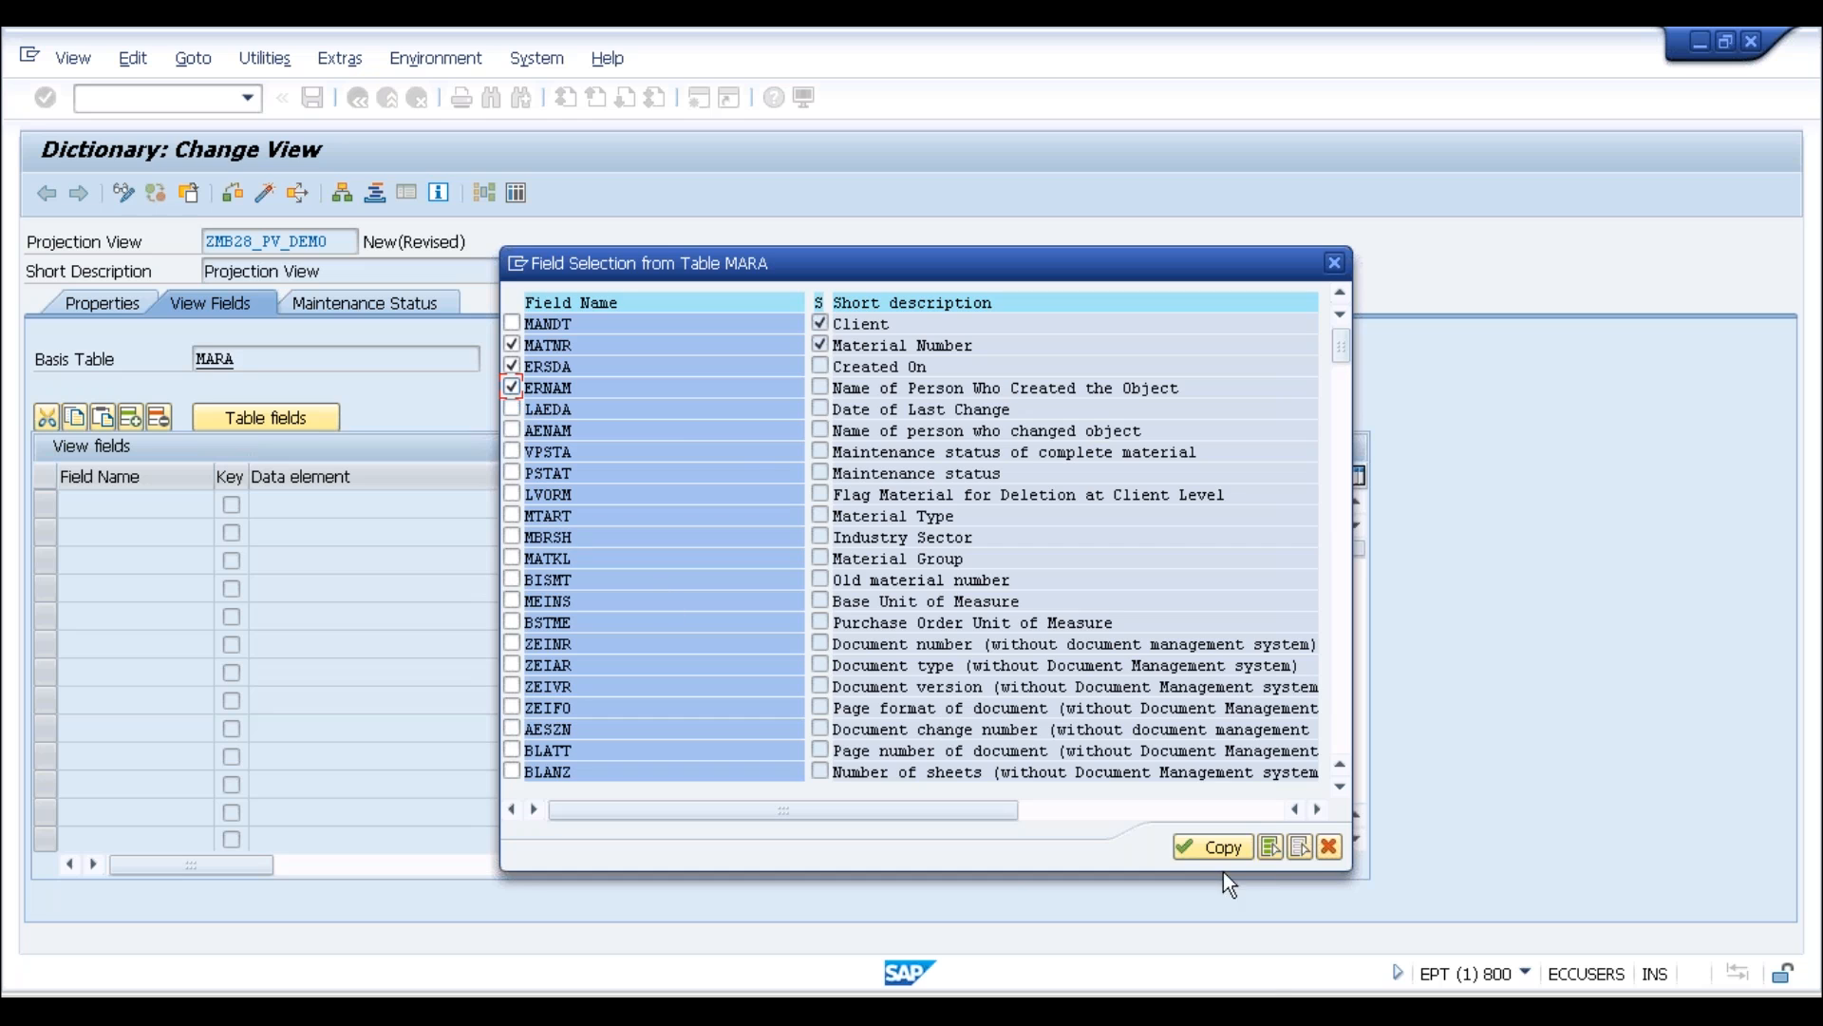
pyautogui.click(1218, 848)
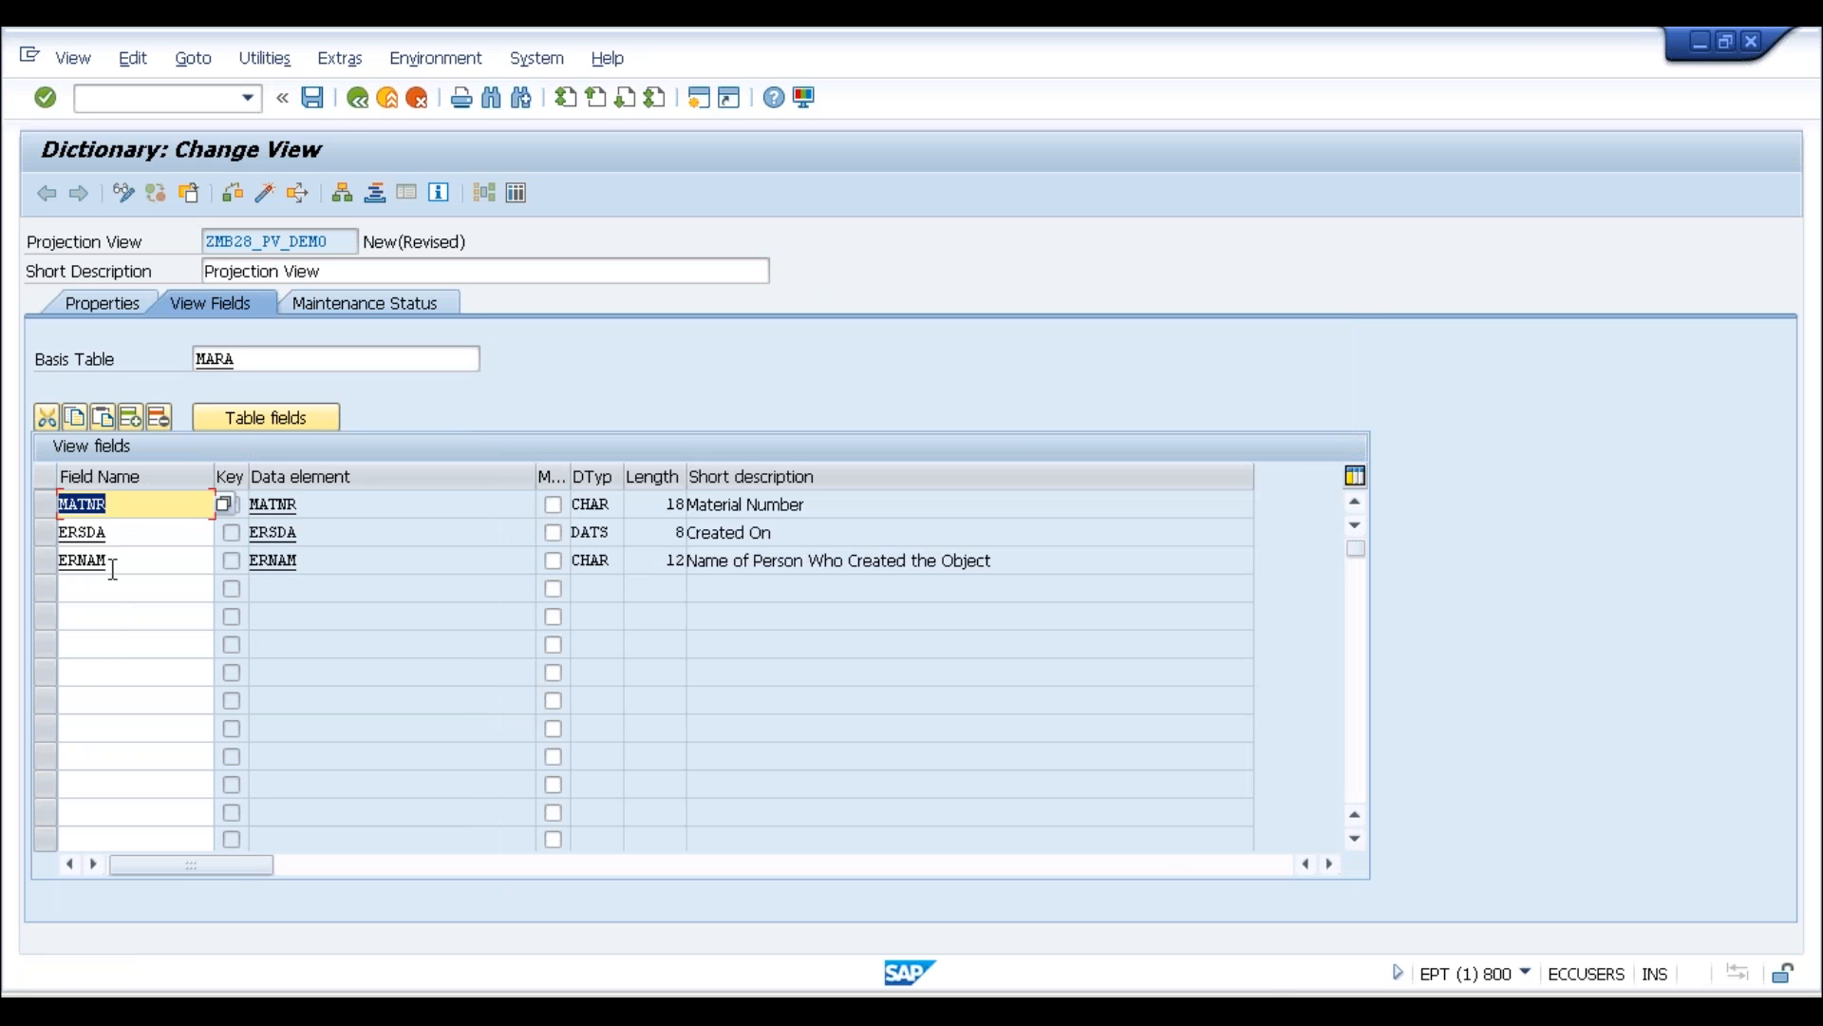
pyautogui.click(115, 534)
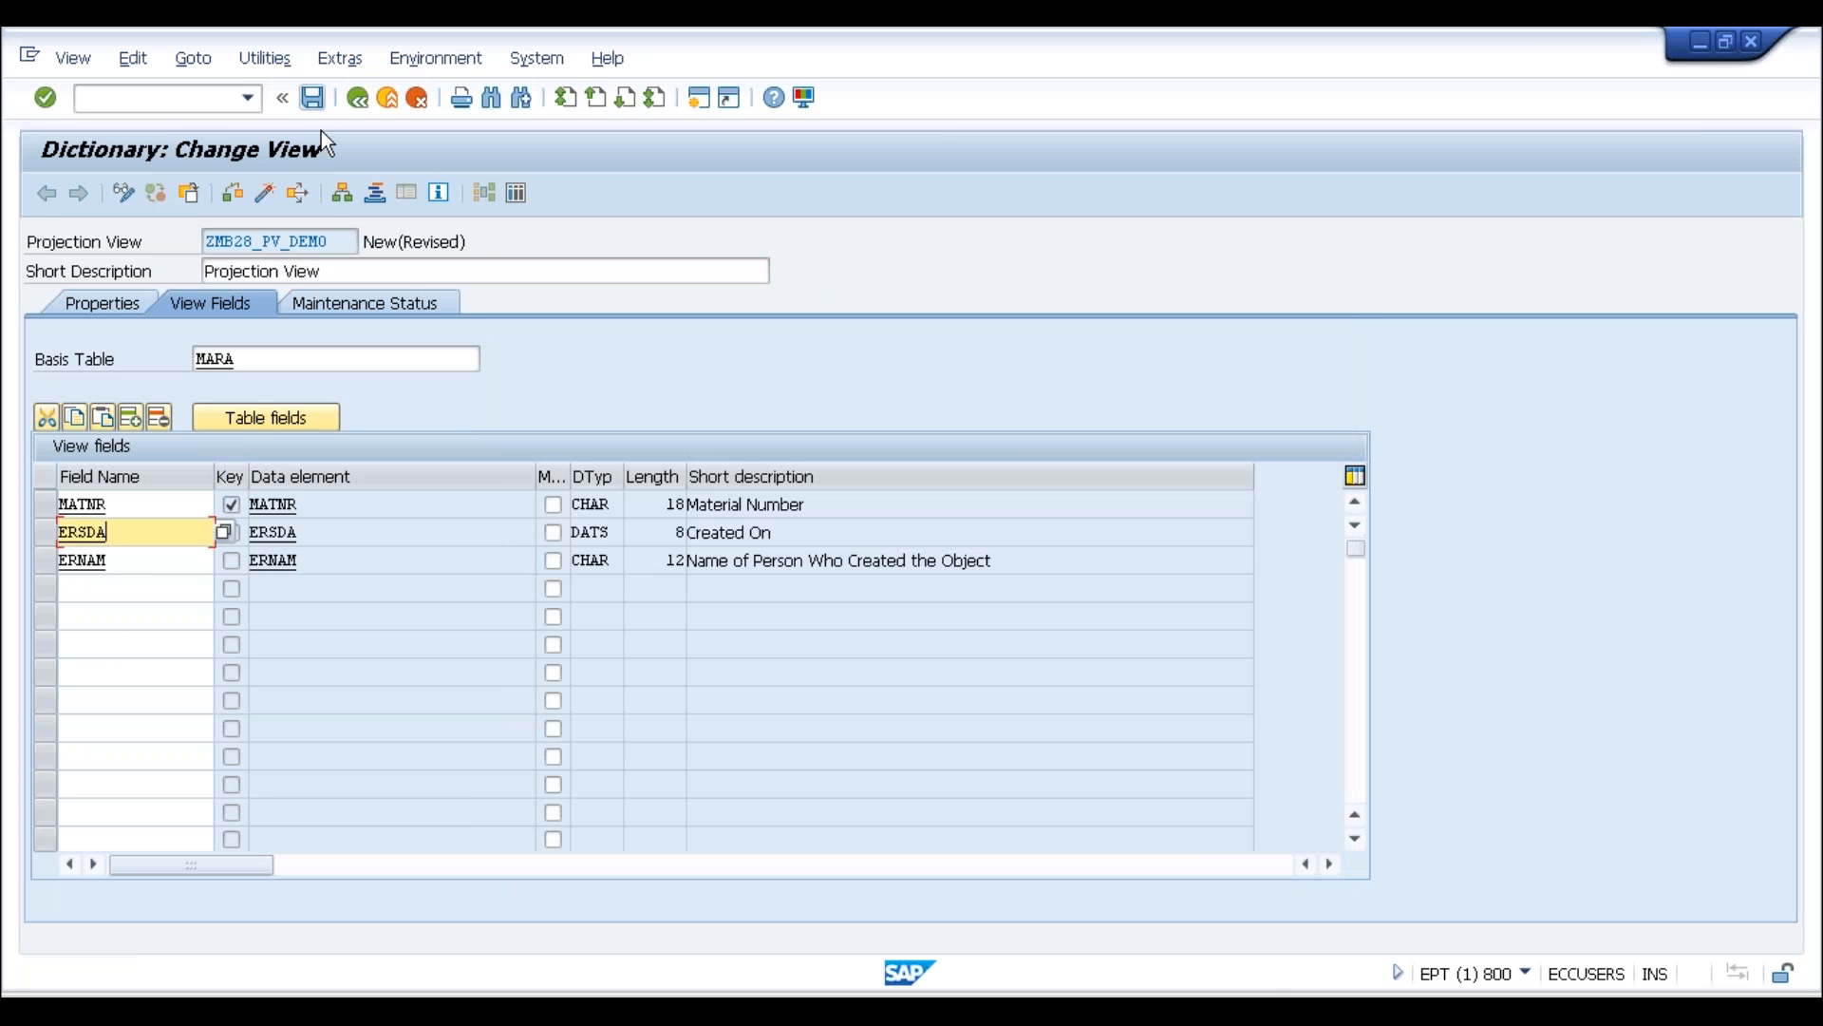
# Save the view as a local object and activate ZMB28_PV_DEMO without displaying the activation log
pyautogui.click(313, 98)
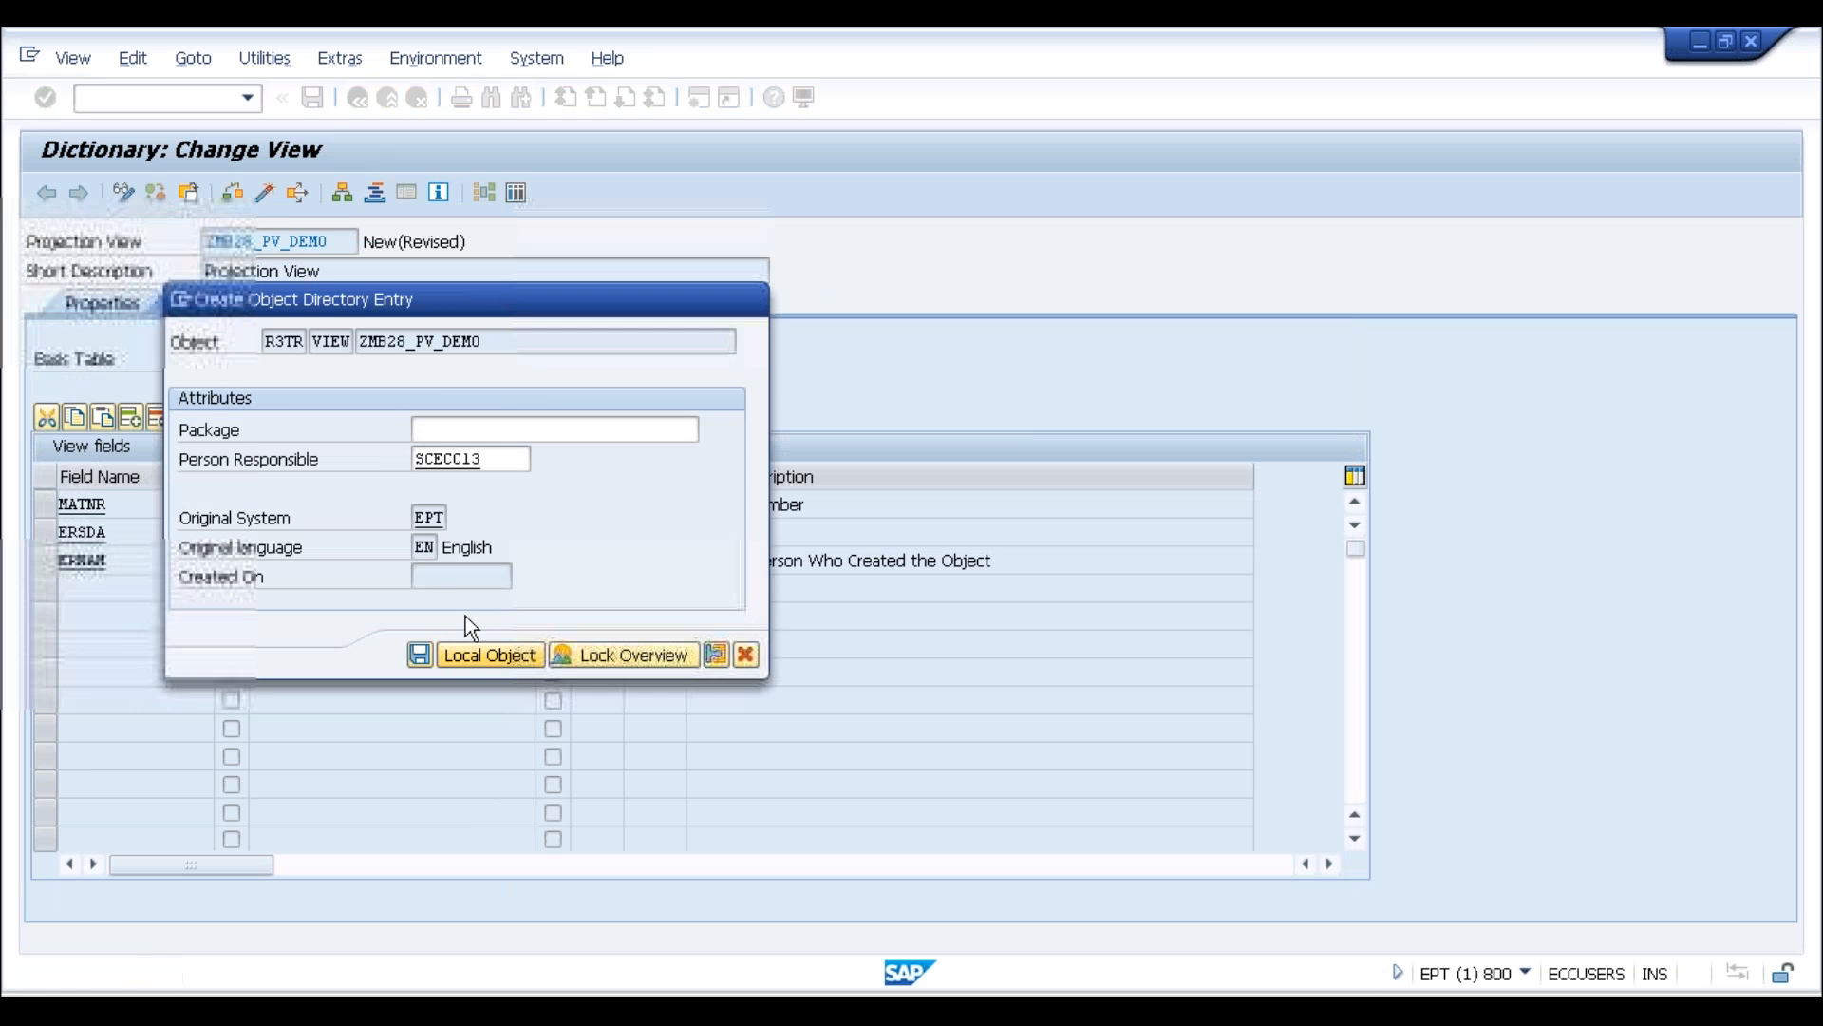
pyautogui.click(490, 655)
pyautogui.click(265, 194)
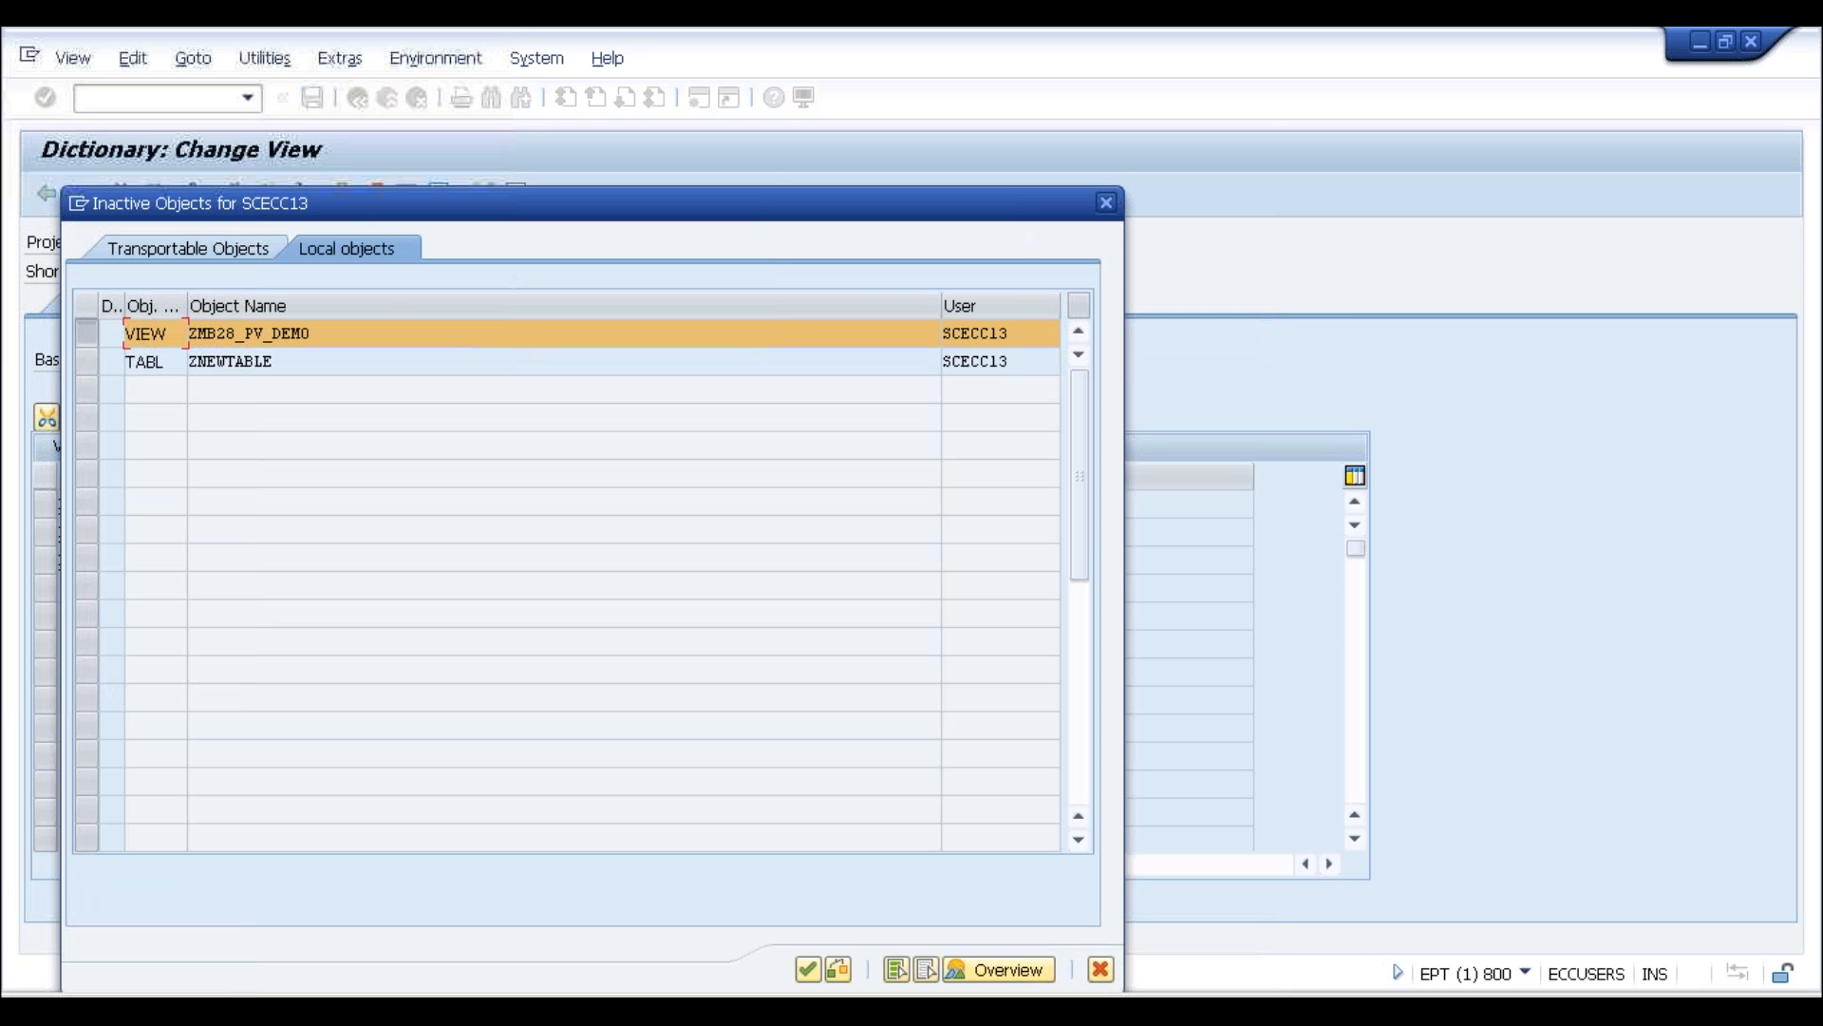
pyautogui.press('Return')
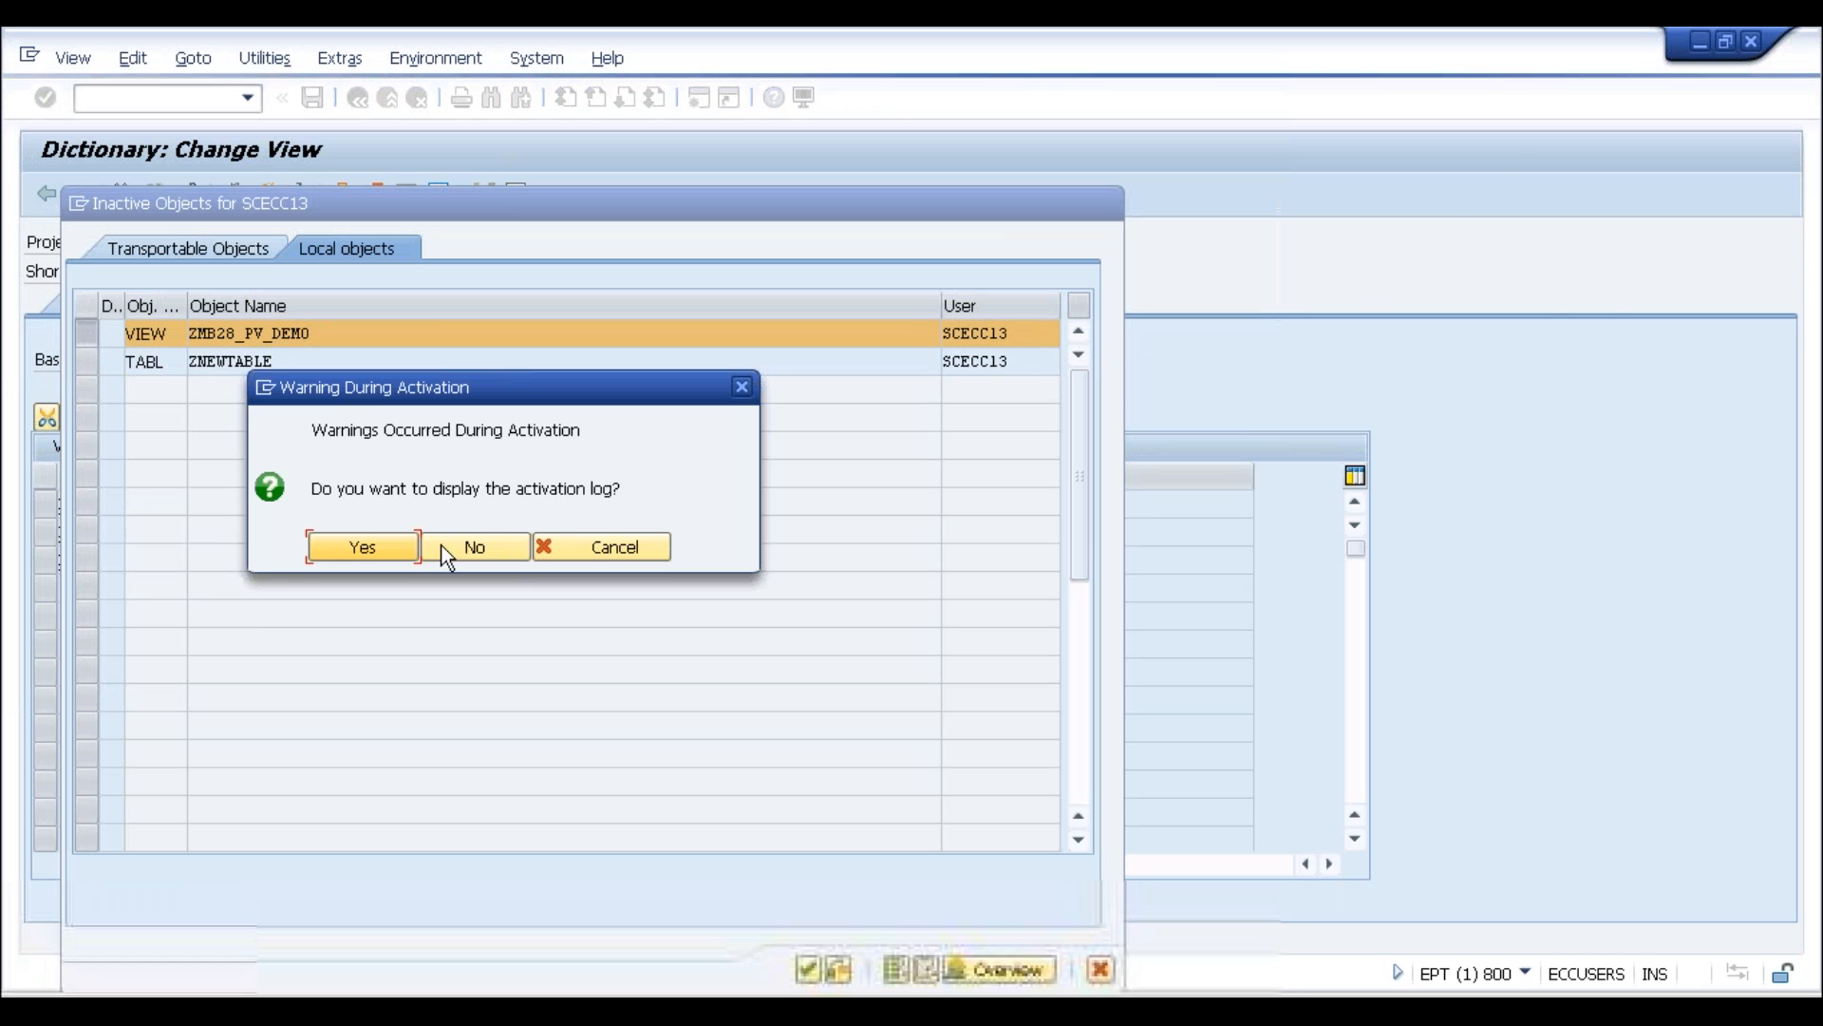
pyautogui.click(479, 554)
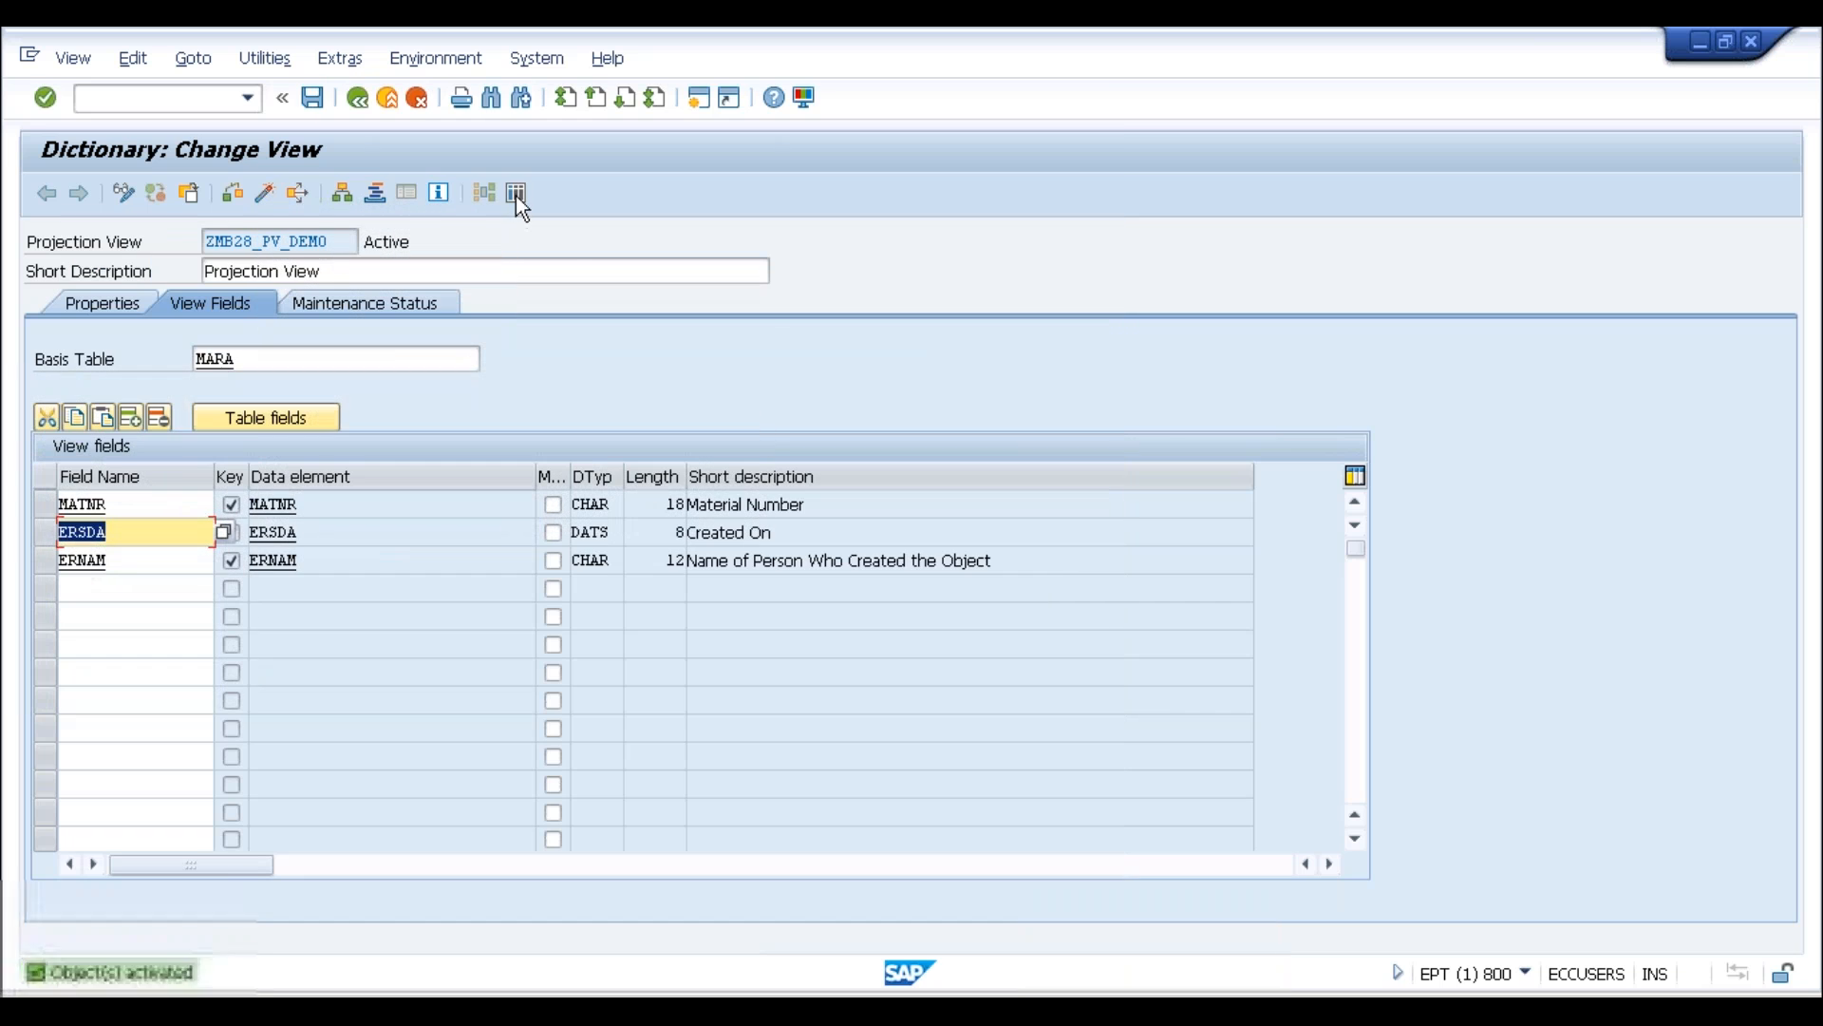
# Examine the view's entries in the Data Browser without selection criteria and return to the view definition
pyautogui.click(517, 194)
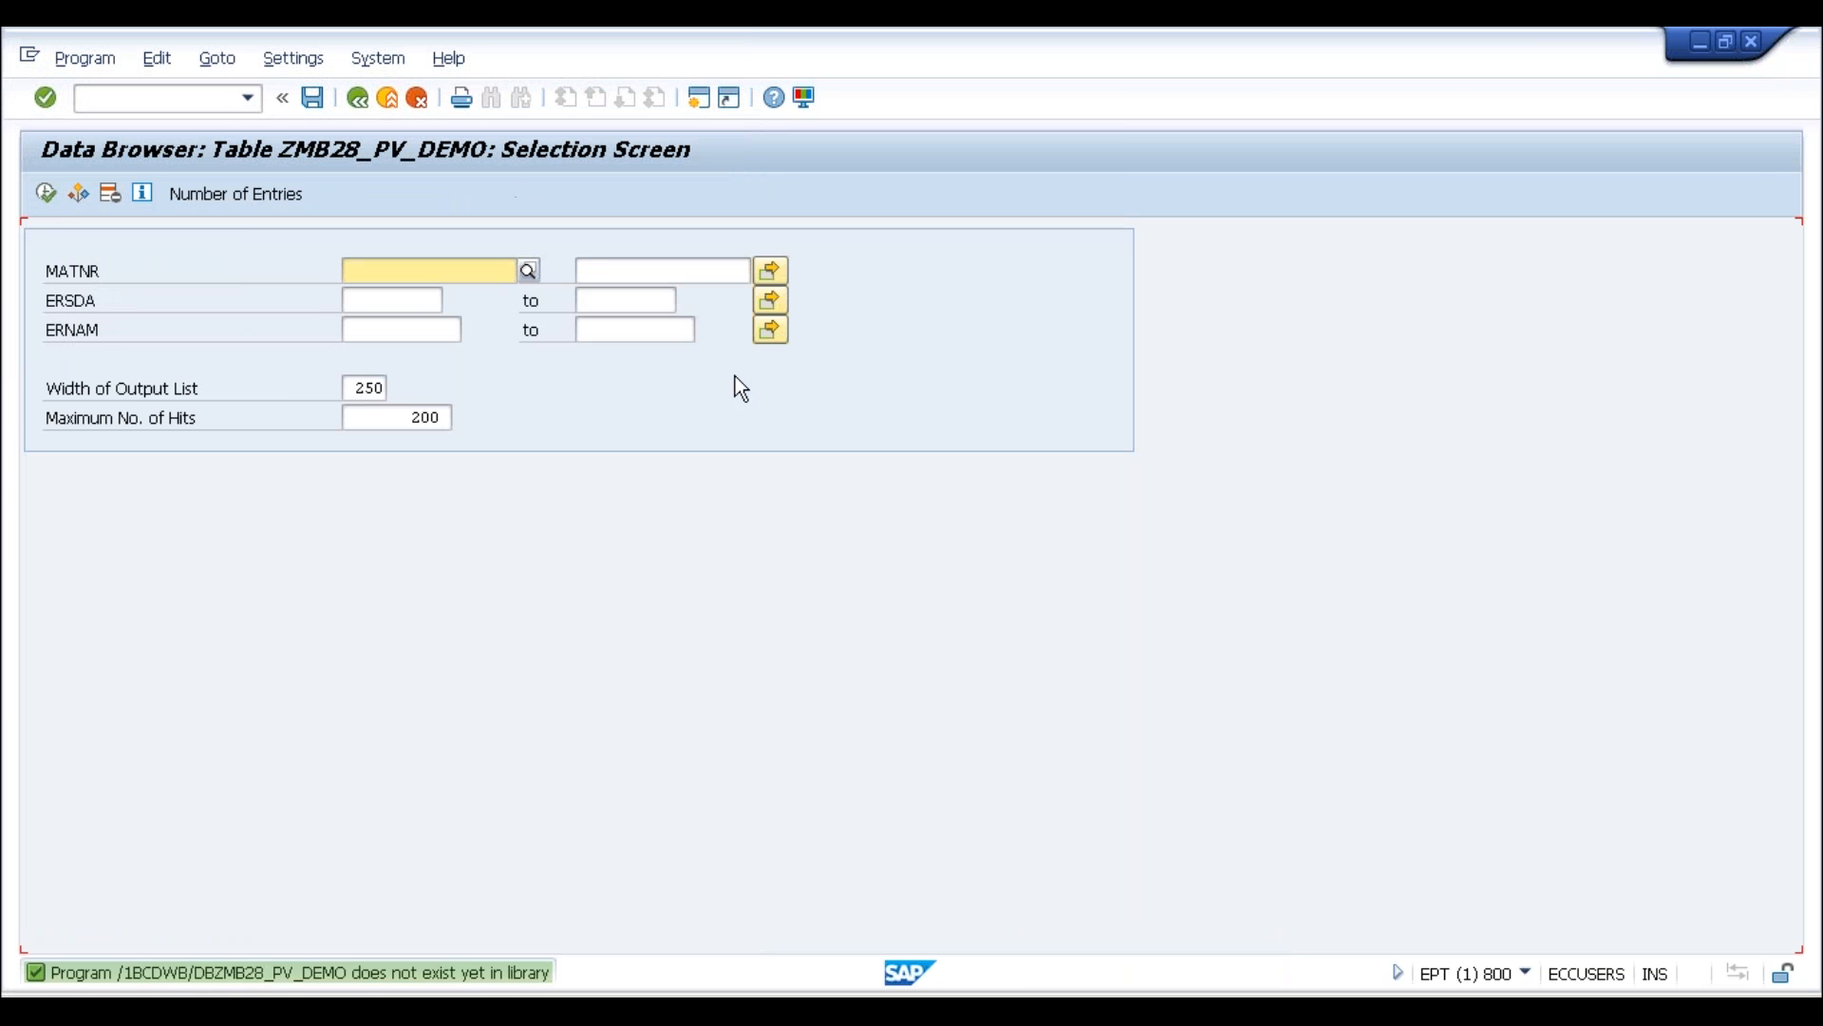
pyautogui.click(44, 193)
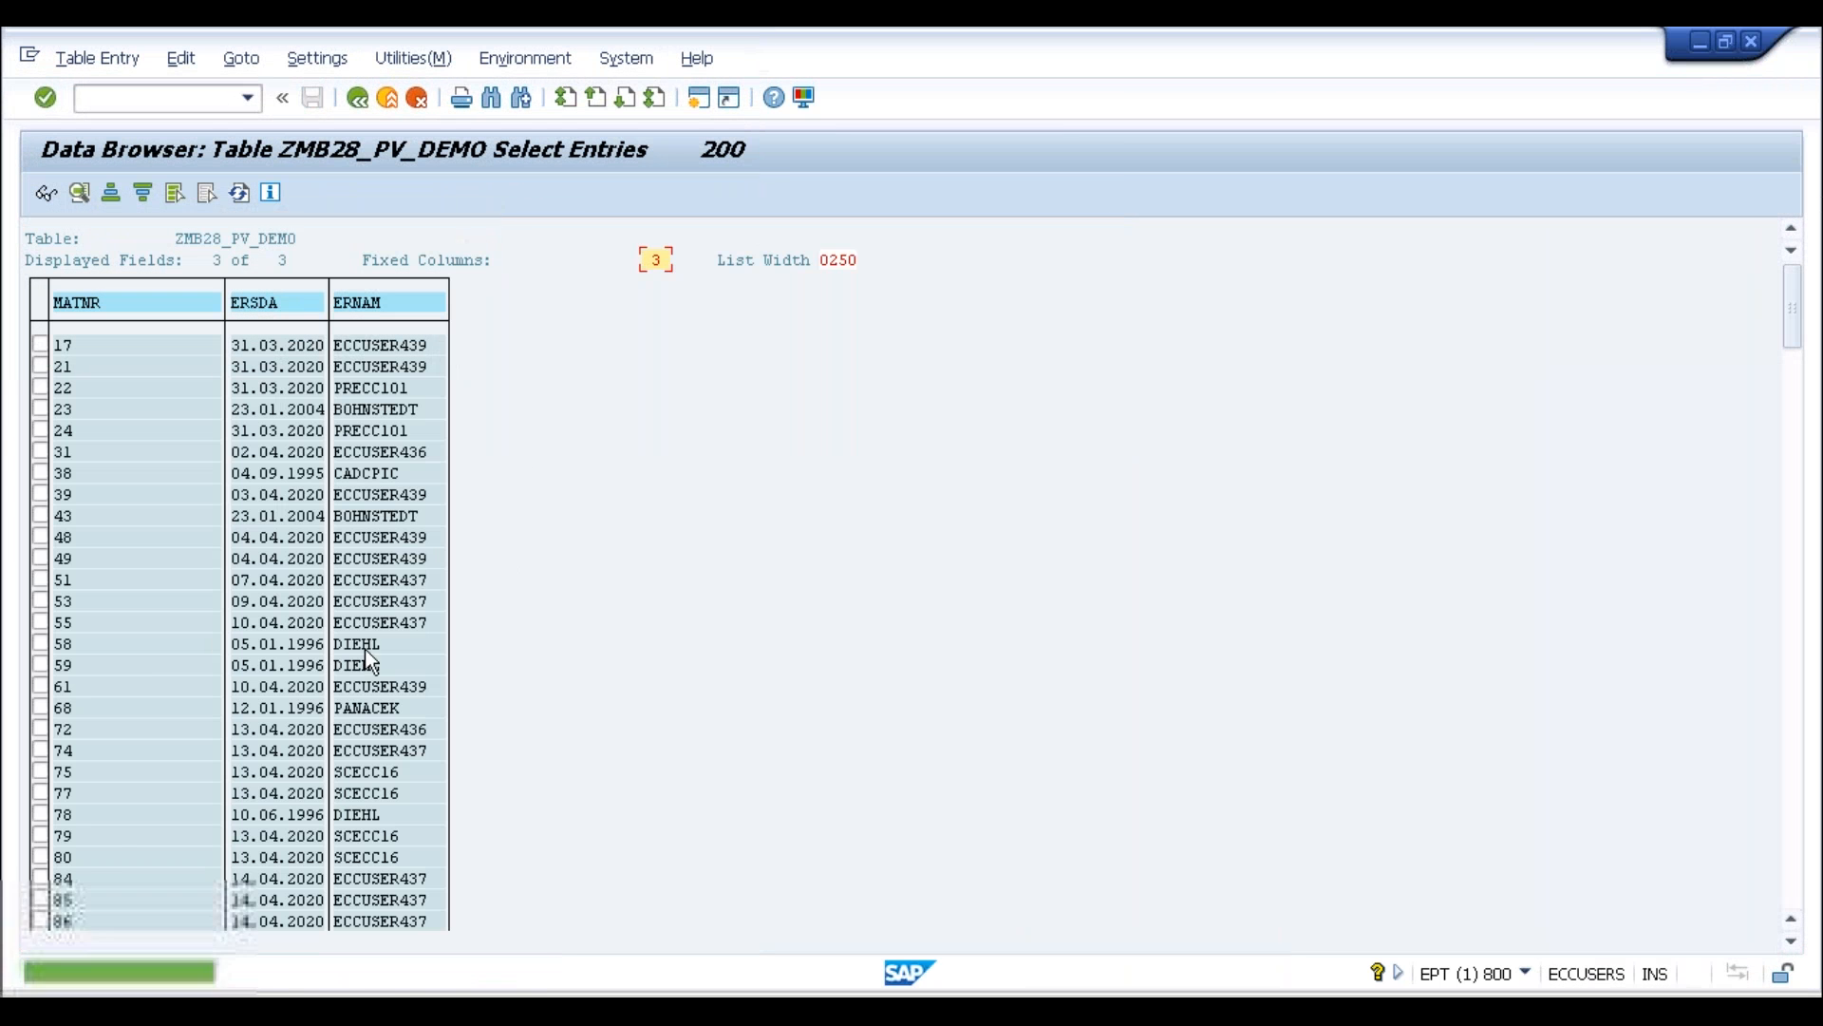
pyautogui.click(368, 624)
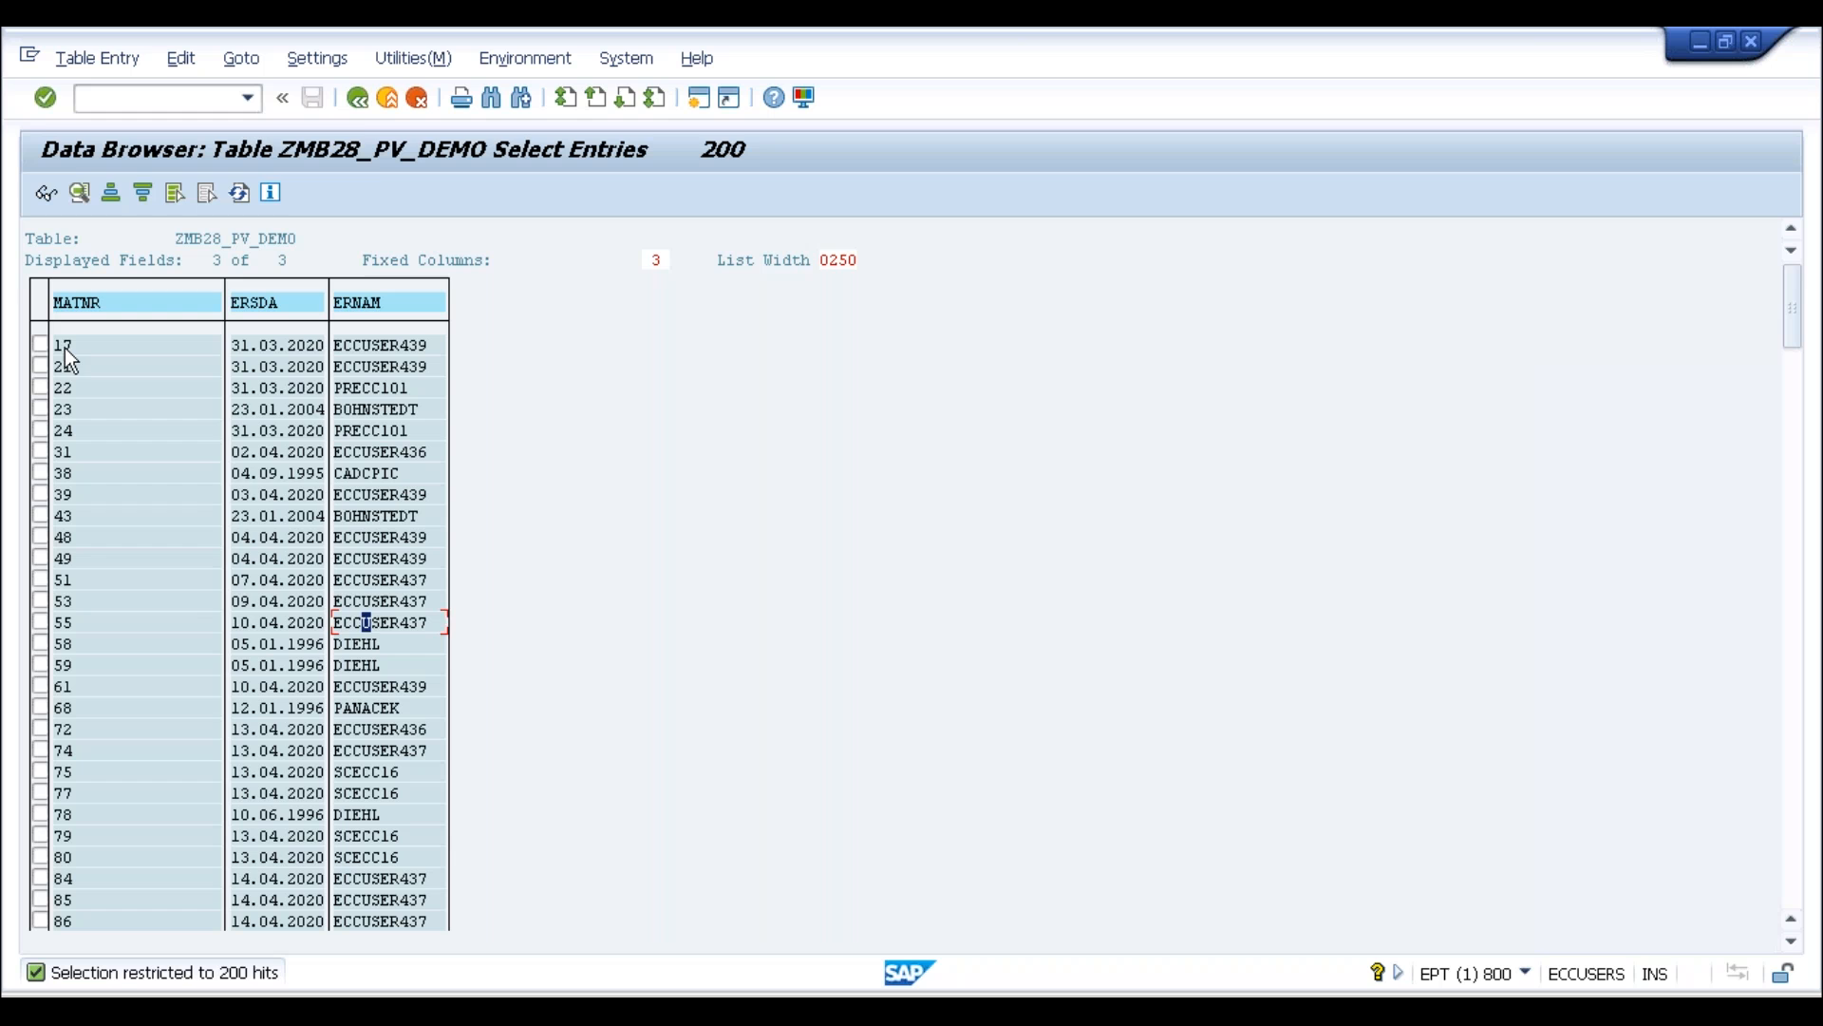
pyautogui.click(357, 101)
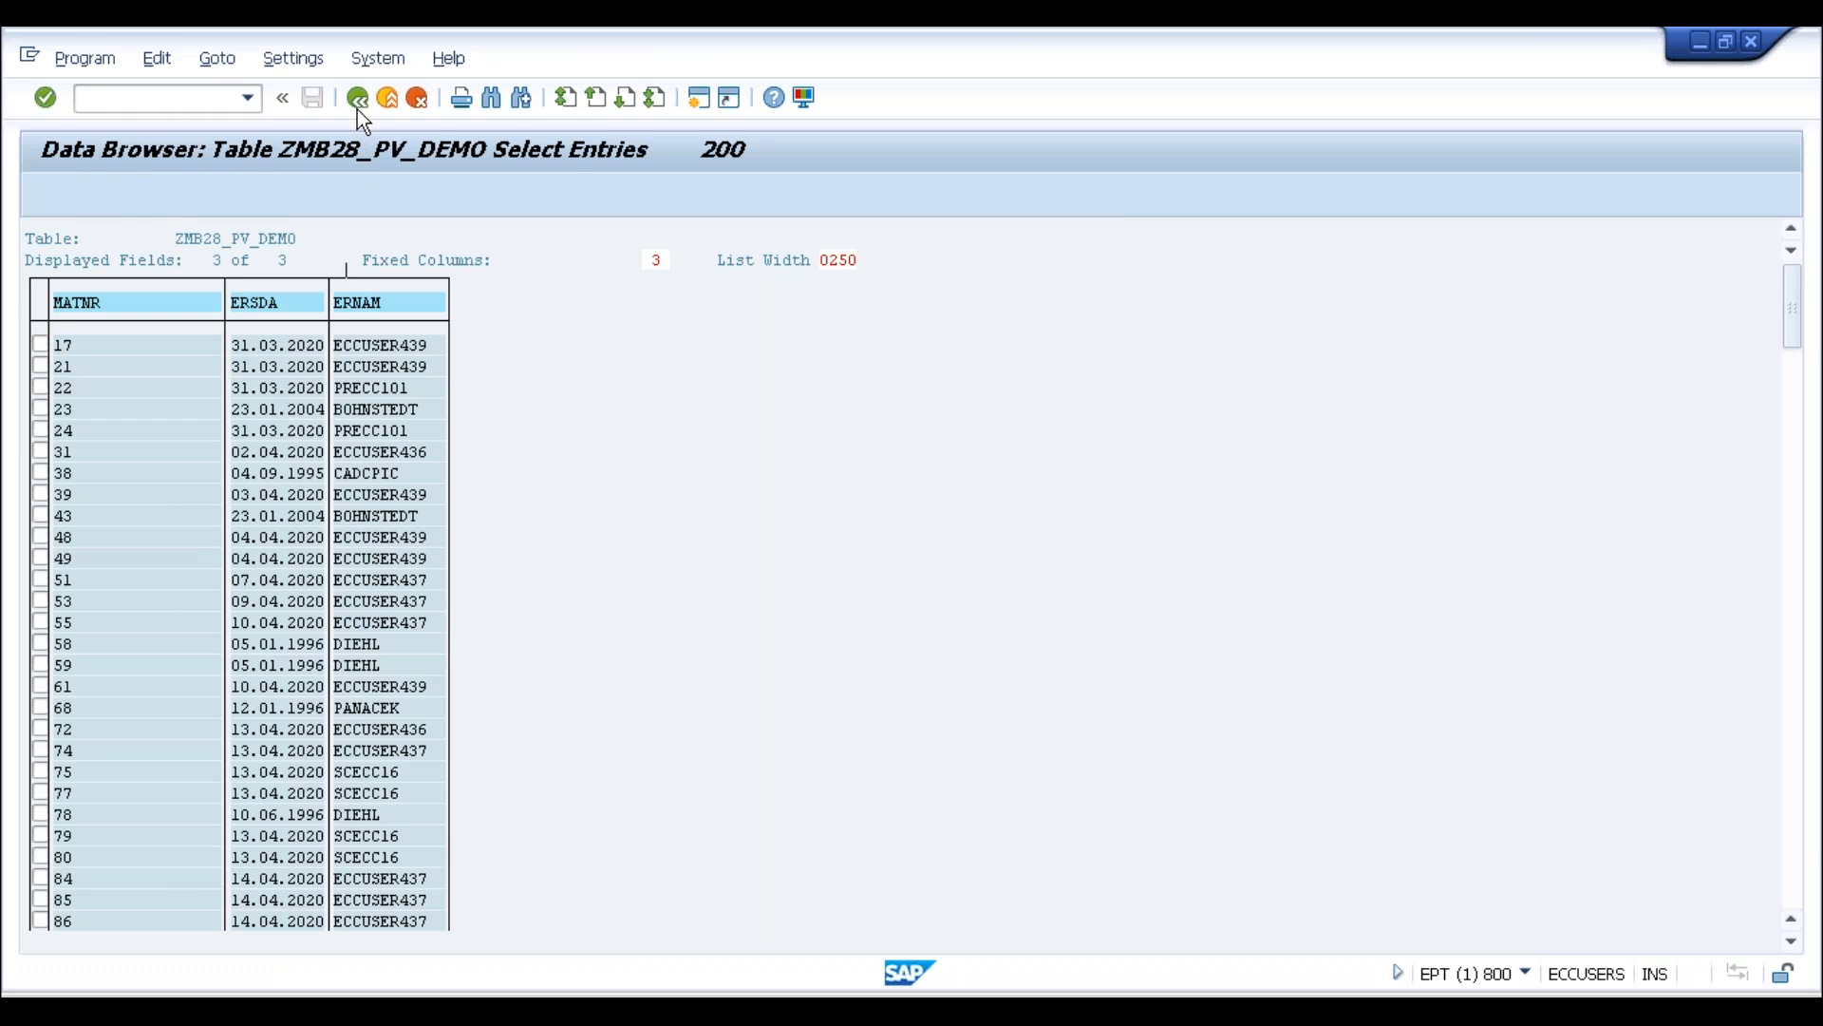
pyautogui.click(359, 98)
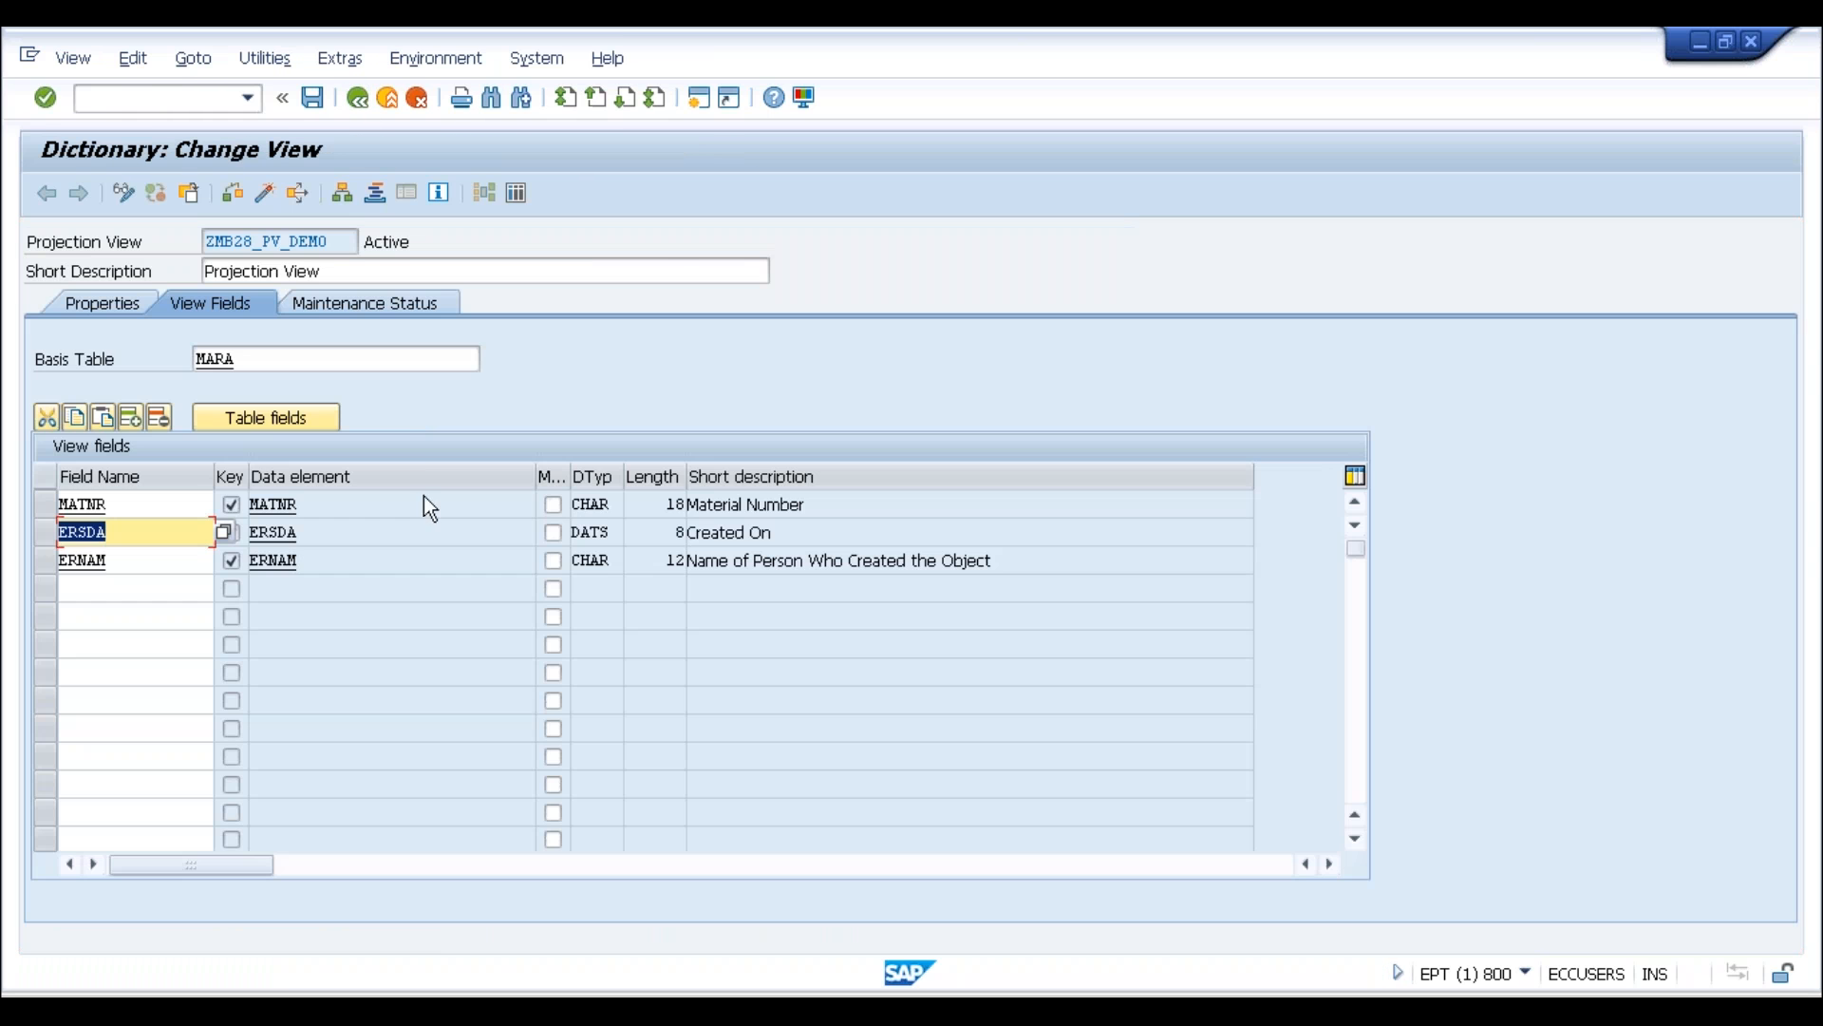
# Set the view's Data Browser/Table View Editing maintenance status to Display/Maintenance Allowed
pyautogui.doubleClick(335, 240)
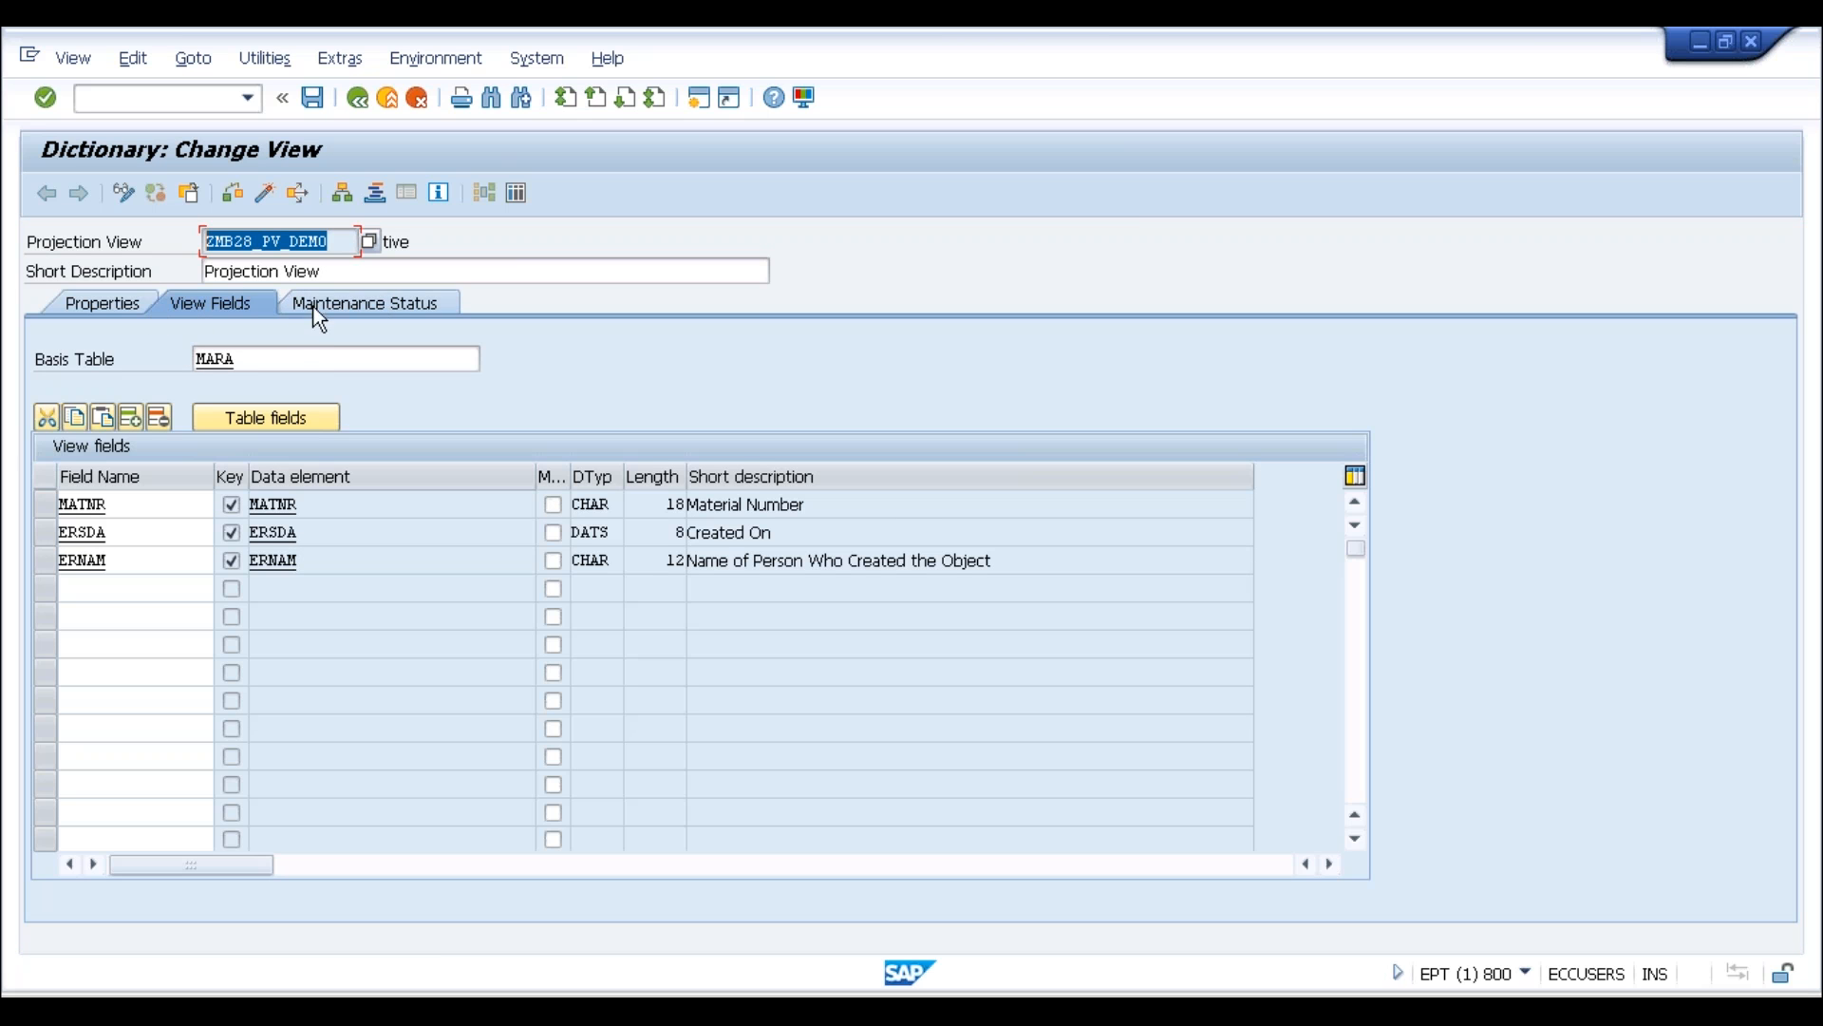
pyautogui.click(439, 314)
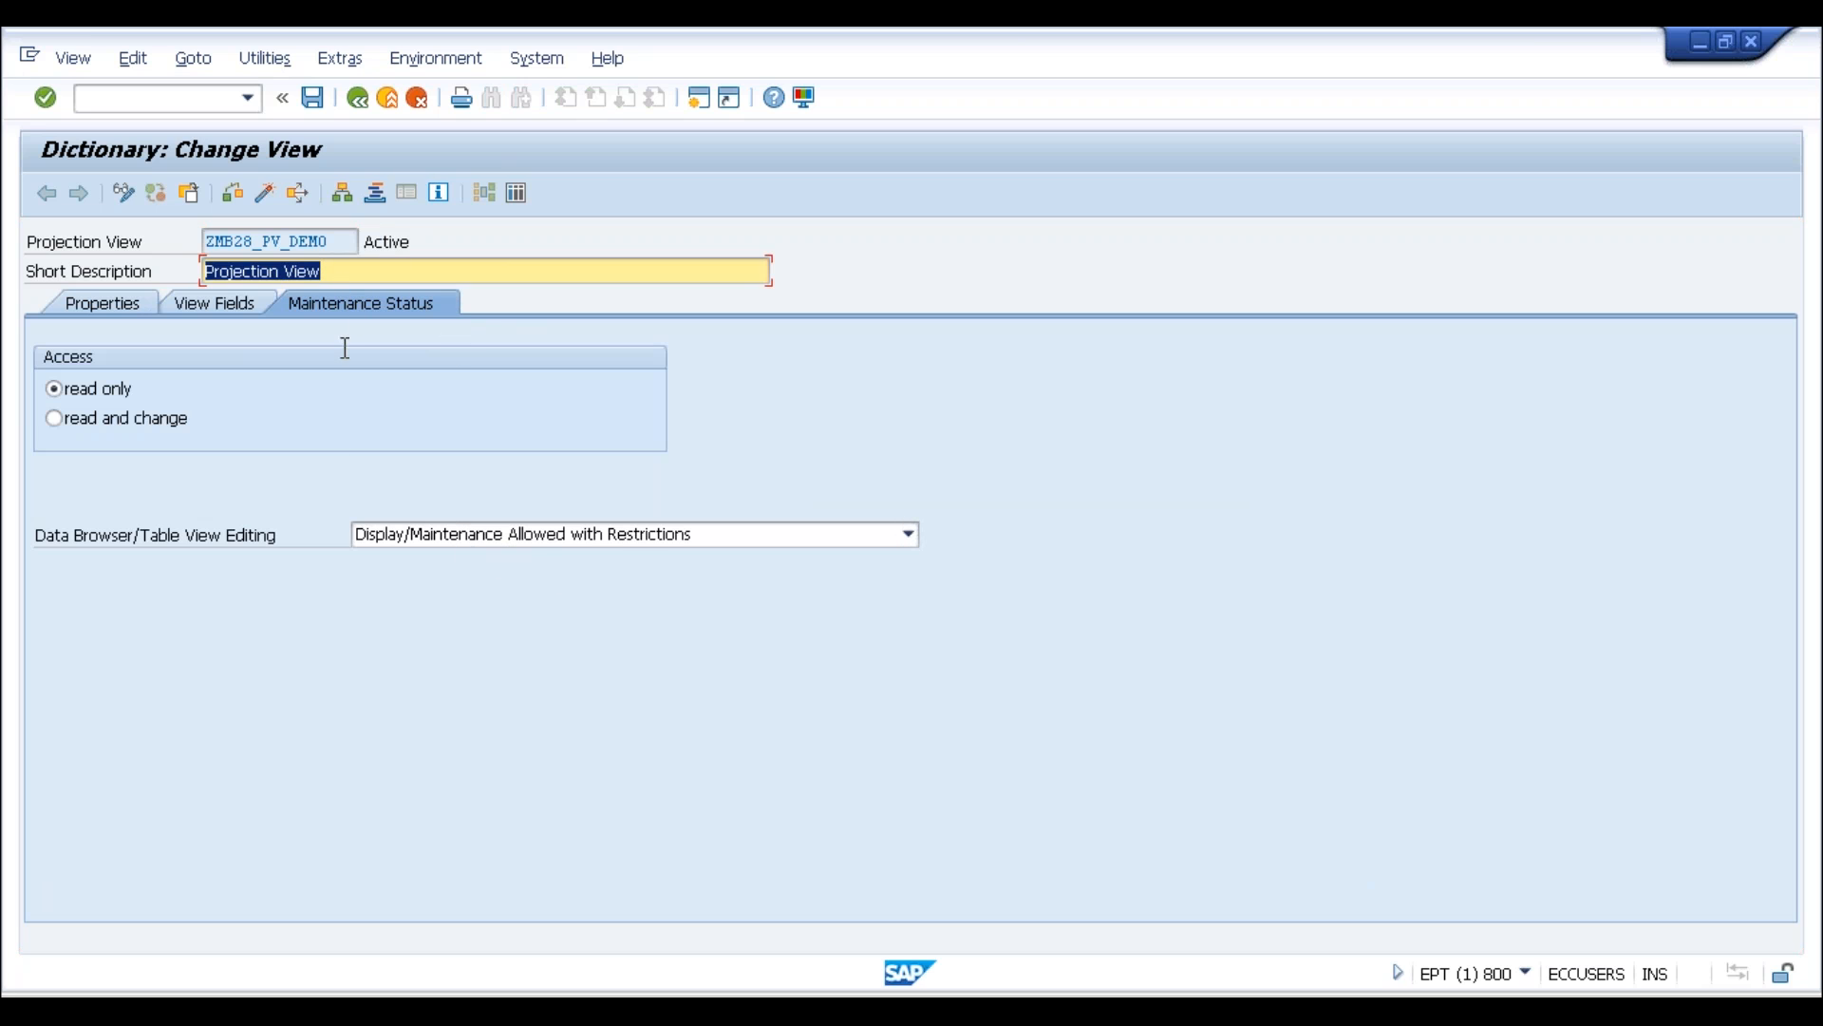
pyautogui.click(618, 544)
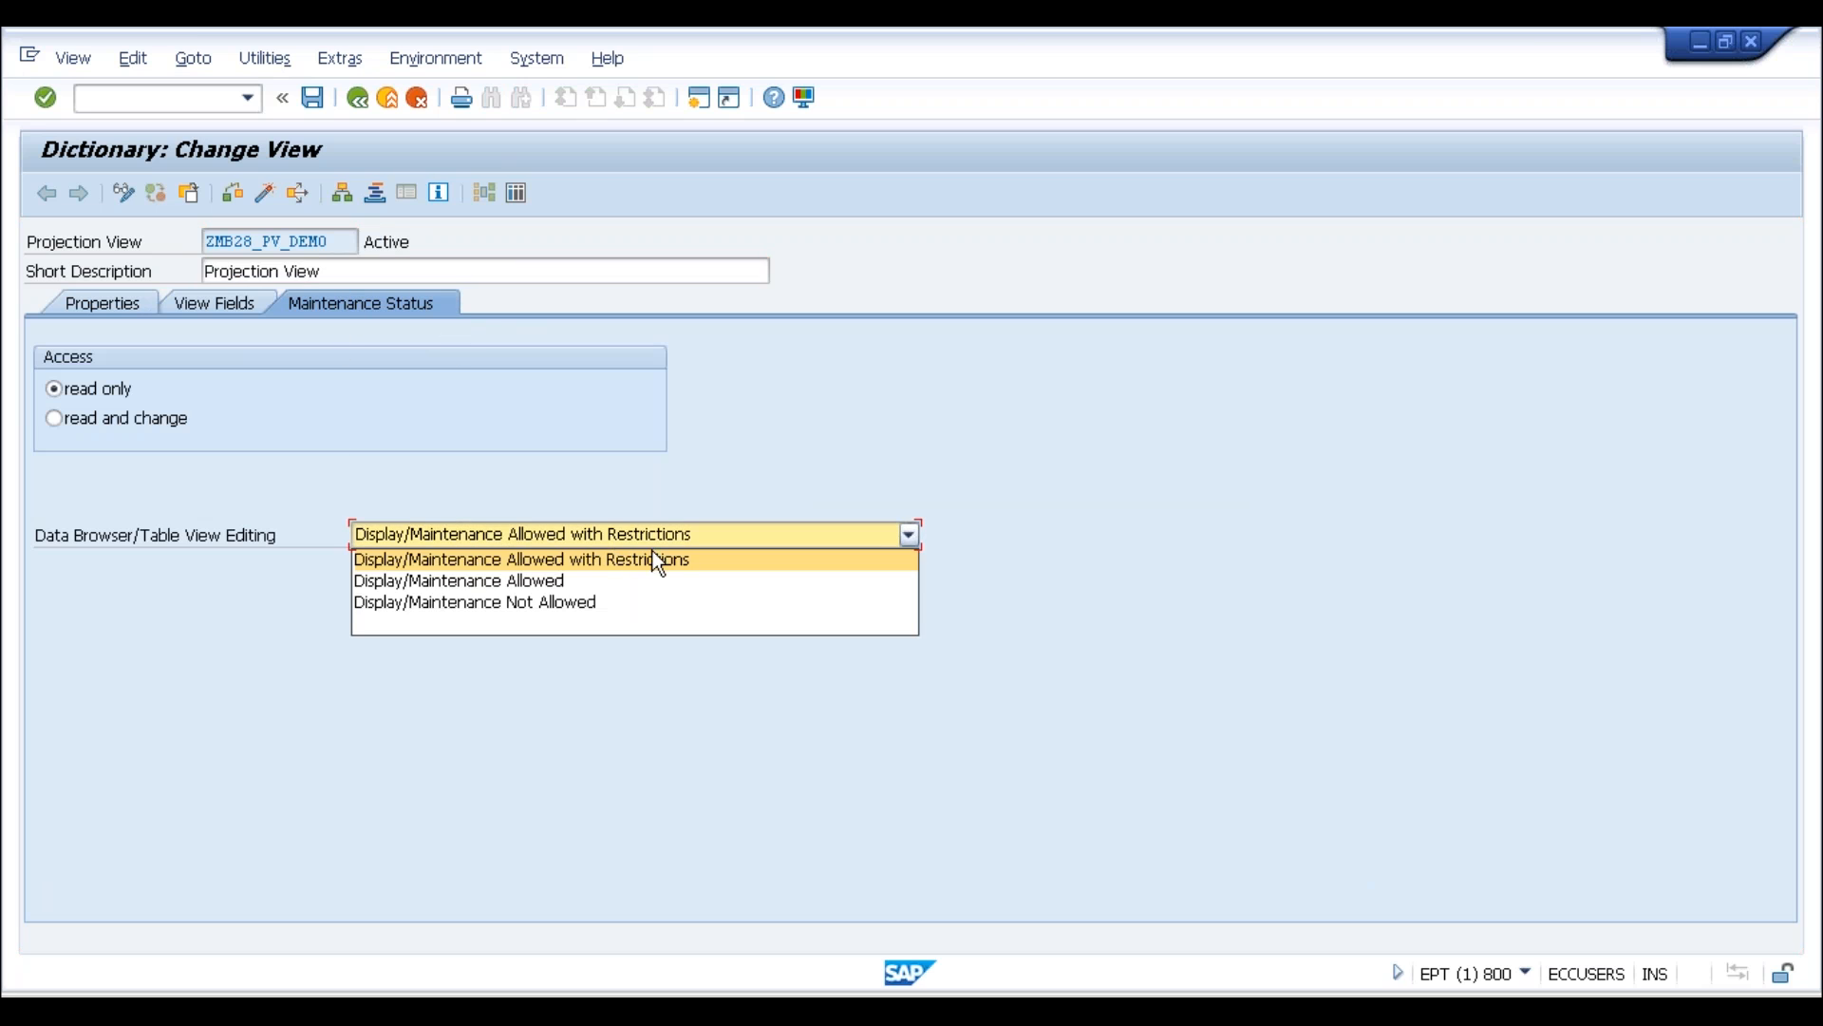
pyautogui.click(465, 584)
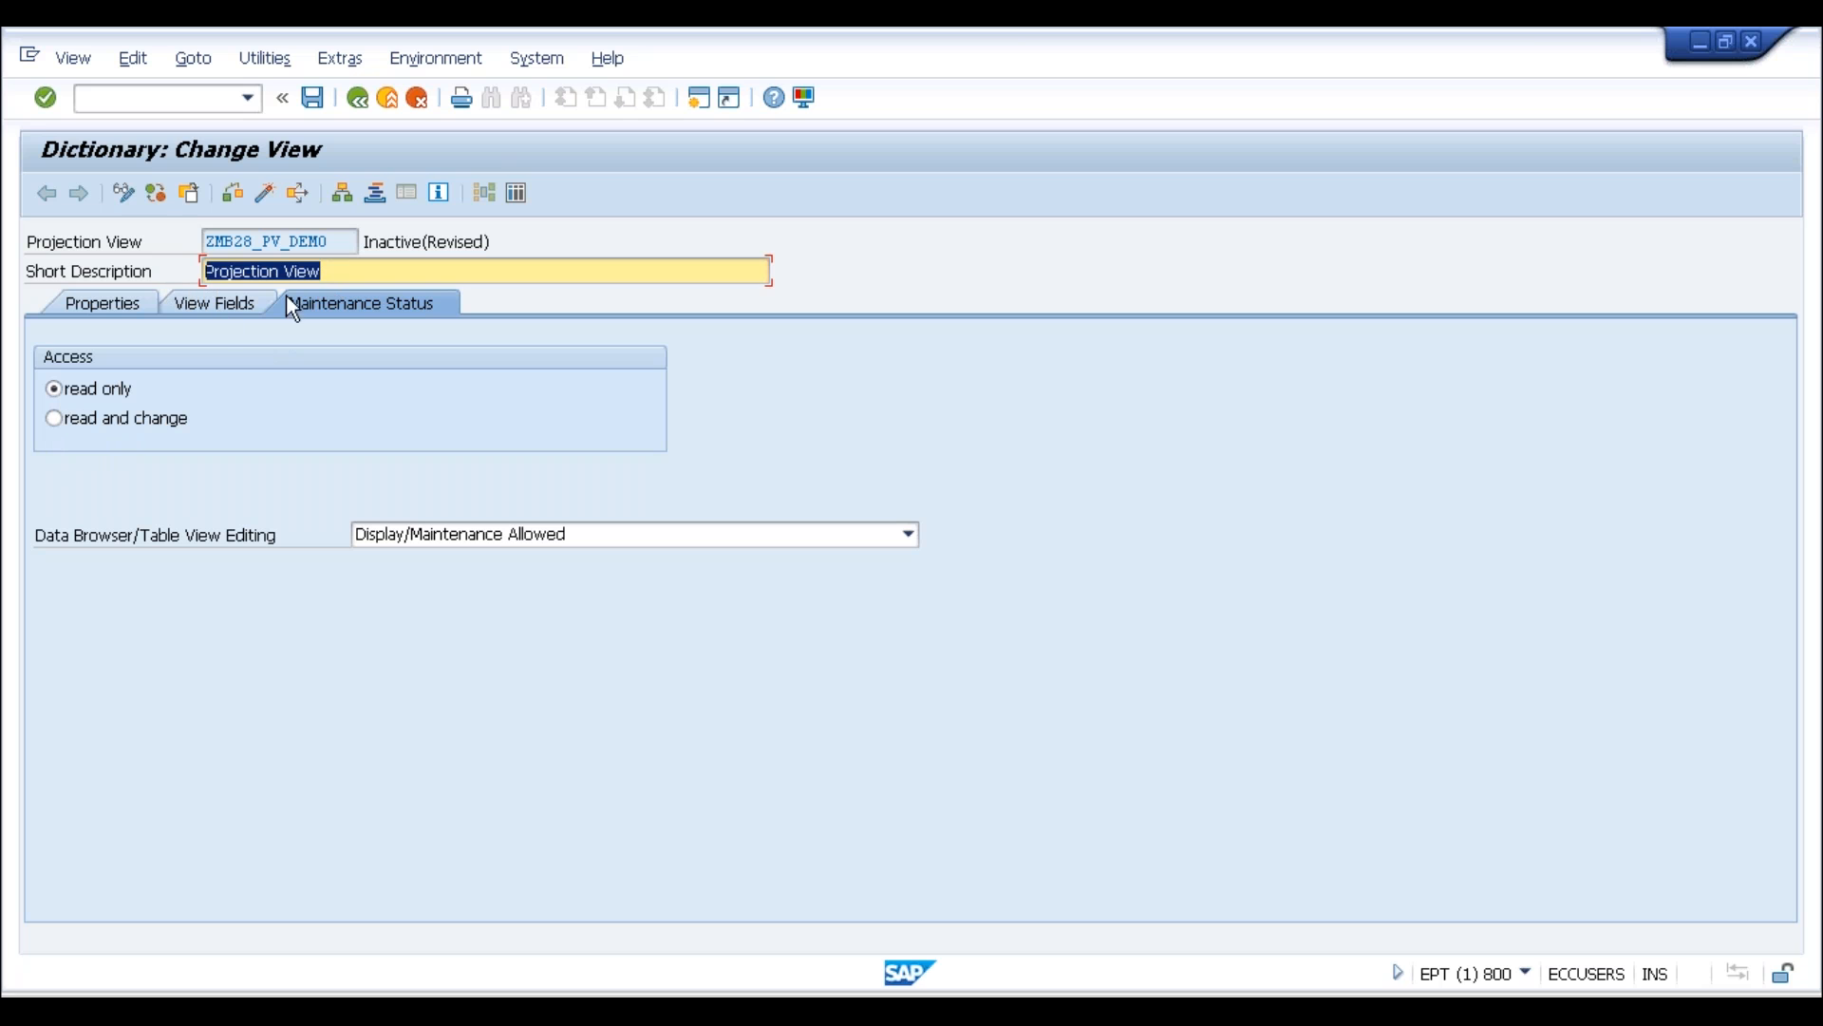
# Set the view's access to read and change, and try to save and activate ZMB28_PV_DEMO
pyautogui.click(49, 422)
pyautogui.click(314, 108)
pyautogui.click(265, 193)
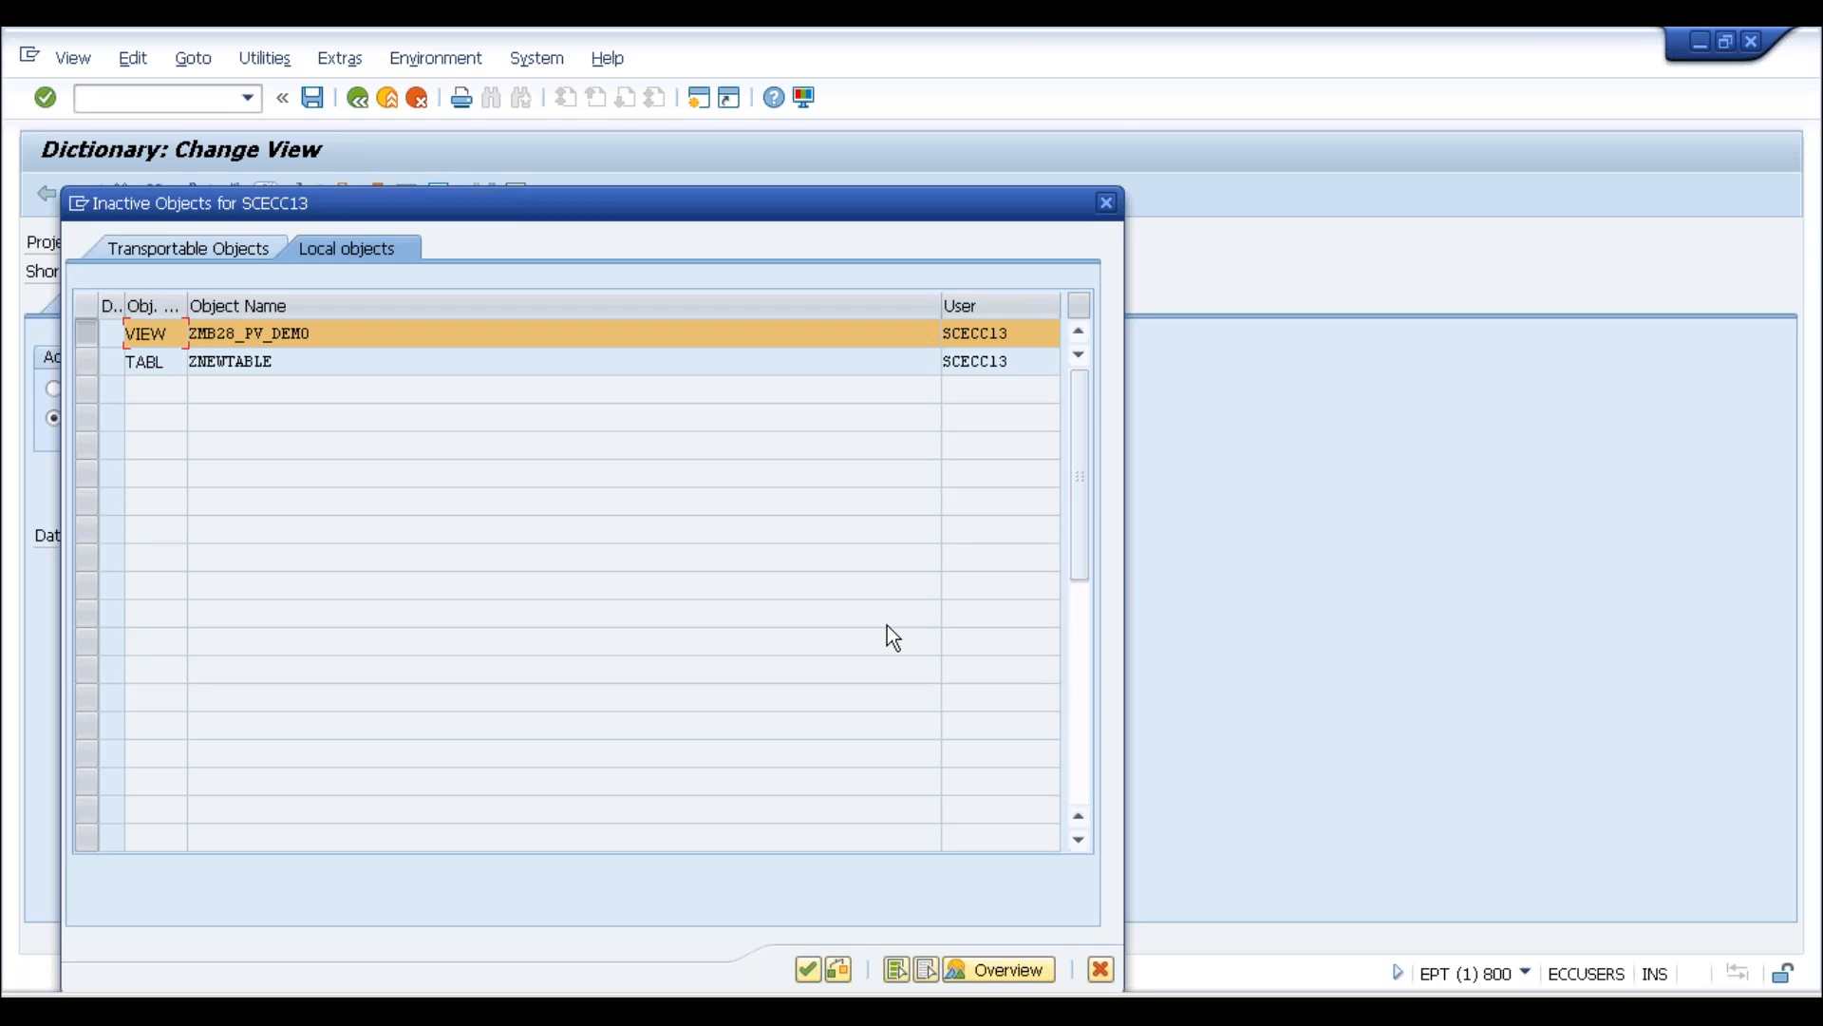
pyautogui.press('Return')
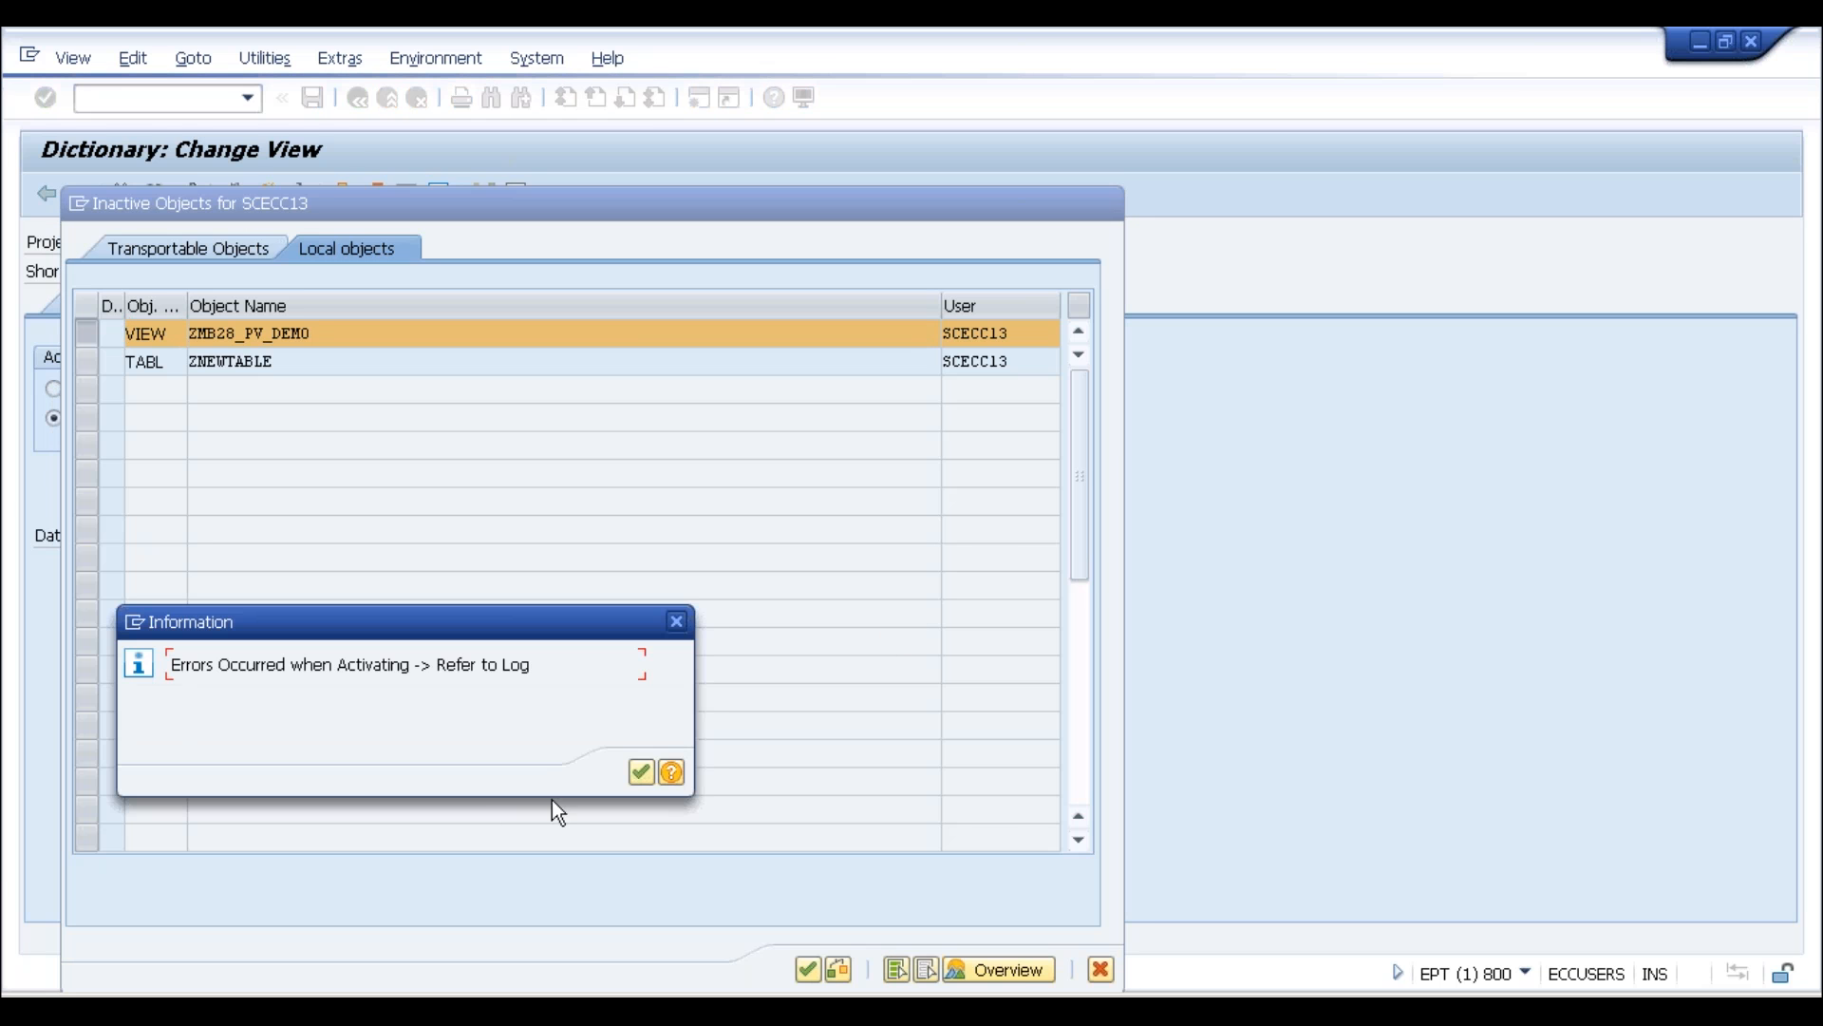
# Examine the activation log for ZMB28_PV_DEMO, return to the view definition, and review its view fields and maintenance status
pyautogui.click(644, 769)
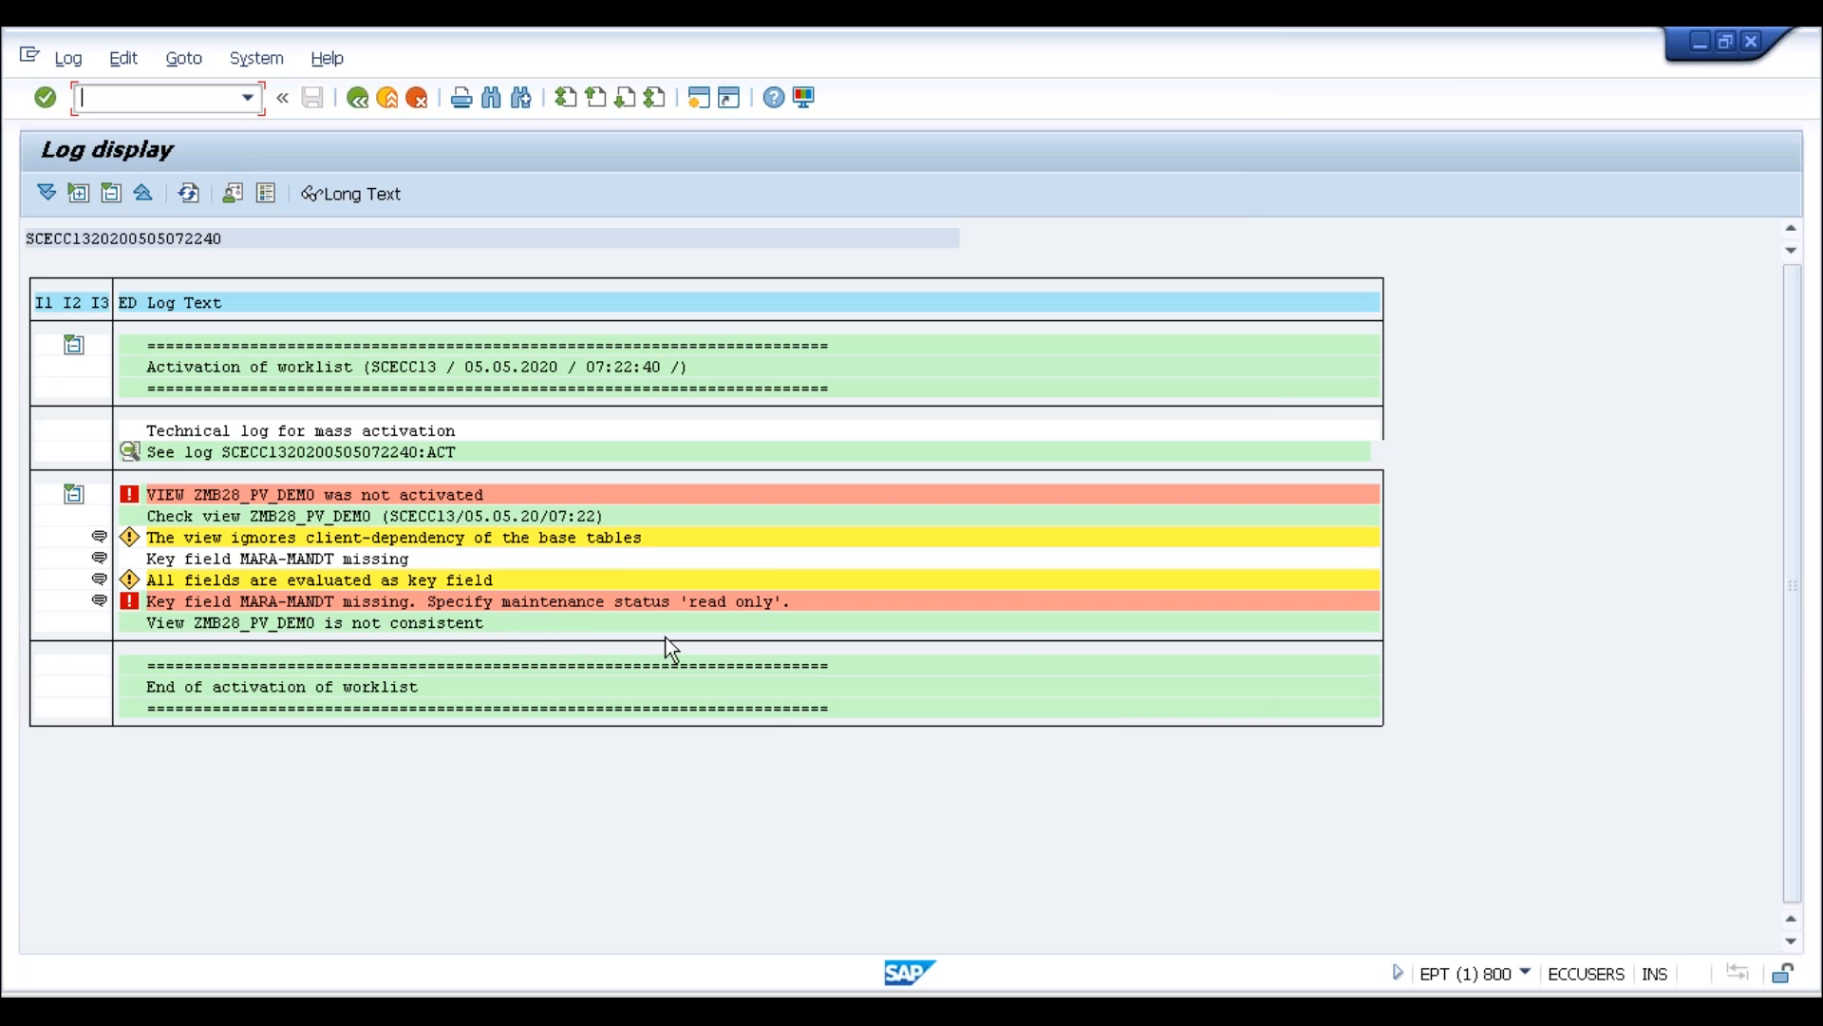
pyautogui.click(363, 109)
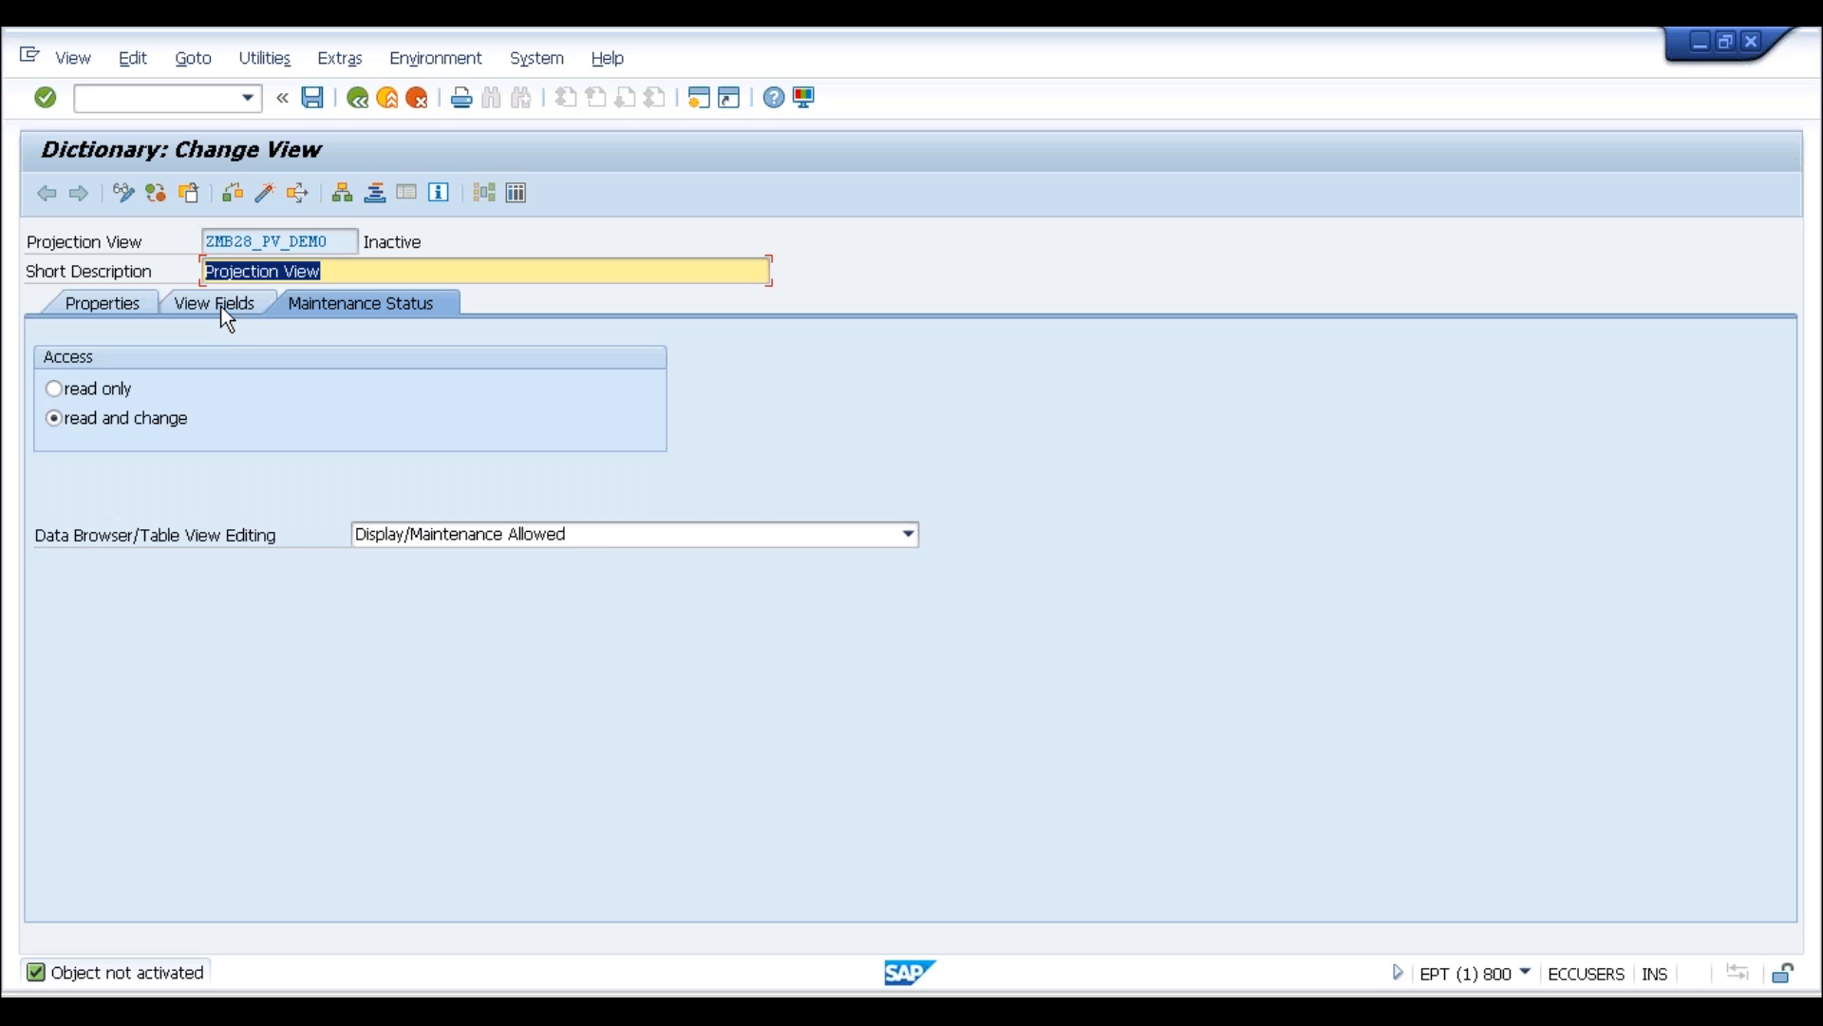
pyautogui.click(223, 306)
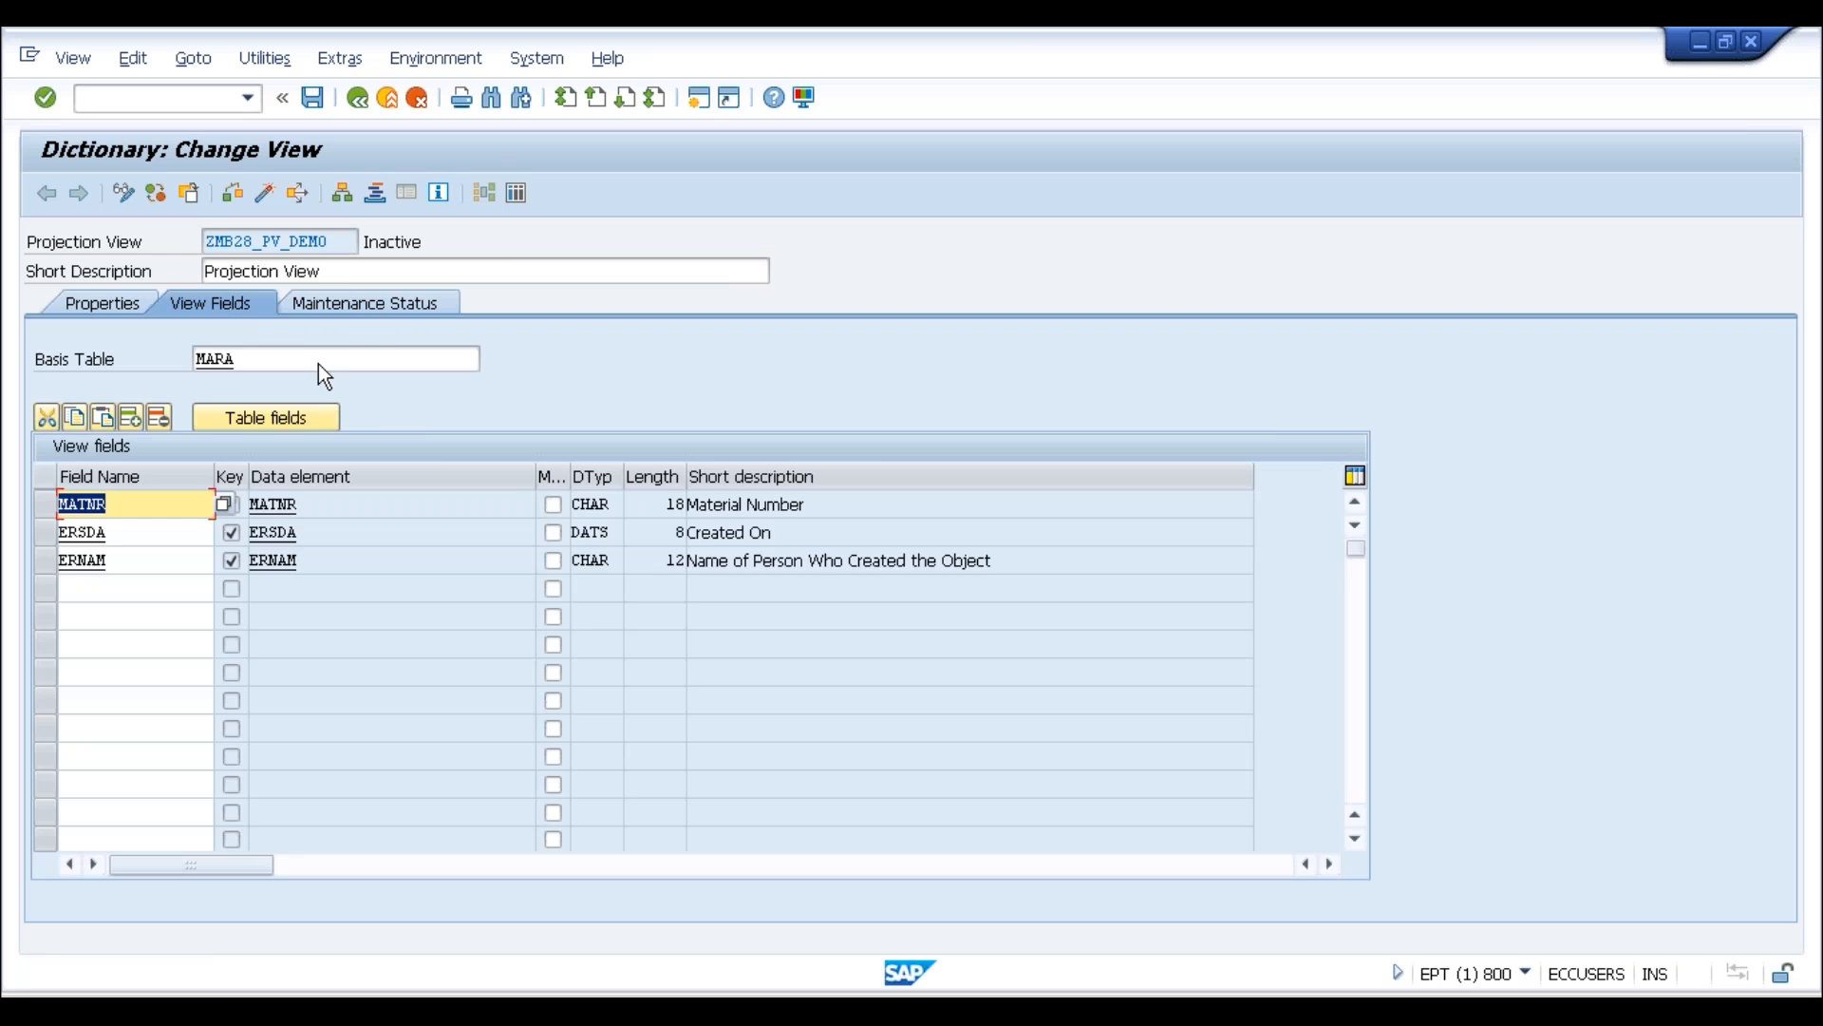
pyautogui.click(370, 304)
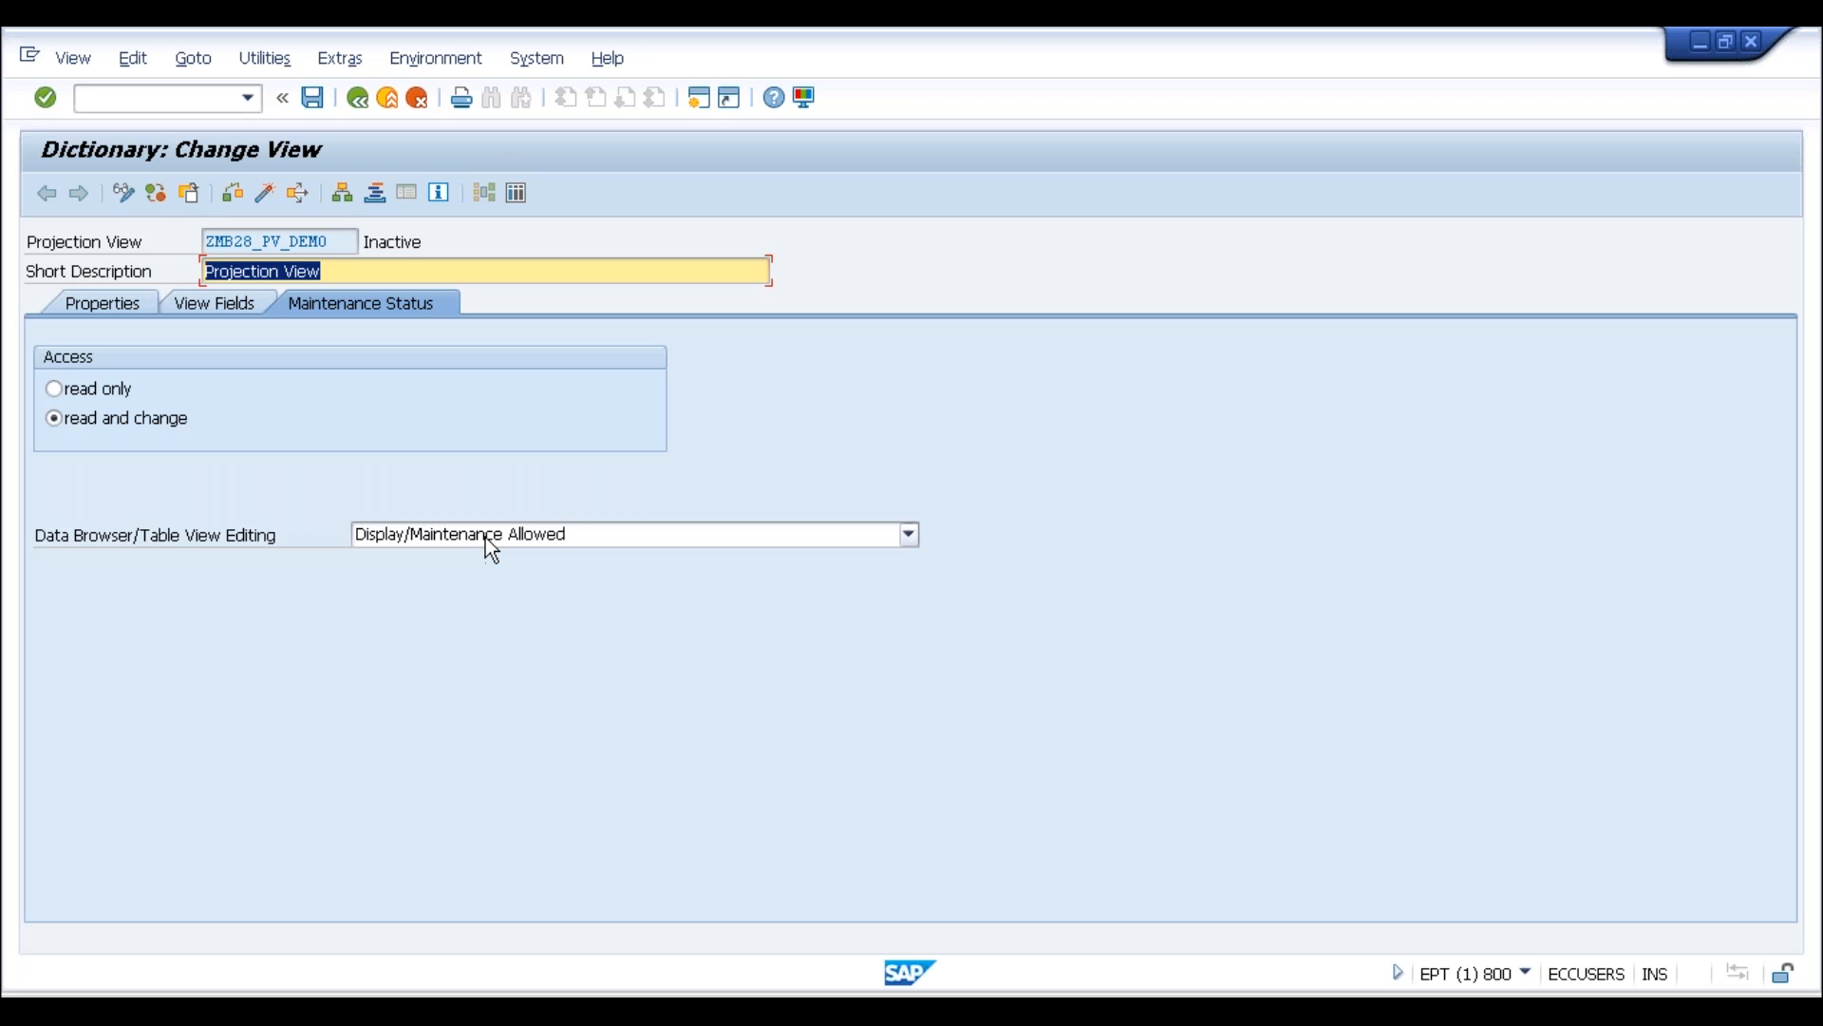
# Add the MANDT field from table MARA to the view fields, save, and try to activate the view
pyautogui.click(203, 302)
pyautogui.click(285, 418)
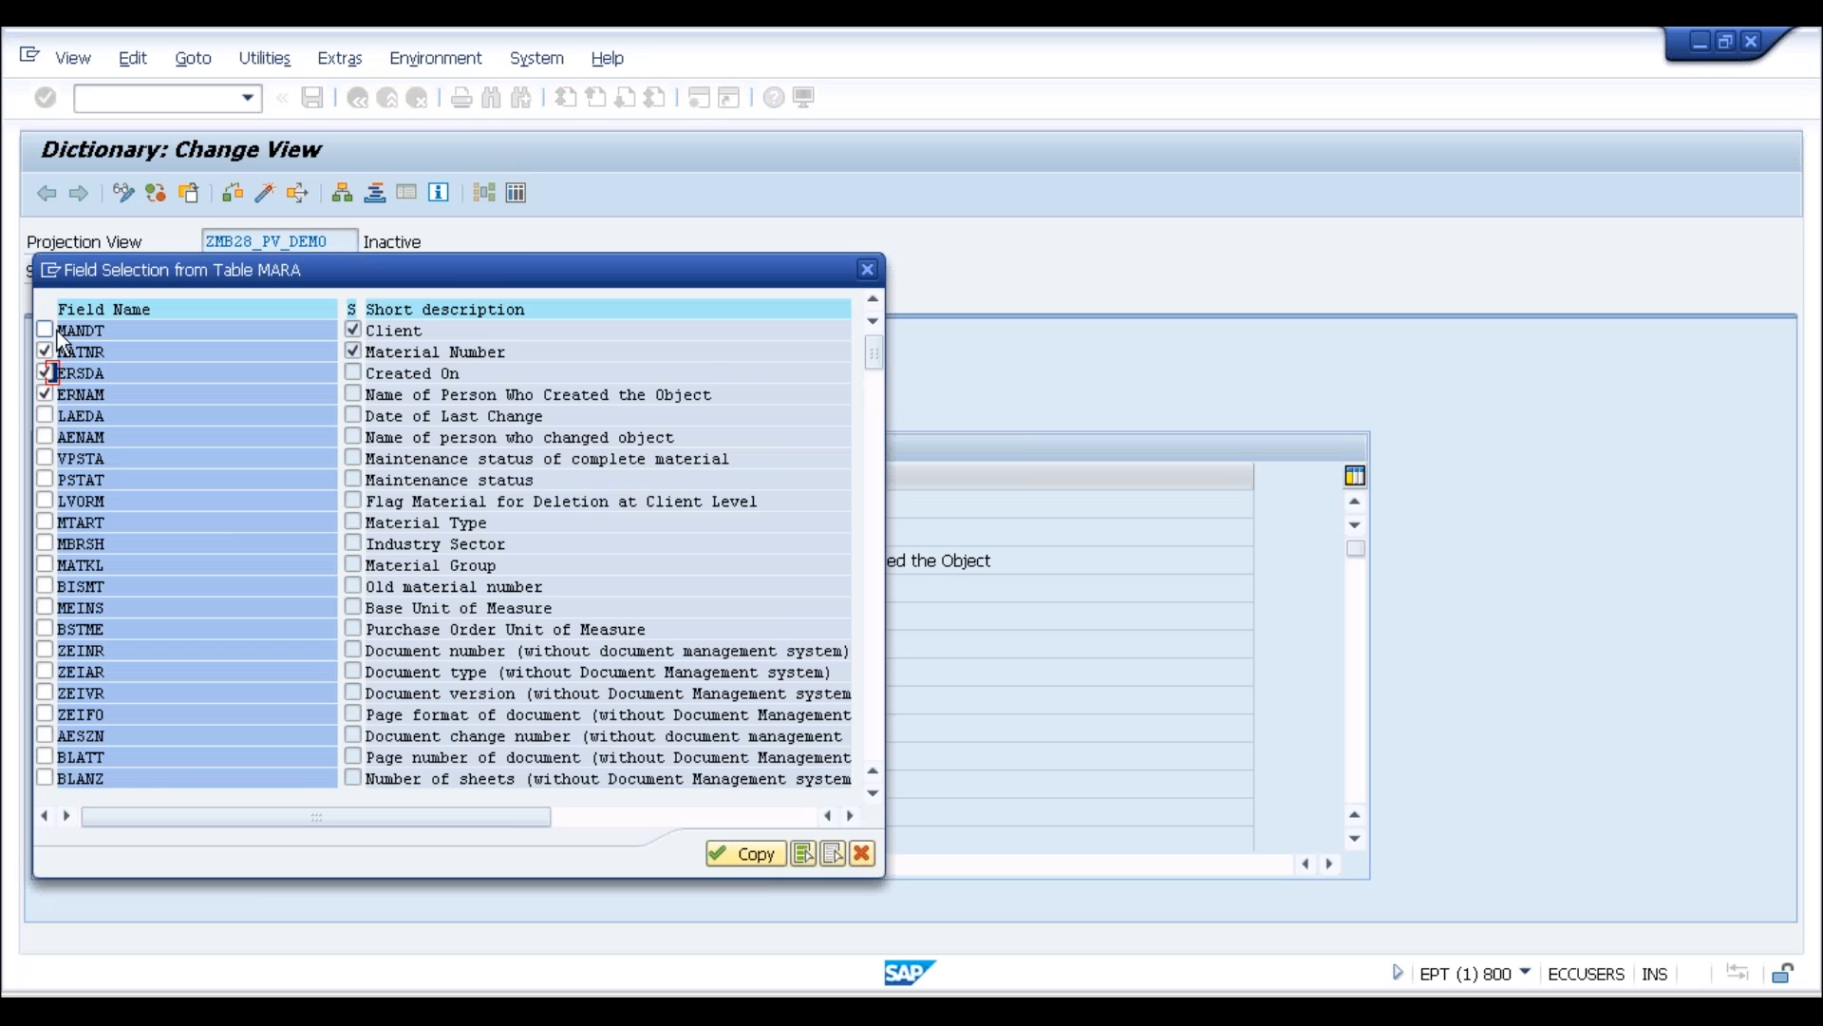
pyautogui.click(44, 330)
pyautogui.click(749, 851)
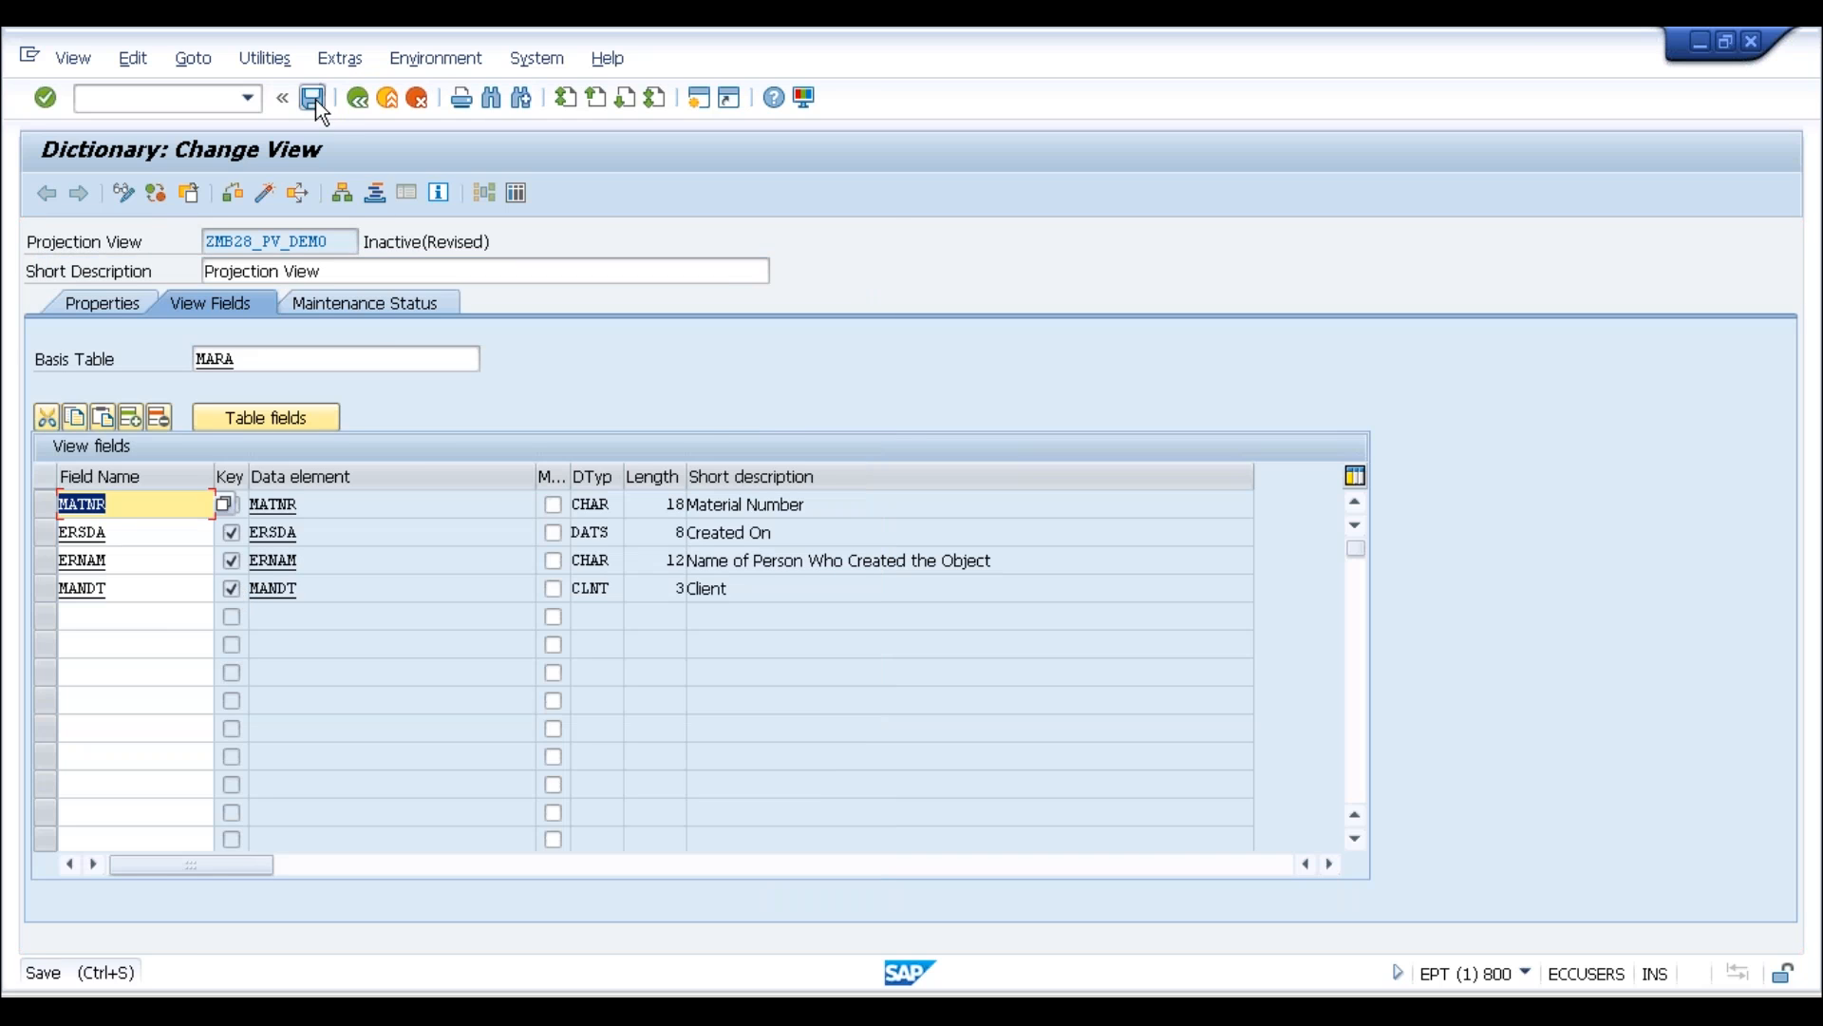
pyautogui.click(314, 99)
pyautogui.click(266, 195)
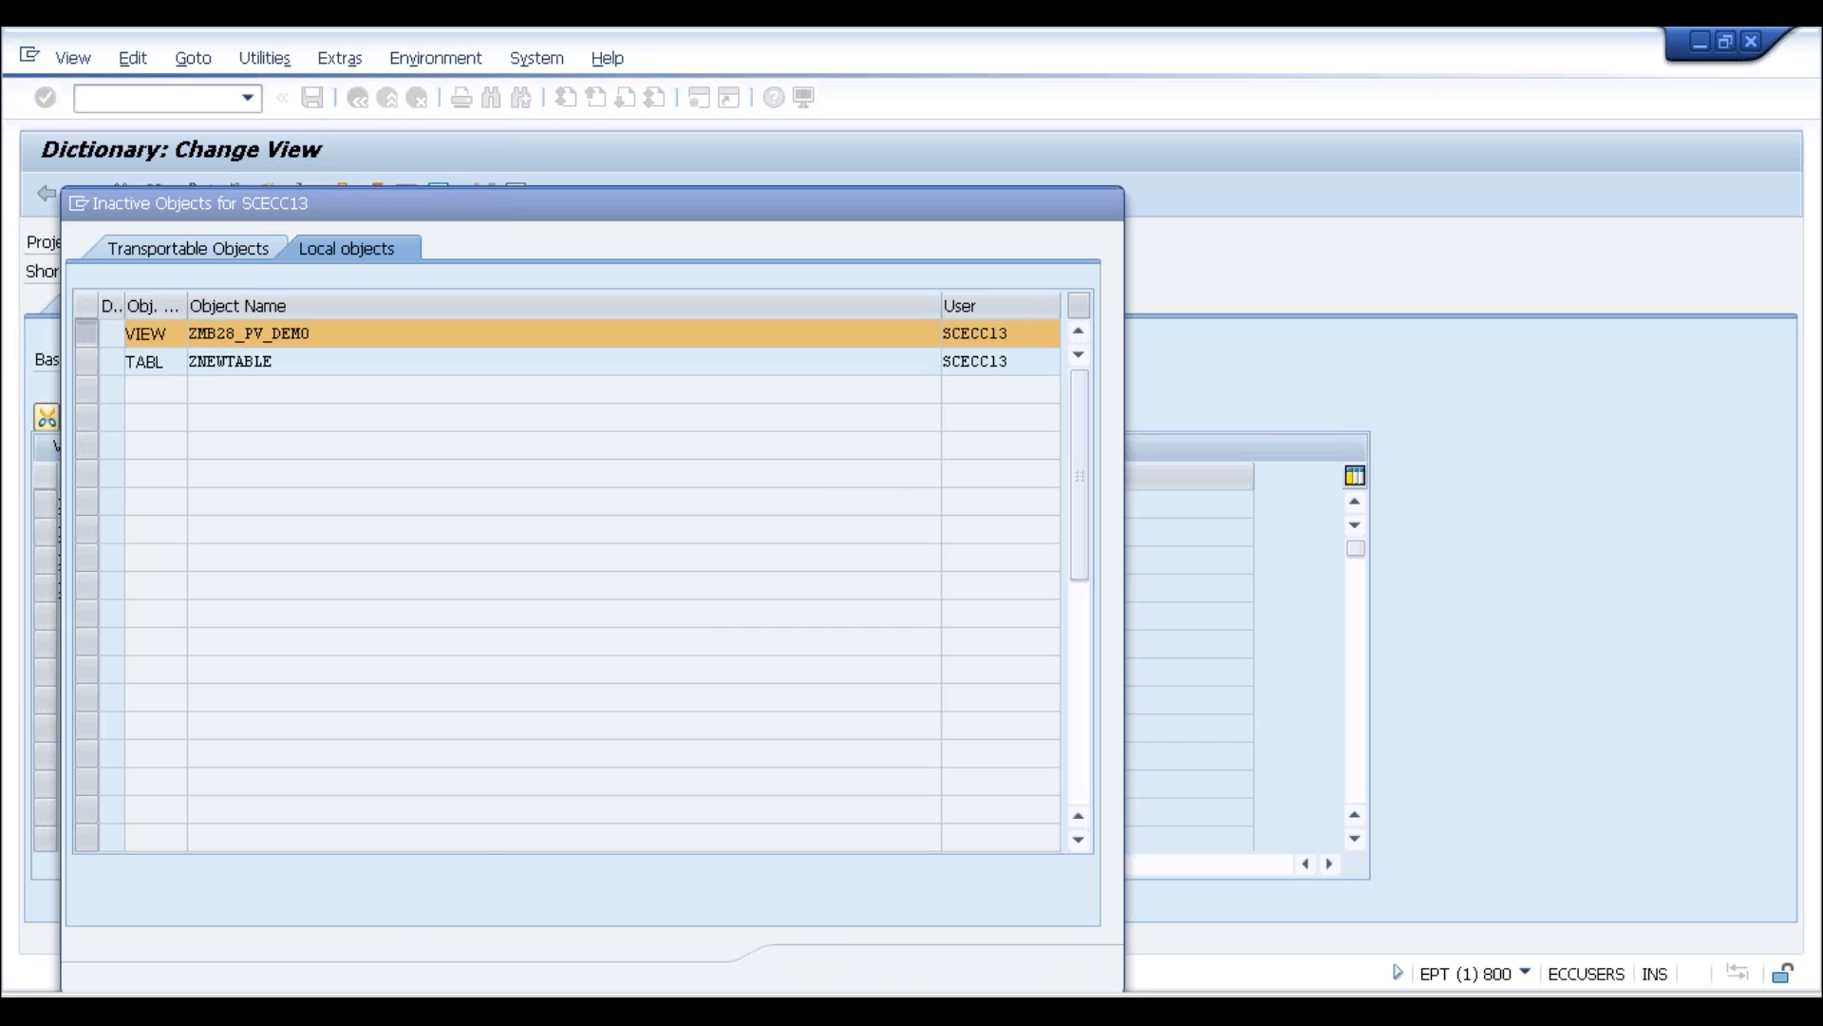
pyautogui.click(642, 773)
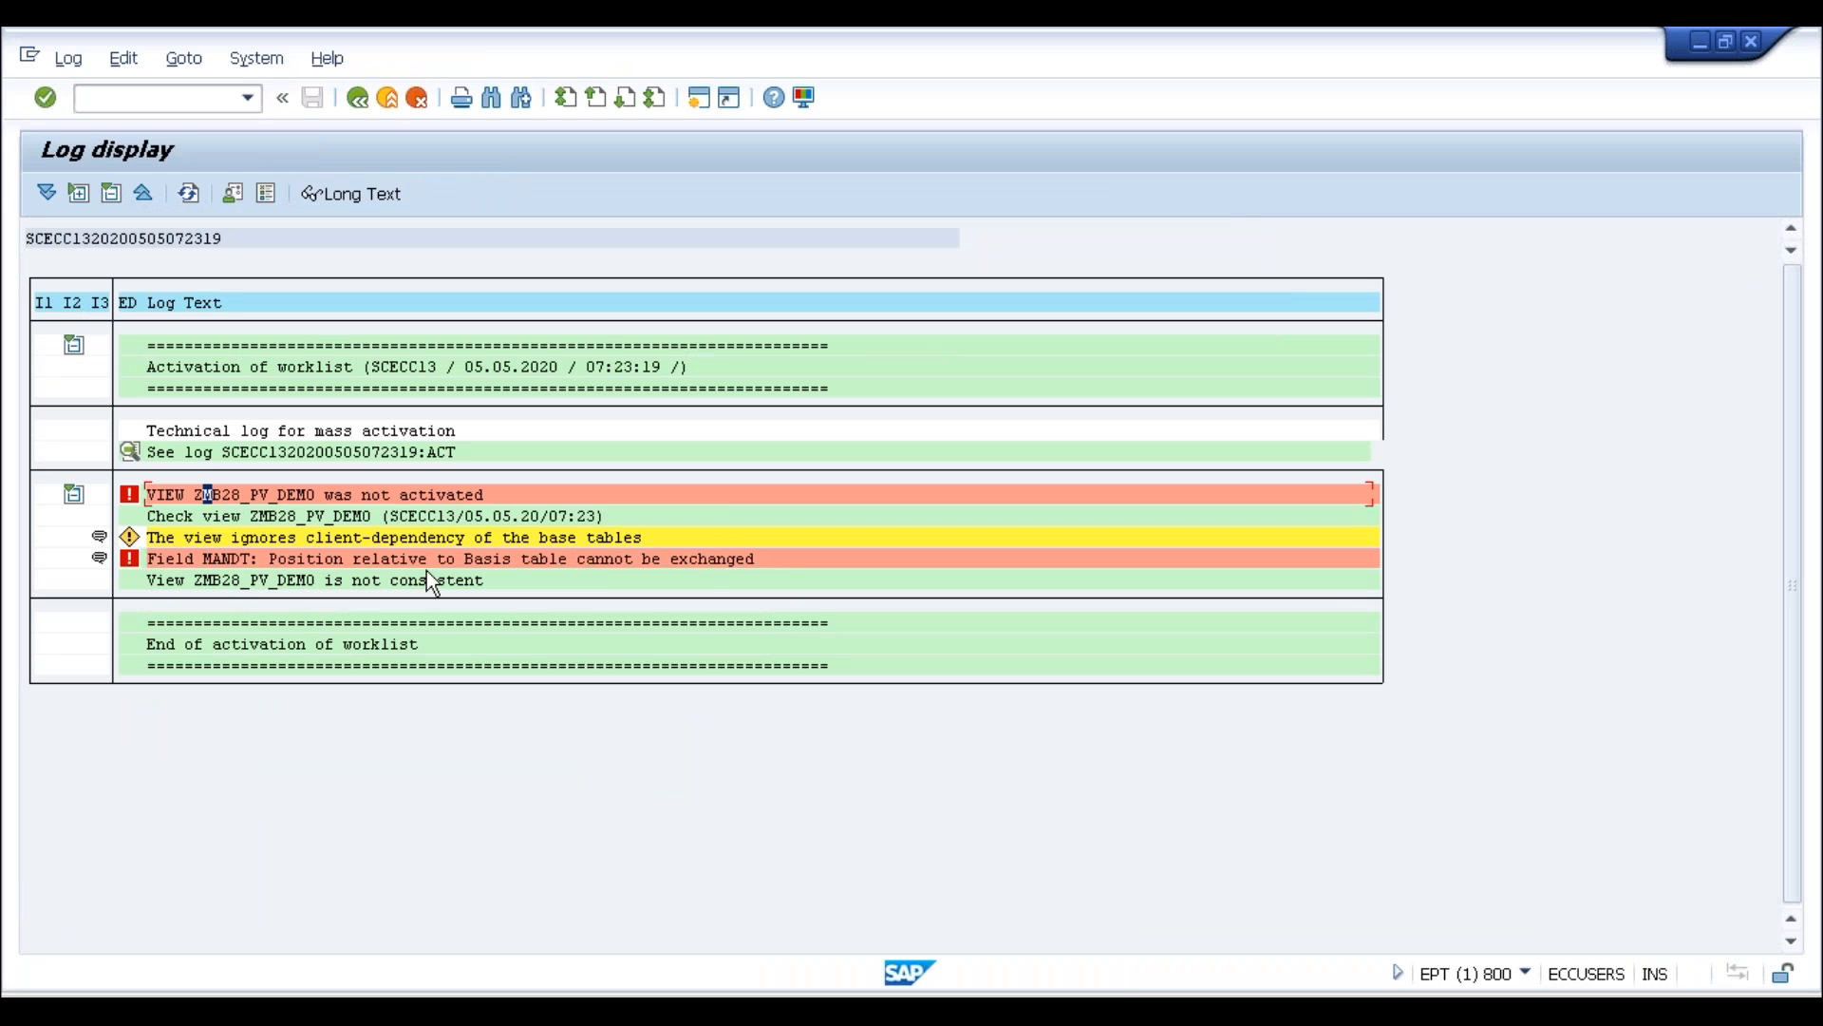
# Read the long text of the activation log's MANDT position error and return to the view definition
pyautogui.click(747, 560)
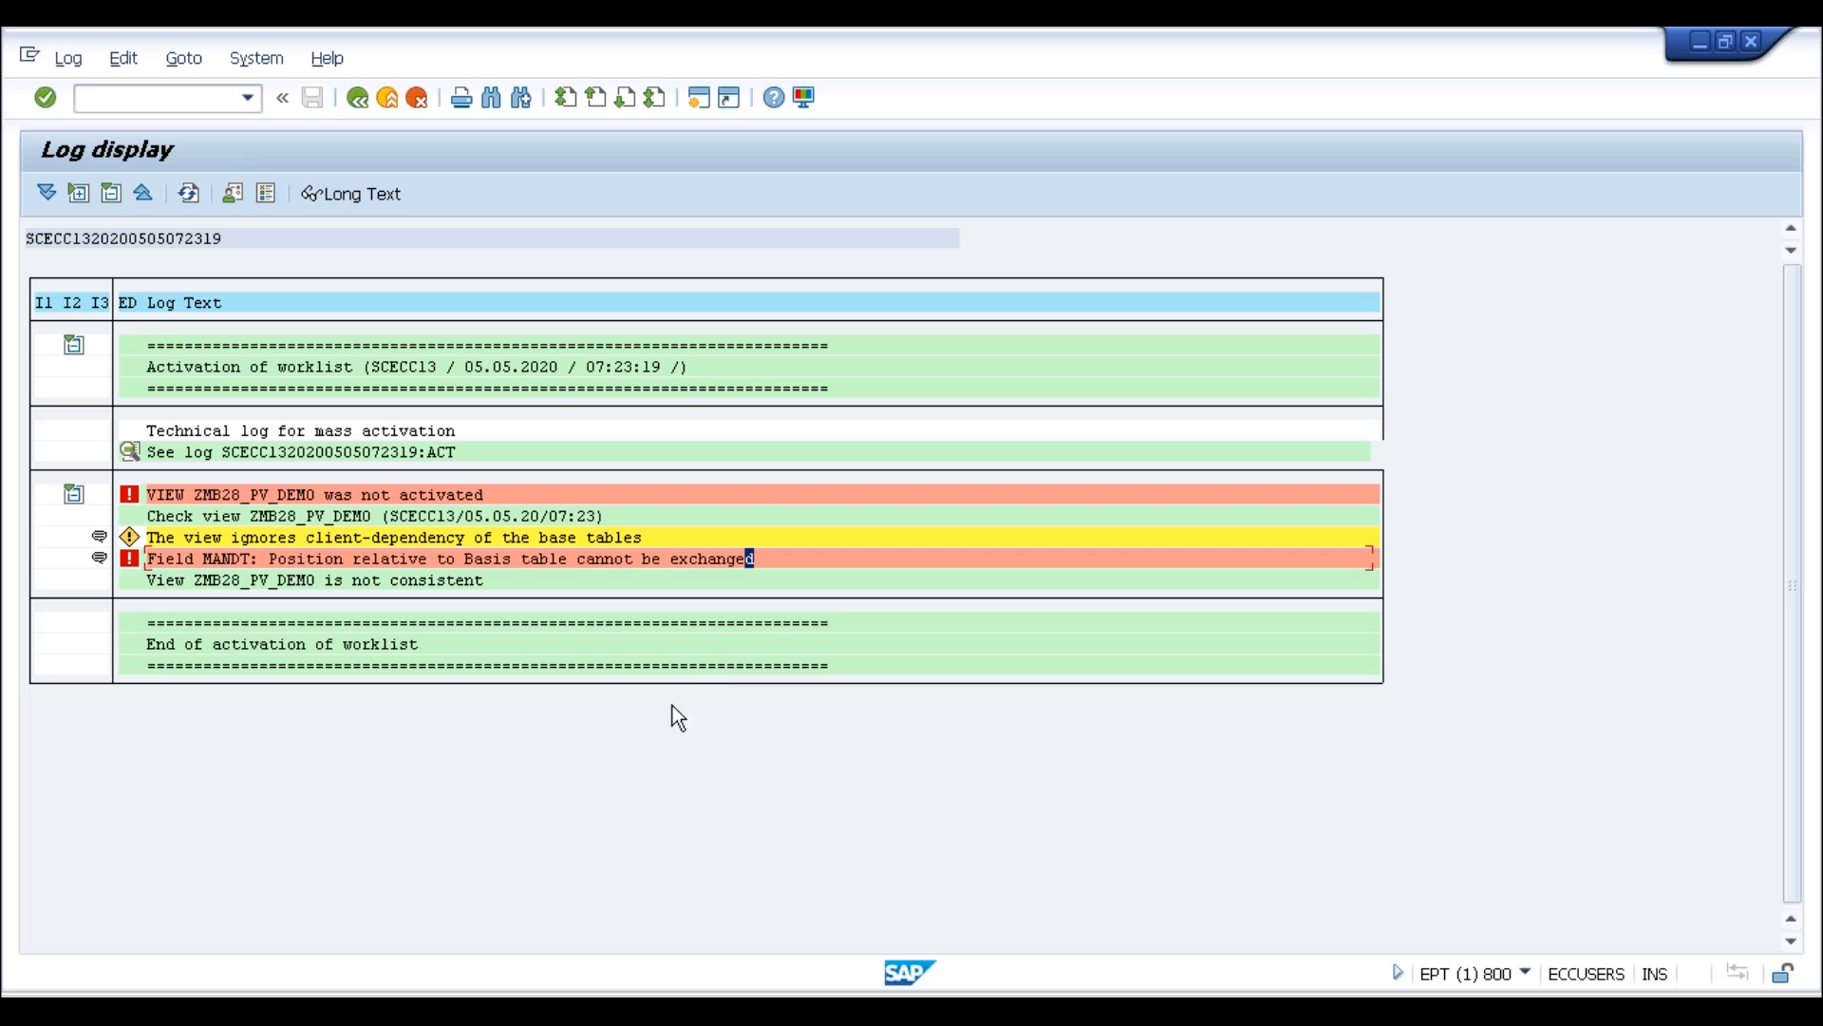
pyautogui.click(99, 559)
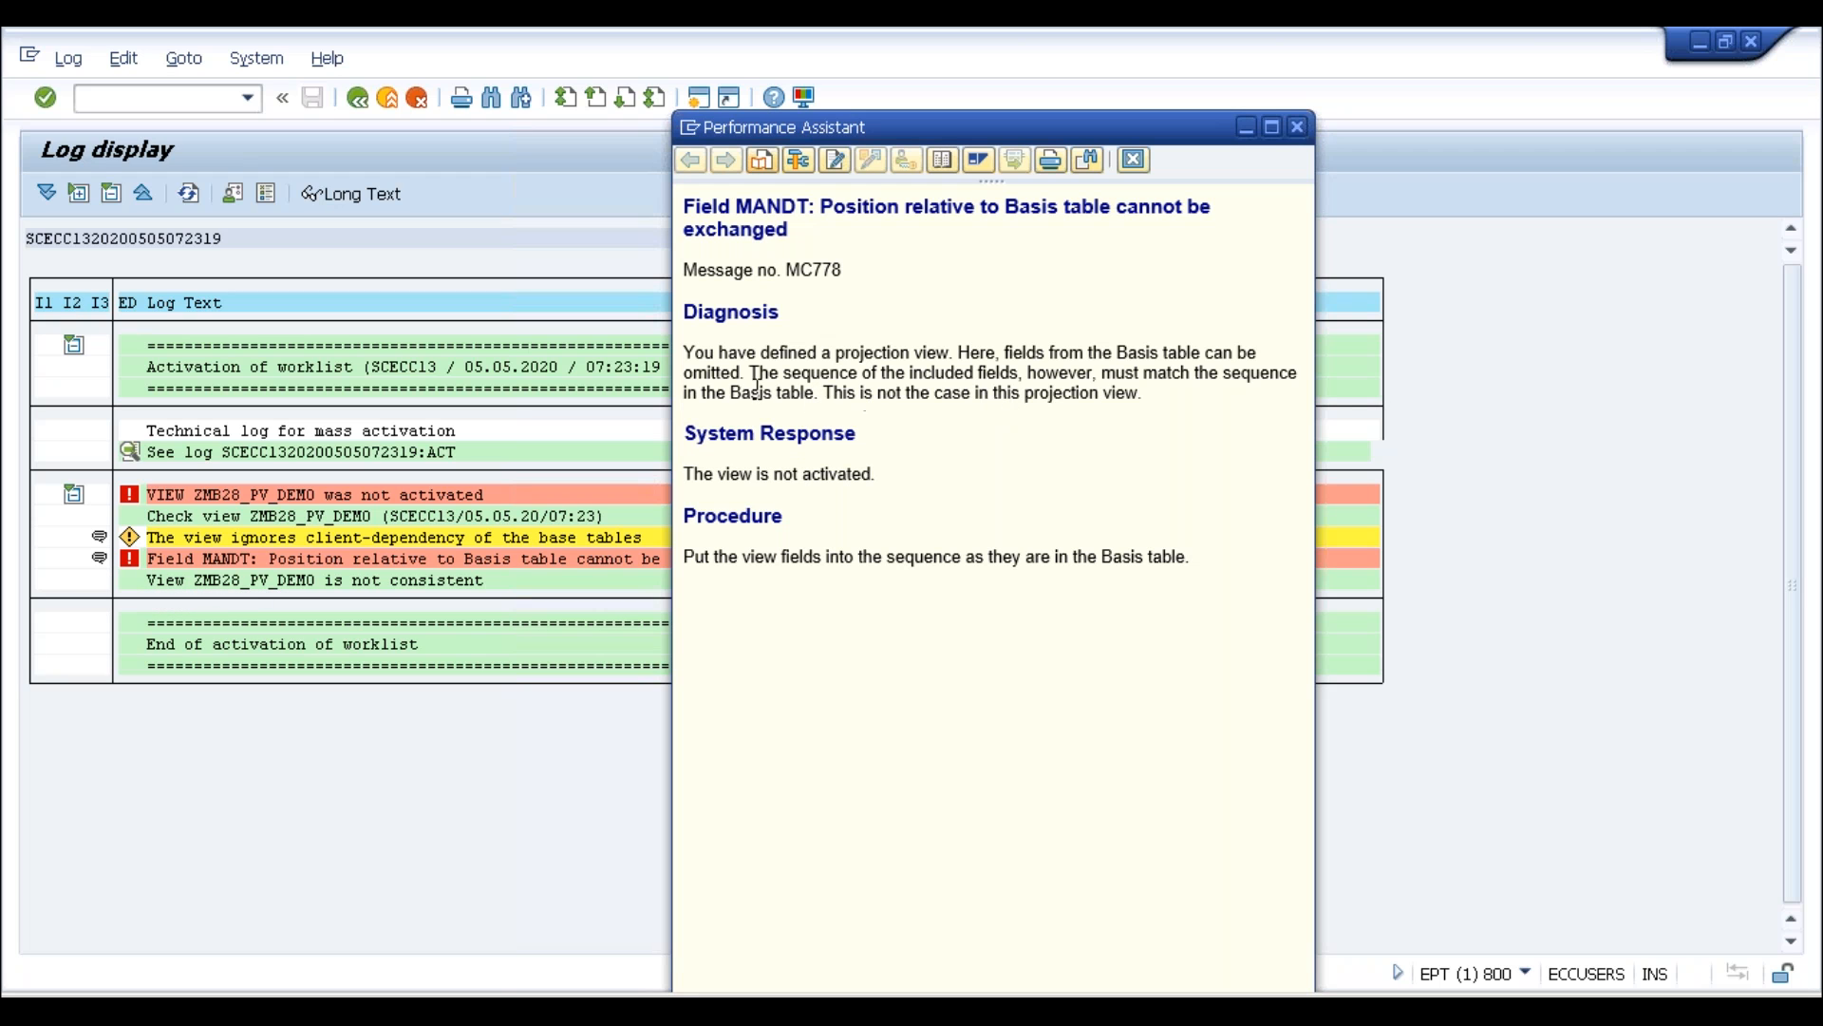
pyautogui.moveTo(688, 355); pyautogui.dragTo(1107, 392)
pyautogui.click(1153, 403)
pyautogui.moveTo(750, 373); pyautogui.dragTo(1019, 378)
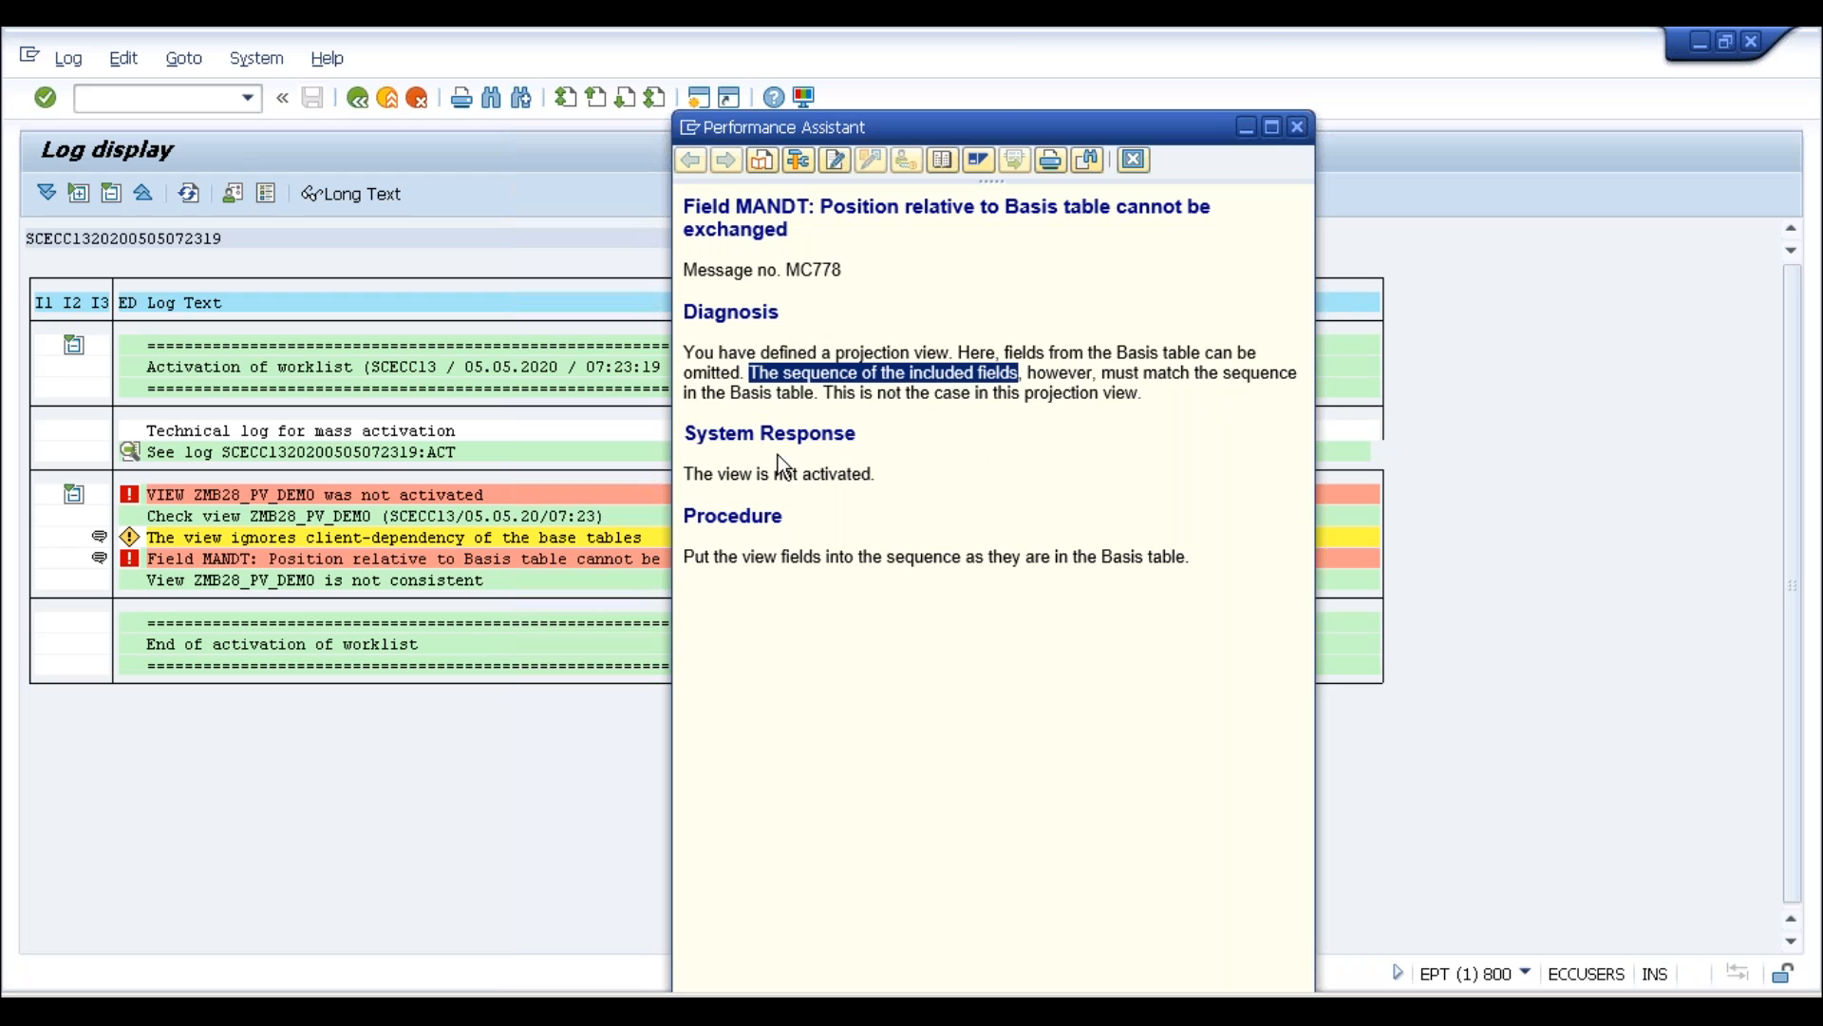
pyautogui.moveTo(825, 394); pyautogui.dragTo(1138, 395)
pyautogui.click(1139, 393)
pyautogui.click(1298, 127)
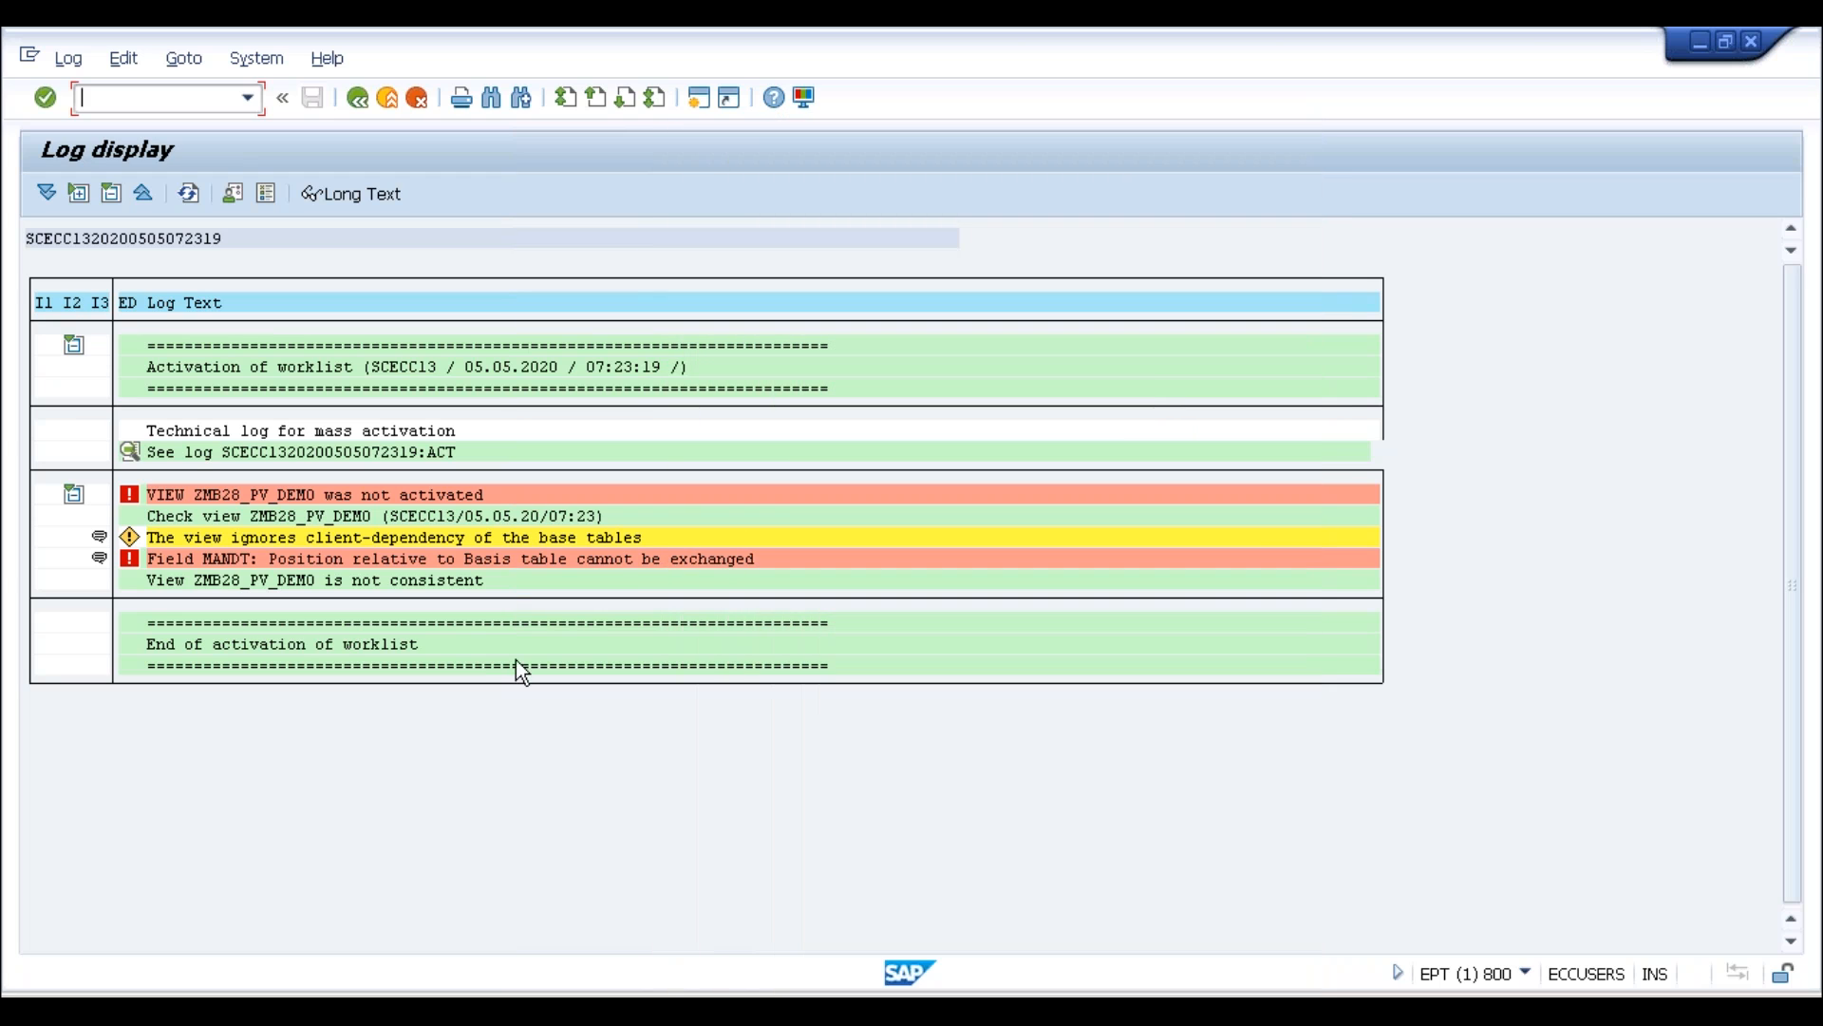
pyautogui.click(358, 99)
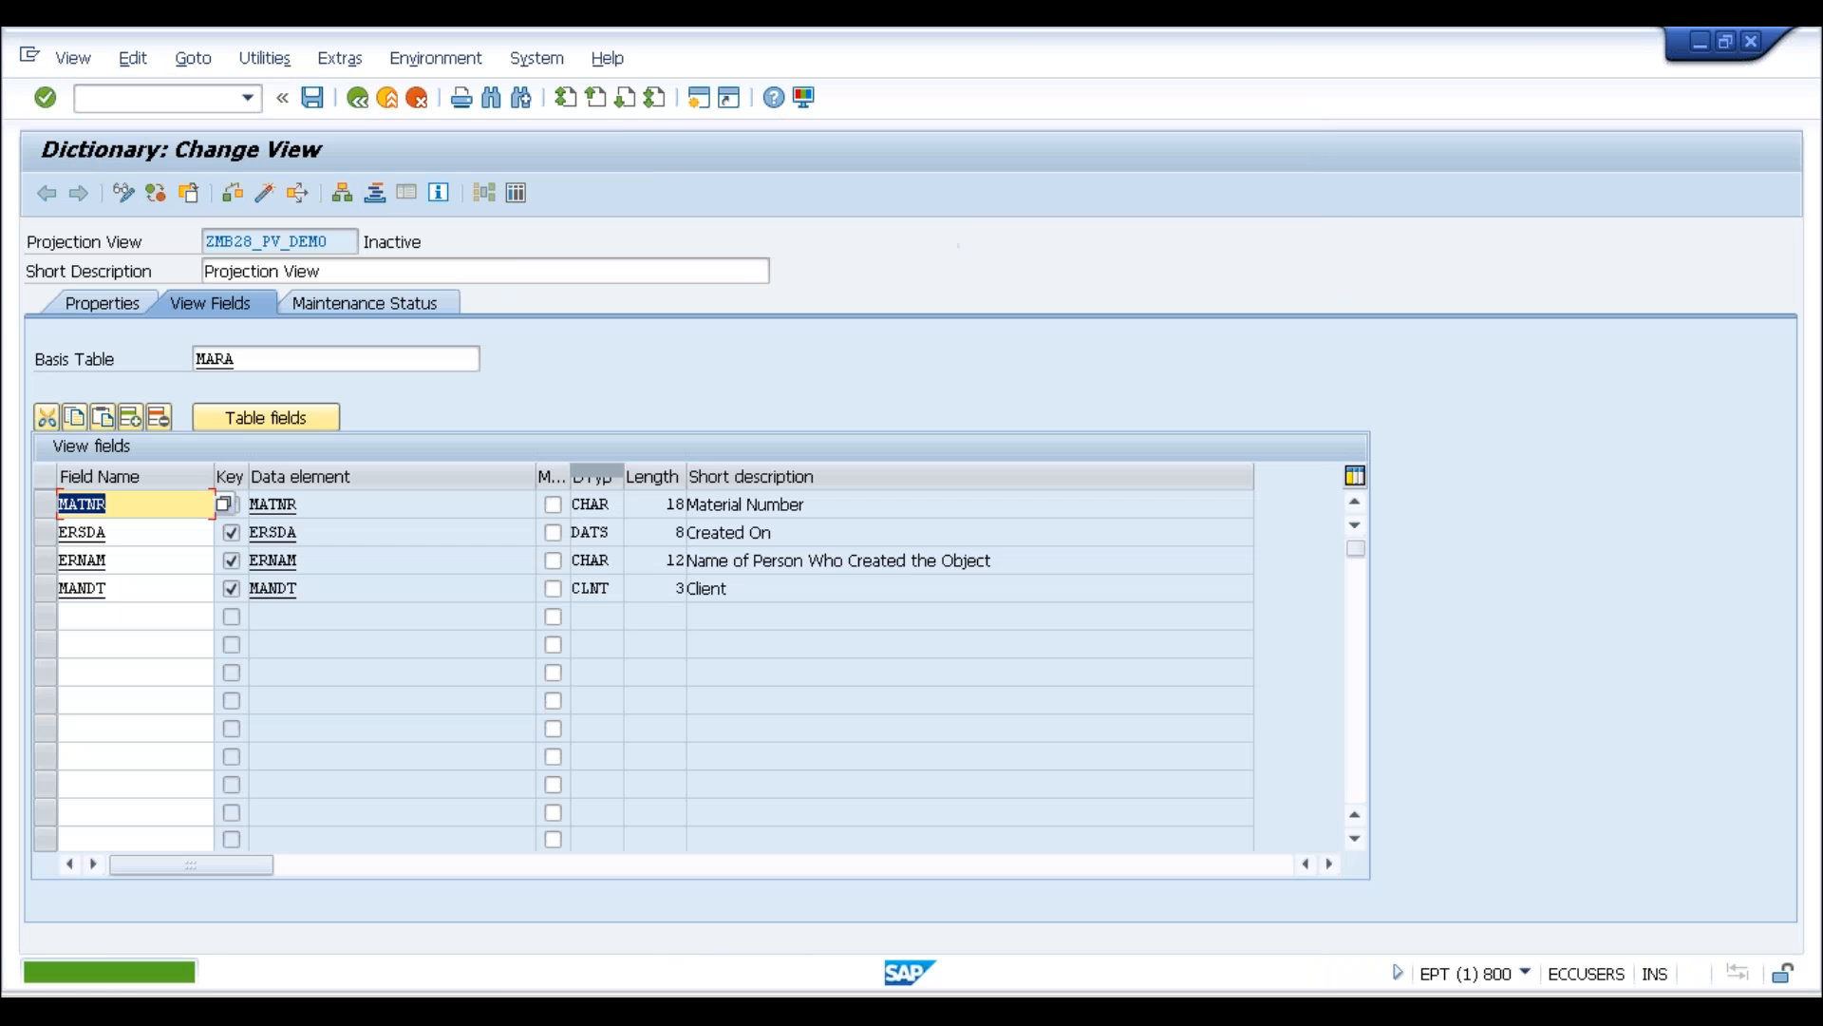
# Remove all existing view fields and reinsert MANDT, MATNR, ERSDA and ERNAM from table MARA in the base table's order
pyautogui.click(106, 594)
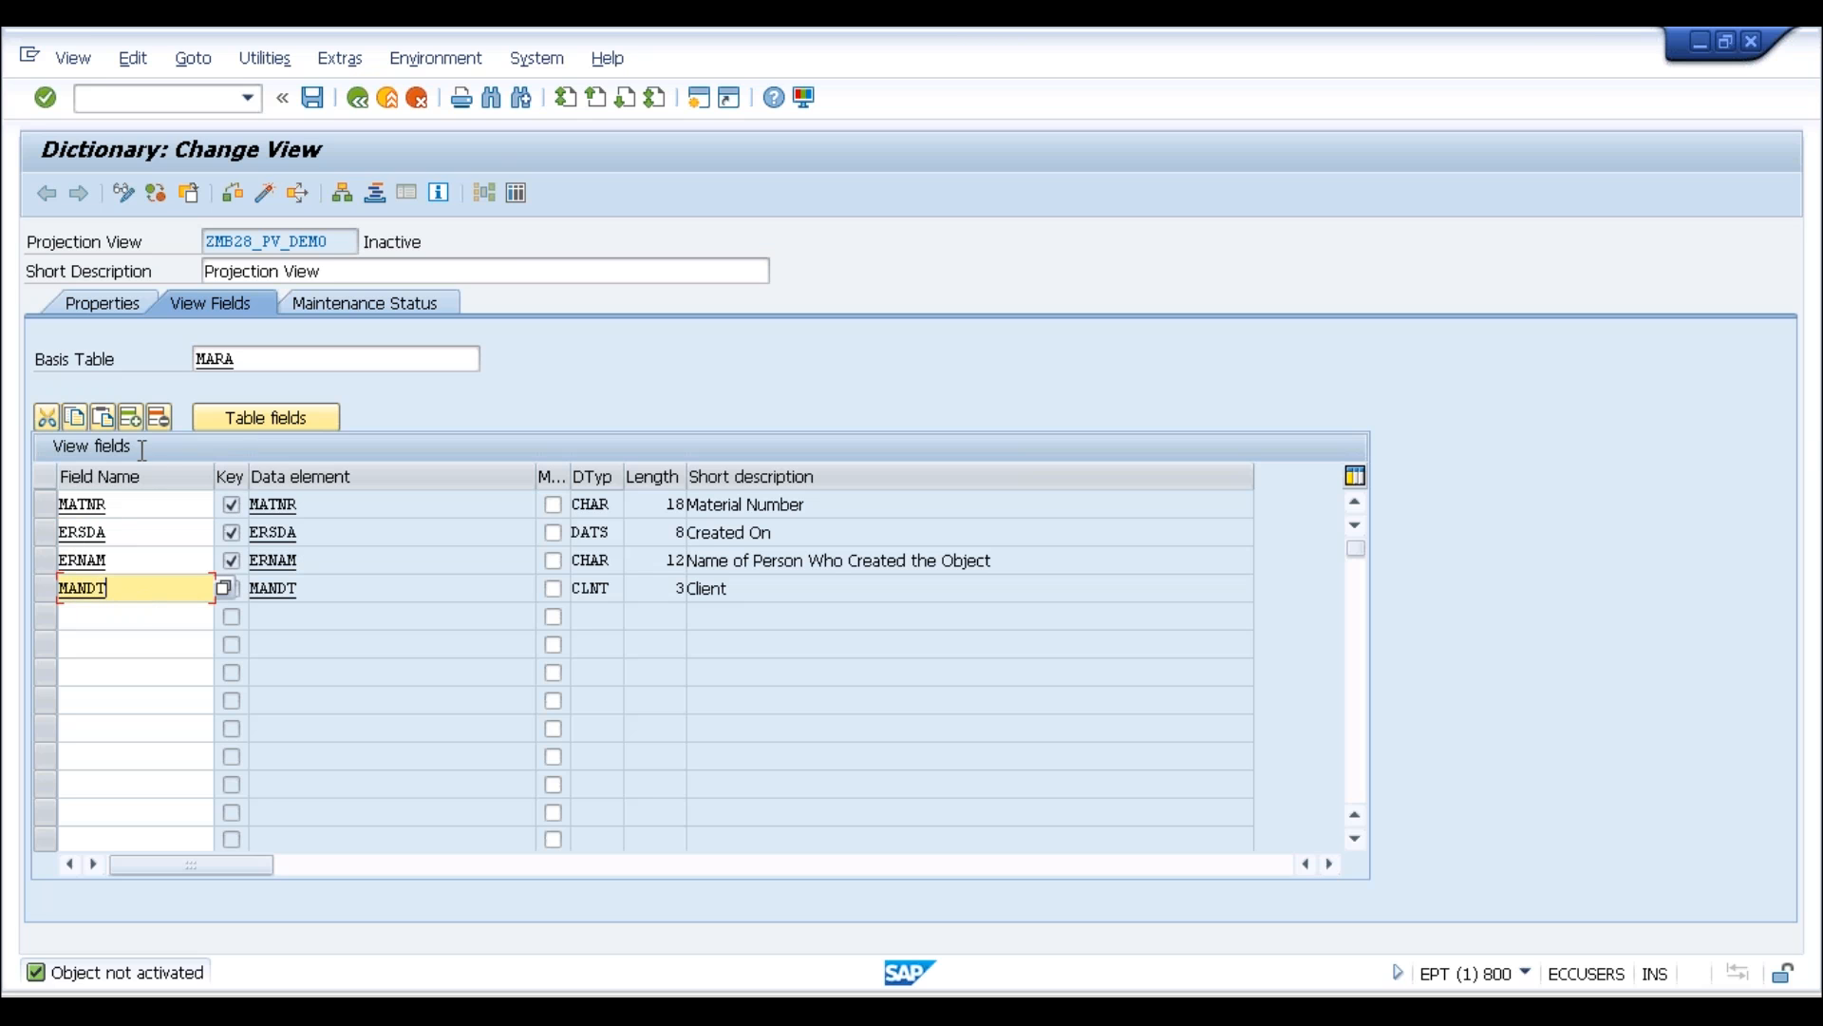
pyautogui.moveTo(43, 504); pyautogui.dragTo(40, 589)
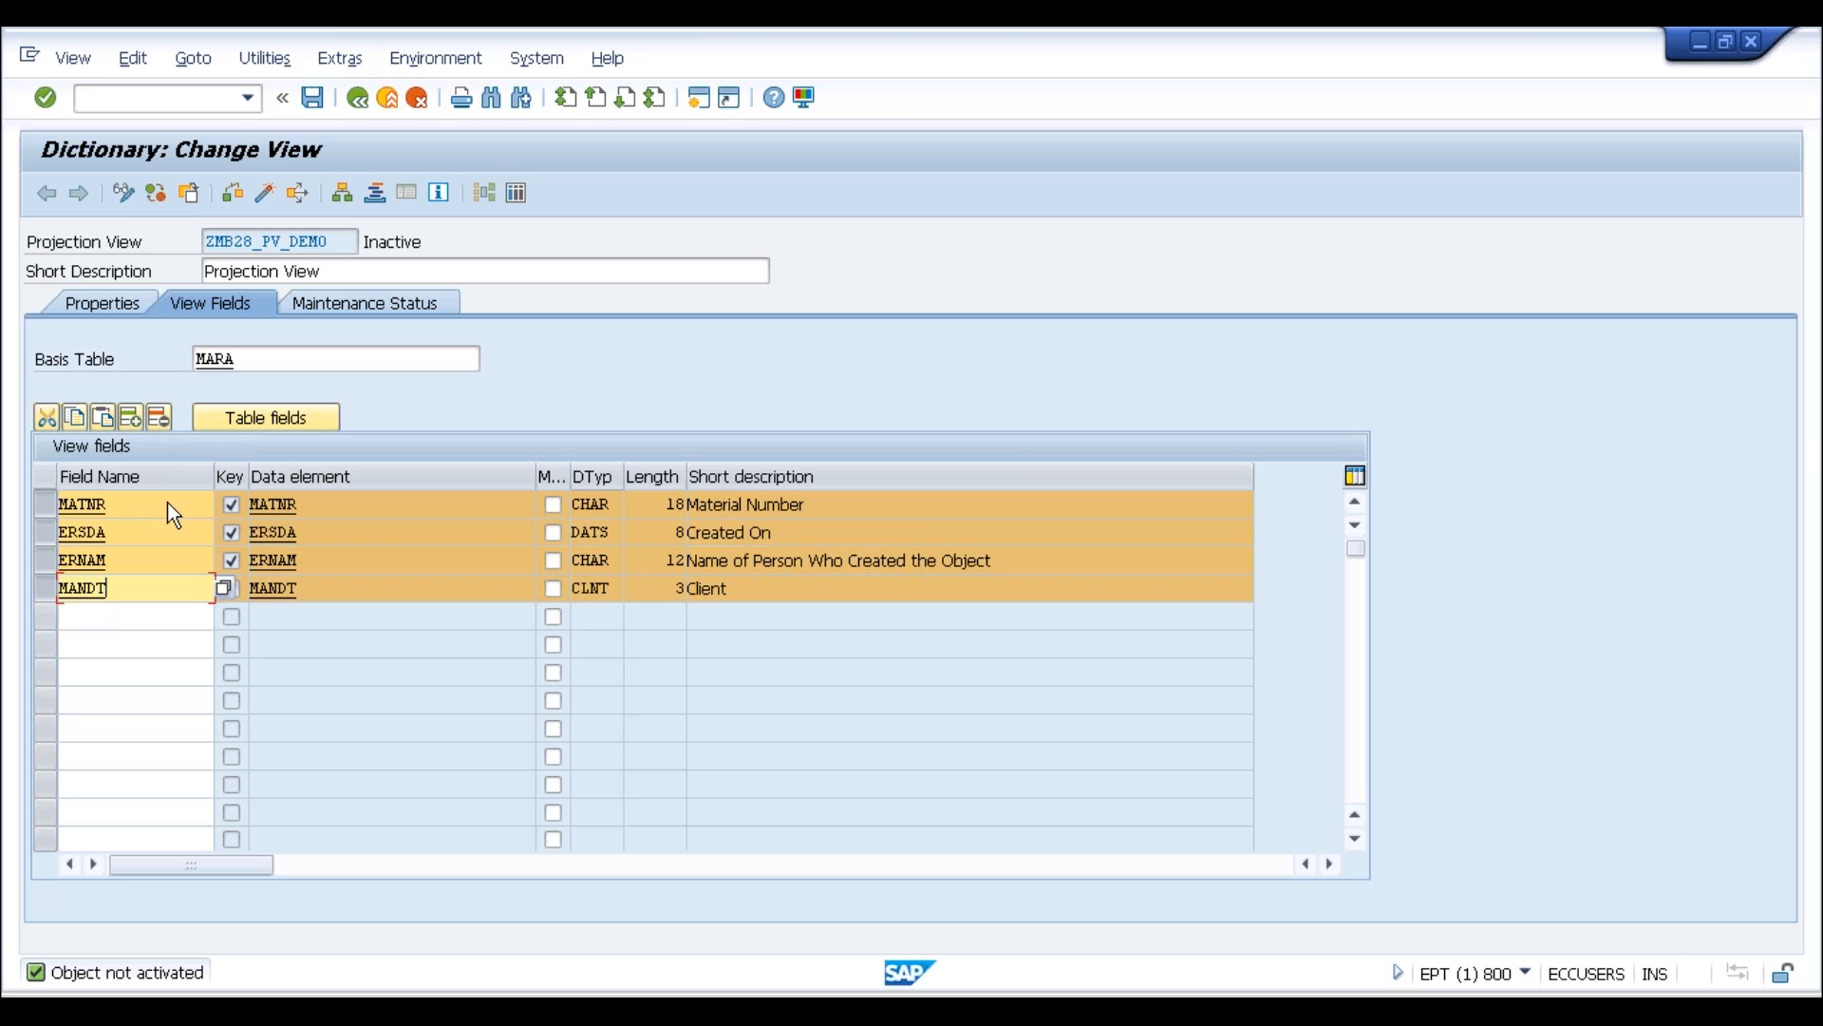
pyautogui.click(160, 416)
pyautogui.click(289, 415)
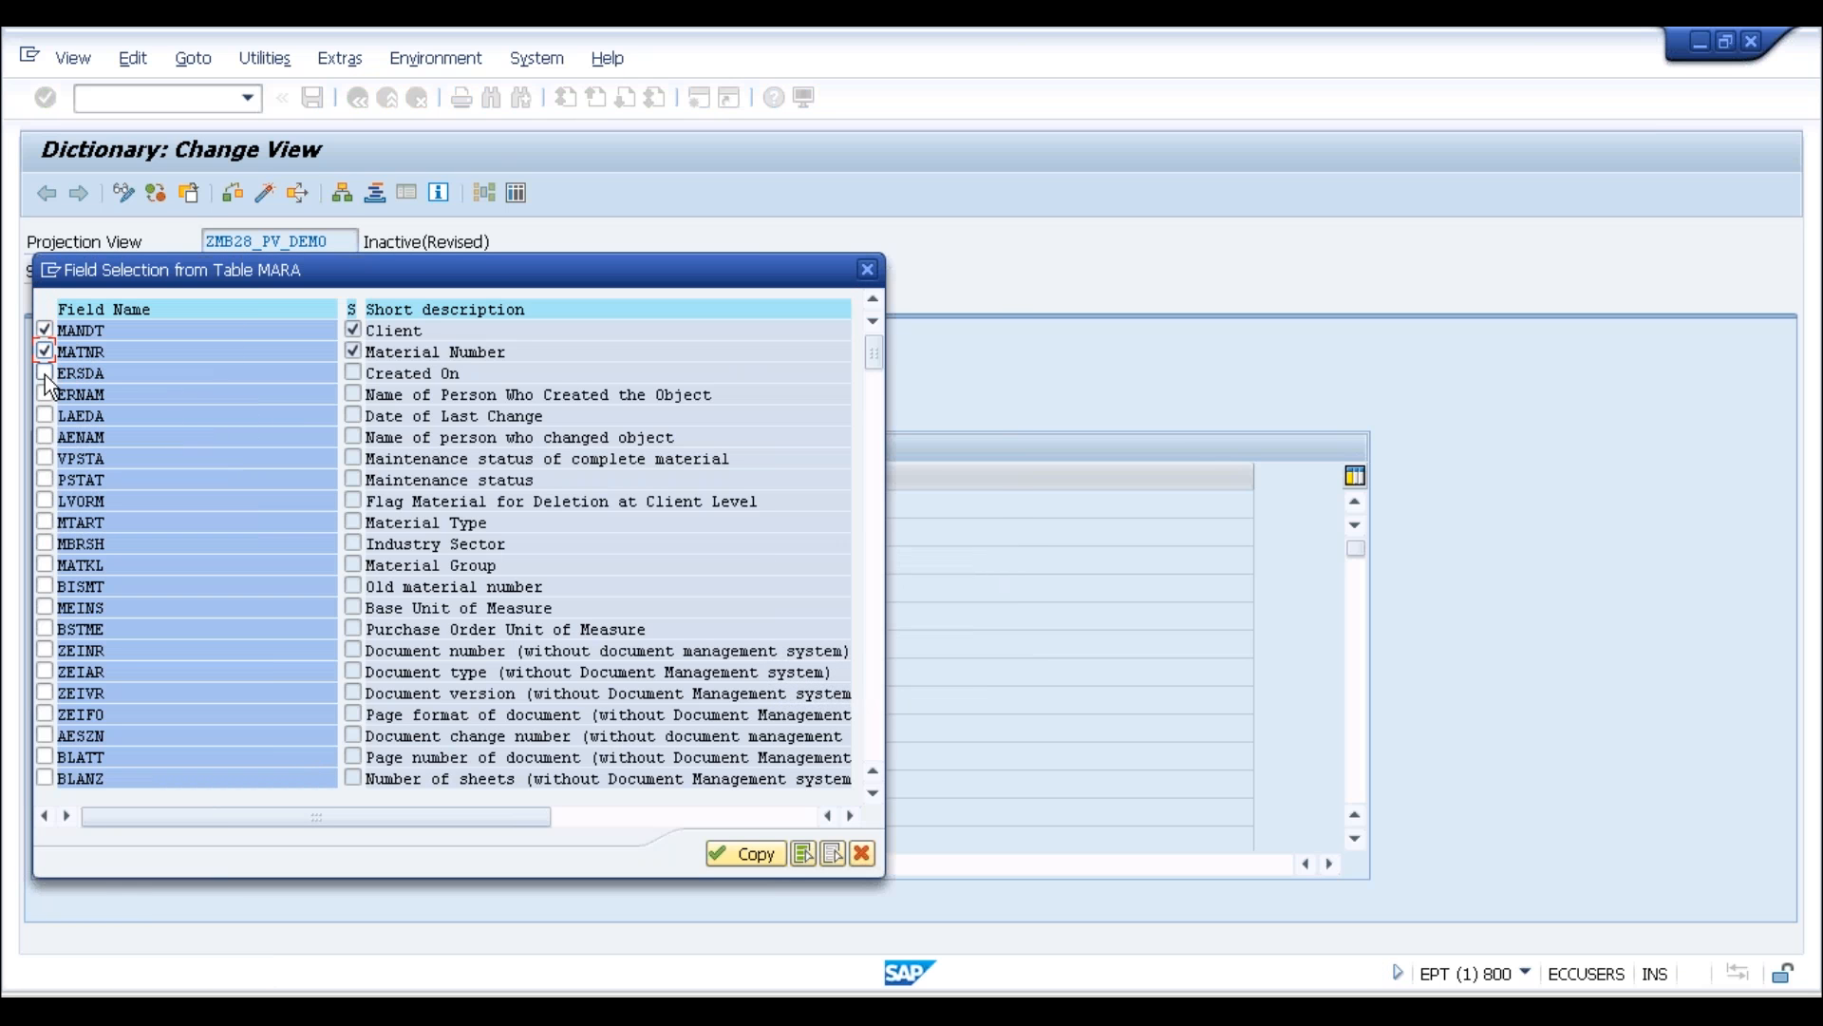
pyautogui.click(44, 394)
pyautogui.click(717, 856)
# Save ZMB28_PV_DEMO, check it for consistency and activate it
pyautogui.click(313, 98)
pyautogui.click(235, 192)
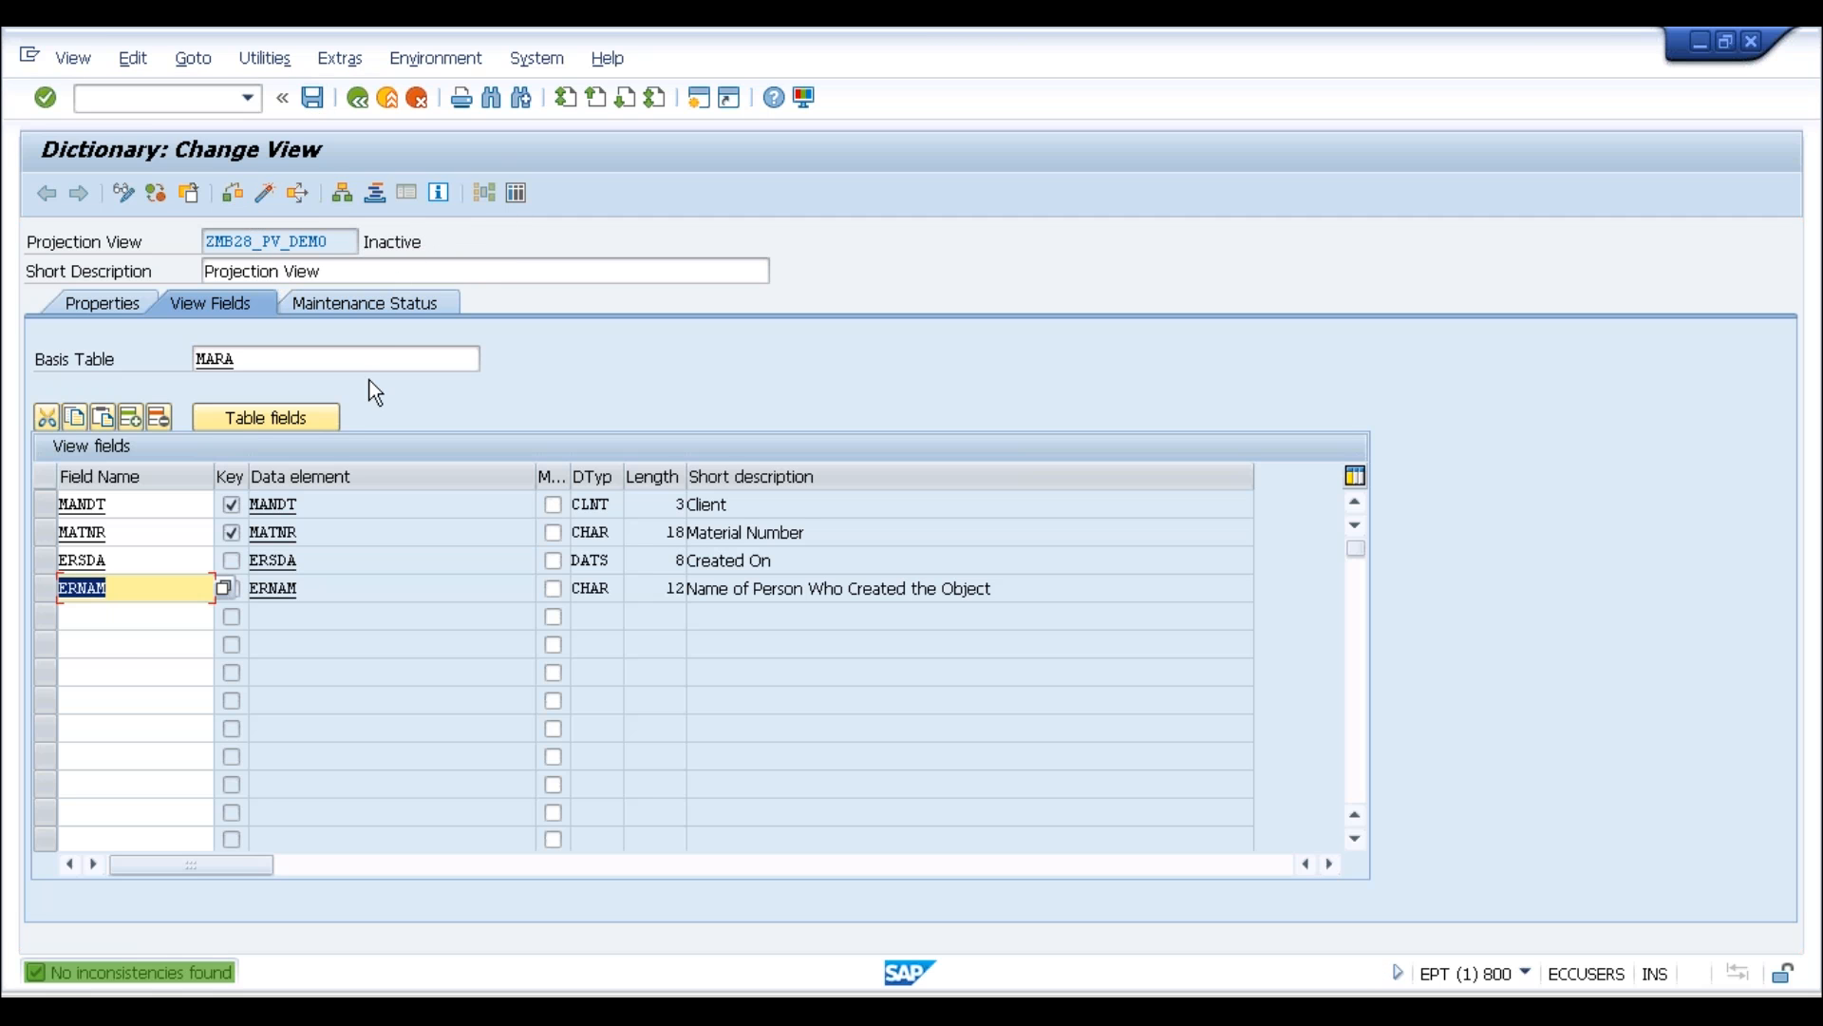
pyautogui.click(265, 194)
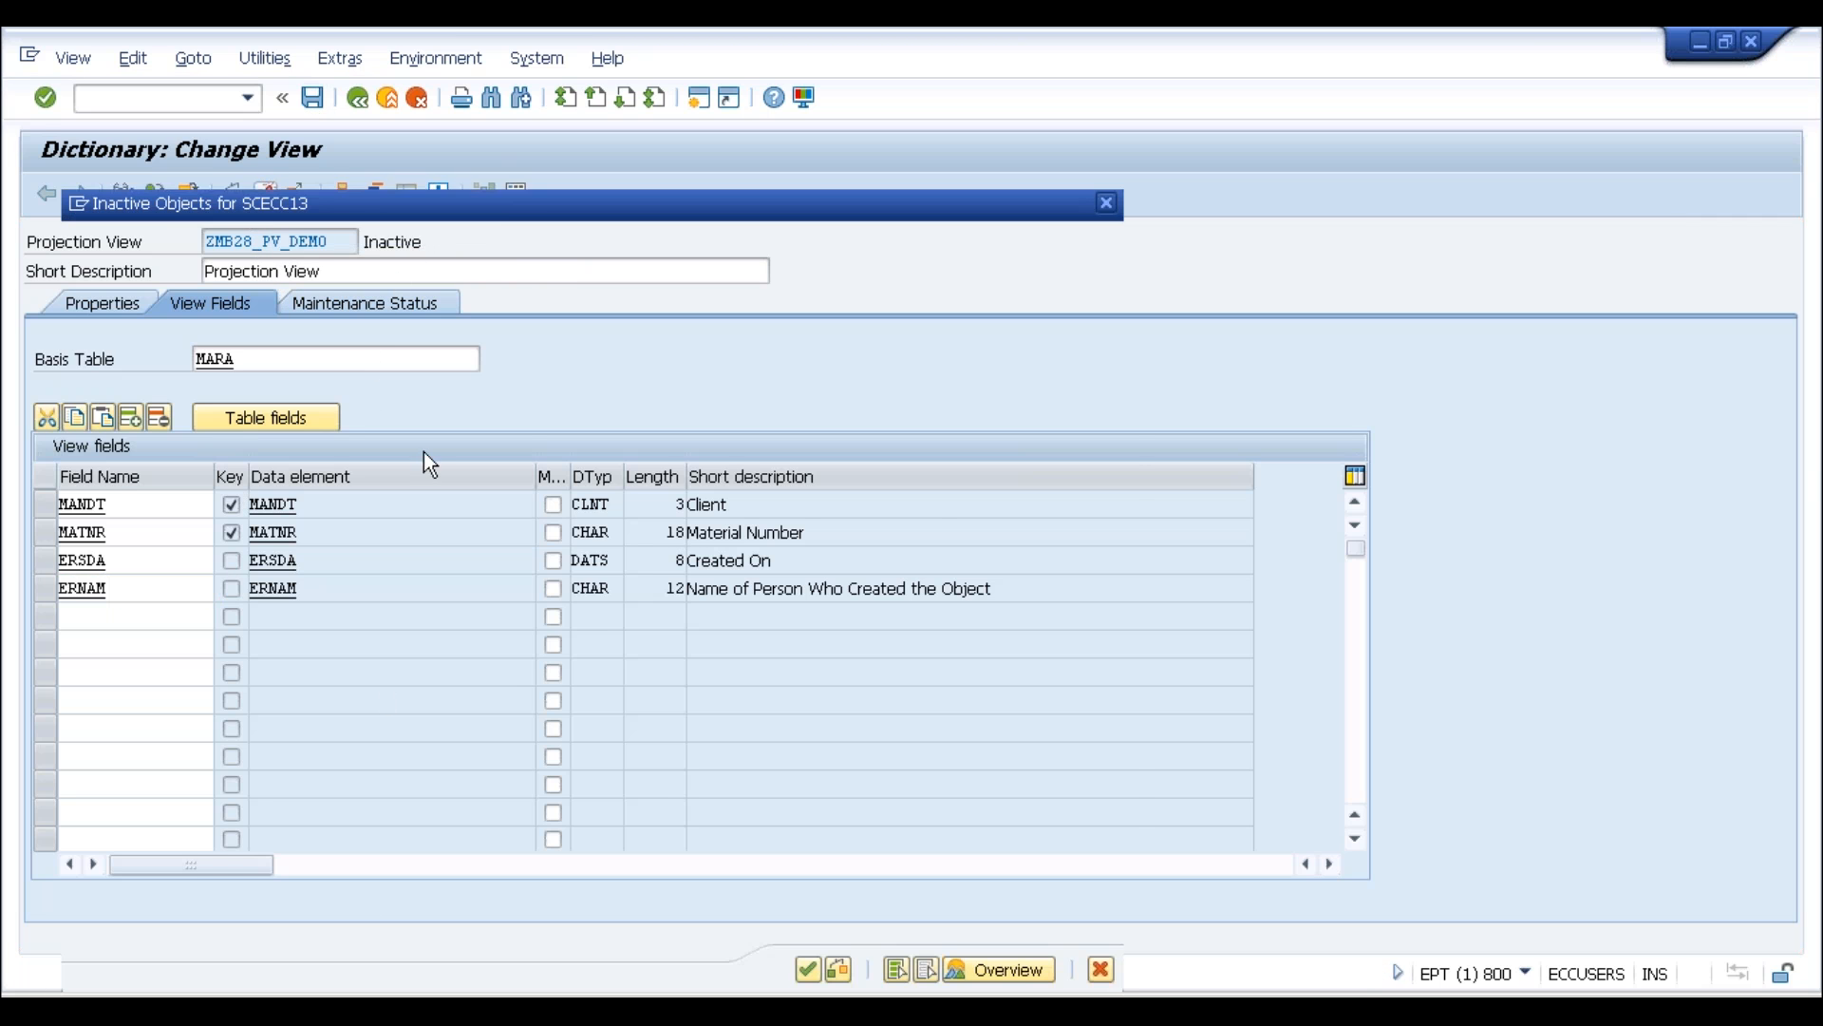
pyautogui.press('Return')
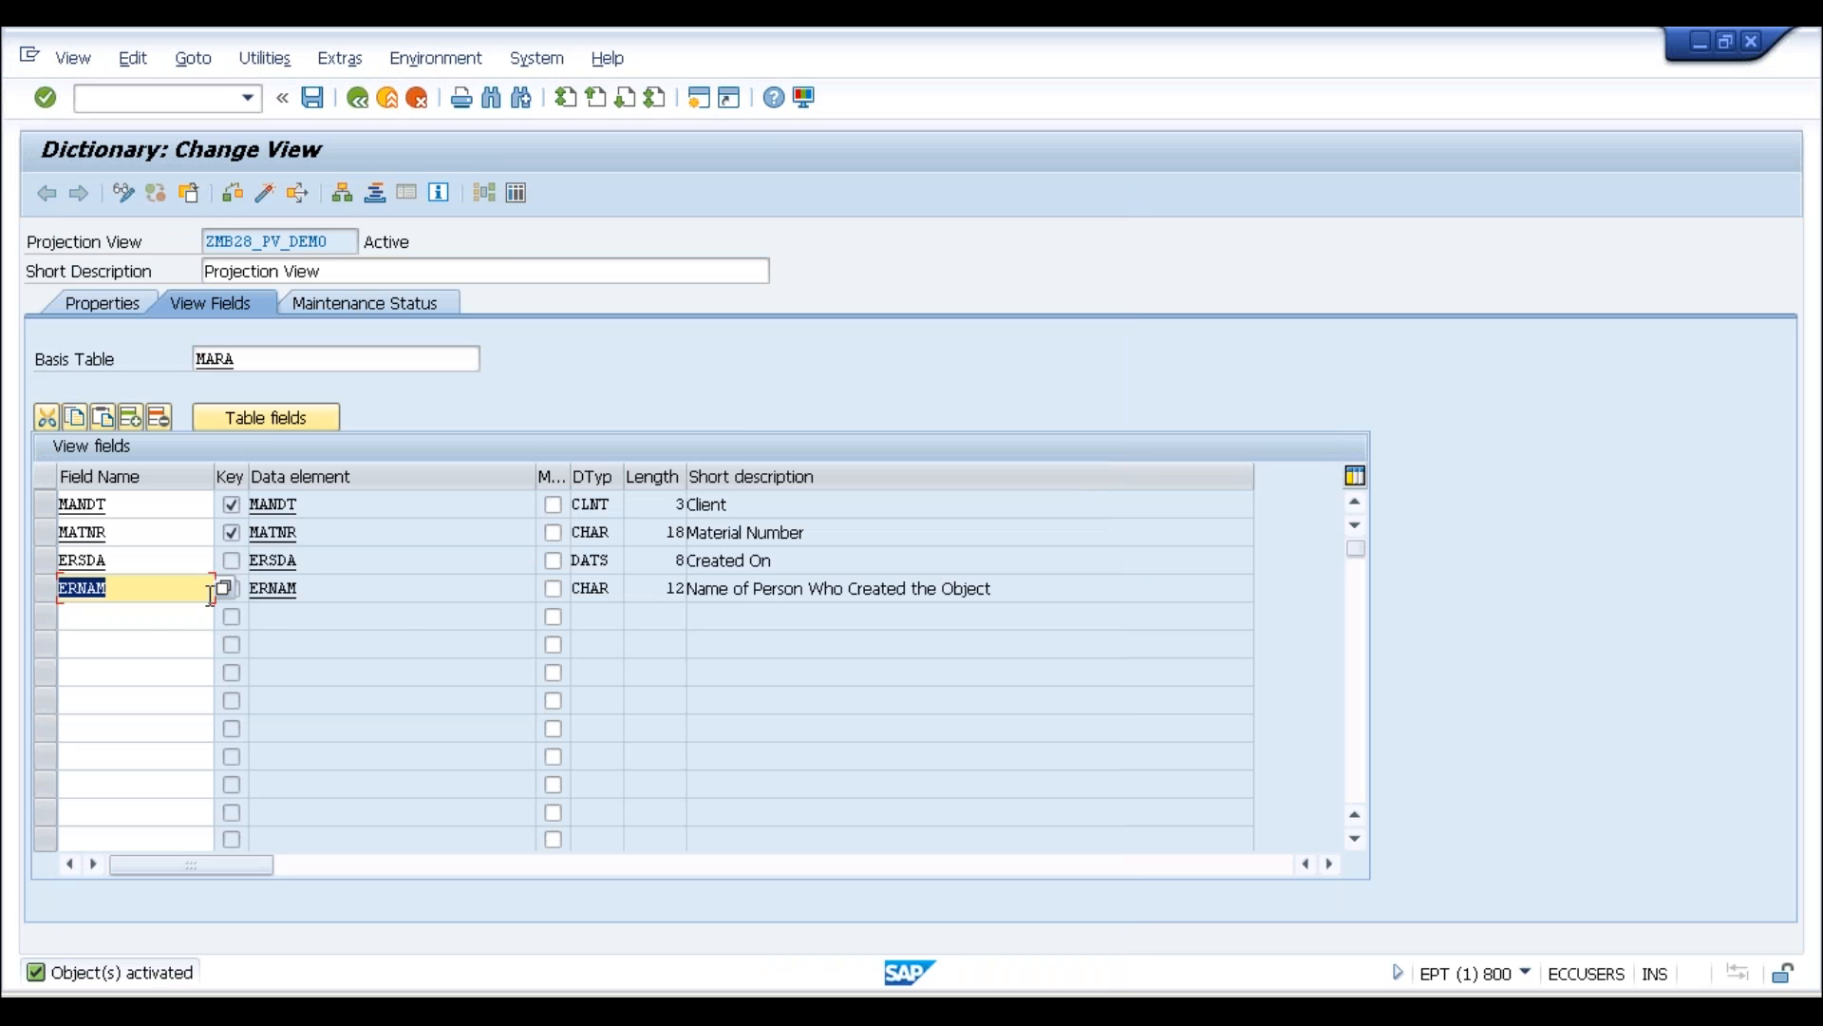
# Review the view's MANDT and MATNR key fields and its maintenance status, and return to the ABAP Dictionary initial screen
pyautogui.click(122, 502)
pyautogui.click(134, 534)
pyautogui.click(119, 503)
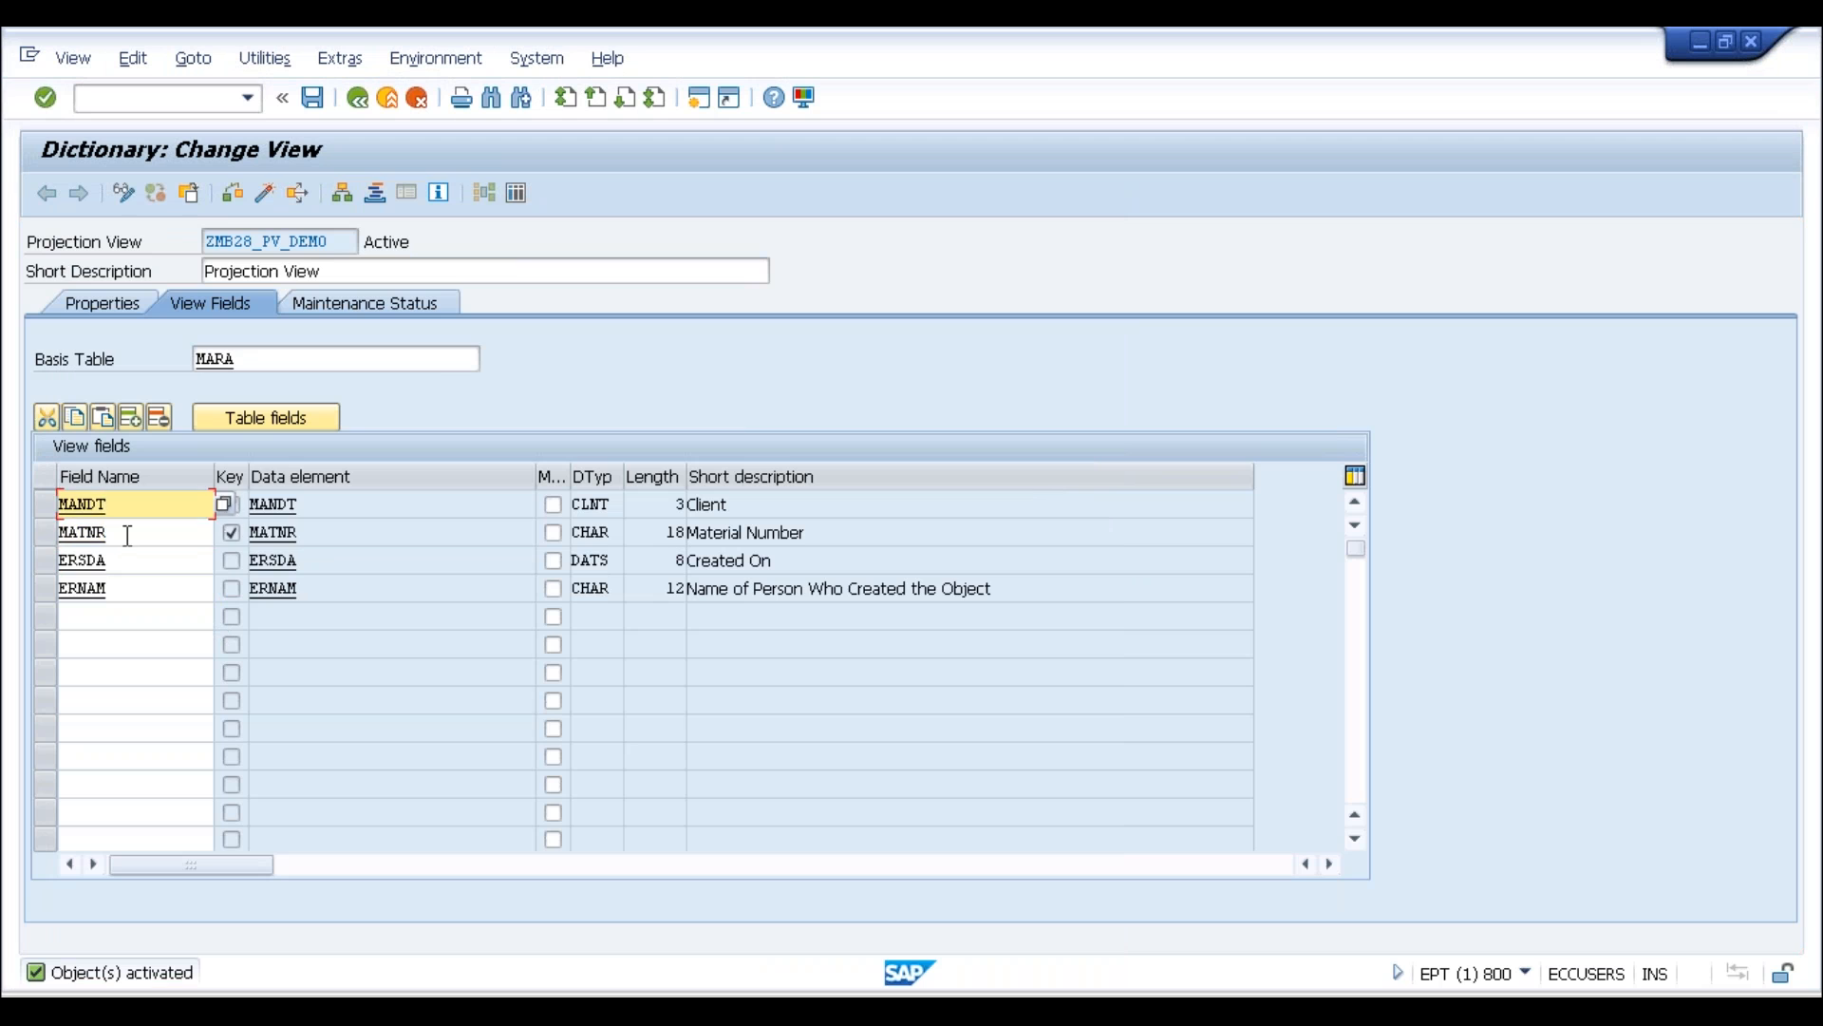
pyautogui.click(402, 302)
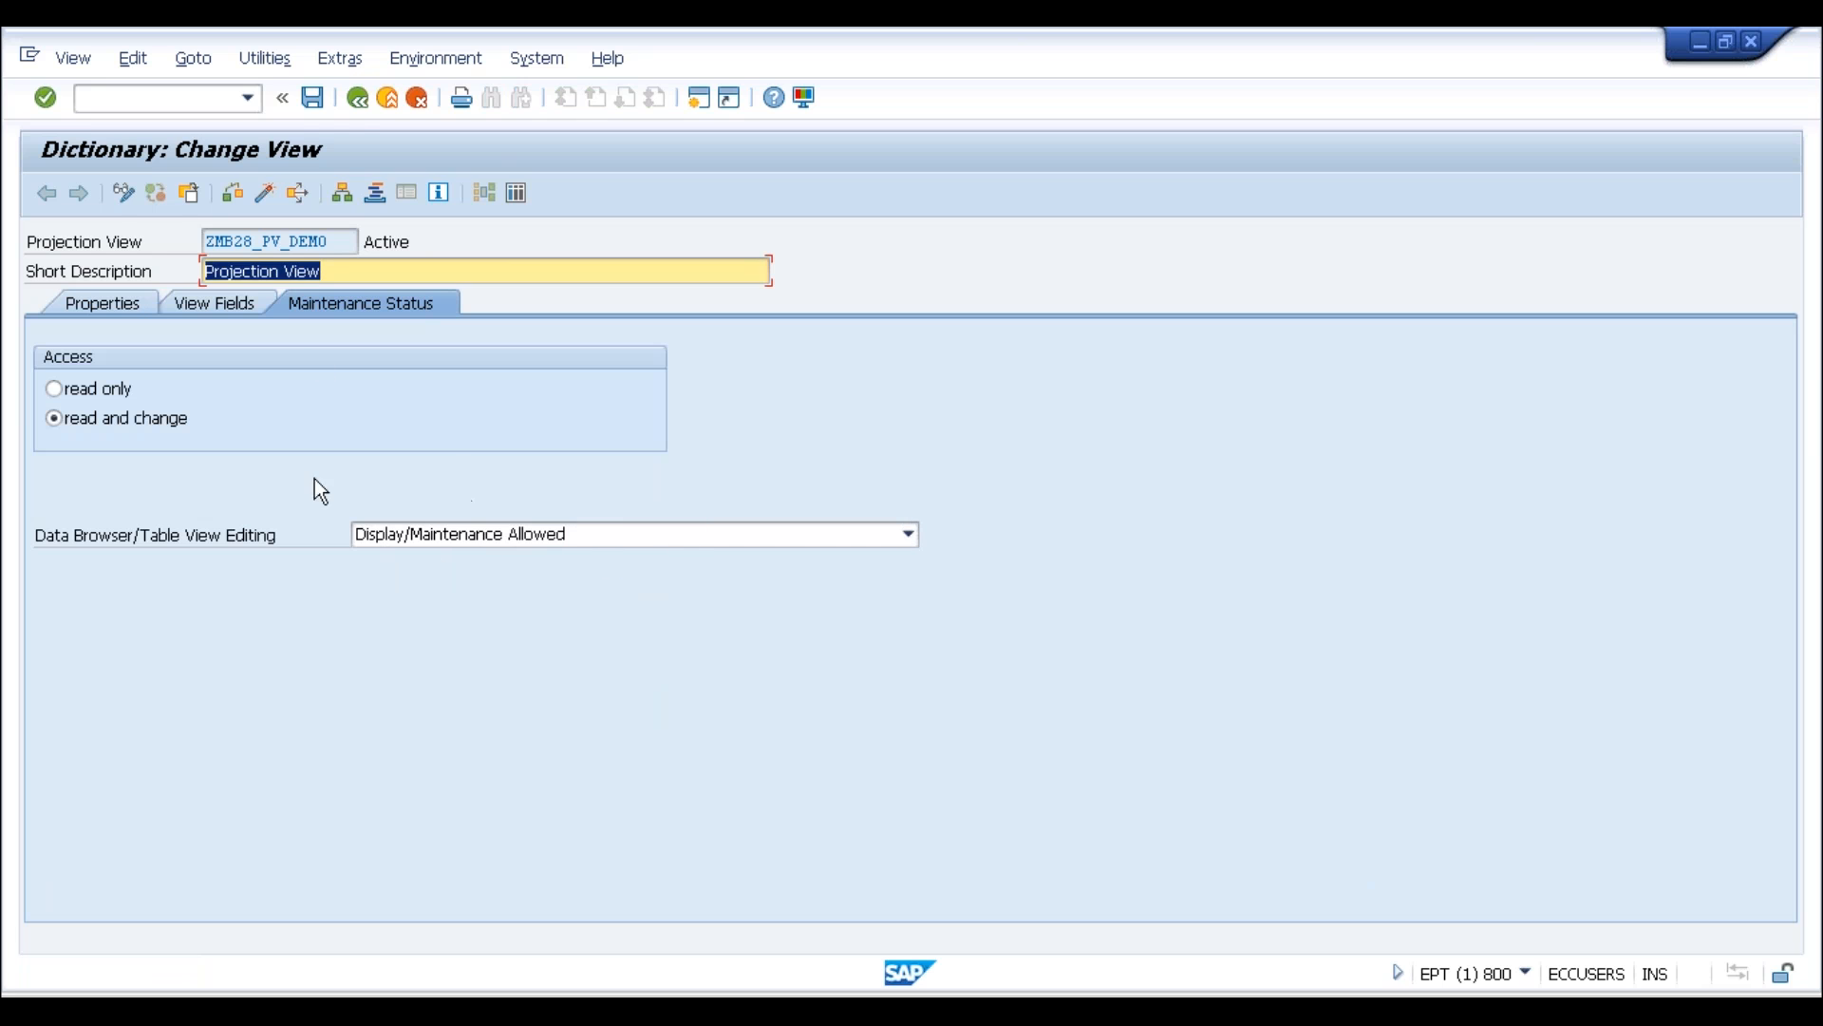
pyautogui.click(357, 99)
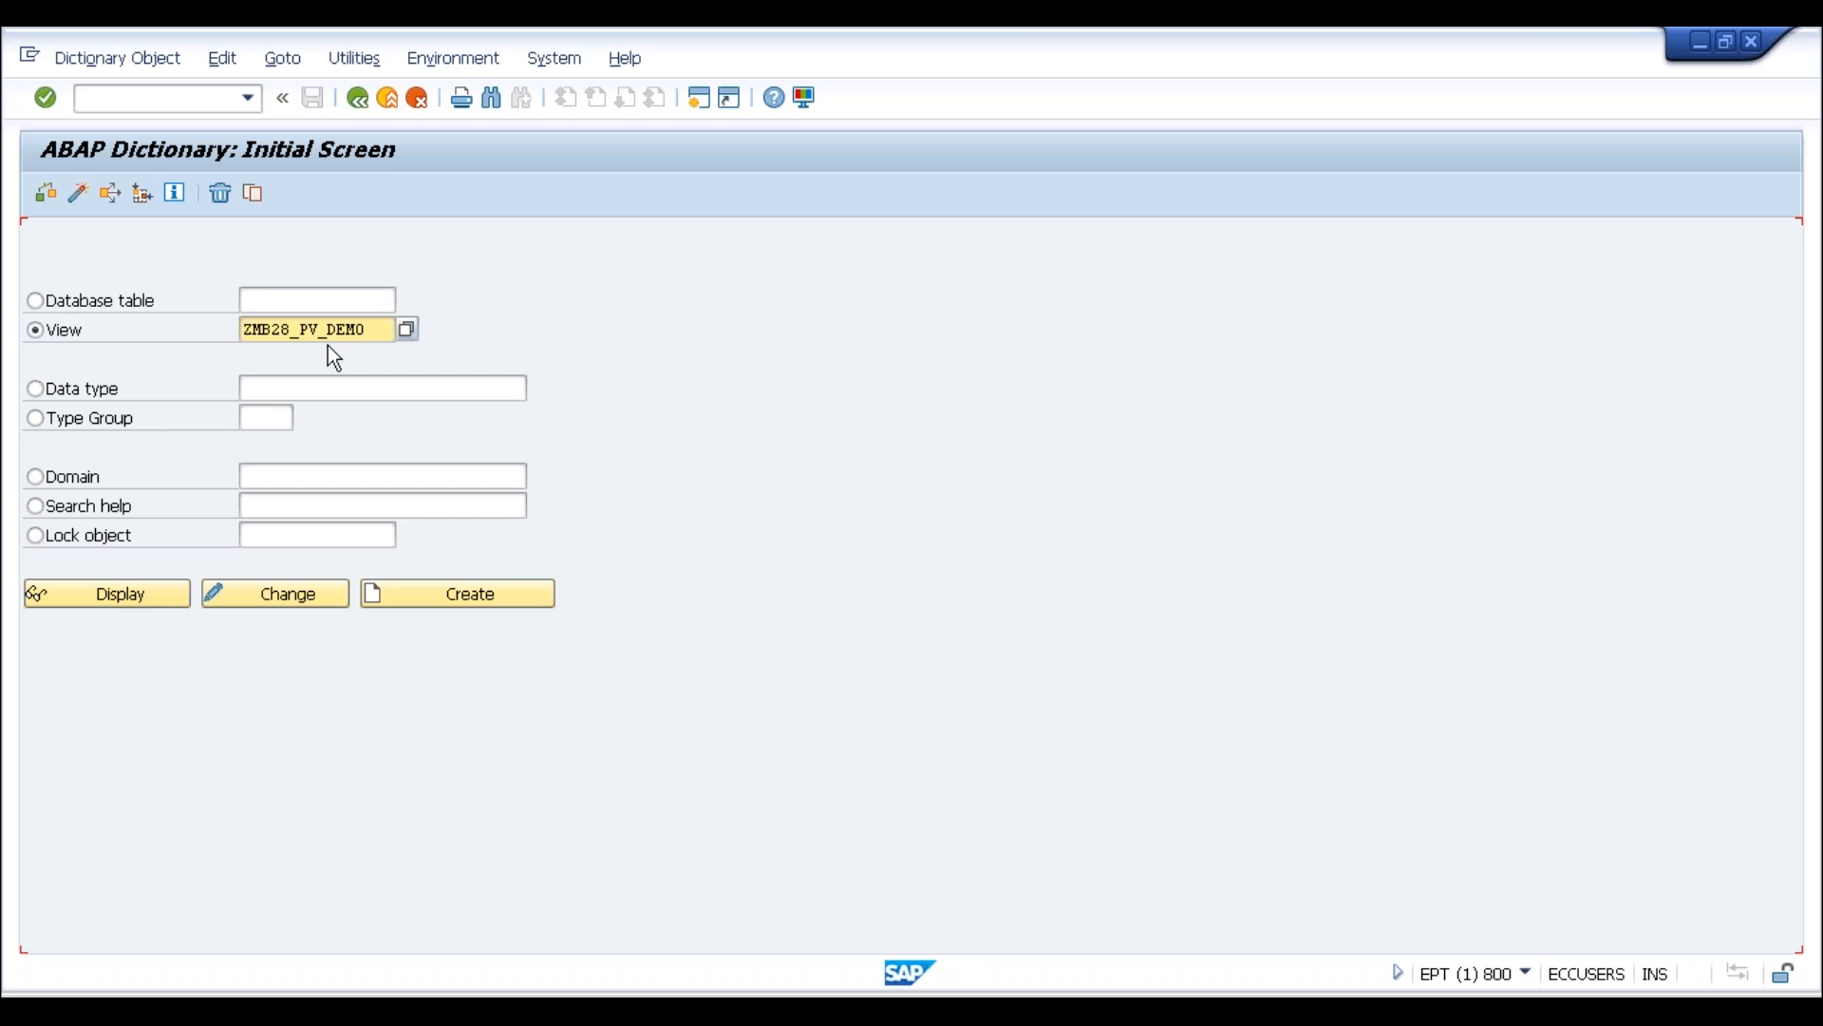
# Open ZMB28_PV_DEMO in display mode to check its field list and return to the initial screen
pyautogui.doubleClick(380, 325)
pyautogui.click(107, 591)
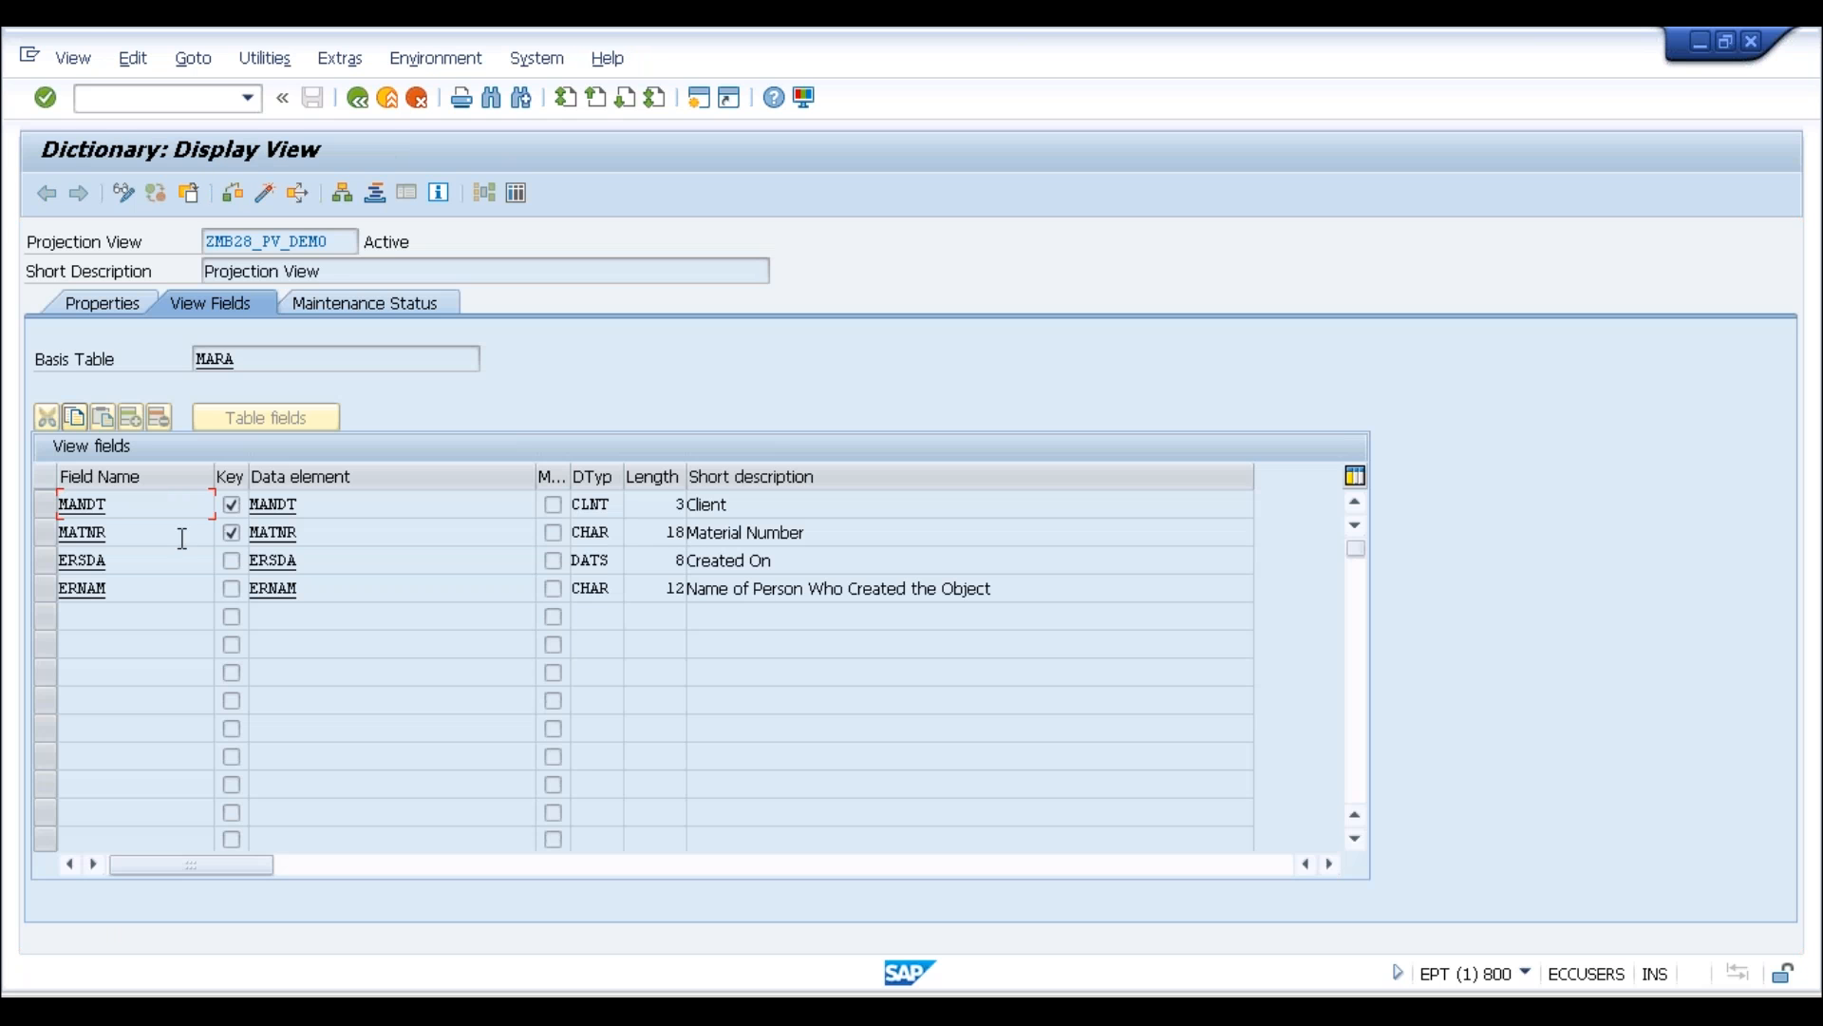
pyautogui.click(357, 98)
# Replace the view name on the ABAP Dictionary initial screen with ZMB28_MV
pyautogui.hotkey('shift', 'Left')
pyautogui.hotkey('shift', 'Left')
pyautogui.hotkey('shift', 'Left')
pyautogui.hotkey('shift', 'Left')
pyautogui.hotkey('shift', 'Left')
pyautogui.hotkey('shift', 'Left')
pyautogui.hotkey('shift', 'Left')
pyautogui.hotkey('shift', 'Left')
pyautogui.hotkey('shift', 'Left')
pyautogui.hotkey('shift', 'Left')
pyautogui.hotkey('shift', 'Left')
pyautogui.hotkey('shift', 'Left')
pyautogui.hotkey('shift', 'Left')
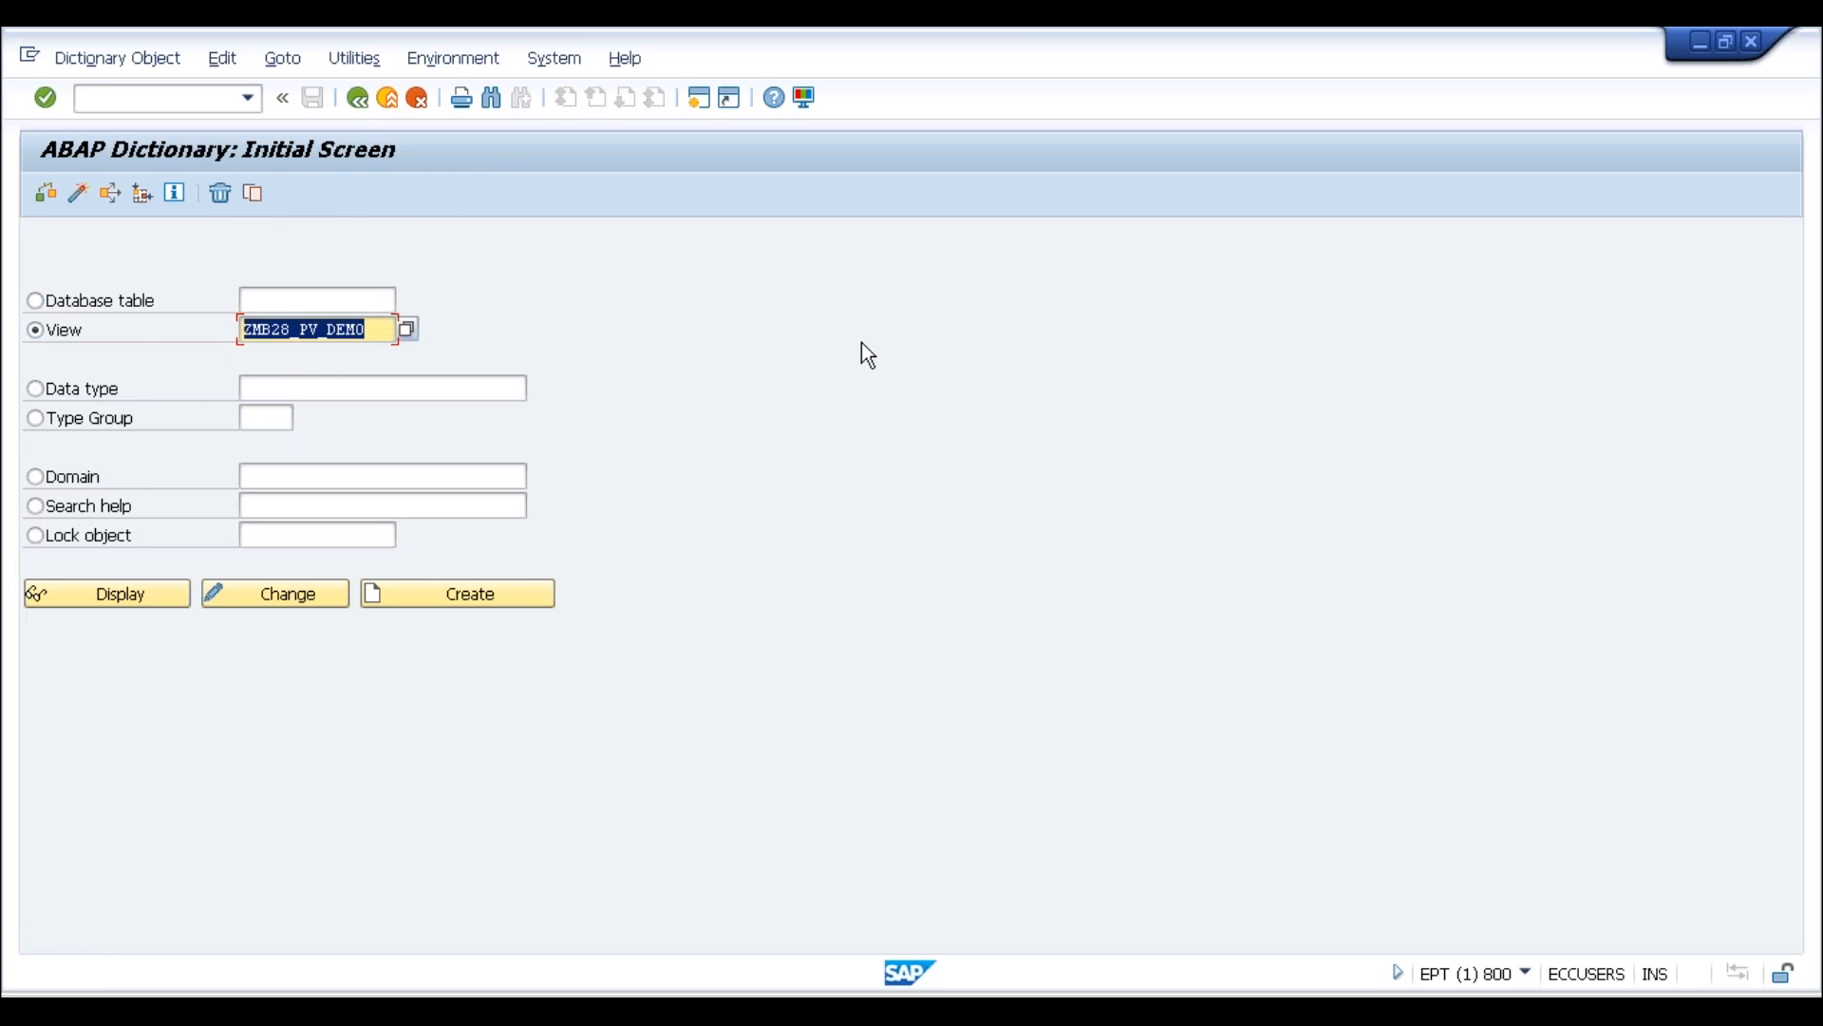
pyautogui.press('BackSpace')
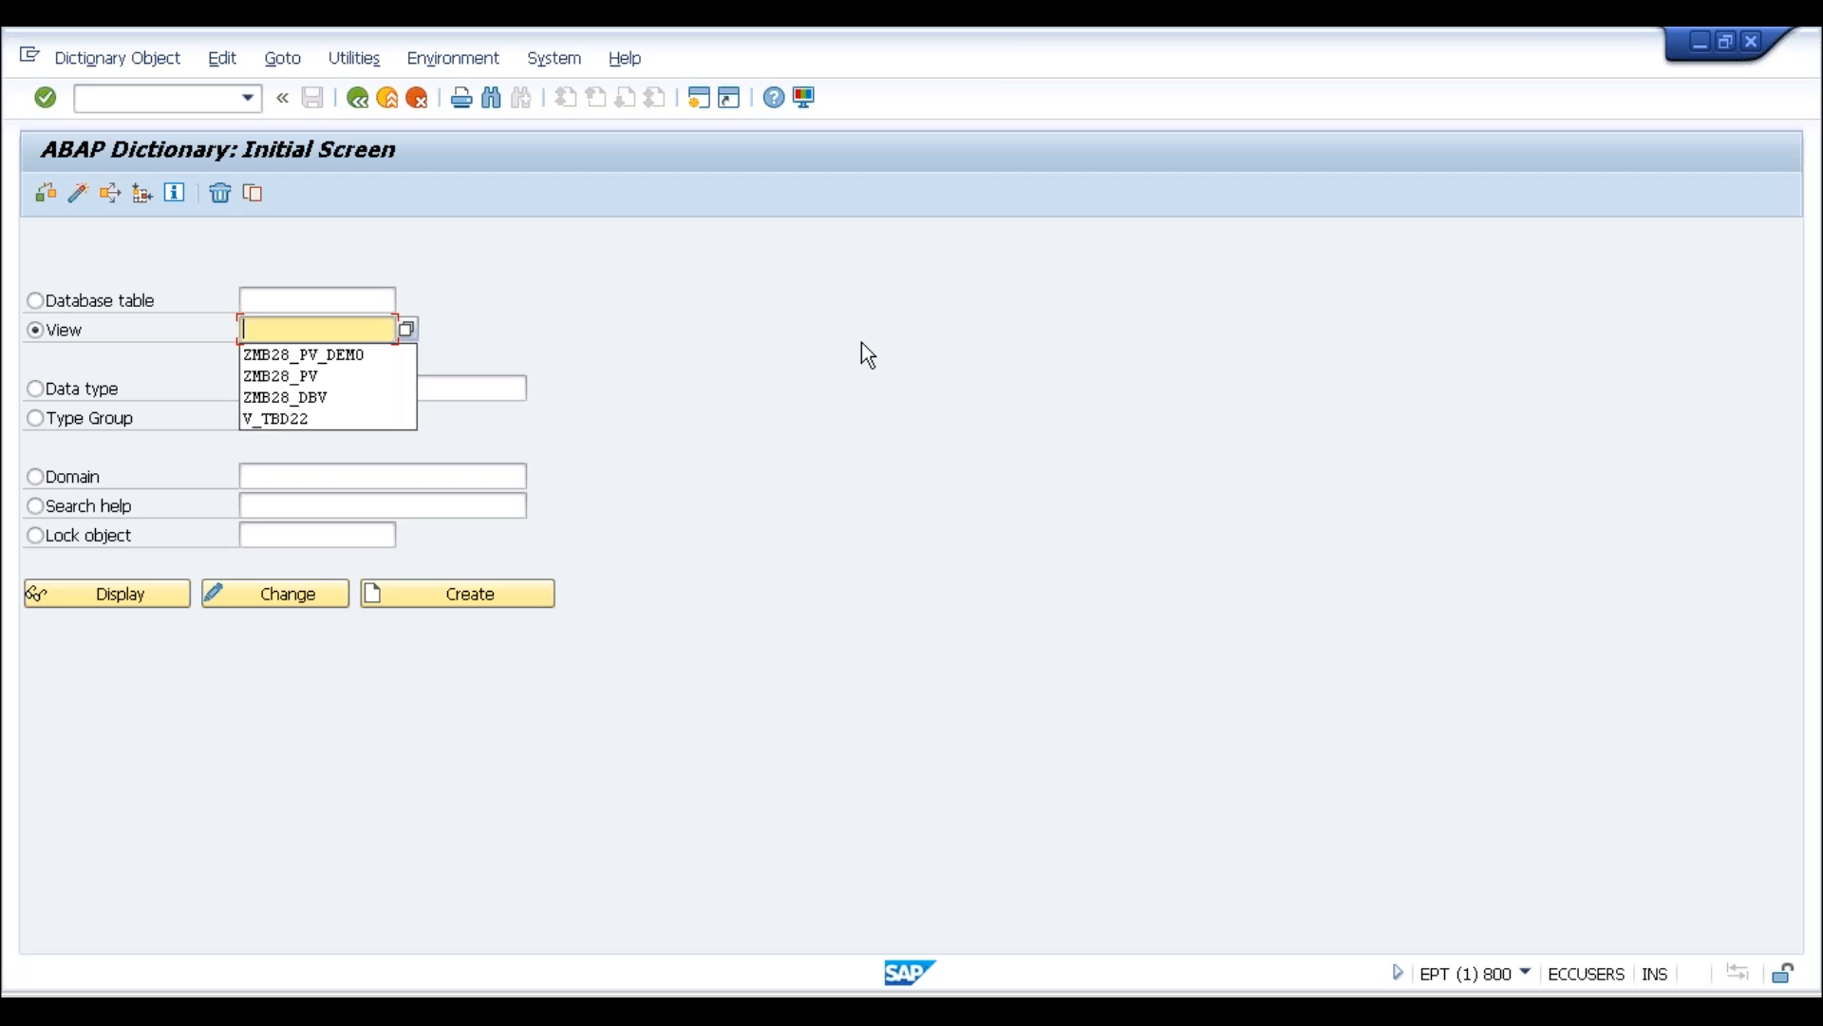
pyautogui.write('ZMB28')
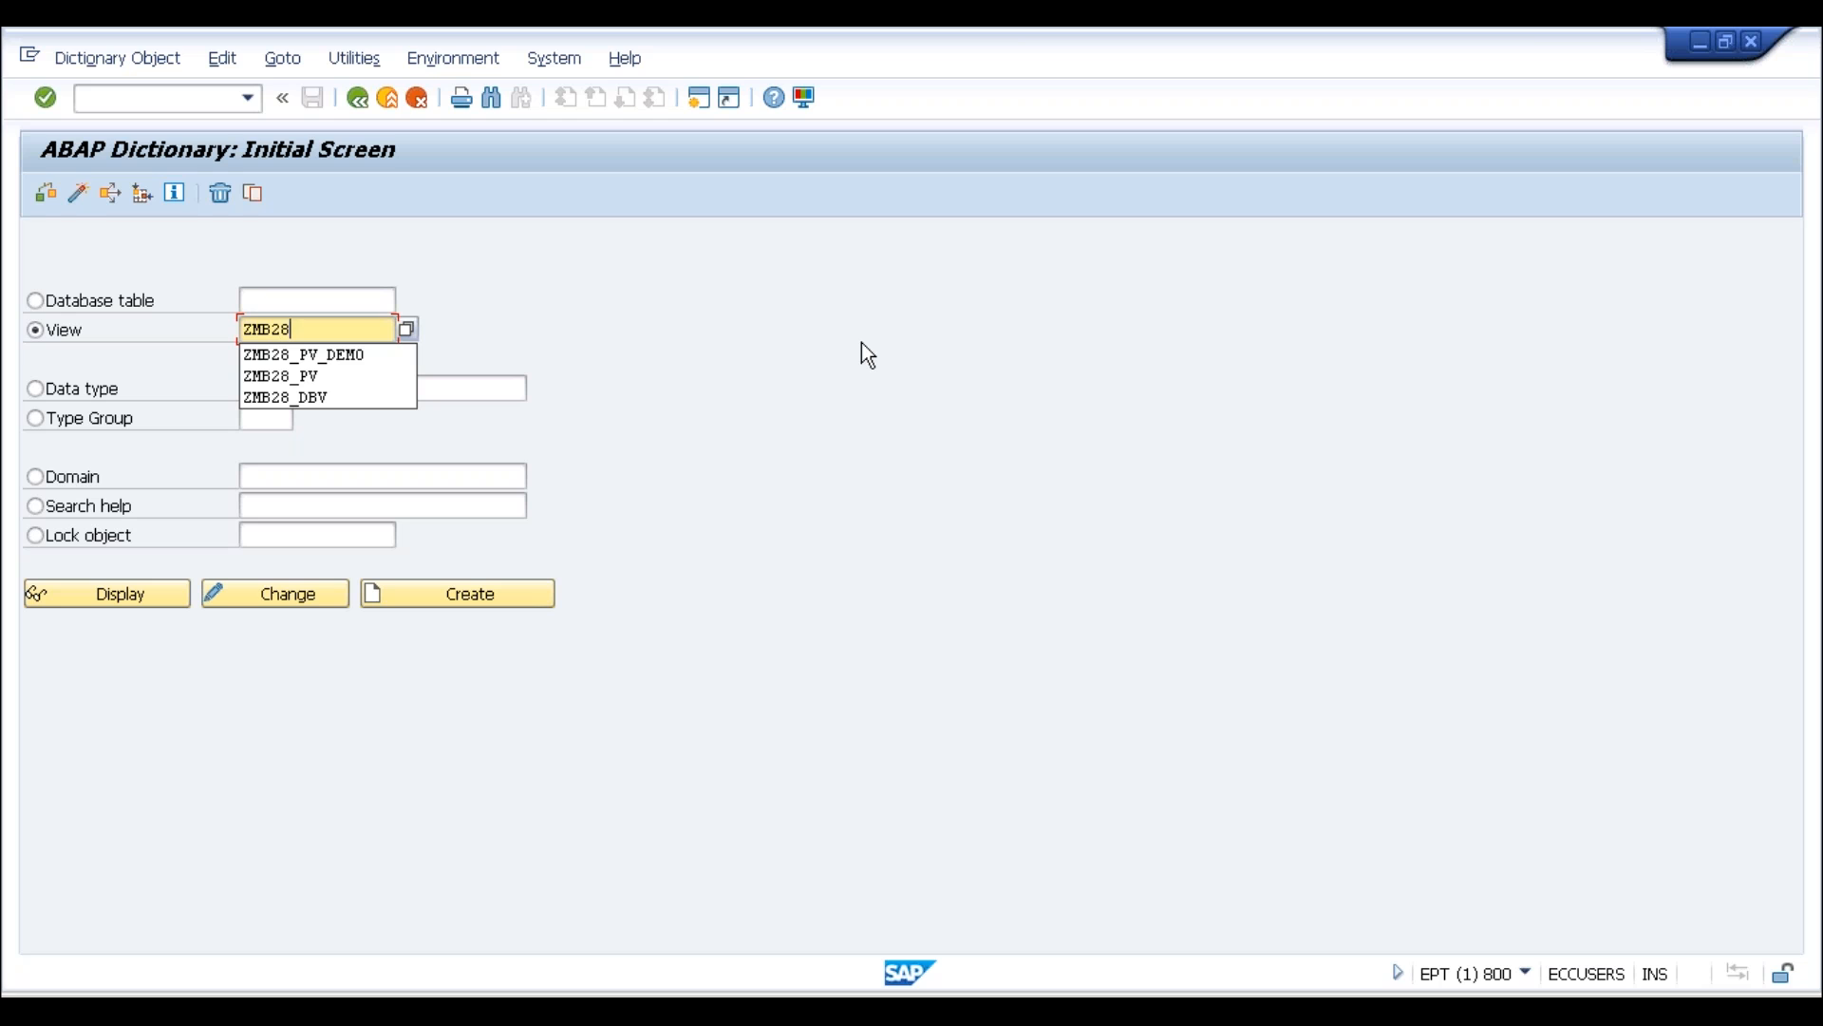
pyautogui.write('_MV')
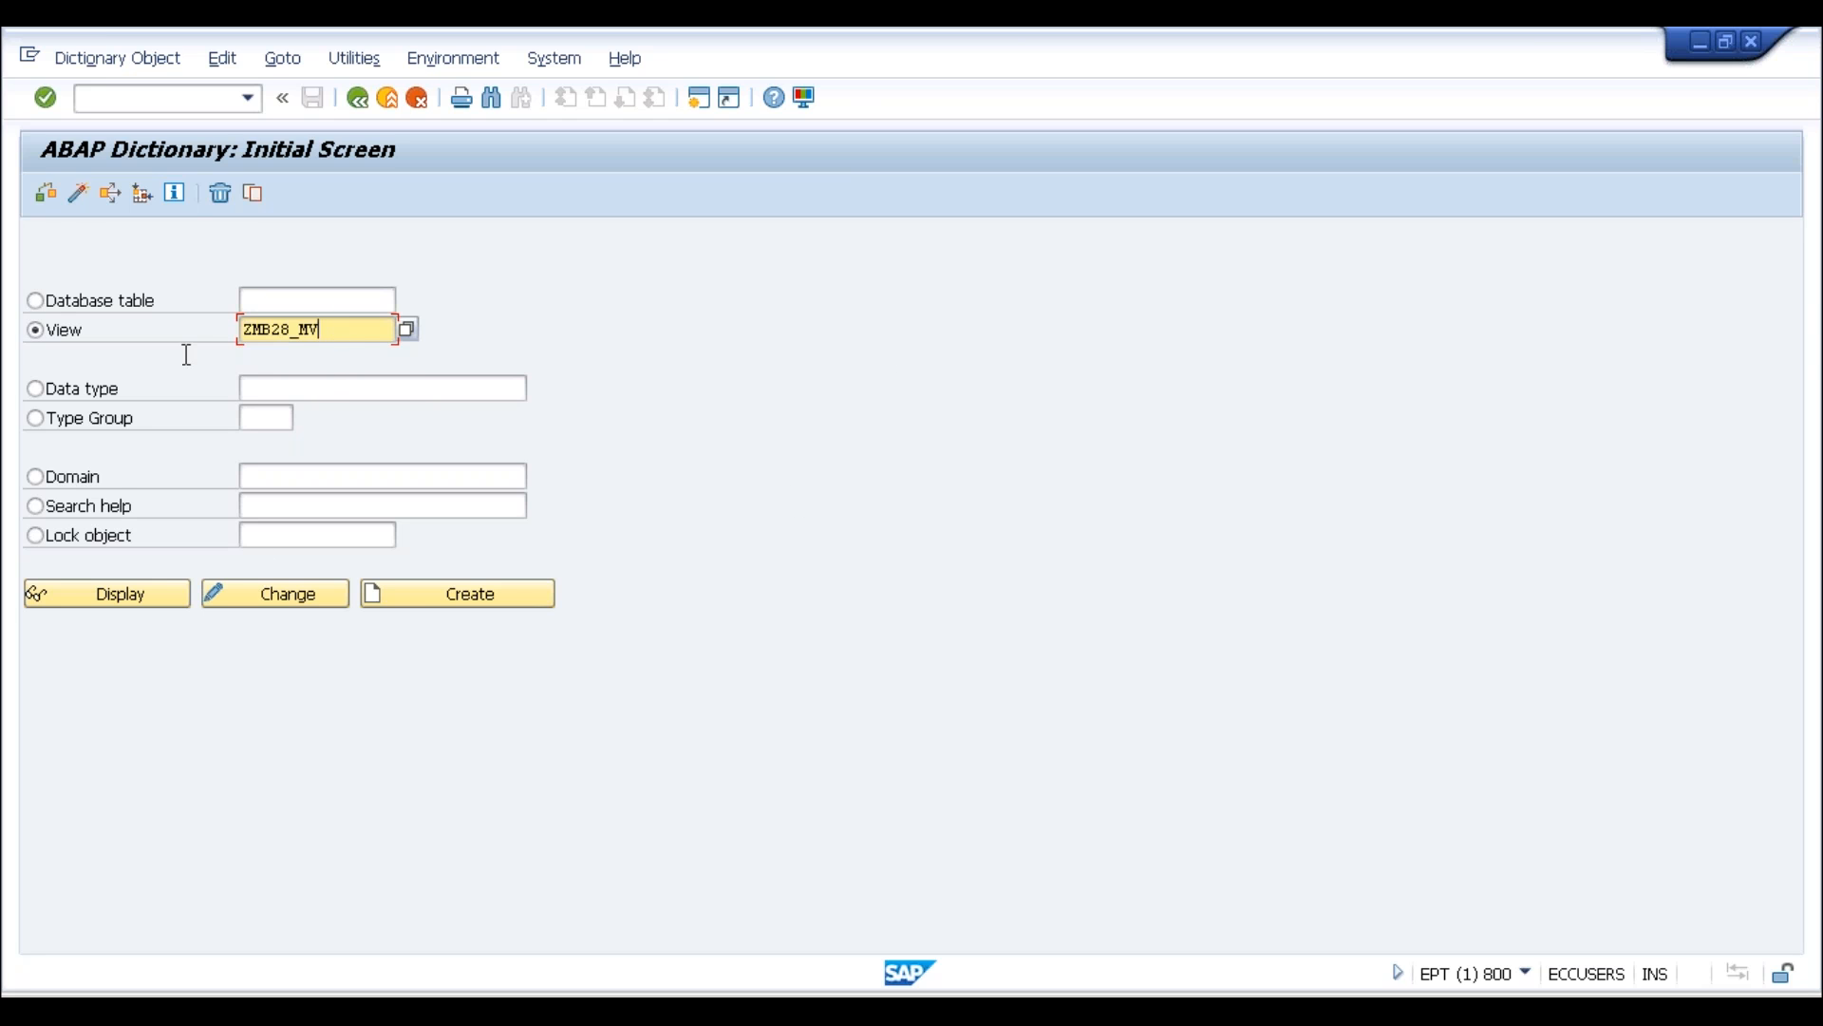
pyautogui.moveTo(186, 354); pyautogui.dragTo(178, 354)
pyautogui.moveTo(336, 326); pyautogui.dragTo(203, 337)
pyautogui.moveTo(332, 331); pyautogui.dragTo(186, 335)
pyautogui.moveTo(337, 332); pyautogui.dragTo(183, 337)
pyautogui.moveTo(367, 325); pyautogui.dragTo(178, 346)
pyautogui.moveTo(344, 333); pyautogui.dragTo(228, 332)
pyautogui.moveTo(350, 327); pyautogui.dragTo(228, 330)
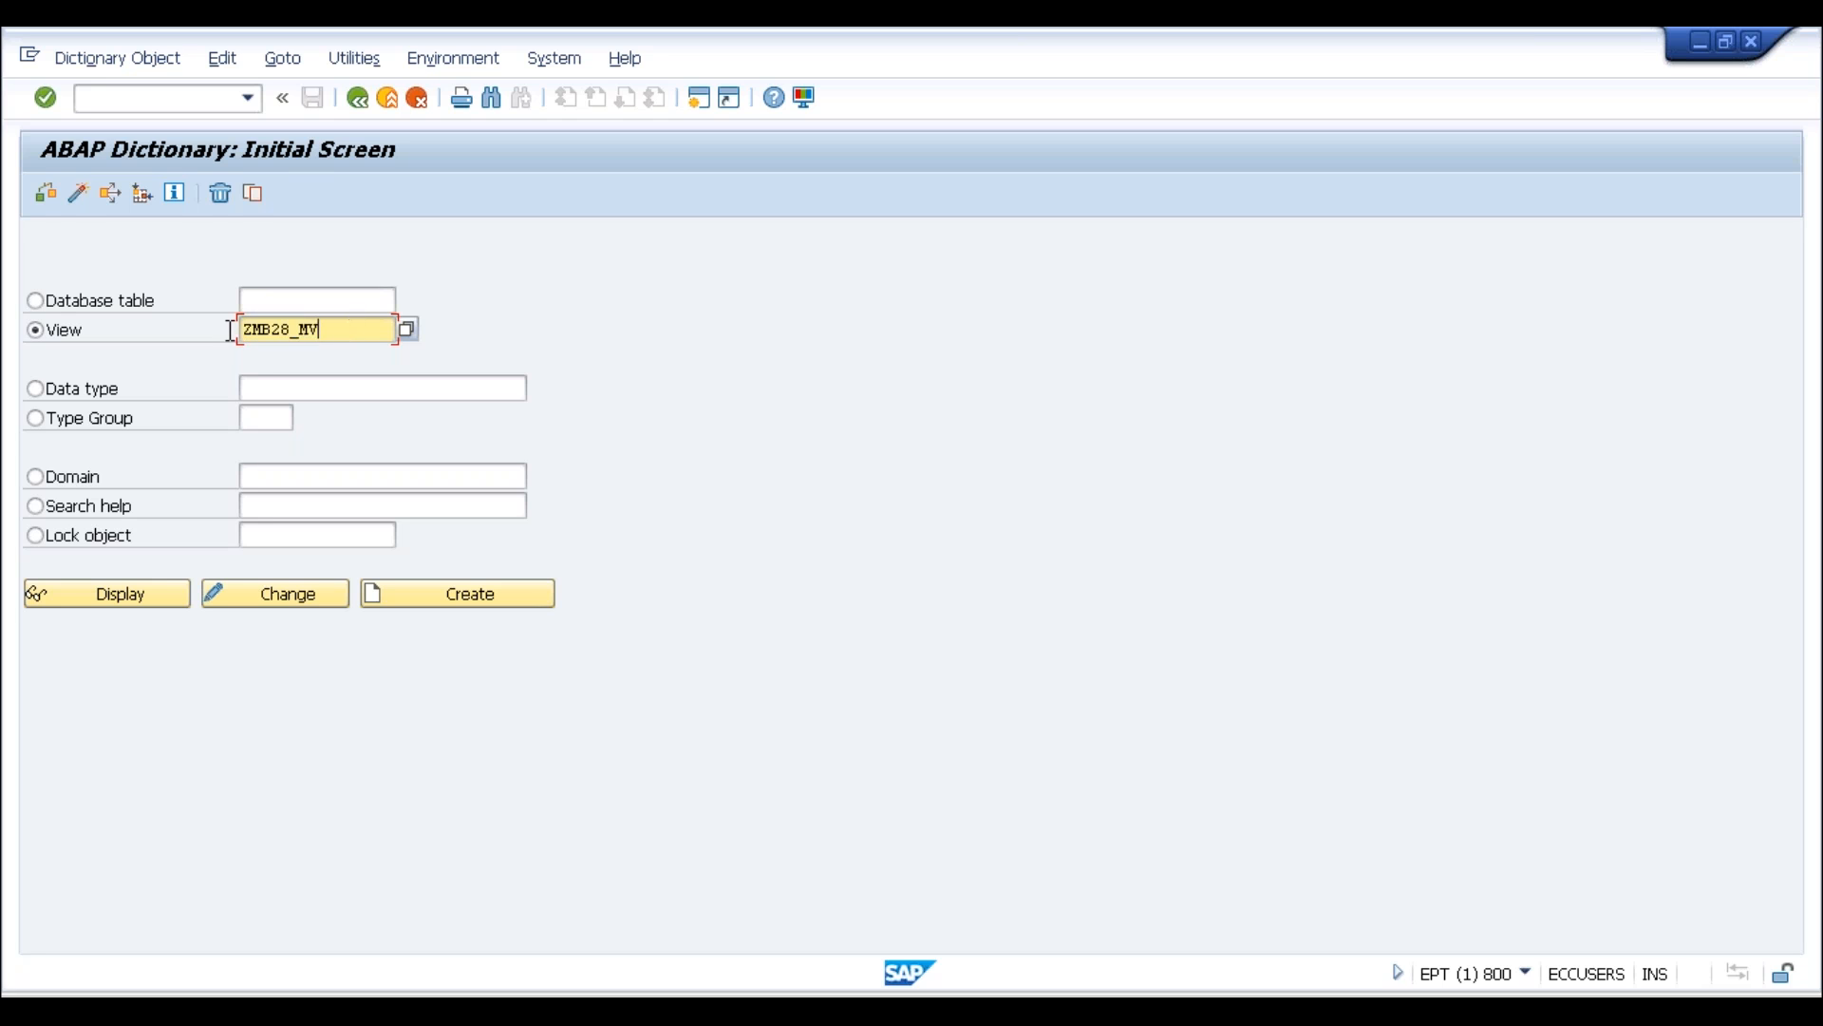
# Display the definition of database table ZMB28_STUDENT
pyautogui.click(36, 301)
pyautogui.click(278, 298)
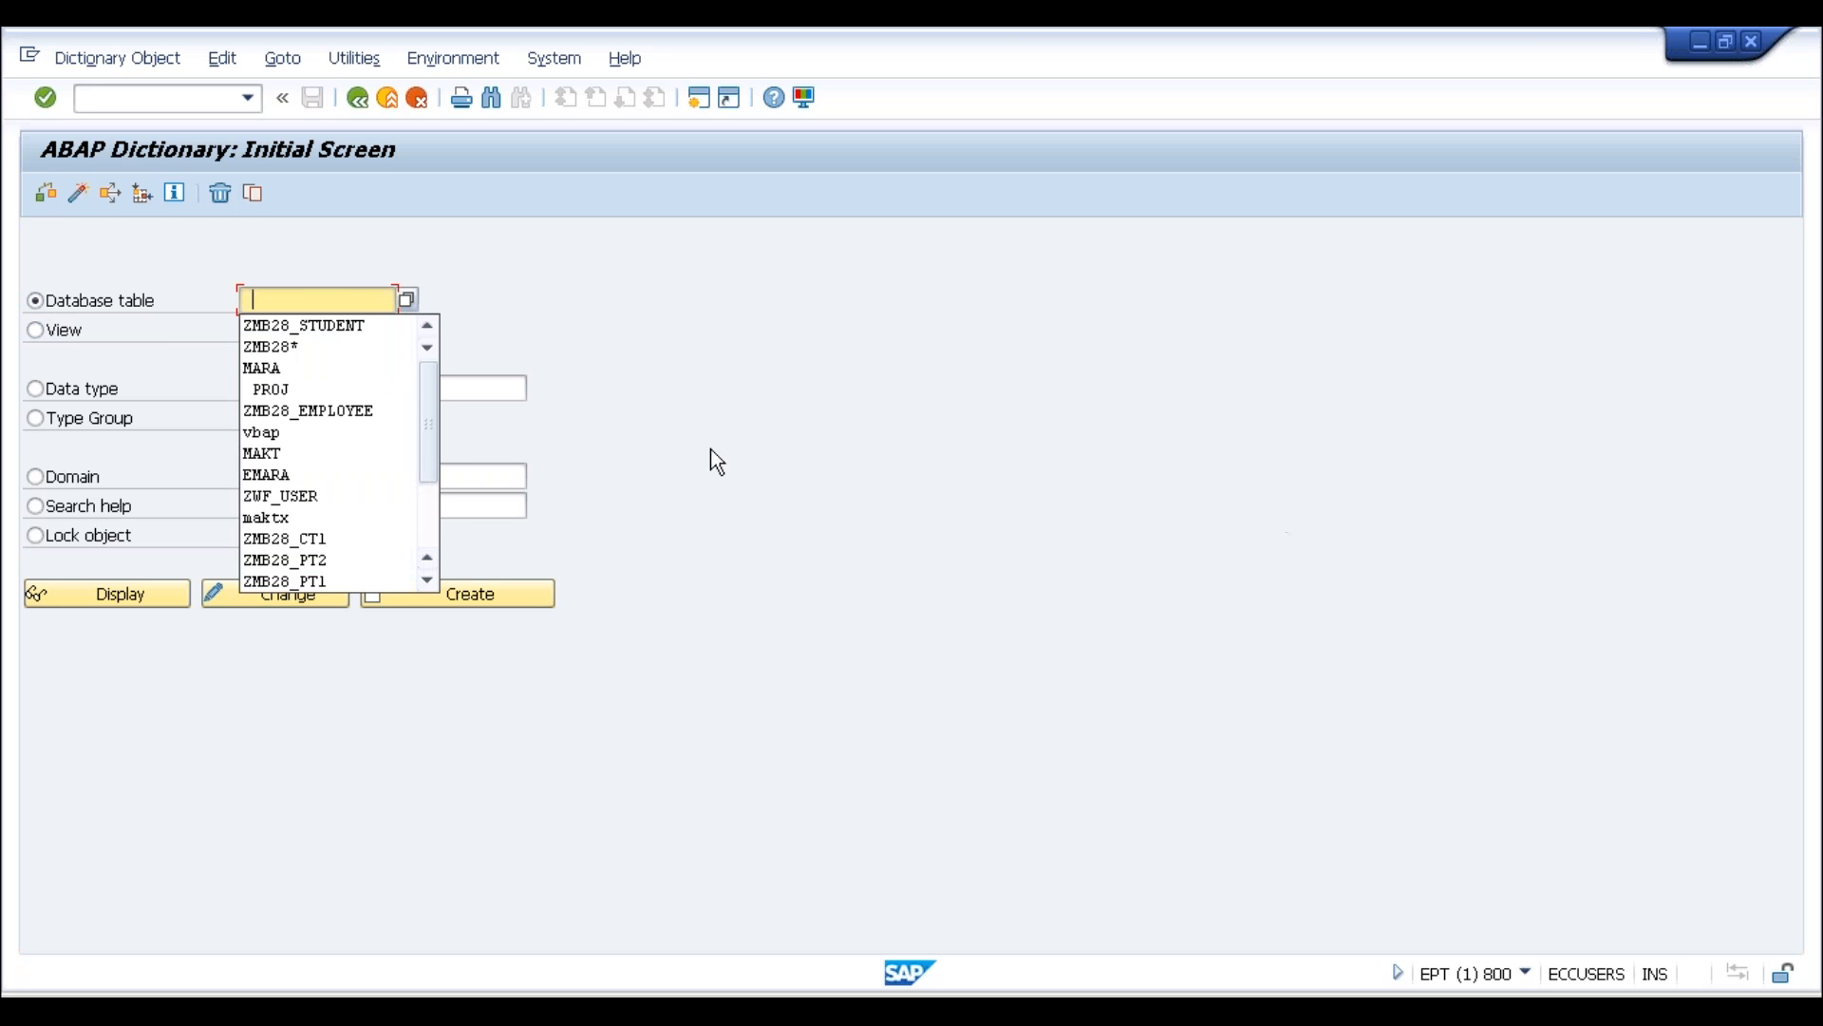
pyautogui.press('Down')
pyautogui.press('Return')
pyautogui.moveTo(384, 294); pyautogui.dragTo(174, 326)
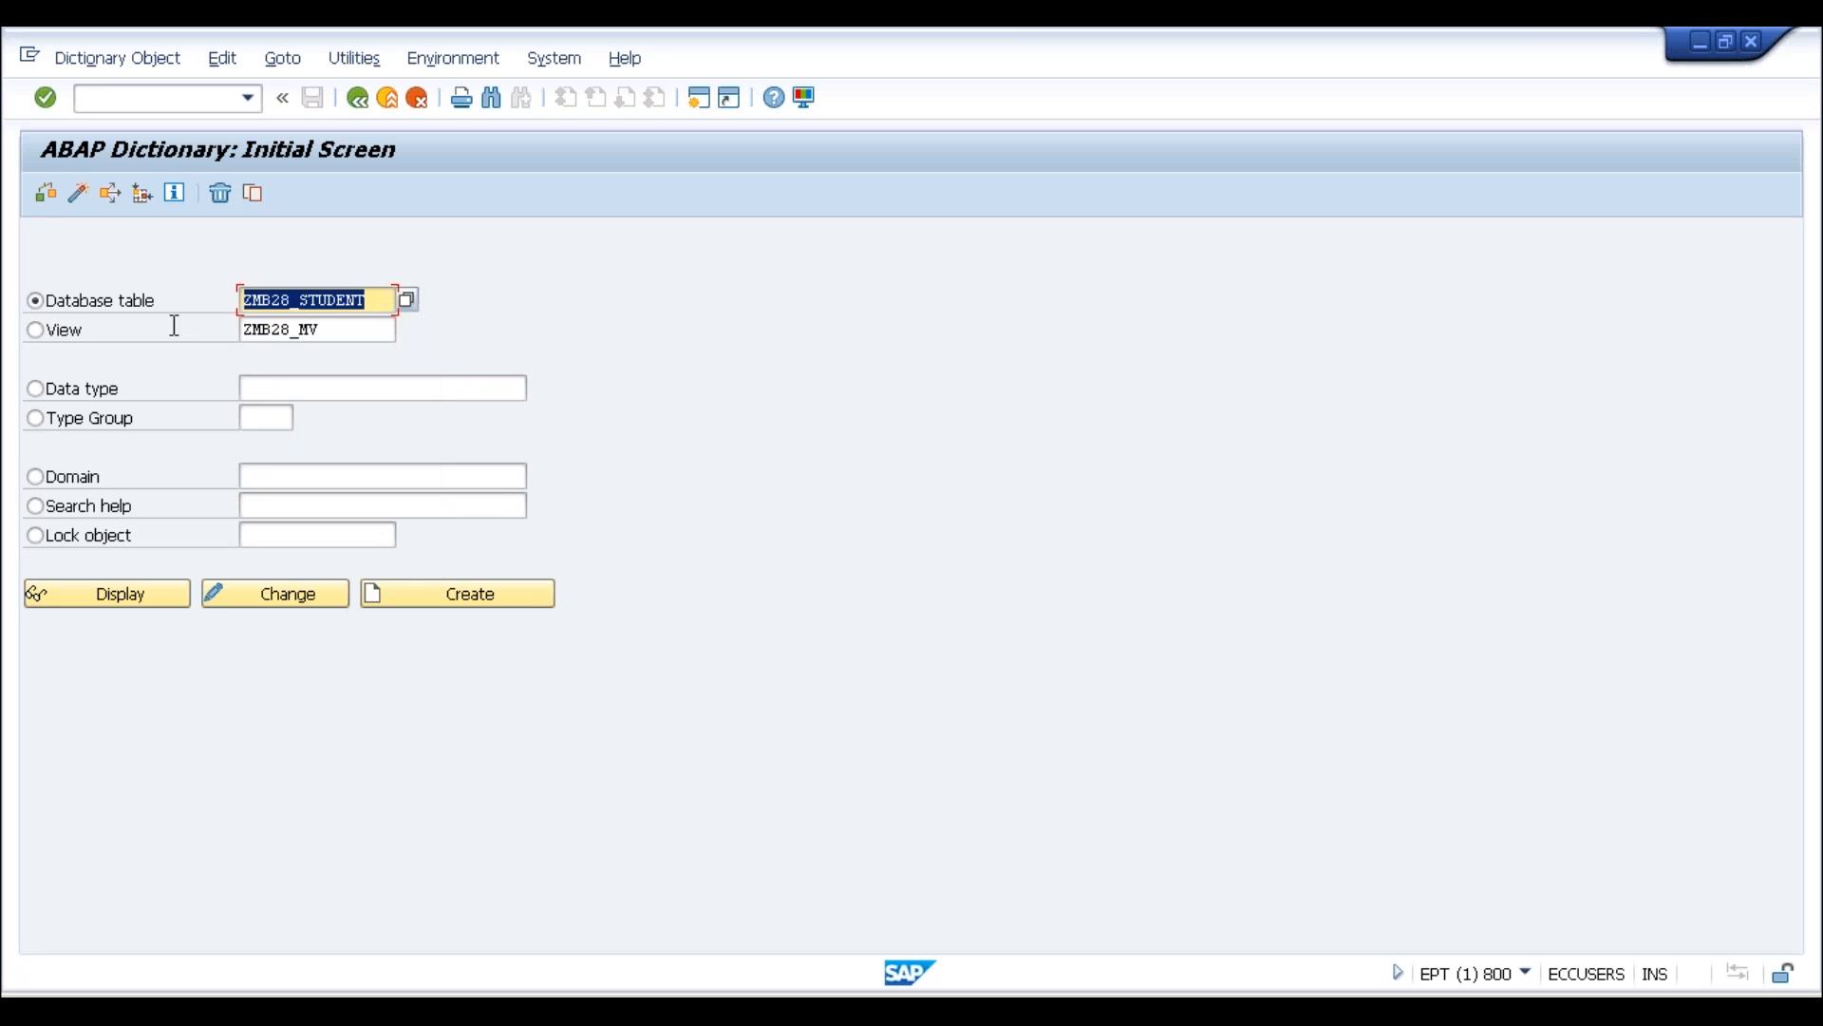
pyautogui.click(111, 602)
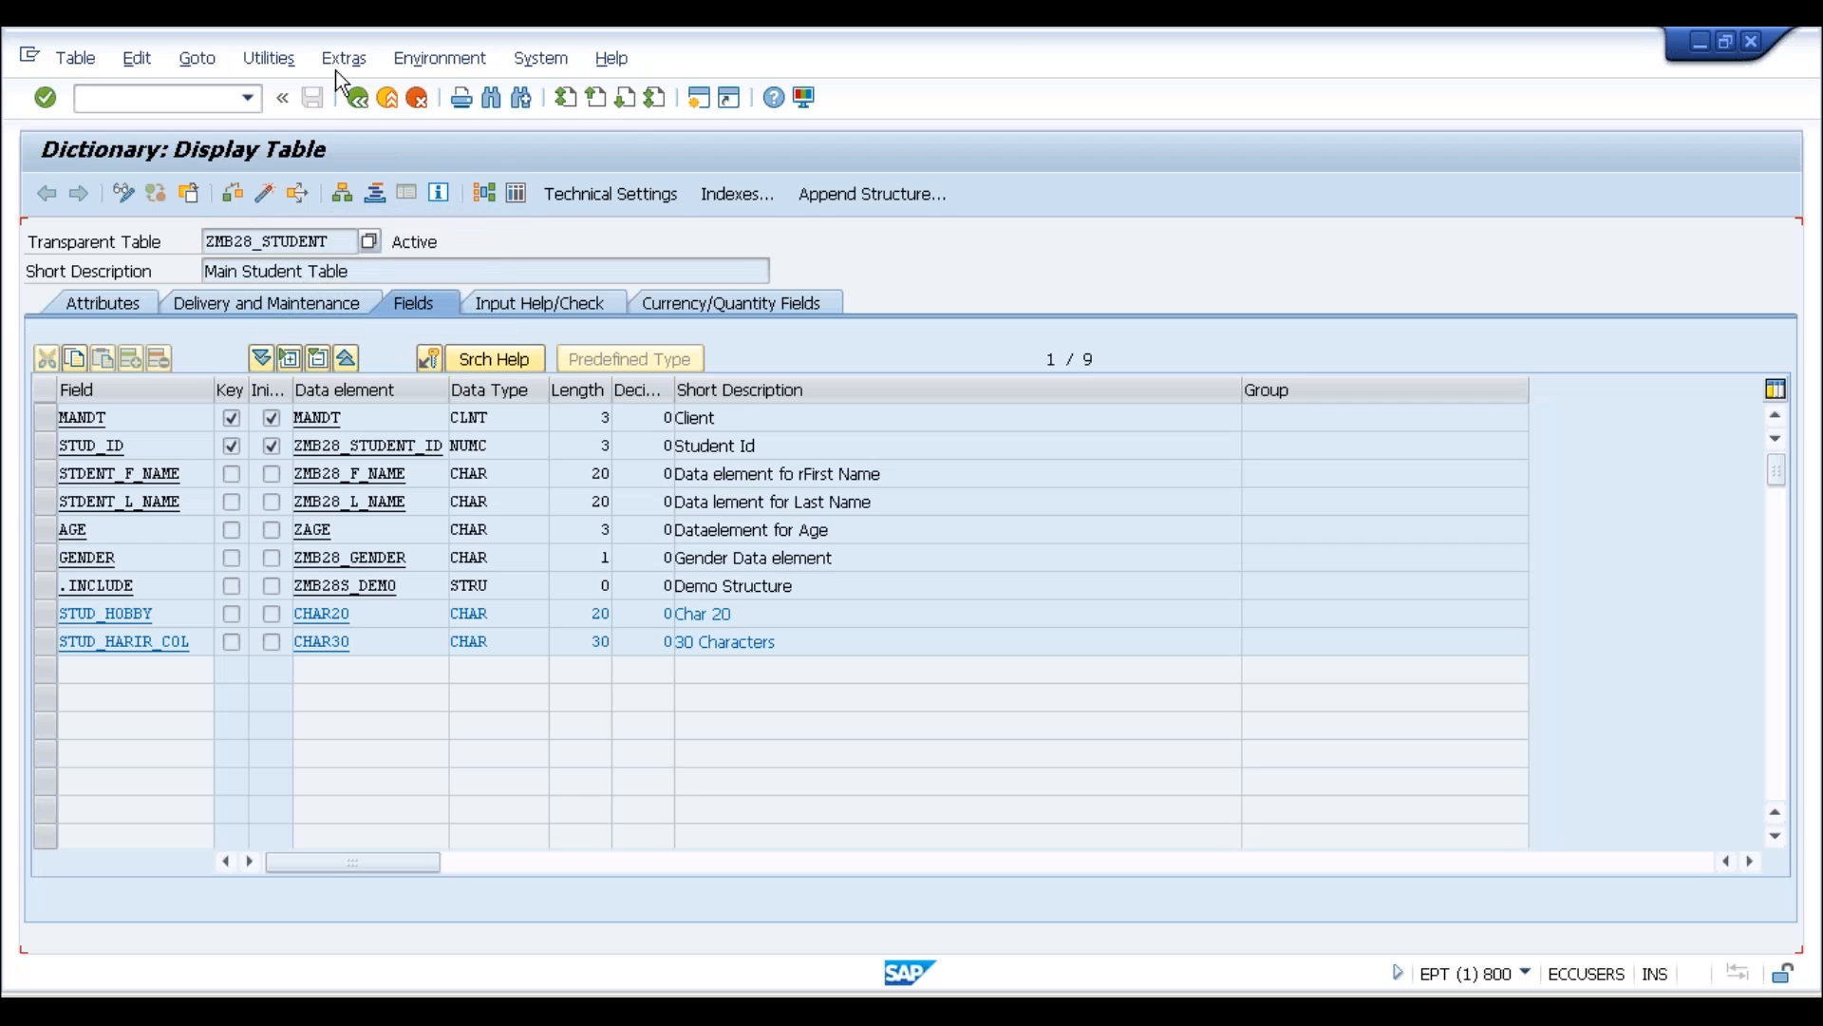
# Open the maintenance overview of ZMB28_STUDENT's entries, examine the student records and return to the table definition
pyautogui.click(285, 61)
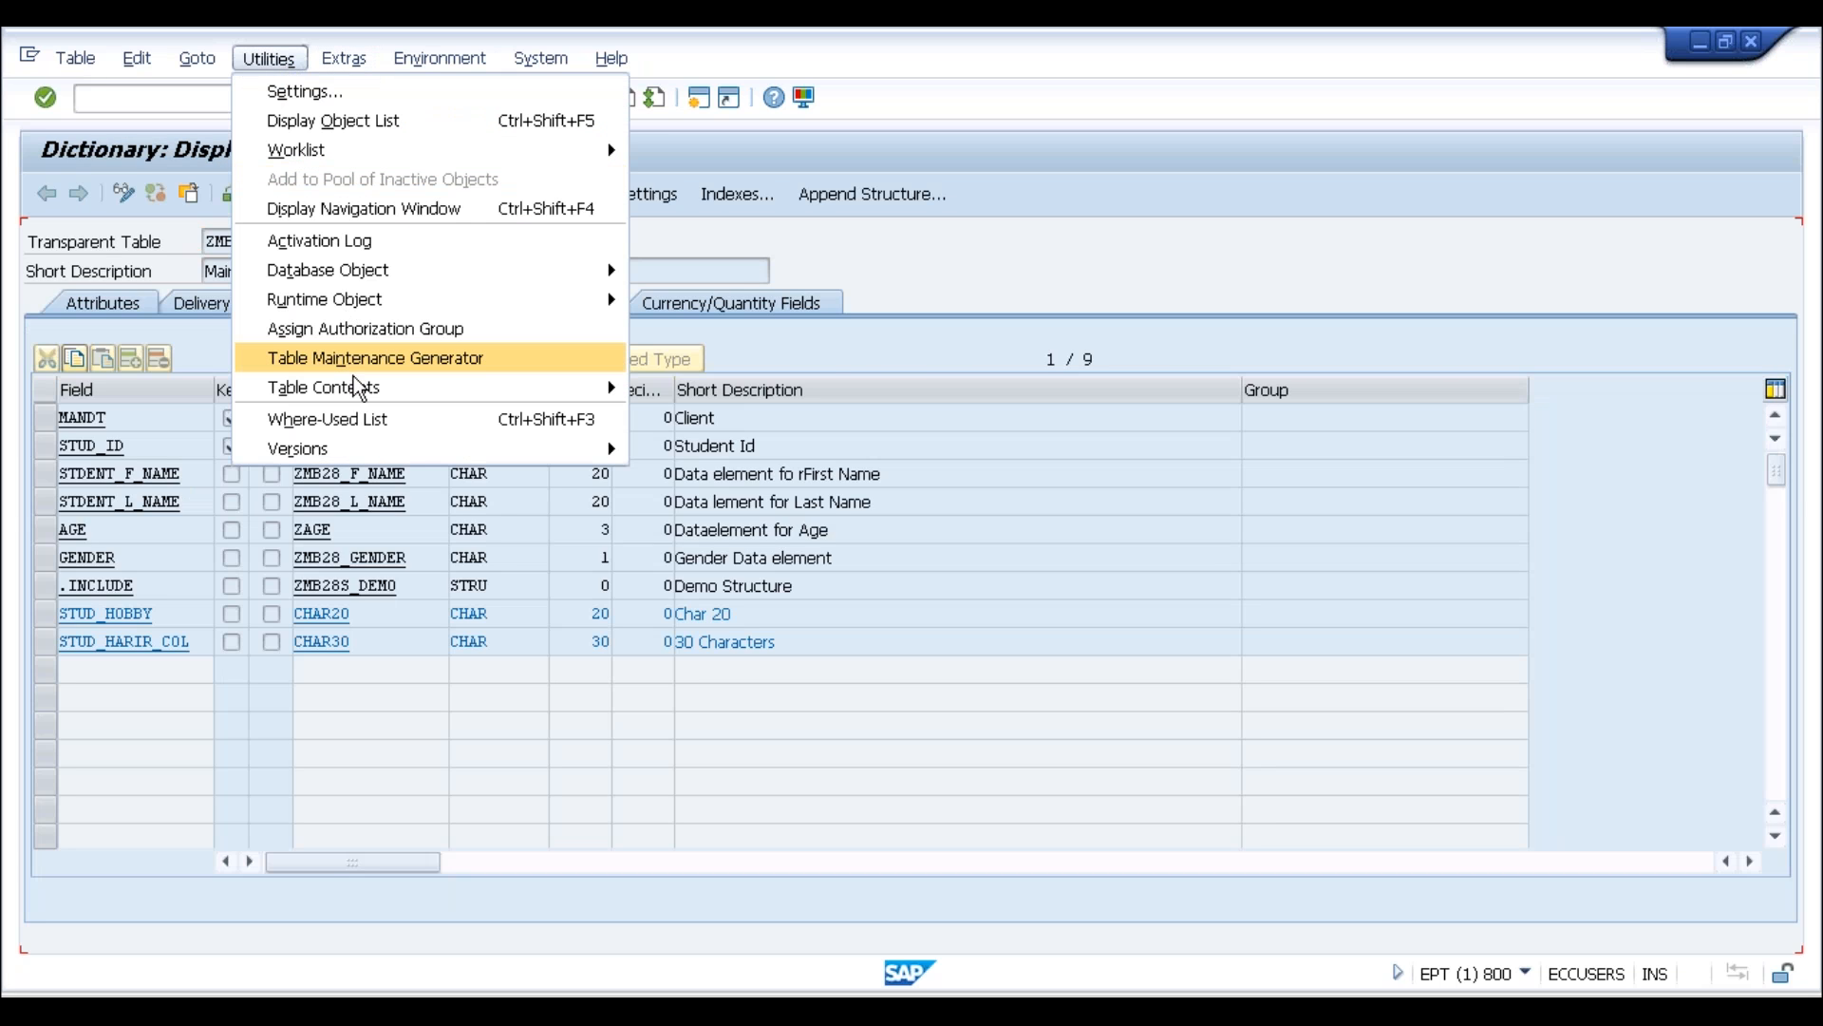
pyautogui.moveTo(578, 394)
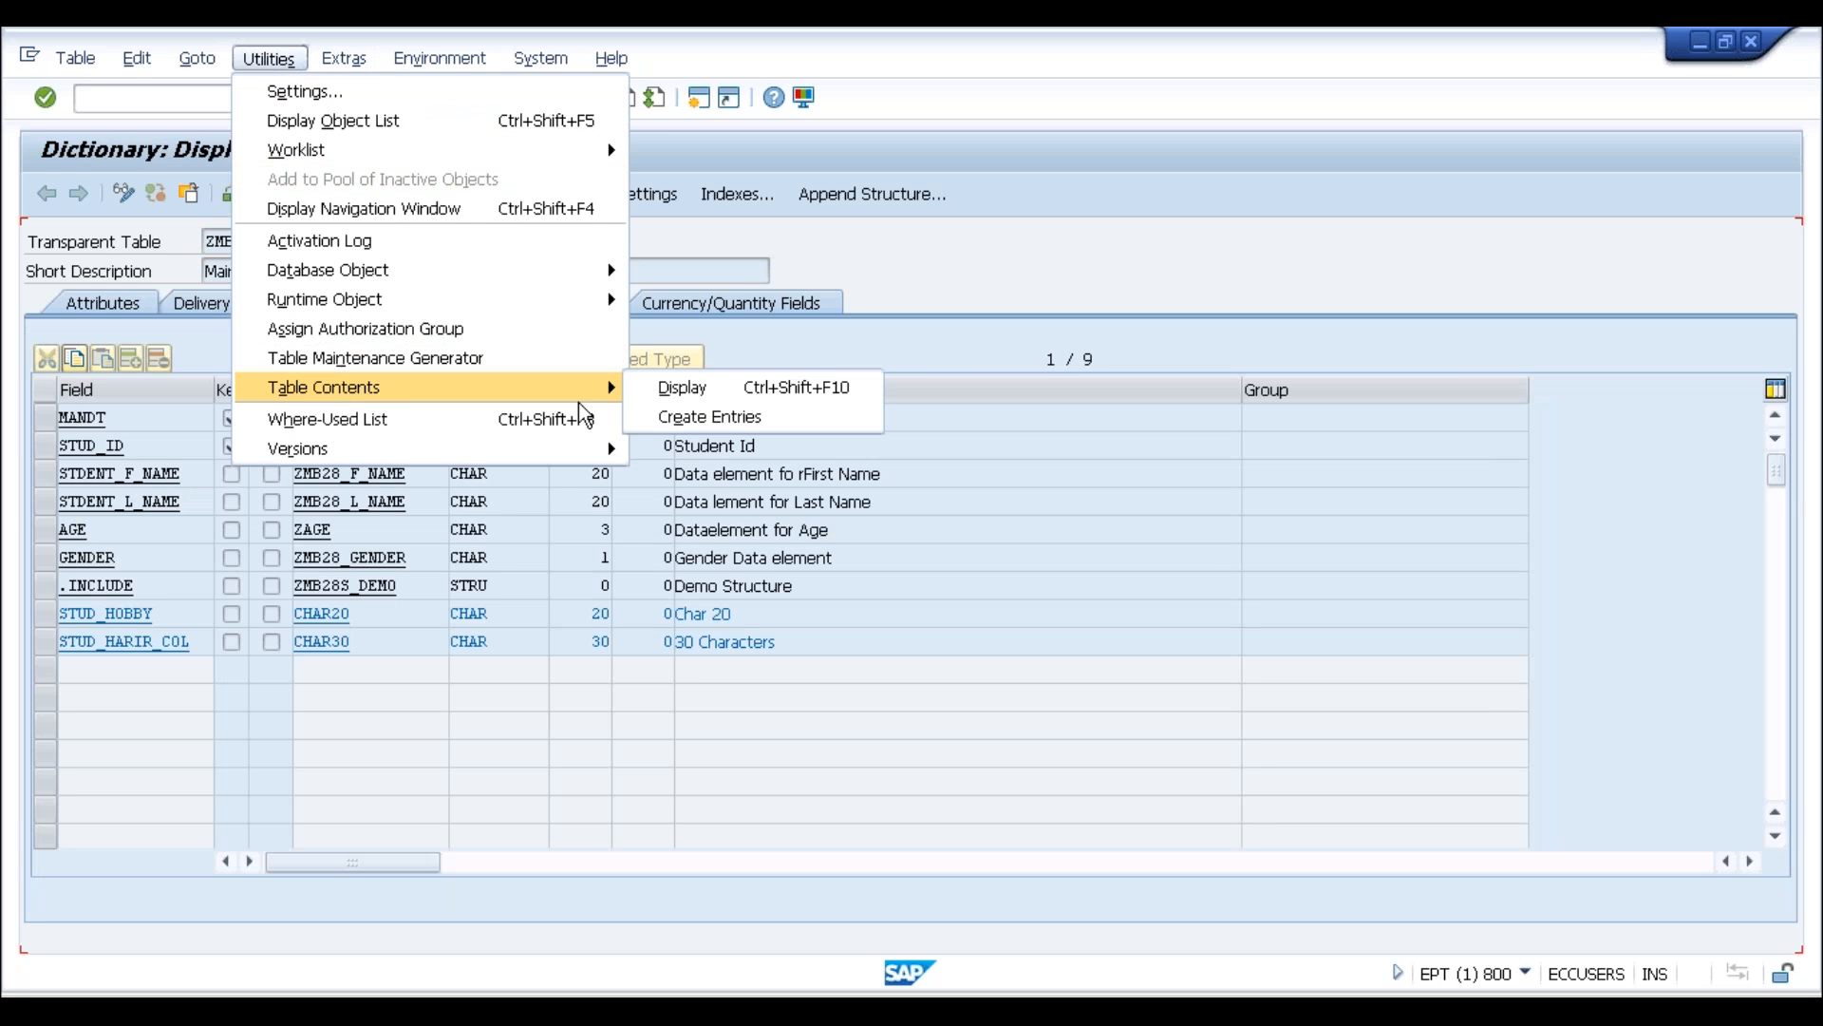
pyautogui.click(689, 418)
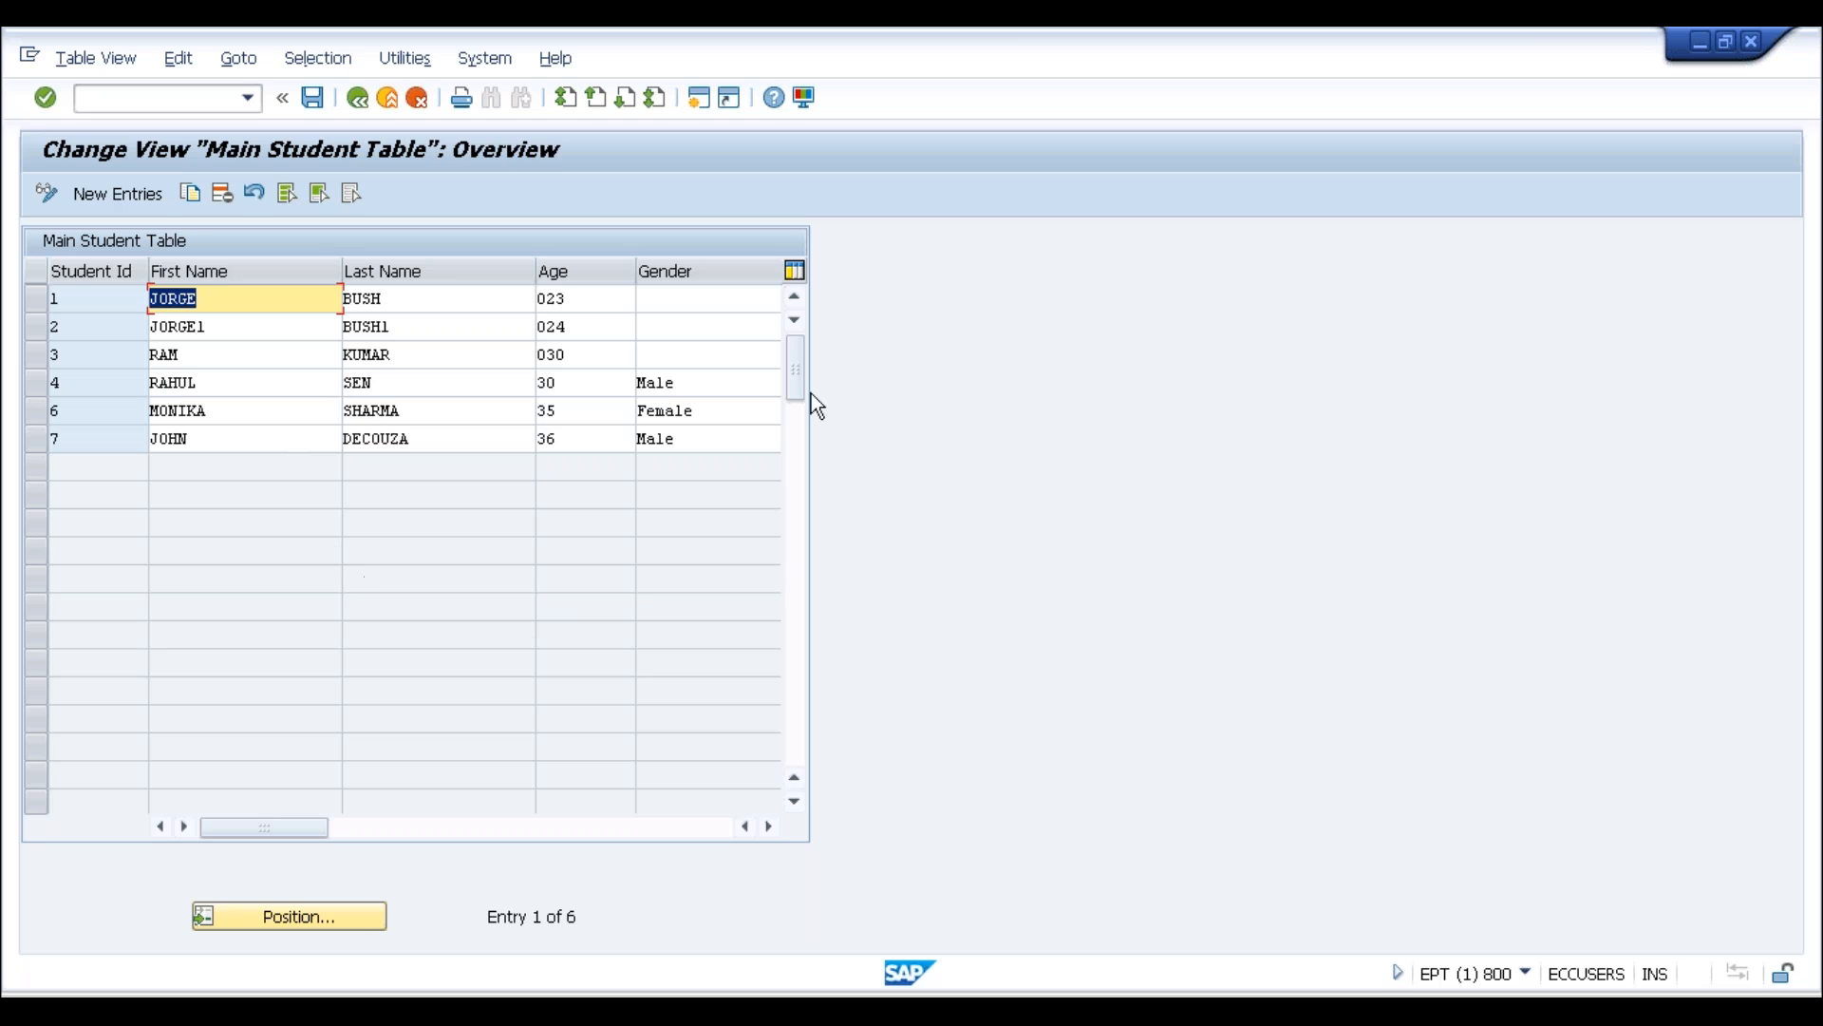
pyautogui.click(357, 99)
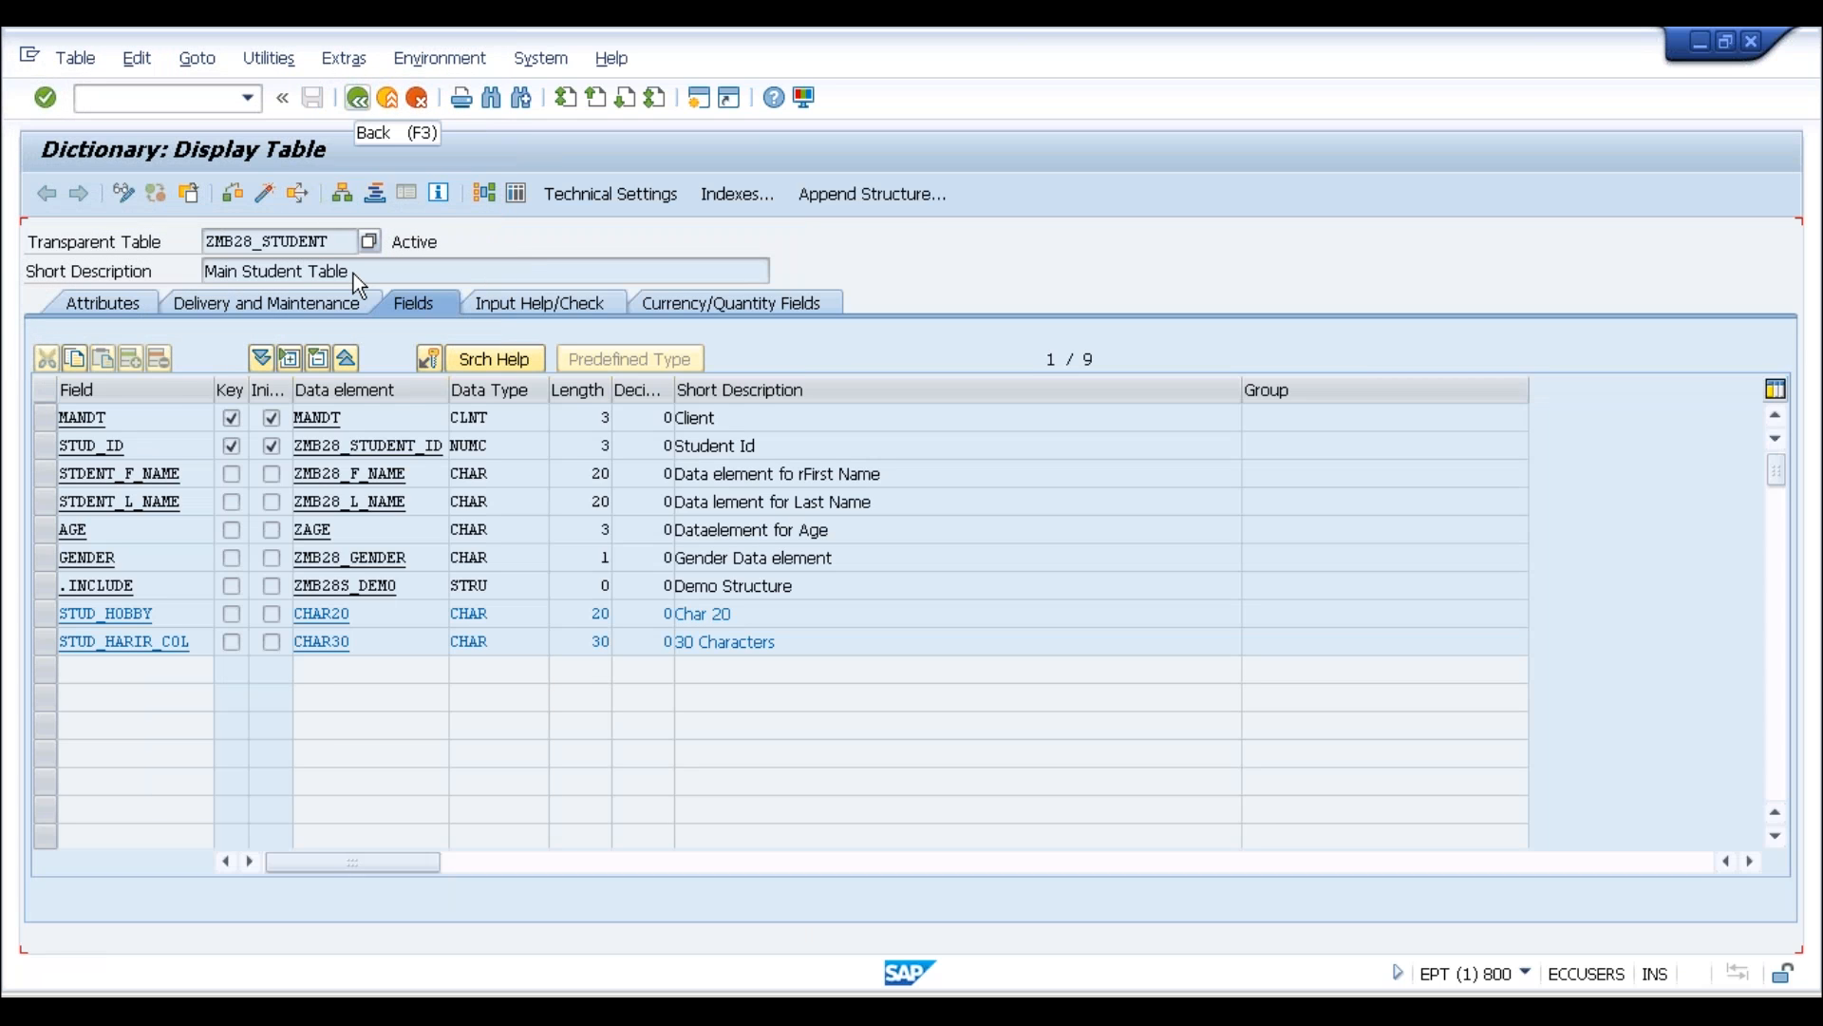
# Review the maintainable student entries of ZMB28_STUDENT once more and check the input help and check-table settings of its fields
pyautogui.moveTo(345, 245); pyautogui.dragTo(140, 279)
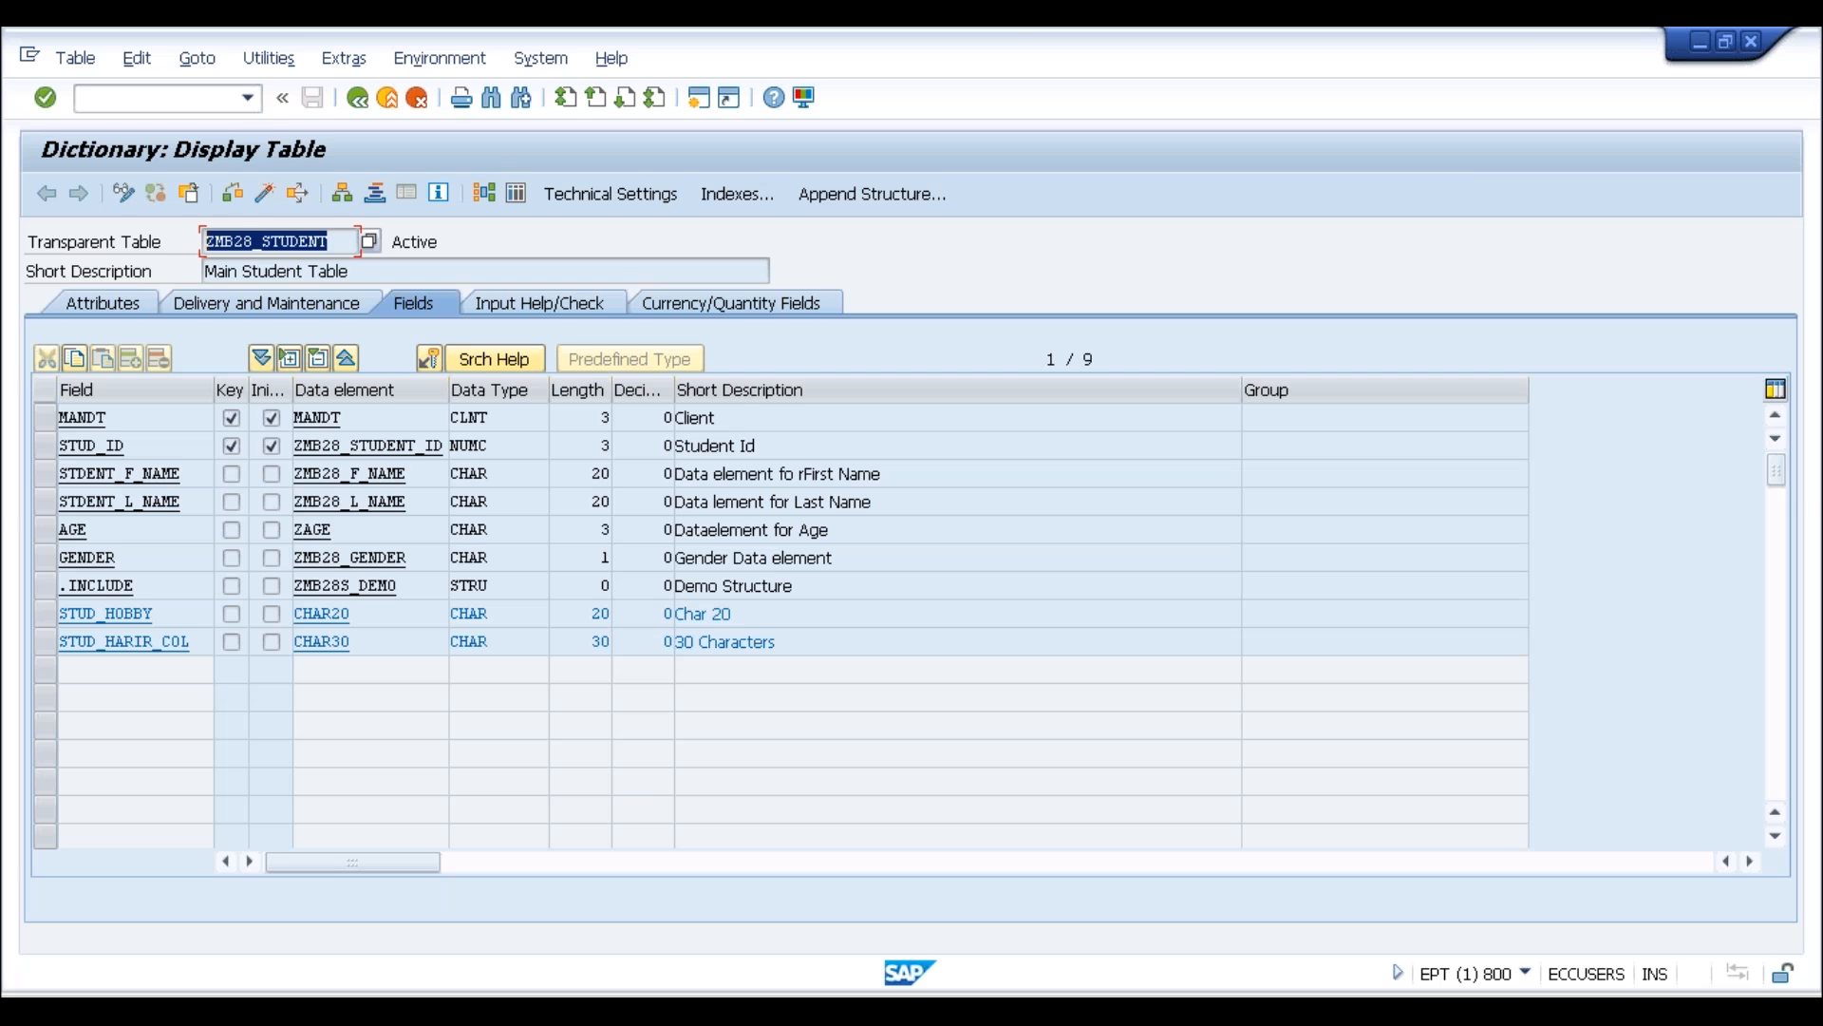
pyautogui.click(267, 59)
pyautogui.moveTo(297, 390)
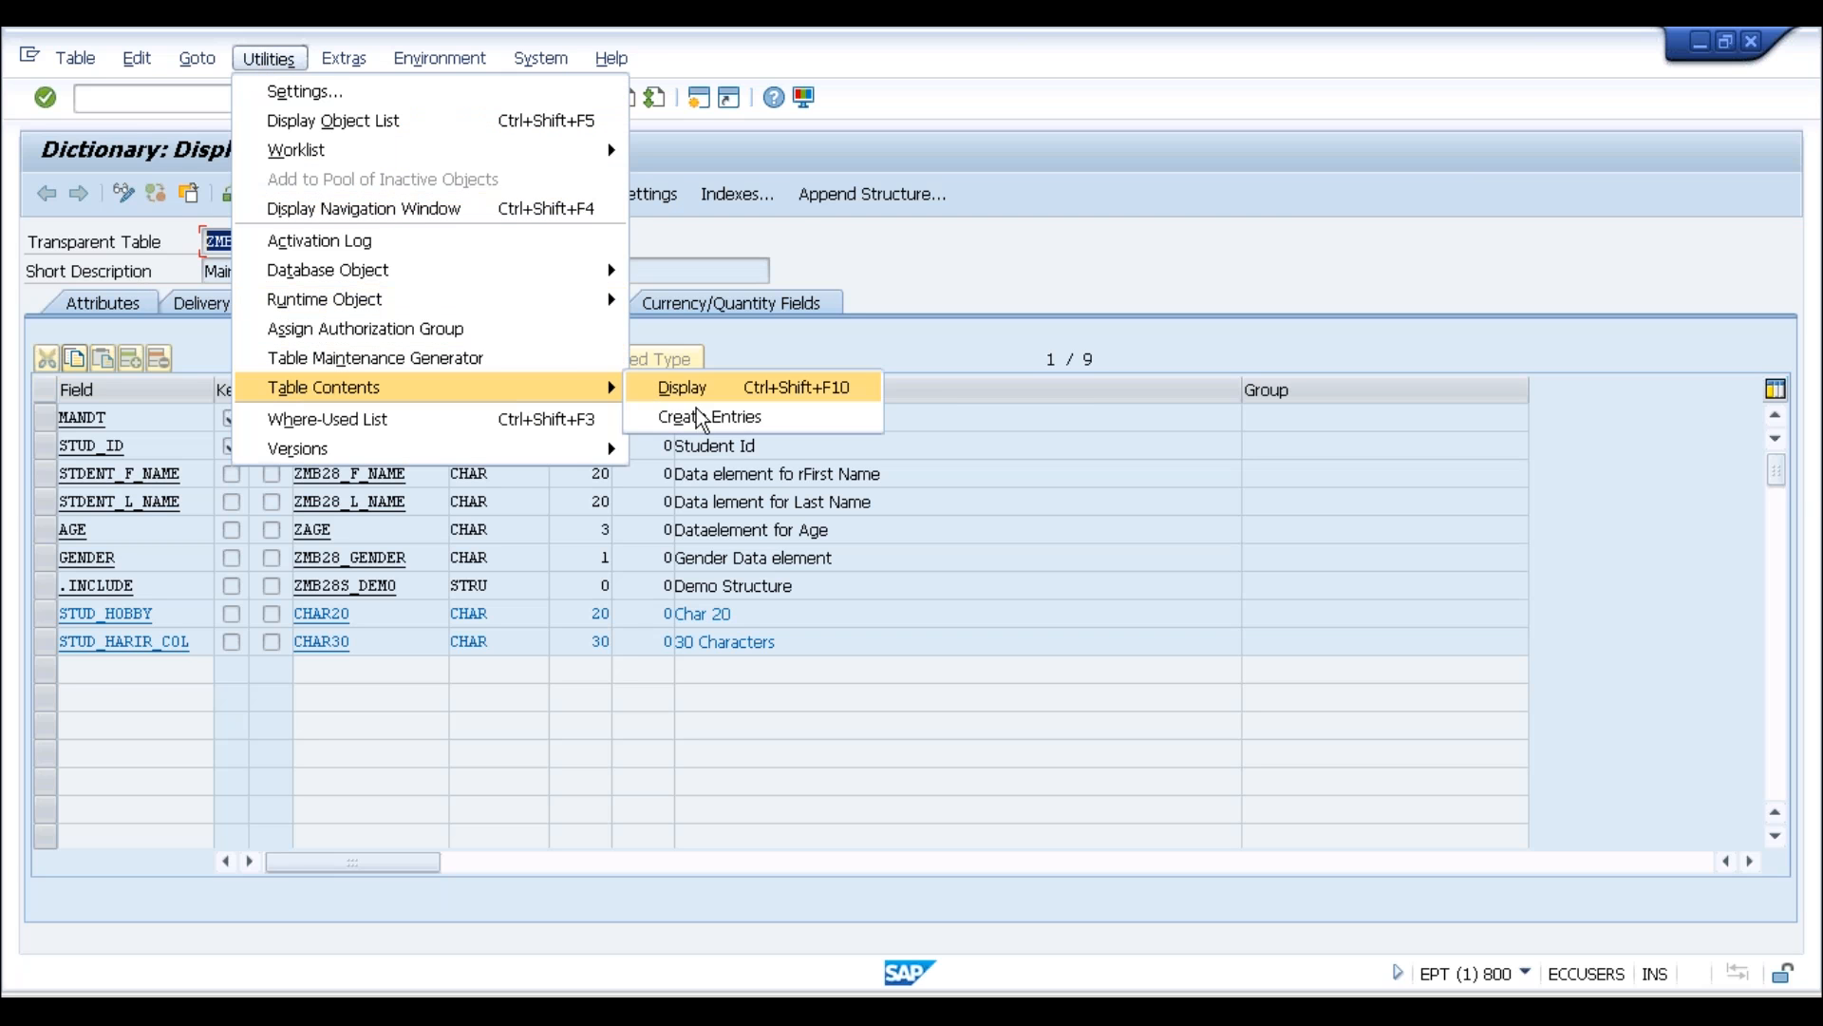
pyautogui.click(700, 415)
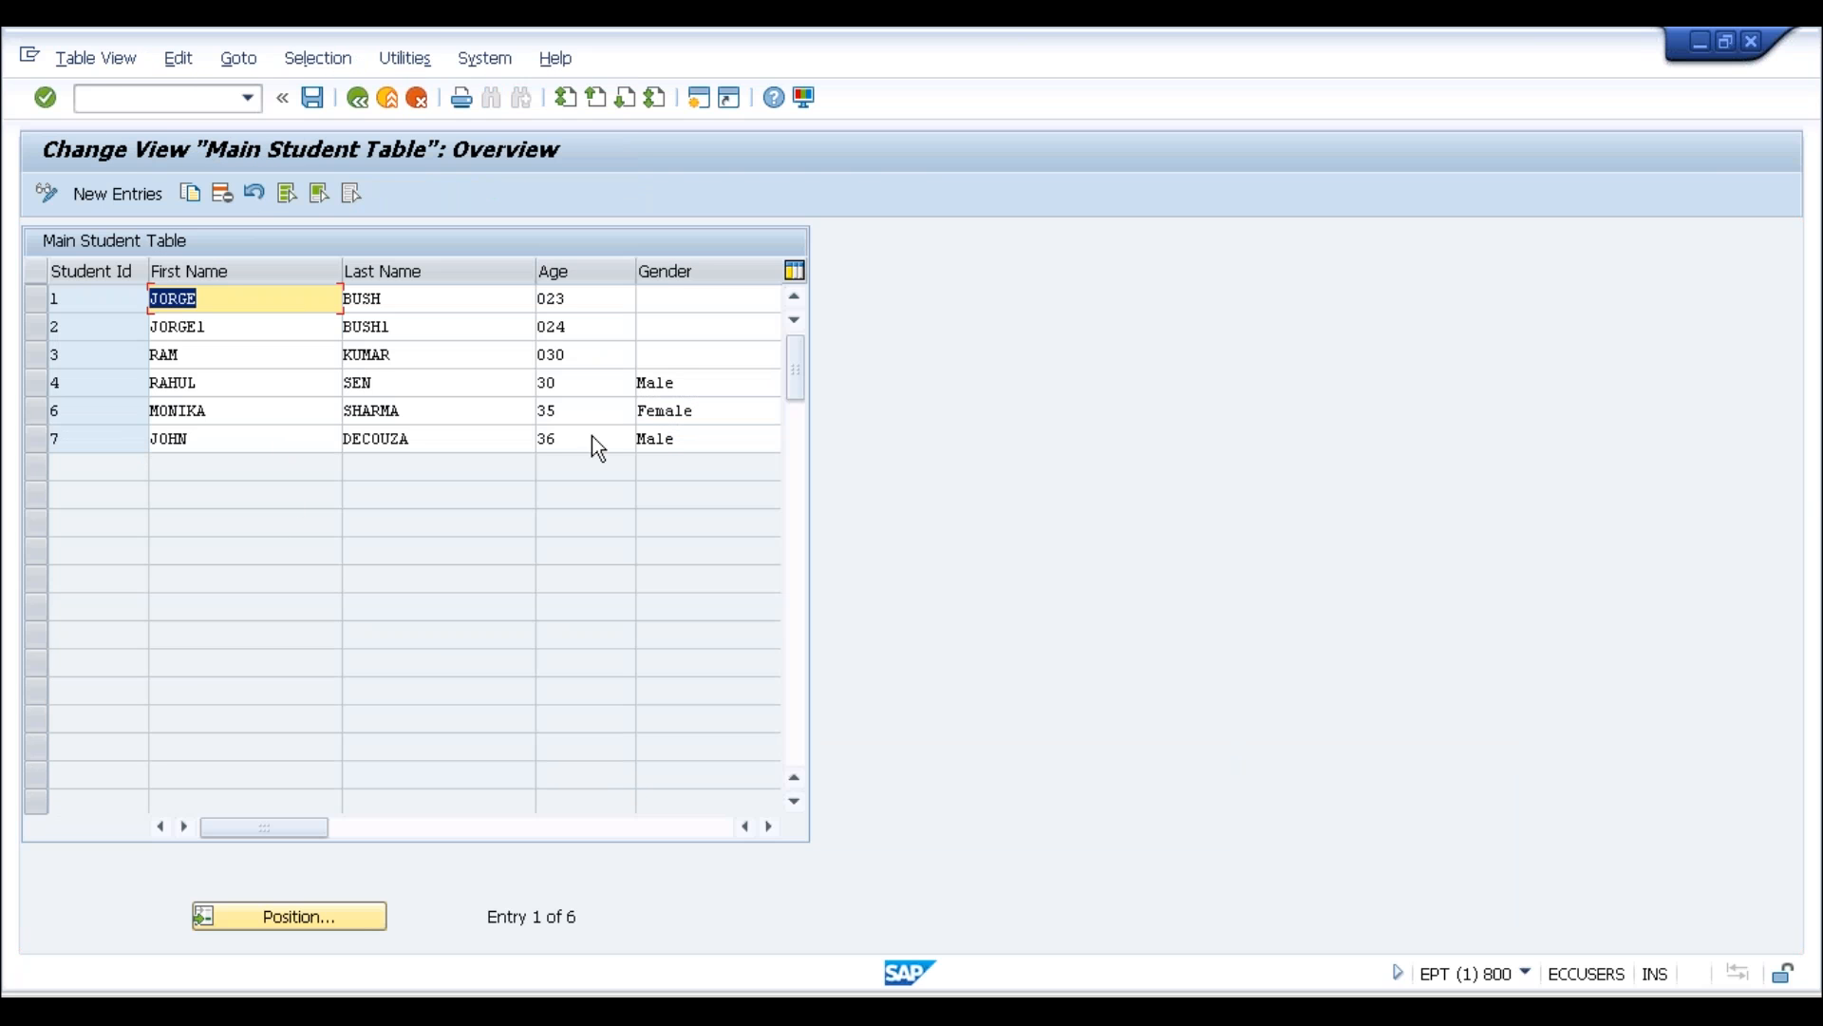
pyautogui.click(357, 97)
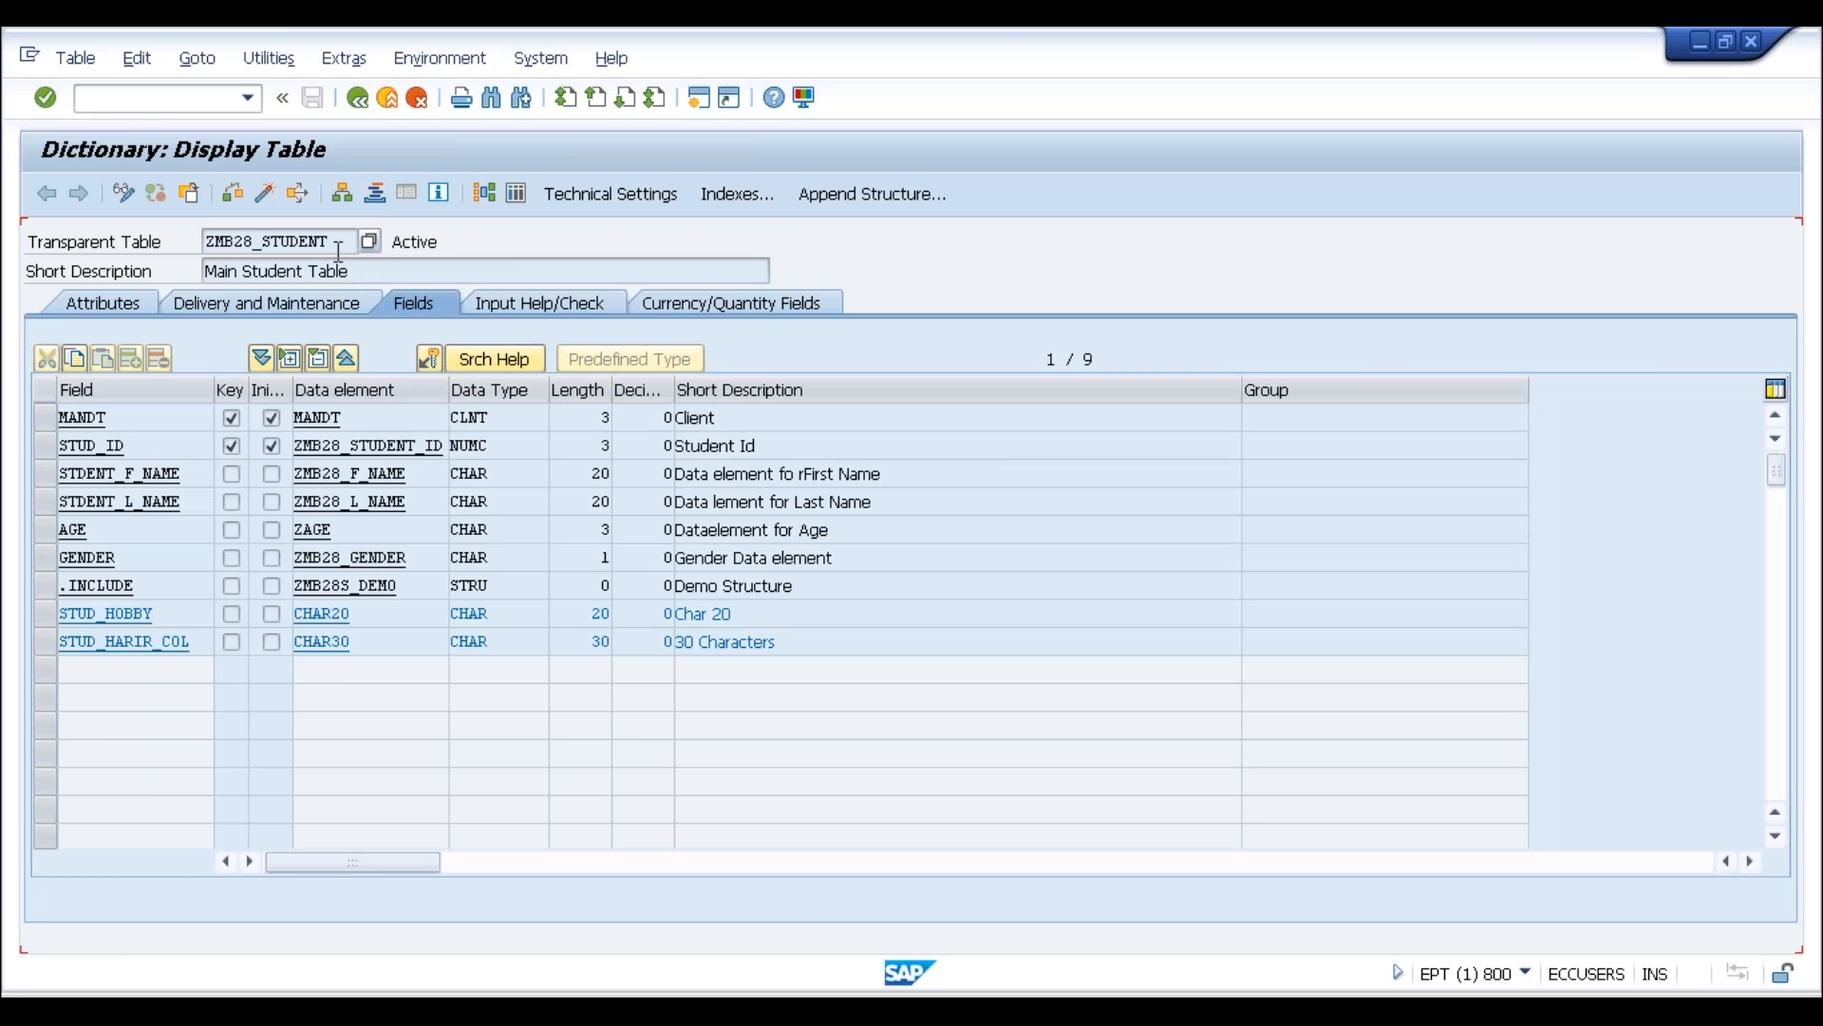
pyautogui.moveTo(337, 243); pyautogui.dragTo(205, 243)
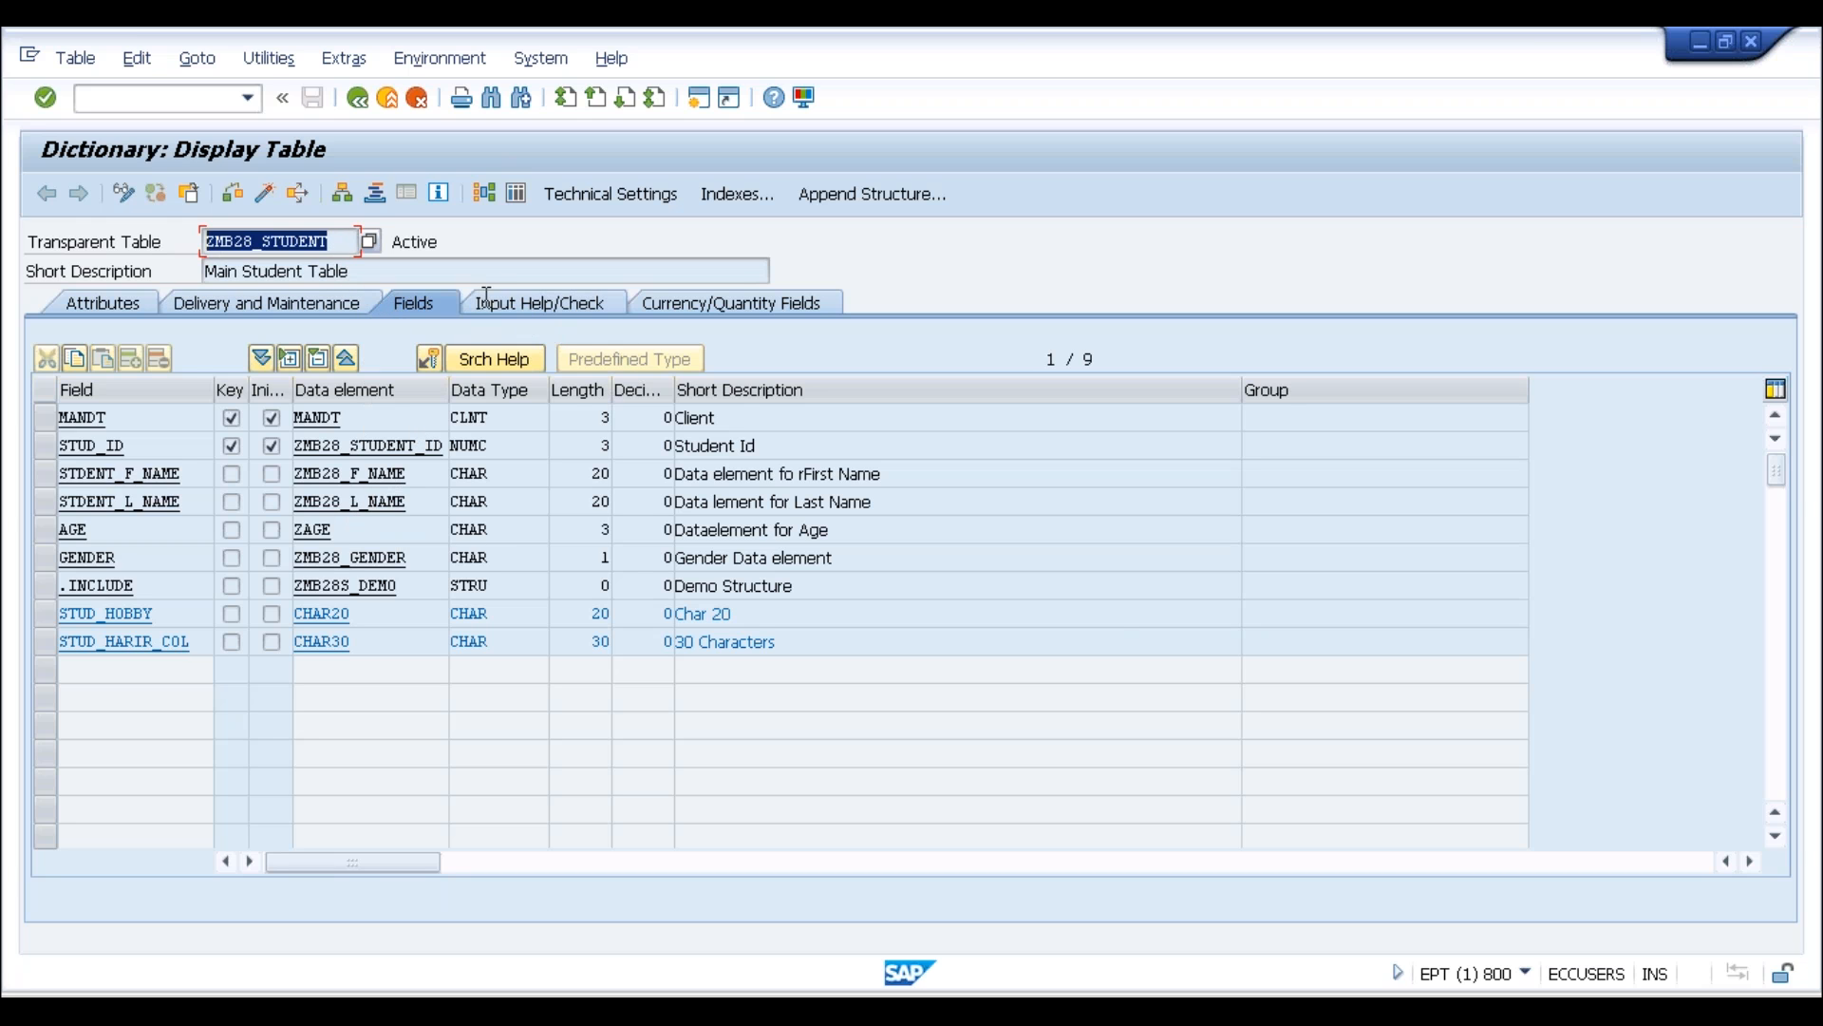
pyautogui.click(564, 310)
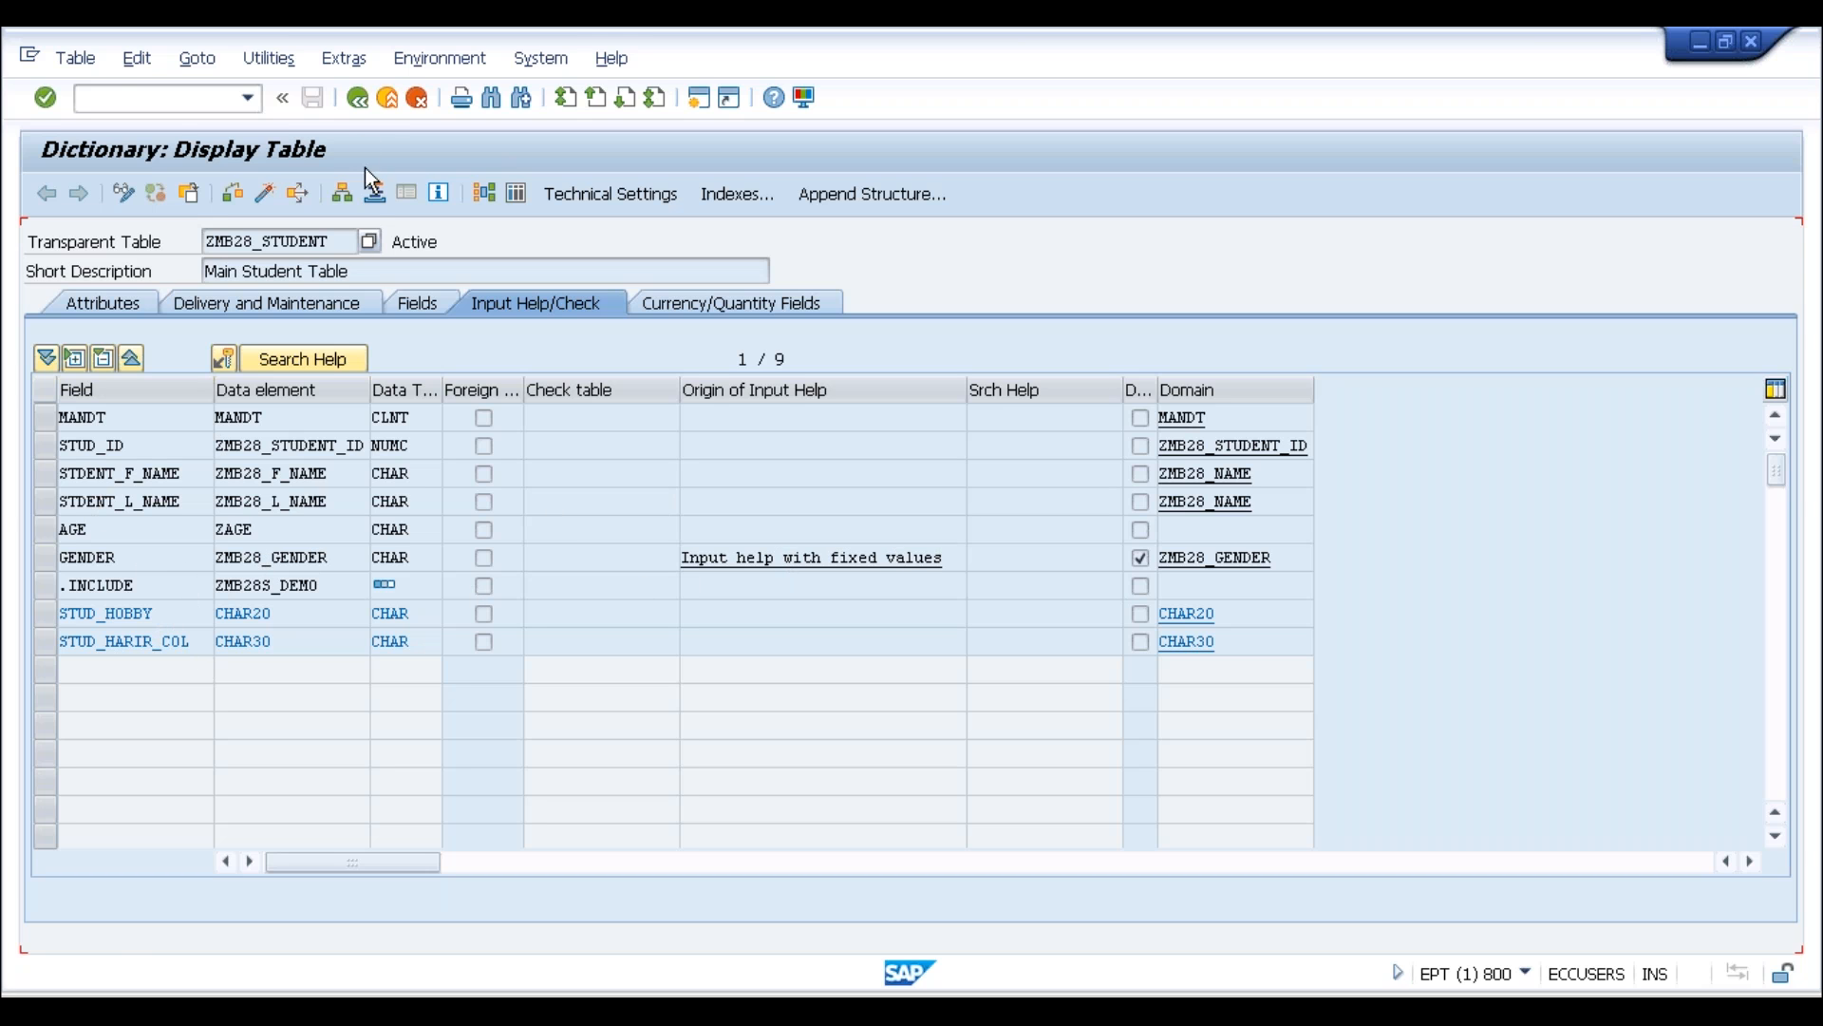
# Return to the ABAP Dictionary initial screen and display the definition of database table ZMB28_ST_MOB
pyautogui.click(357, 97)
pyautogui.hotkey('shift', 'Home')
pyautogui.press('BackSpace')
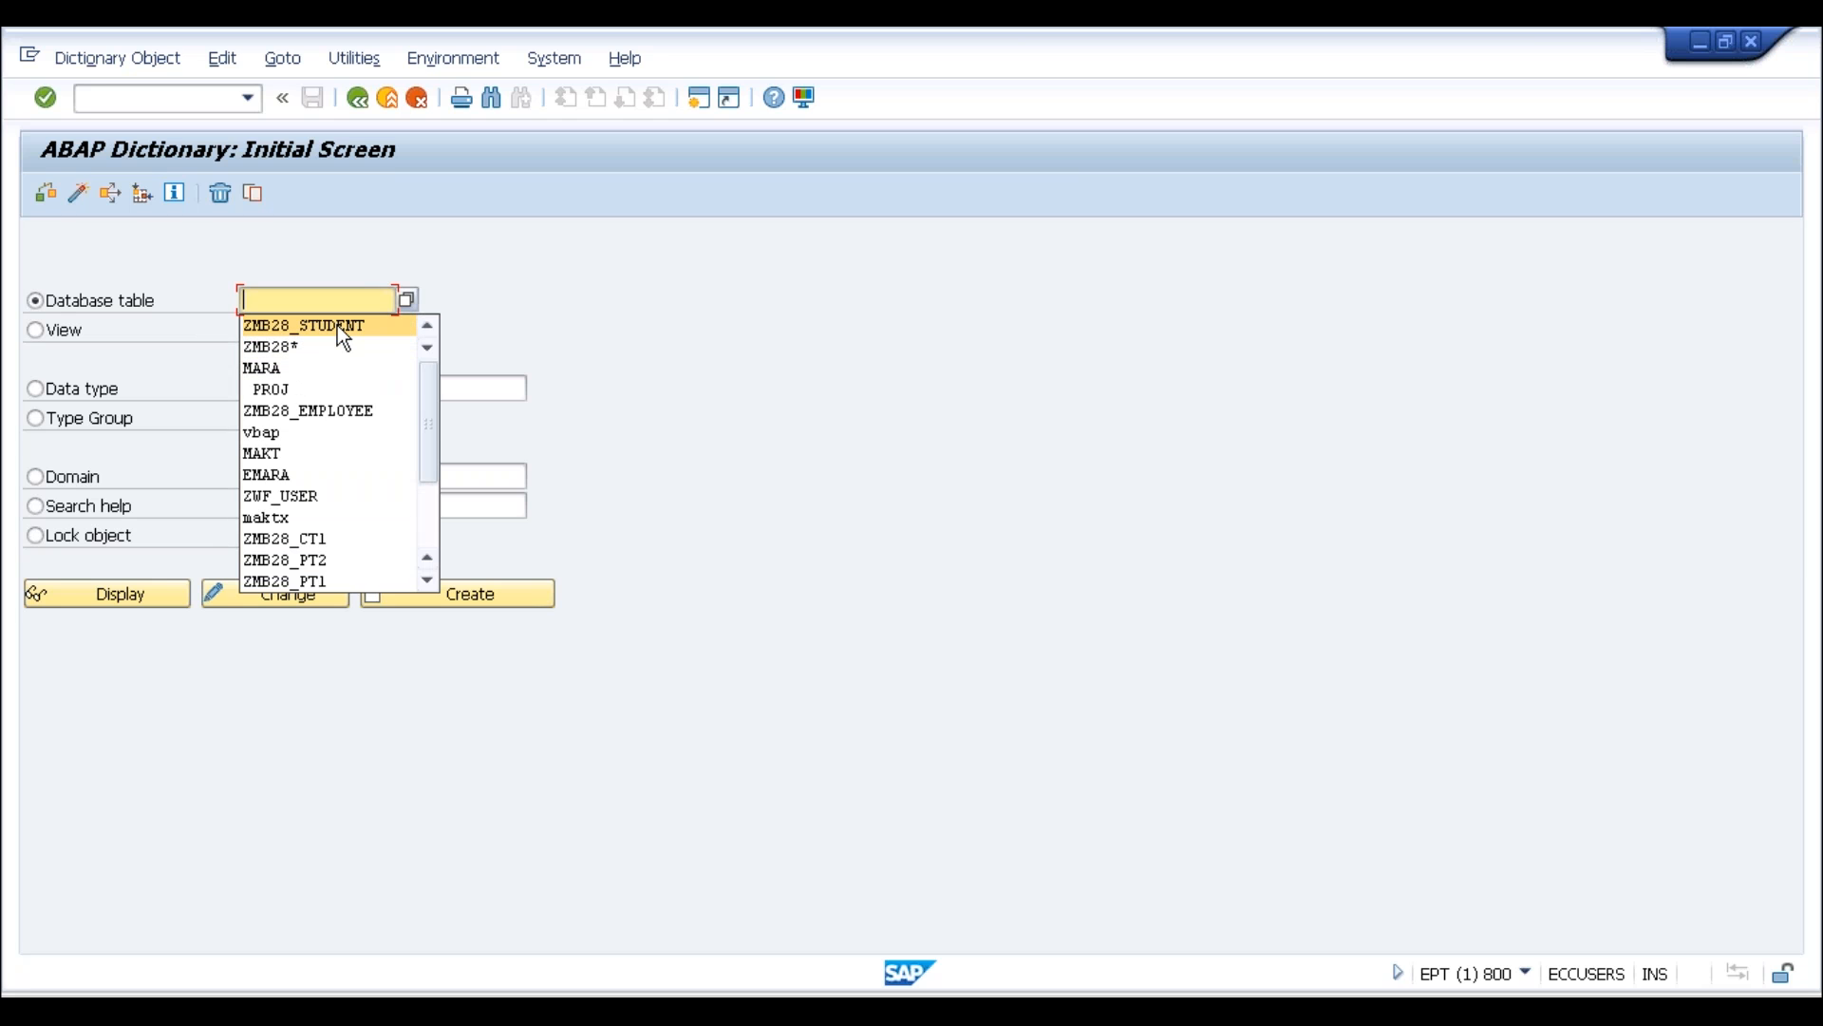
pyautogui.scroll(-3, 338, 325)
pyautogui.click(318, 473)
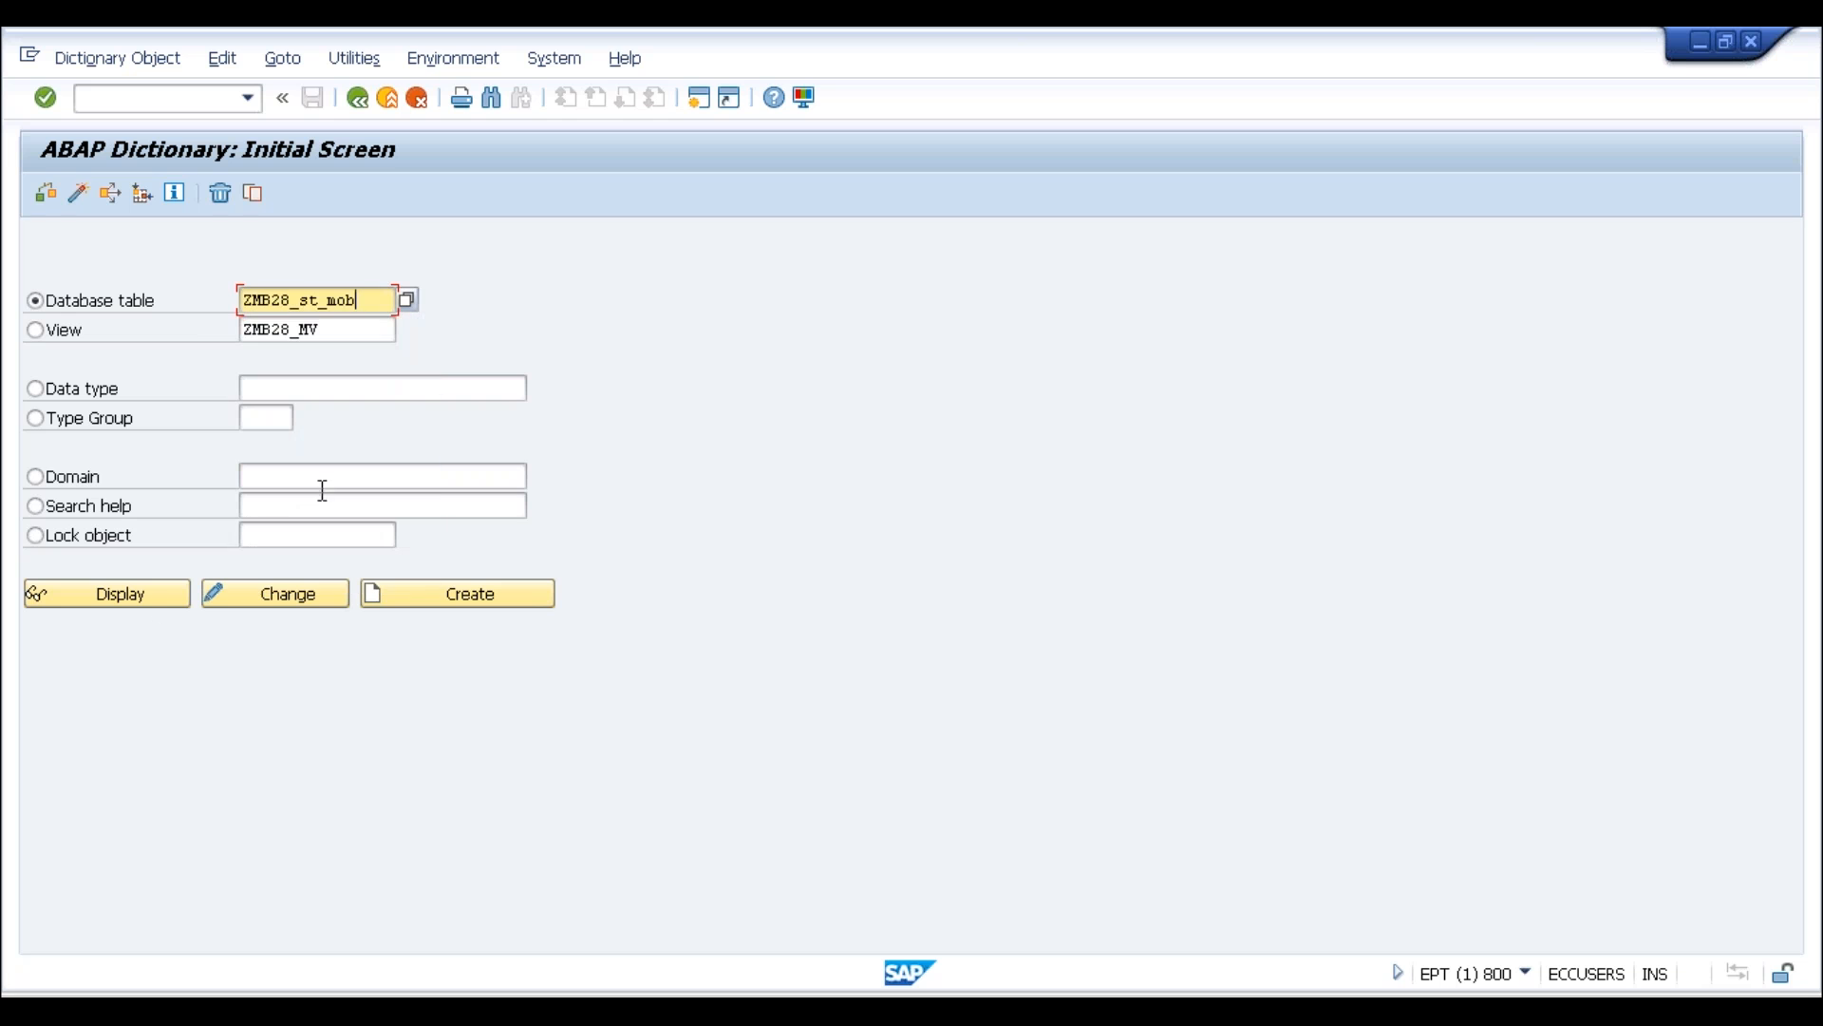
pyautogui.click(142, 595)
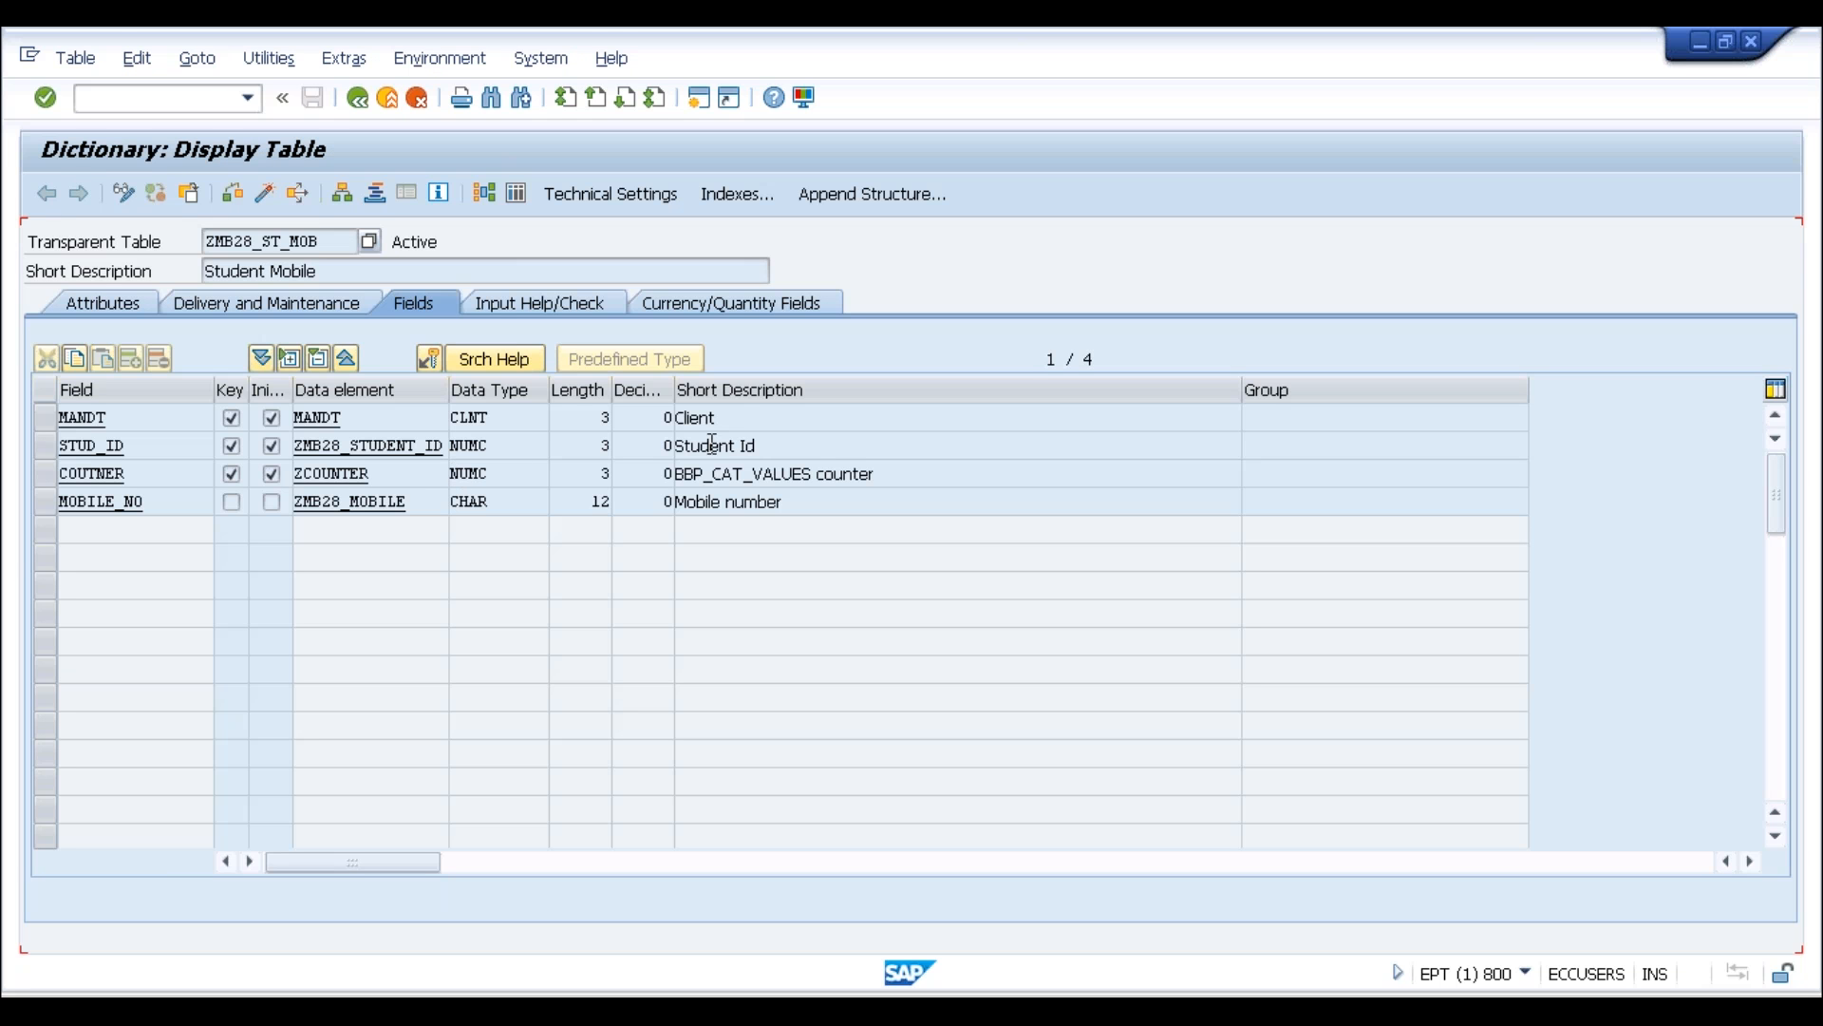
# Examine the input help and check settings of ZMB28_ST_MOB, focusing on the foreign key and check table of field STUD_ID
pyautogui.click(559, 300)
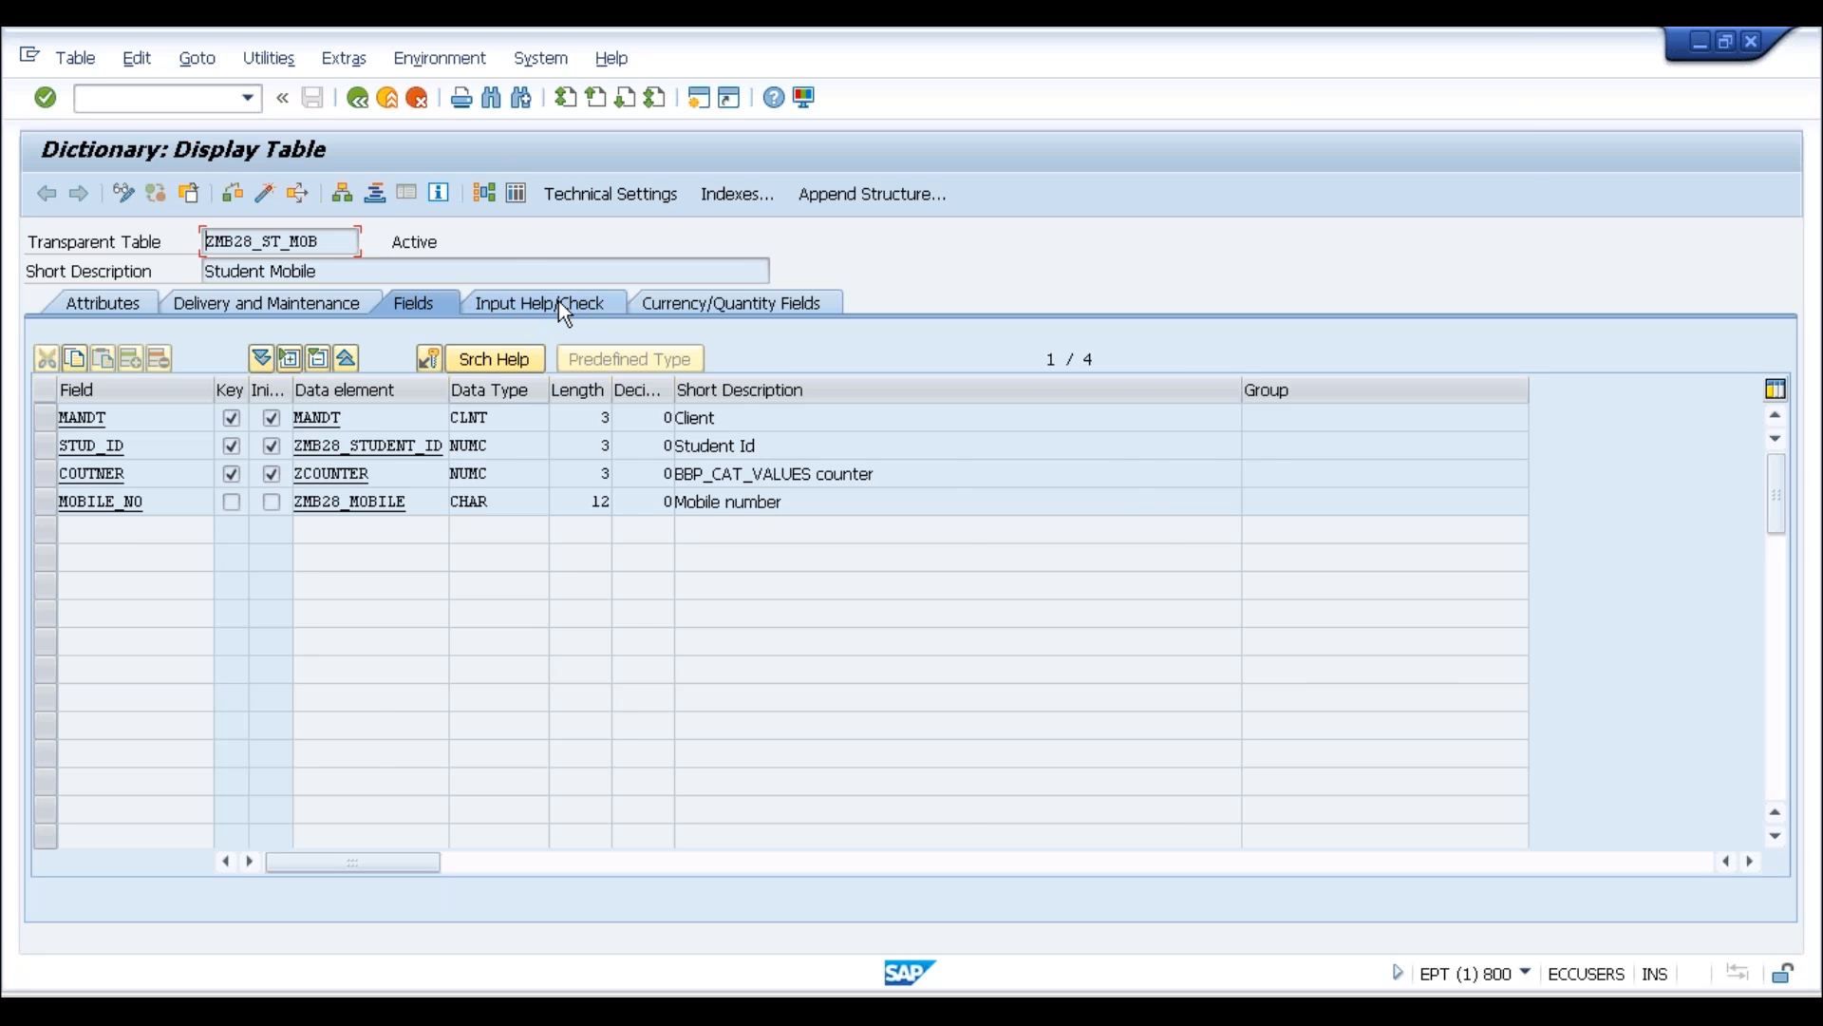
pyautogui.moveTo(673, 450); pyautogui.dragTo(511, 465)
pyautogui.moveTo(671, 447); pyautogui.dragTo(528, 464)
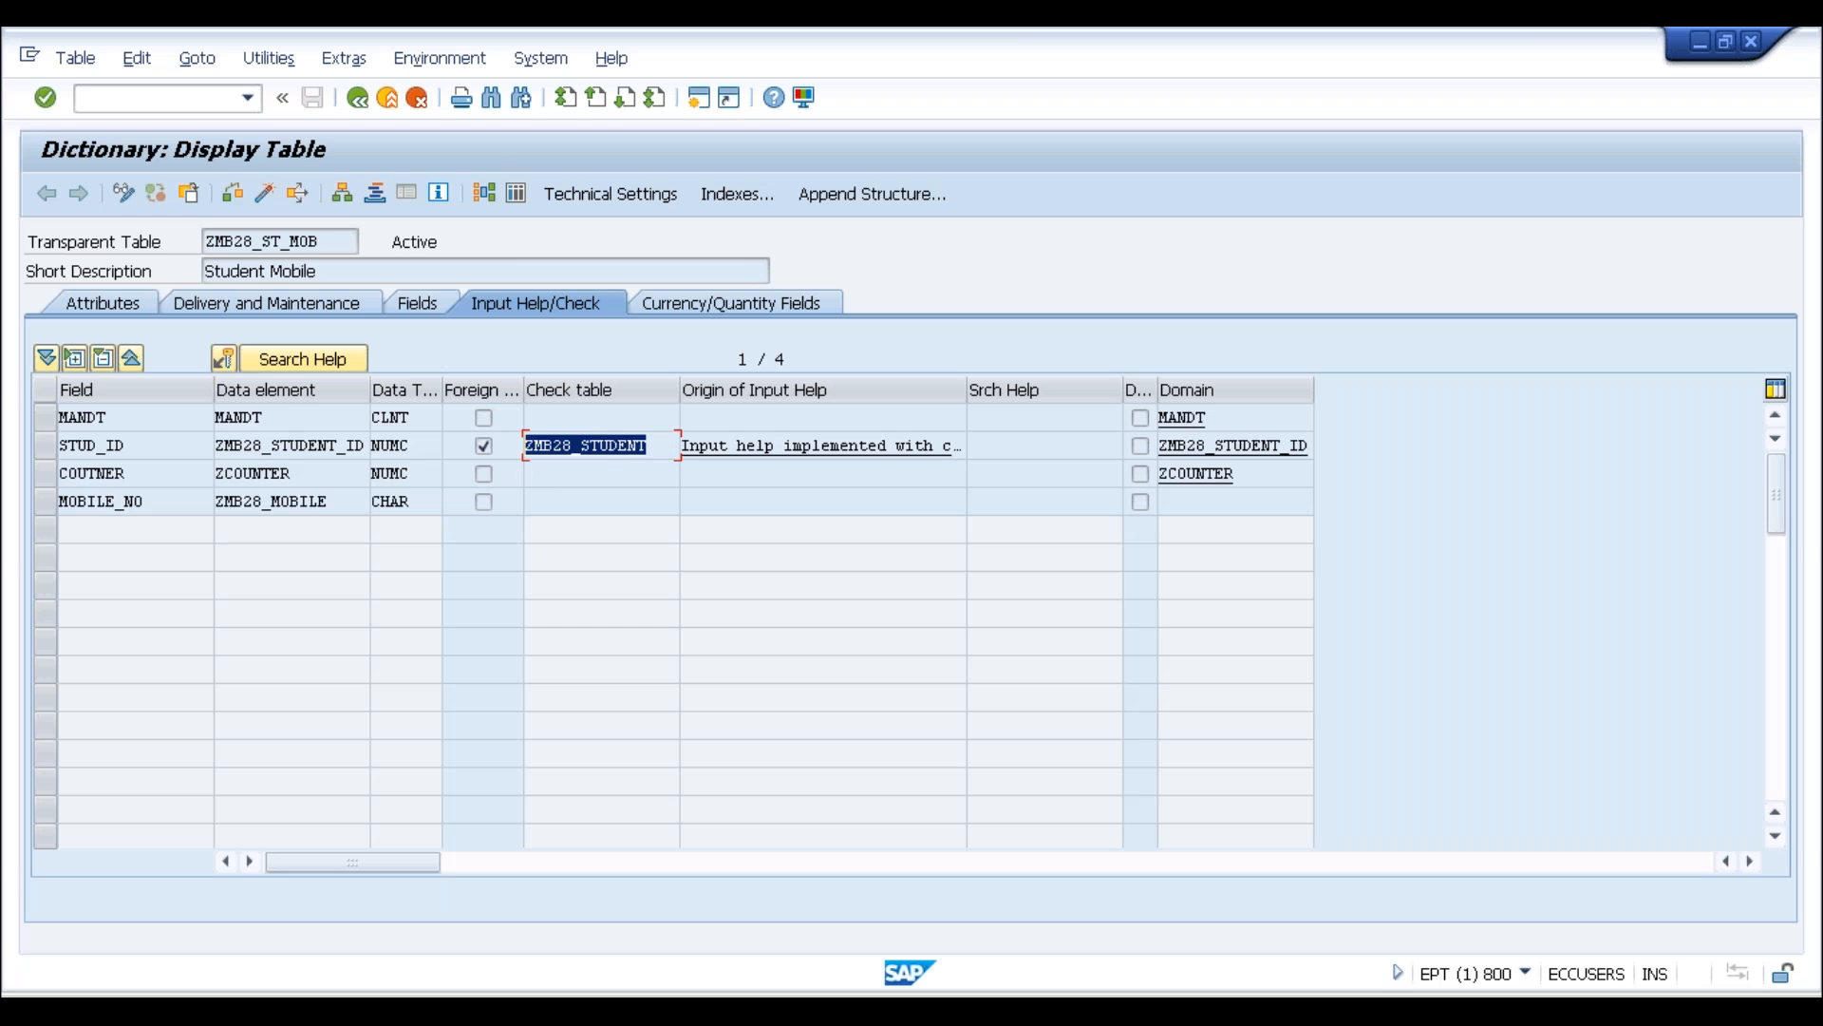
pyautogui.moveTo(662, 450); pyautogui.dragTo(528, 448)
pyautogui.moveTo(328, 244); pyautogui.dragTo(165, 218)
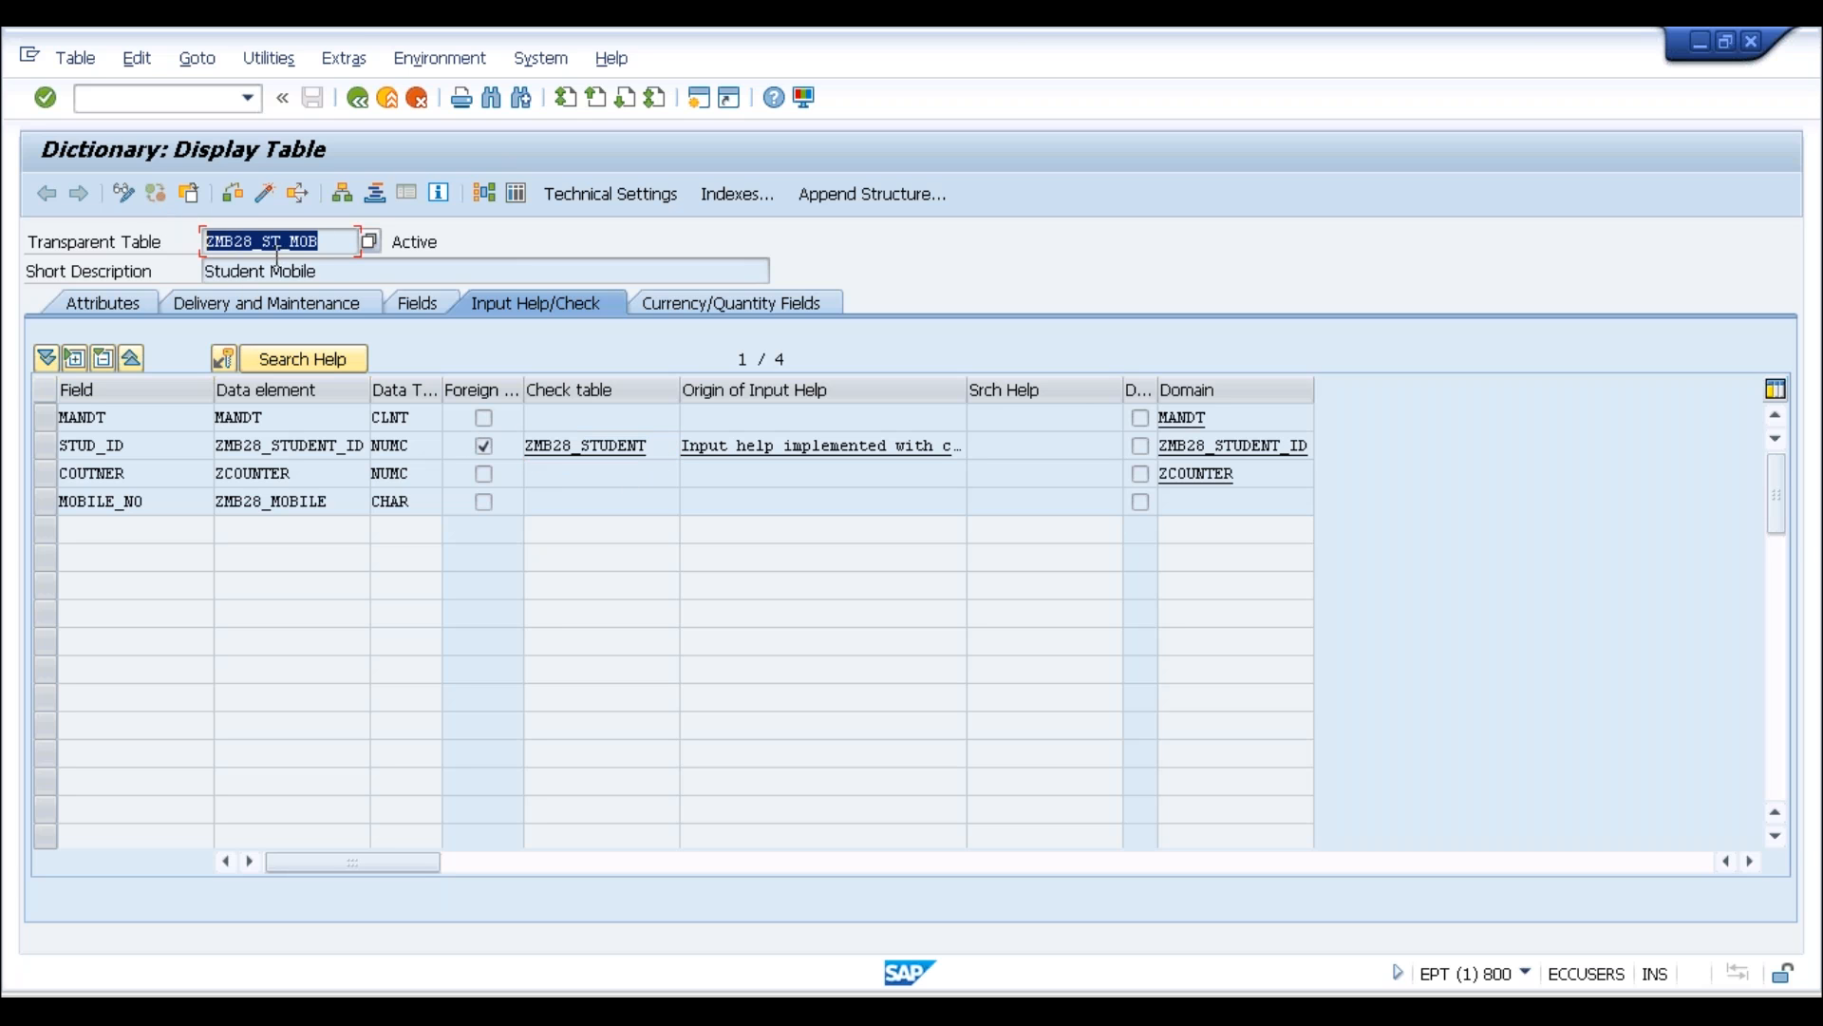
pyautogui.moveTo(331, 243); pyautogui.dragTo(156, 235)
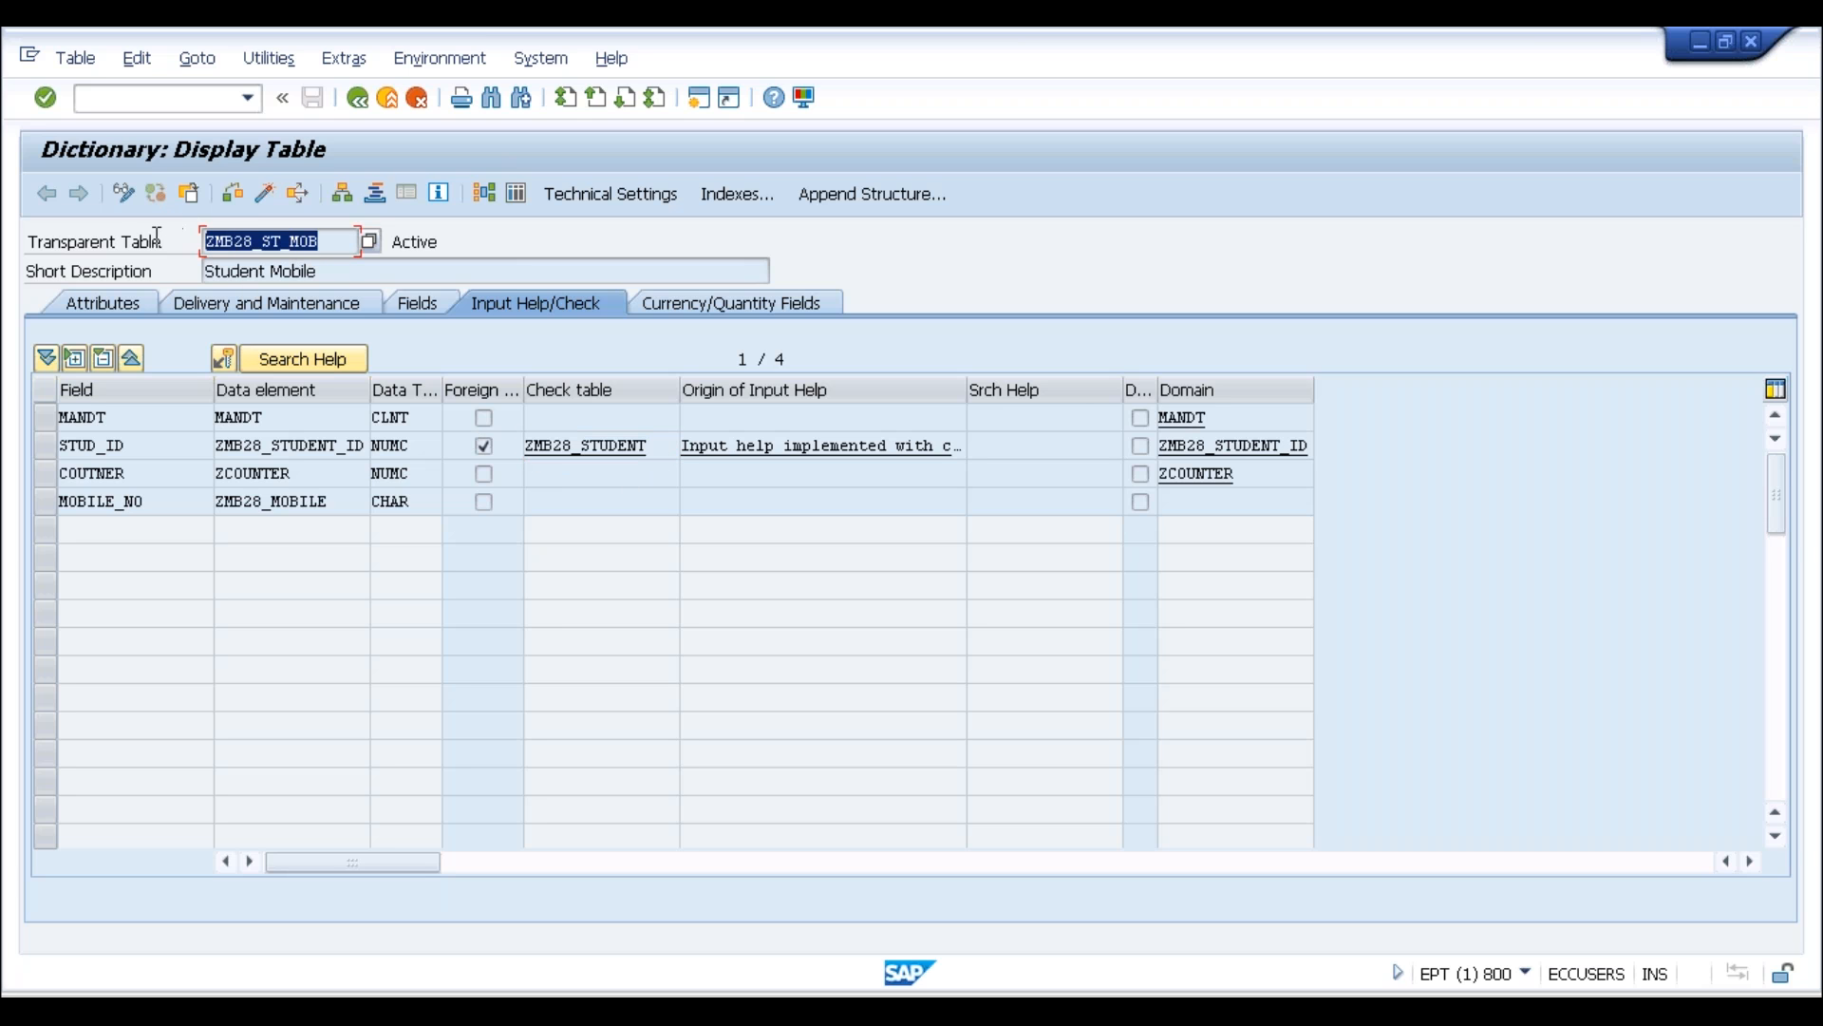
pyautogui.click(317, 446)
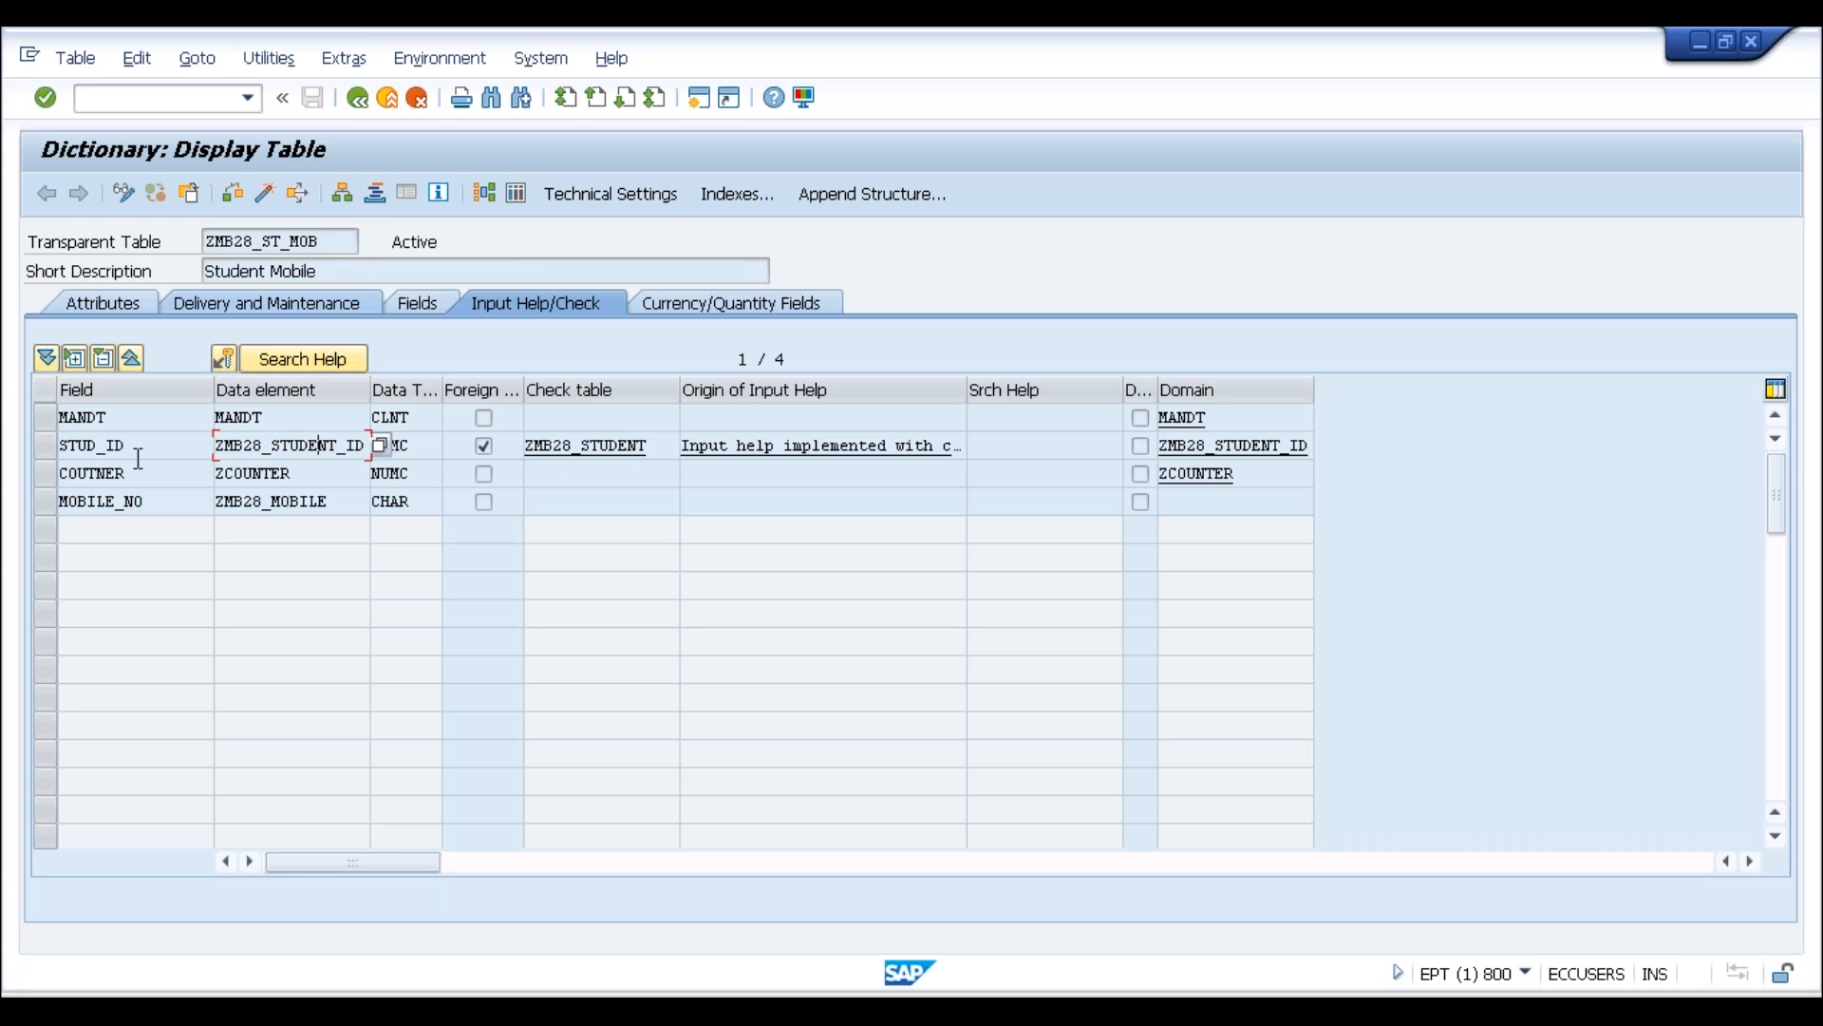
pyautogui.doubleClick(87, 446)
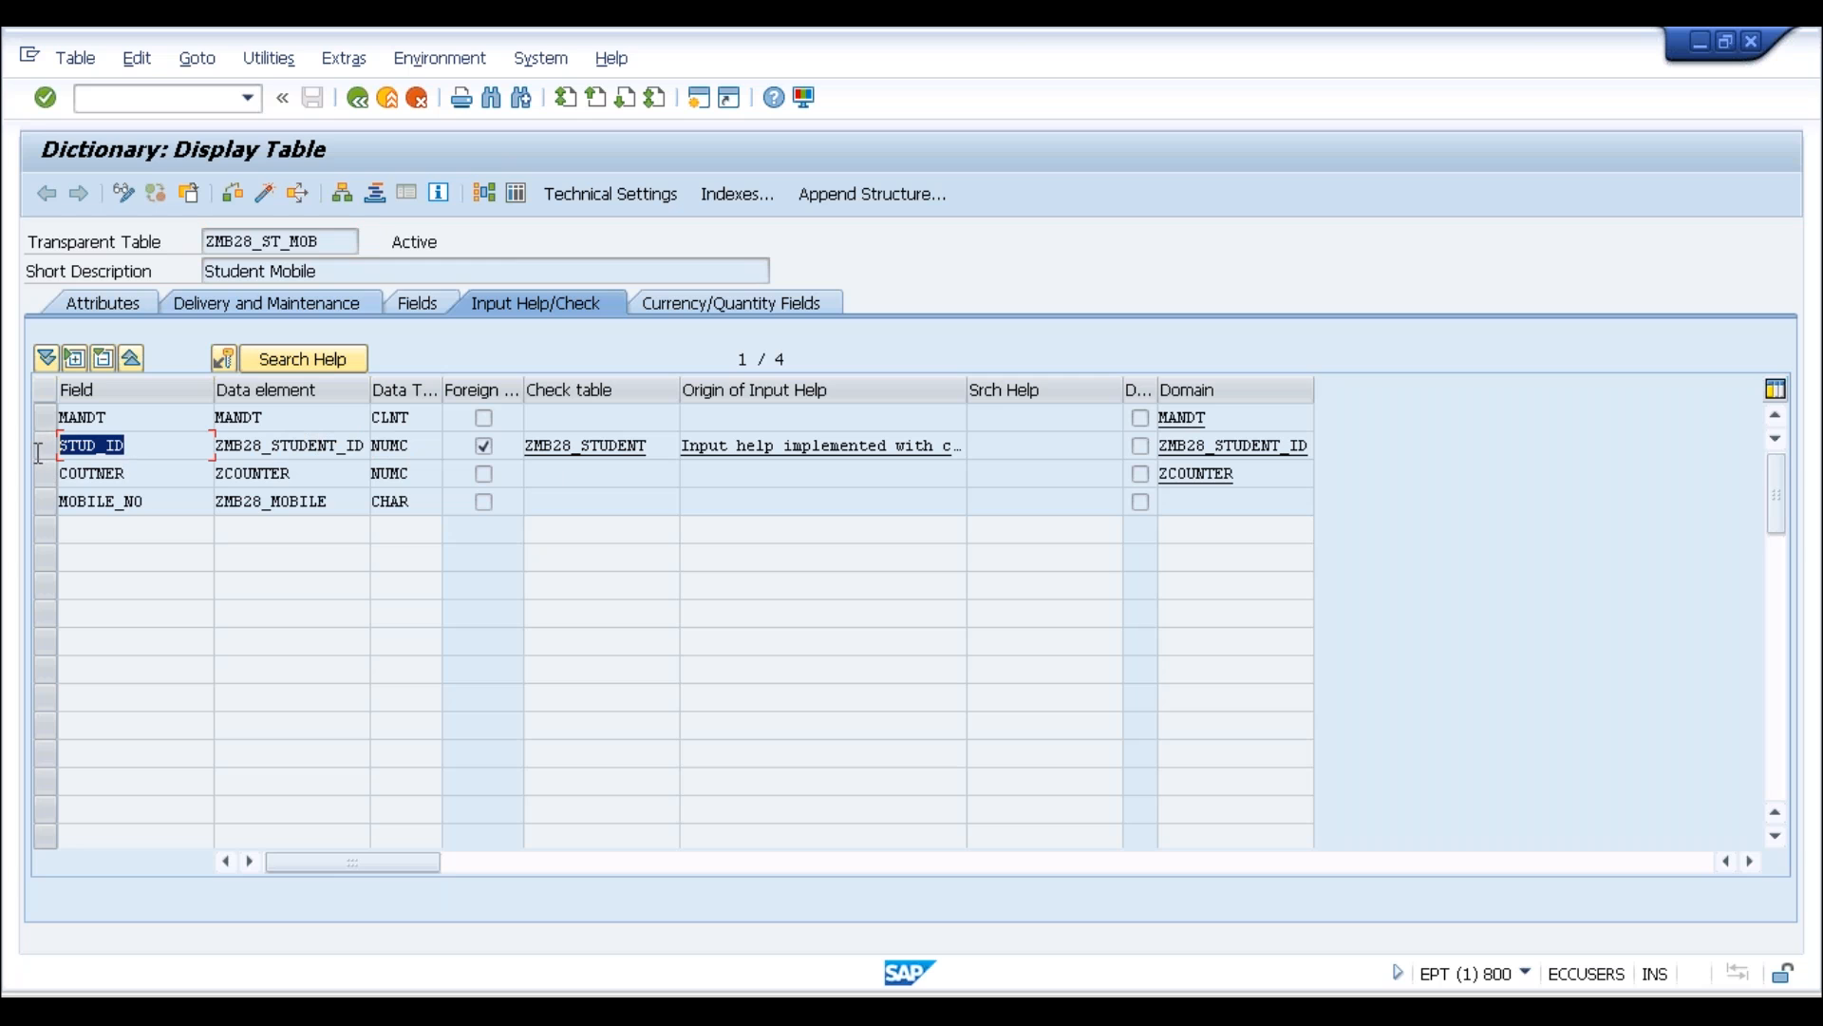
pyautogui.moveTo(649, 446); pyautogui.dragTo(505, 446)
pyautogui.moveTo(657, 449); pyautogui.dragTo(524, 447)
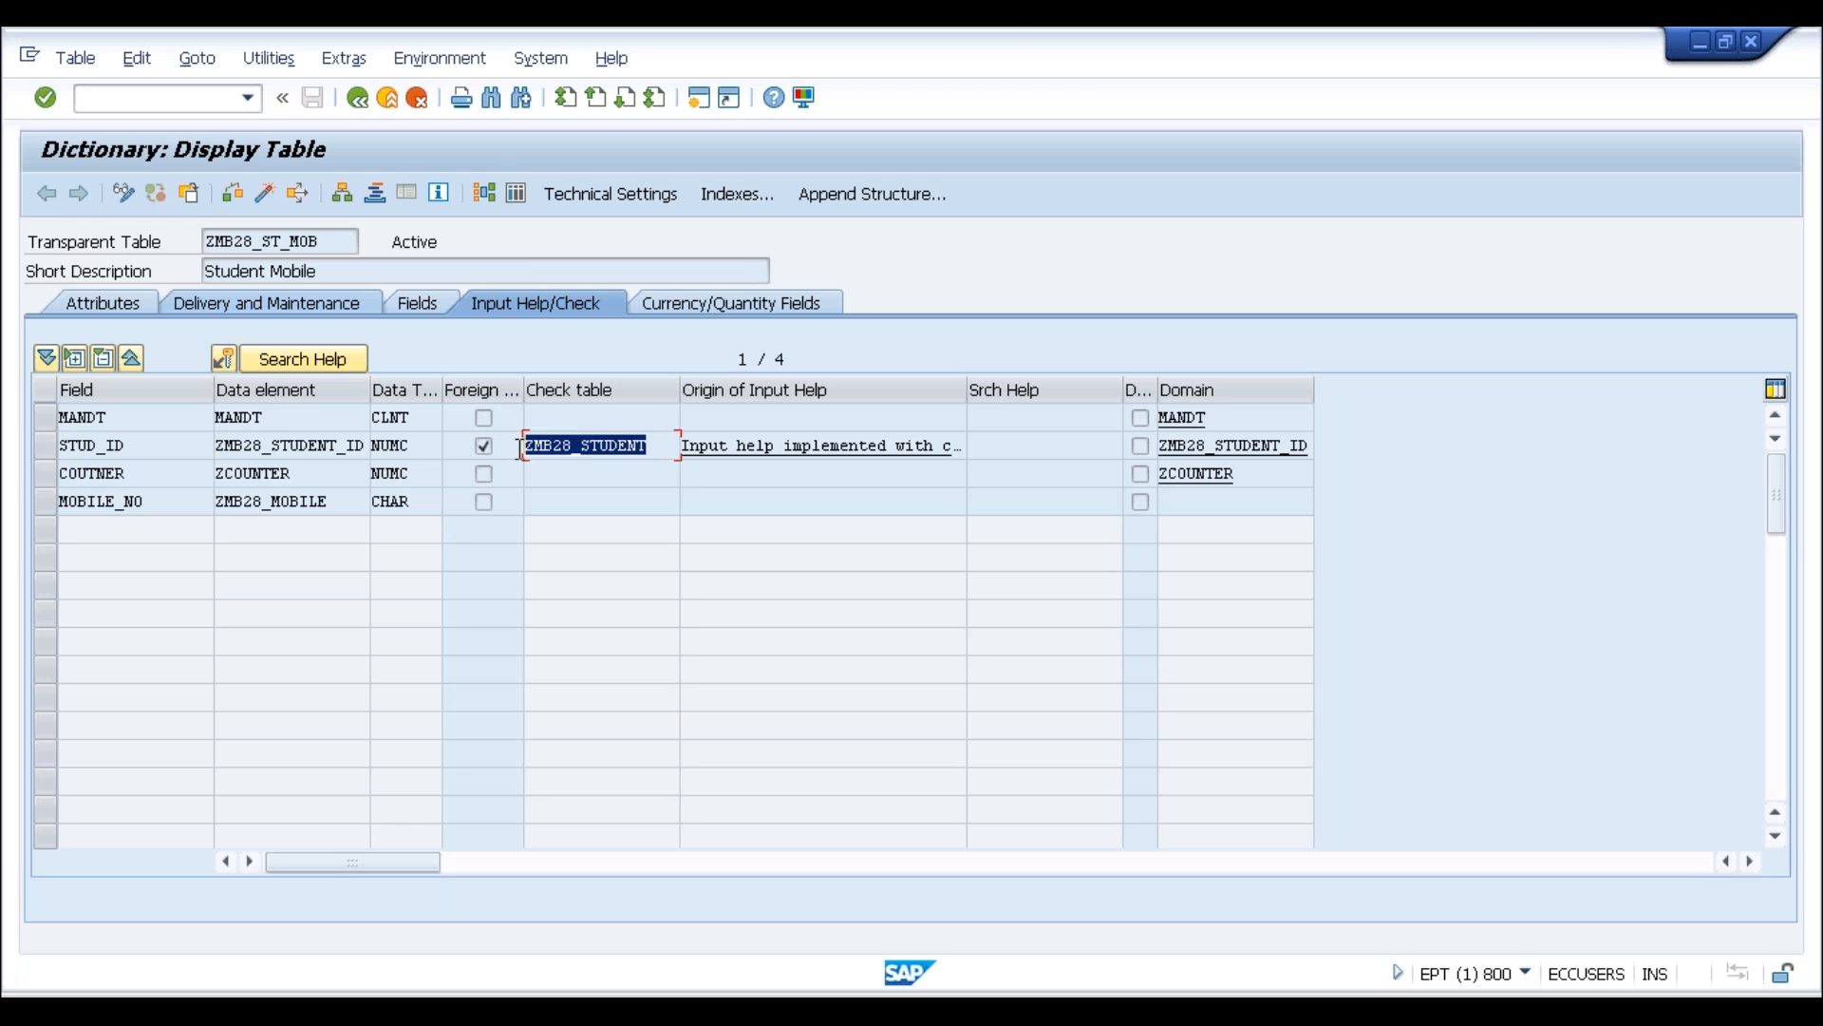
# Copy the table name ZMB28_ST_MOB from the table definition
pyautogui.click(619, 444)
pyautogui.moveTo(339, 240); pyautogui.dragTo(149, 270)
pyautogui.hotkey('ctrl', 'c')
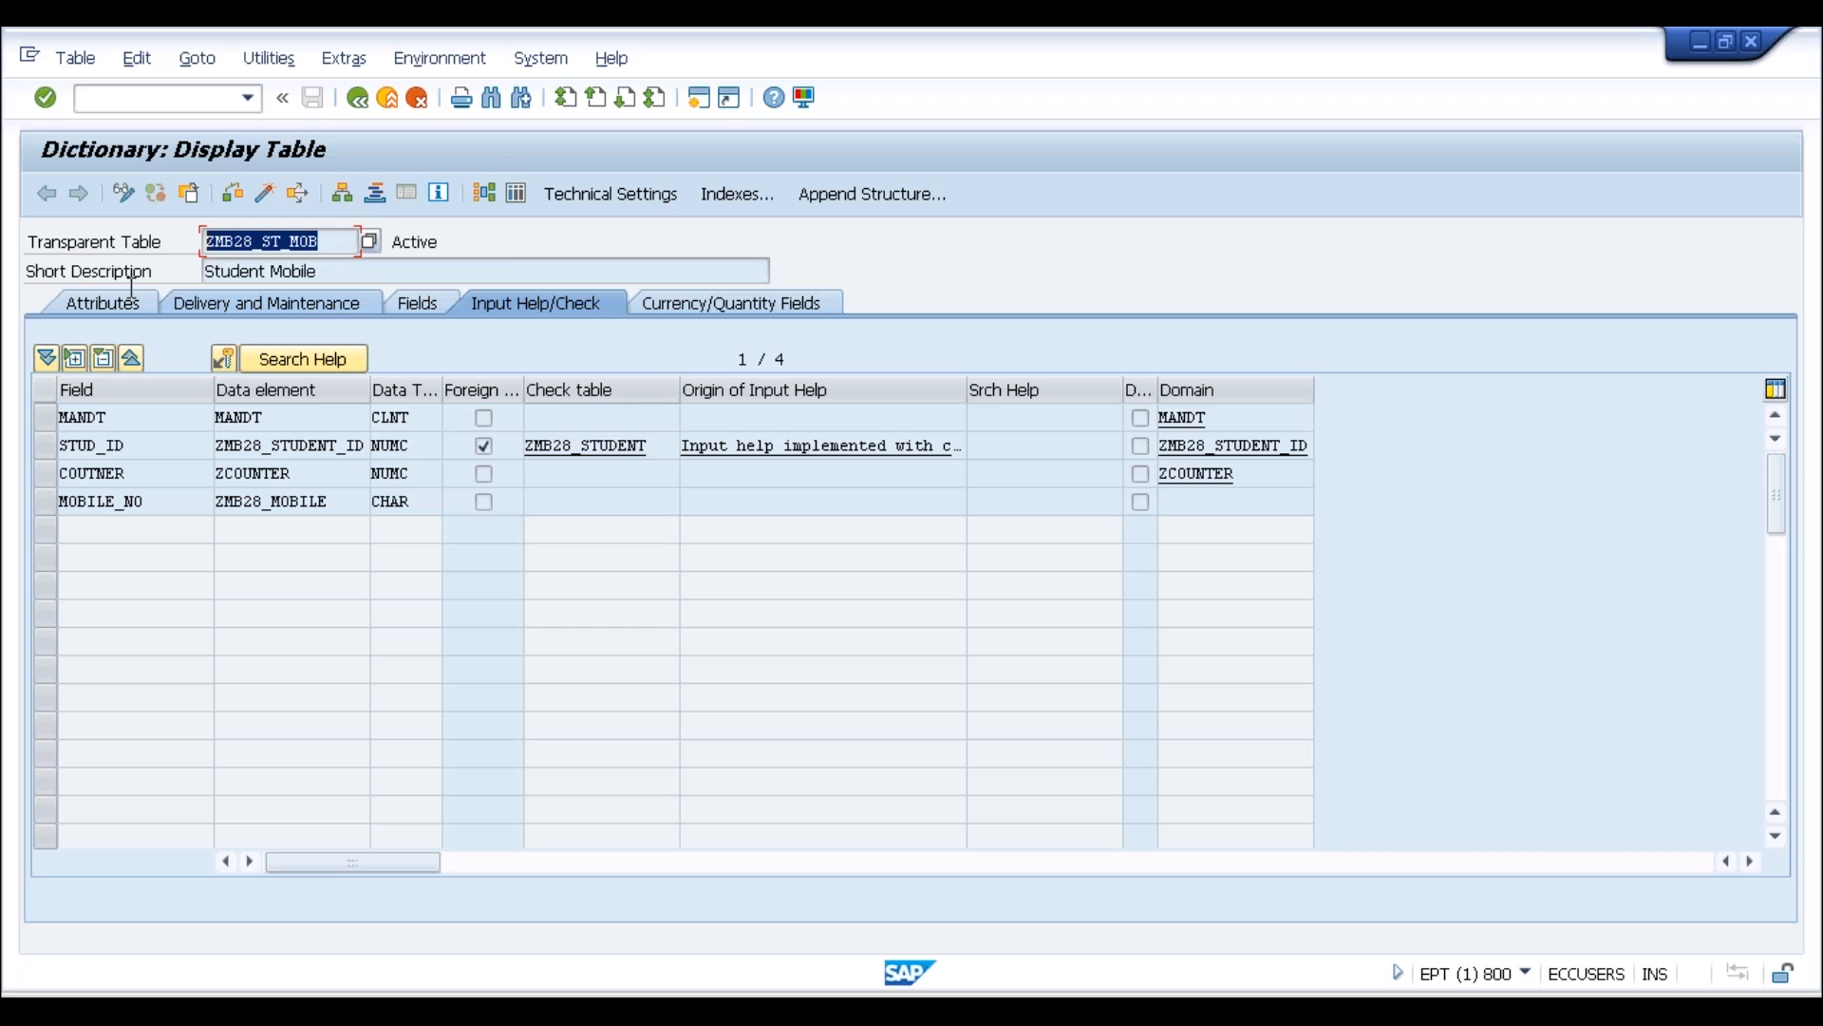
pyautogui.click(300, 251)
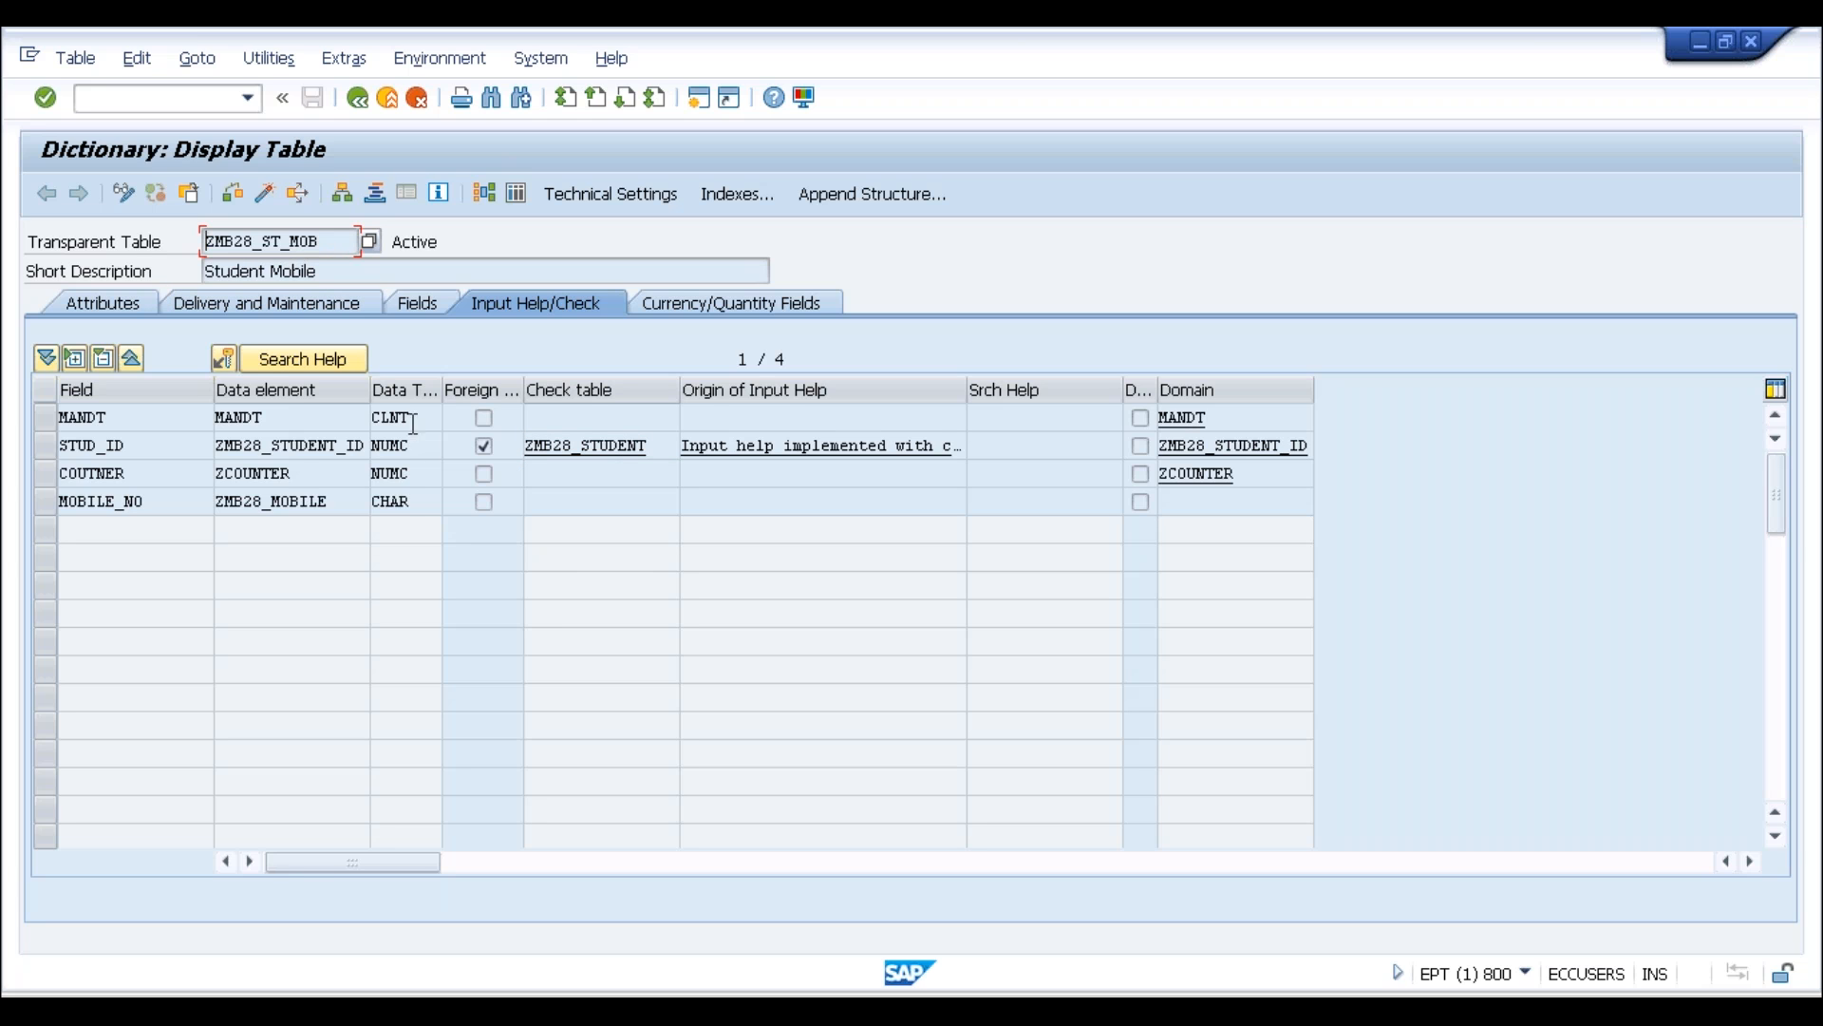
pyautogui.hotkey('alt', 'Tab')
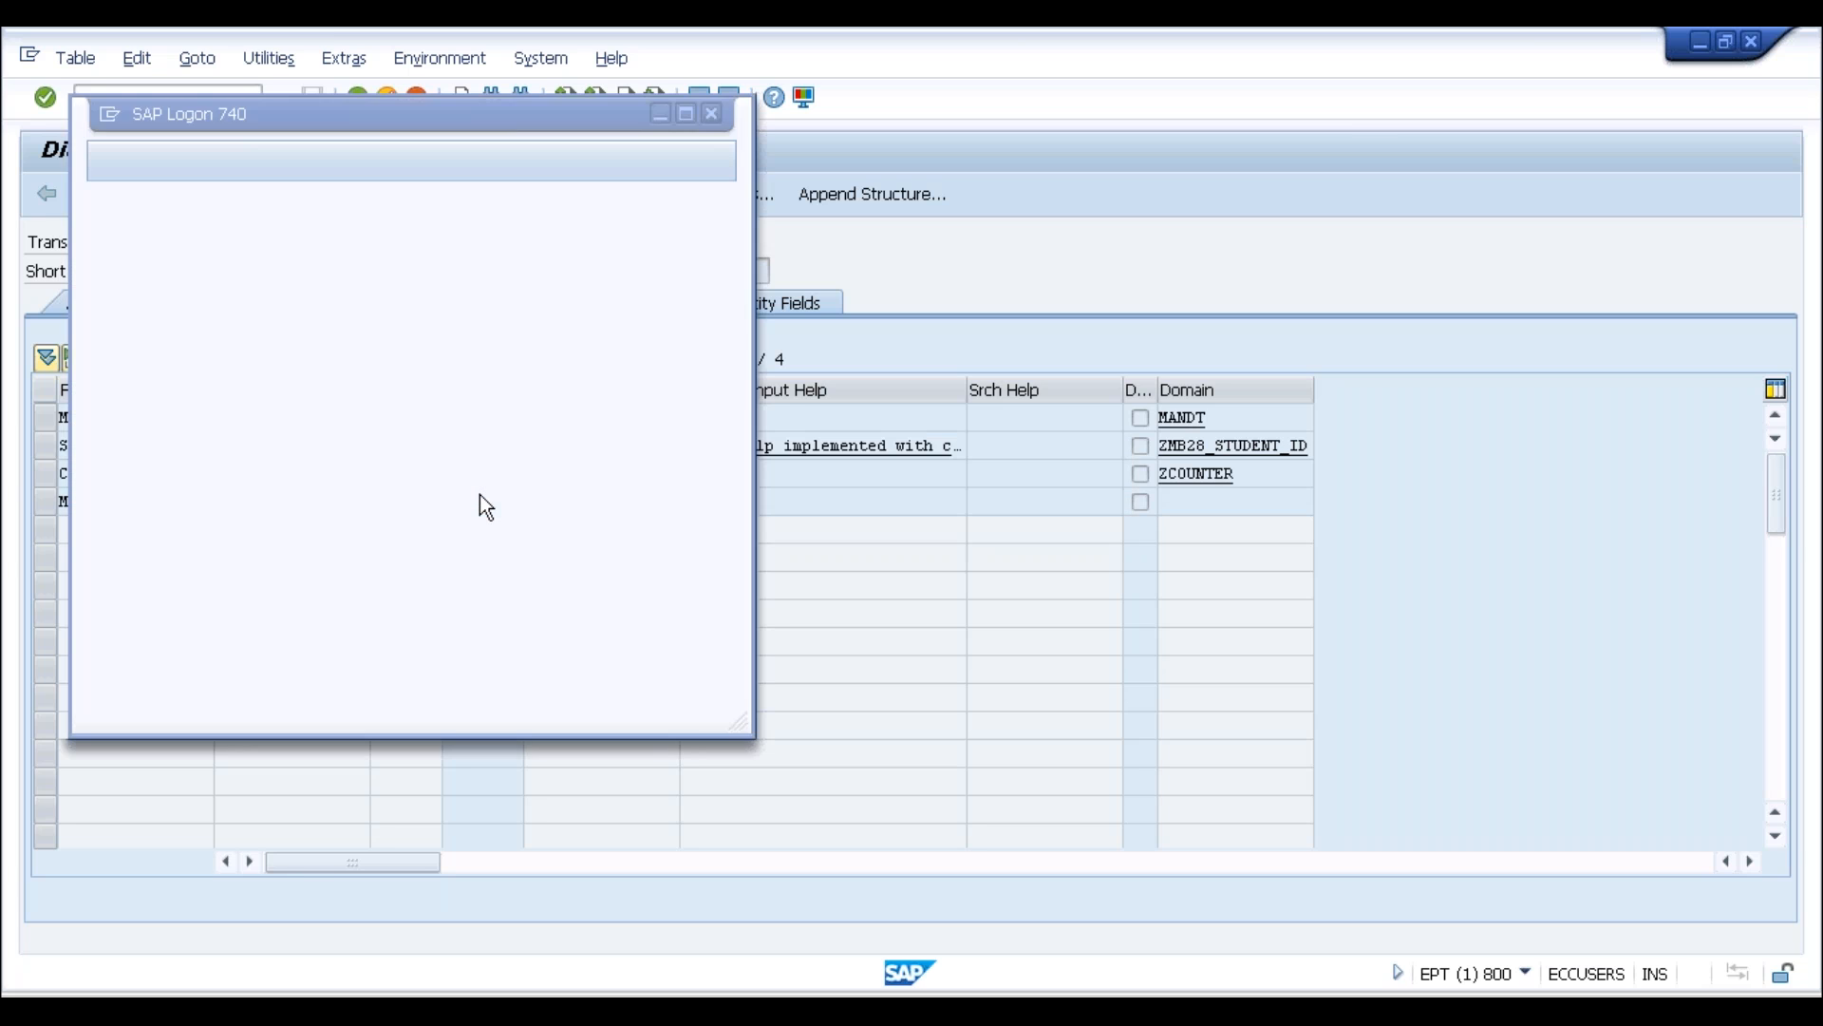
pyautogui.click(711, 113)
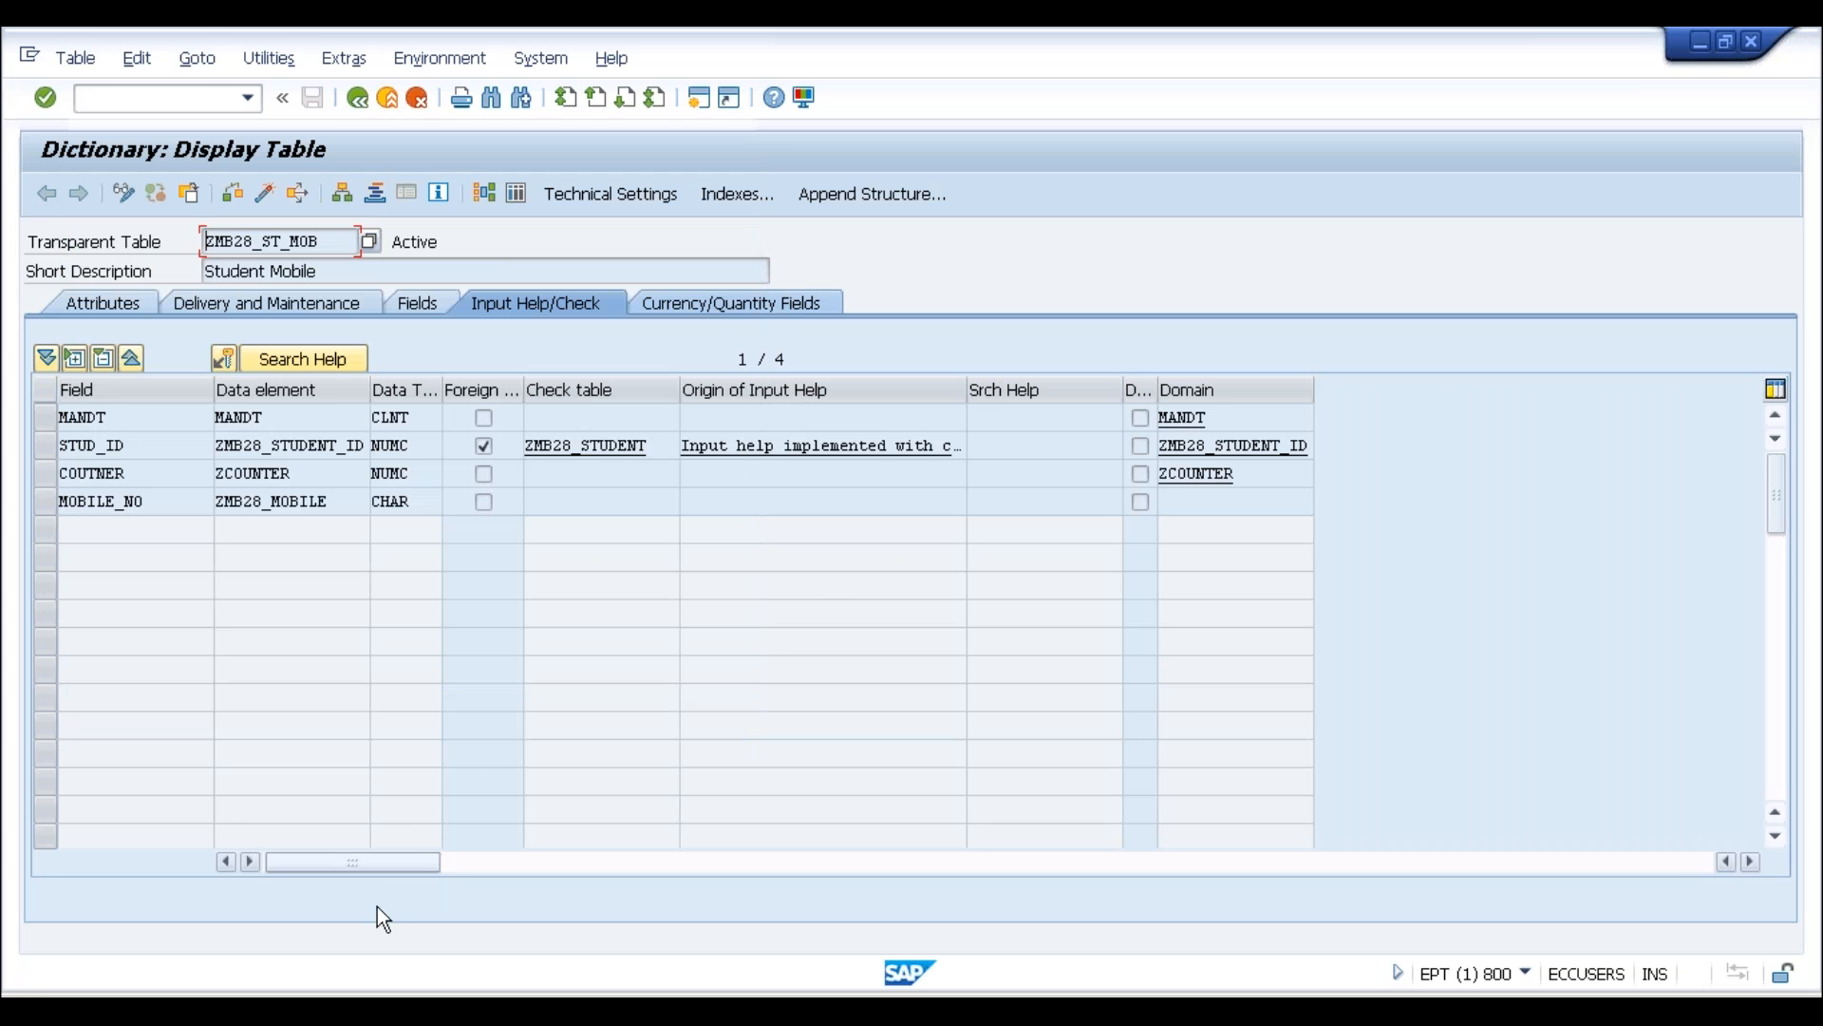
pyautogui.click(309, 965)
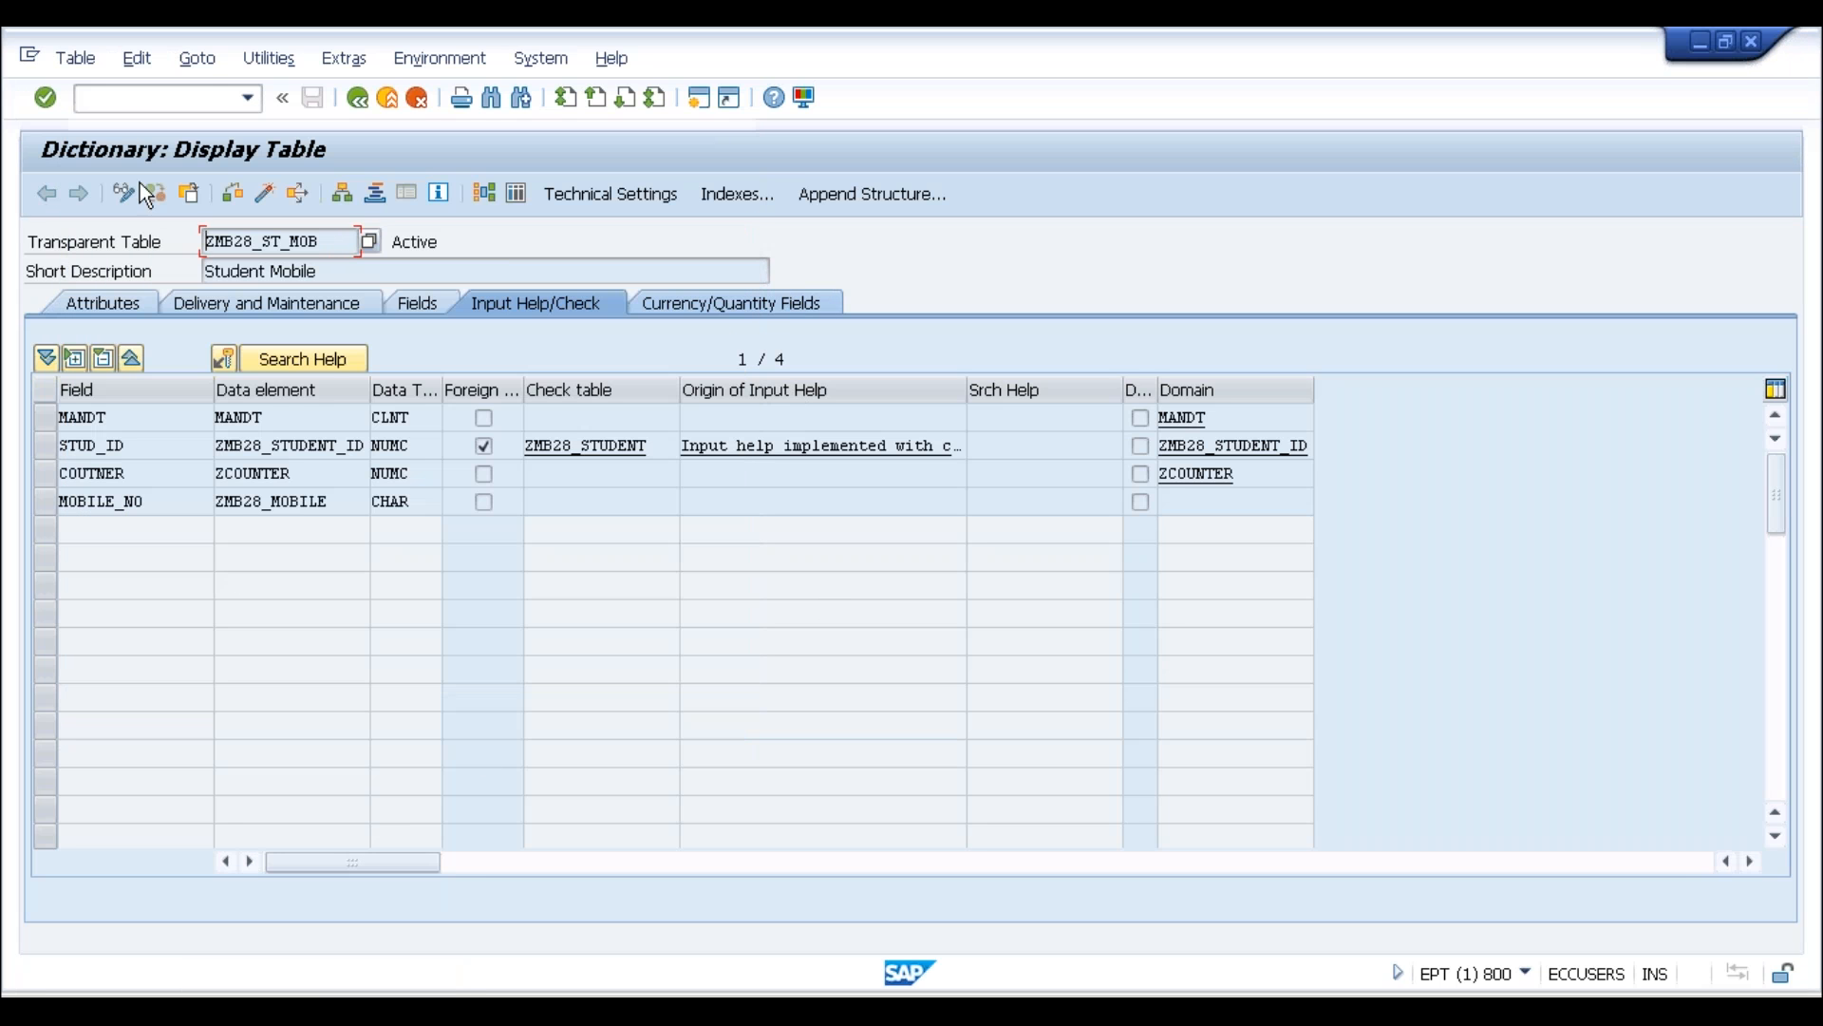
# Open transaction SE11 in a new session, keeping the table definition open
pyautogui.click(114, 98)
pyautogui.write('oSE11')
pyautogui.press('Return')
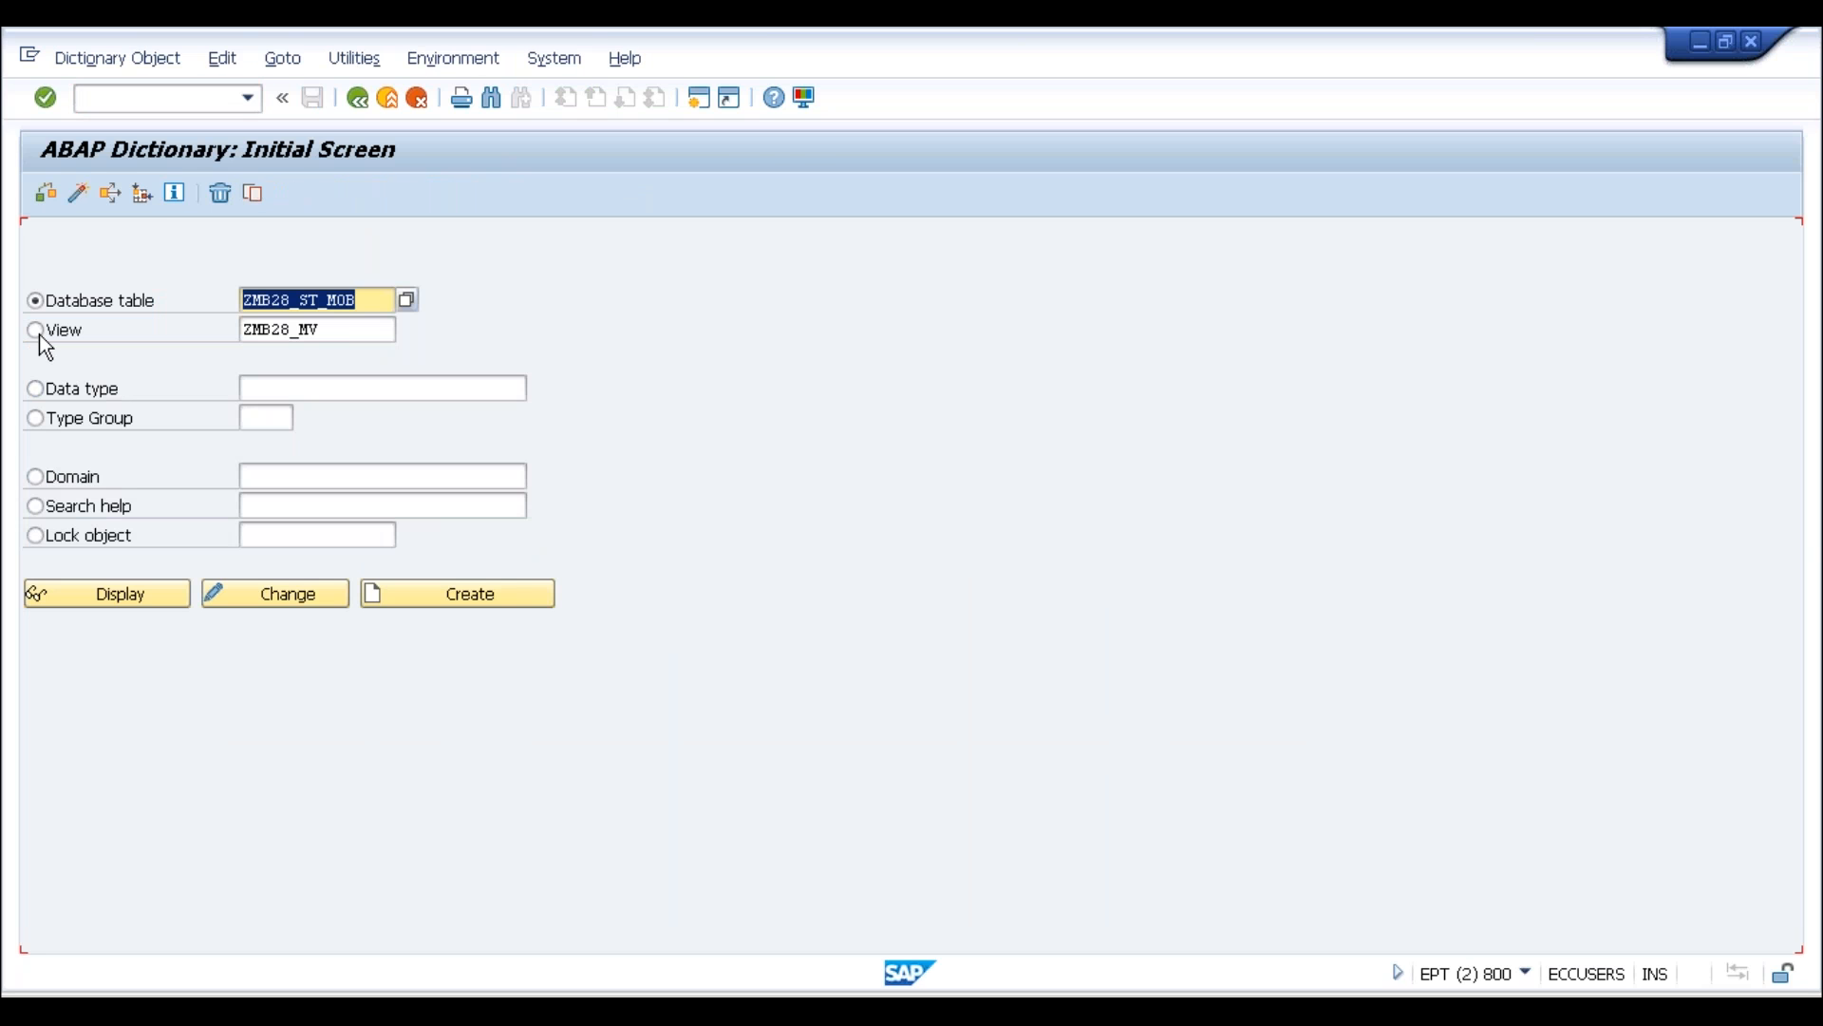
# Start creating the view ZMB28_MV with the view type Maintenance view
pyautogui.click(36, 330)
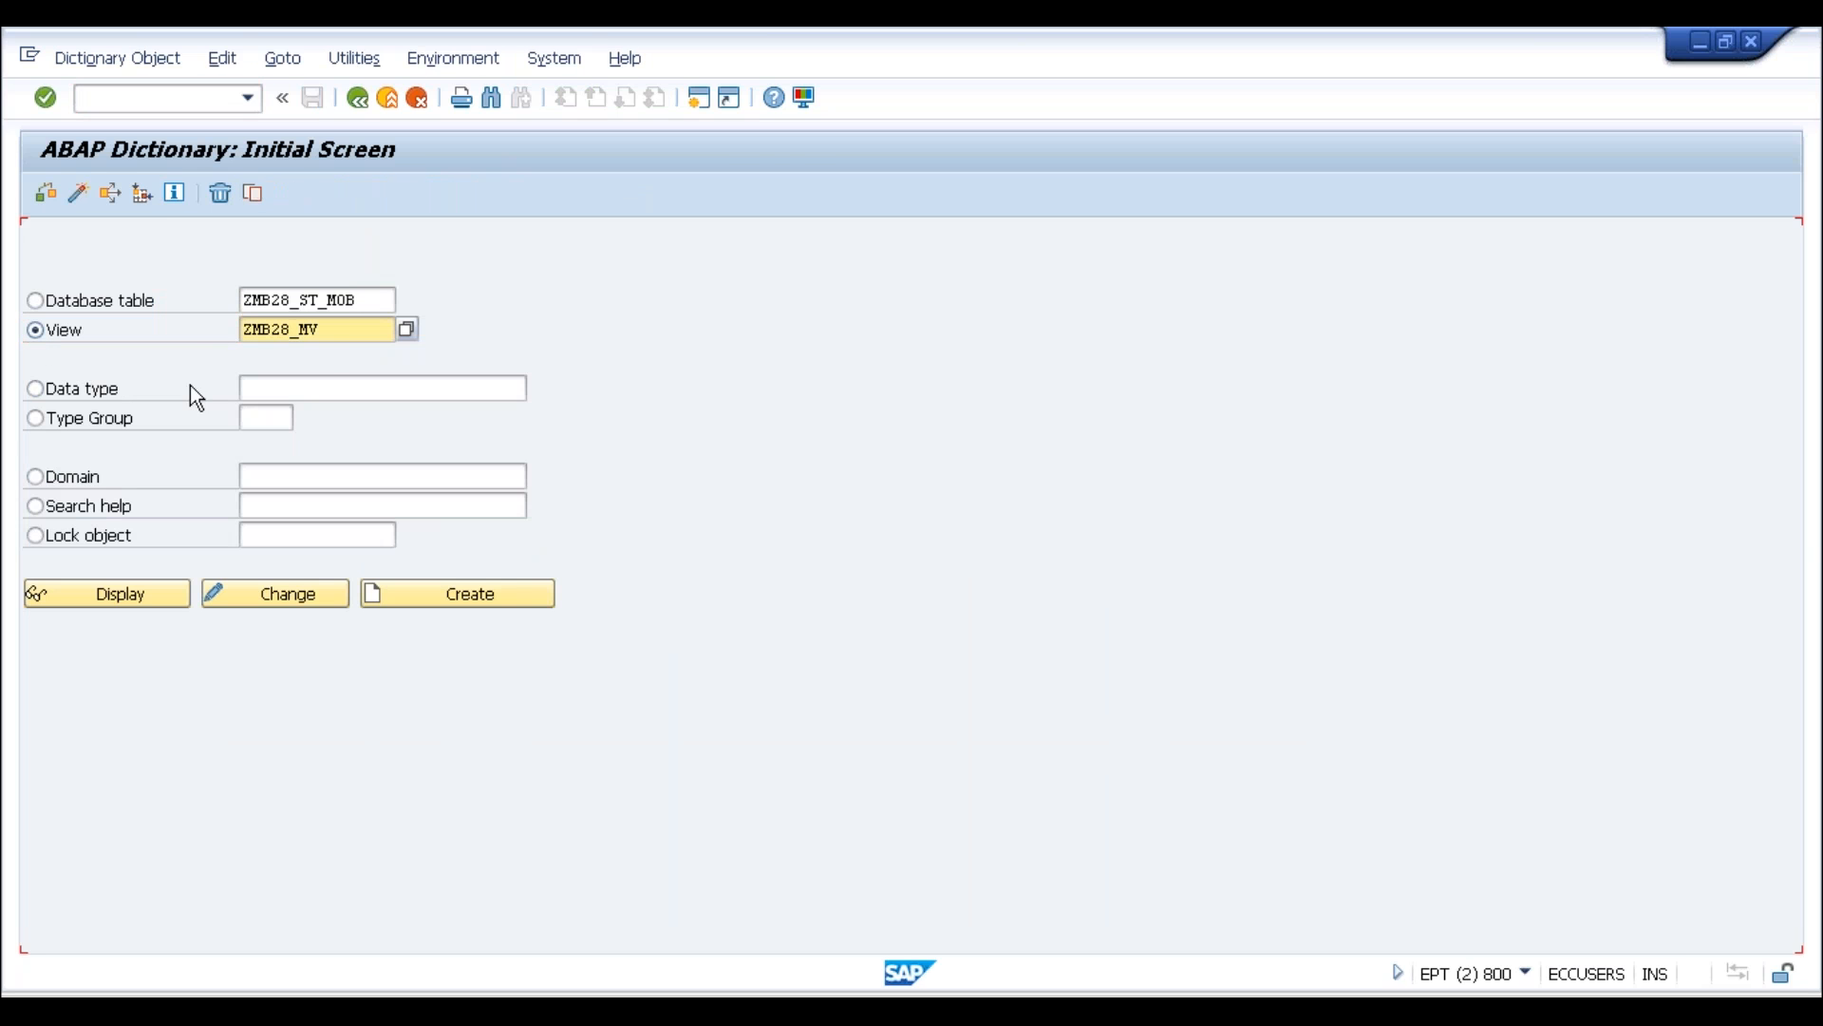
pyautogui.click(332, 332)
pyautogui.click(333, 331)
pyautogui.click(460, 586)
pyautogui.click(95, 517)
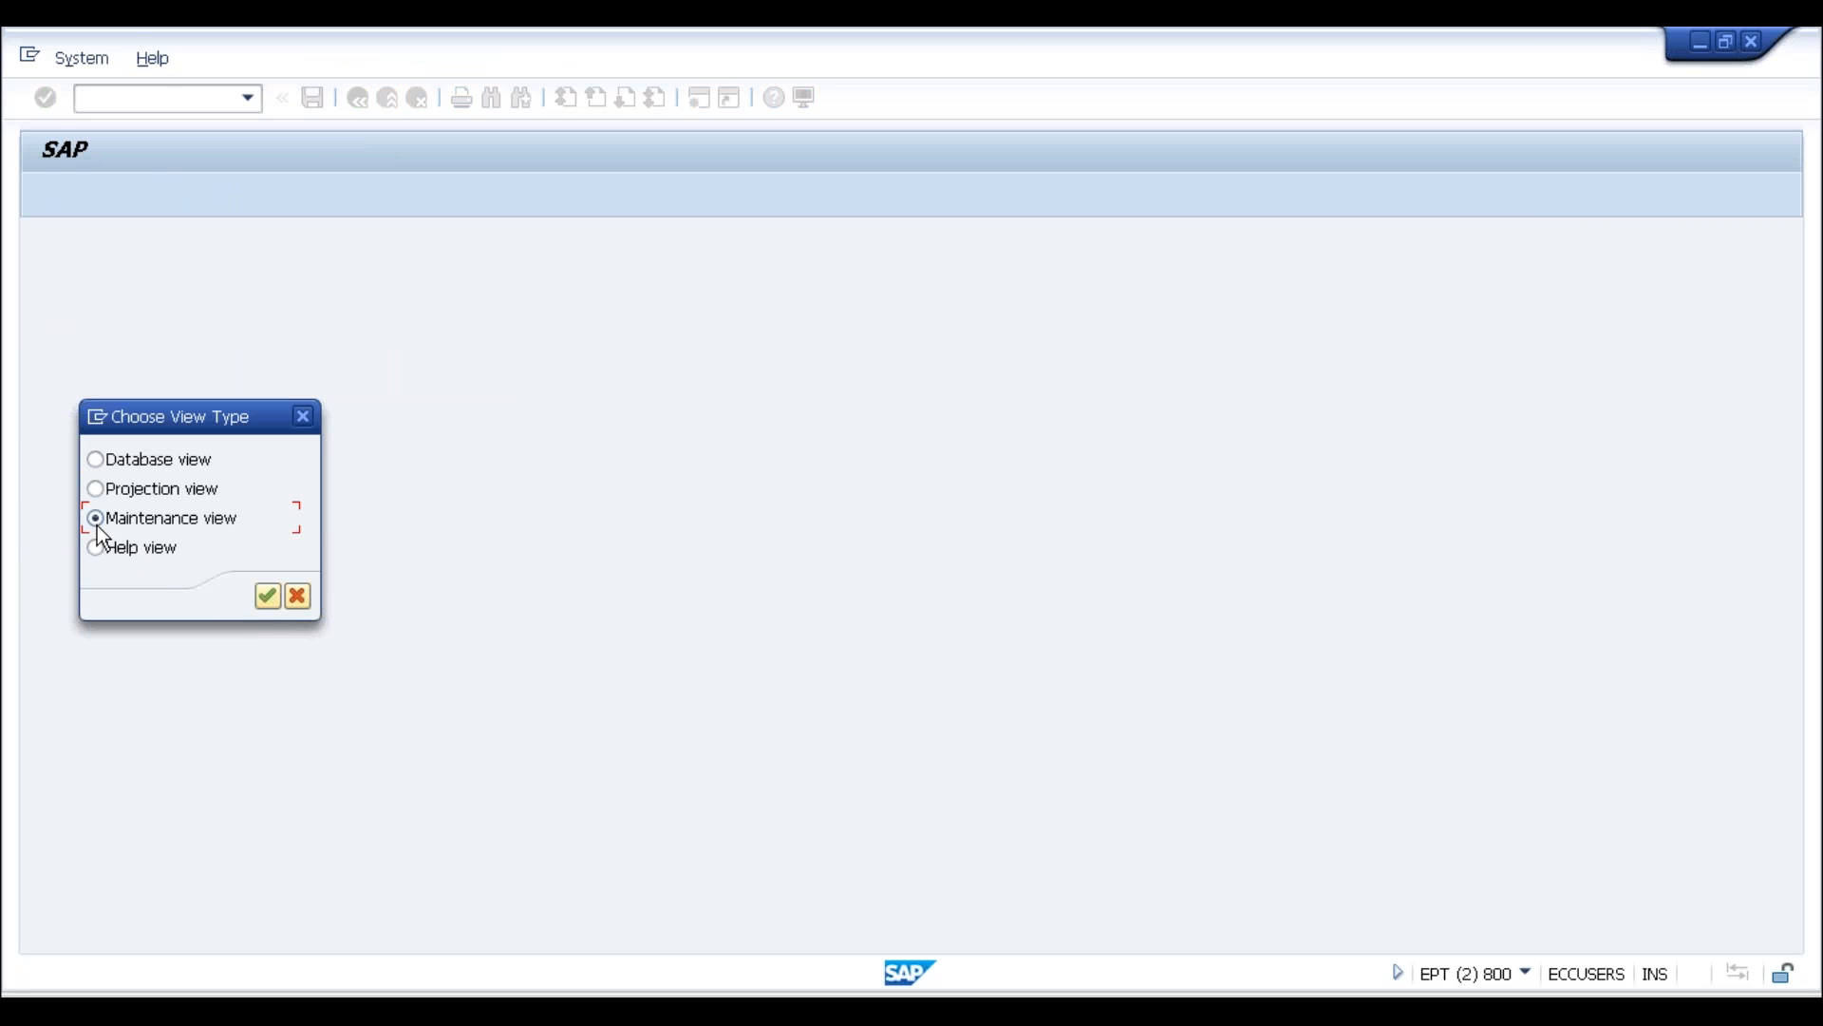
pyautogui.click(269, 596)
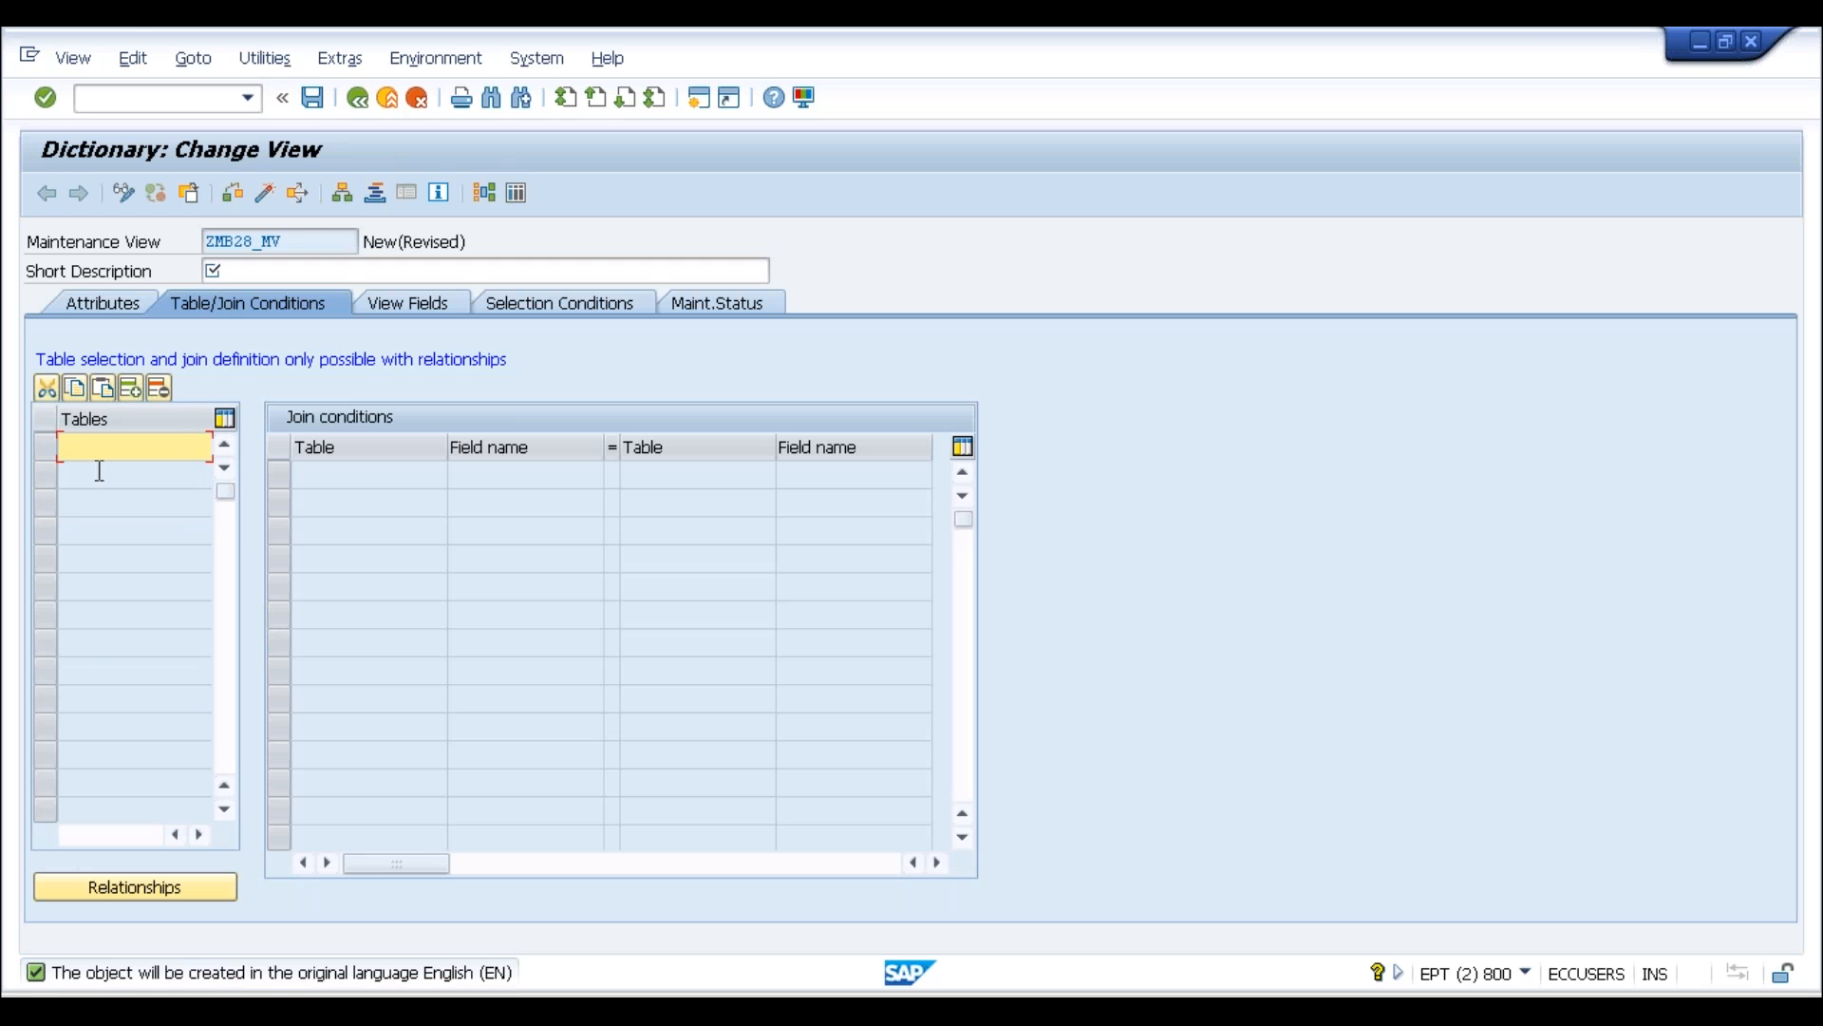
# Enter ZMB28_ST_MOB as the base table of the maintenance view and try to open its relationships
pyautogui.hotkey('ctrl', 'v')
pyautogui.moveTo(187, 447); pyautogui.dragTo(17, 459)
pyautogui.click(157, 889)
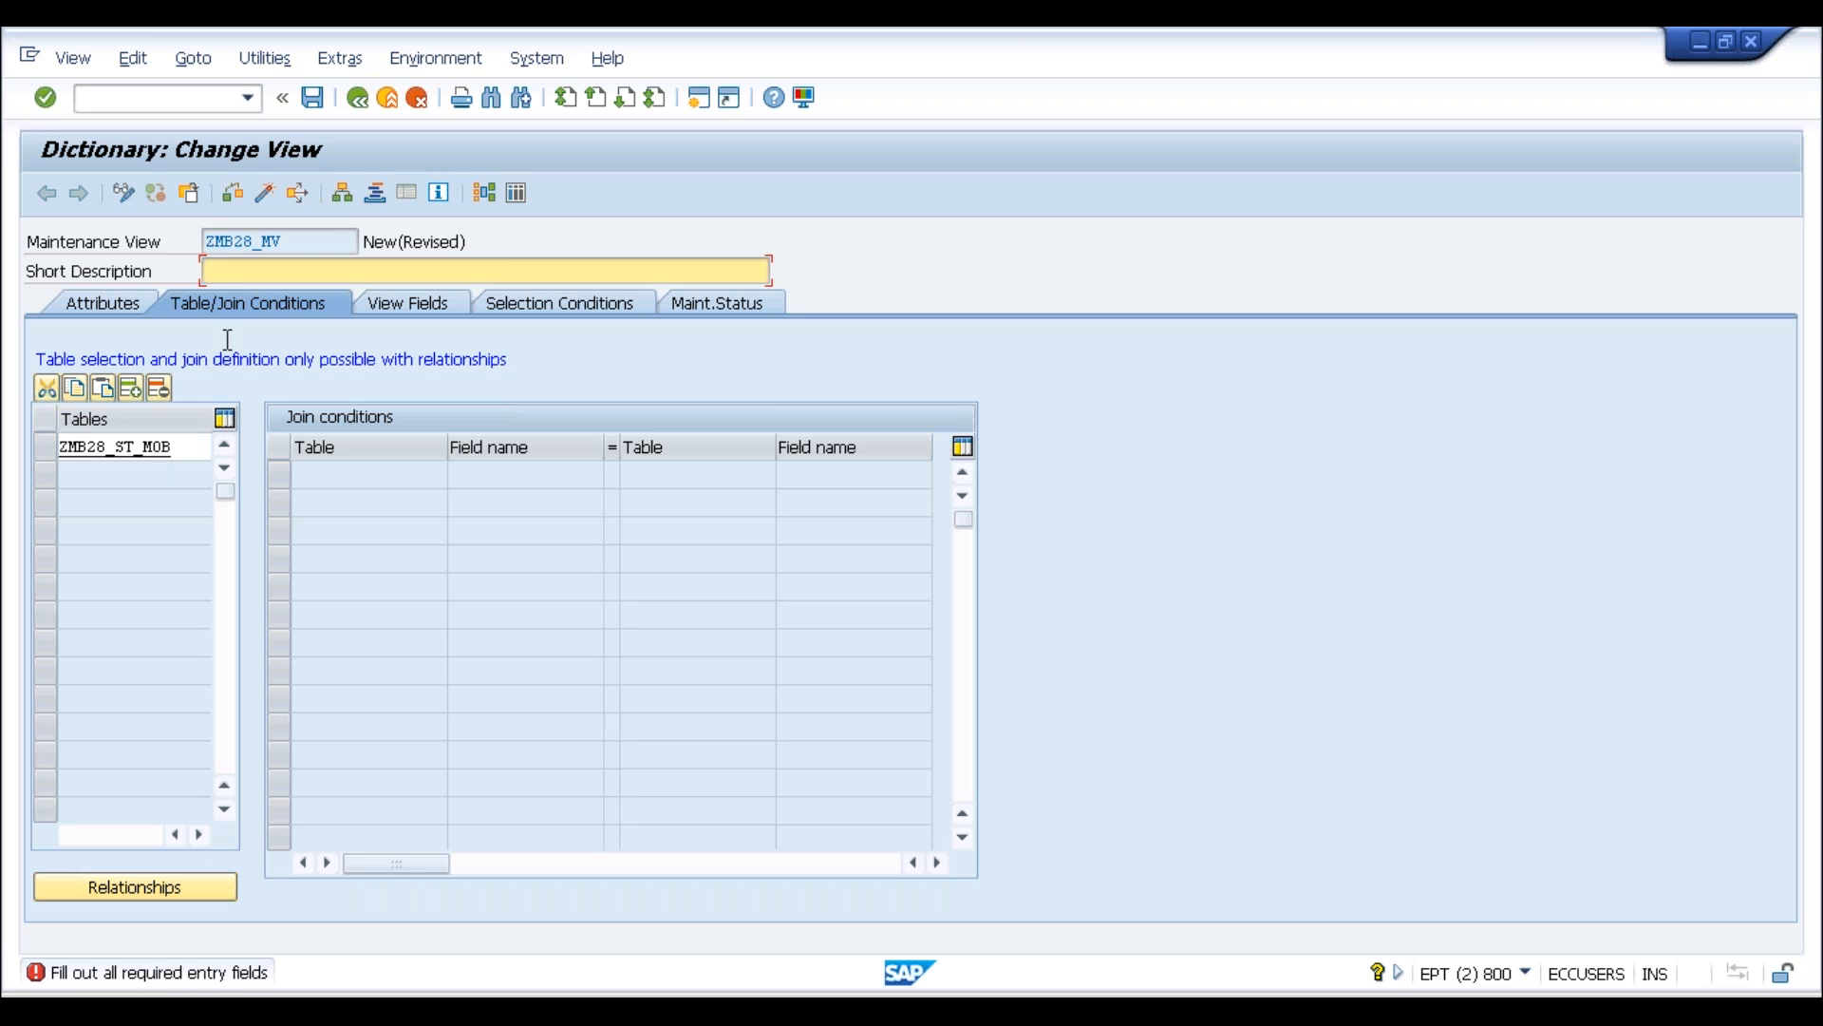
# Set the short description of the maintenance view to "Maintainance View"
pyautogui.click(238, 267)
pyautogui.write('MA')
pyautogui.press('BackSpace')
pyautogui.press('capslock')
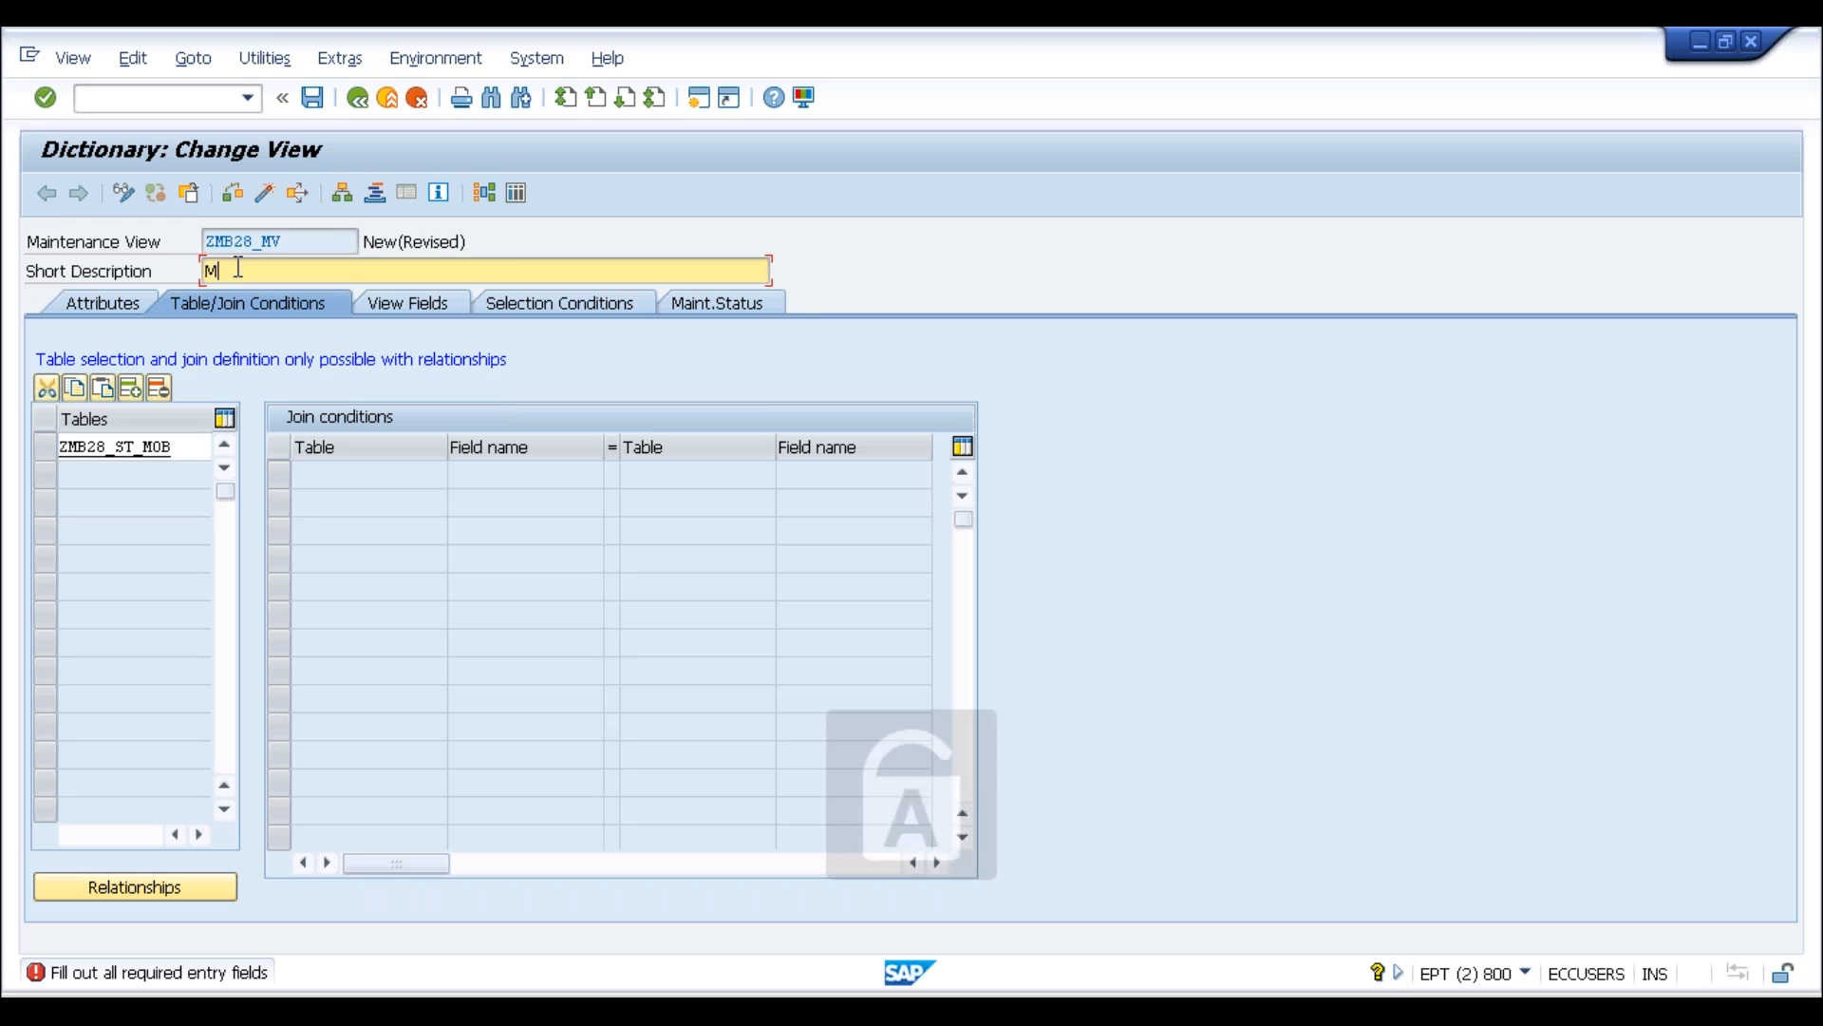
pyautogui.write('aintae')
pyautogui.press('BackSpace')
pyautogui.press('BackSpace')
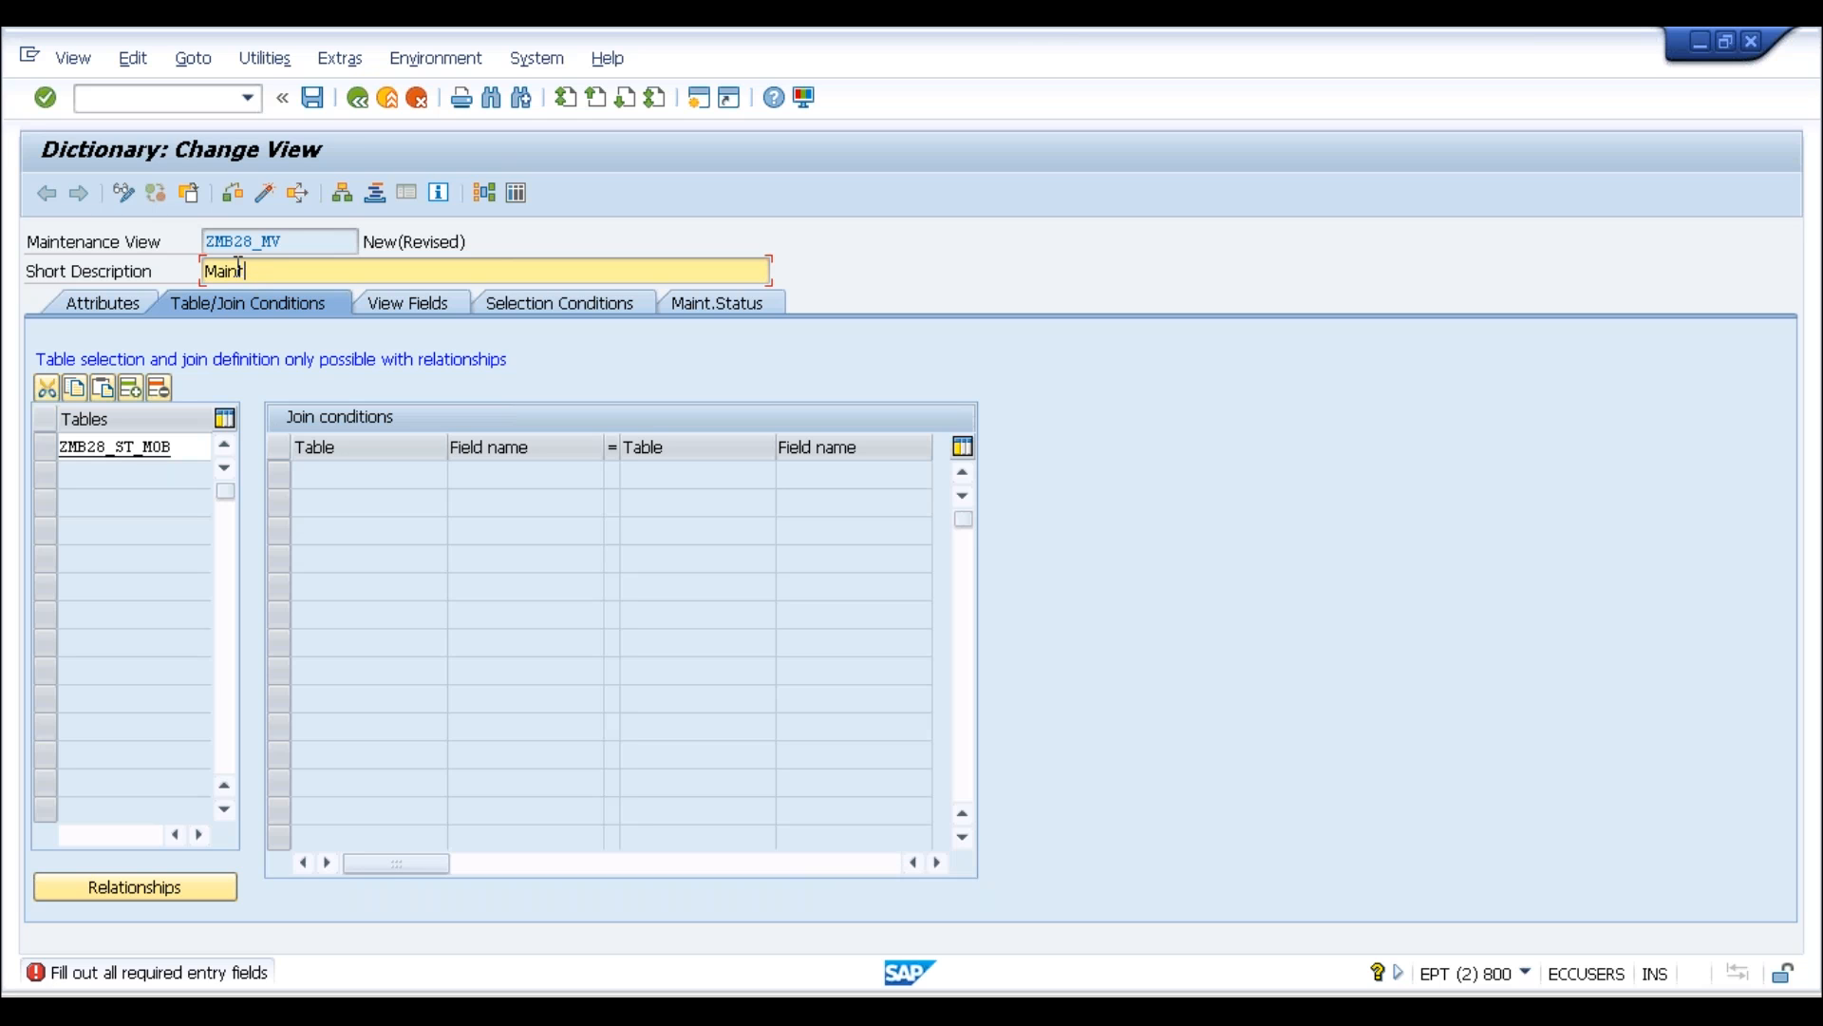
pyautogui.write('ainance View')
pyautogui.moveTo(373, 270); pyautogui.dragTo(14, 300)
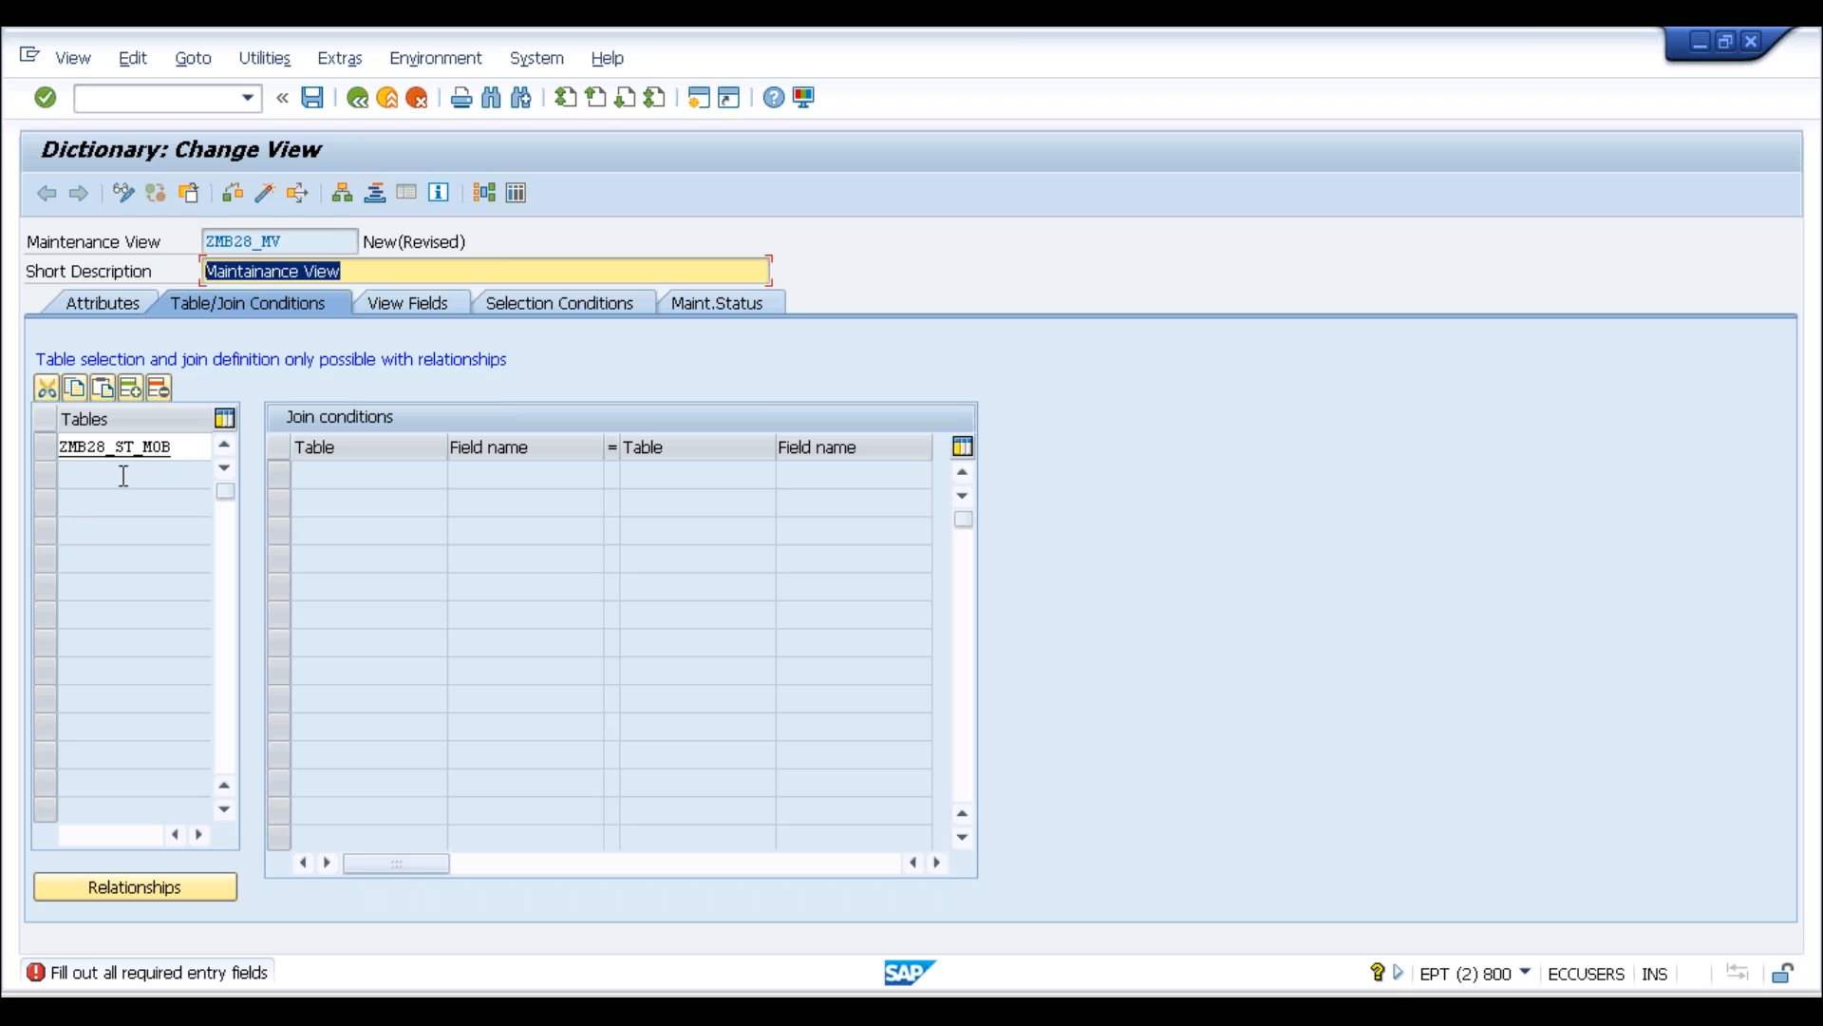
# Copy the relationship between ZMB28_ST_MOB and ZMB28_STUDENT into the view to add the second table and its join conditions
pyautogui.click(136, 887)
pyautogui.doubleClick(184, 454)
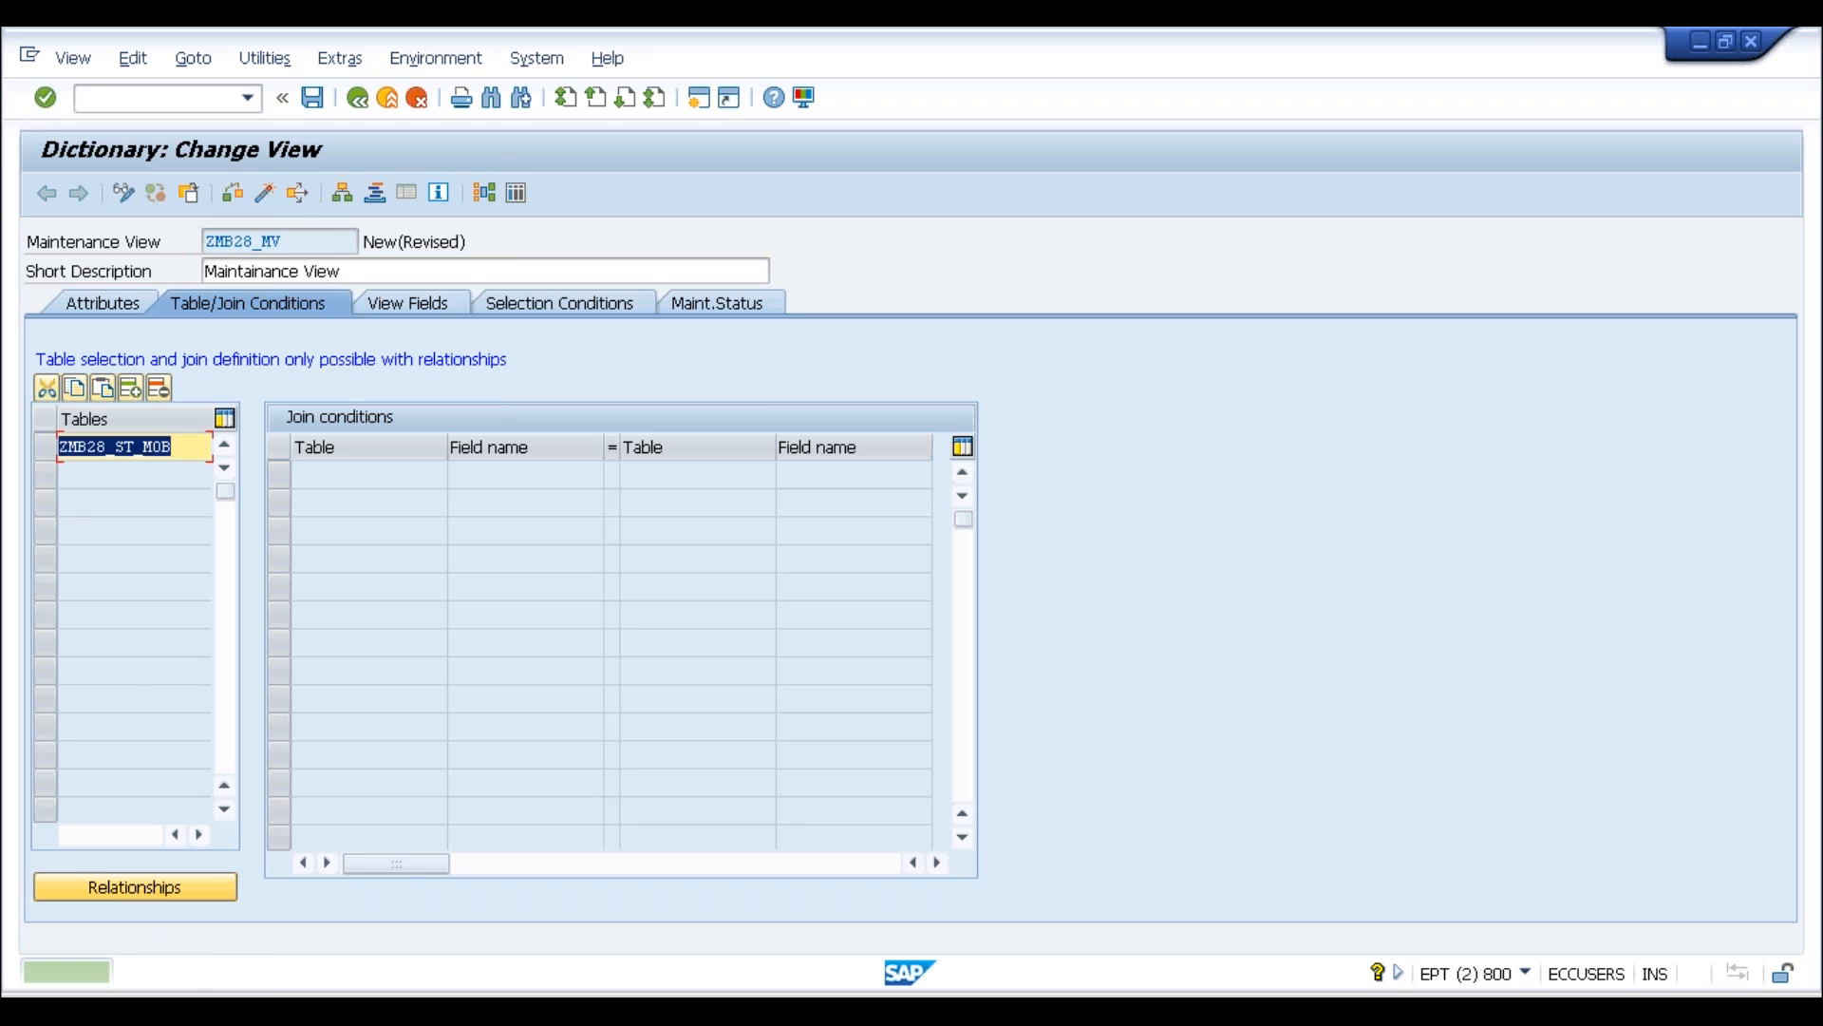
pyautogui.click(144, 450)
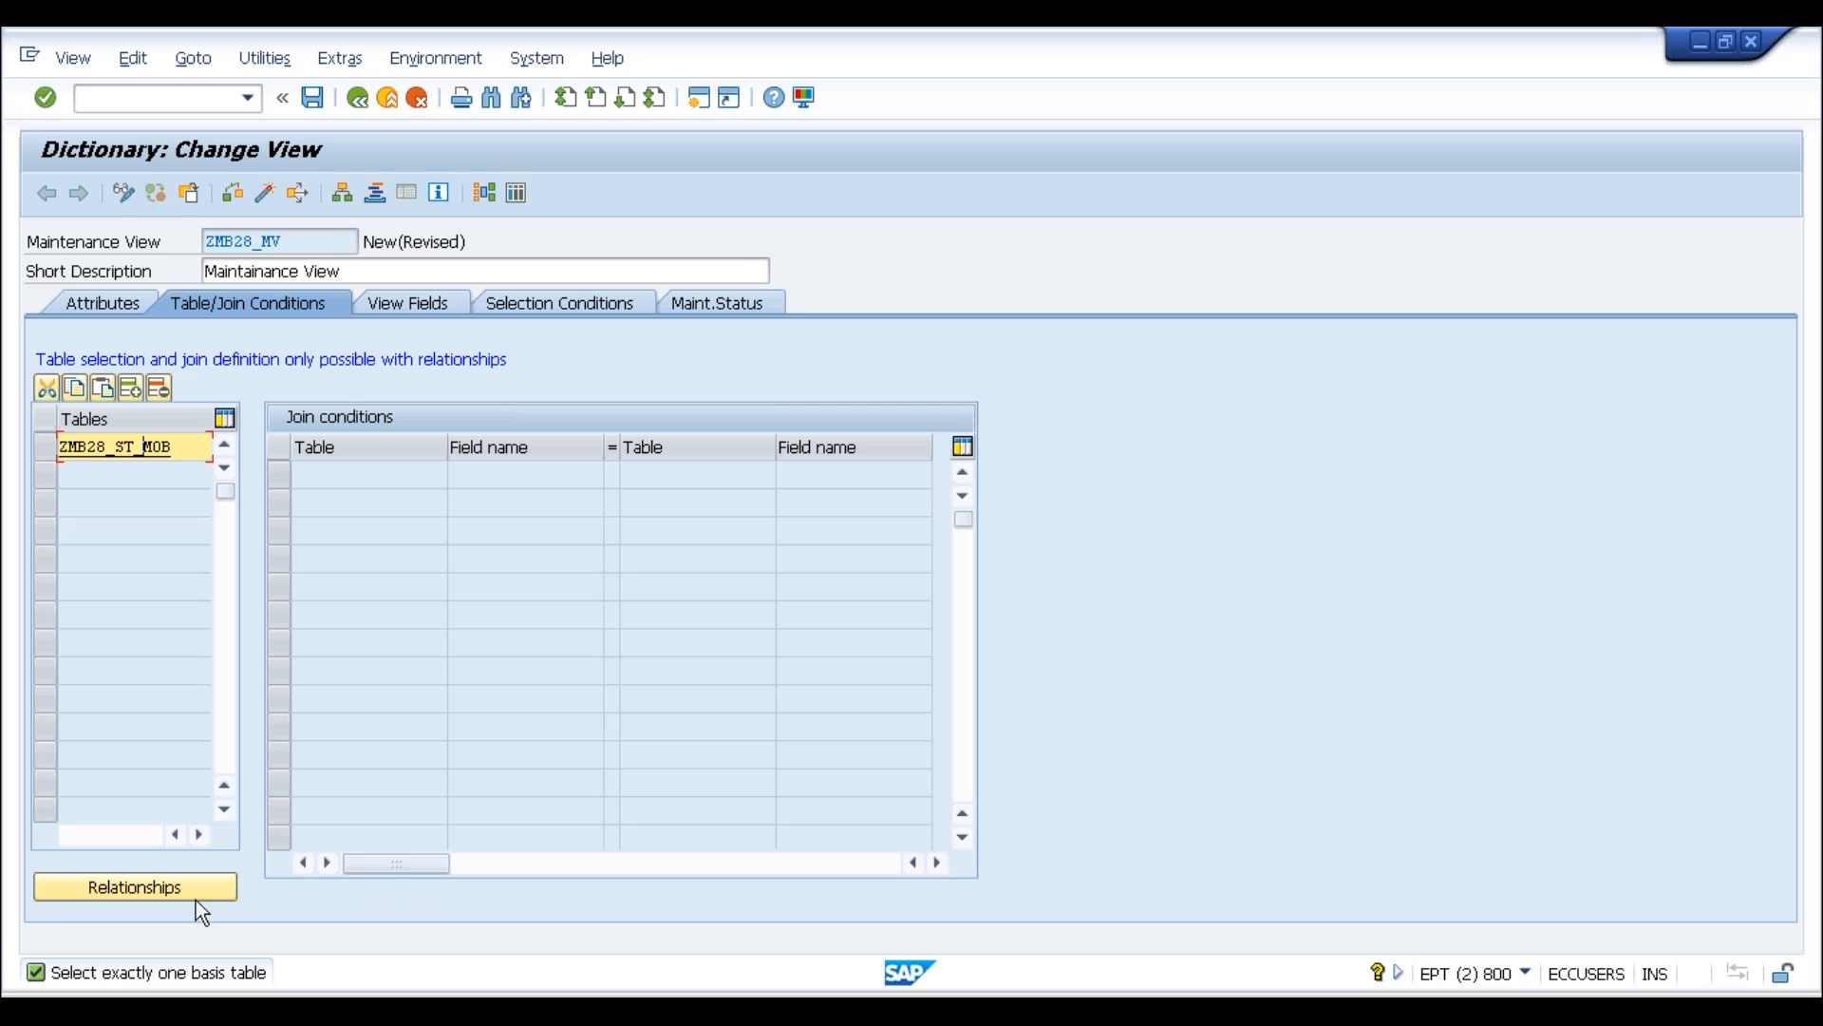
pyautogui.click(148, 898)
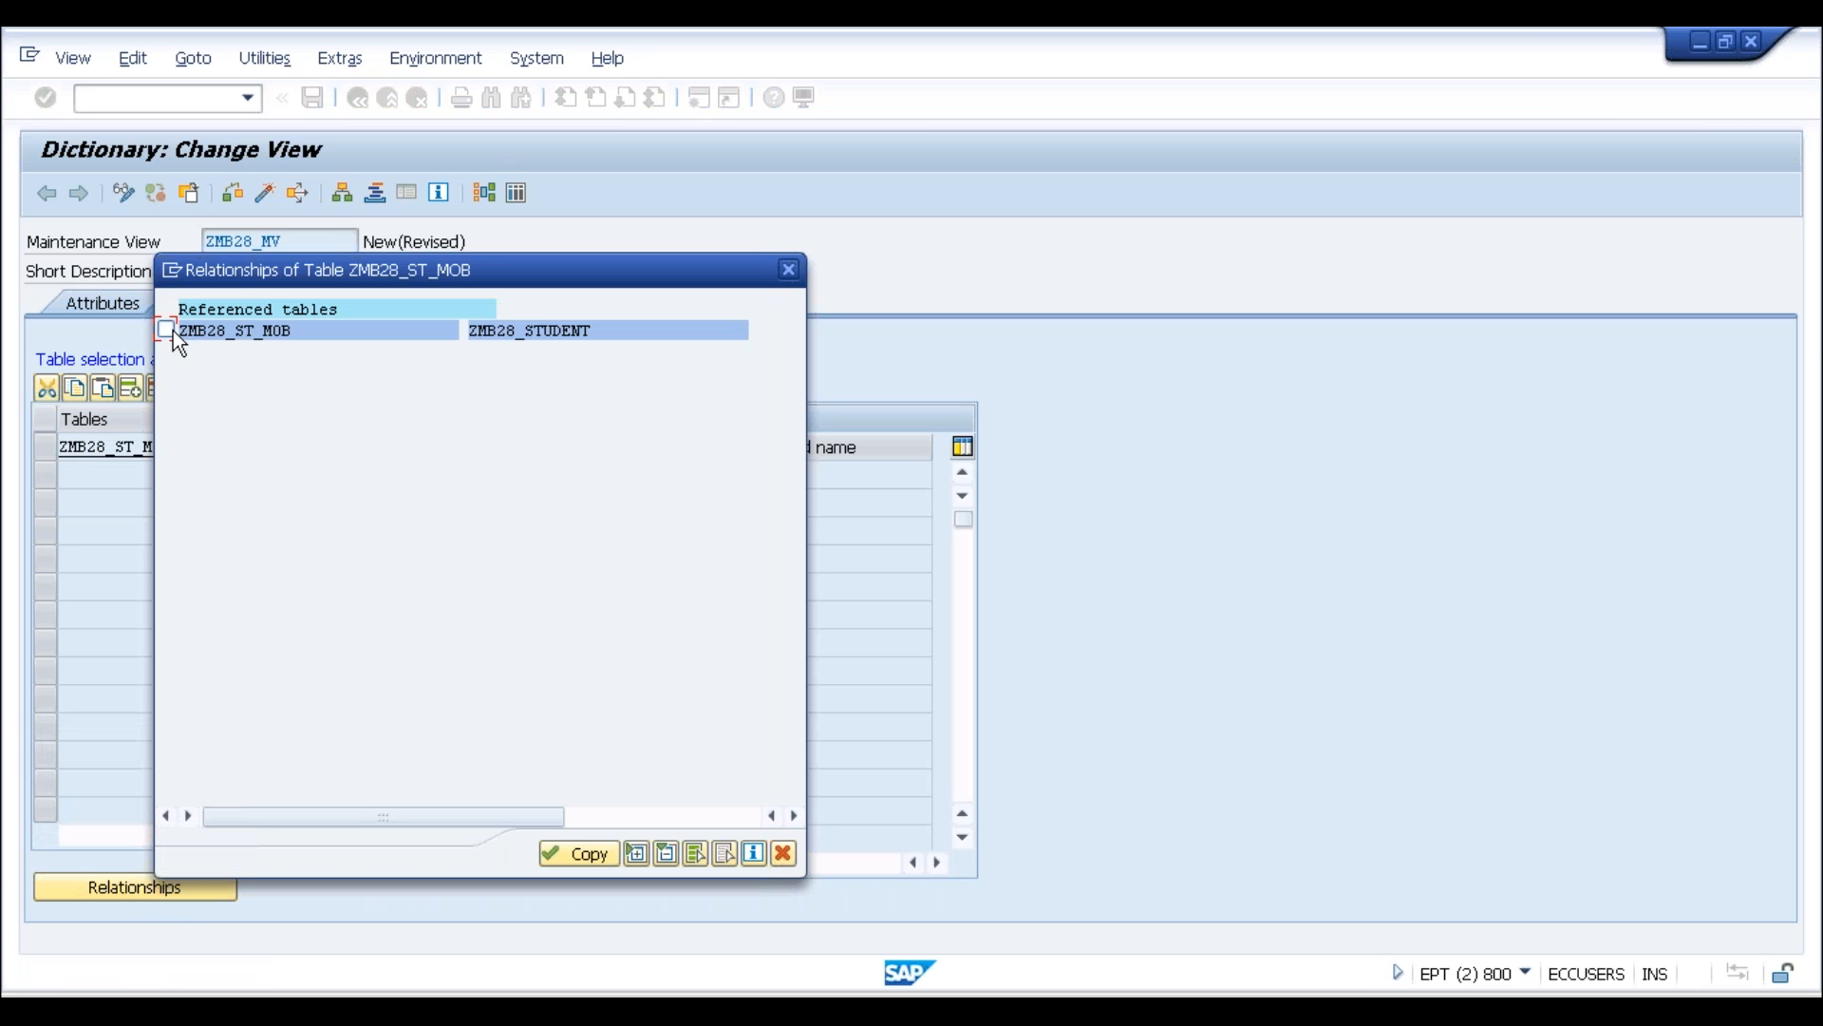
pyautogui.click(201, 333)
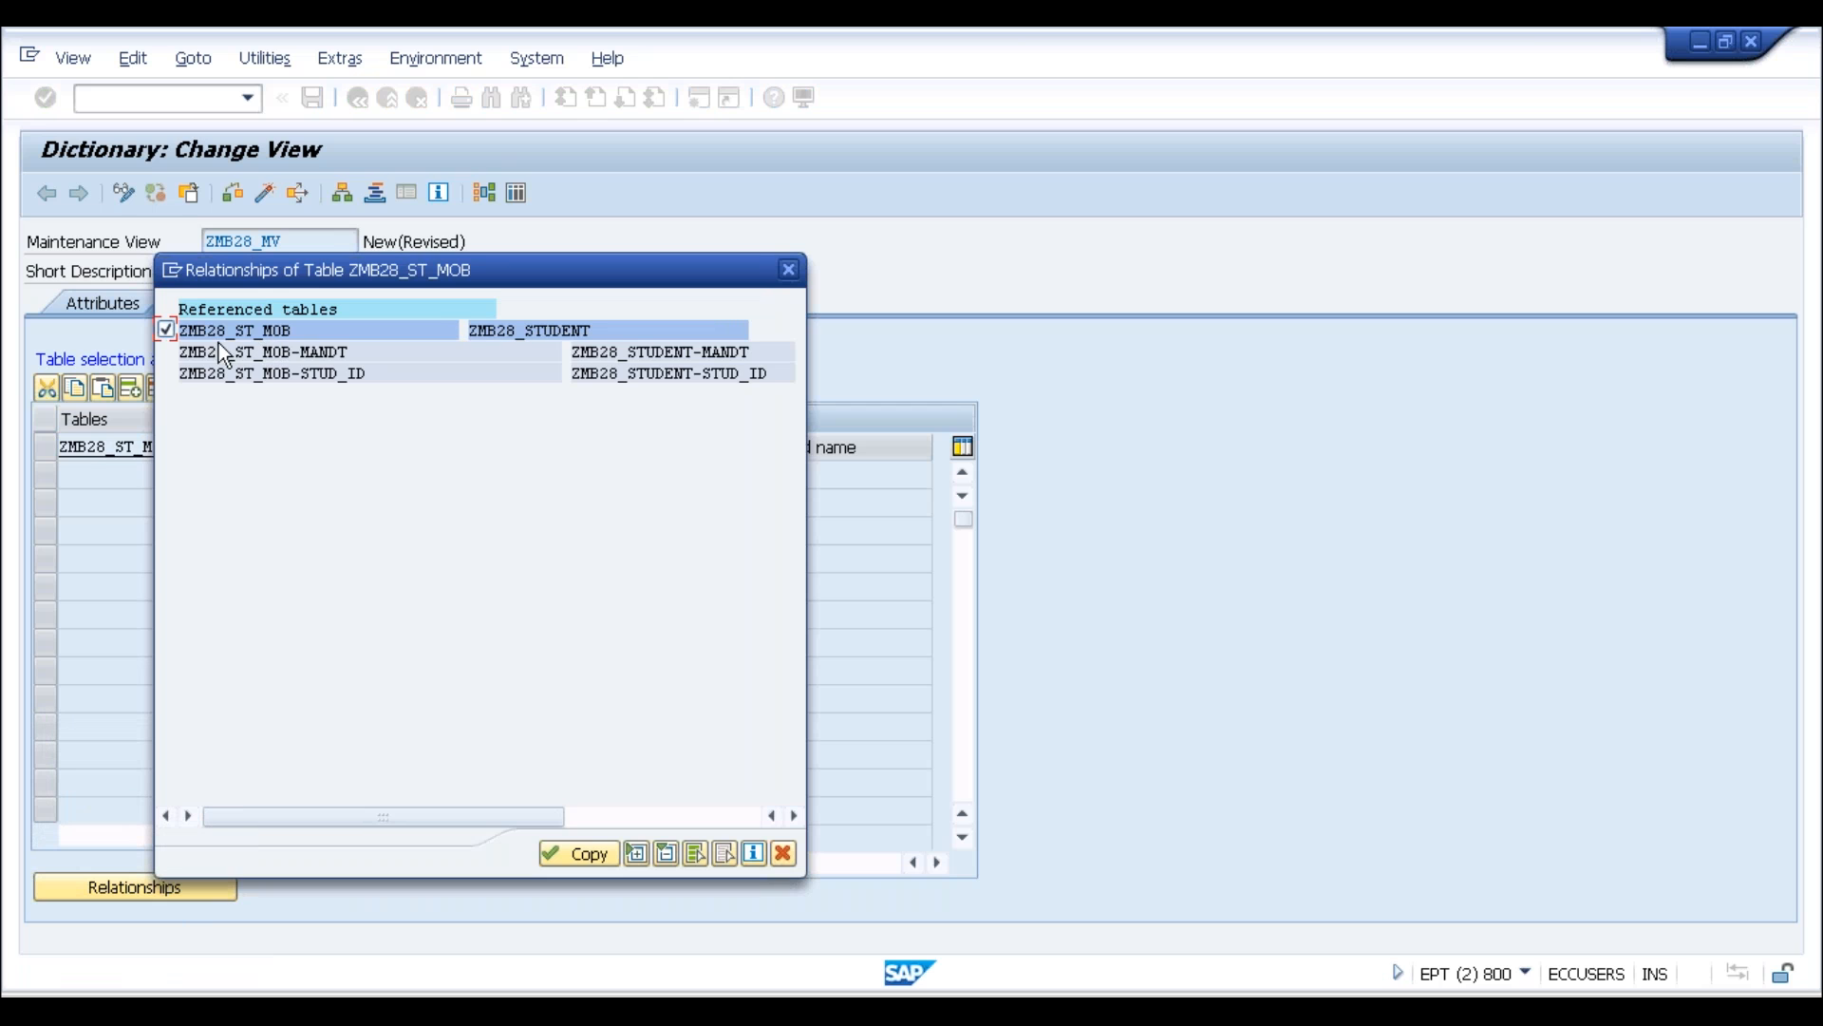
pyautogui.click(319, 375)
pyautogui.moveTo(485, 273); pyautogui.dragTo(717, 228)
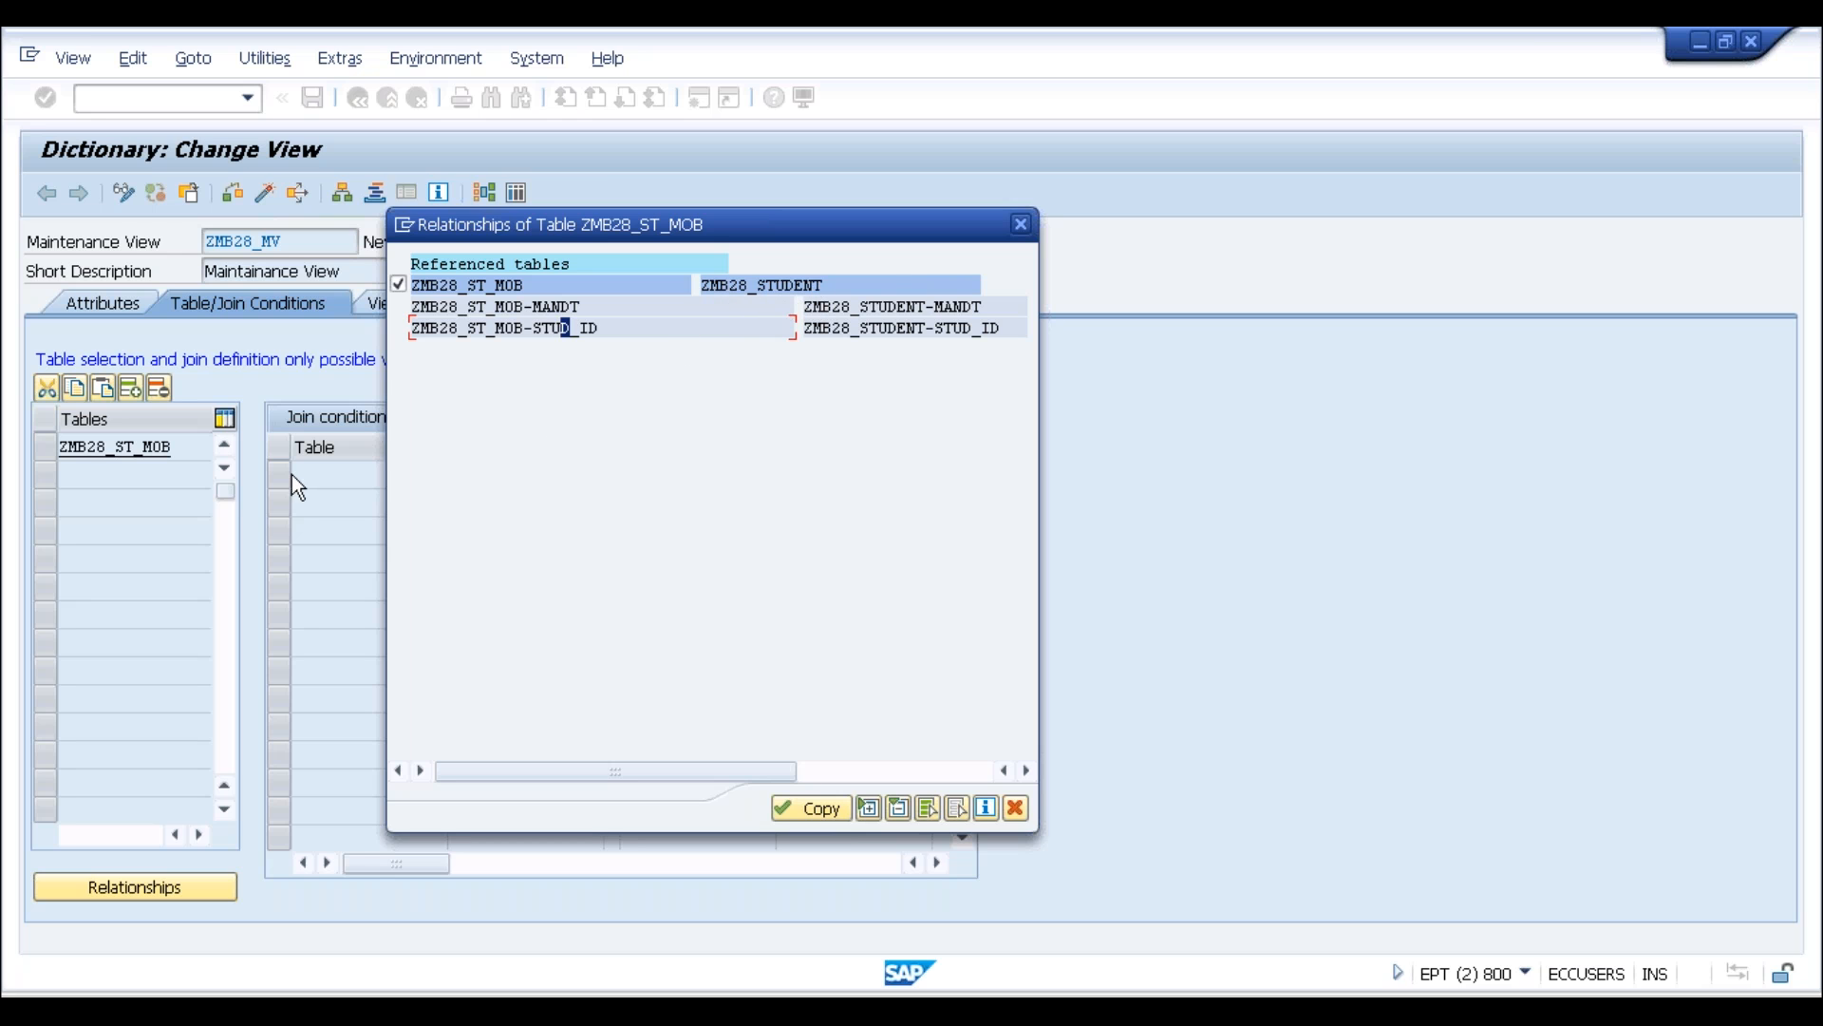
pyautogui.click(496, 286)
pyautogui.click(763, 289)
pyautogui.click(828, 807)
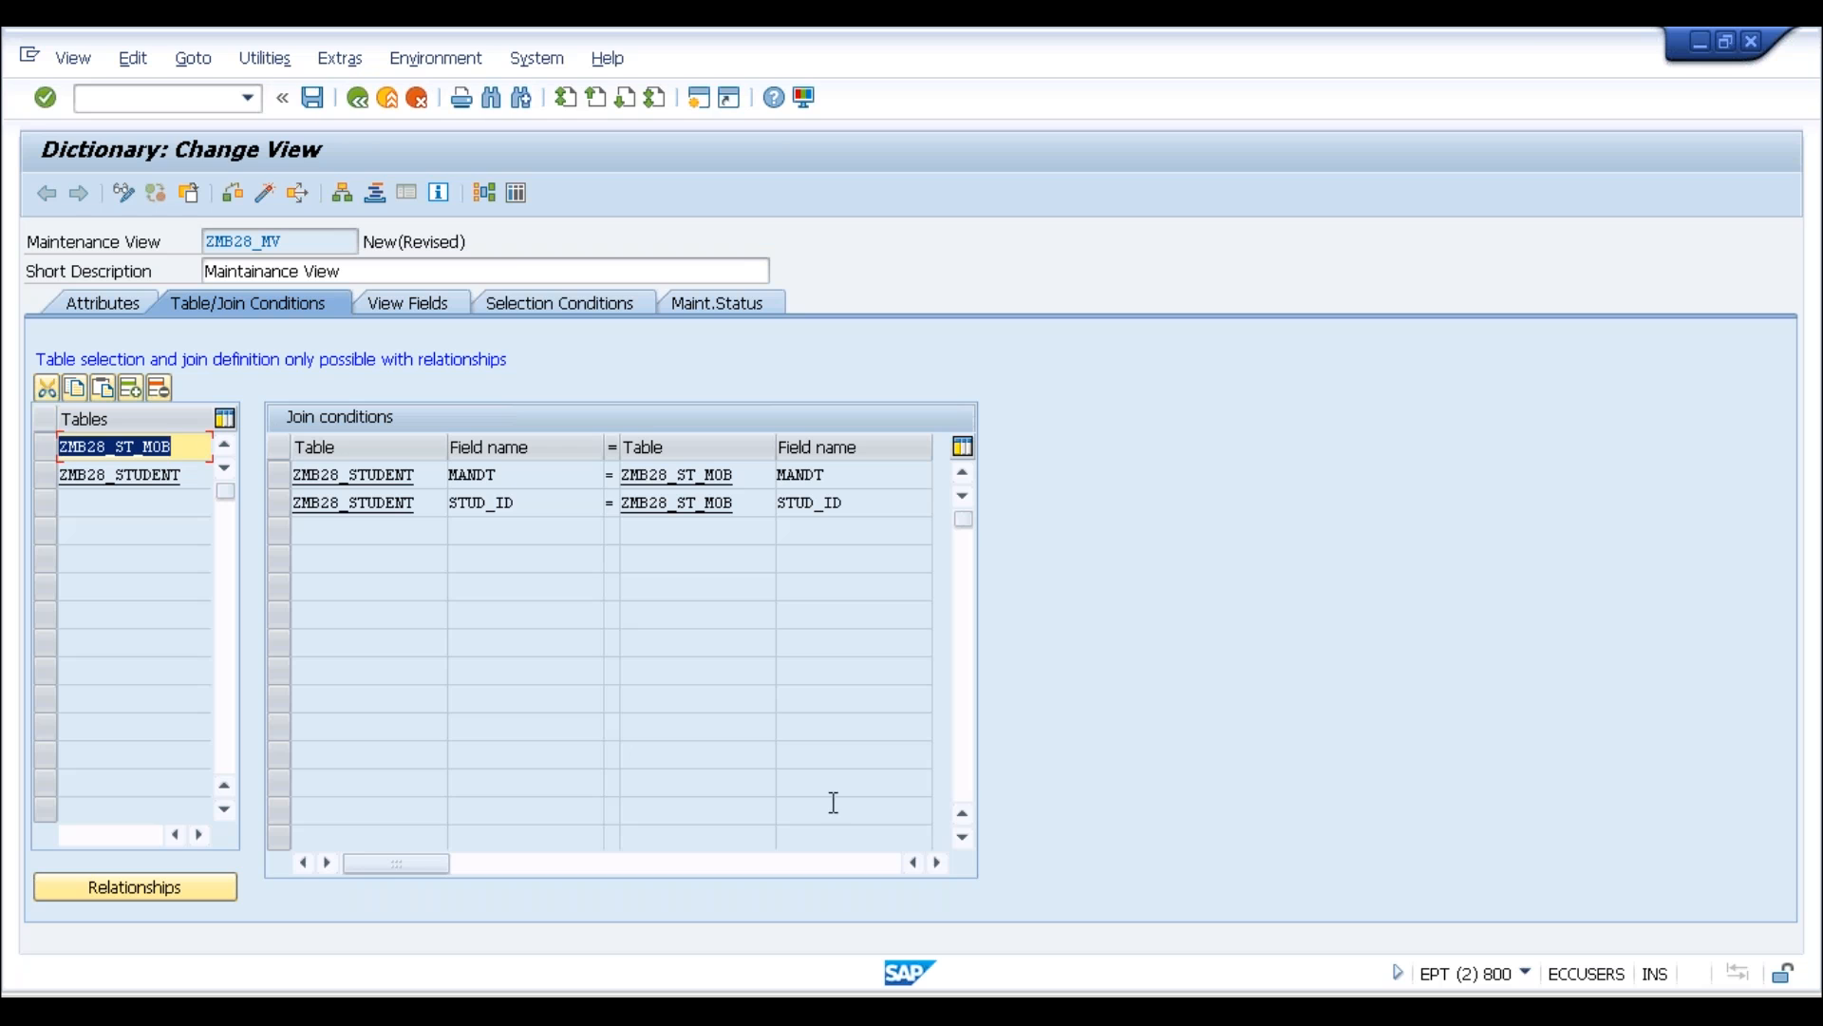
# Examine the join conditions on MANDT and STUD_ID and the base table ZMB28_ST_MOB of the maintenance view
pyautogui.click(498, 475)
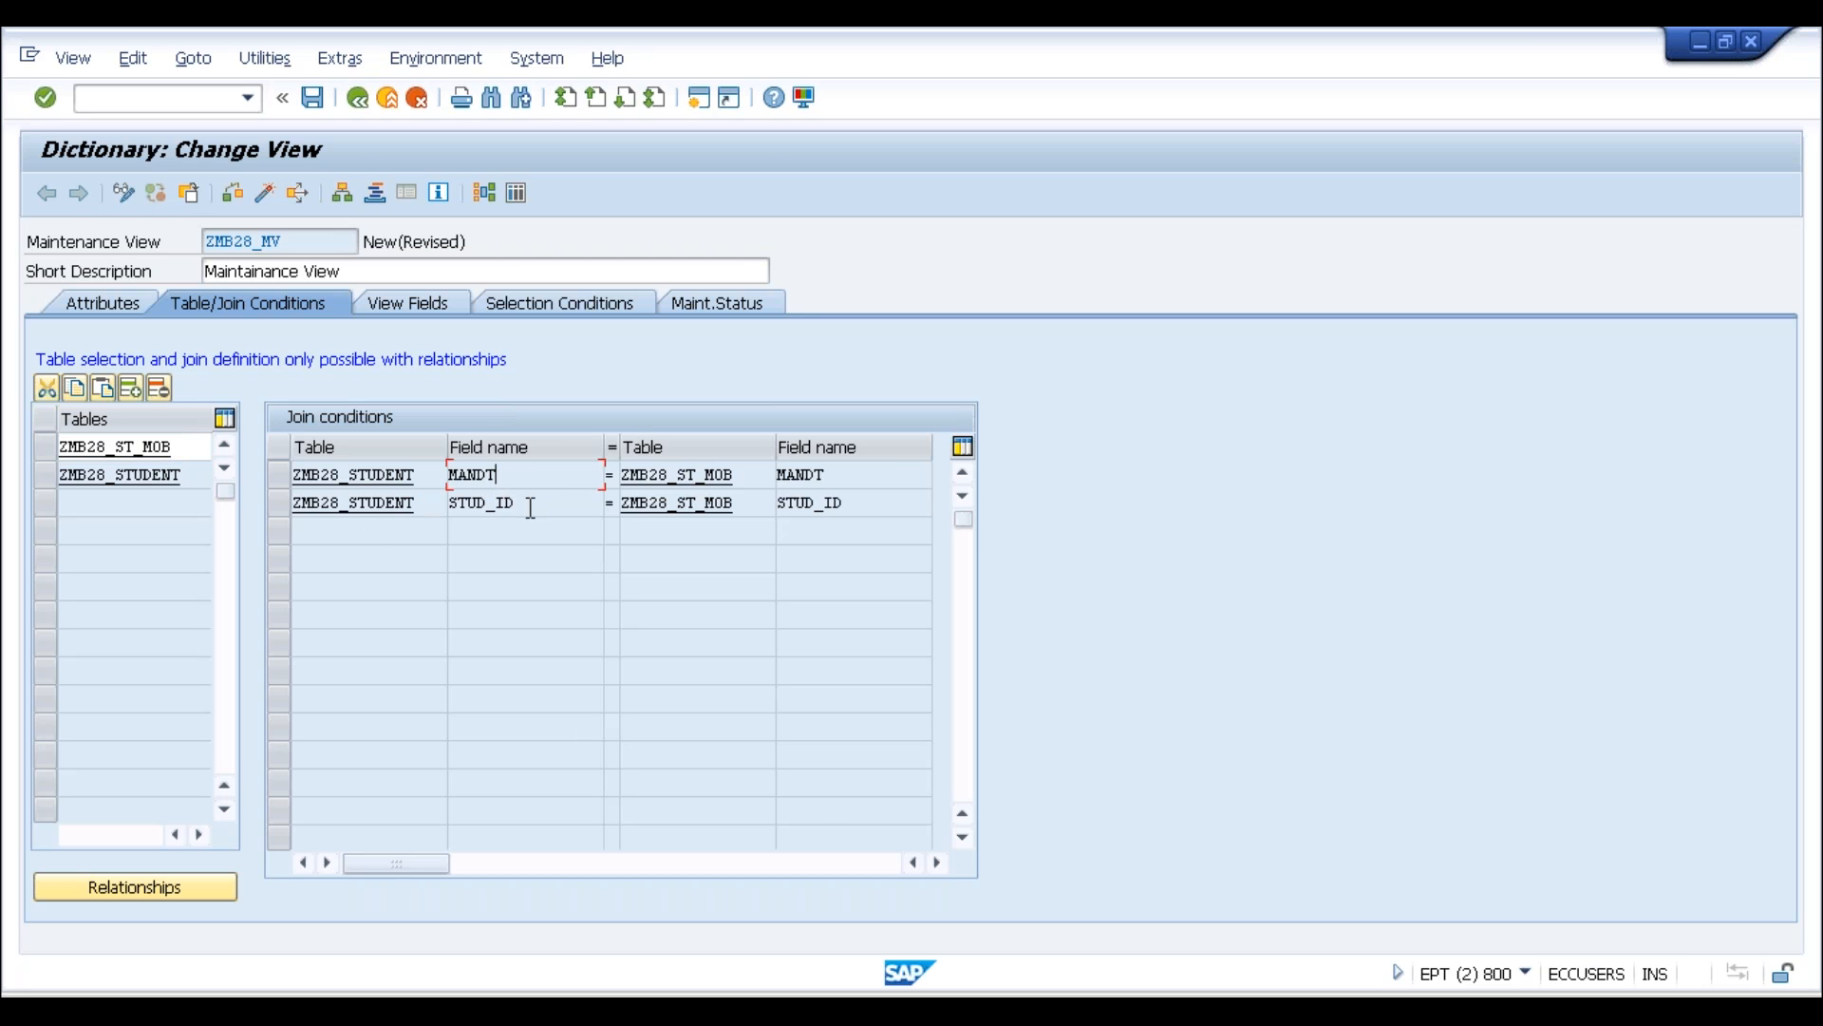
pyautogui.click(736, 475)
pyautogui.moveTo(188, 446); pyautogui.dragTo(32, 445)
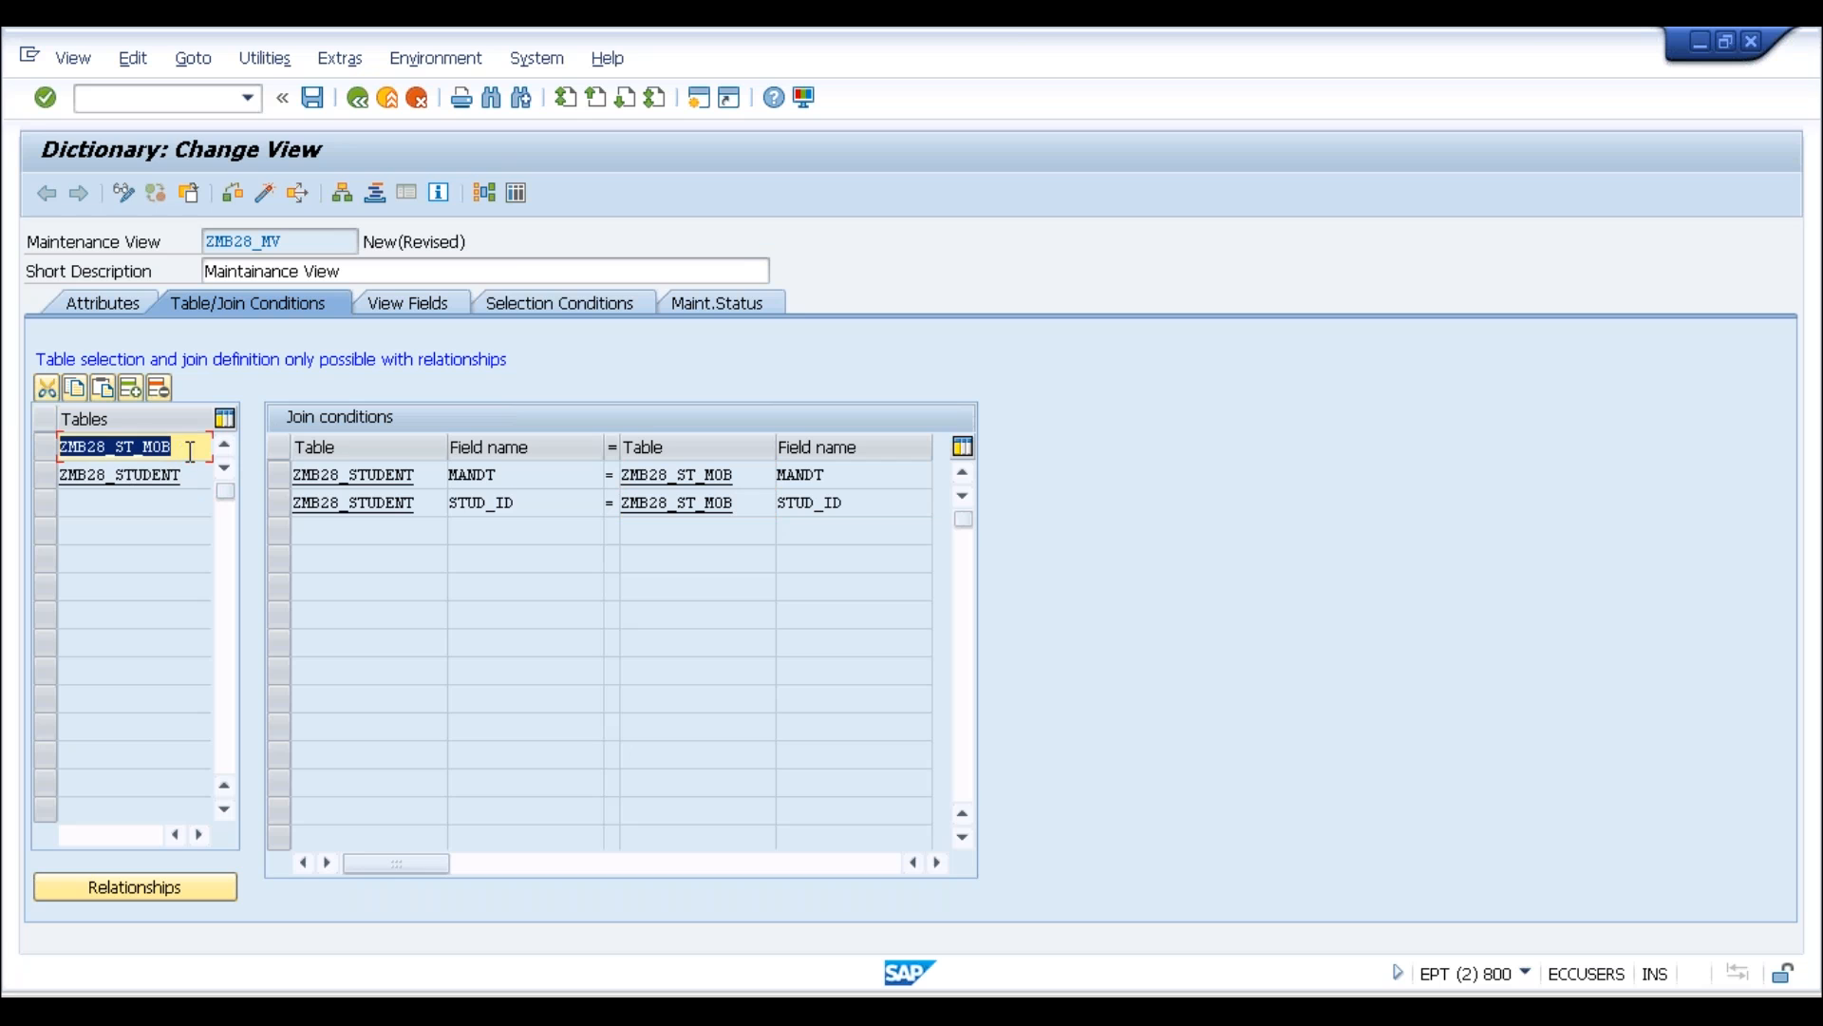
pyautogui.moveTo(191, 446); pyautogui.dragTo(14, 457)
pyautogui.moveTo(185, 448); pyautogui.dragTo(15, 459)
pyautogui.moveTo(185, 448); pyautogui.dragTo(15, 466)
pyautogui.moveTo(191, 448); pyautogui.dragTo(14, 469)
# Examine the key fields STUD_ID and COUTNER in the maintenance view's field list
pyautogui.click(416, 306)
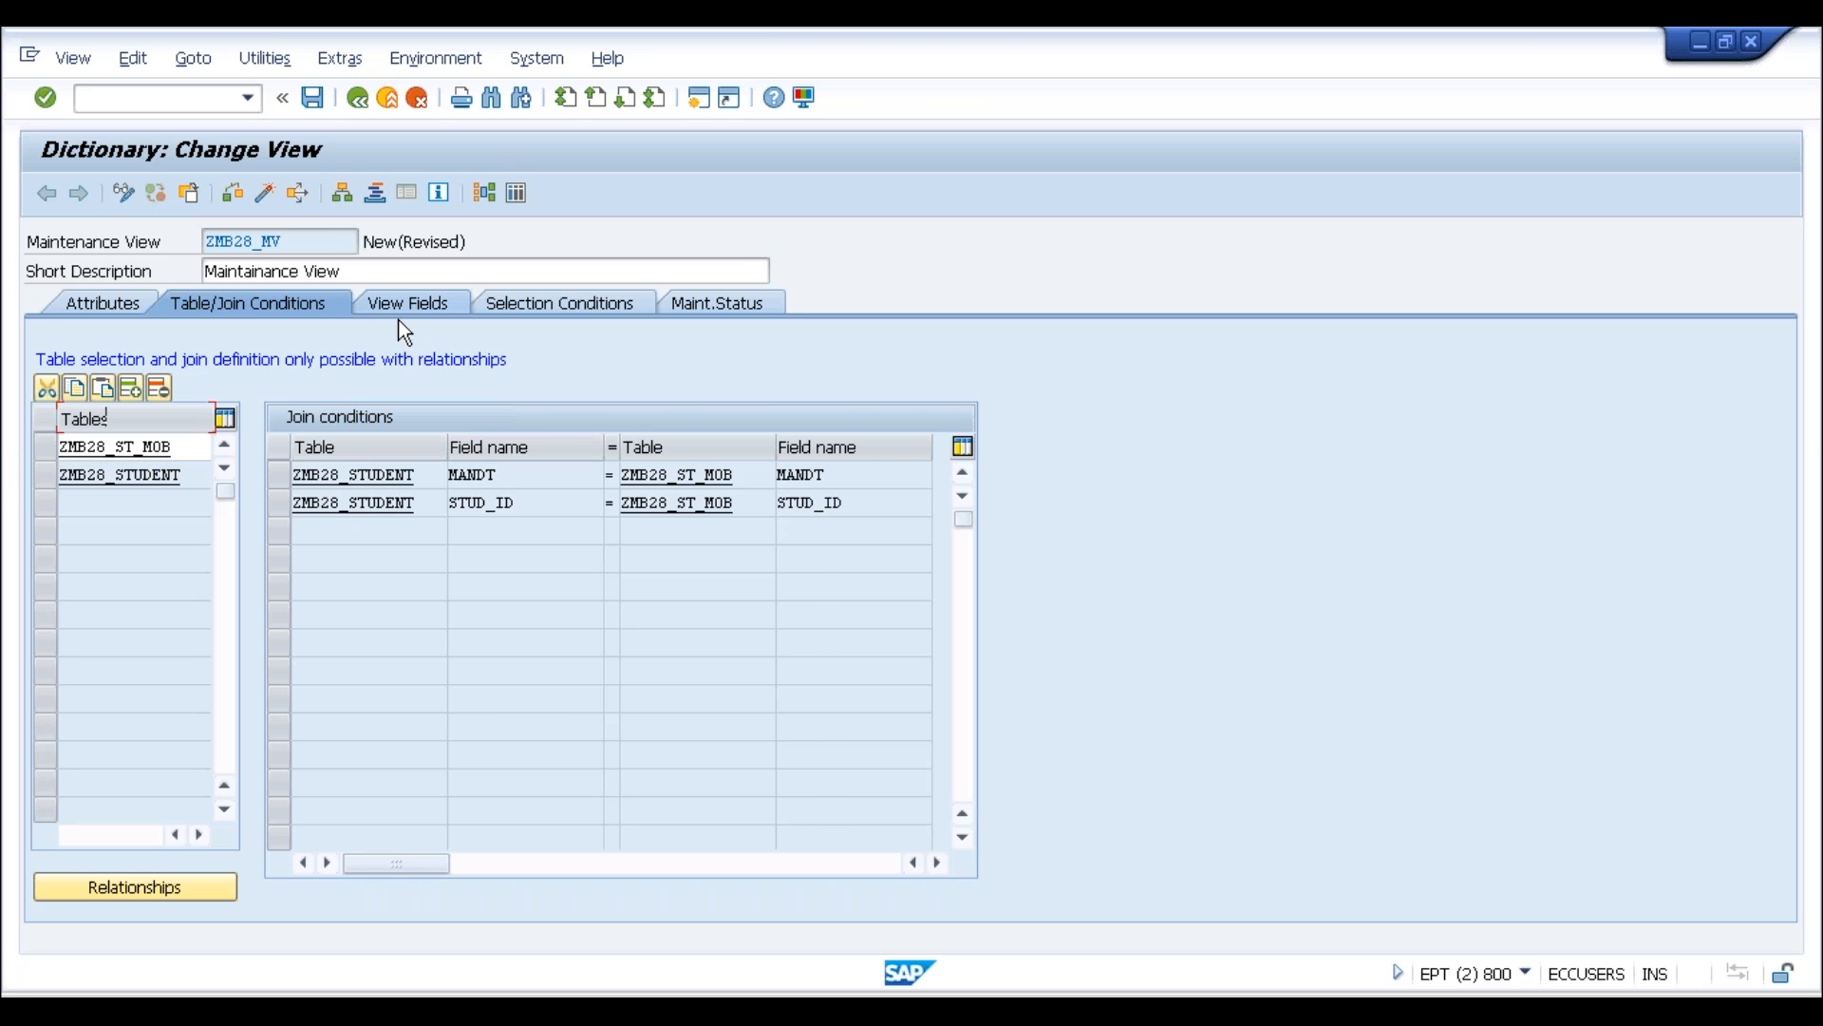
pyautogui.click(150, 446)
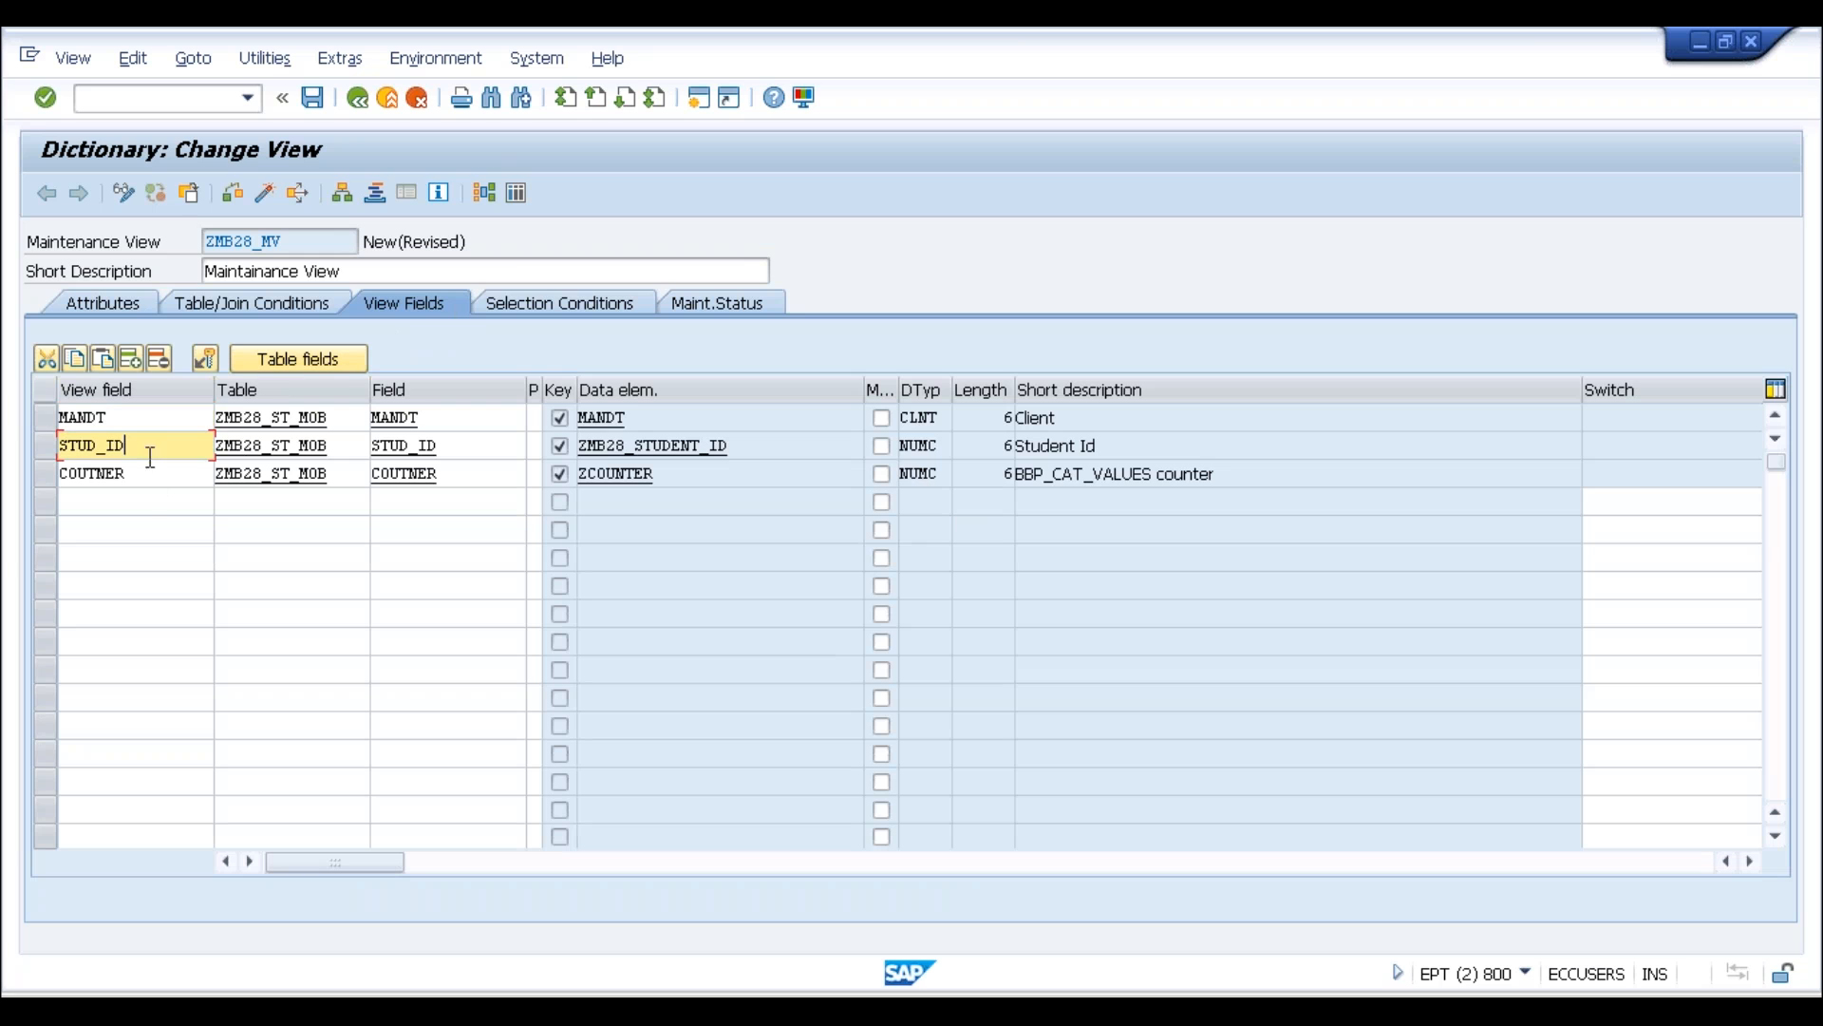
pyautogui.click(150, 474)
pyautogui.click(152, 450)
pyautogui.moveTo(144, 441); pyautogui.dragTo(29, 449)
pyautogui.moveTo(134, 473); pyautogui.dragTo(43, 480)
pyautogui.moveTo(142, 443); pyautogui.dragTo(14, 467)
pyautogui.moveTo(148, 477); pyautogui.dragTo(14, 493)
pyautogui.moveTo(142, 444); pyautogui.dragTo(19, 470)
pyautogui.moveTo(170, 478); pyautogui.dragTo(14, 485)
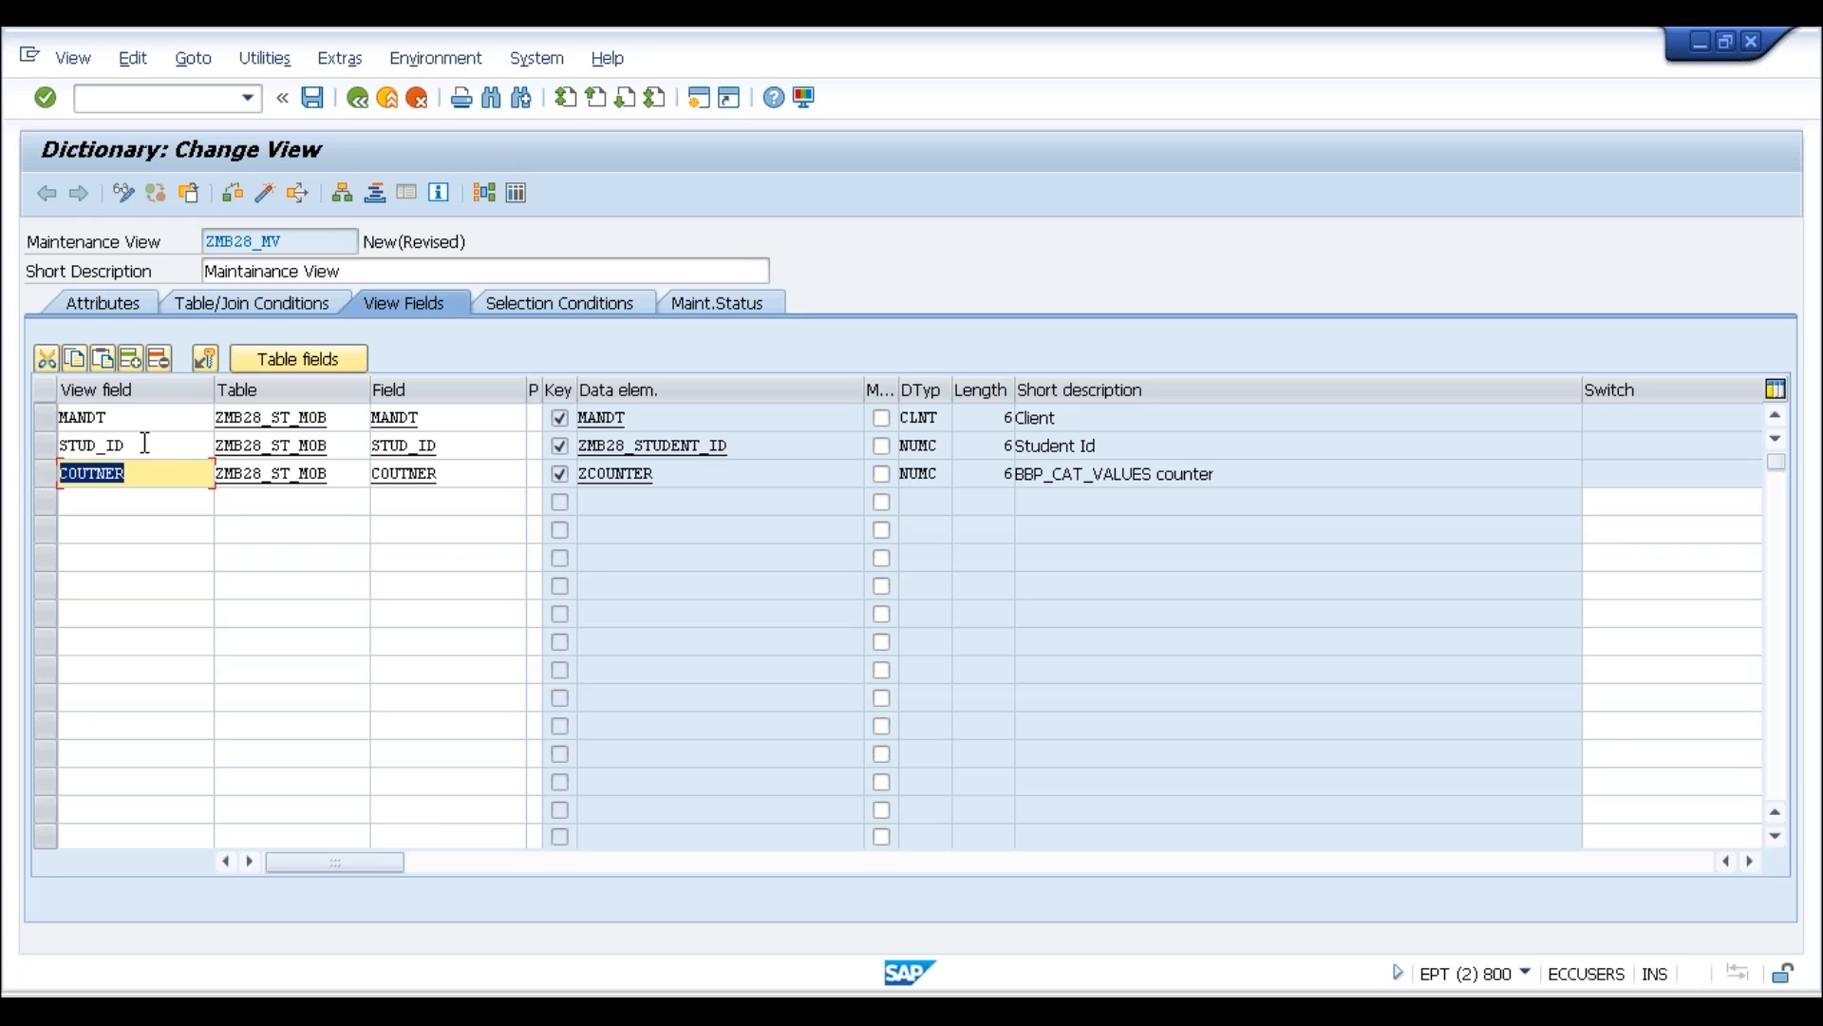
pyautogui.moveTo(142, 442); pyautogui.dragTo(26, 458)
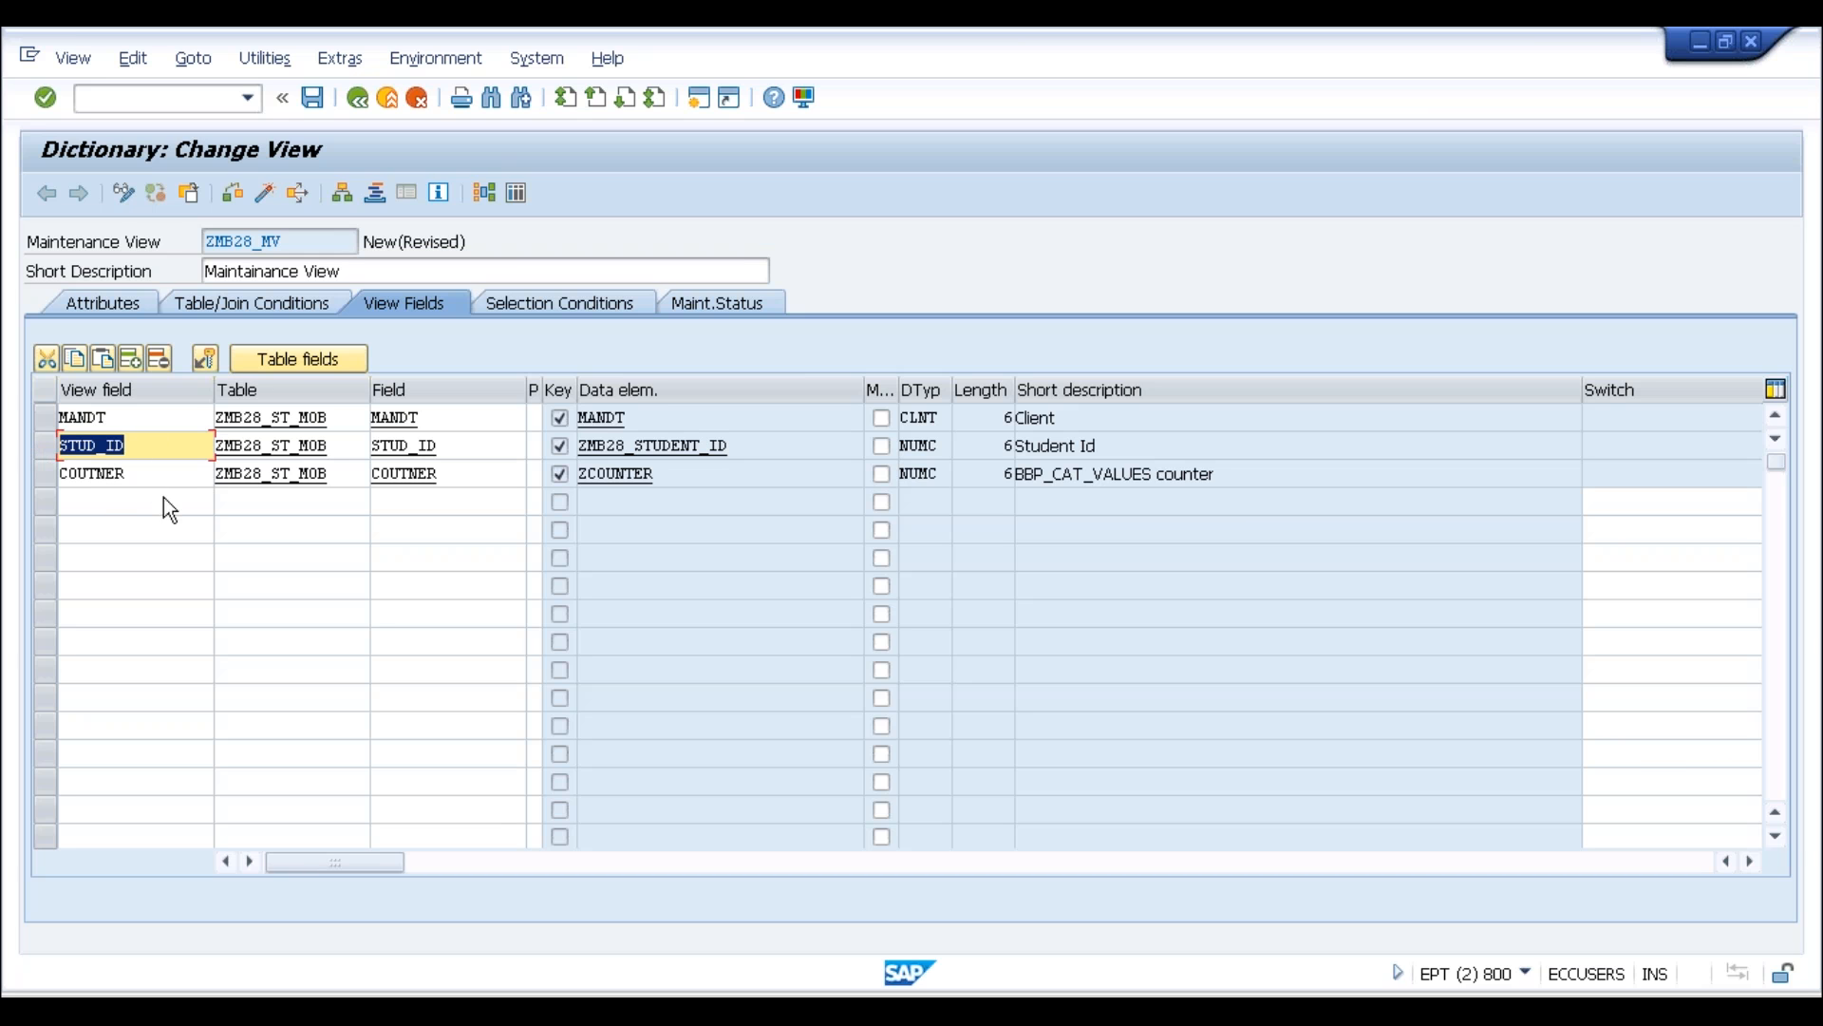
# Compare the base table ZMB28_ST_MOB in the join definition with the key fields in the view's field list
pyautogui.click(271, 300)
pyautogui.moveTo(193, 449); pyautogui.dragTo(14, 454)
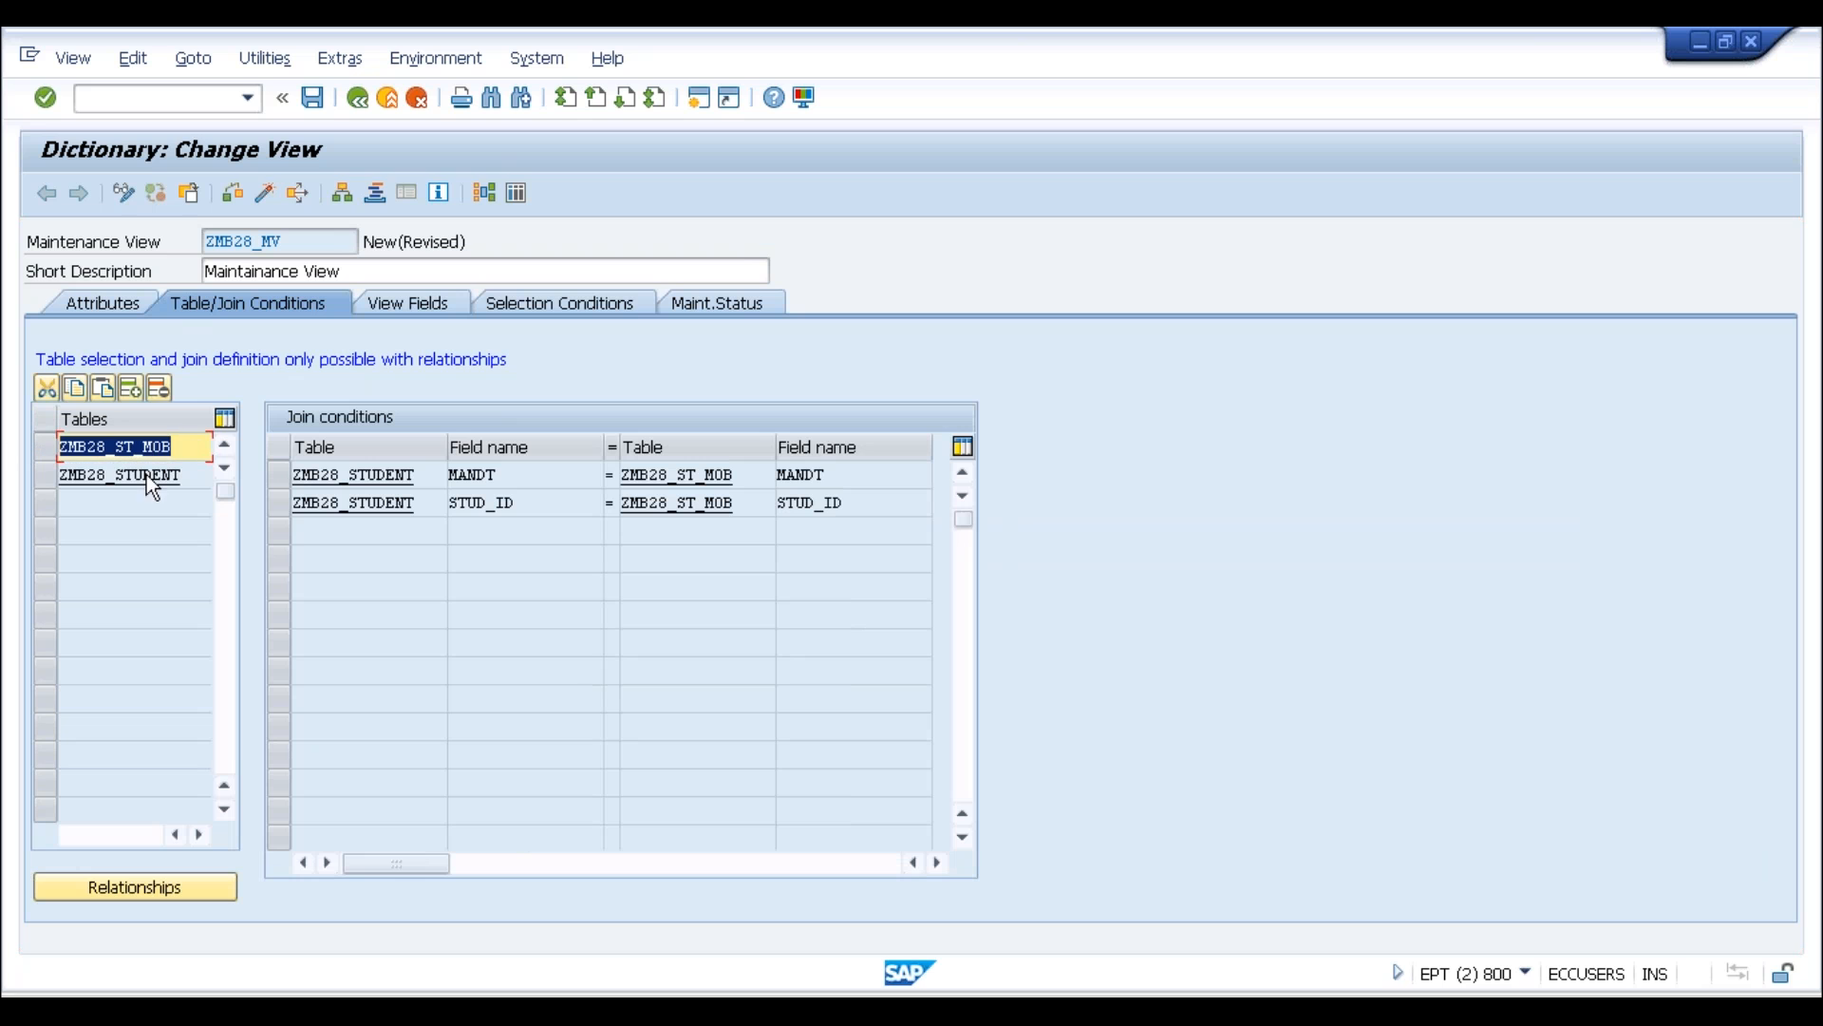
pyautogui.moveTo(185, 451); pyautogui.dragTo(13, 461)
pyautogui.click(432, 304)
pyautogui.moveTo(146, 426); pyautogui.dragTo(14, 454)
pyautogui.moveTo(127, 474); pyautogui.dragTo(14, 479)
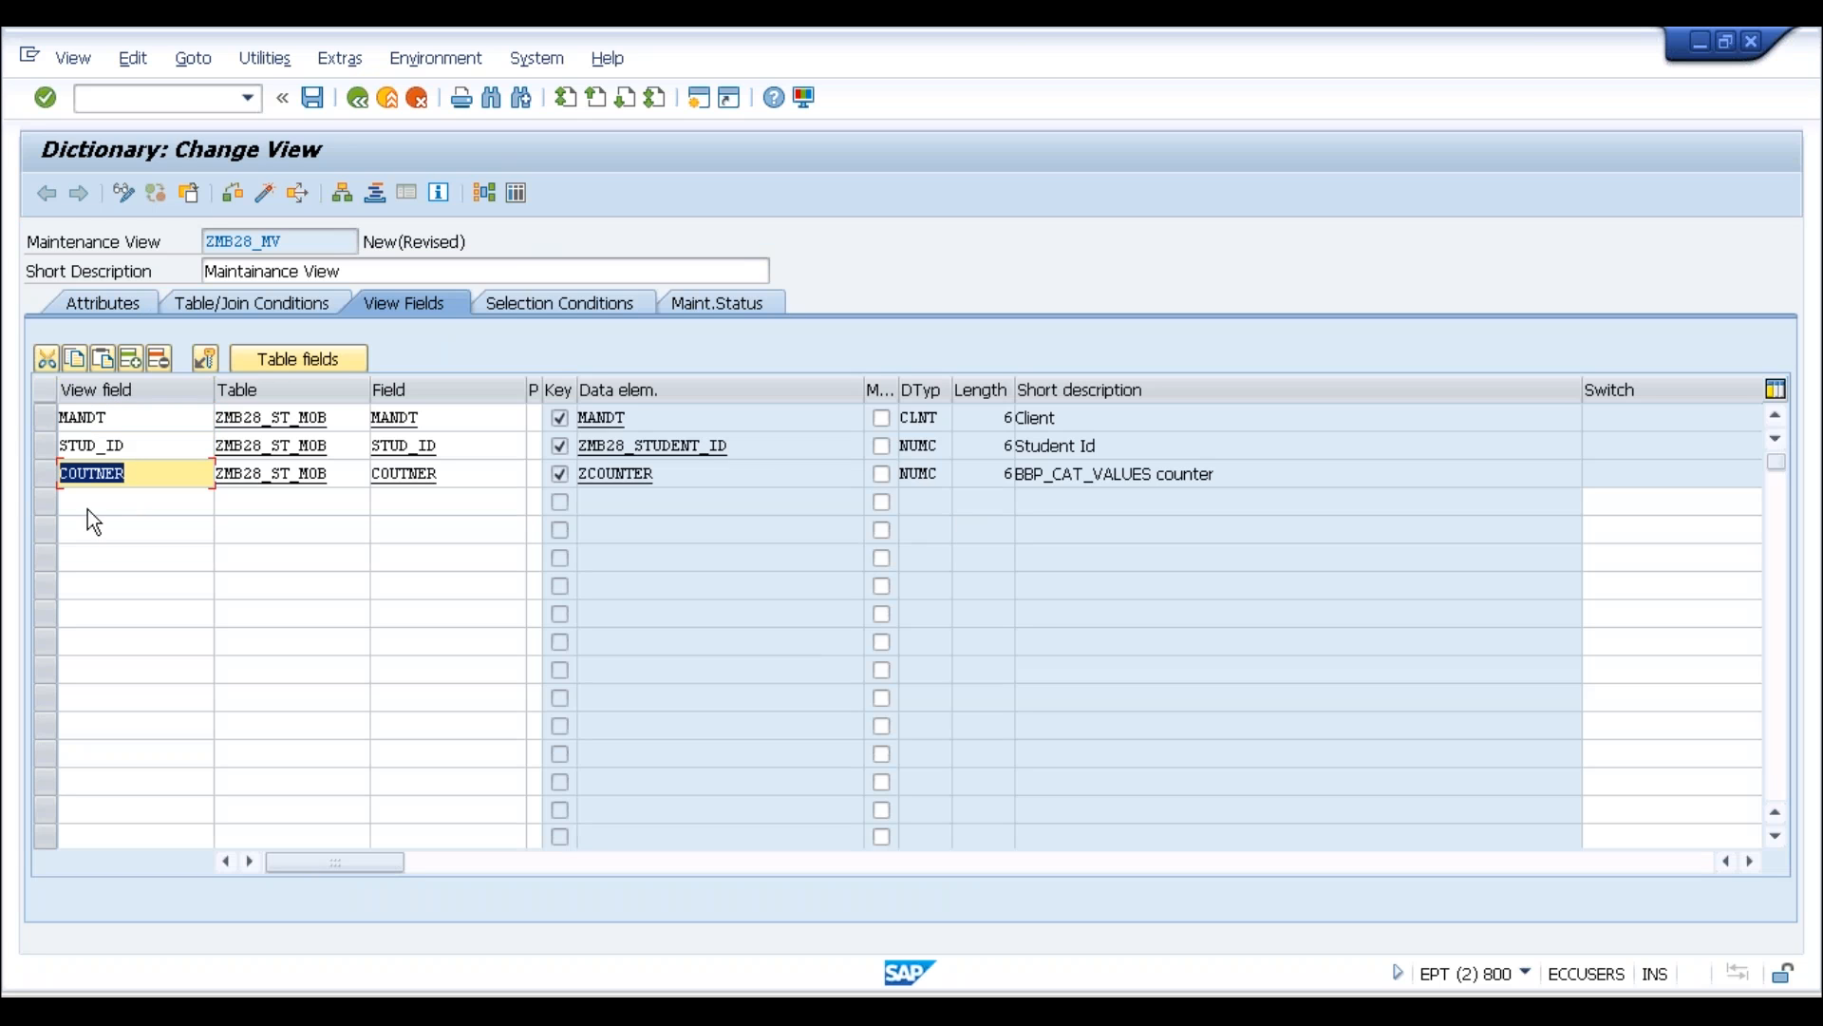
# Add the field MOBILE_NO from table ZMB28_ST_MOB to the view fields
pyautogui.click(86, 504)
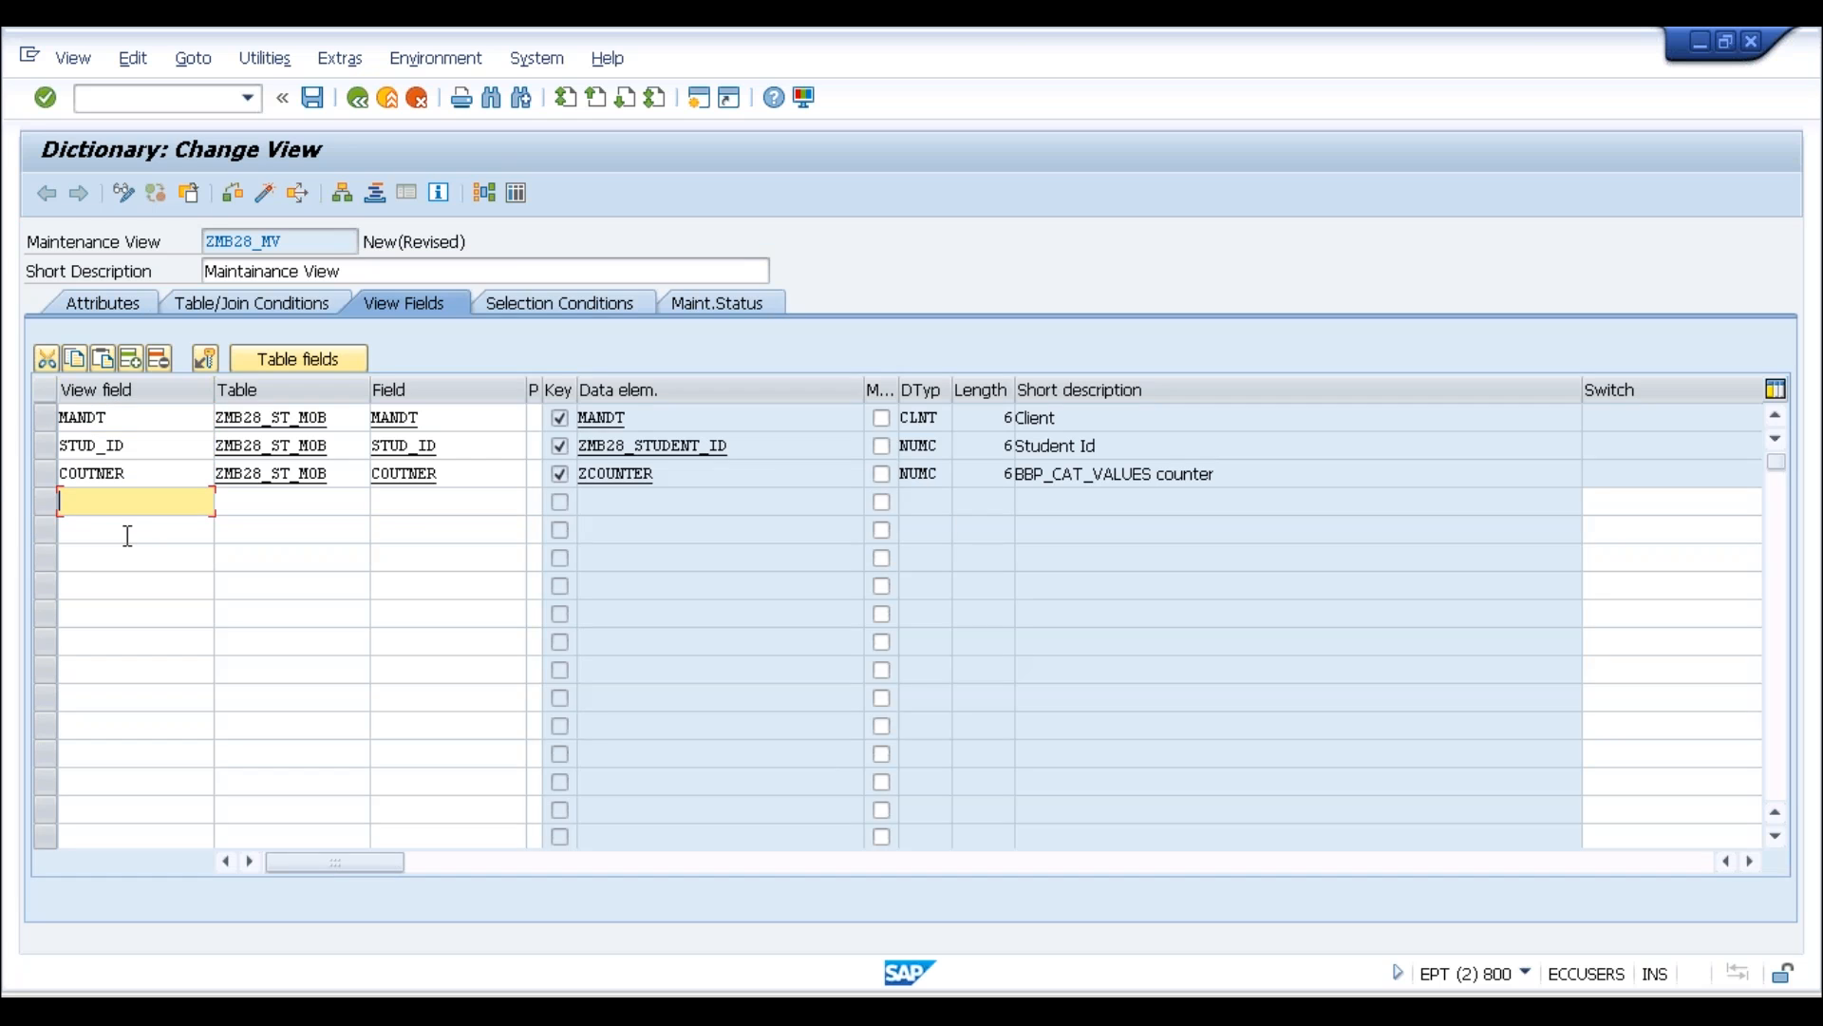
pyautogui.click(299, 361)
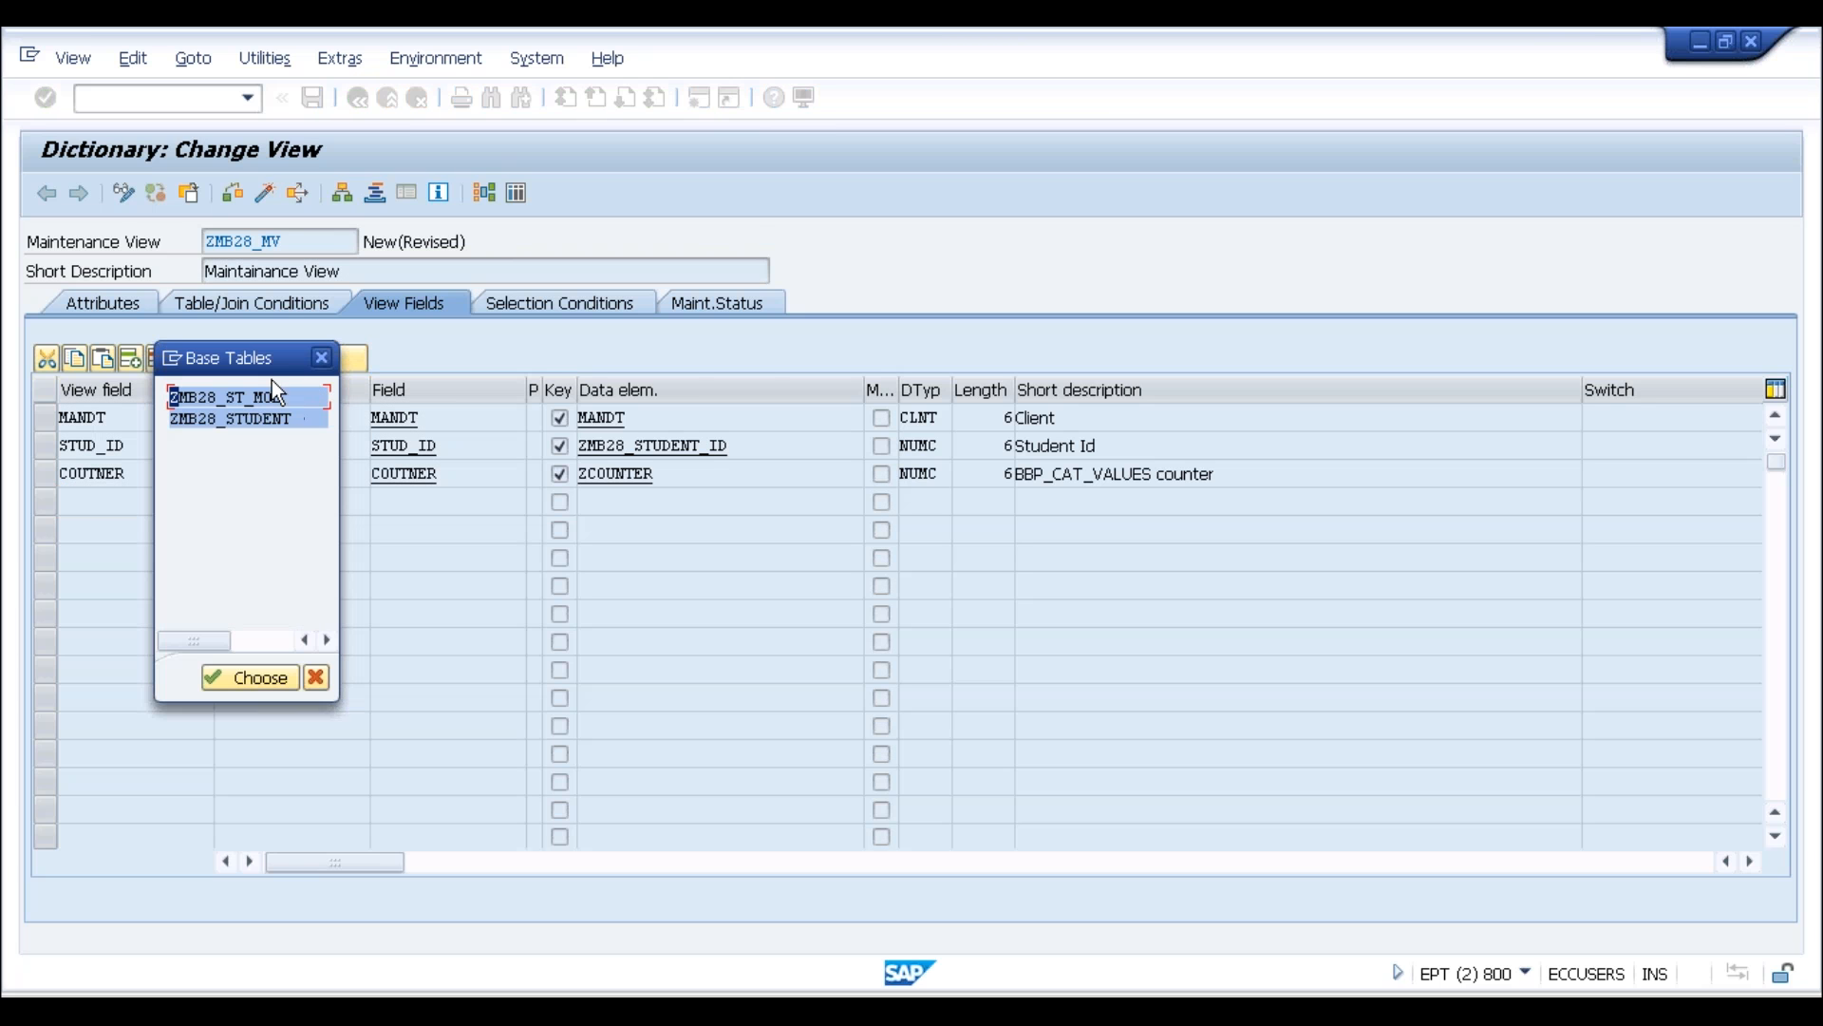
pyautogui.moveTo(270, 359); pyautogui.dragTo(685, 232)
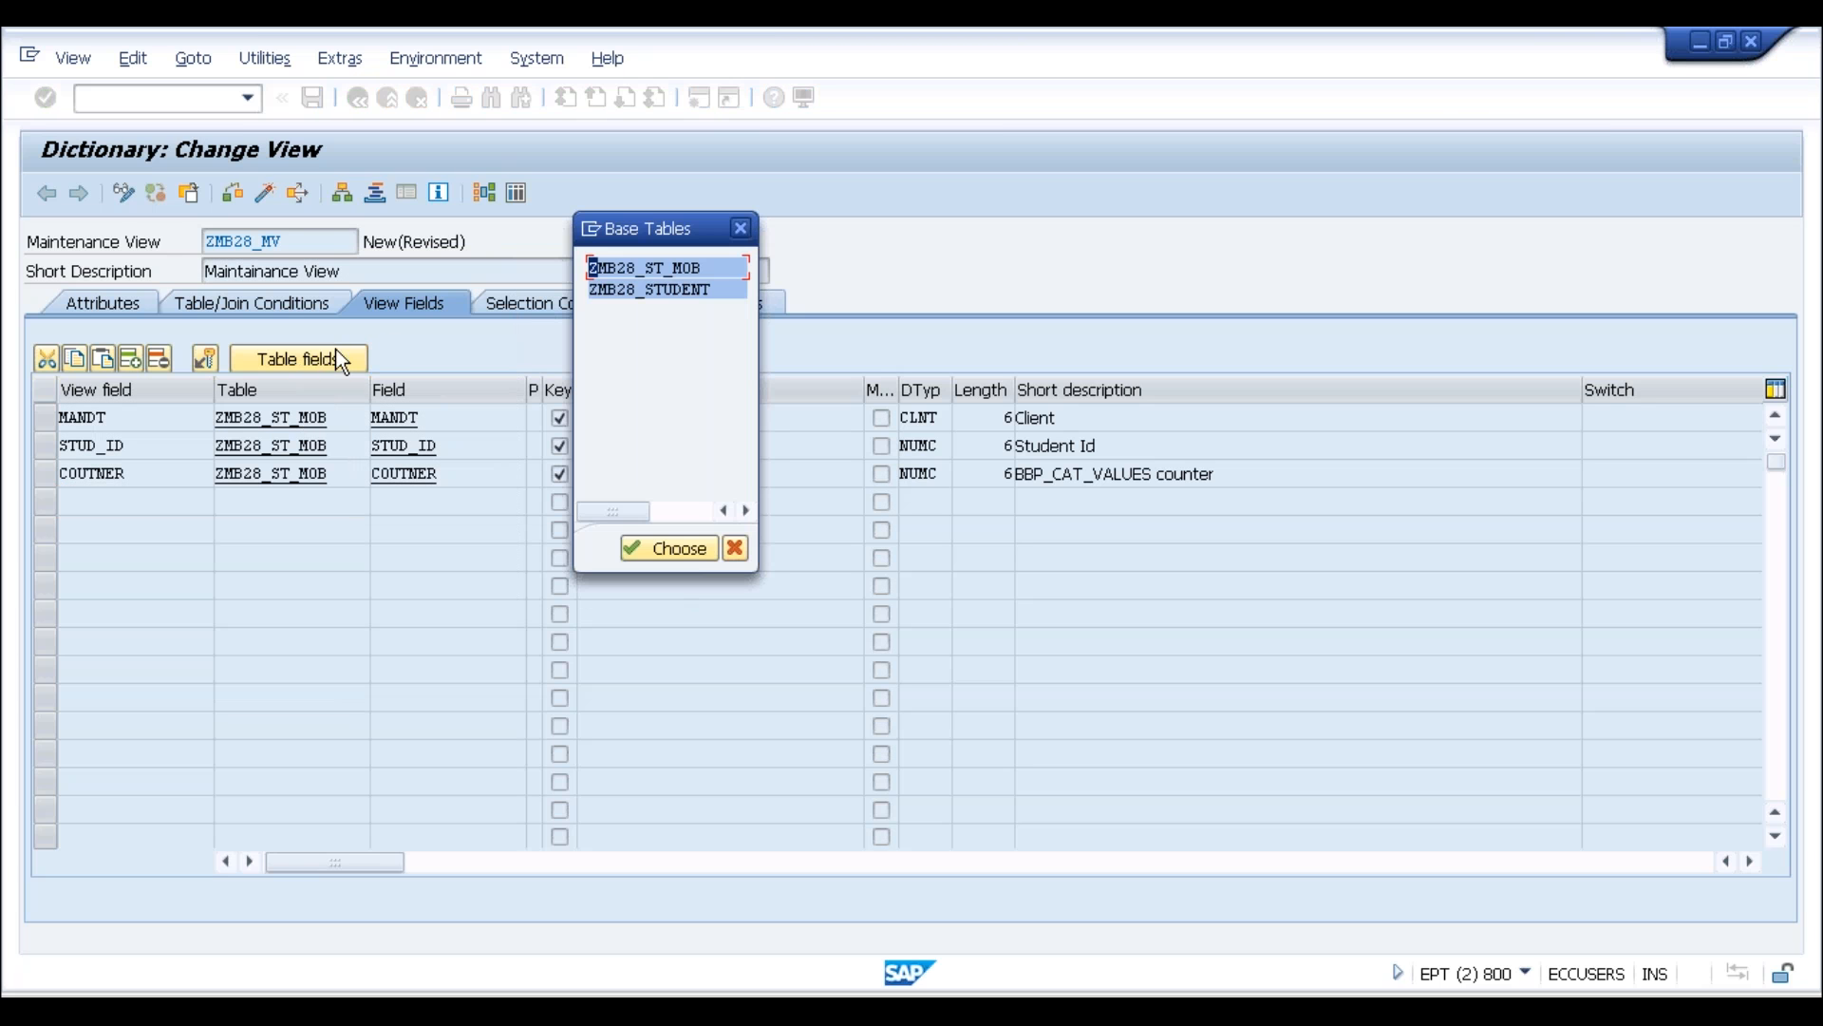
pyautogui.doubleClick(651, 269)
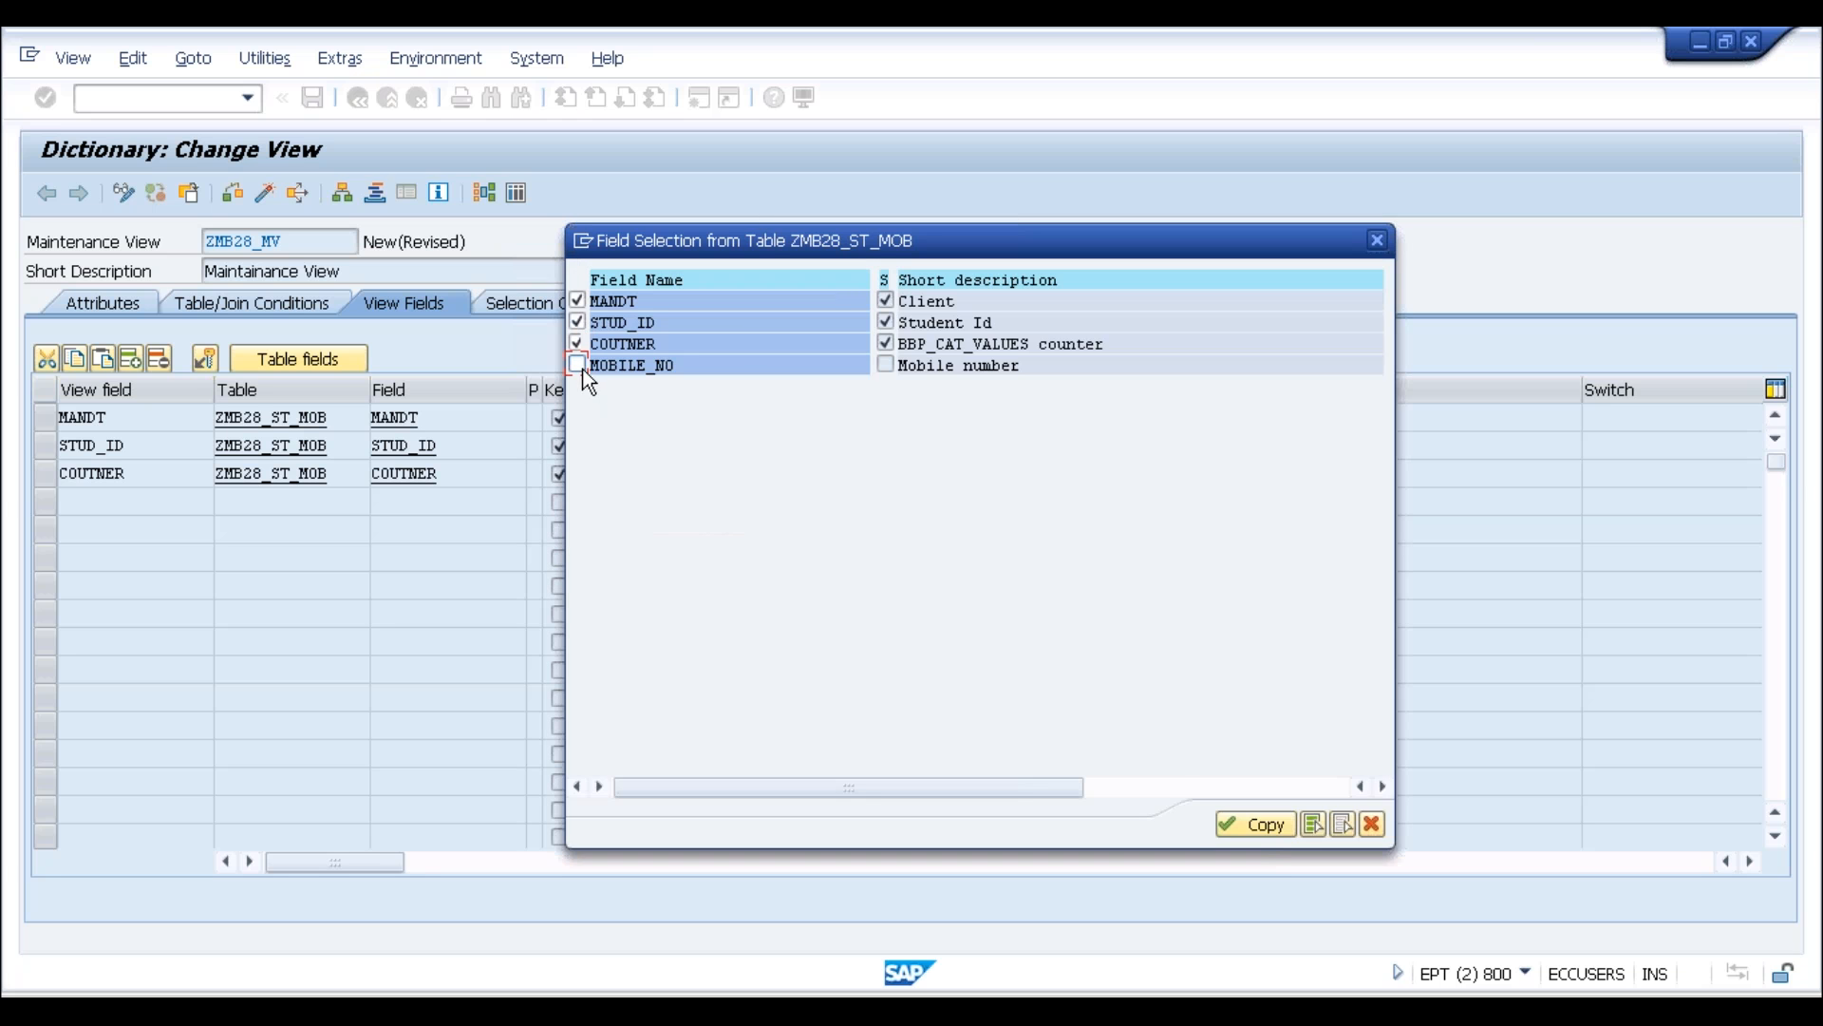
pyautogui.click(1256, 824)
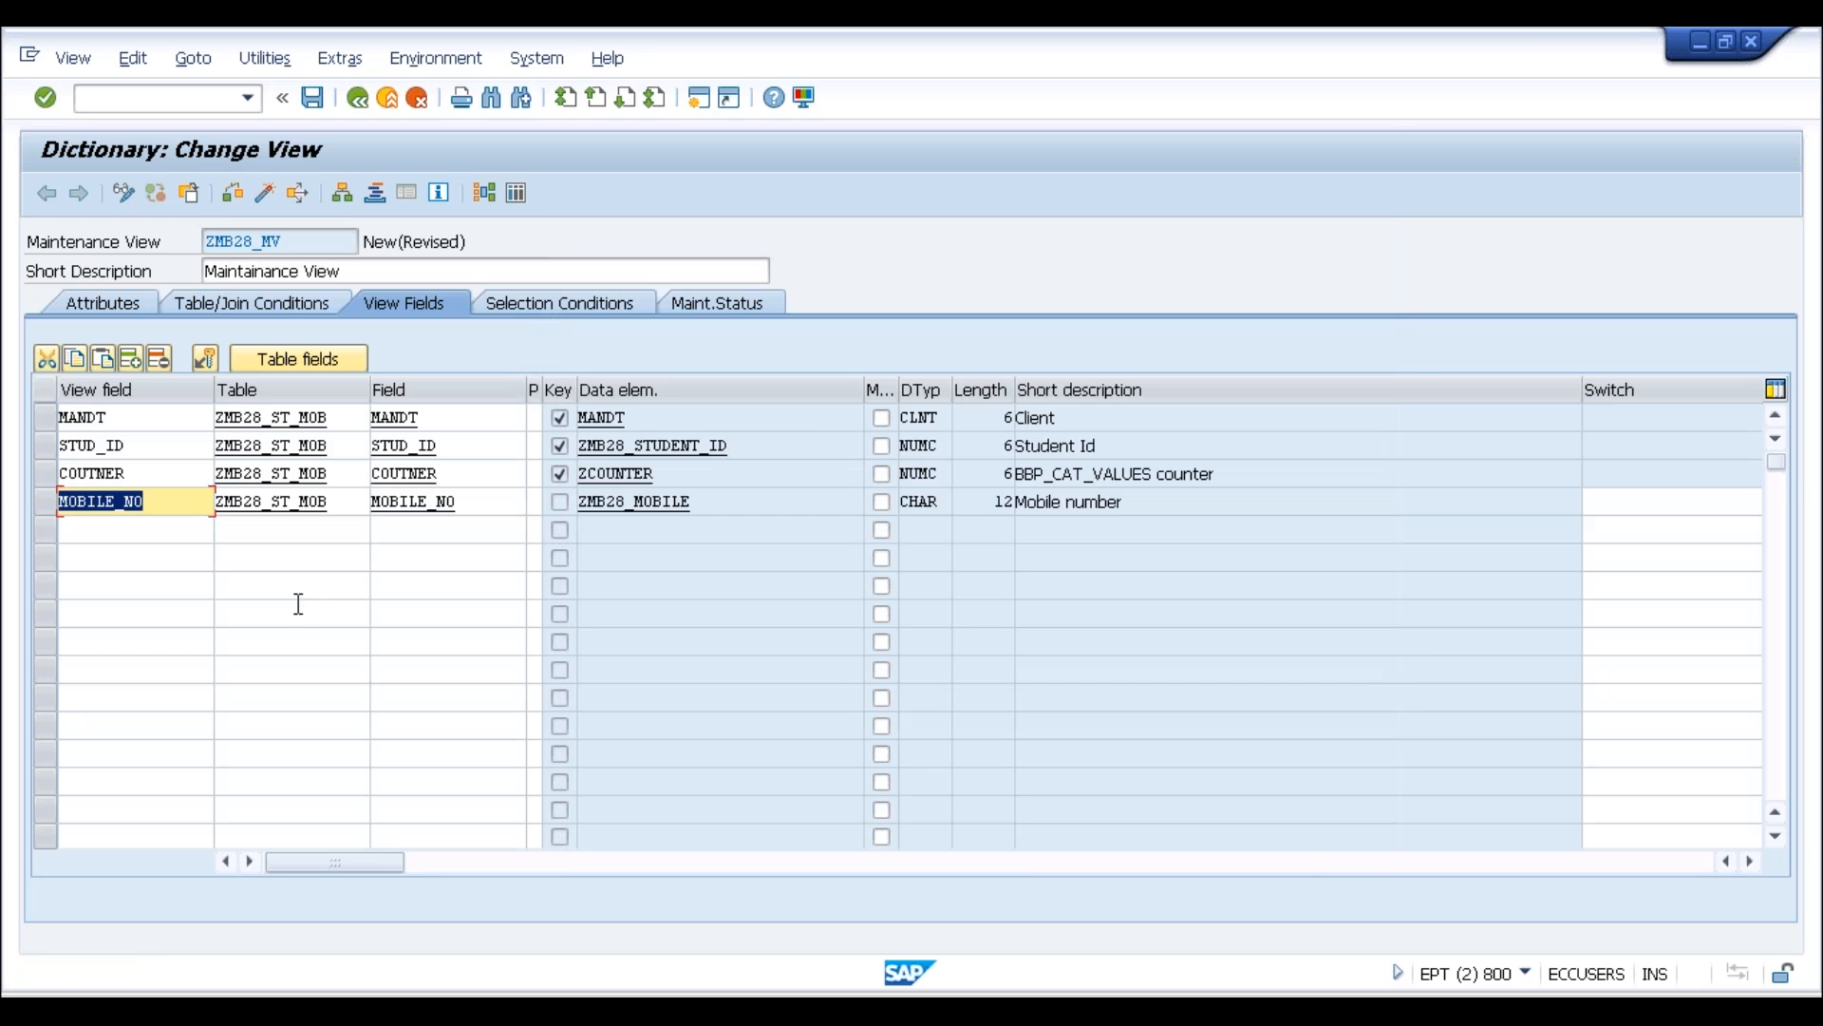
# Add the fields STDENT_F_NAME, STDENT_L_NAME, AGE and GENDER from table ZMB28_STUDENT to the view fields
pyautogui.click(298, 359)
pyautogui.doubleClick(230, 418)
pyautogui.moveTo(533, 271); pyautogui.dragTo(666, 212)
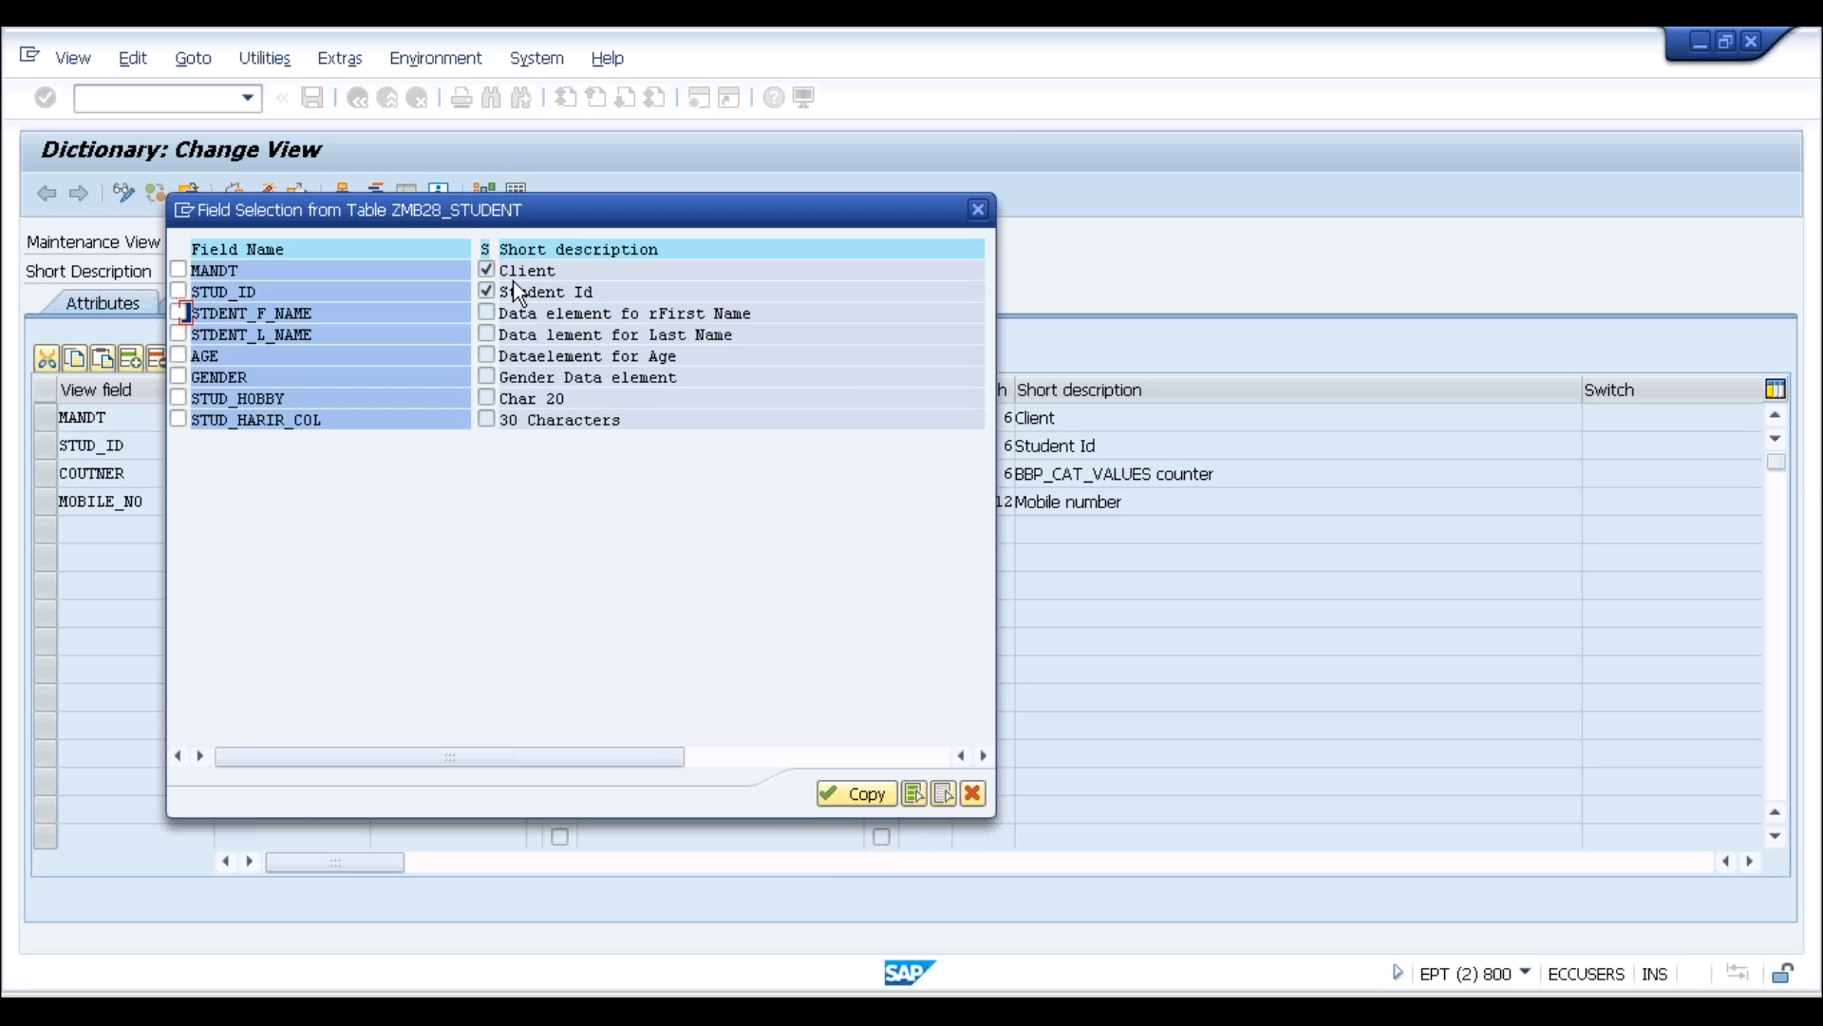
pyautogui.moveTo(549, 208); pyautogui.dragTo(773, 152)
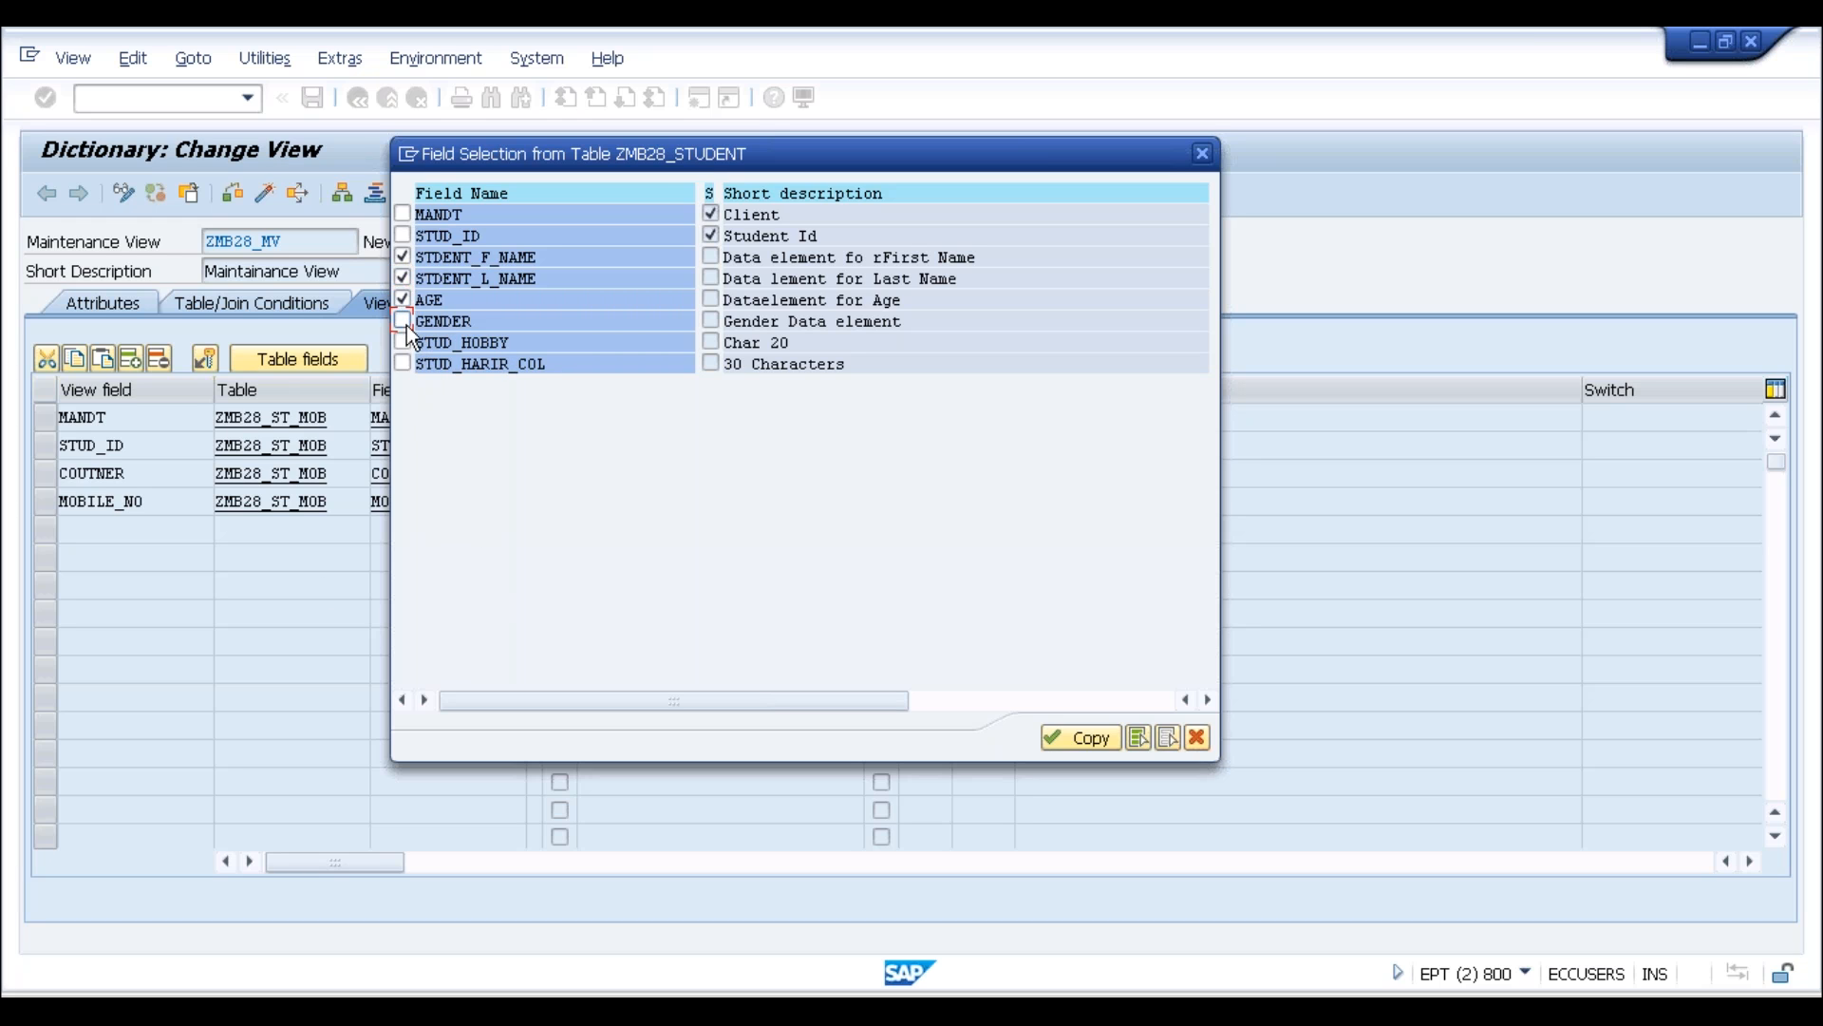
pyautogui.click(403, 364)
pyautogui.click(1078, 743)
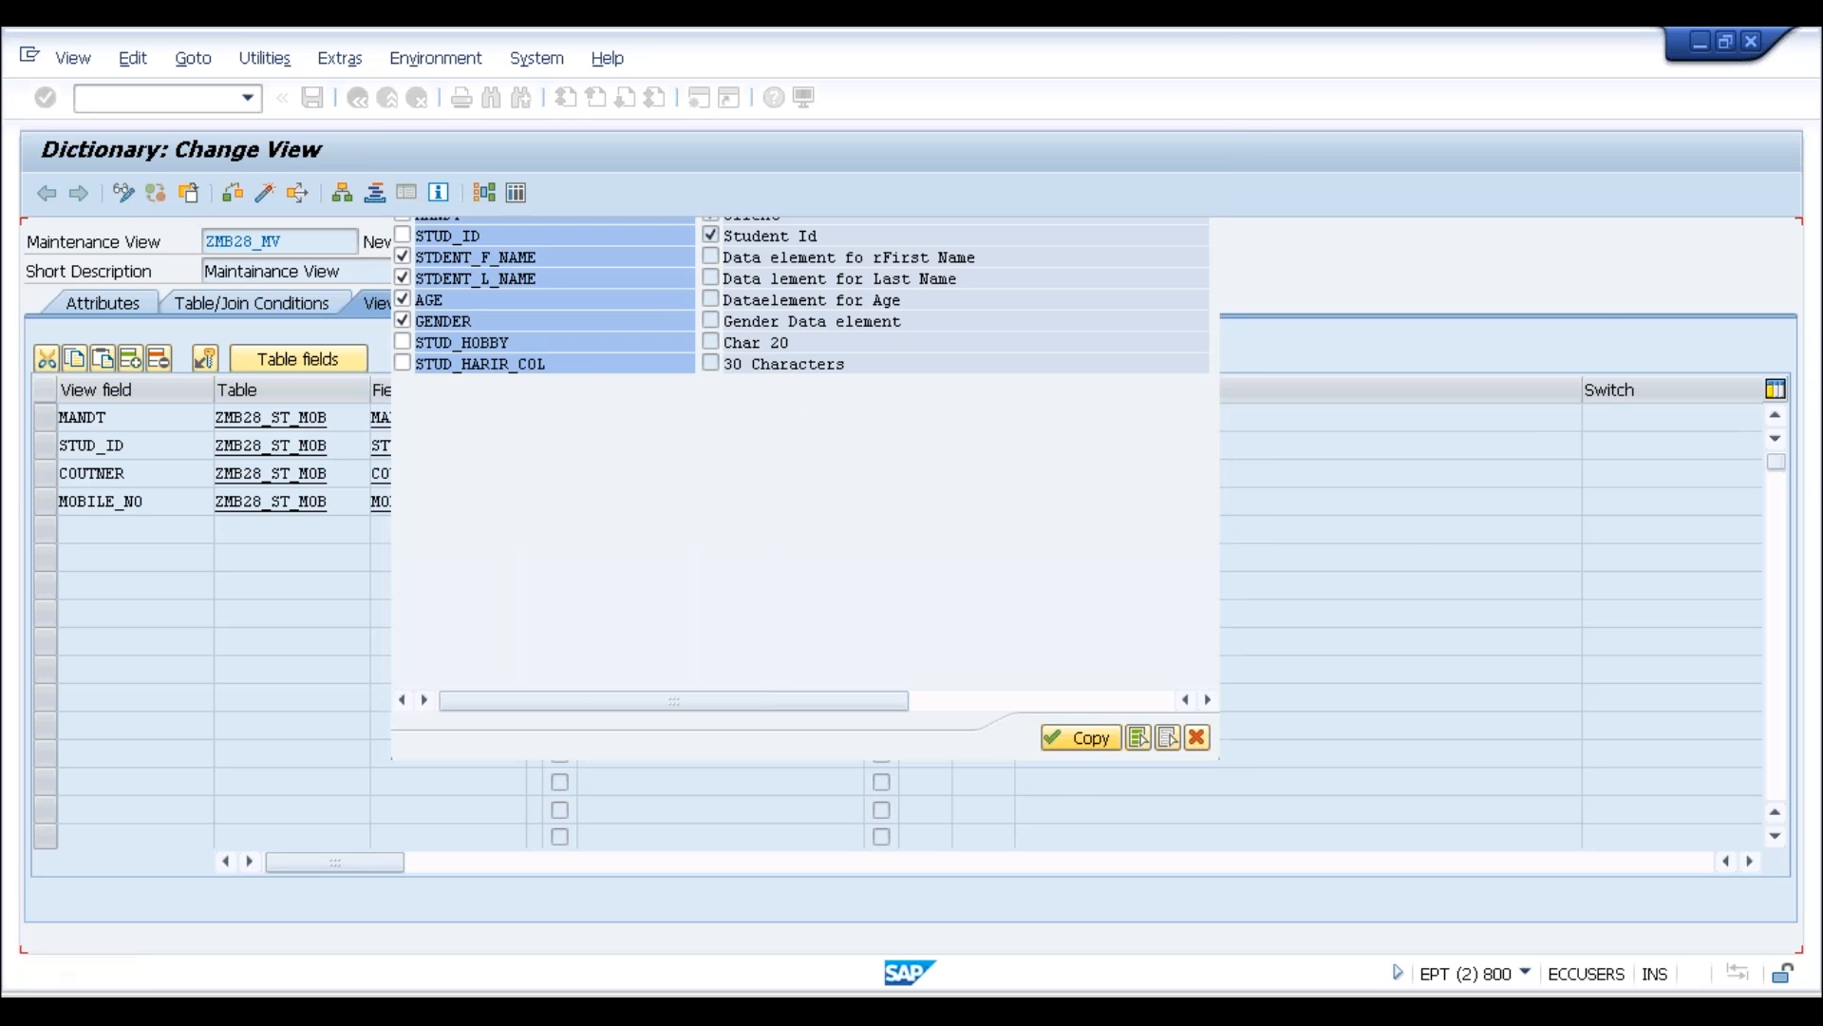
# Check the fields listed in the maintenance view and save the view
pyautogui.click(147, 449)
pyautogui.click(145, 473)
pyautogui.click(152, 503)
pyautogui.click(180, 529)
pyautogui.click(180, 558)
pyautogui.click(118, 587)
pyautogui.click(139, 618)
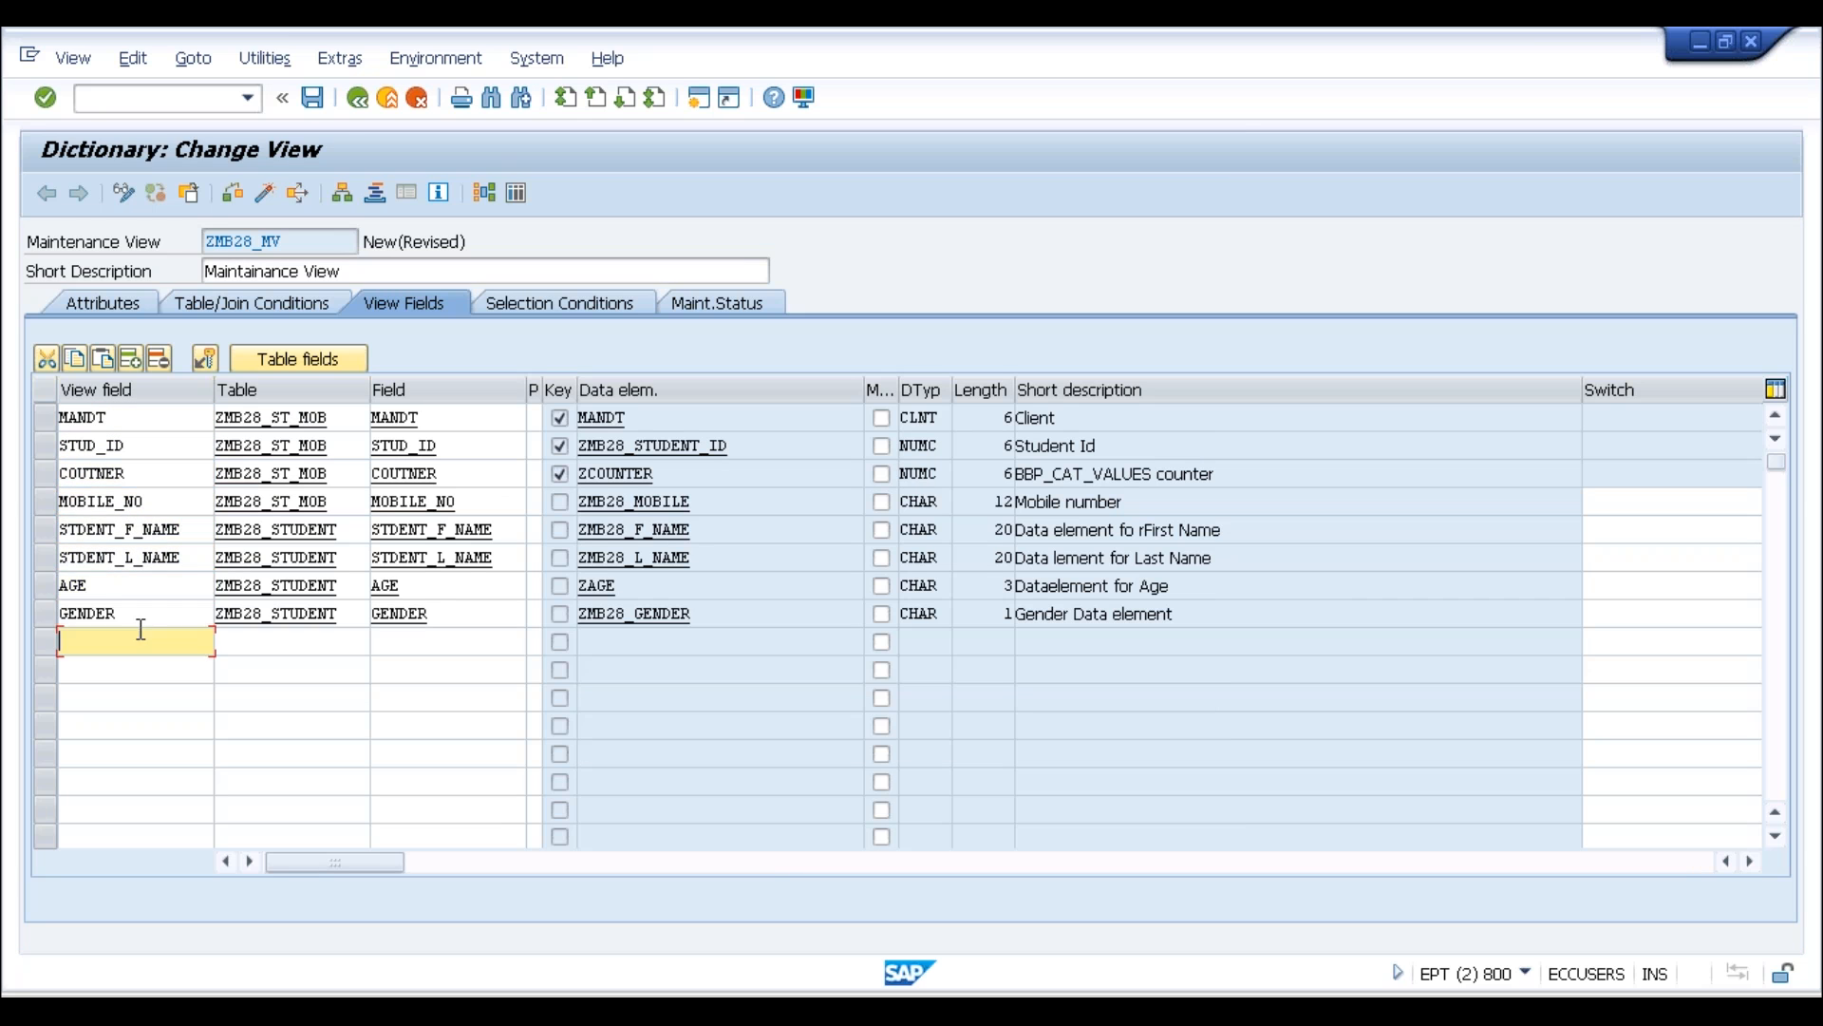
pyautogui.click(311, 99)
pyautogui.click(492, 655)
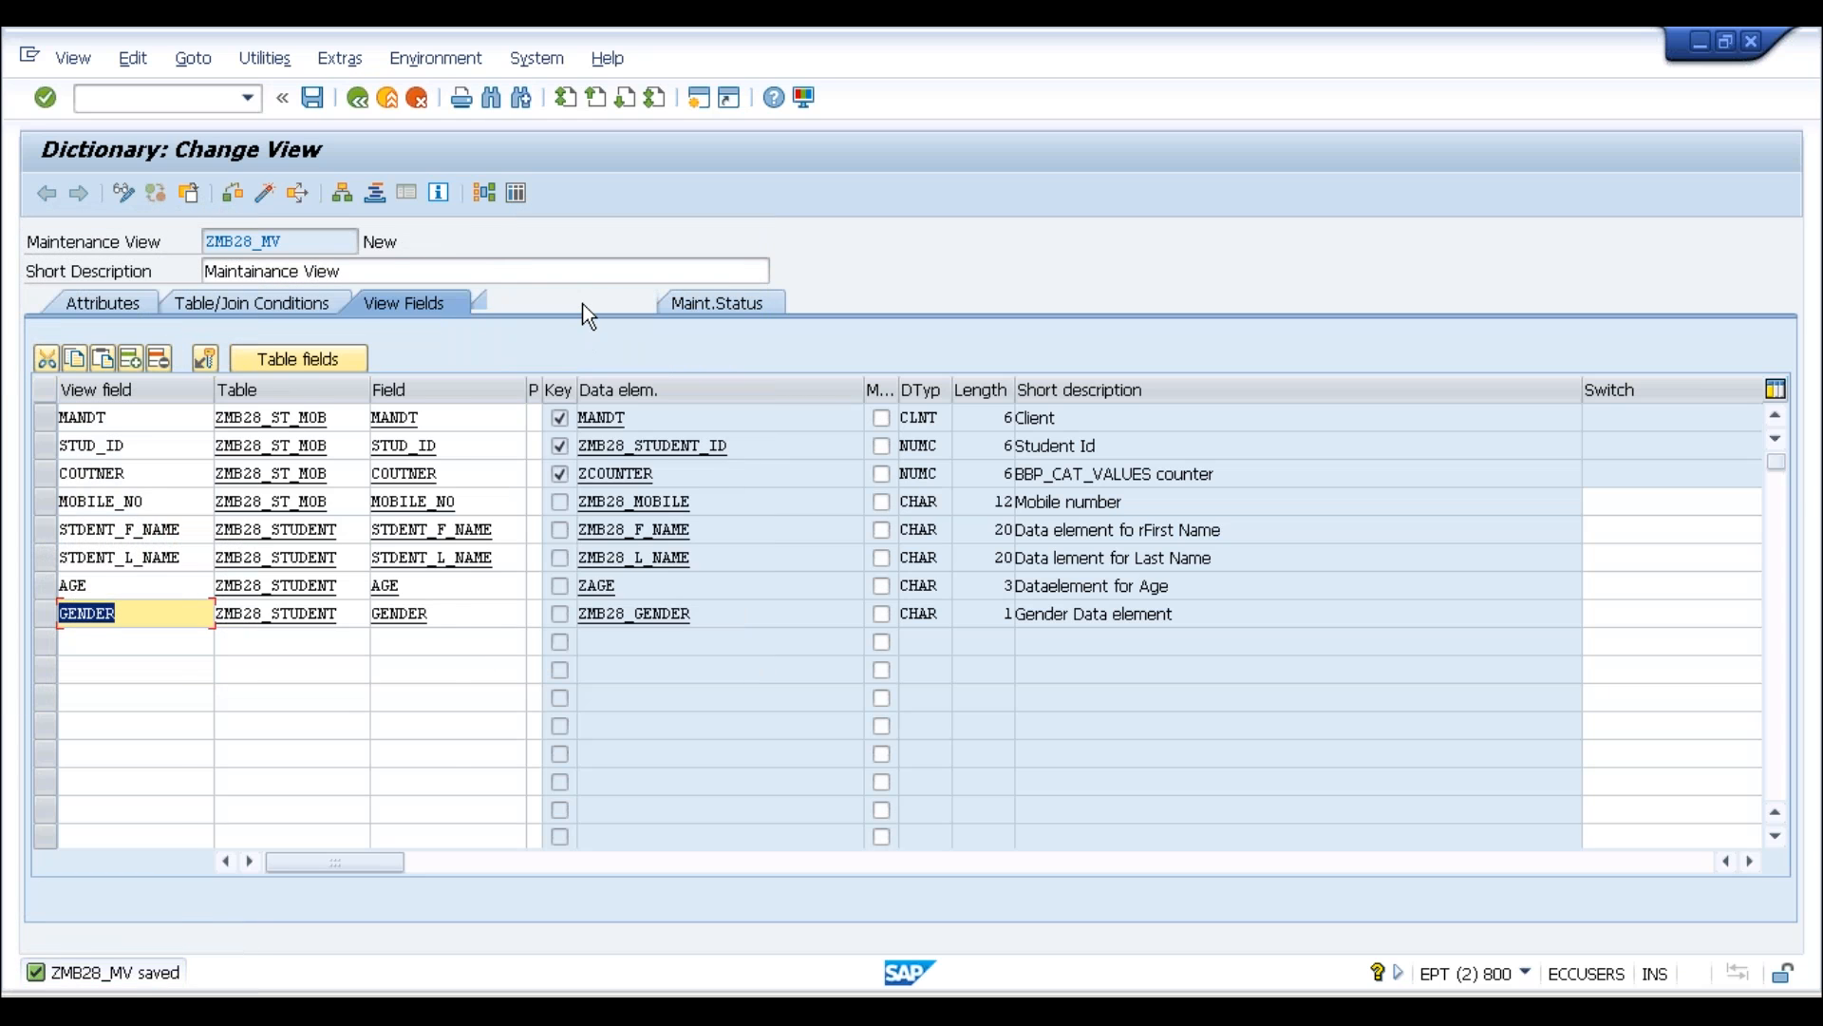
# Examine the table, field name, operator and comparison value entries available for the view's selection conditions
pyautogui.click(587, 305)
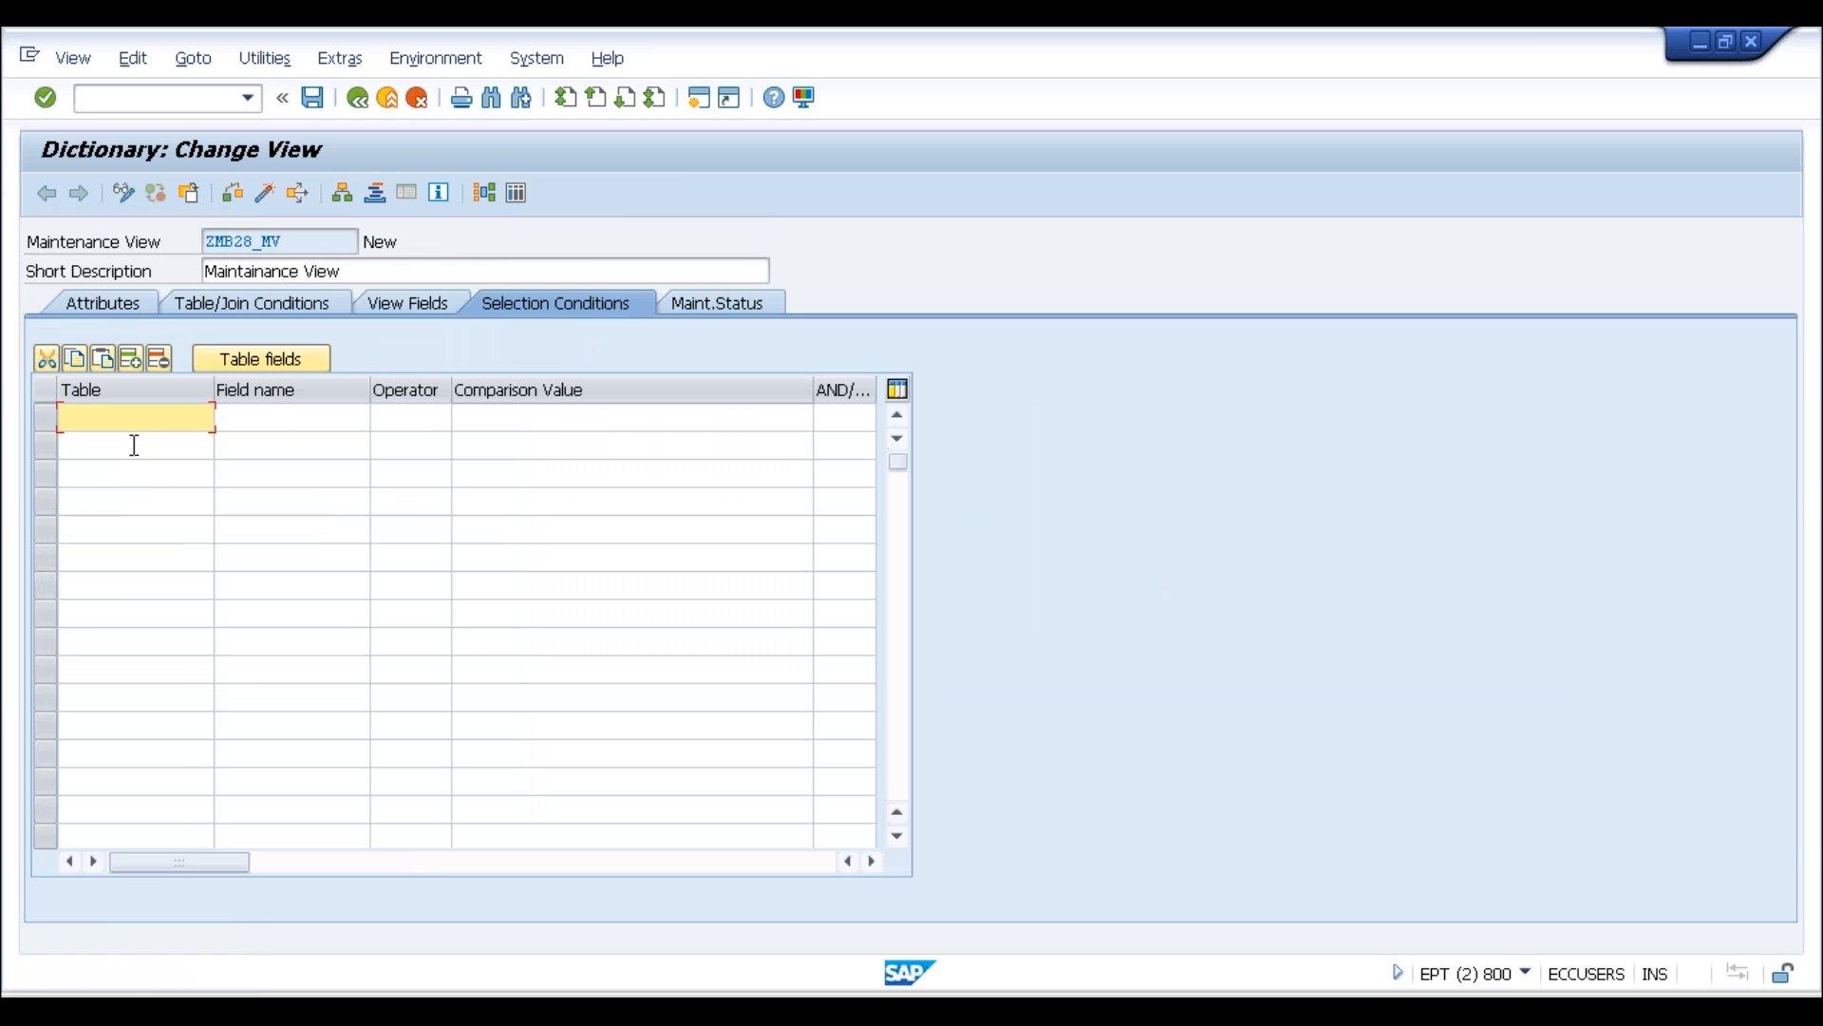
pyautogui.press('Down')
pyautogui.press('Down')
pyautogui.press('Down')
pyautogui.click(134, 528)
pyautogui.click(424, 418)
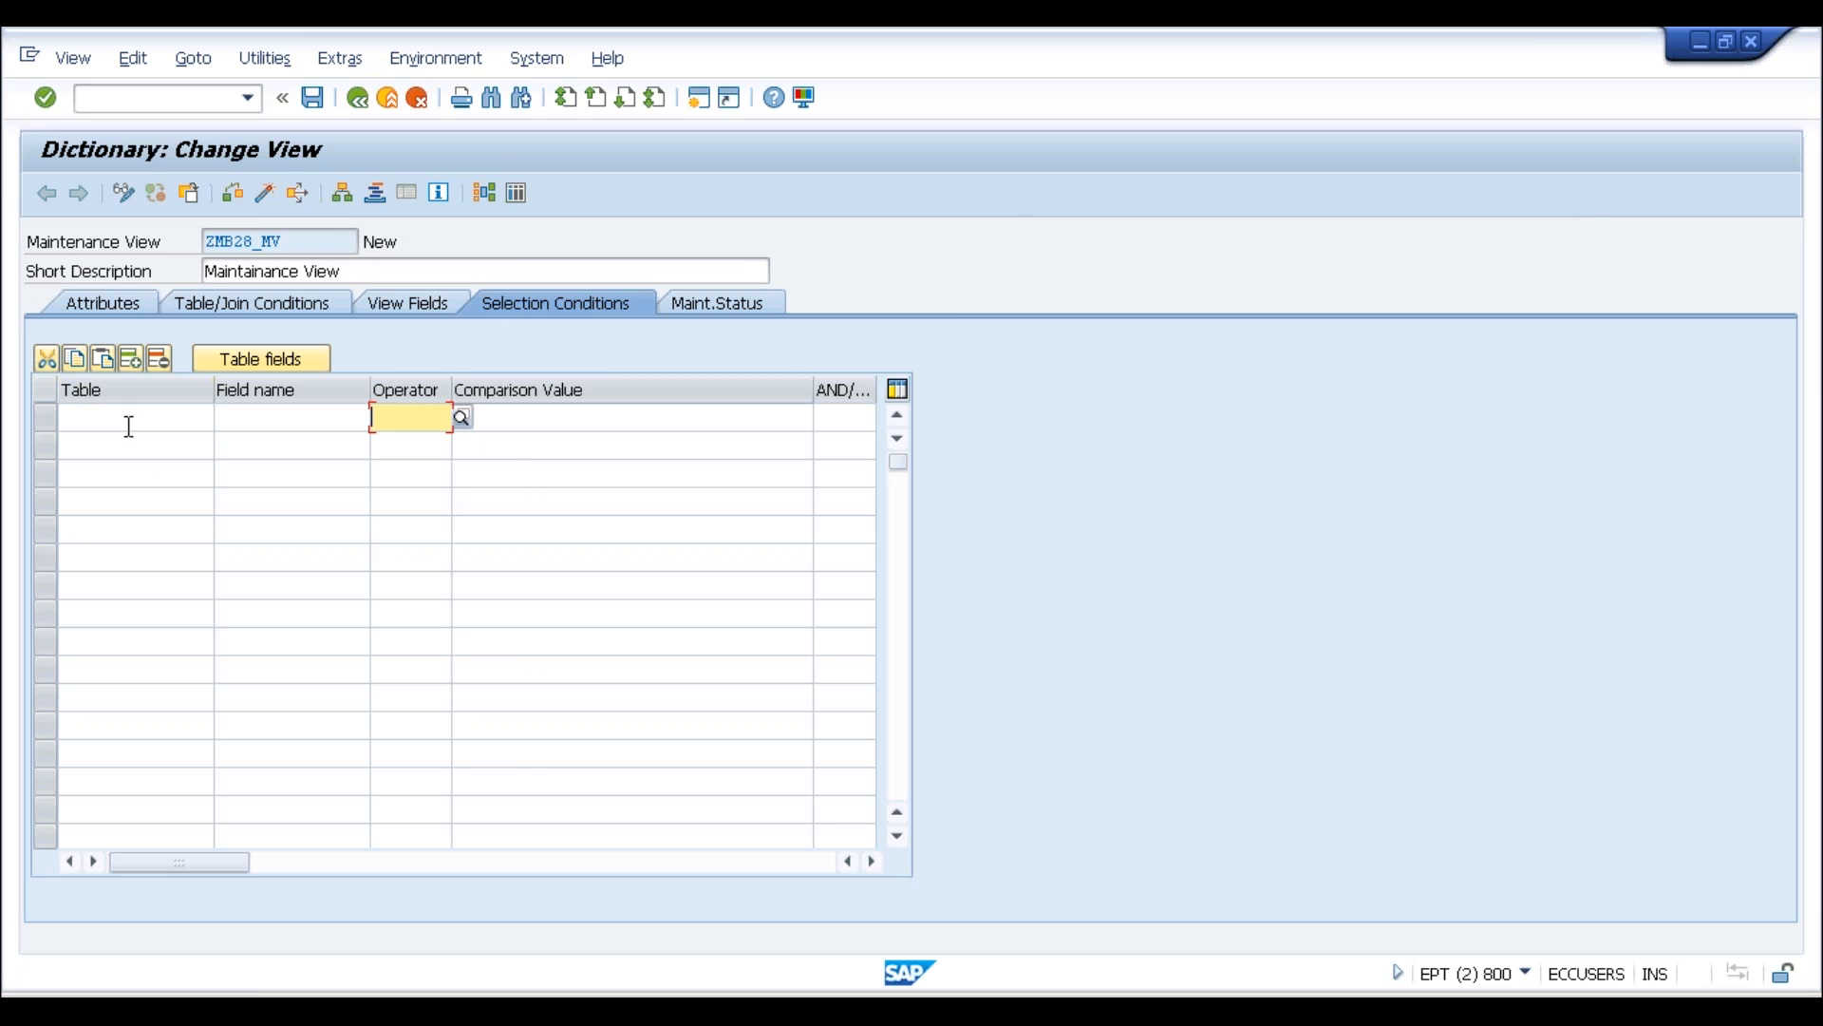
pyautogui.click(128, 420)
pyautogui.click(128, 442)
pyautogui.click(140, 419)
pyautogui.click(139, 438)
pyautogui.click(140, 424)
pyautogui.click(273, 415)
pyautogui.click(442, 418)
pyautogui.click(533, 418)
pyautogui.click(399, 417)
pyautogui.click(509, 421)
pyautogui.click(402, 421)
pyautogui.click(515, 416)
pyautogui.click(388, 419)
pyautogui.moveTo(357, 242); pyautogui.dragTo(190, 237)
pyautogui.click(391, 421)
# Review the maintenance status of ZMB28_MV and activate the view
pyautogui.click(720, 306)
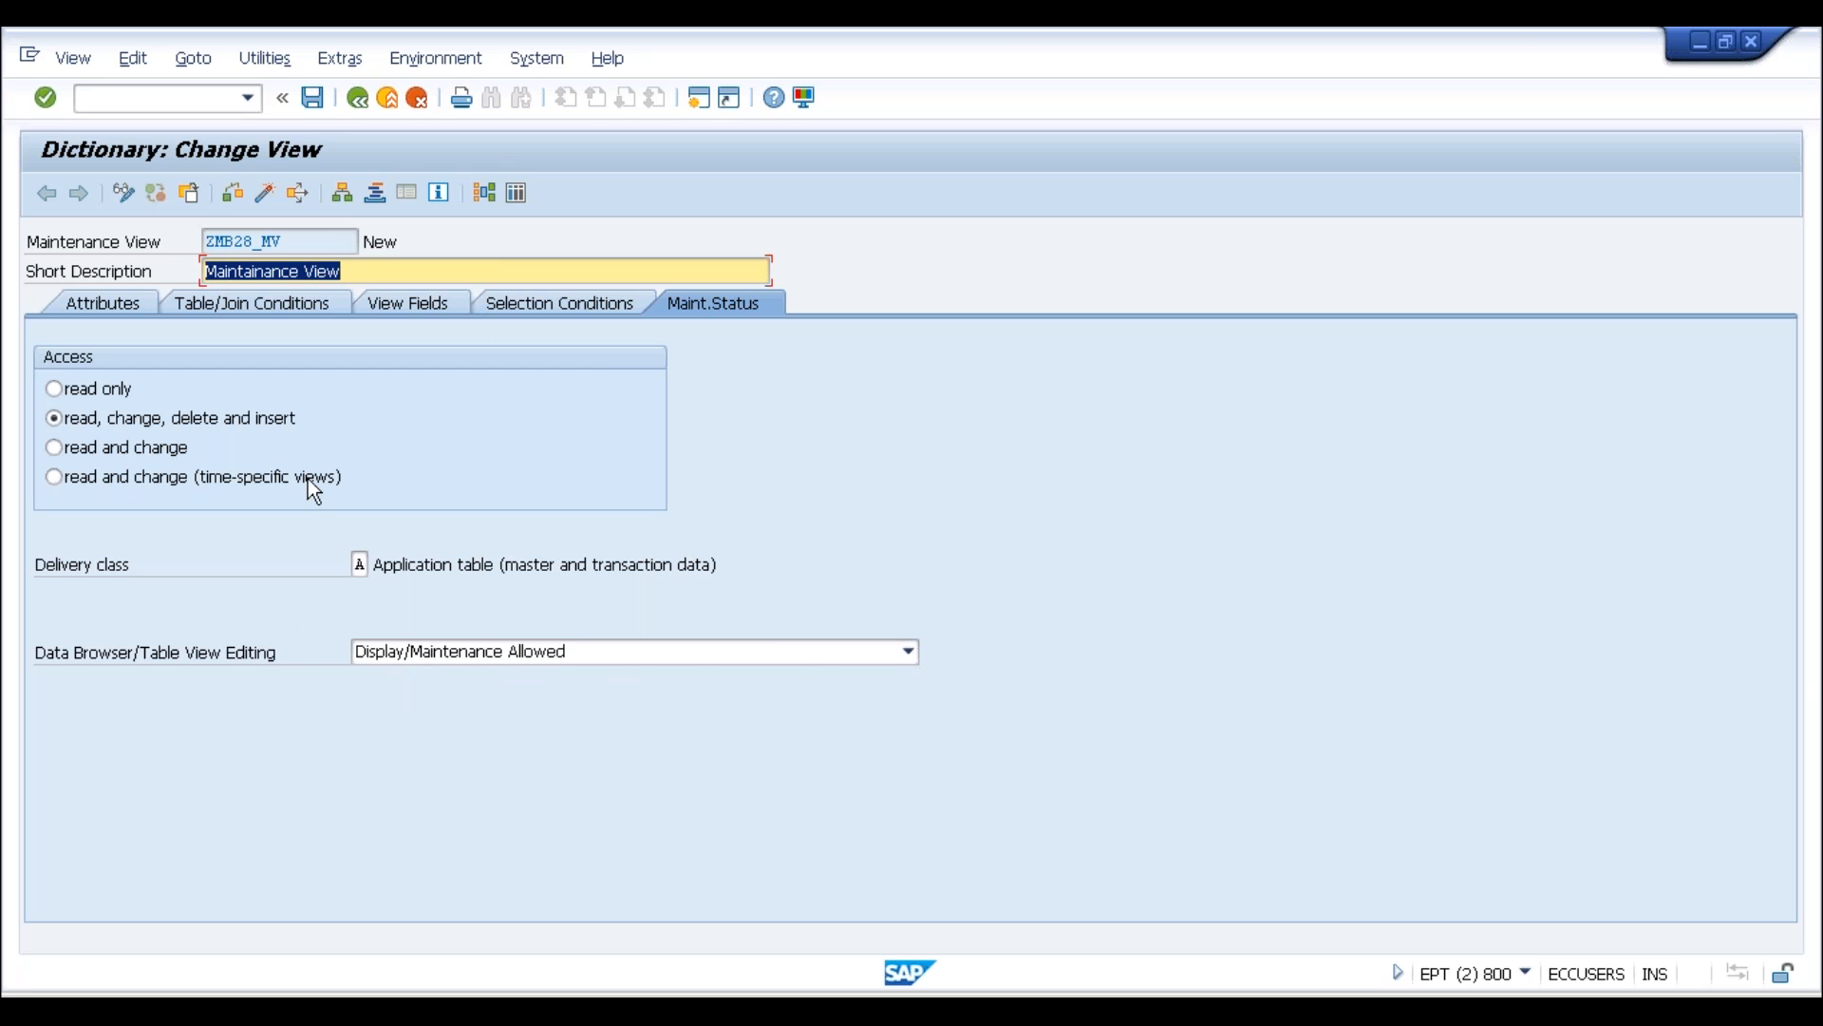
pyautogui.click(312, 103)
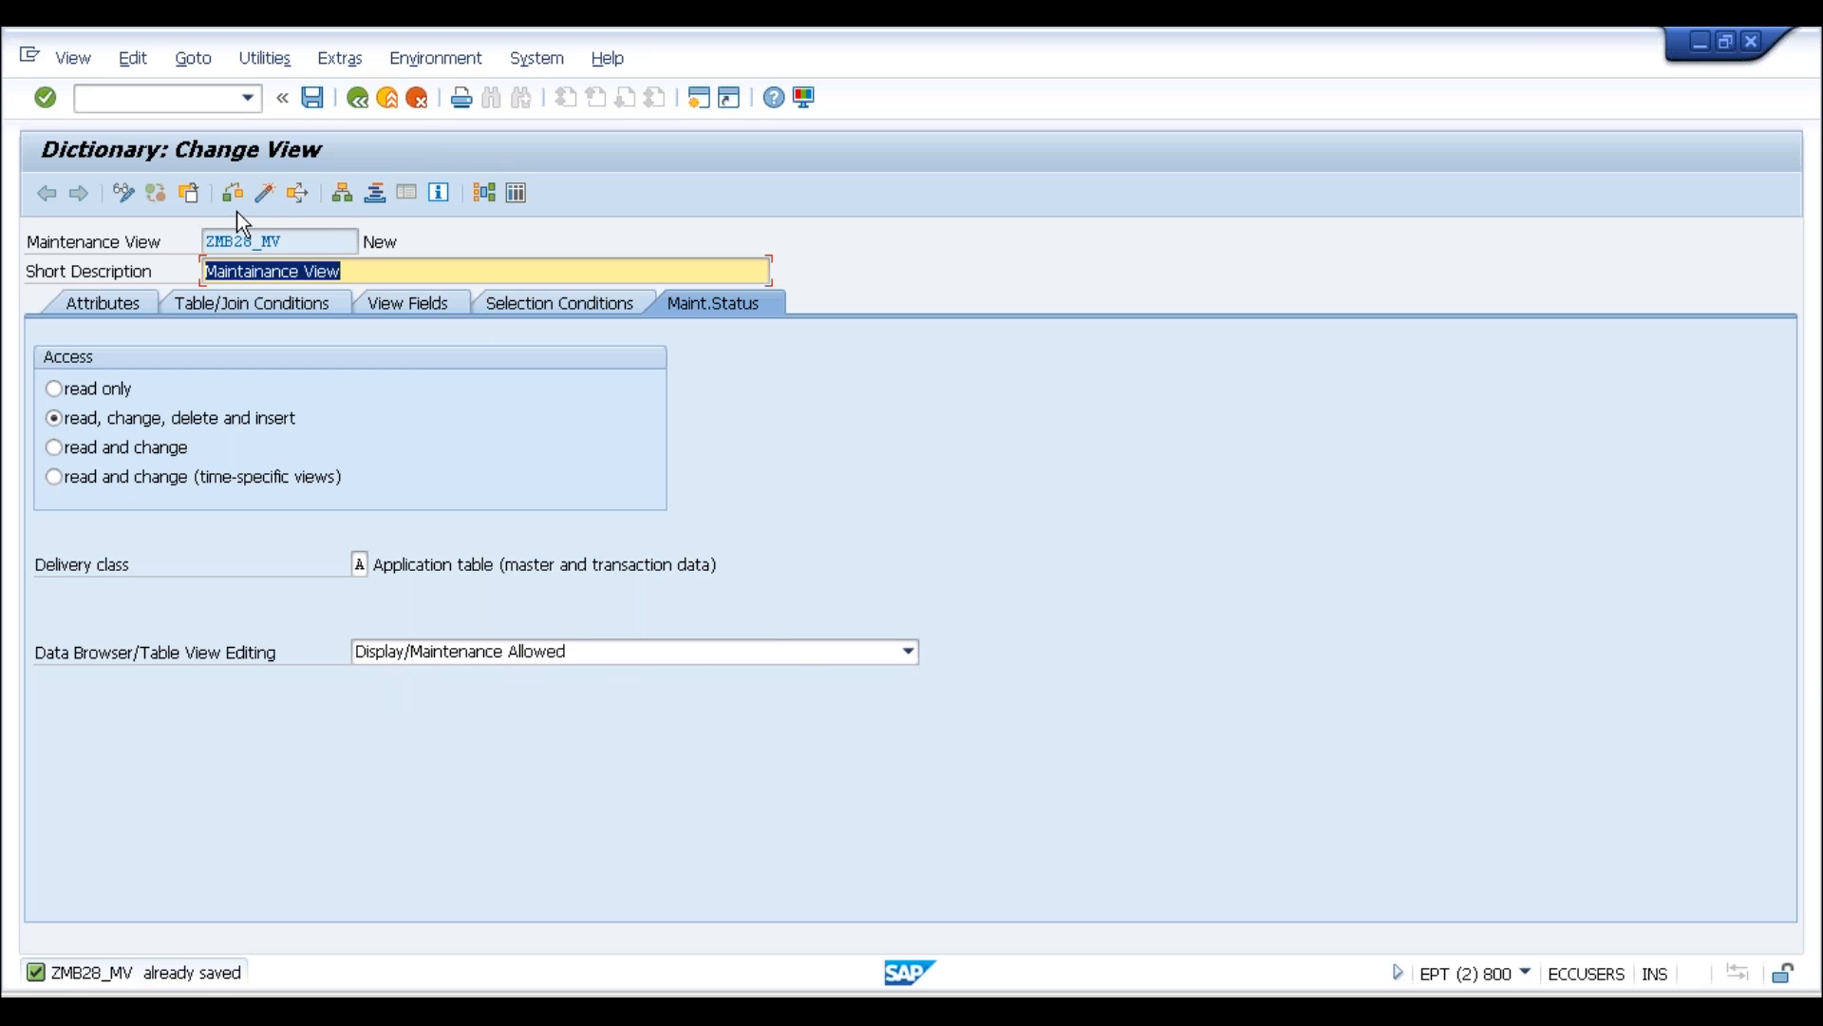
pyautogui.click(265, 196)
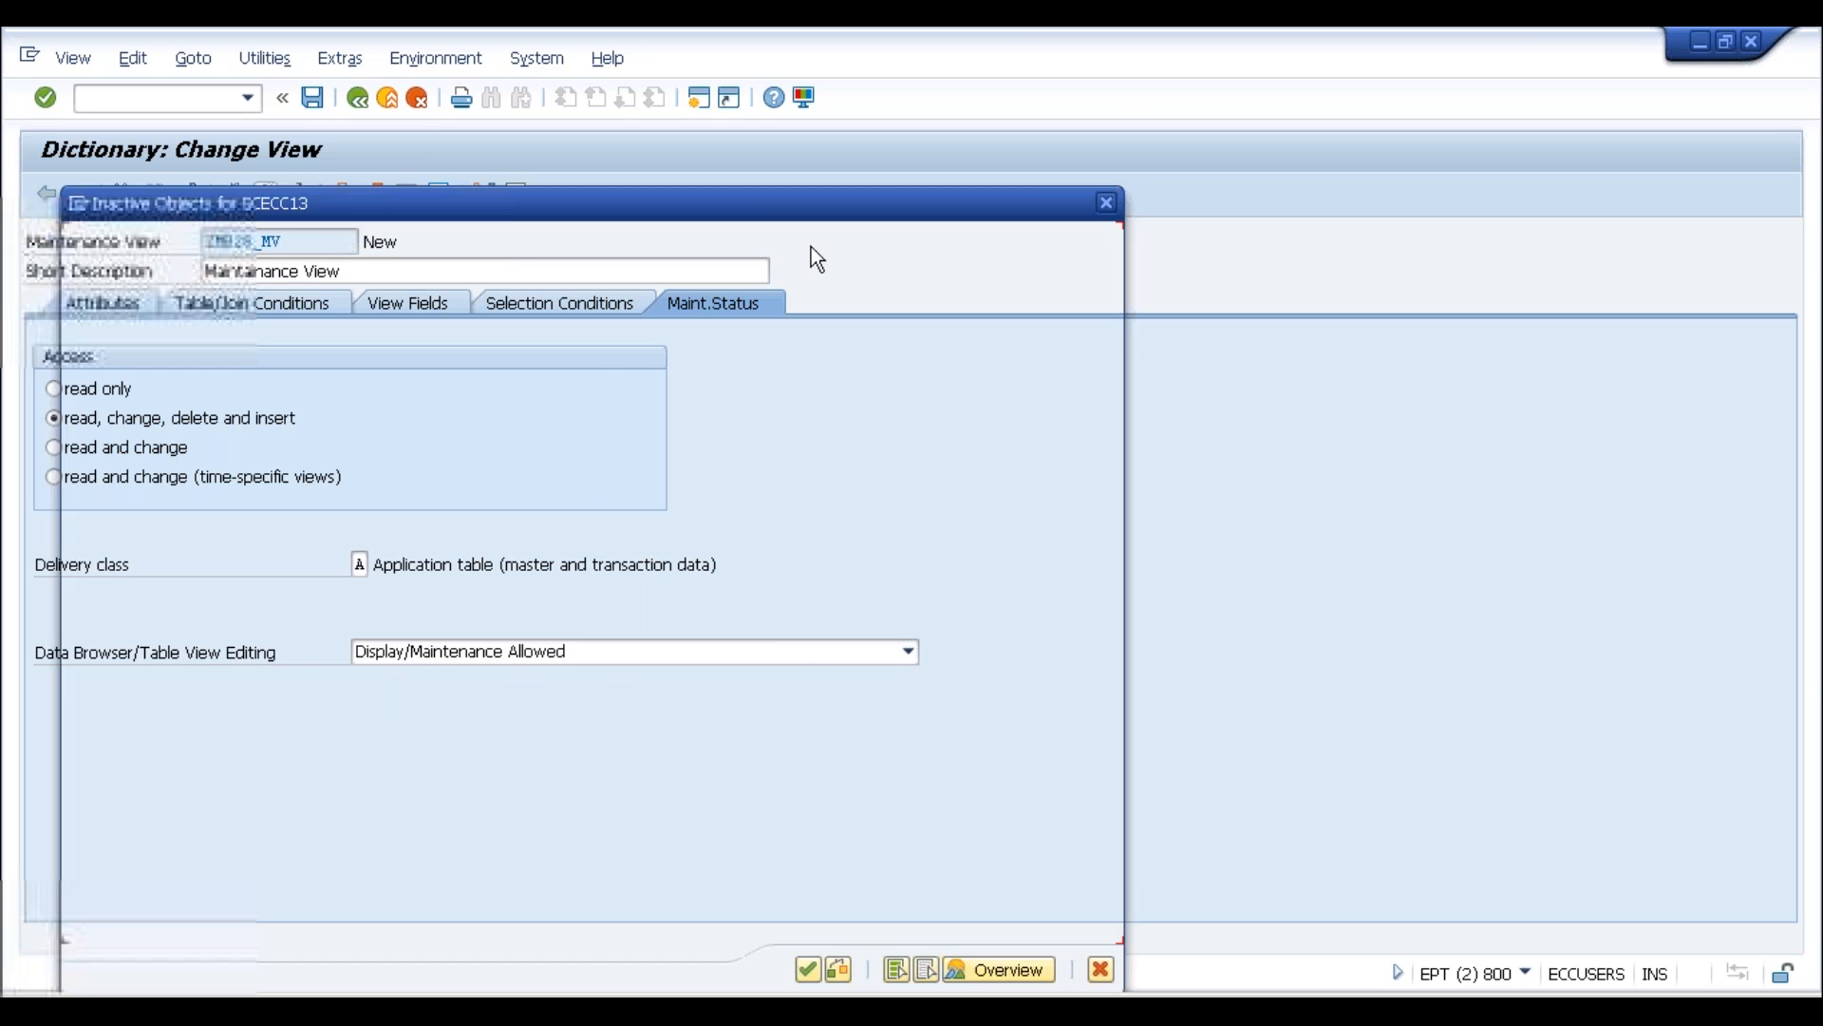
pyautogui.press('Return')
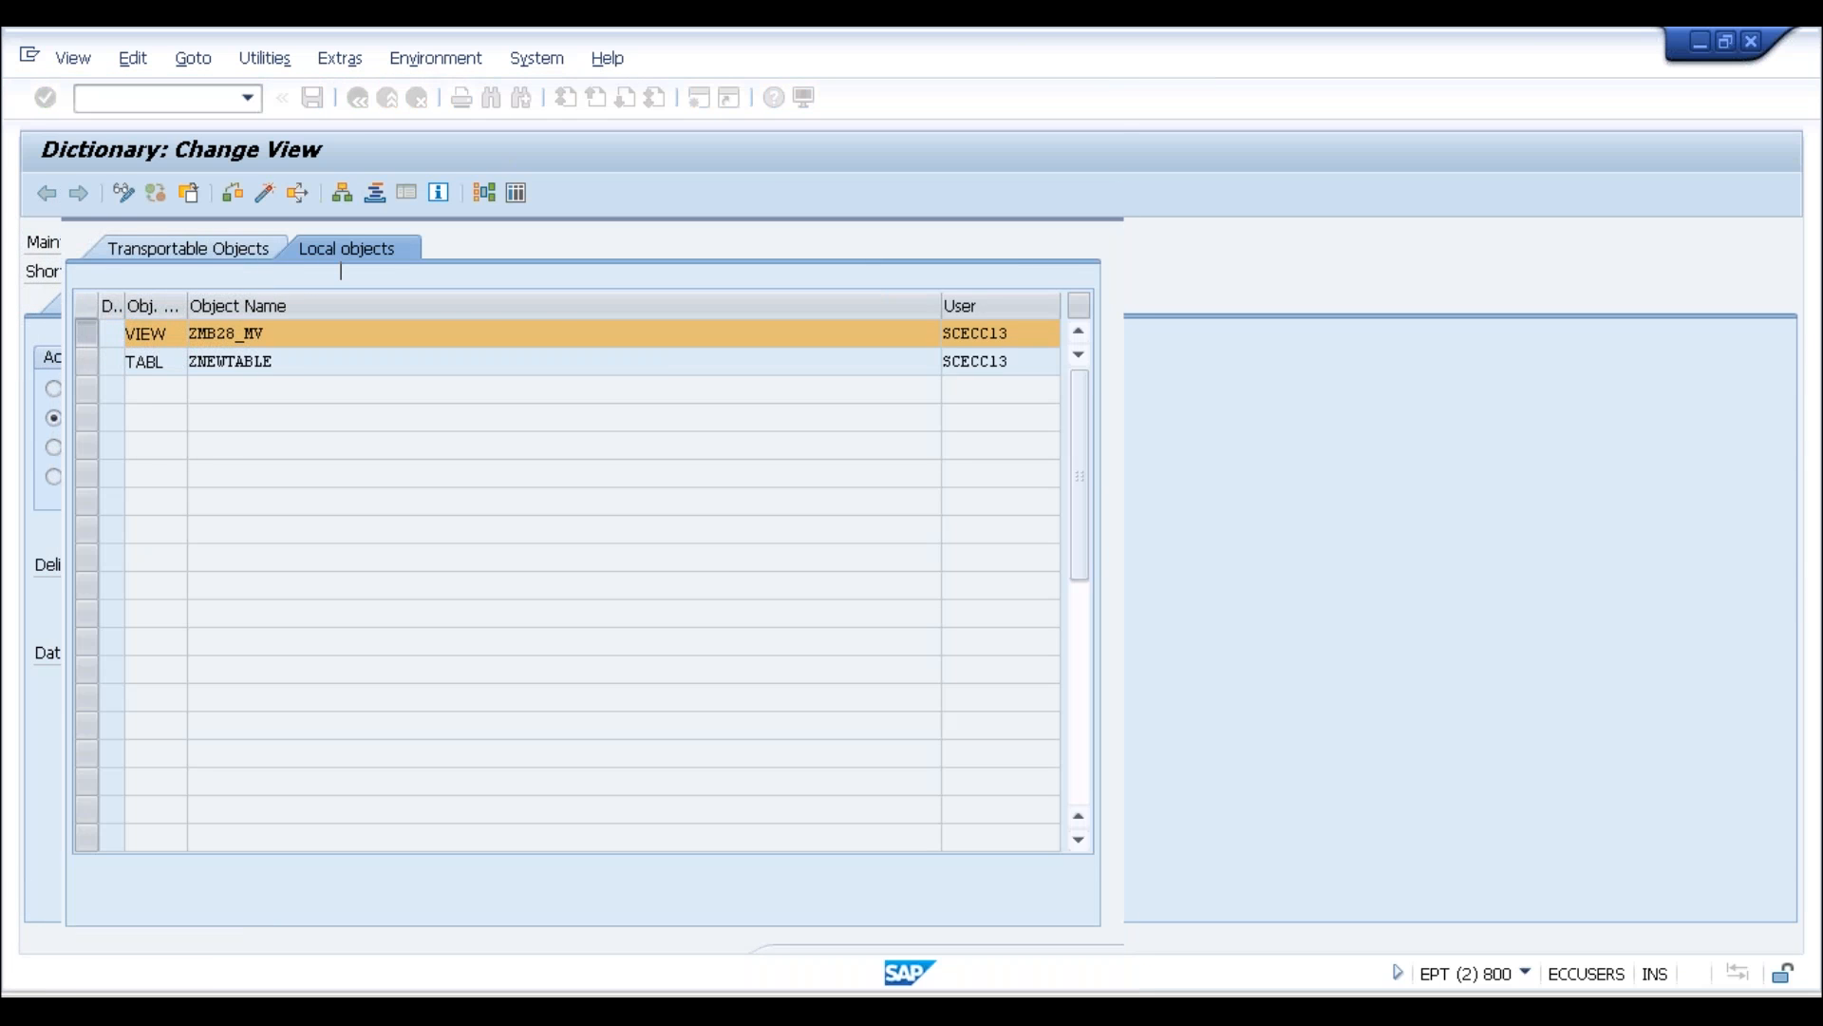
# Review the fields of the activated view and open the table maintenance generator for ZMB28_MV
pyautogui.click(429, 304)
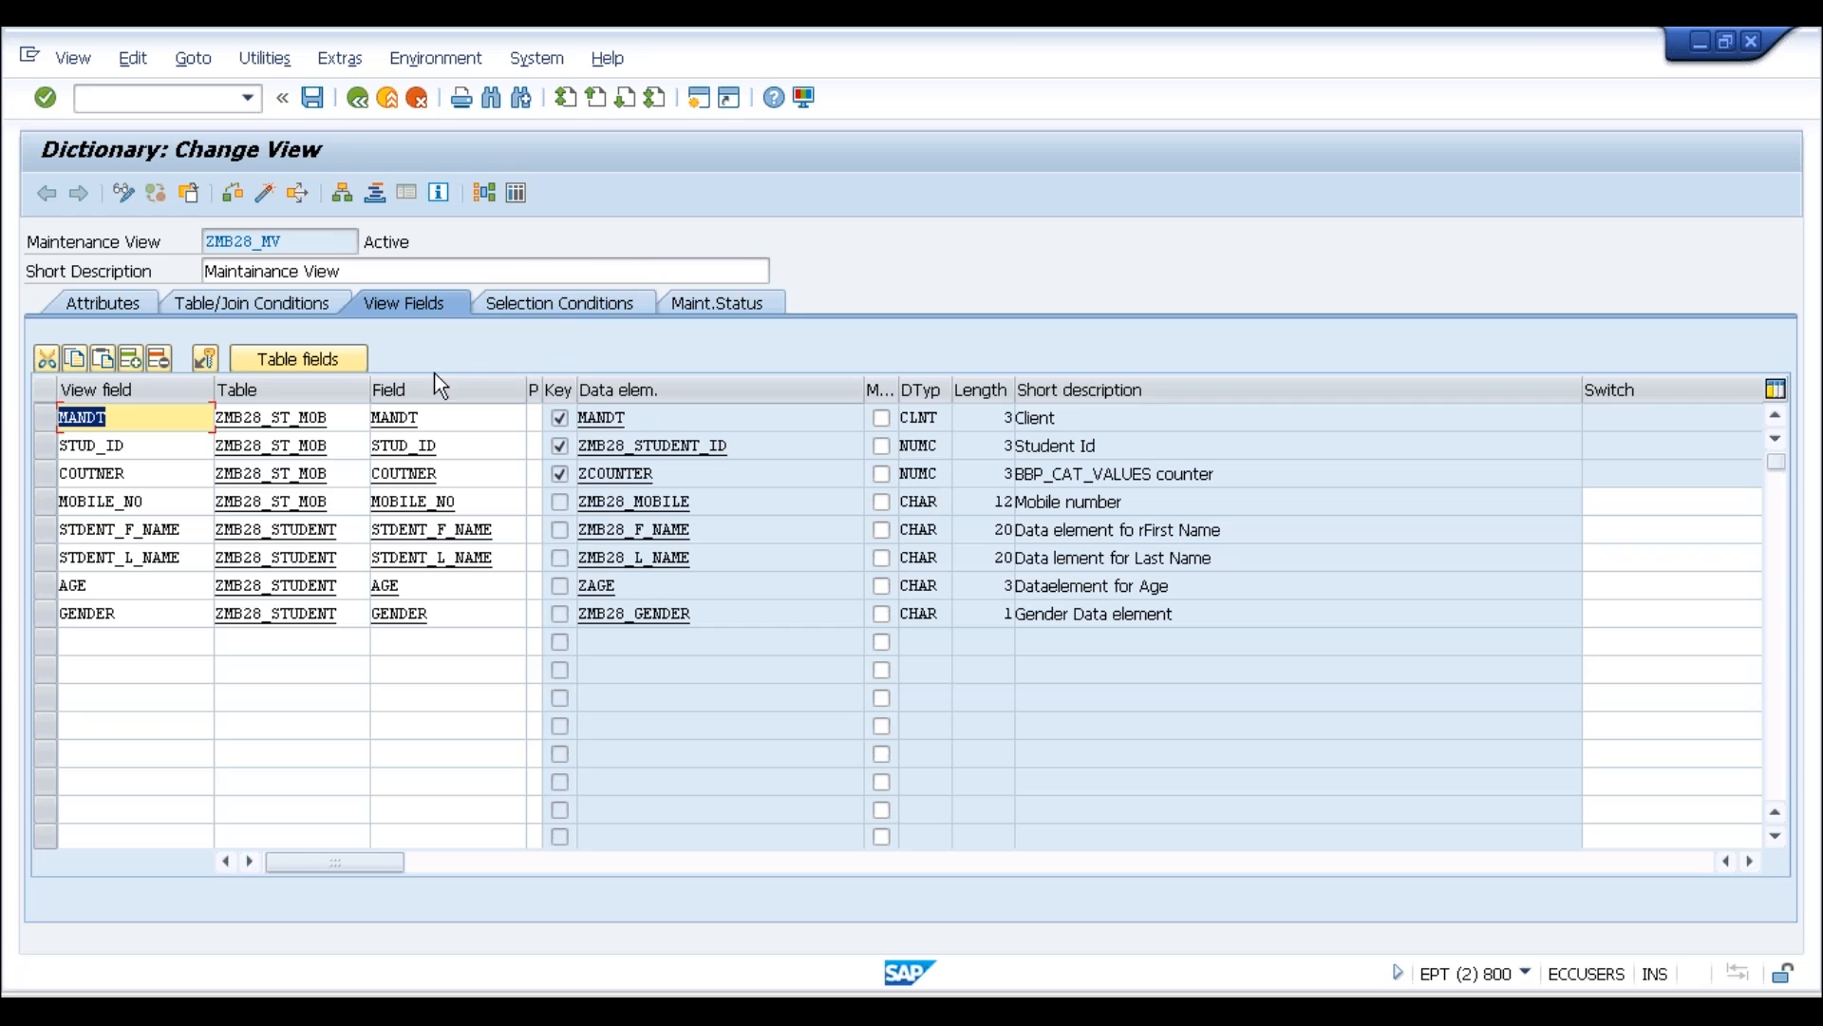
pyautogui.click(476, 240)
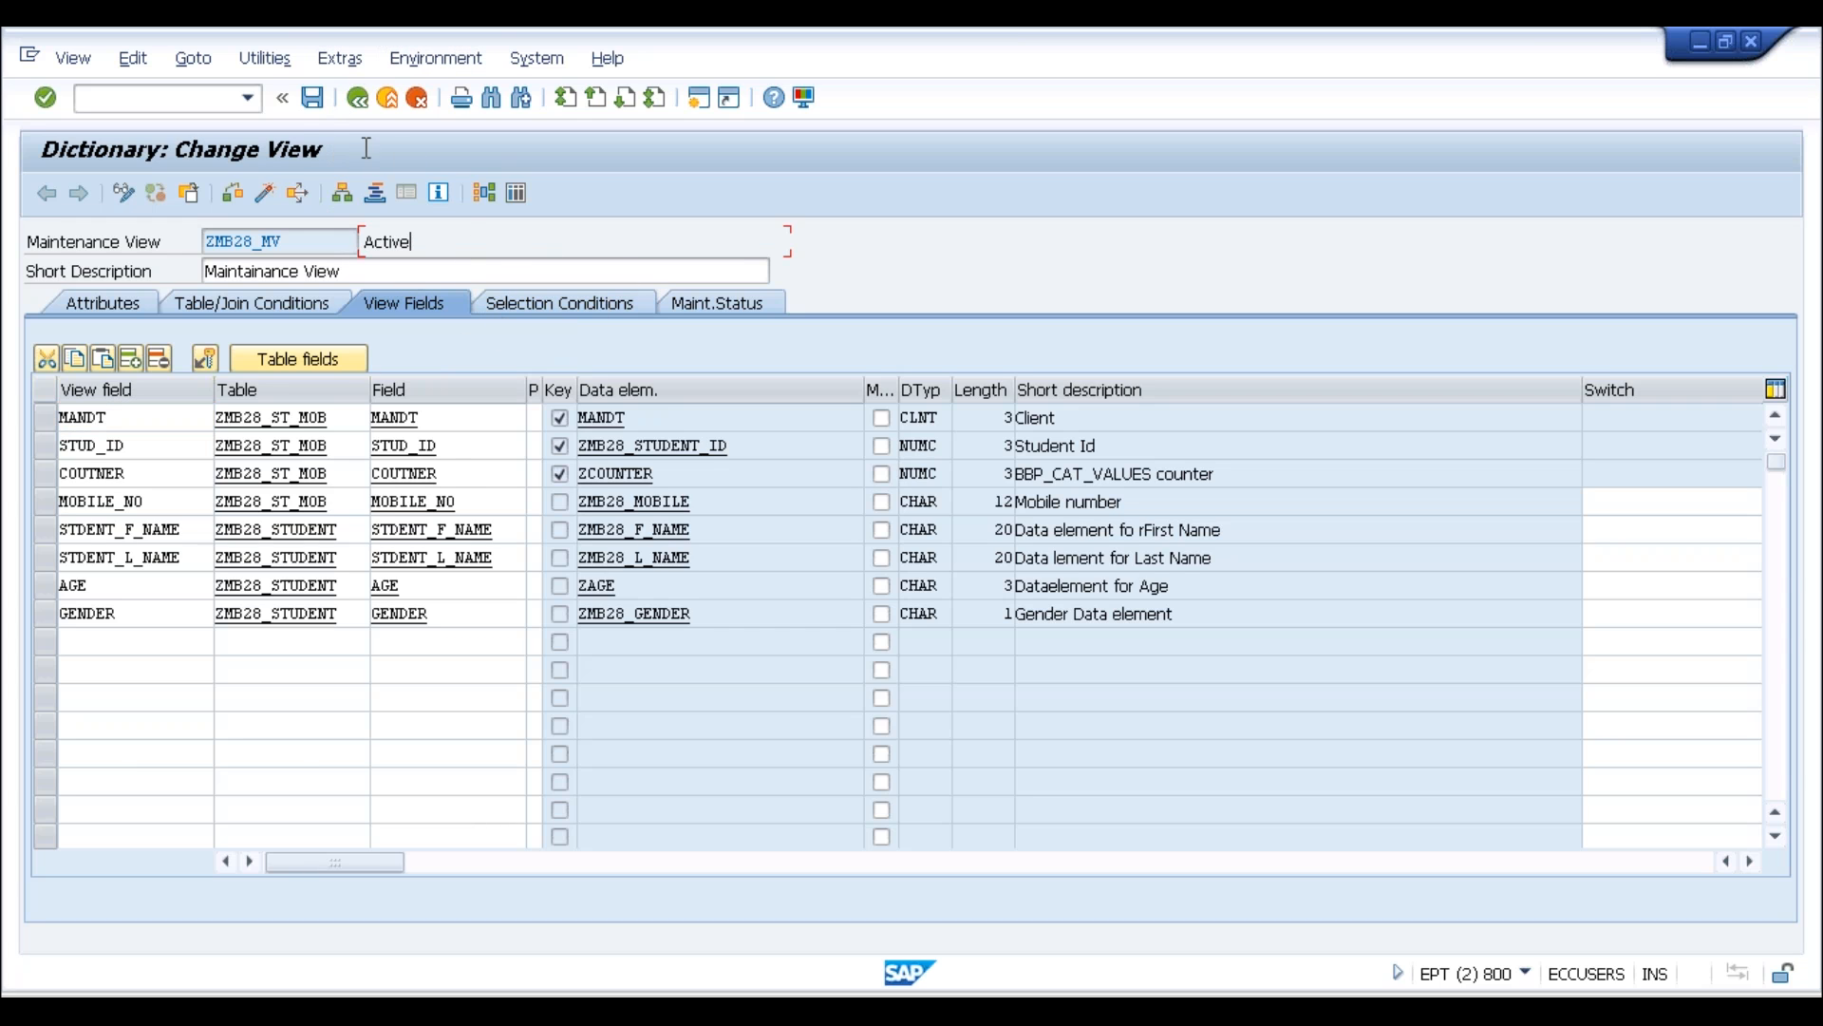
pyautogui.click(339, 61)
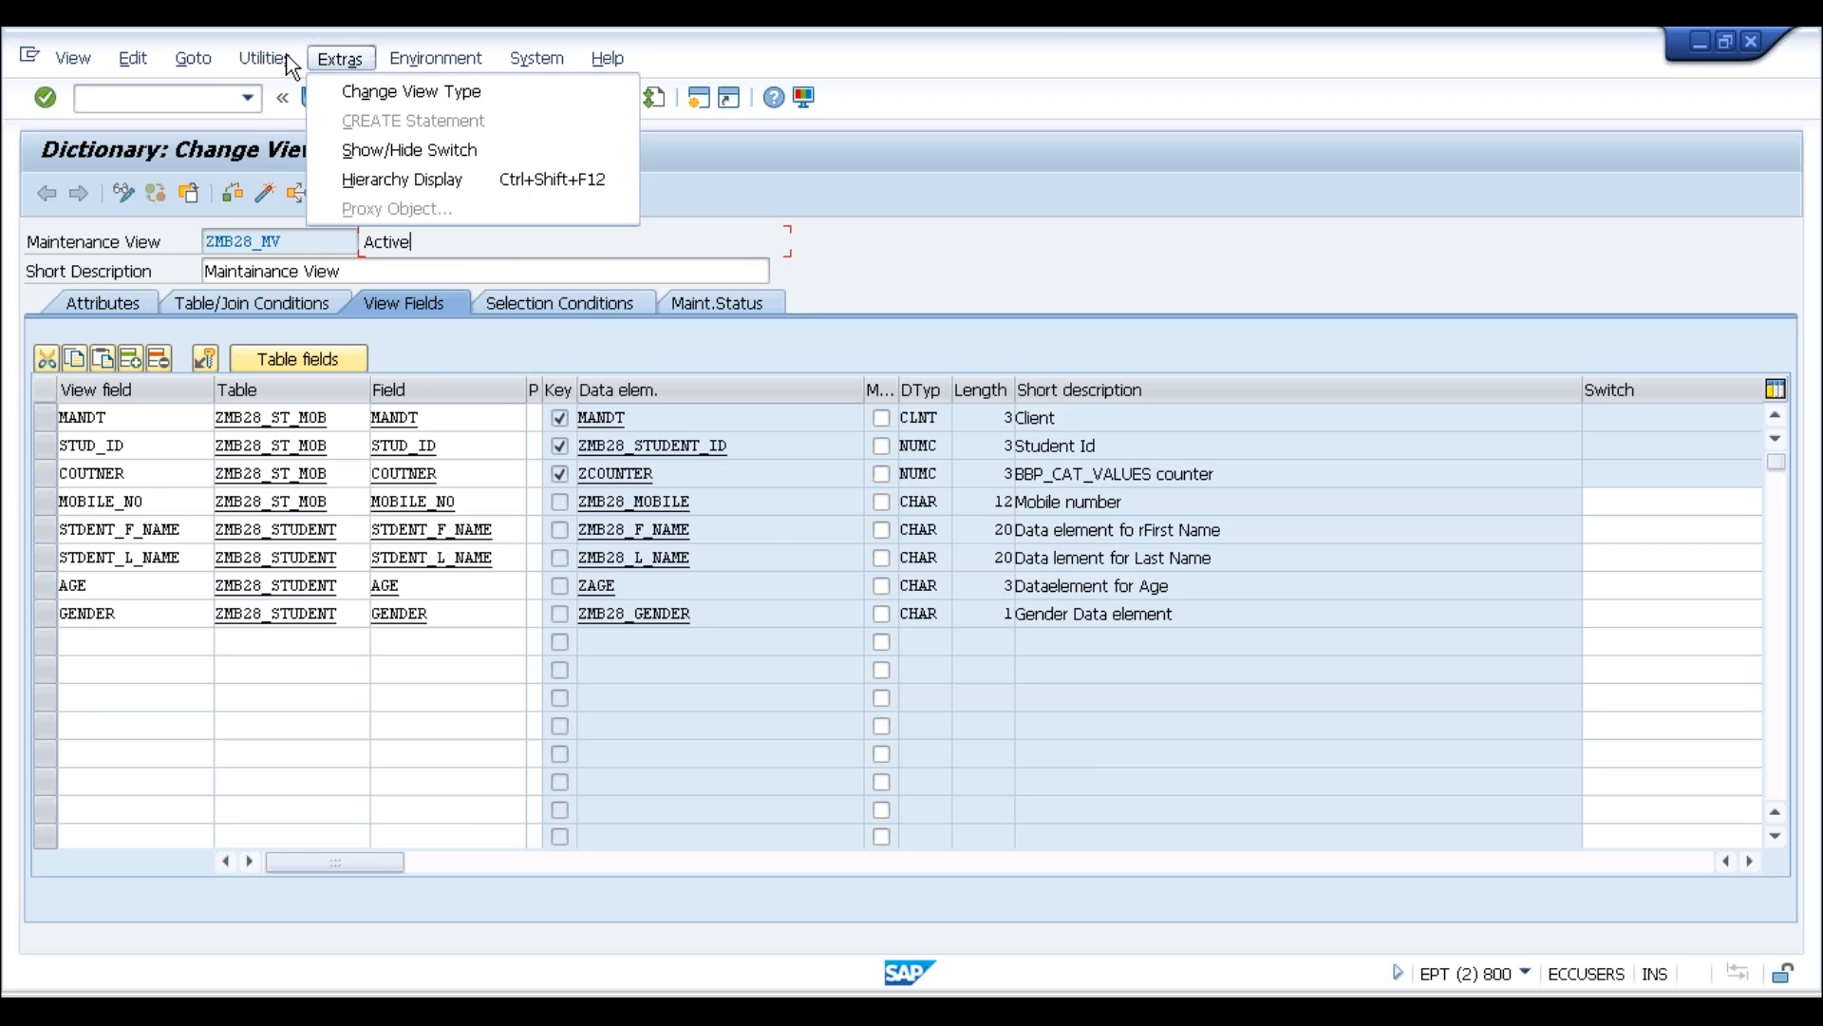
pyautogui.moveTo(281, 55)
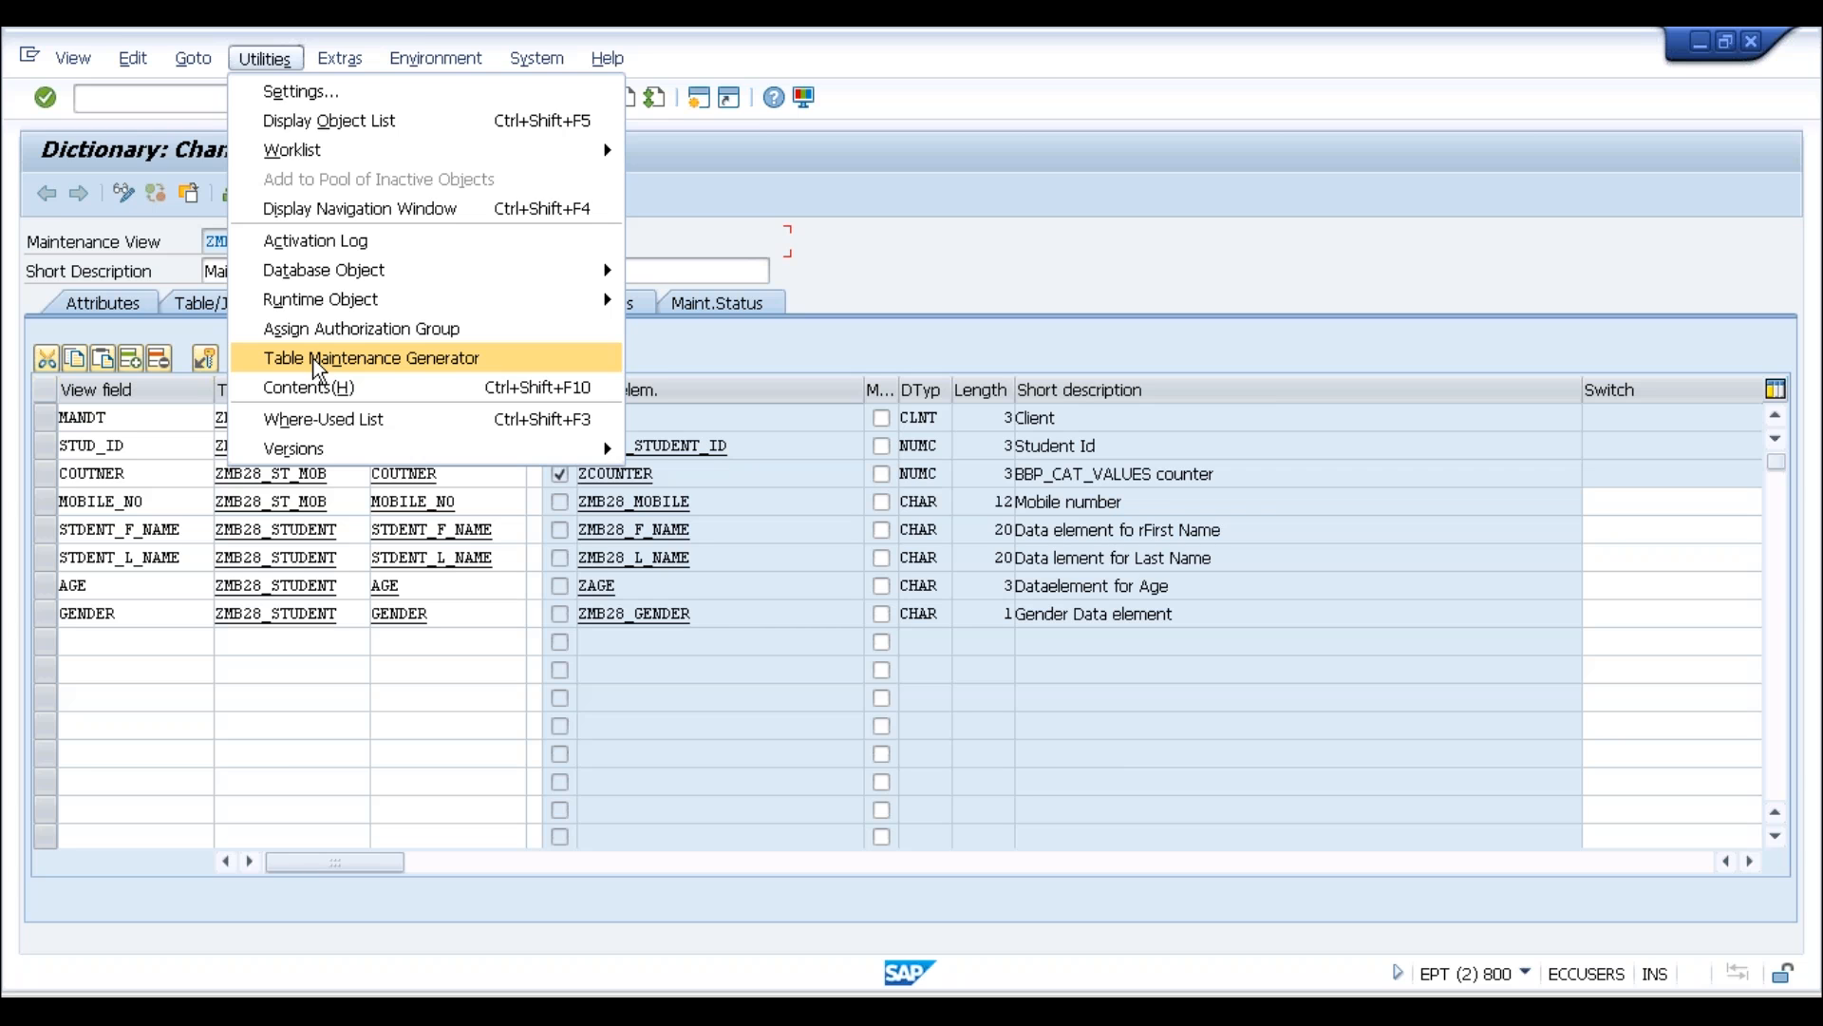
pyautogui.click(1075, 265)
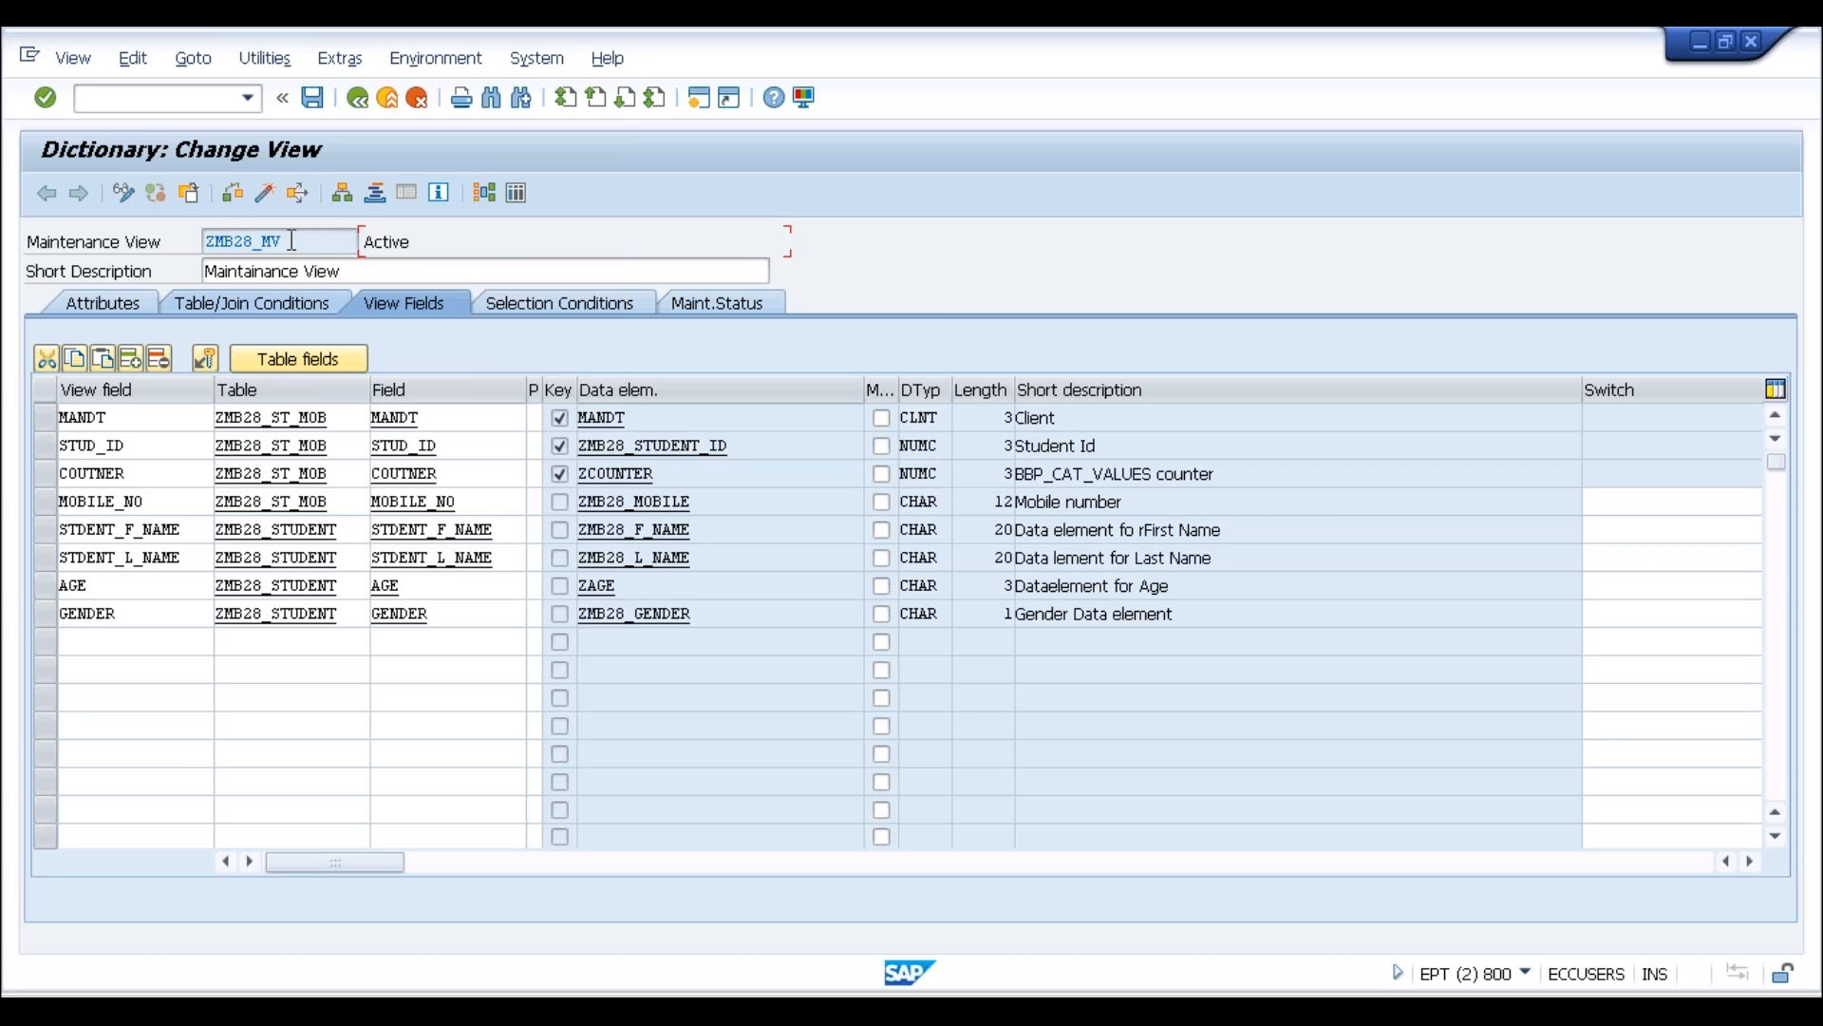
pyautogui.moveTo(291, 241); pyautogui.dragTo(126, 255)
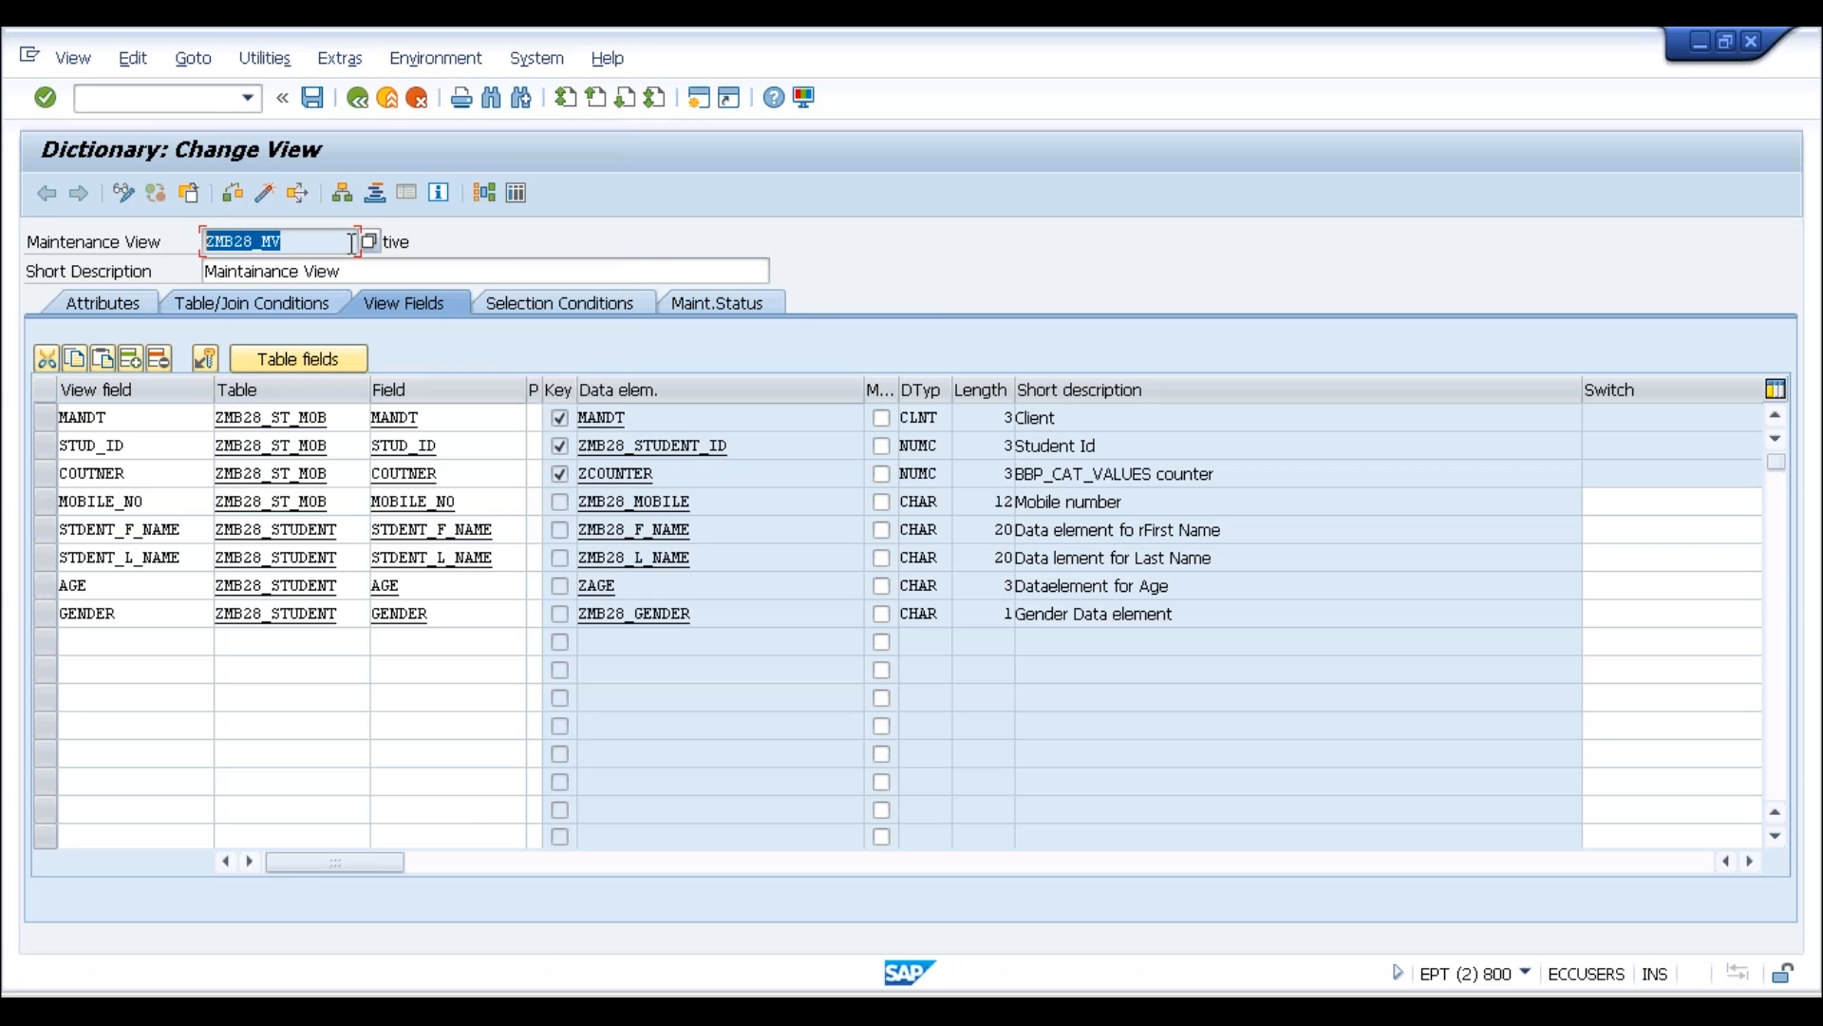
pyautogui.click(275, 60)
pyautogui.click(310, 358)
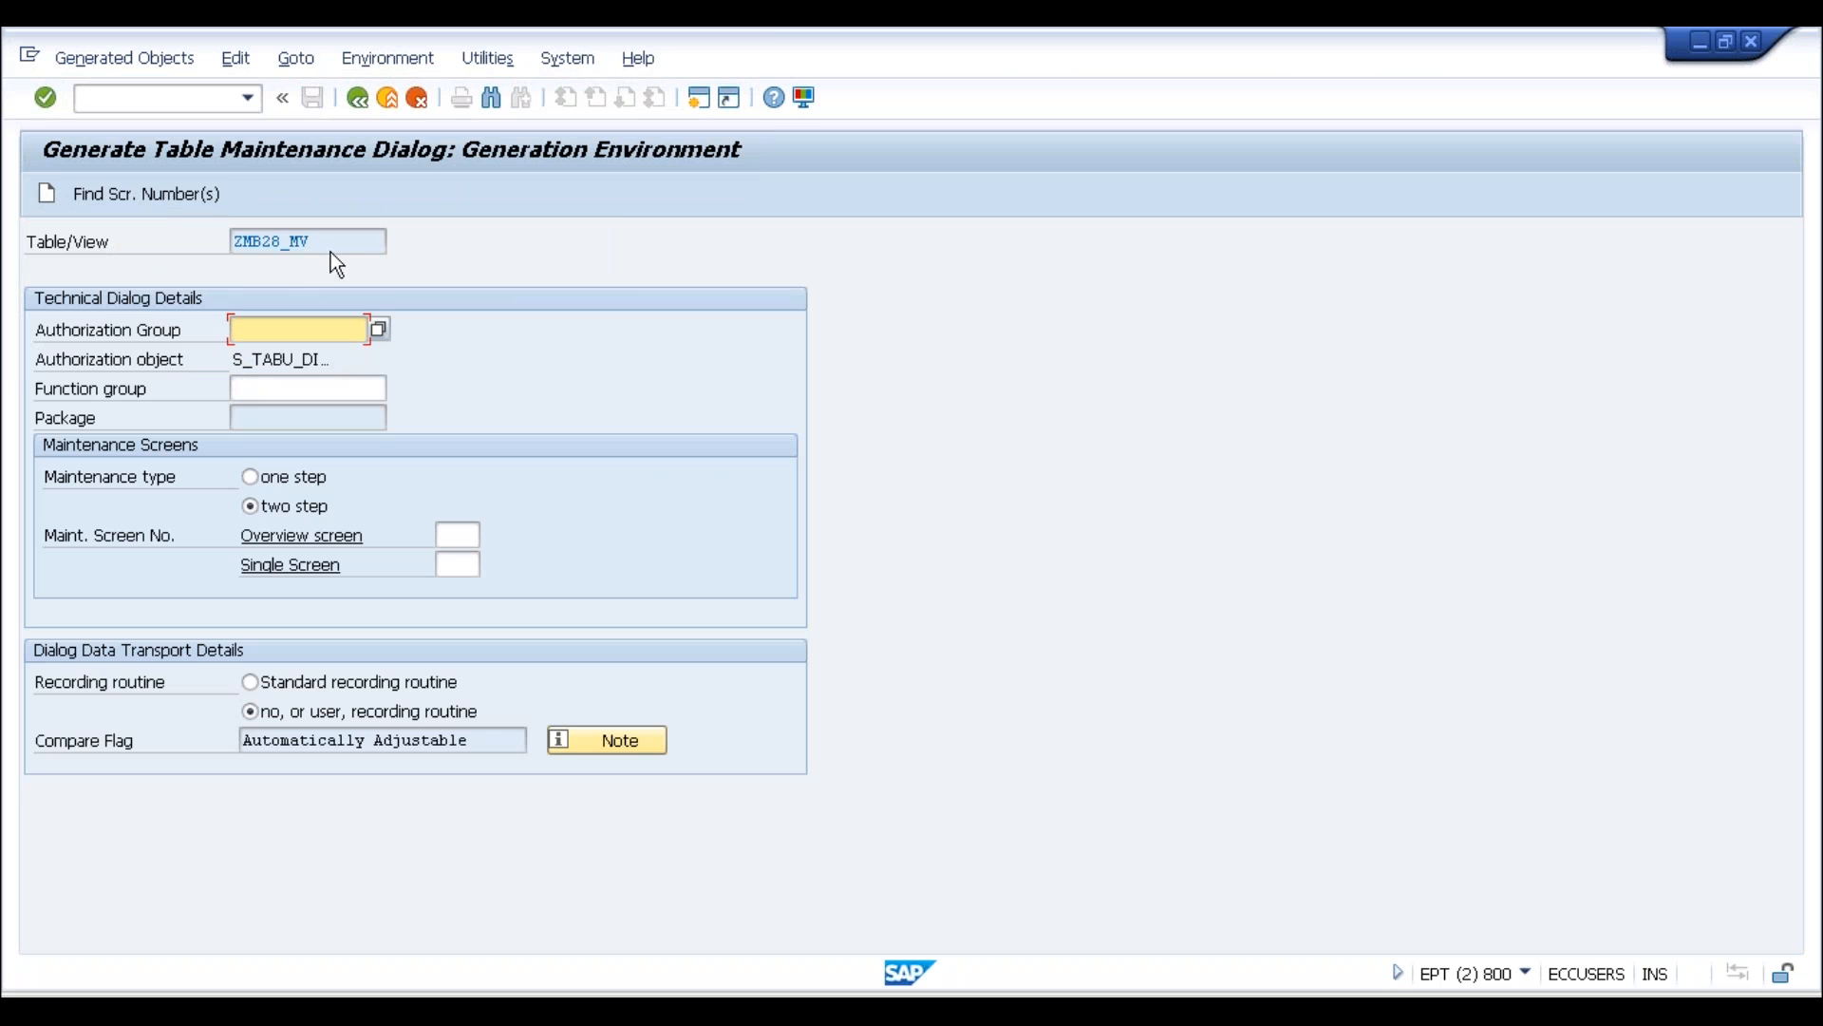
pyautogui.moveTo(333, 244); pyautogui.dragTo(176, 239)
# Set the authorization group of the table maintenance dialog to &NC&
pyautogui.click(246, 330)
pyautogui.press('capslock')
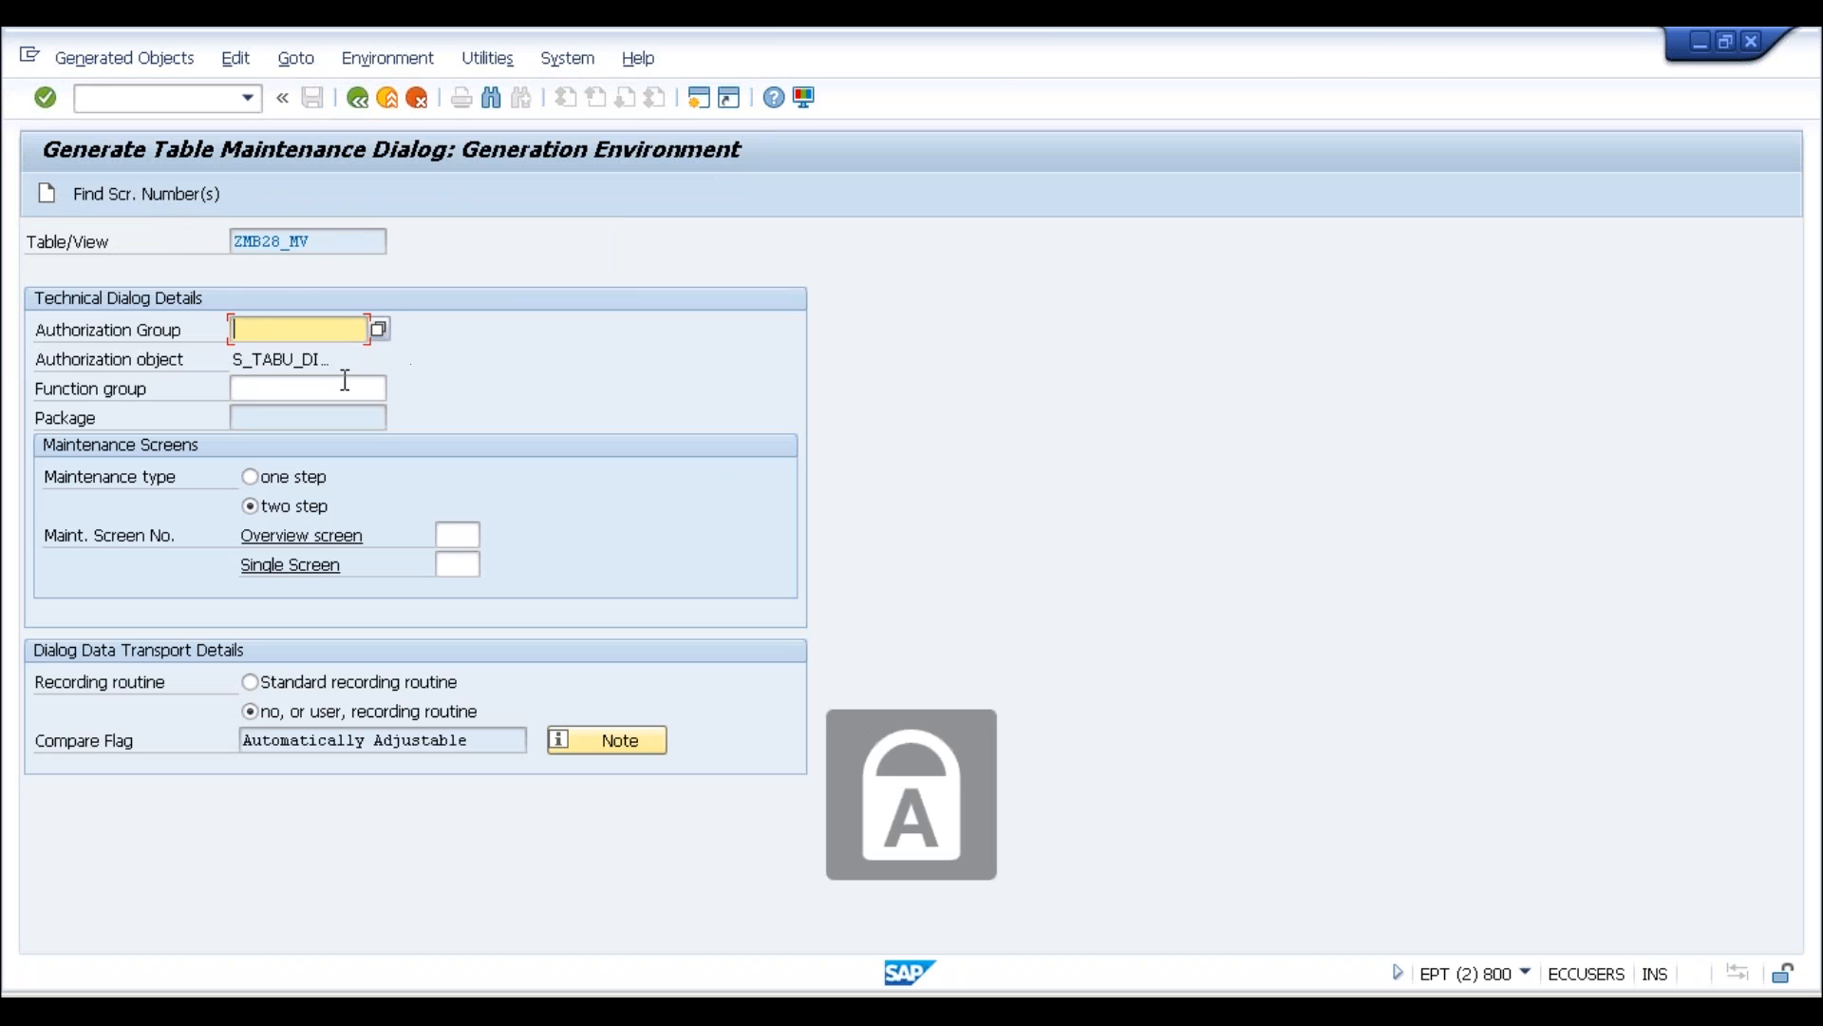
pyautogui.write('&')
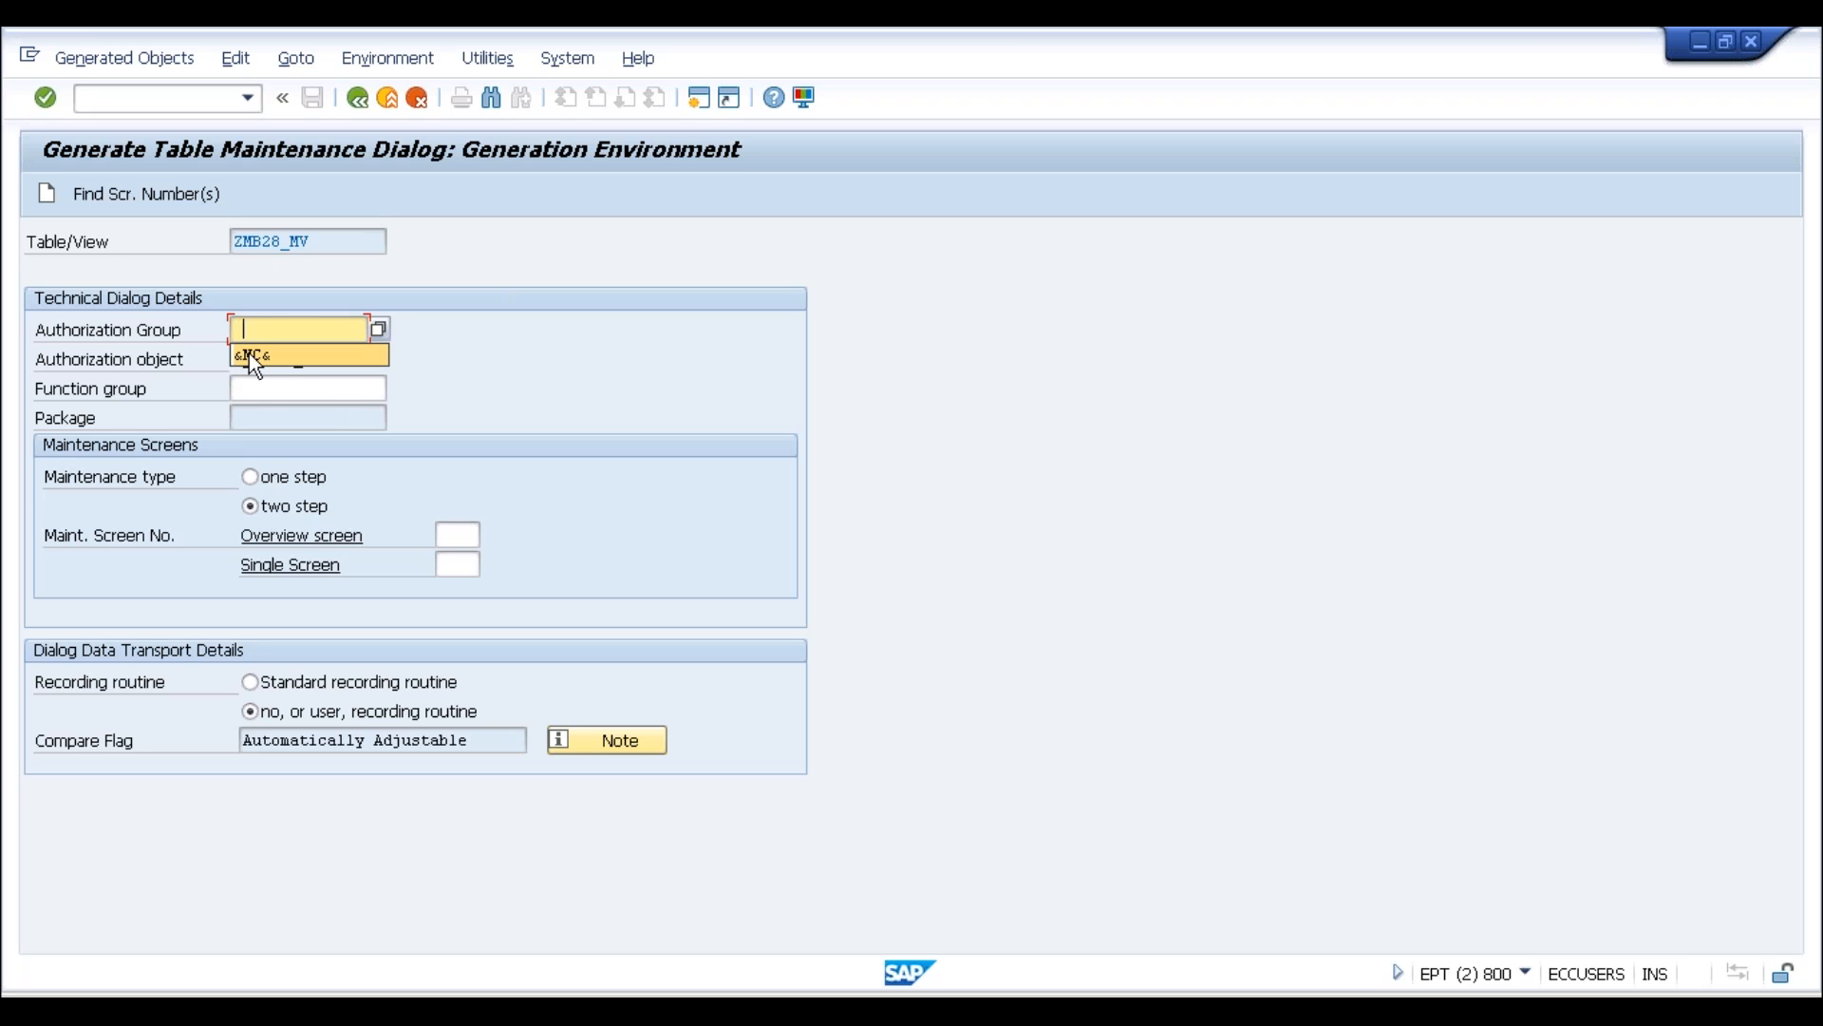
pyautogui.click(249, 353)
pyautogui.moveTo(288, 324); pyautogui.dragTo(135, 332)
pyautogui.click(260, 398)
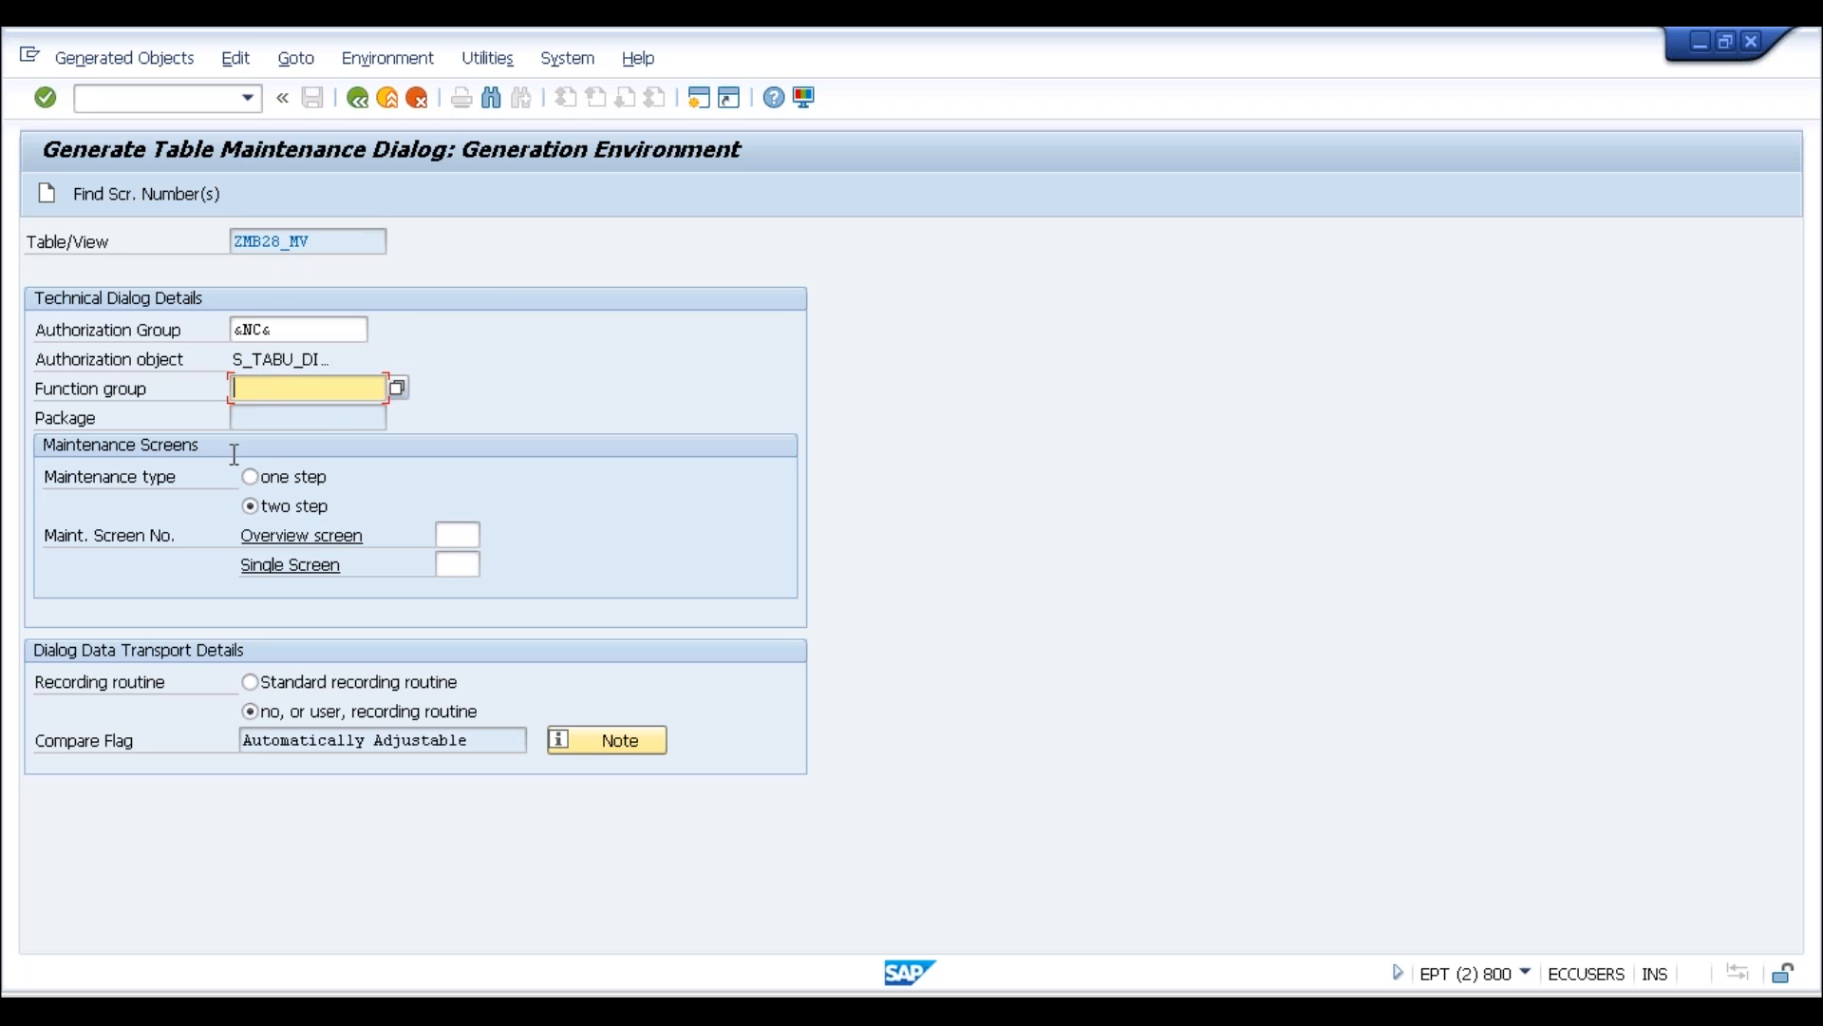
pyautogui.moveTo(233, 339)
pyautogui.mouseDown()
pyautogui.moveTo(297, 328)
pyautogui.moveTo(180, 344)
pyautogui.moveTo(267, 329)
pyautogui.moveTo(211, 338)
pyautogui.mouseUp()
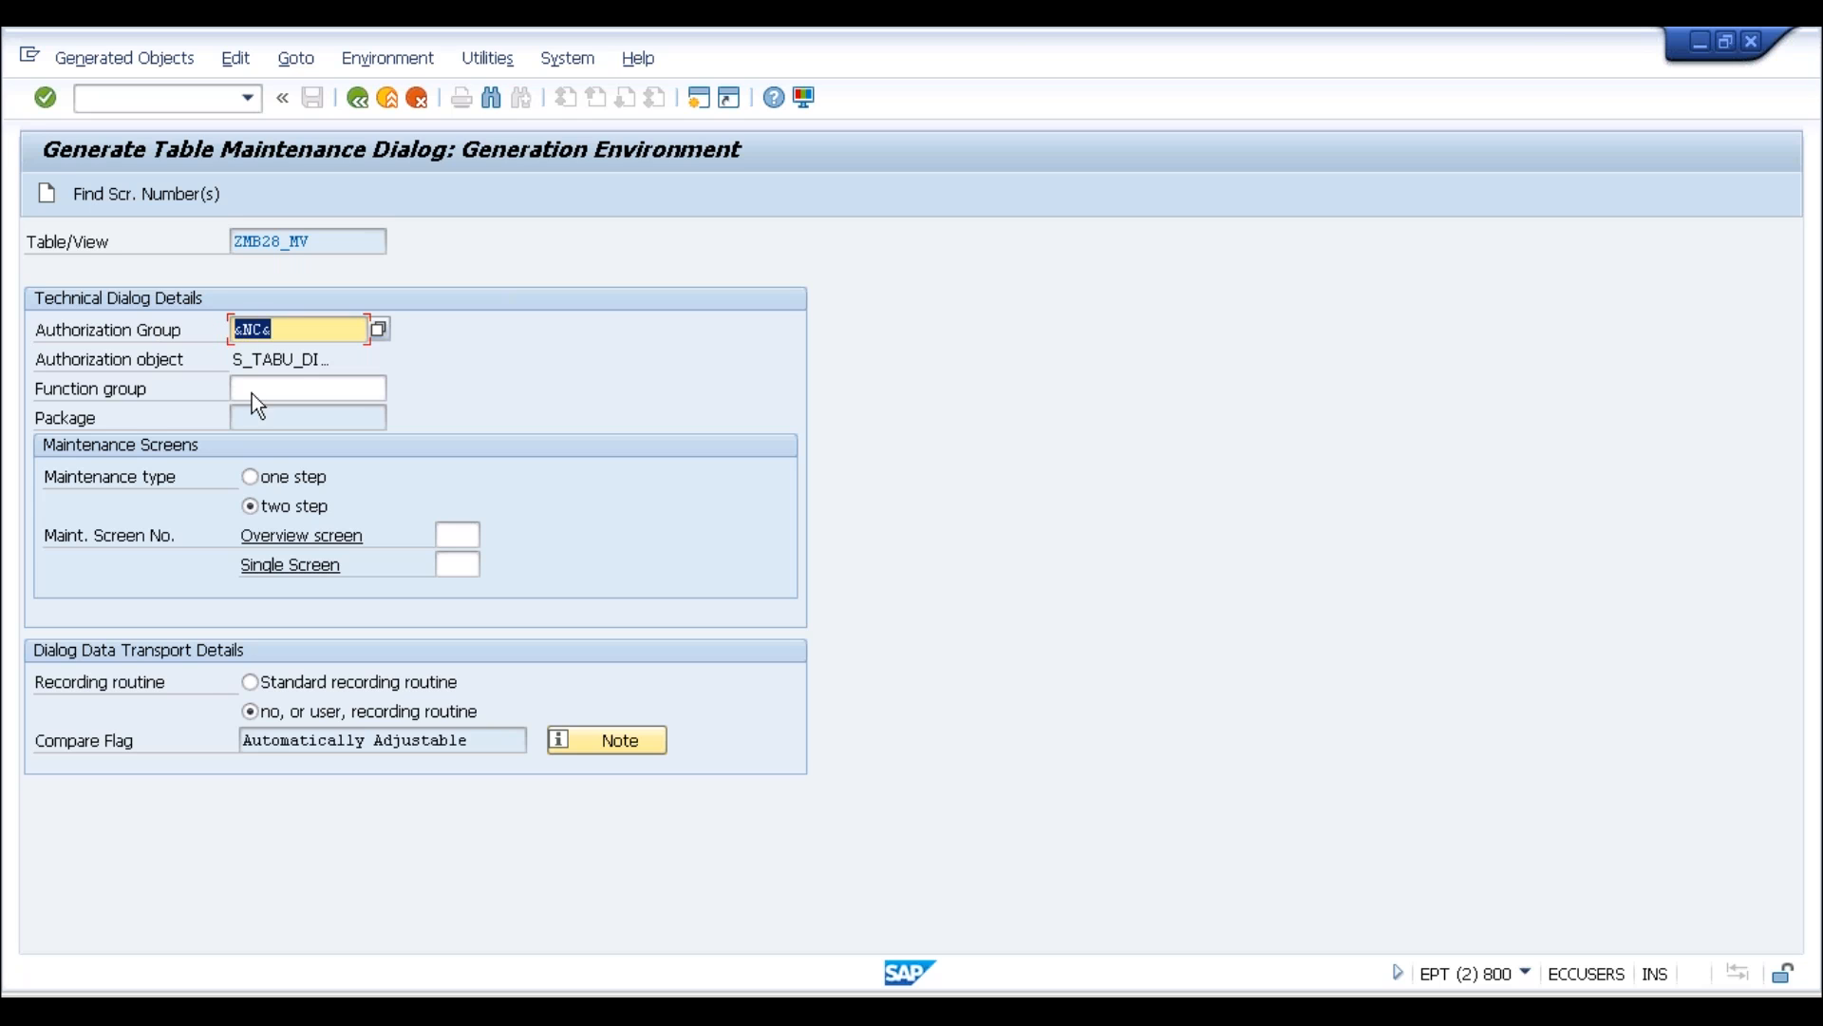
# Set the function group of the table maintenance dialog to ZAMRA10 and apply it
pyautogui.click(253, 393)
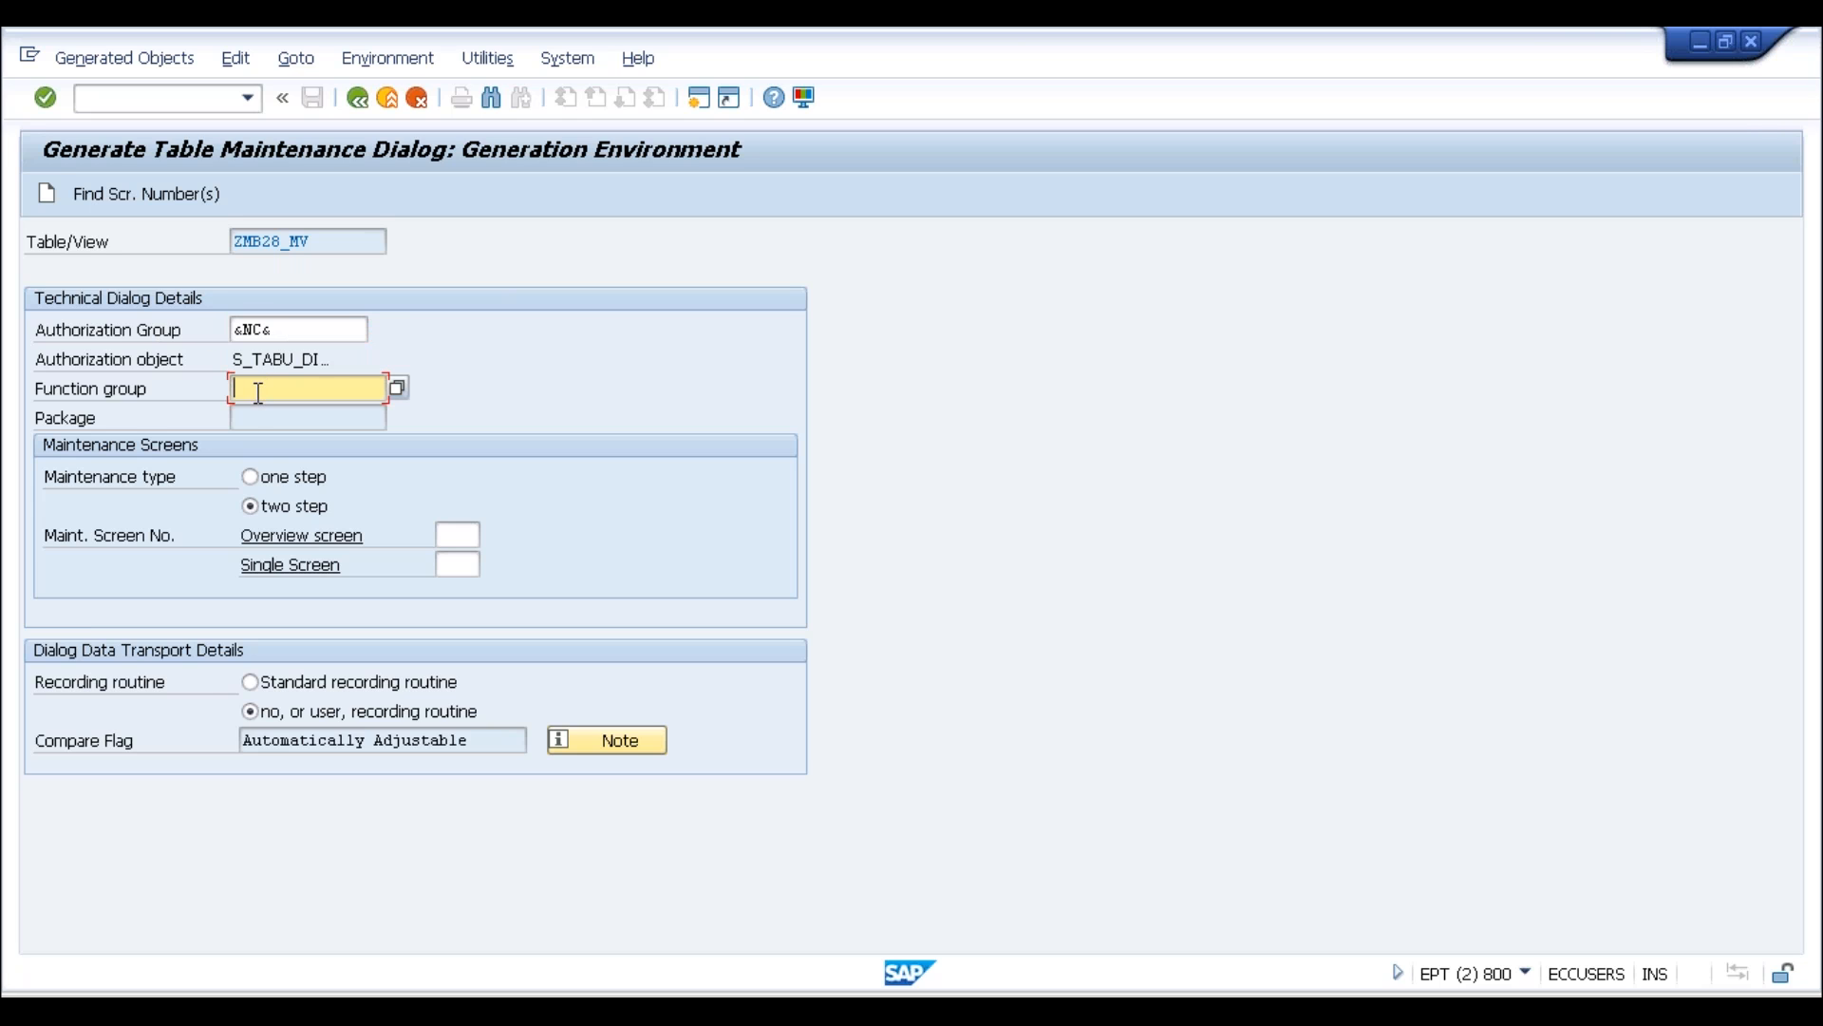
pyautogui.write('Z')
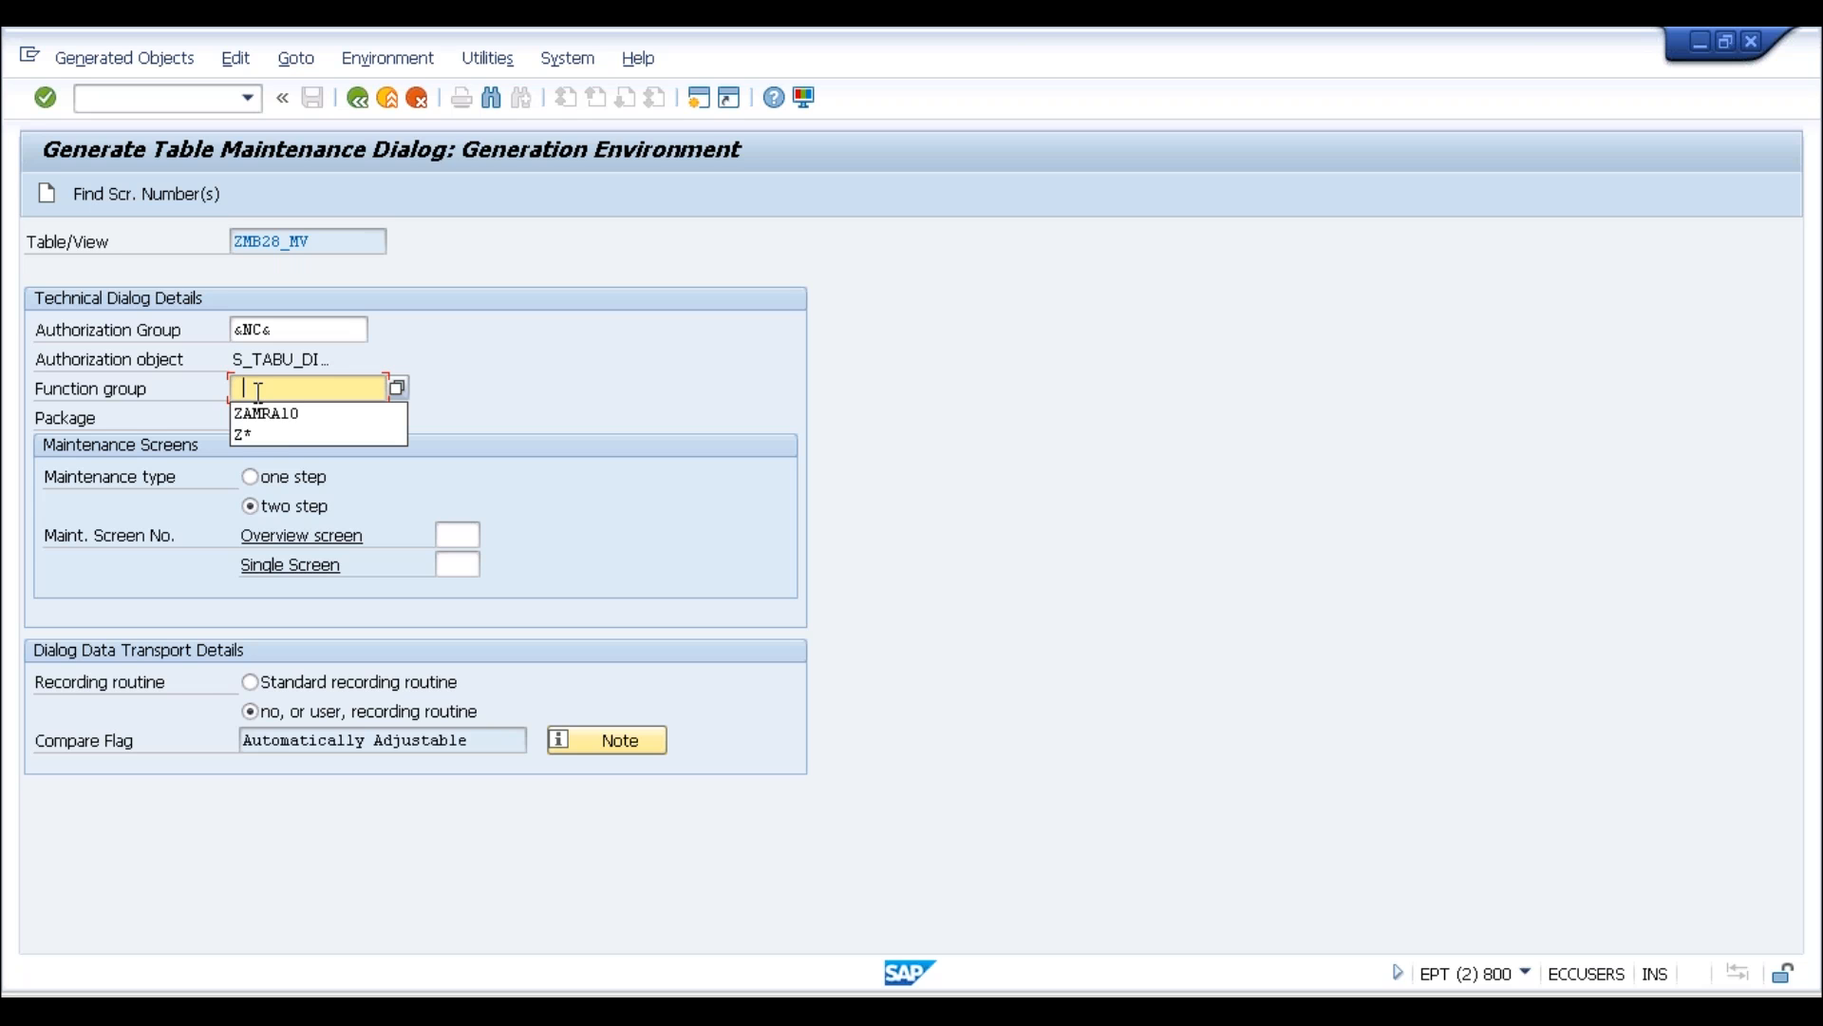
pyautogui.click(275, 415)
pyautogui.moveTo(323, 389); pyautogui.dragTo(183, 389)
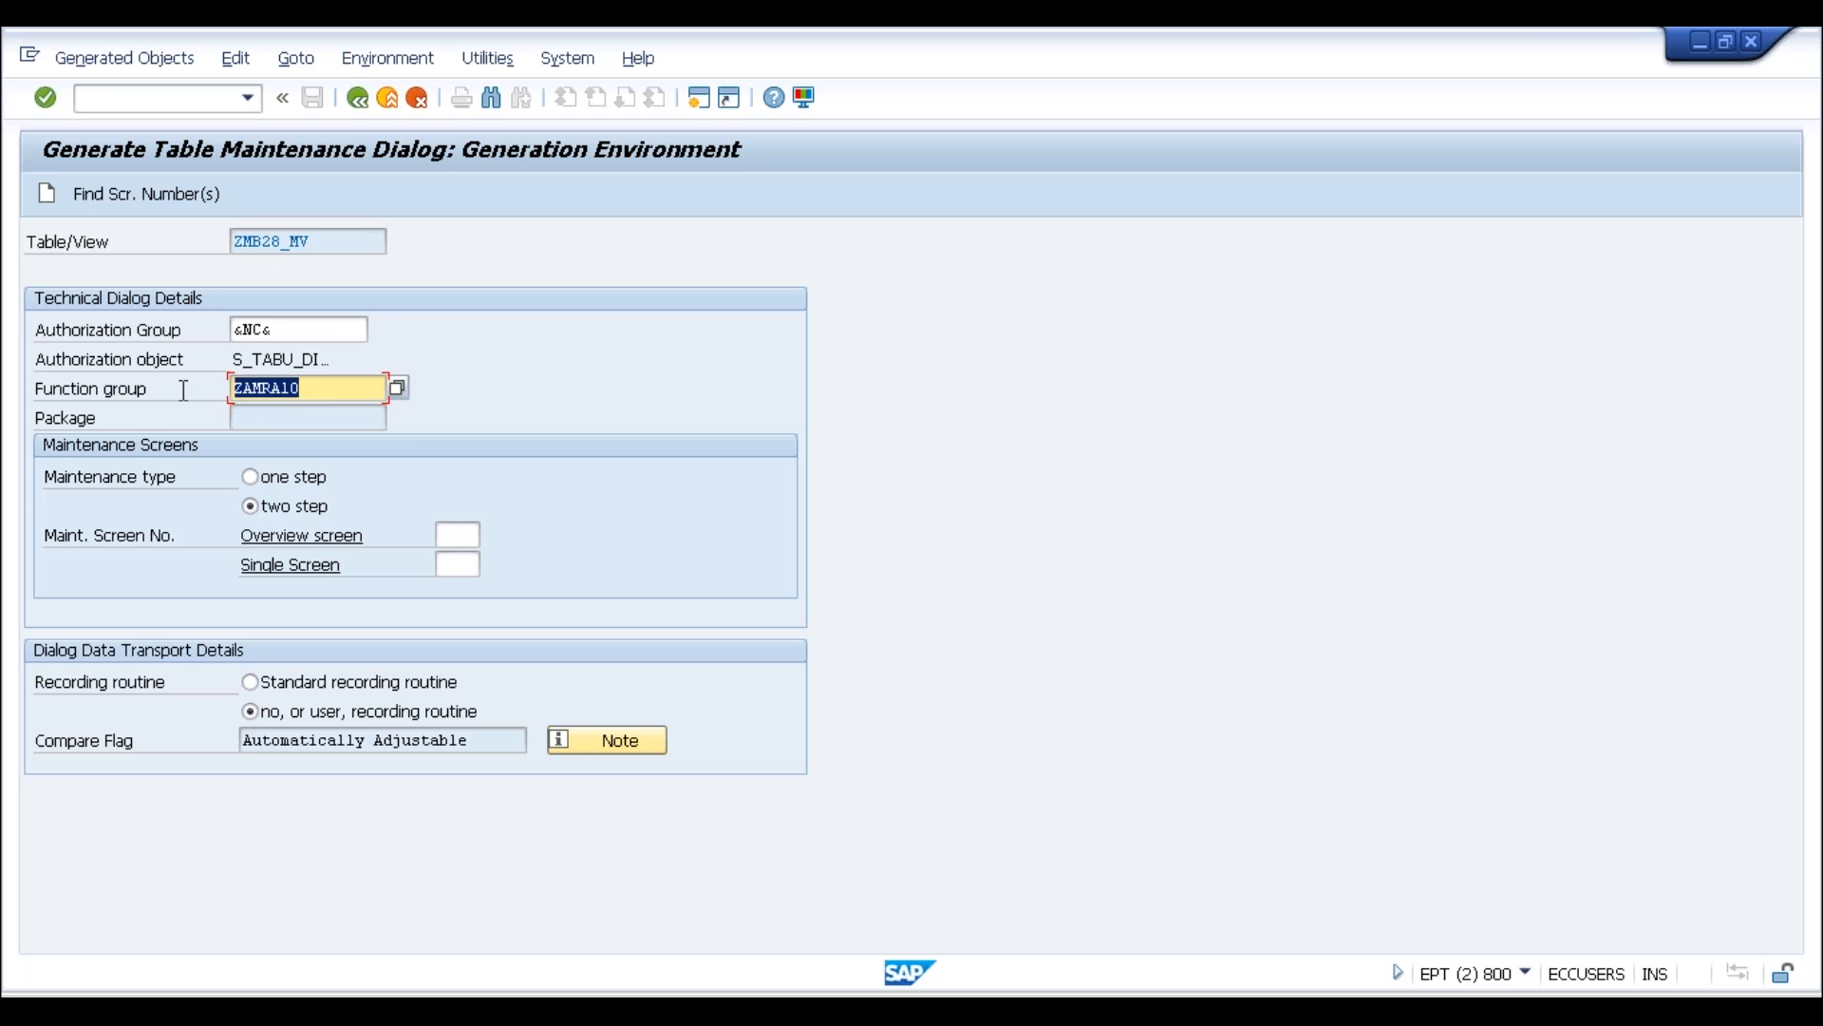
pyautogui.click(609, 469)
pyautogui.press('Return')
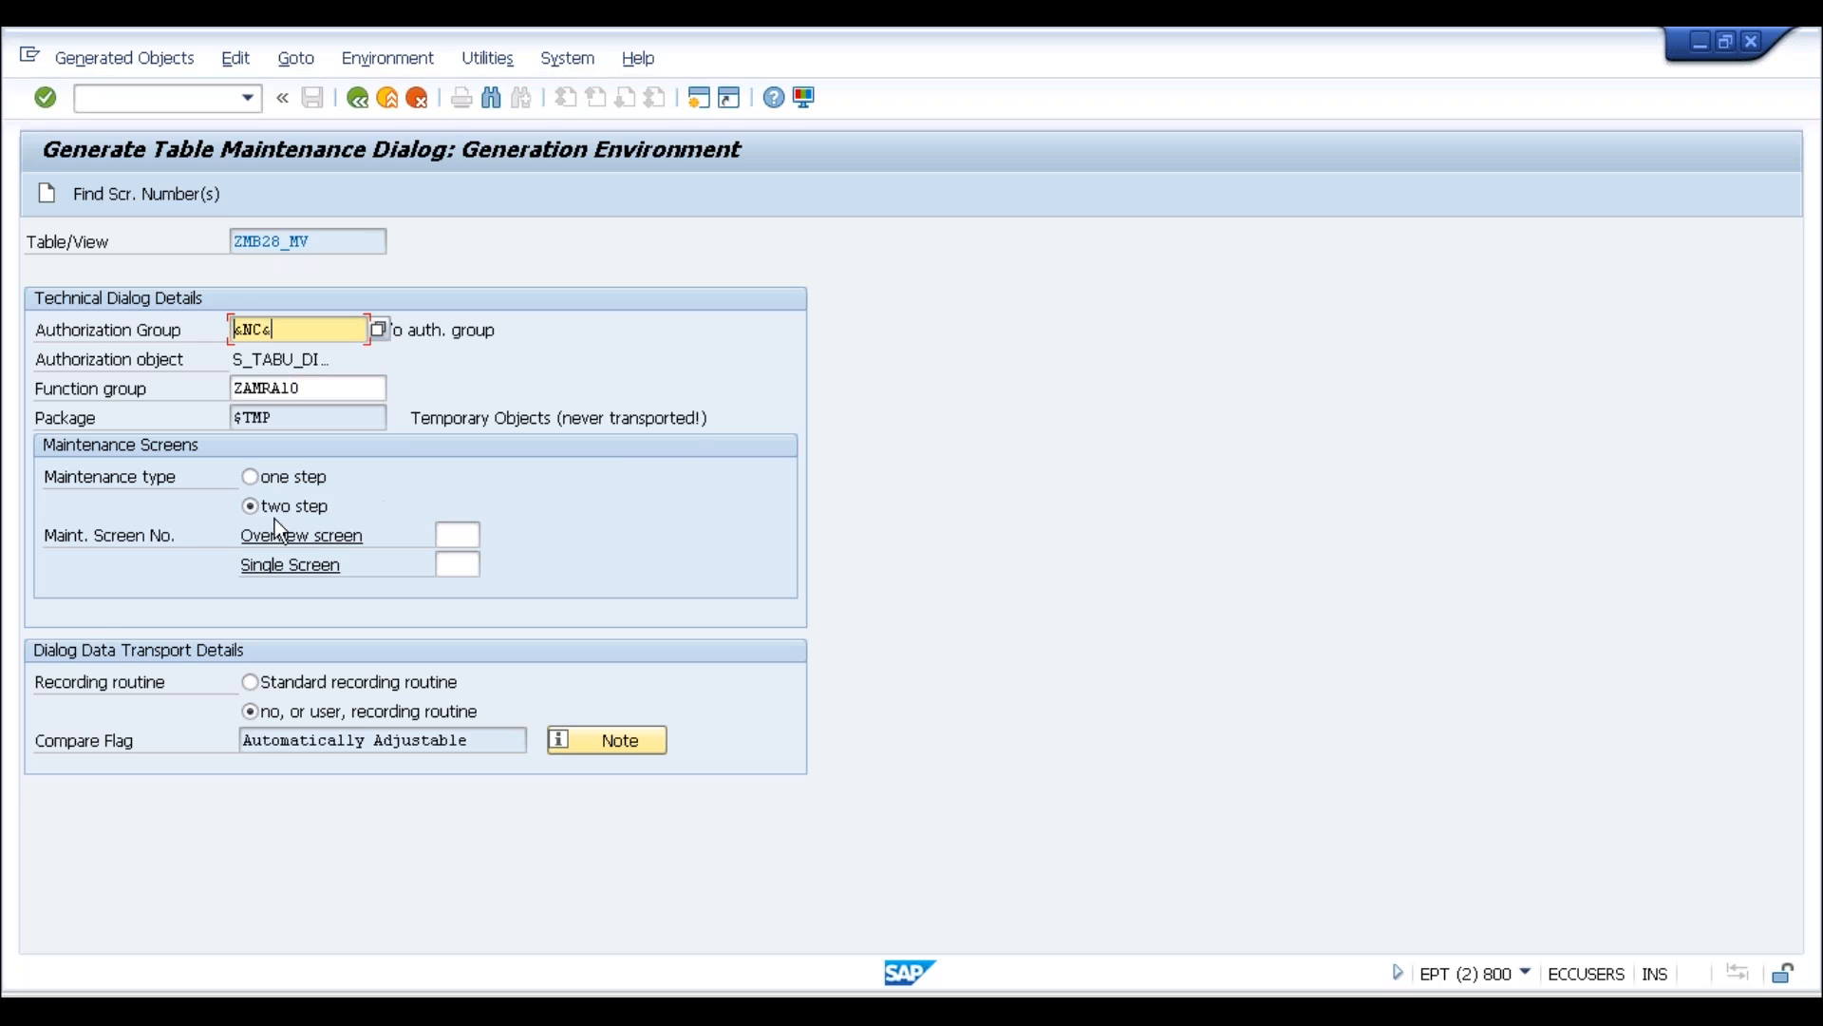
# Choose the one step maintenance type and have the system propose the overview screen number
pyautogui.click(250, 477)
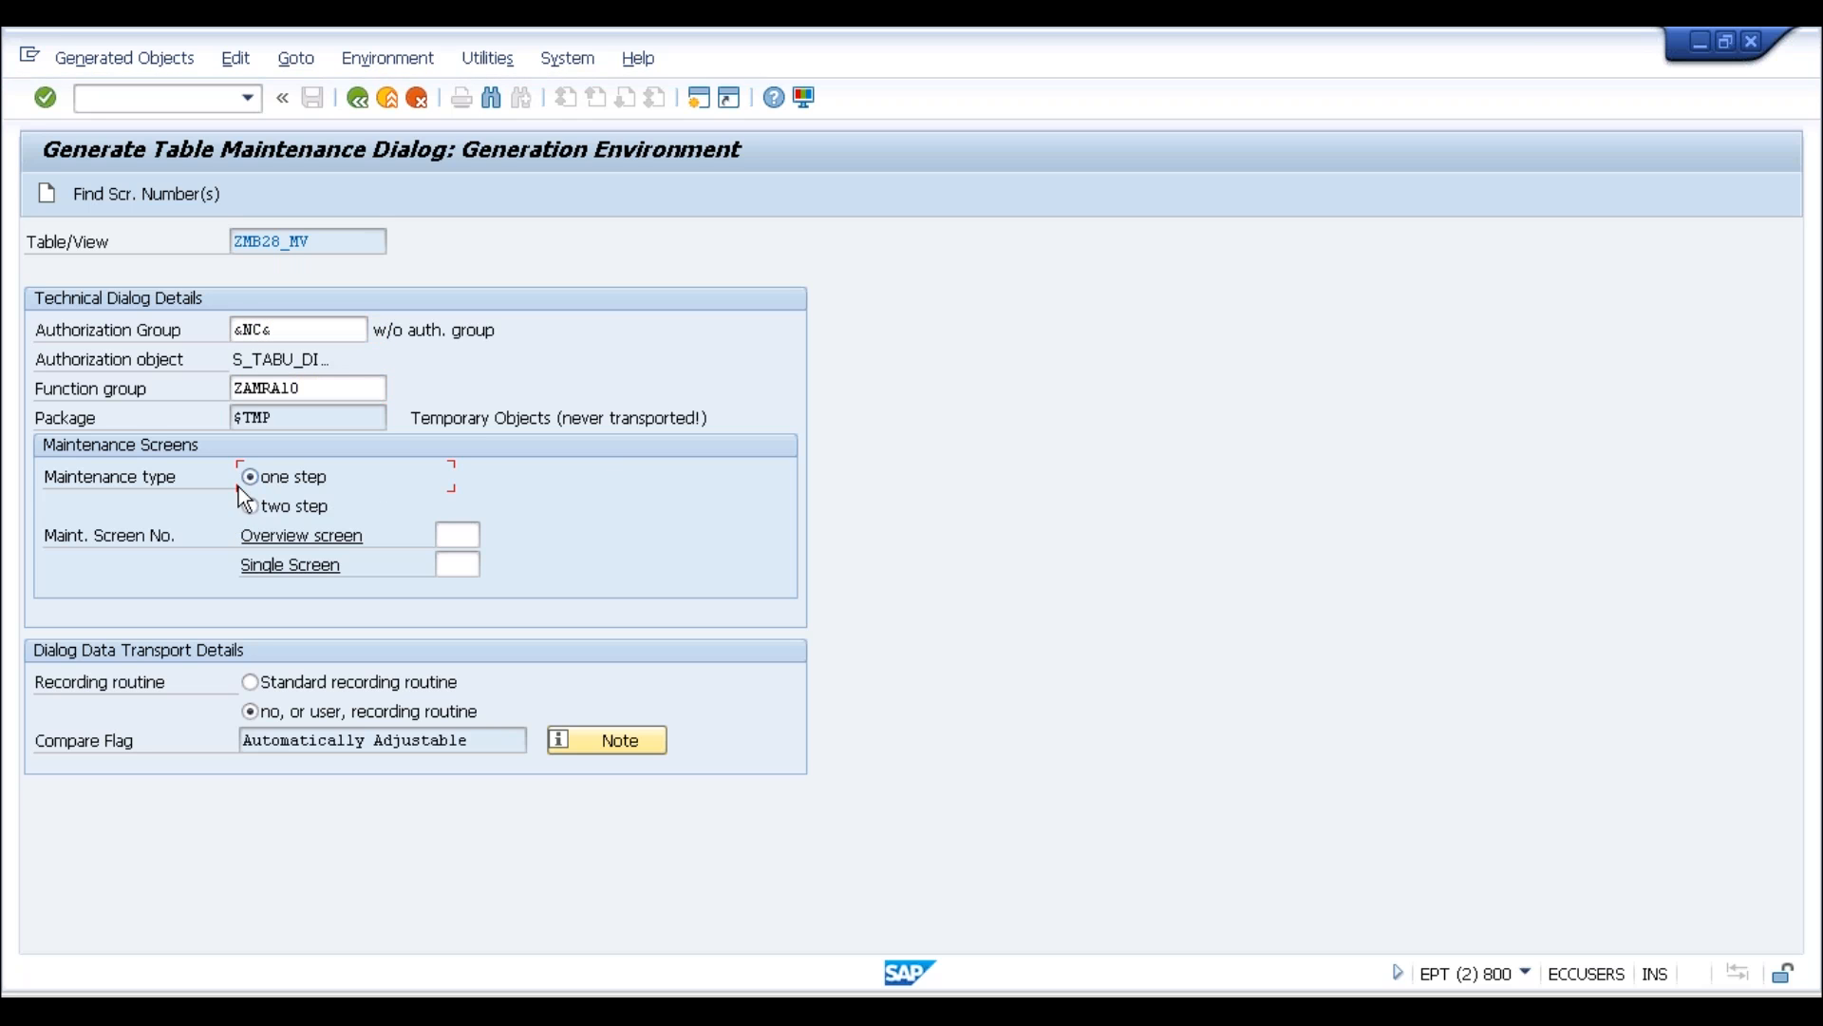
pyautogui.click(472, 537)
pyautogui.click(161, 193)
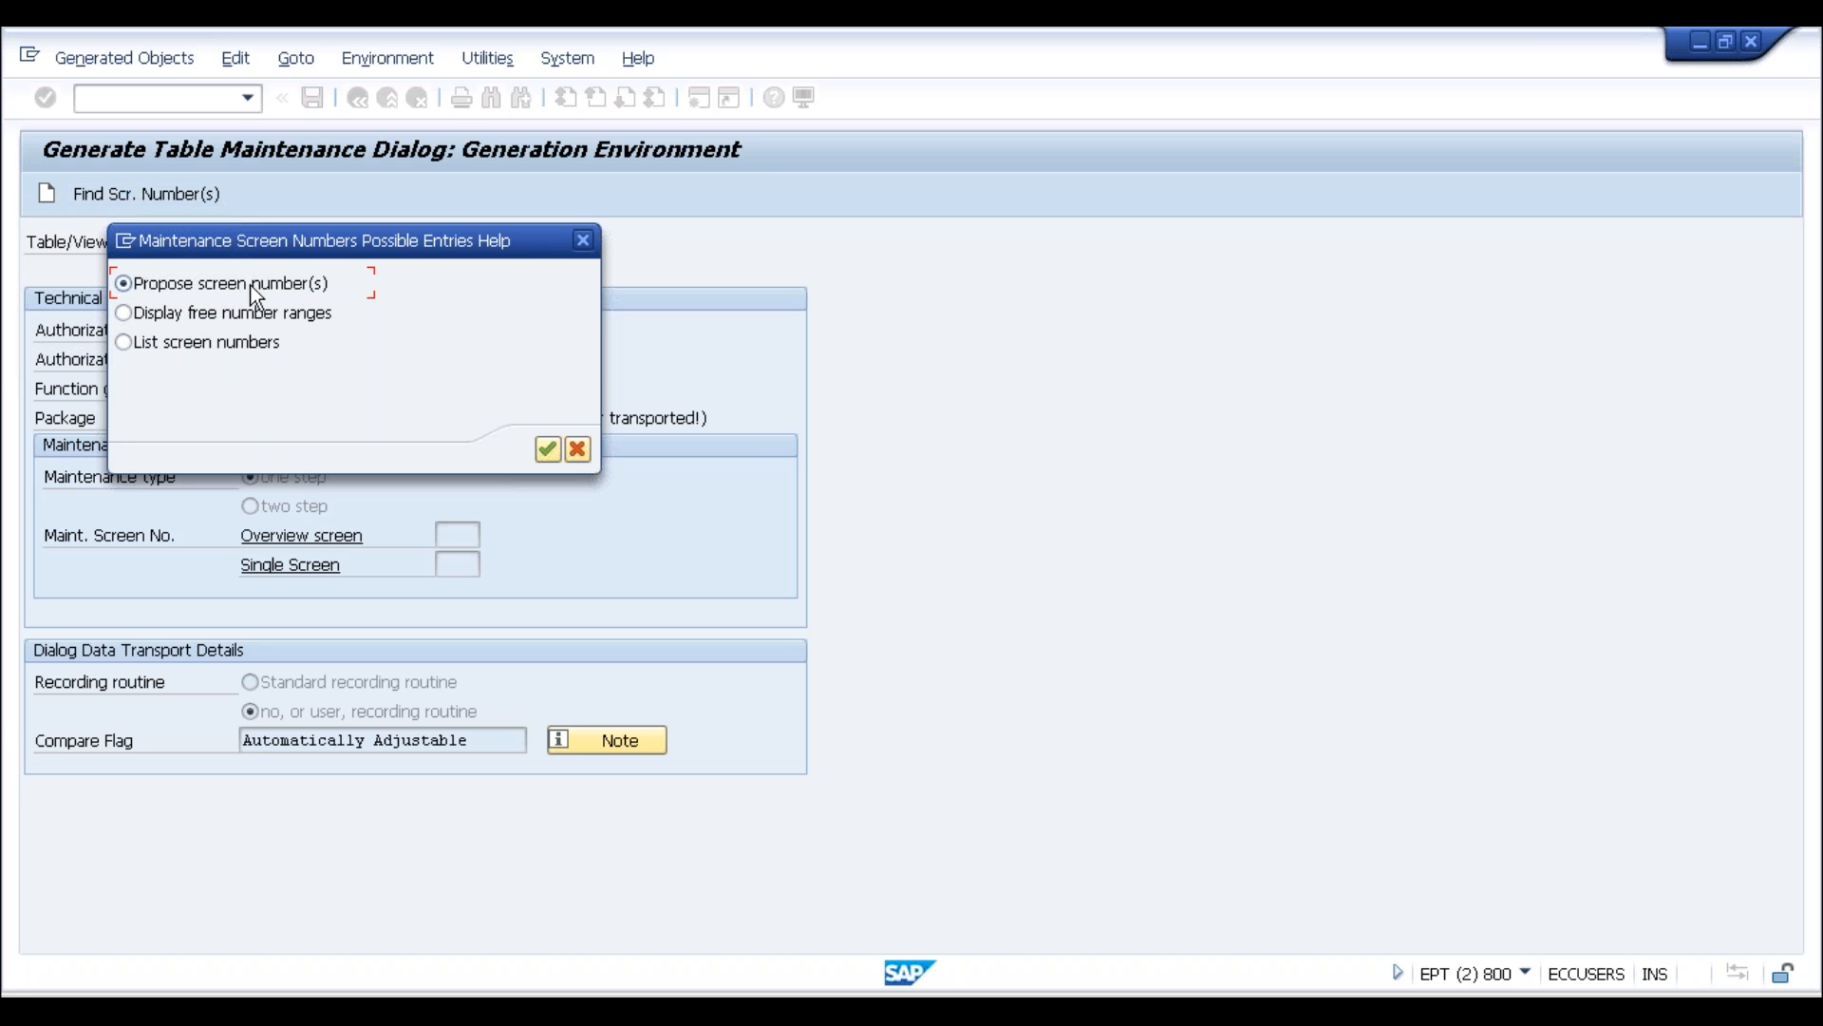
pyautogui.click(549, 451)
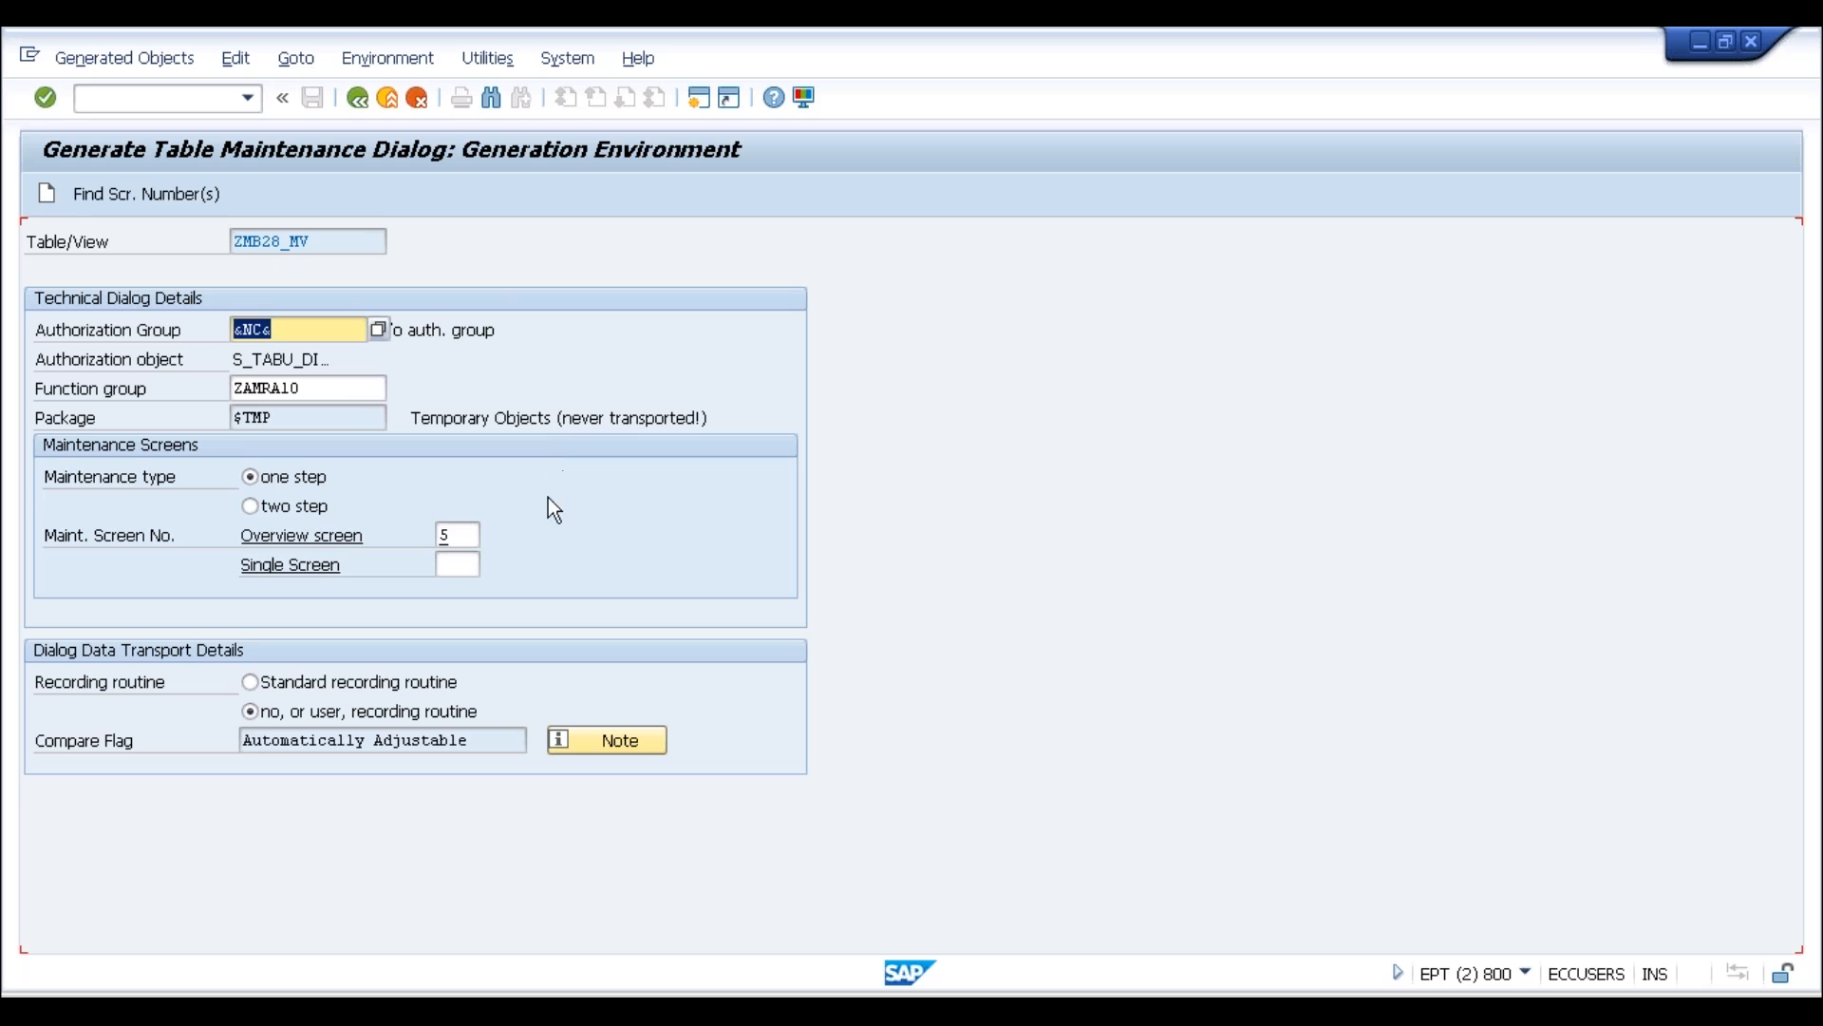
pyautogui.click(475, 538)
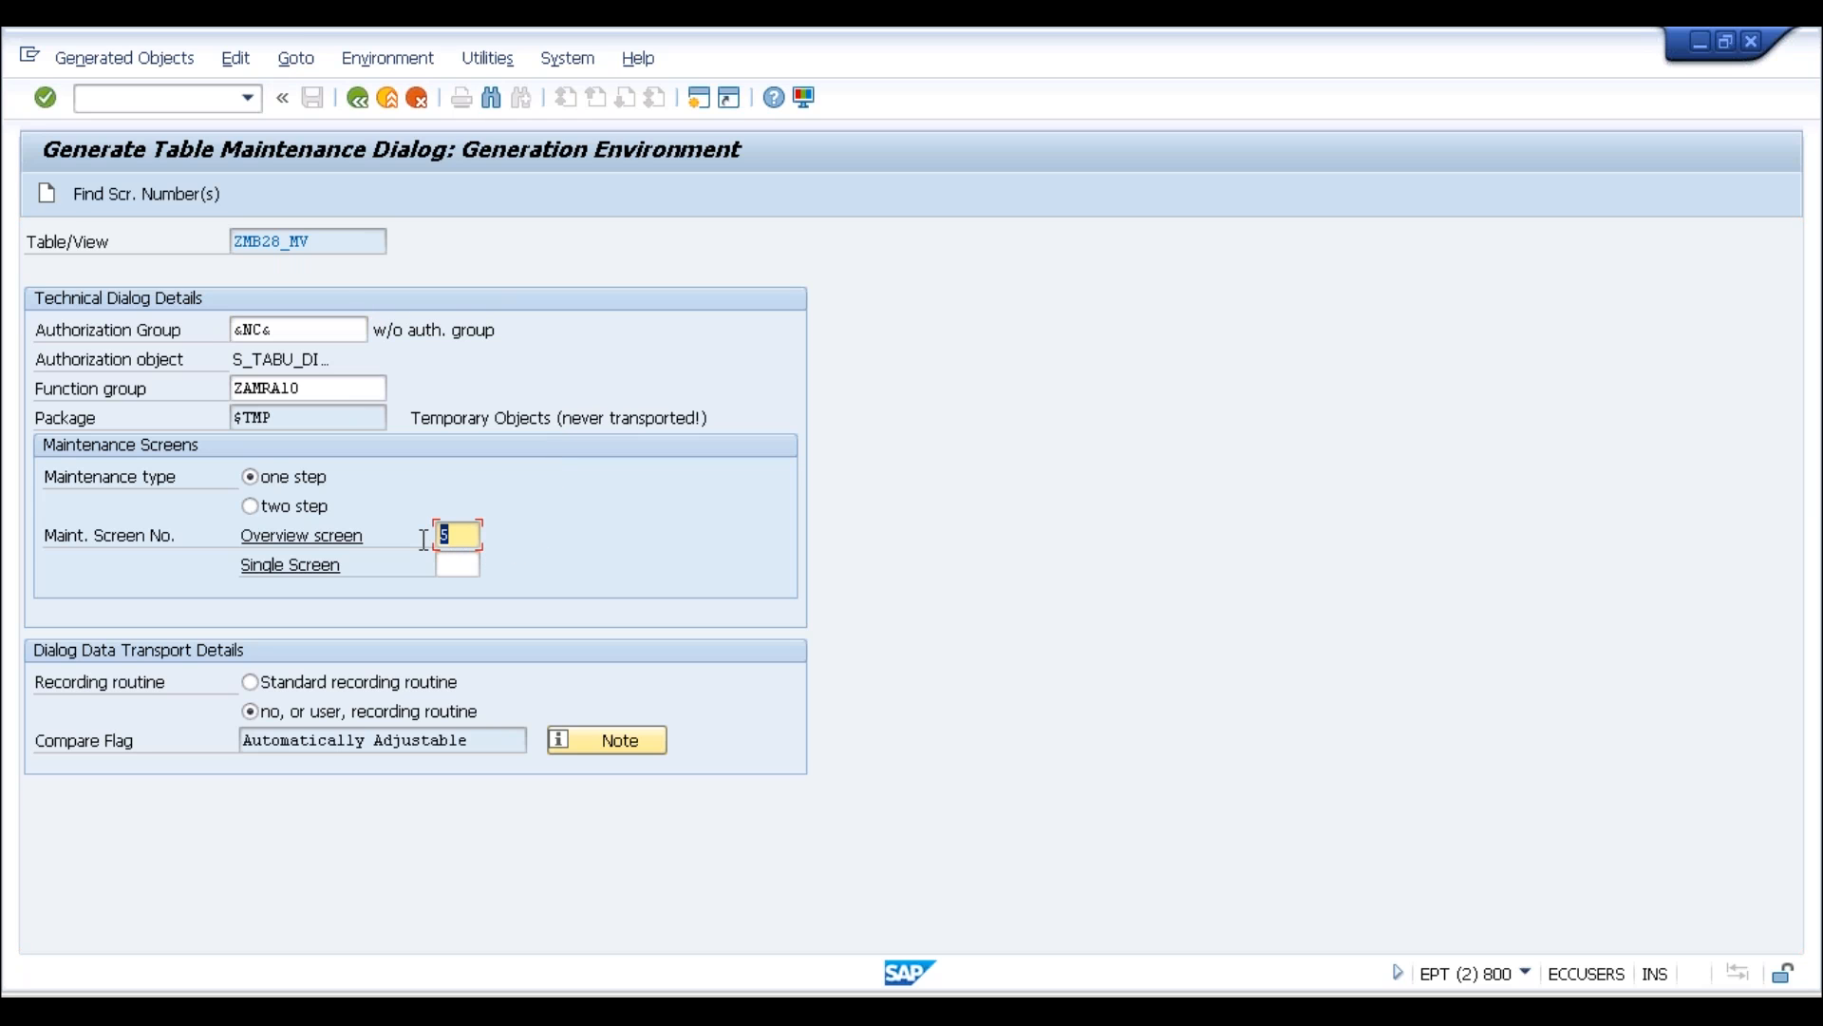
pyautogui.click(457, 536)
pyautogui.moveTo(435, 538); pyautogui.dragTo(425, 540)
# Generate the table maintenance dialog for ZMB28_MV and save its object directory entry as a local object
pyautogui.click(45, 195)
pyautogui.click(503, 653)
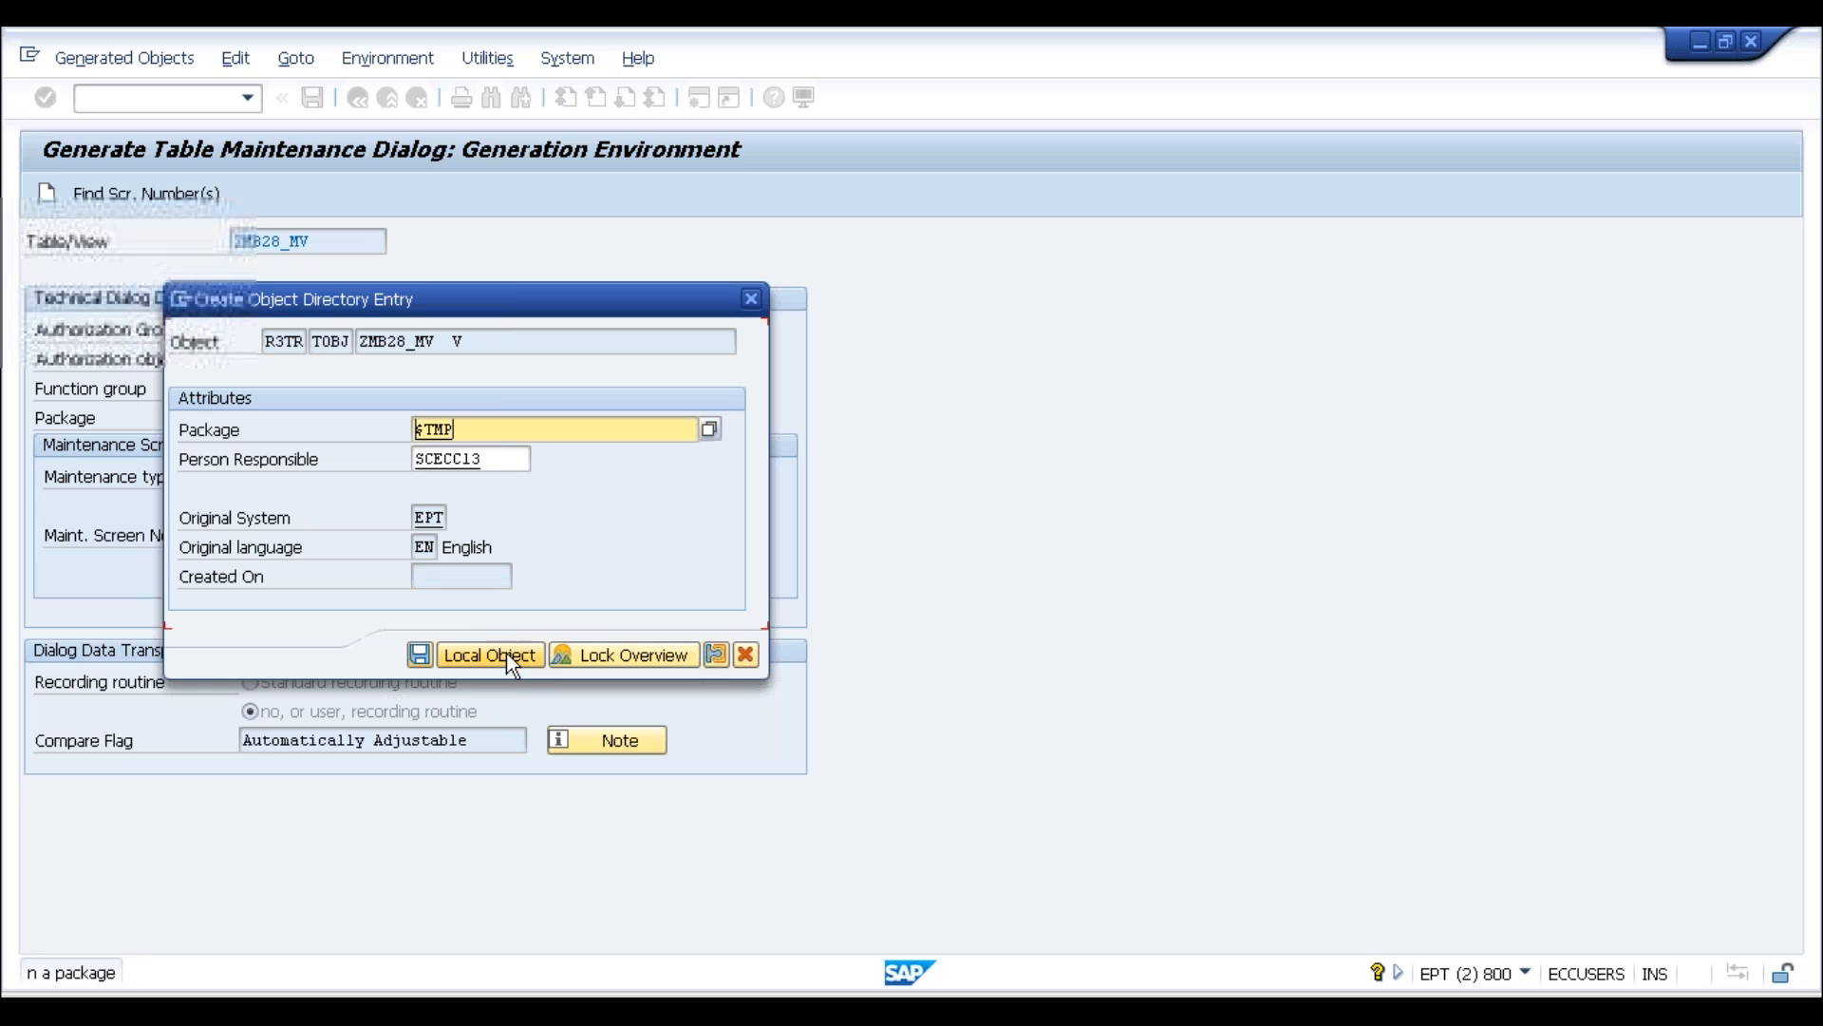
pyautogui.click(488, 656)
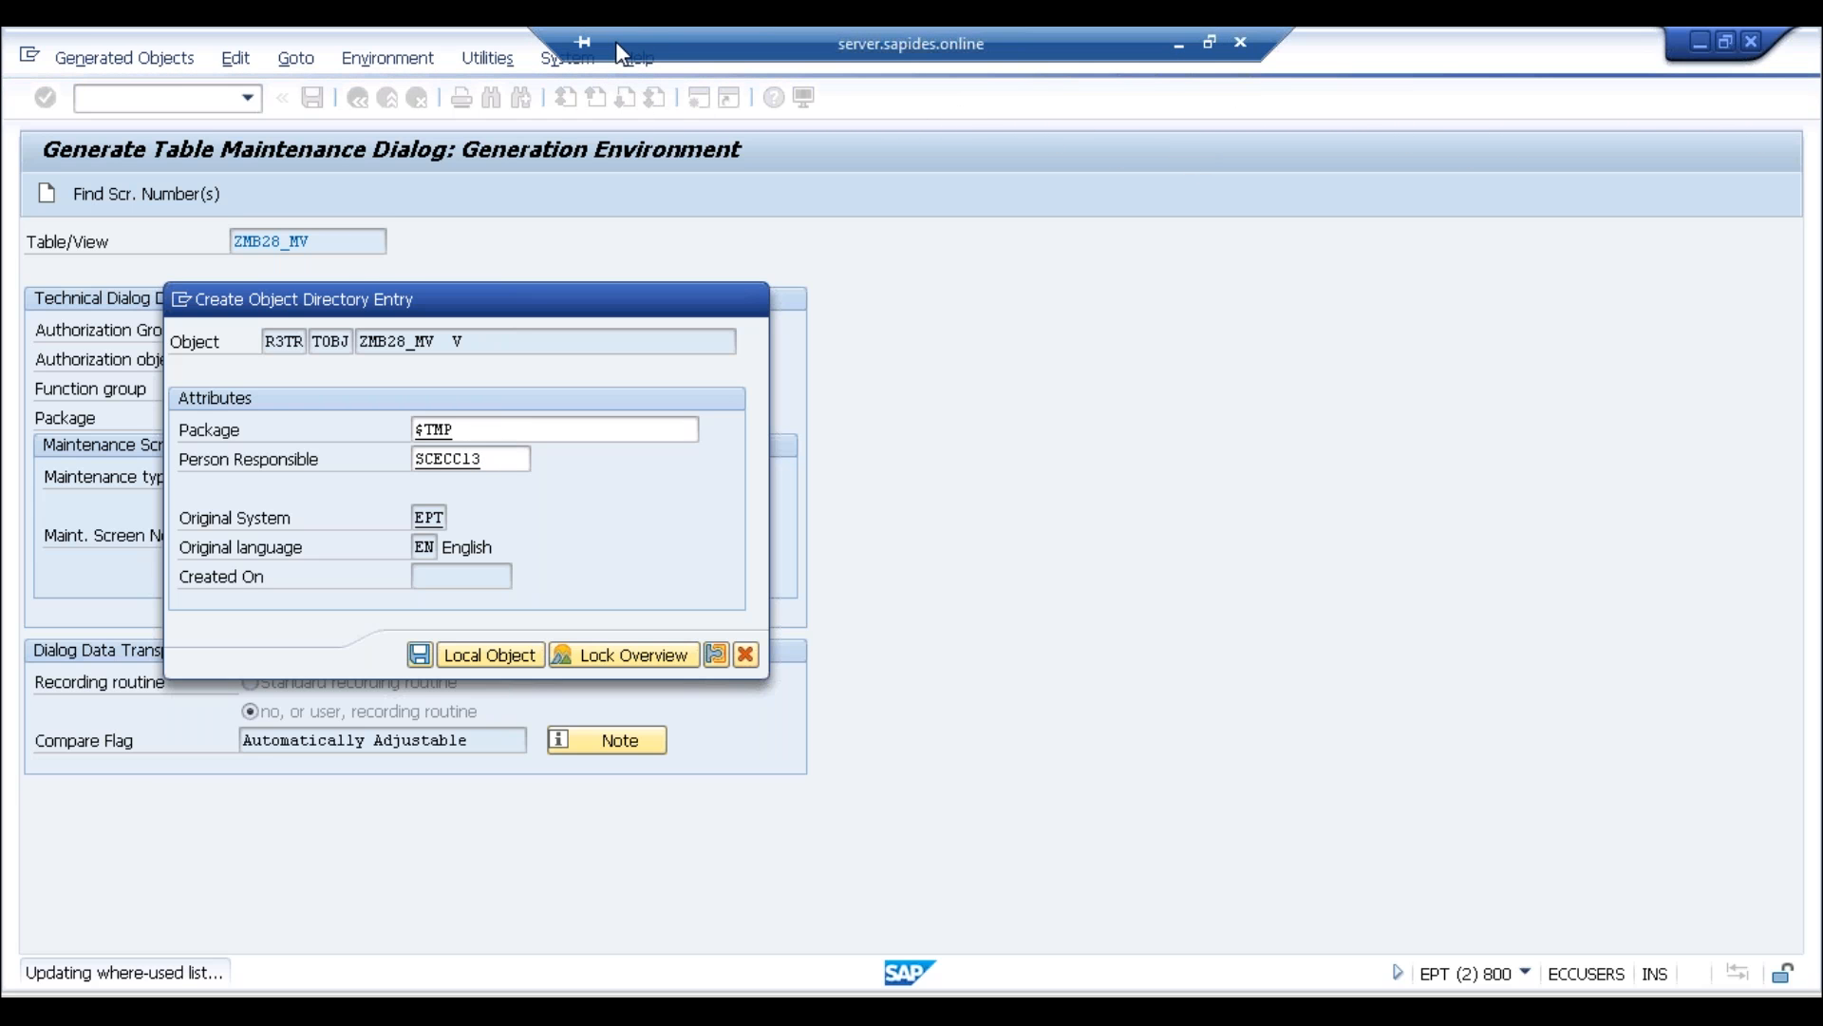
# Switch to PowerPoint and add ":-" and the line "This is used to maintain the data in the tables" to the Maintenance View box
pyautogui.click(1181, 48)
pyautogui.click(1202, 765)
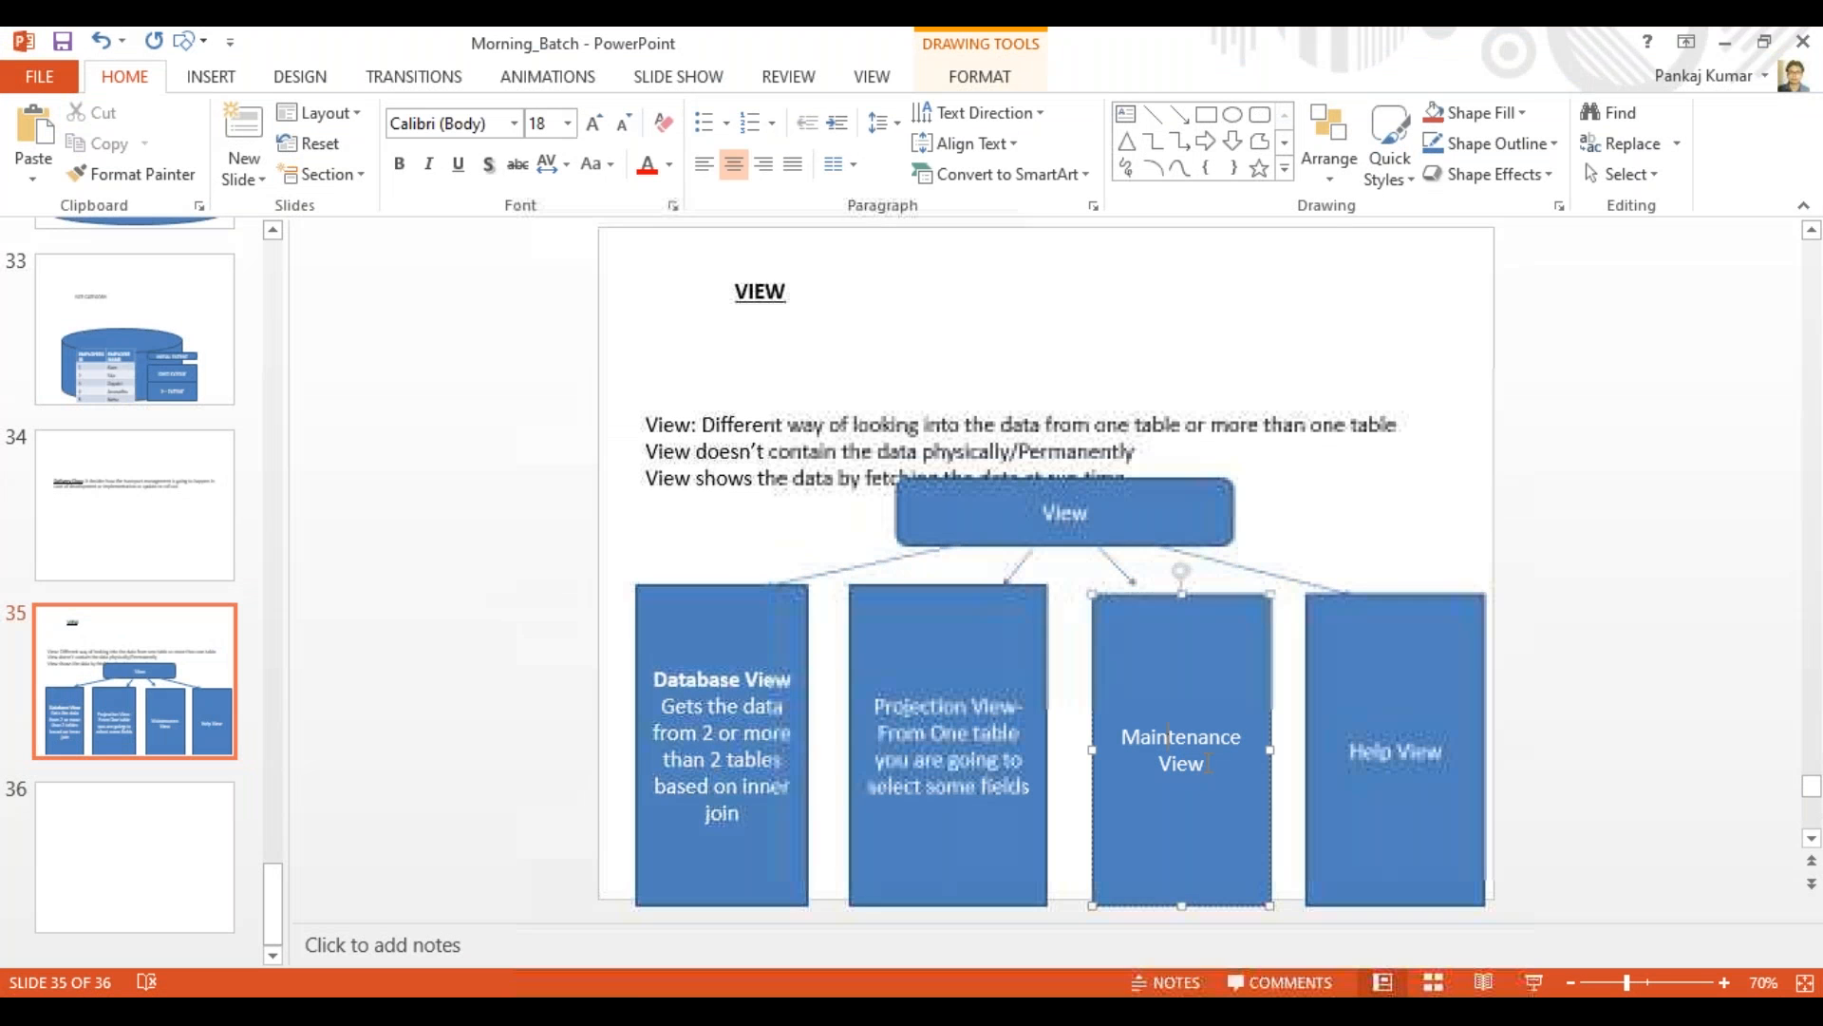
pyautogui.write(':-')
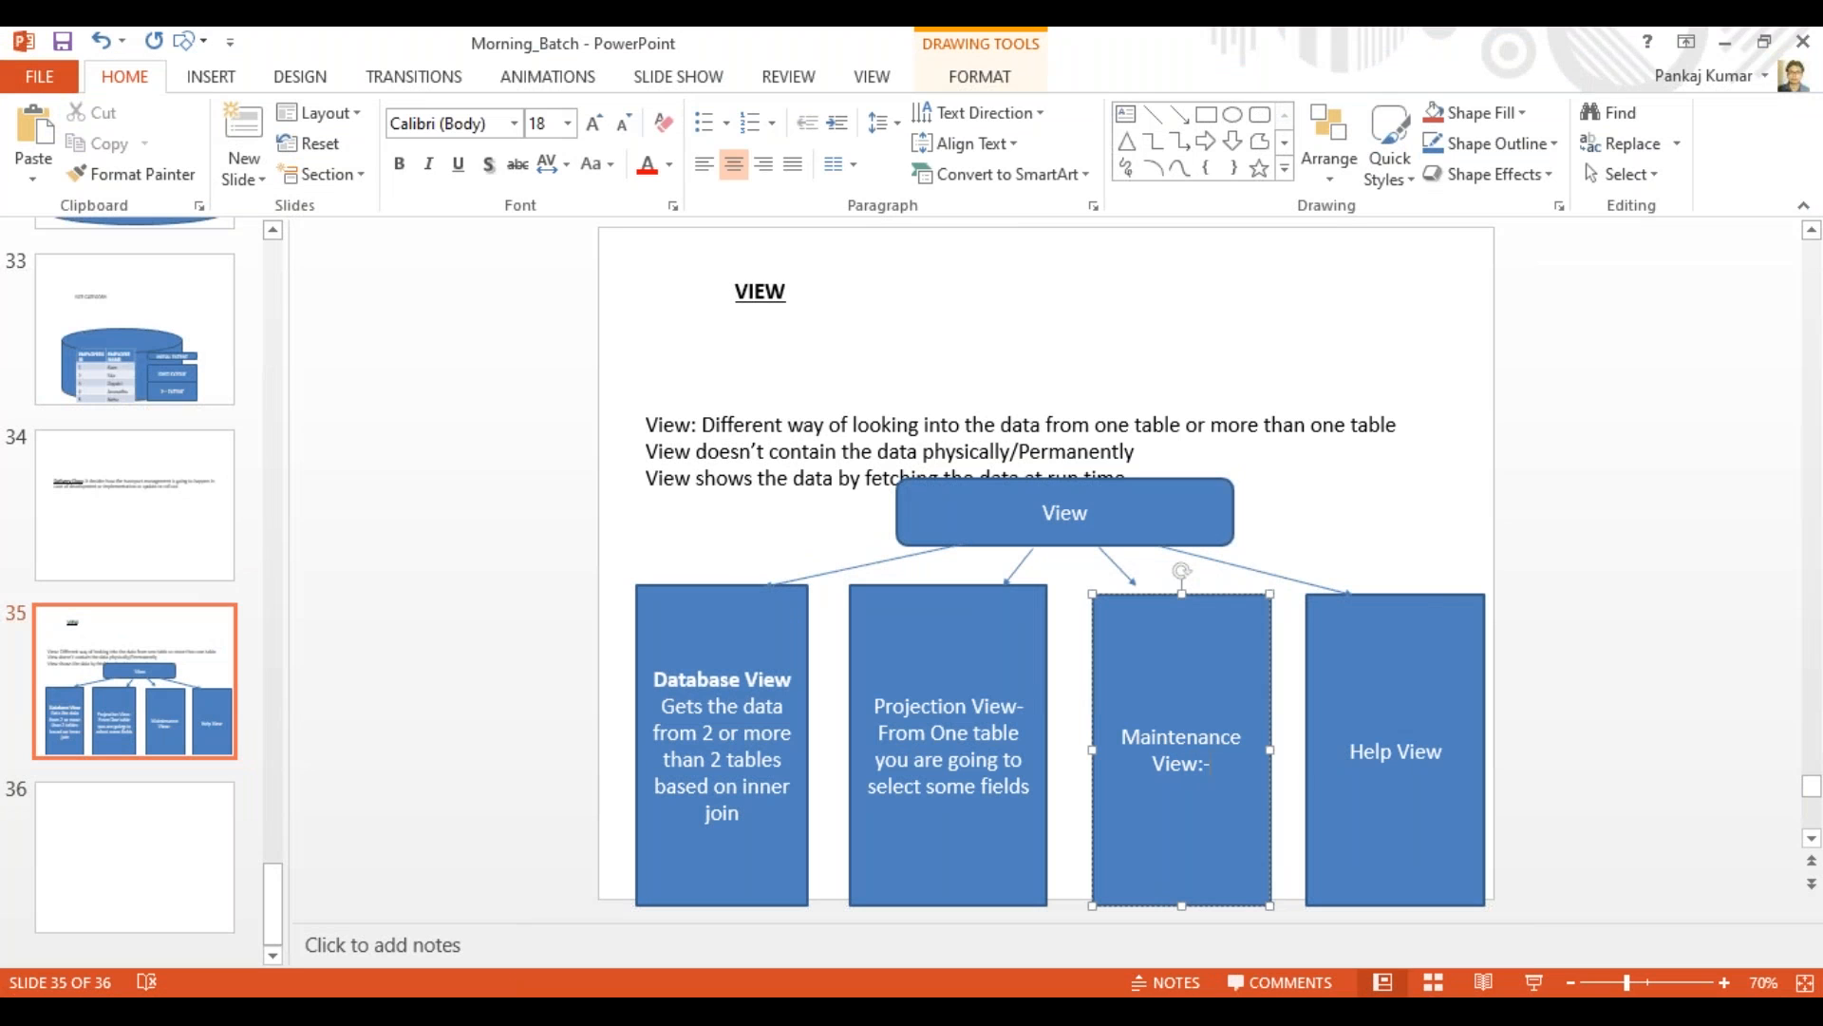
pyautogui.press('Return')
pyautogui.write('This is used to m')
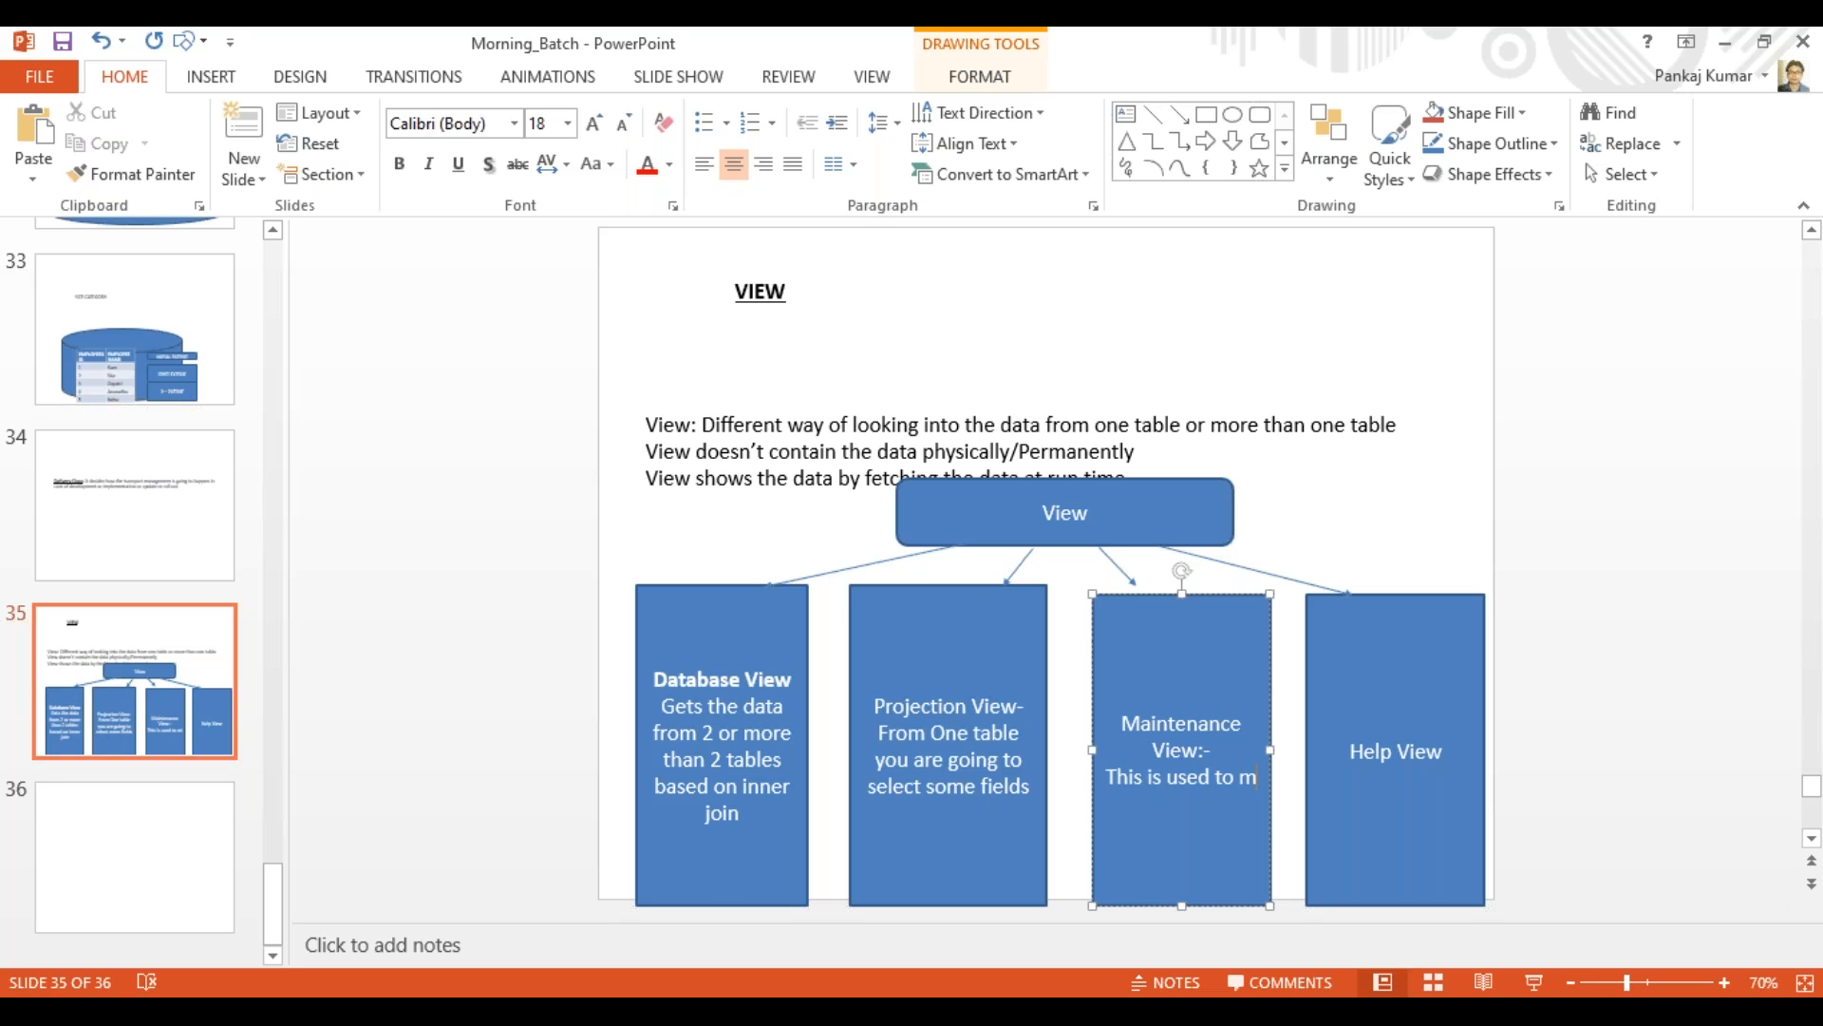
pyautogui.write('aintain the ')
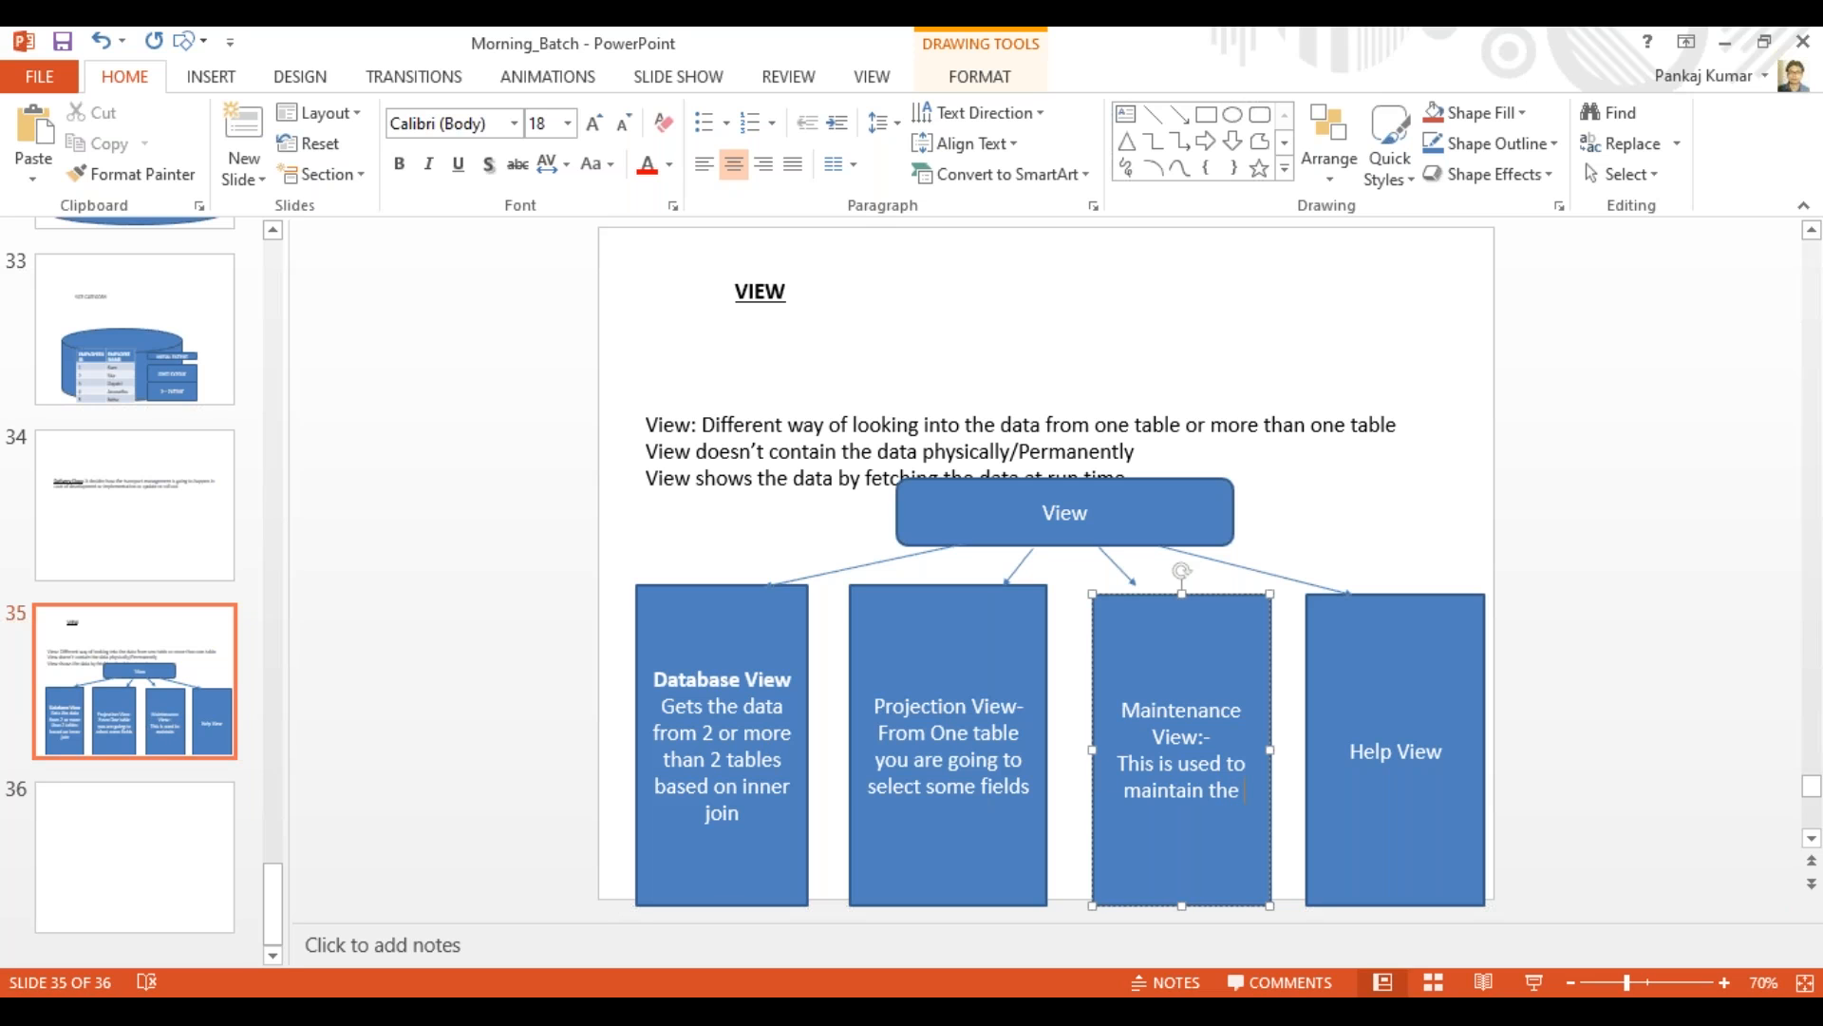
pyautogui.write('data in the g')
pyautogui.write('ab')
pyautogui.write('tabl')
pyautogui.press('BackSpace')
pyautogui.press('BackSpace')
pyautogui.press('BackSpace')
pyautogui.press('BackSpace')
pyautogui.press('BackSpace')
pyautogui.press('BackSpace')
pyautogui.write('e tables')
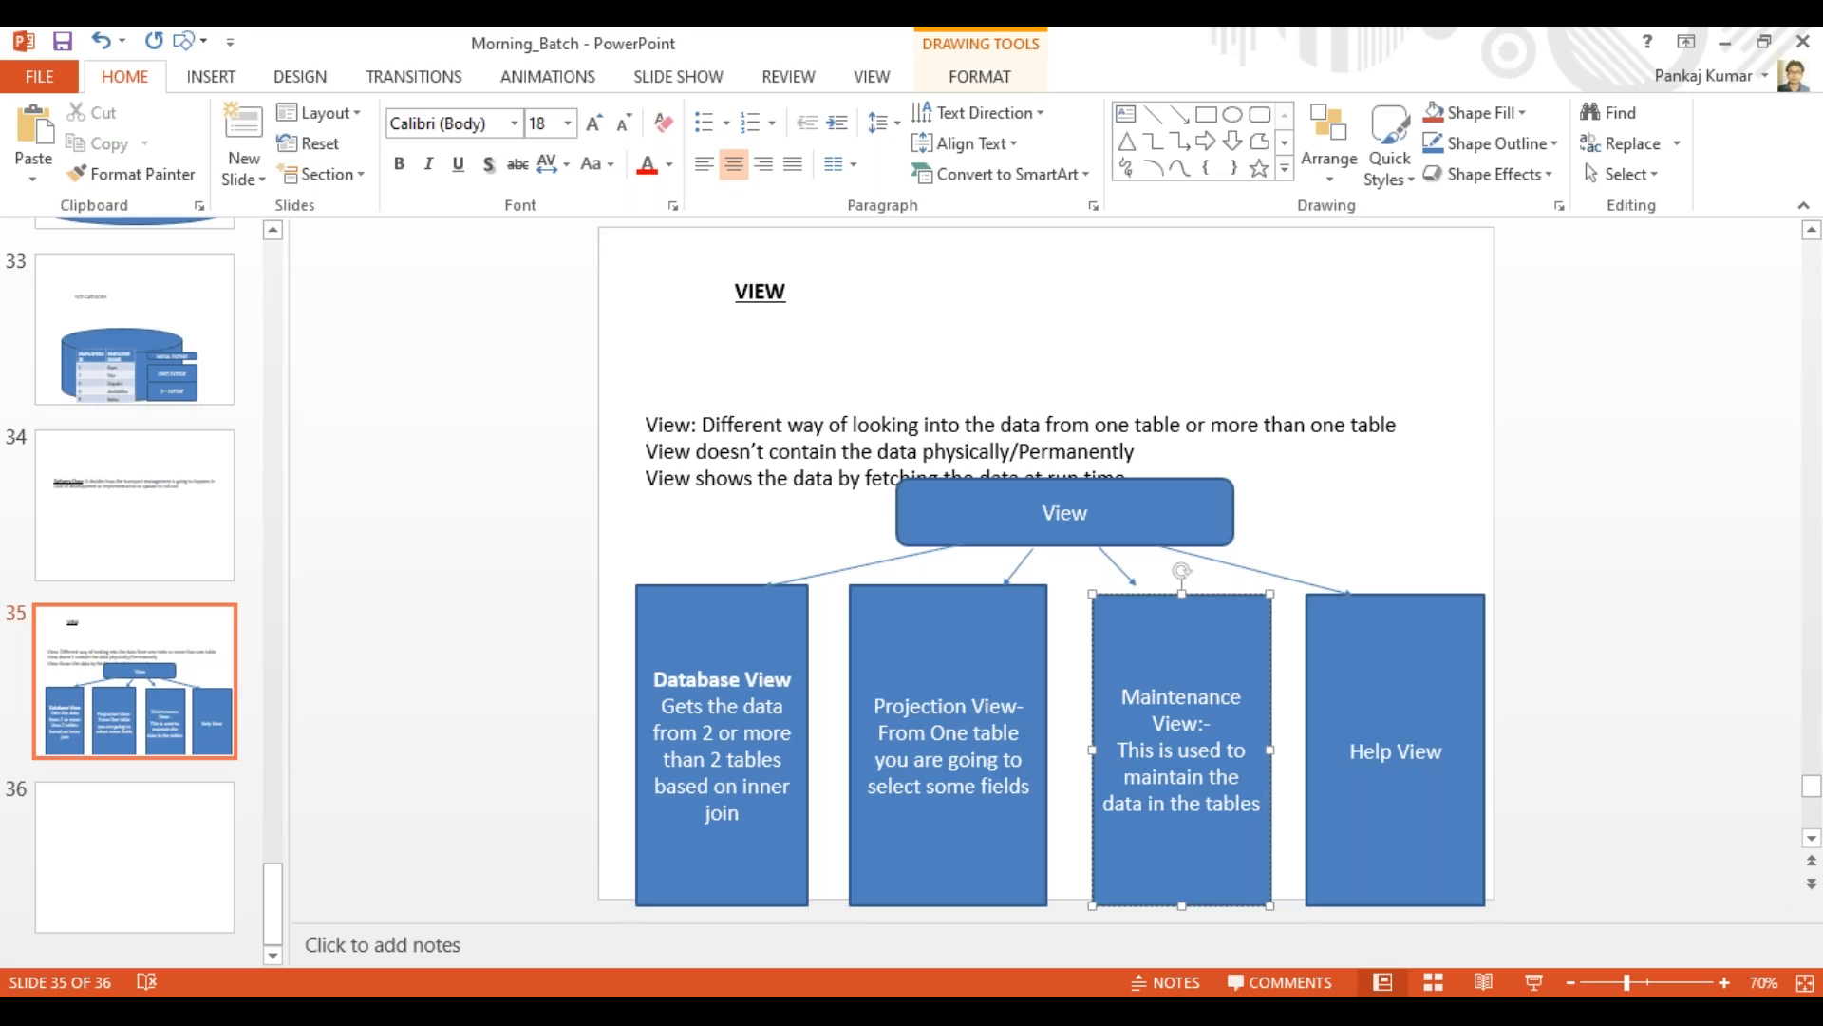
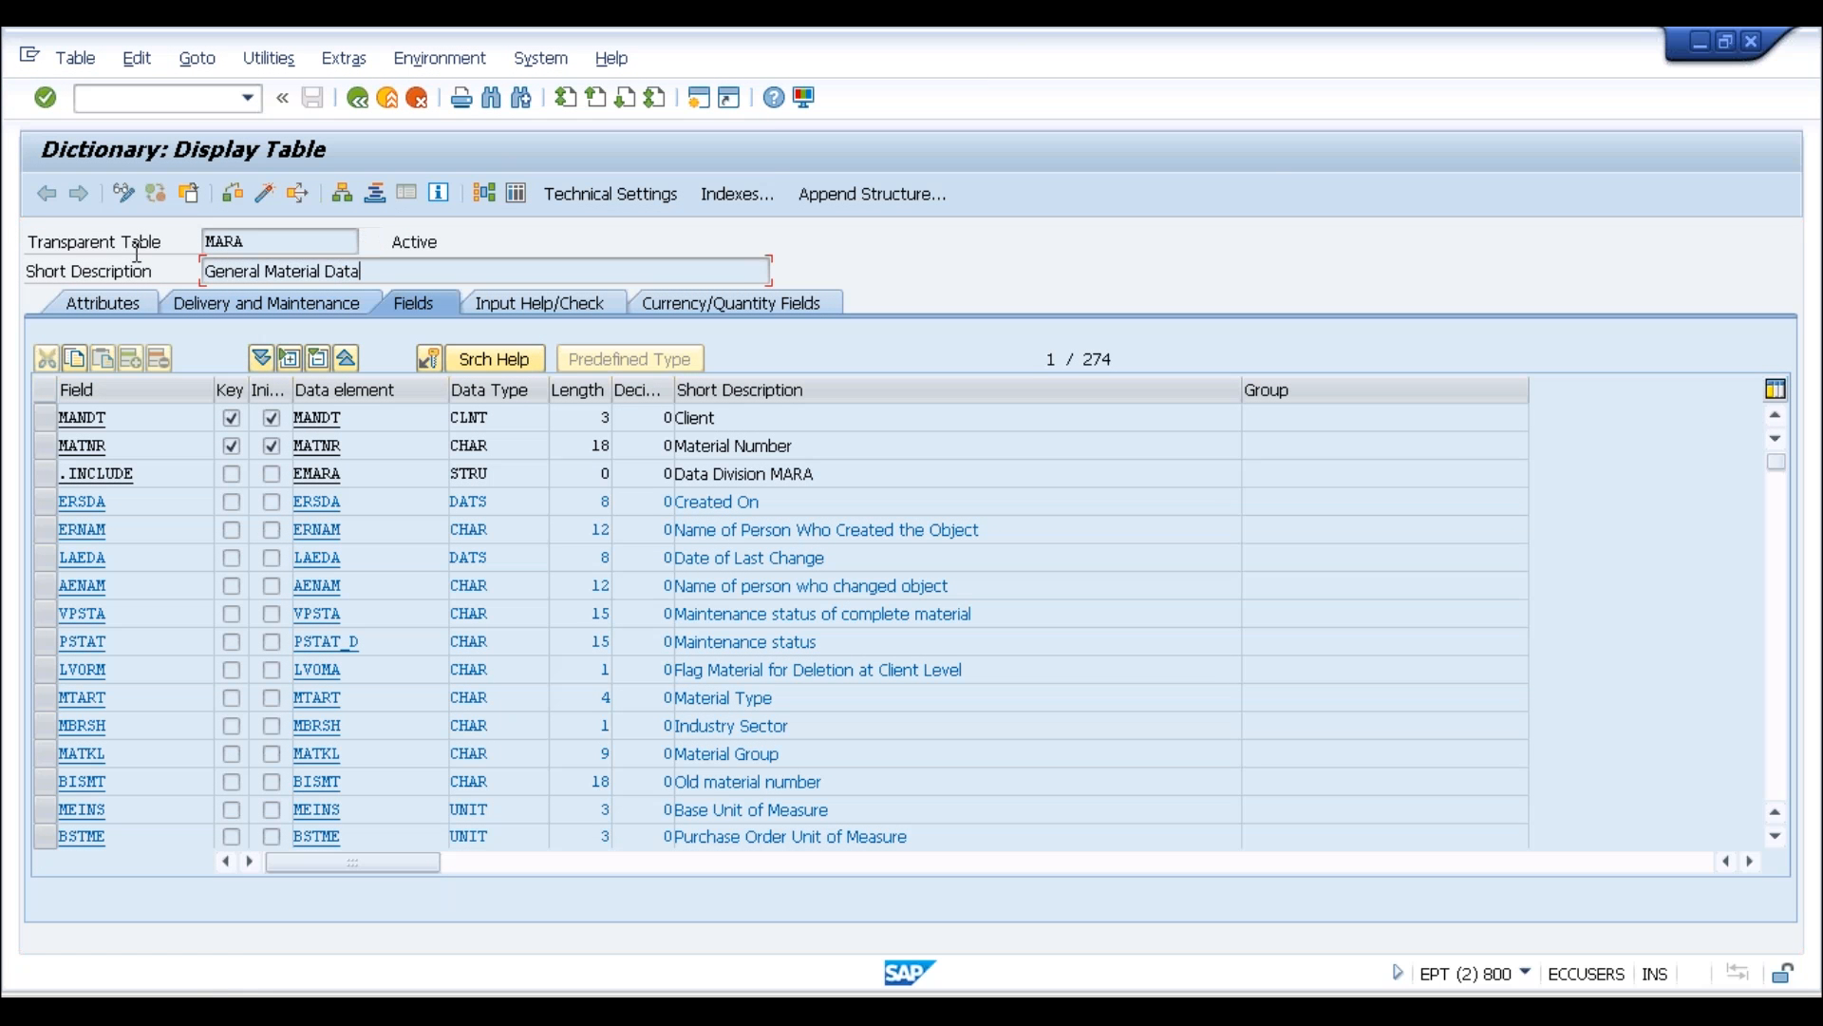
# Open the data browser selection screen for table MARA and call up the input help for MATNR
pyautogui.moveTo(366, 270); pyautogui.dragTo(139, 258)
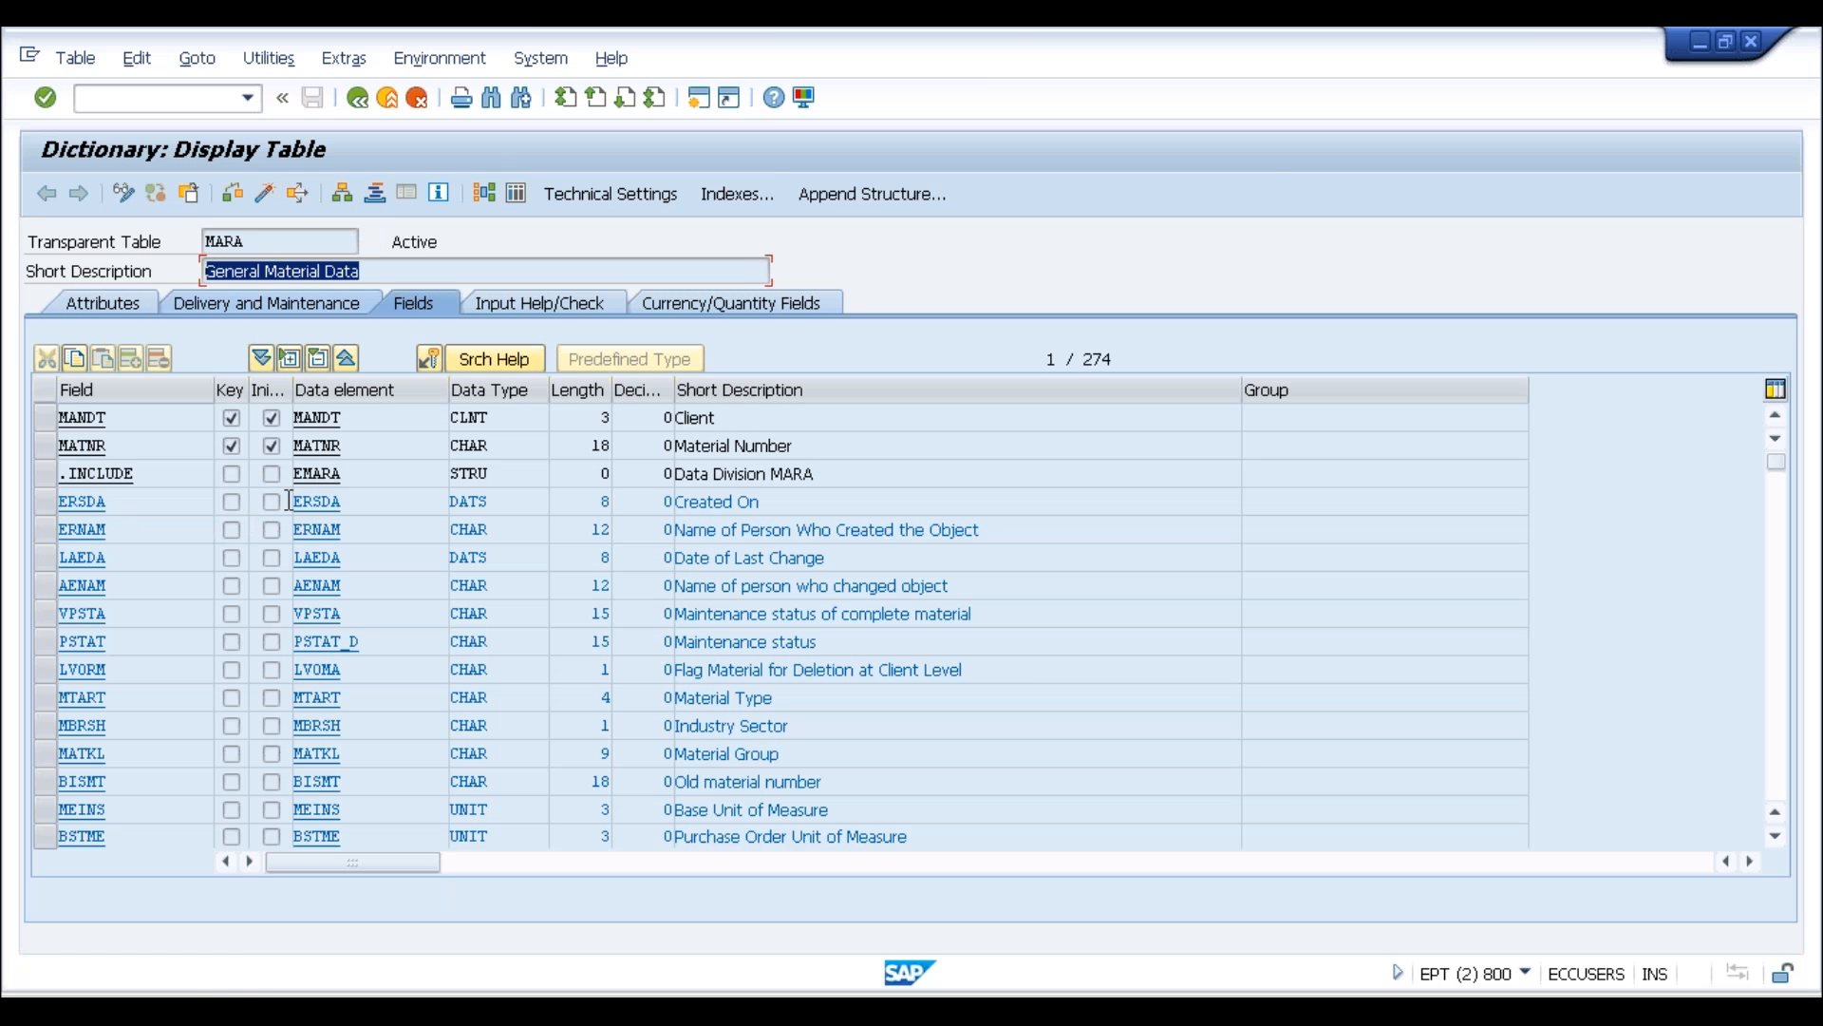
pyautogui.click(518, 199)
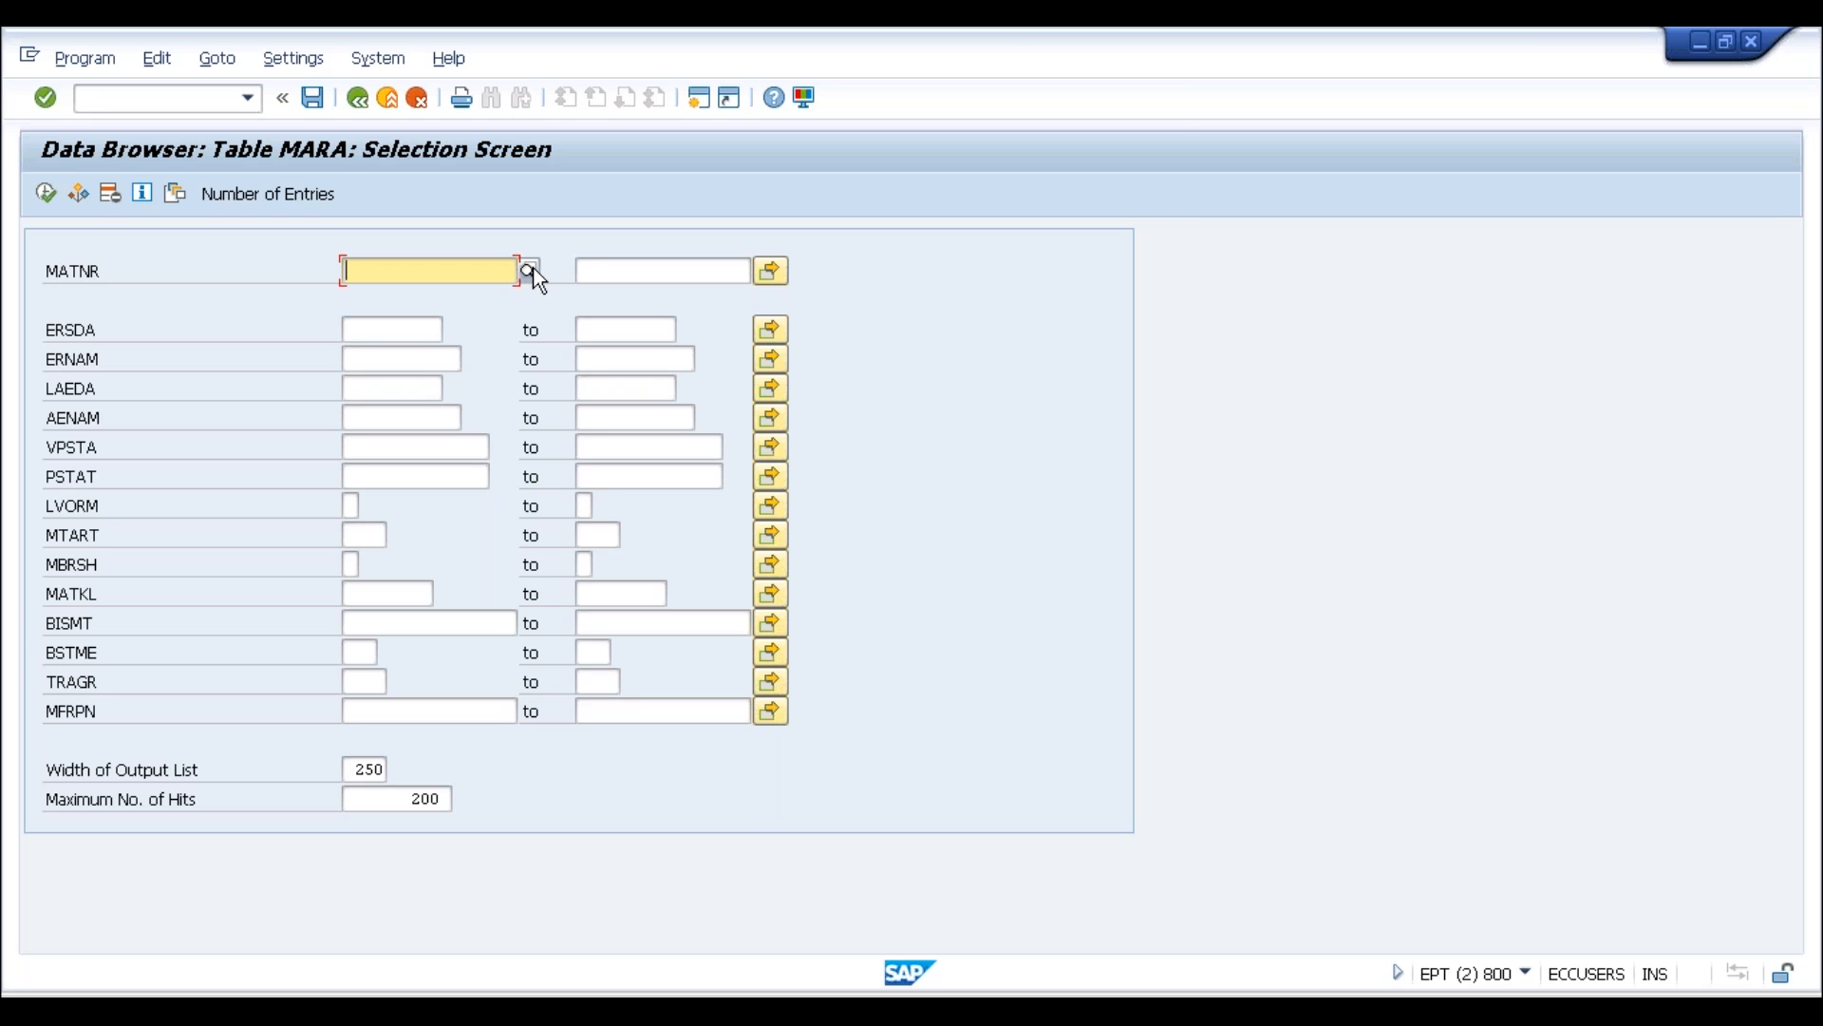
pyautogui.click(529, 272)
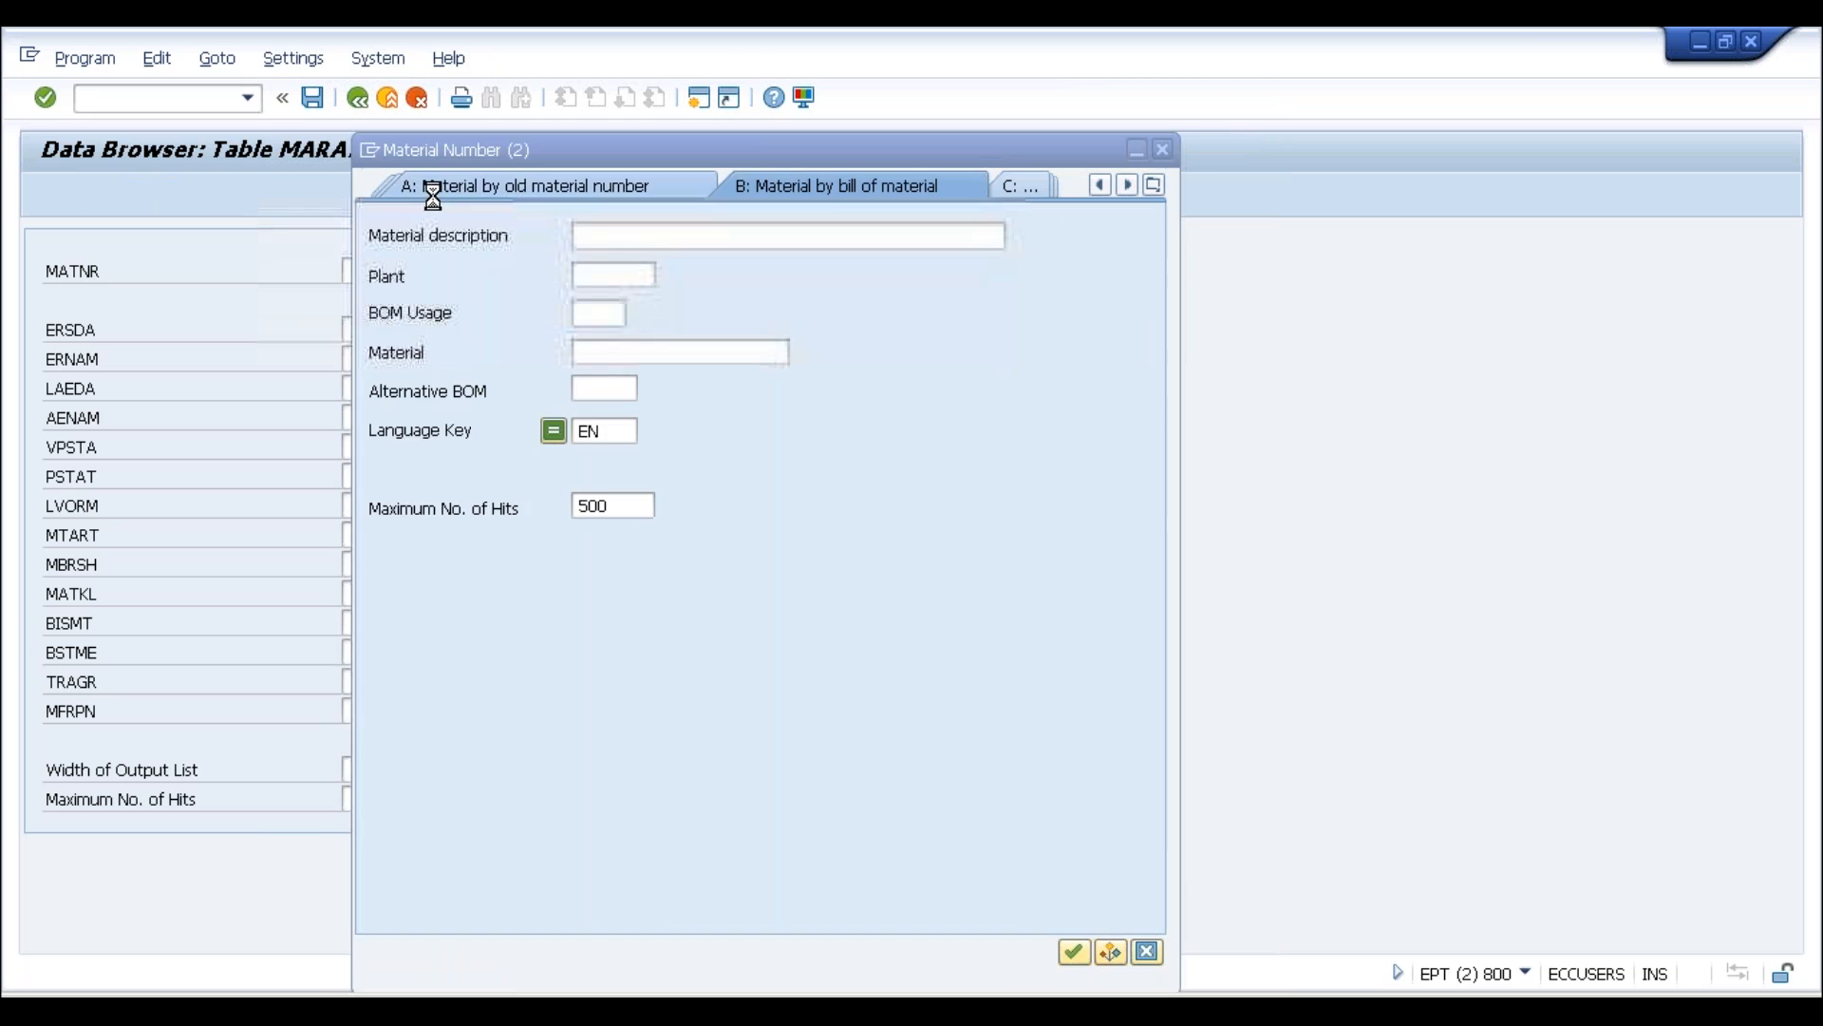
# Examine the material search helps by description, old material number, bill of material and CAD system, and list all available variants
pyautogui.click(422, 189)
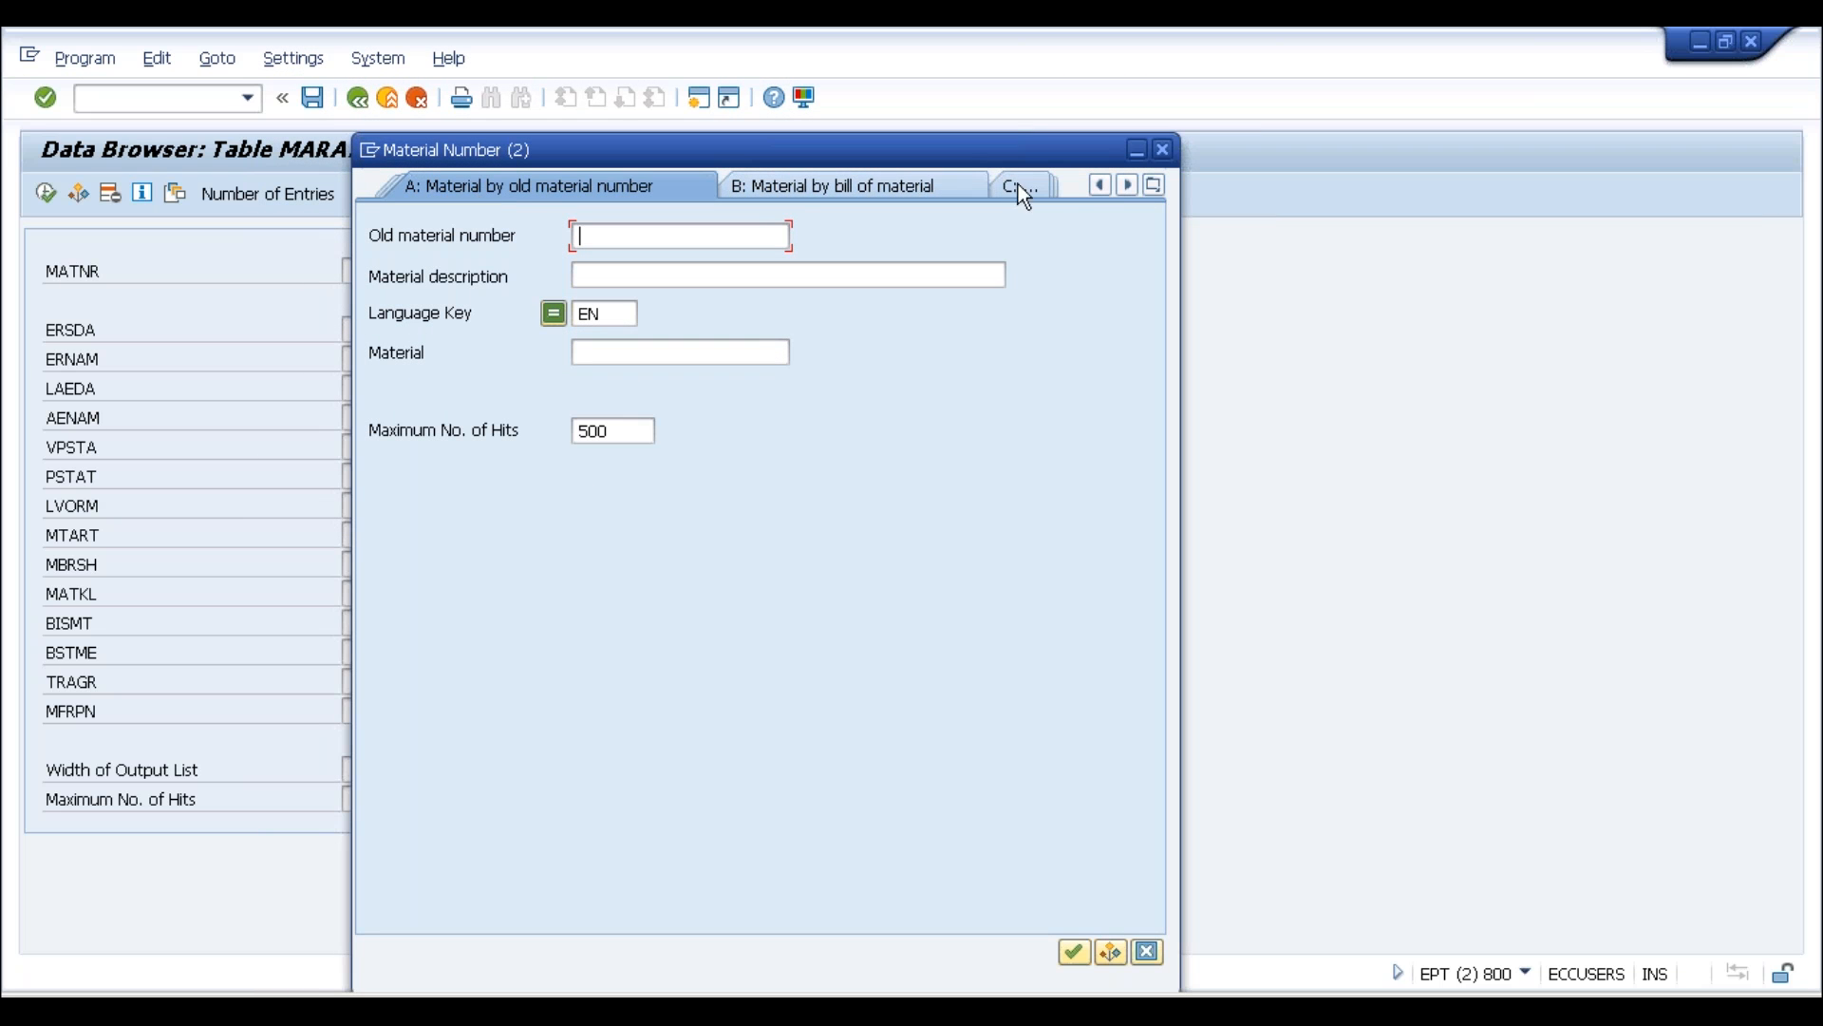
pyautogui.click(1100, 185)
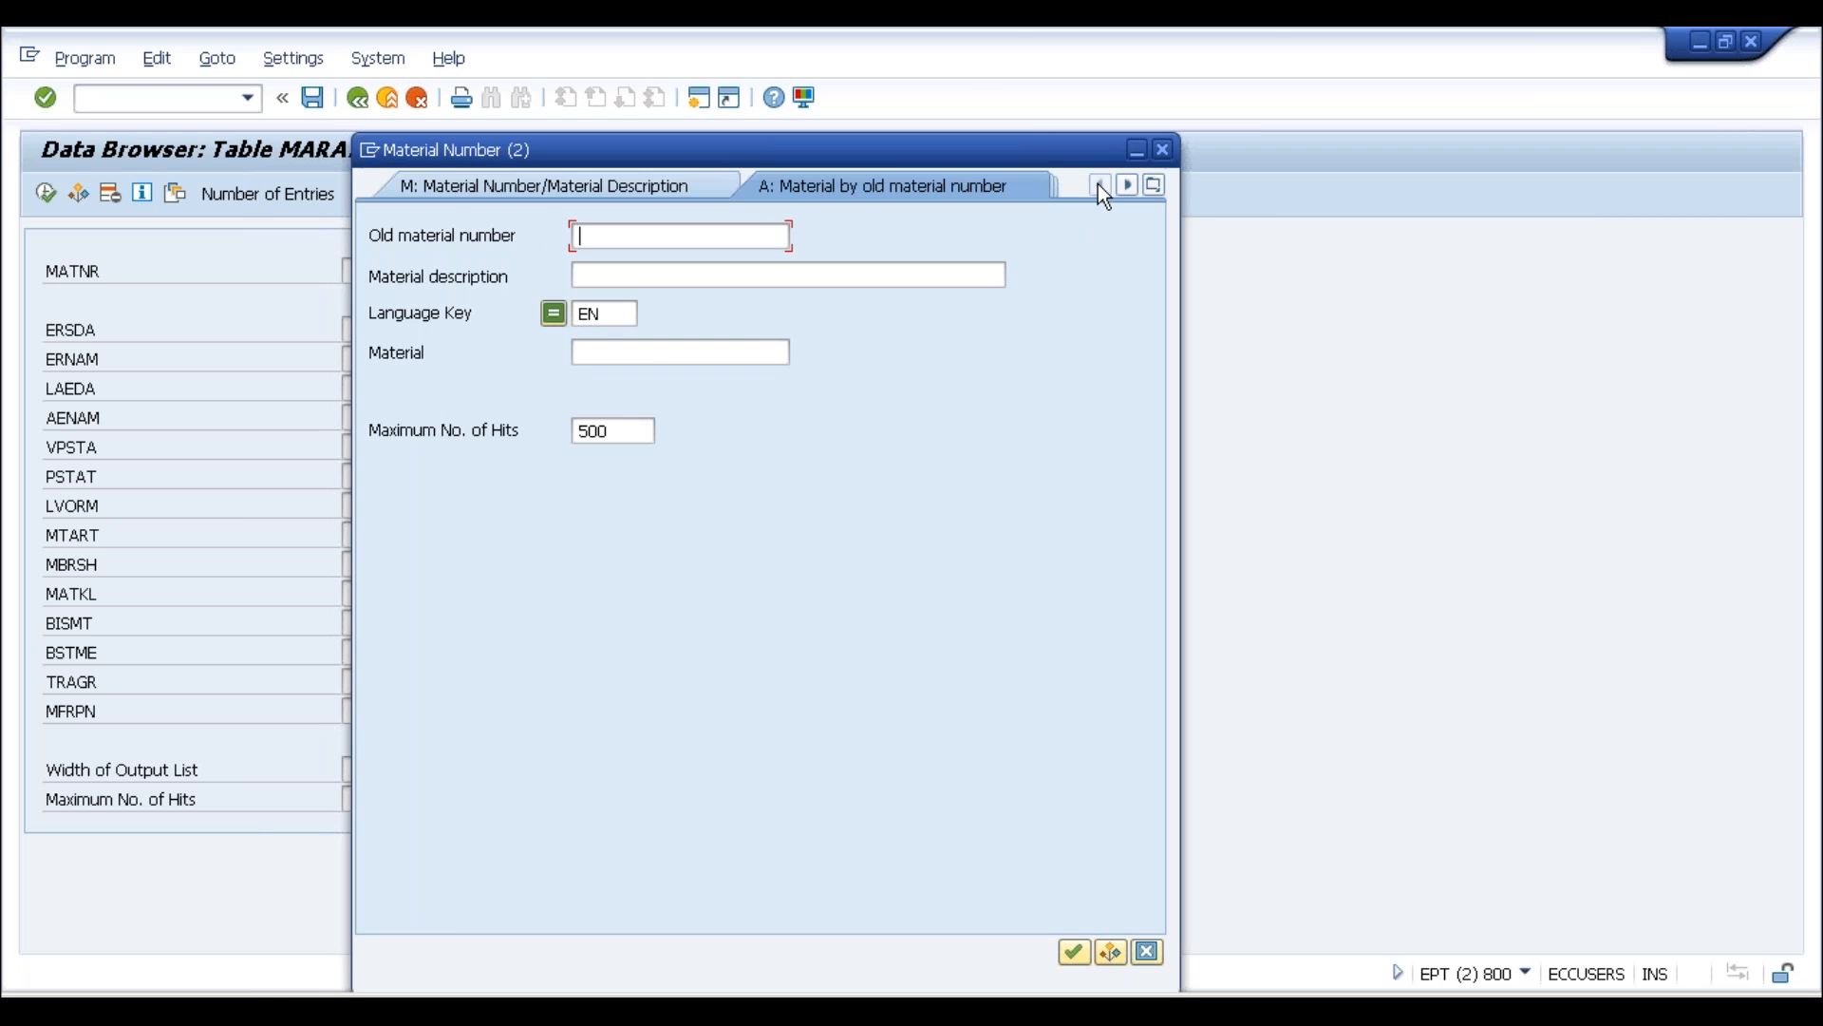
pyautogui.click(455, 191)
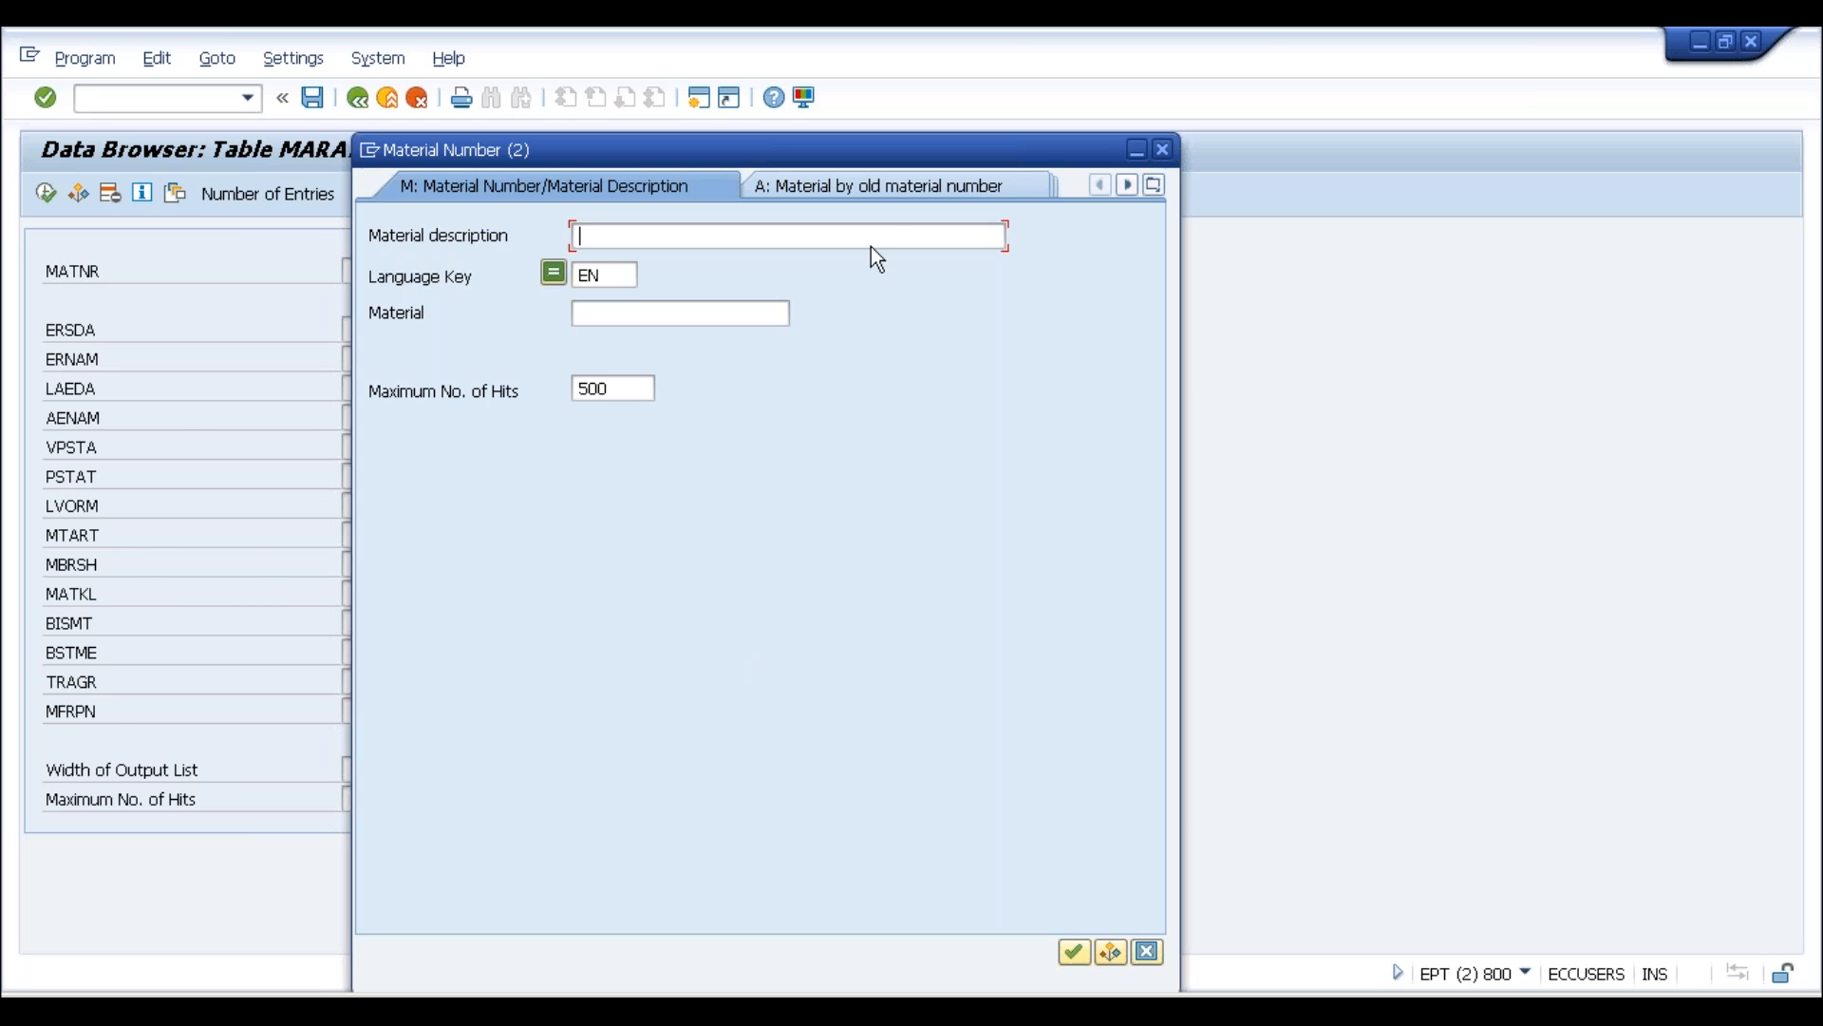
pyautogui.click(873, 184)
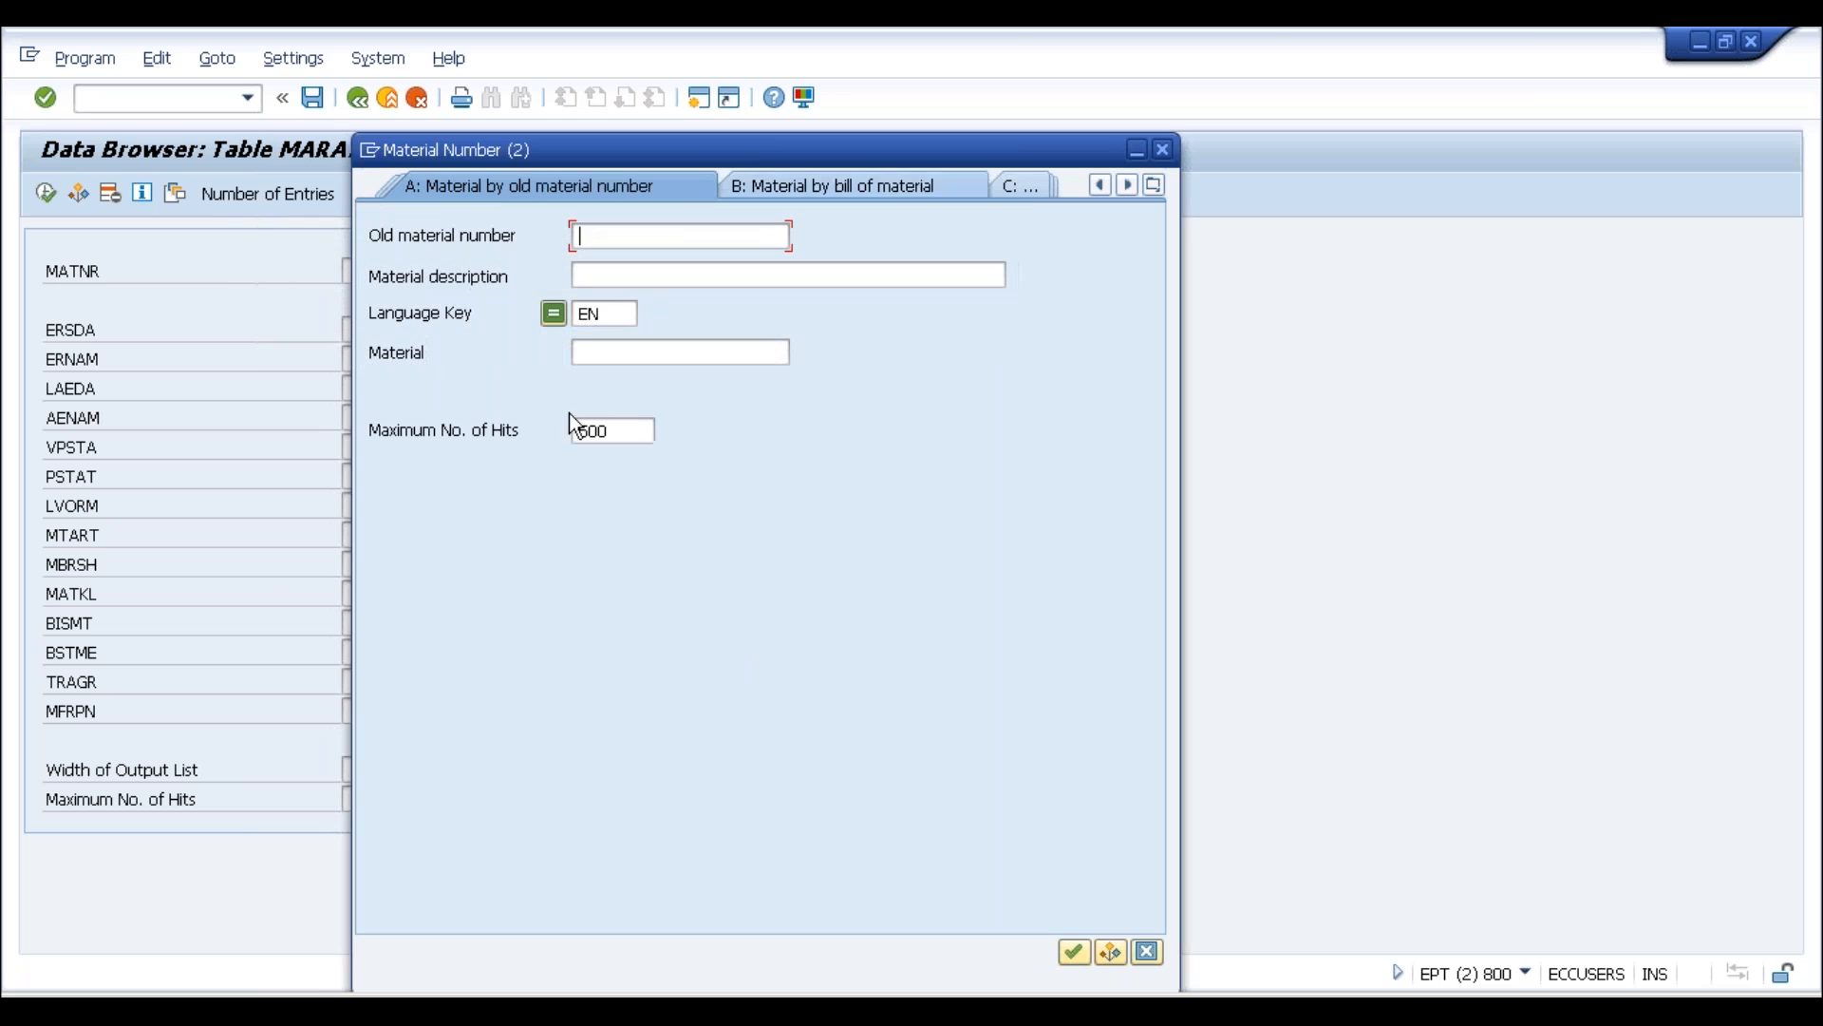
pyautogui.click(885, 191)
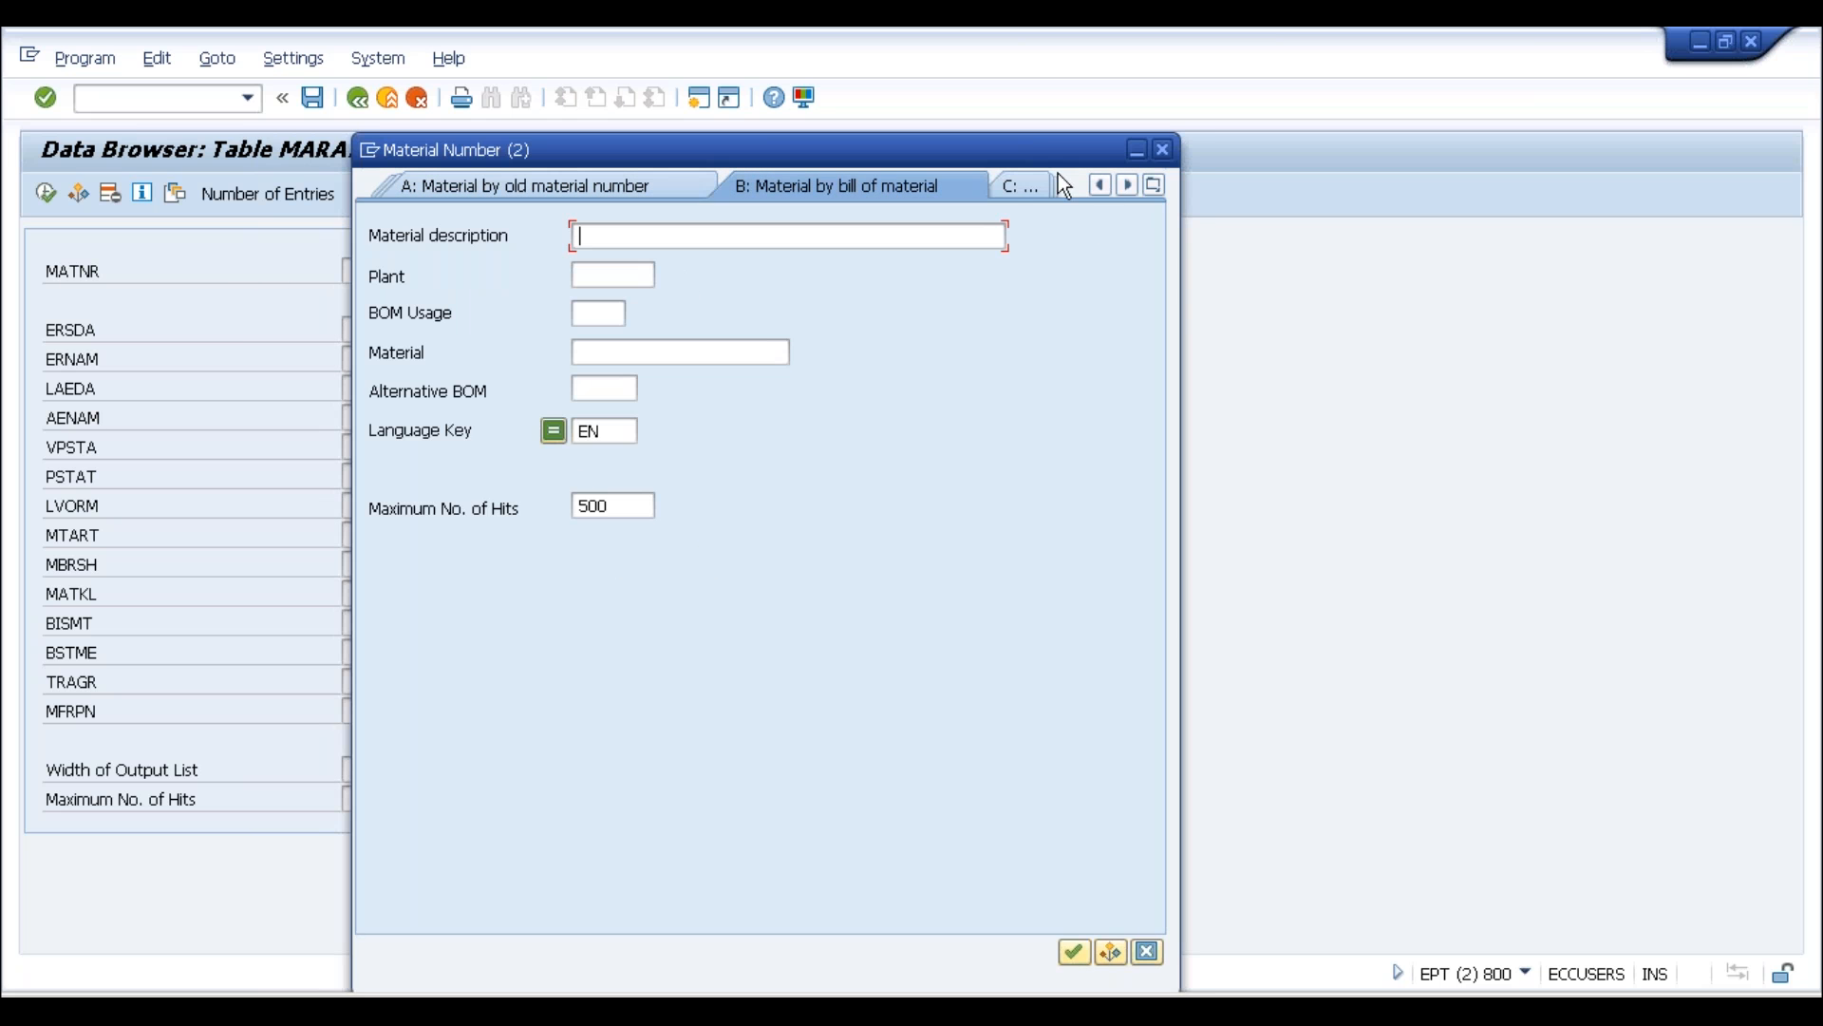
pyautogui.click(1012, 187)
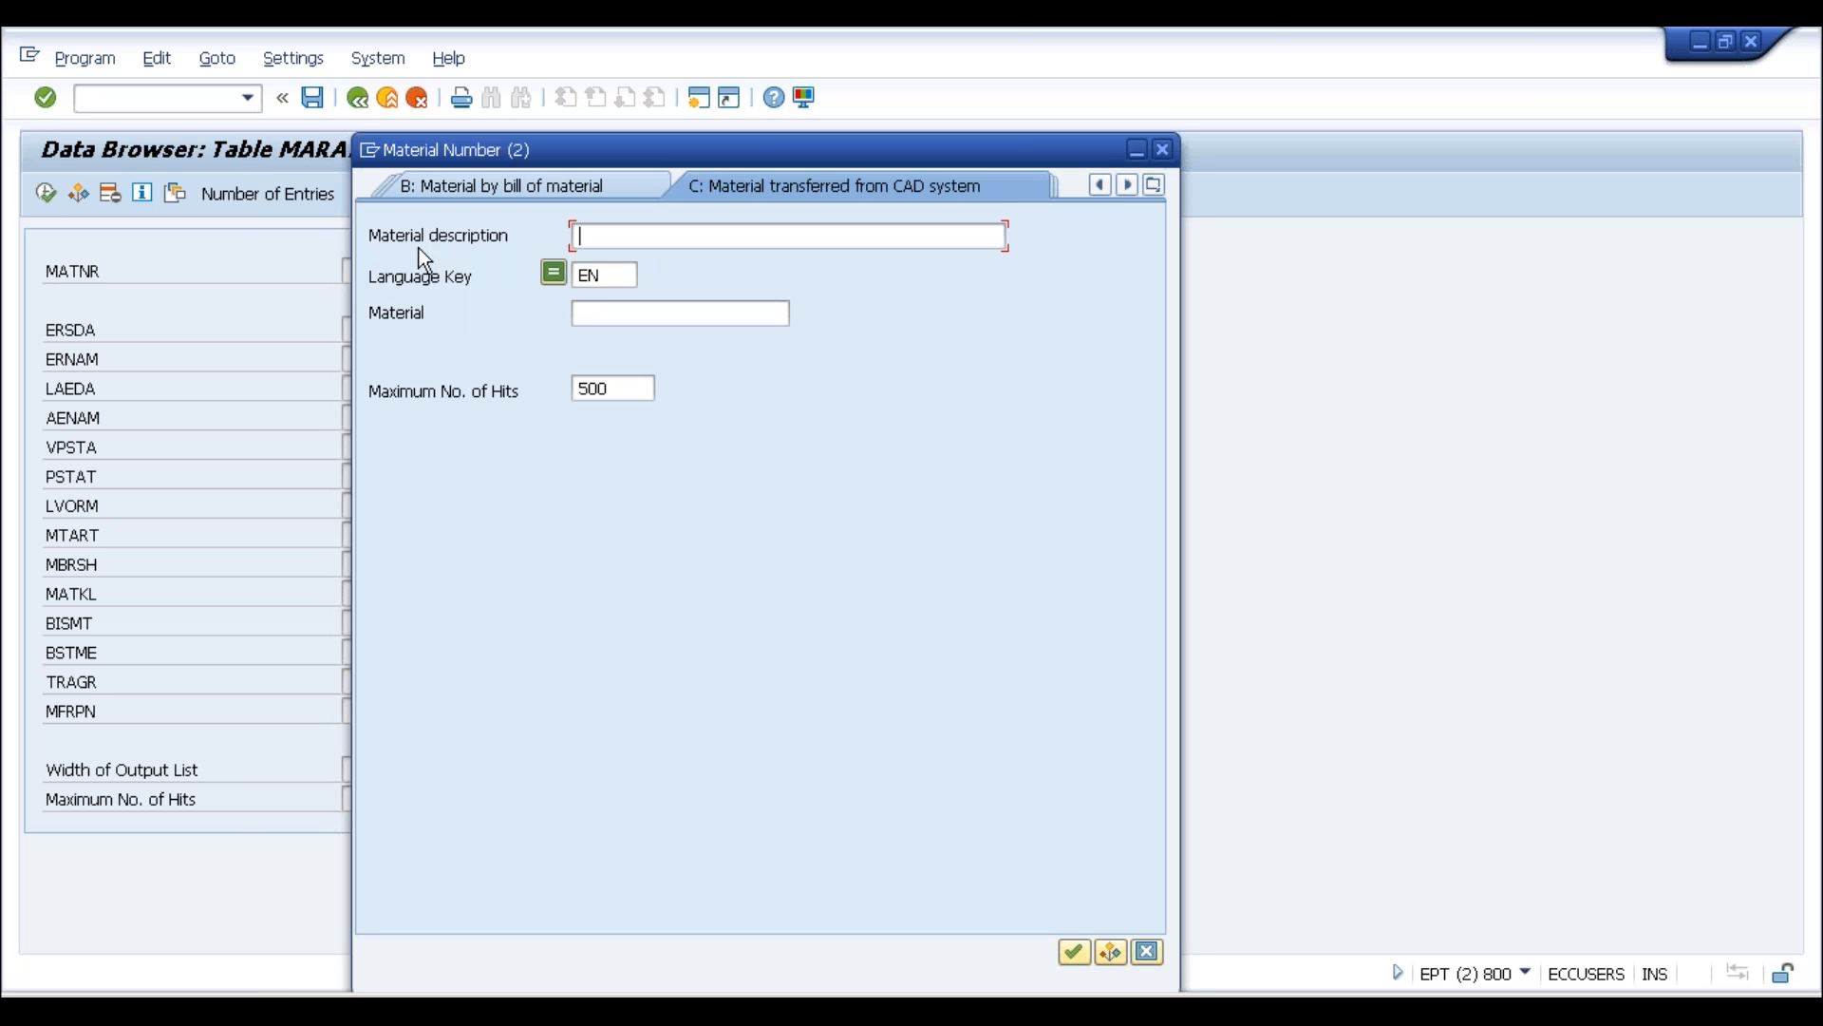
pyautogui.click(1154, 185)
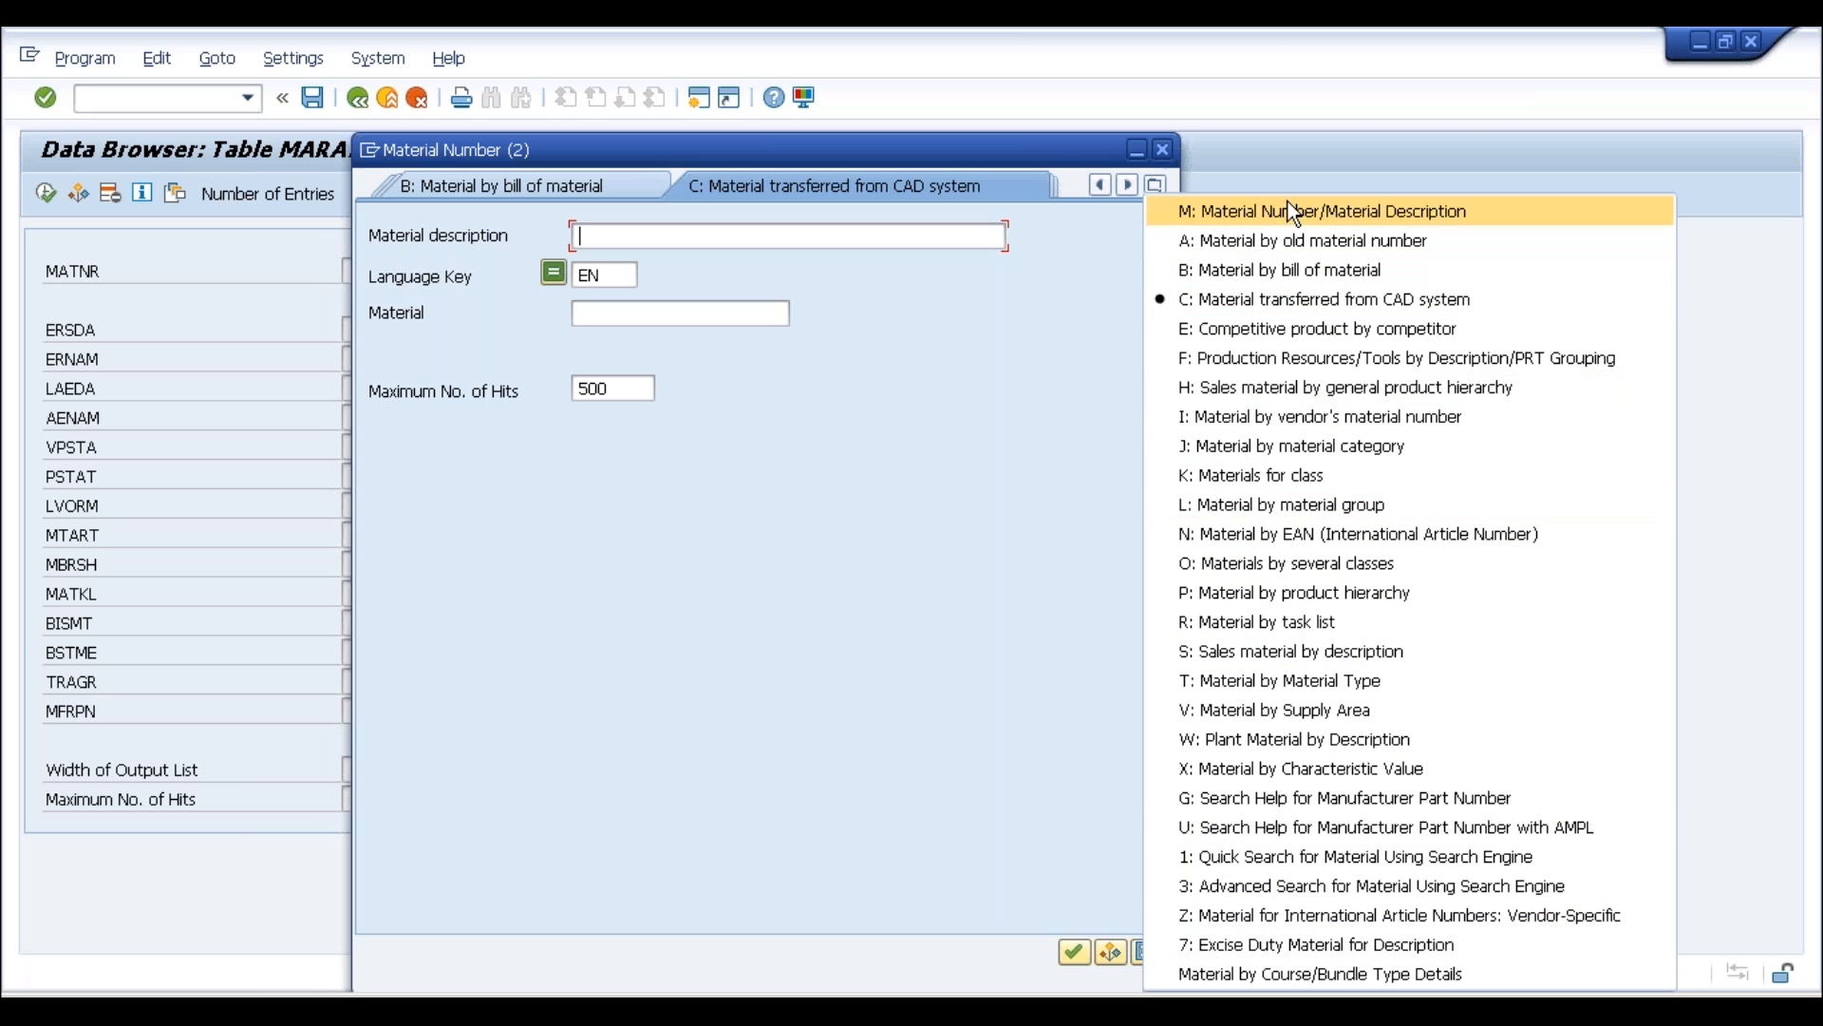
# View the Materials by several classes search help for MATNR and return to the choice of input helps
pyautogui.click(1223, 589)
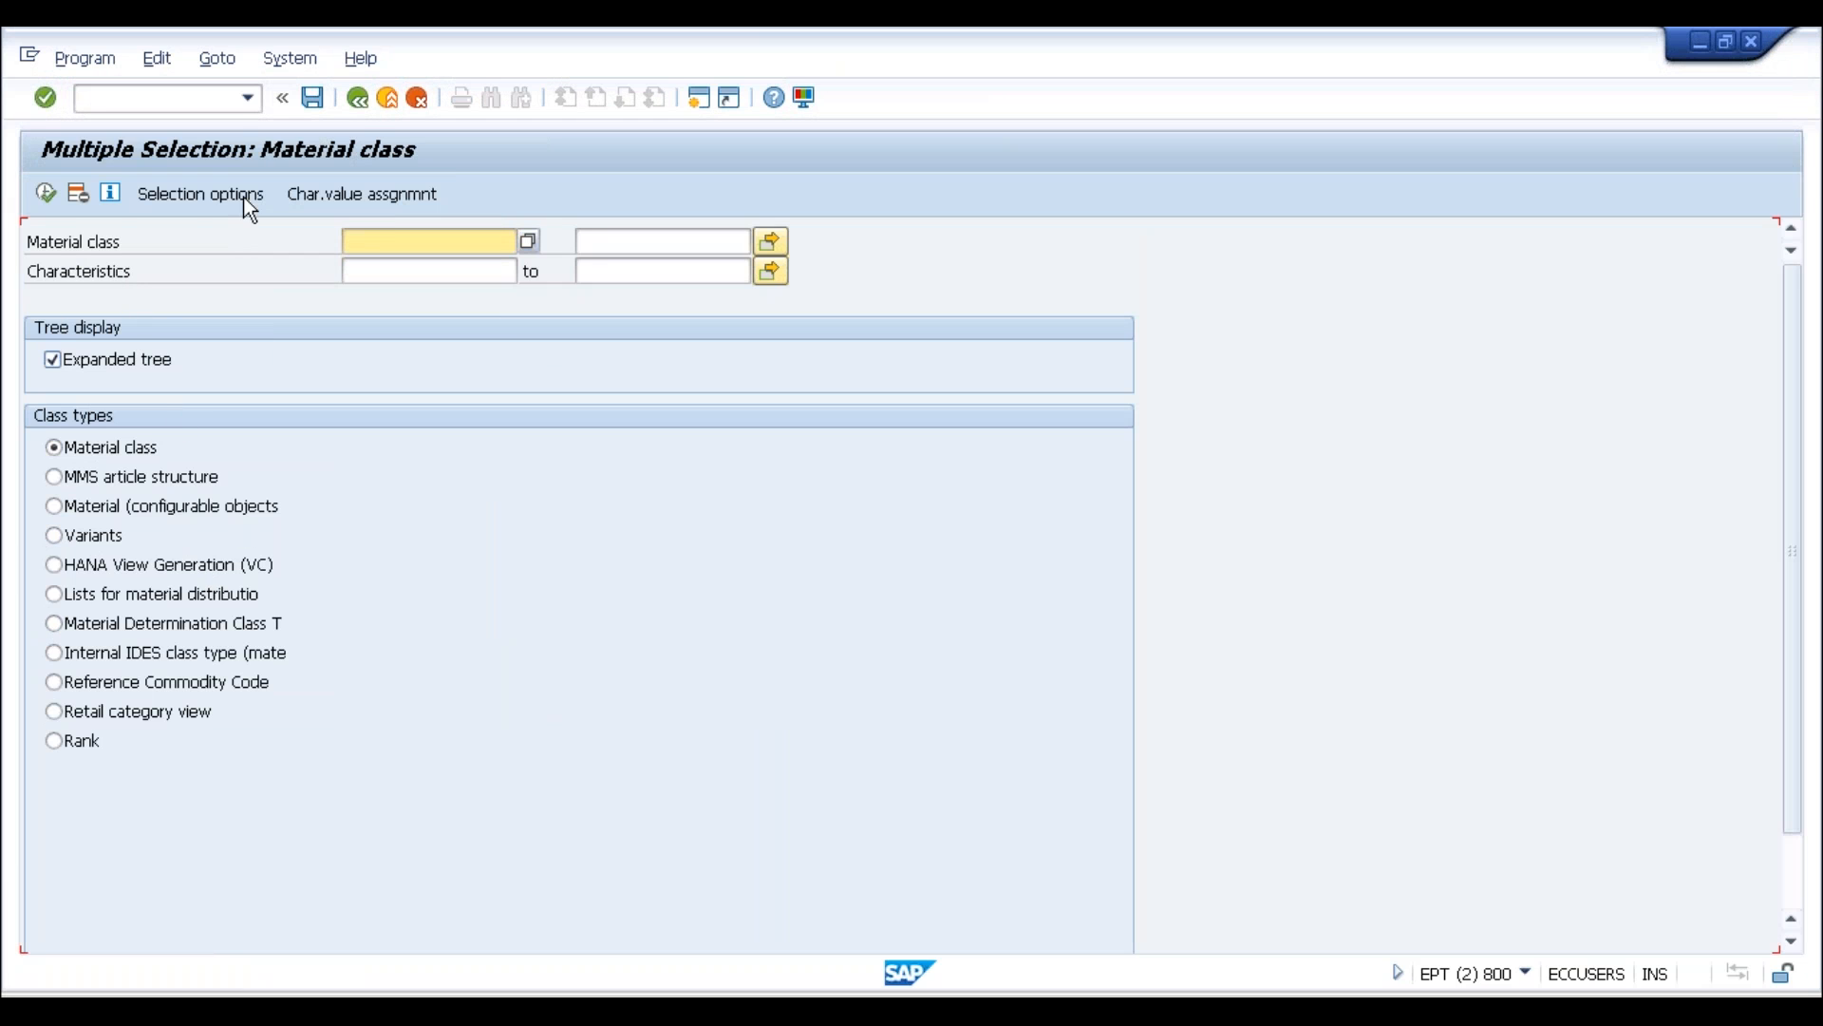
pyautogui.click(357, 98)
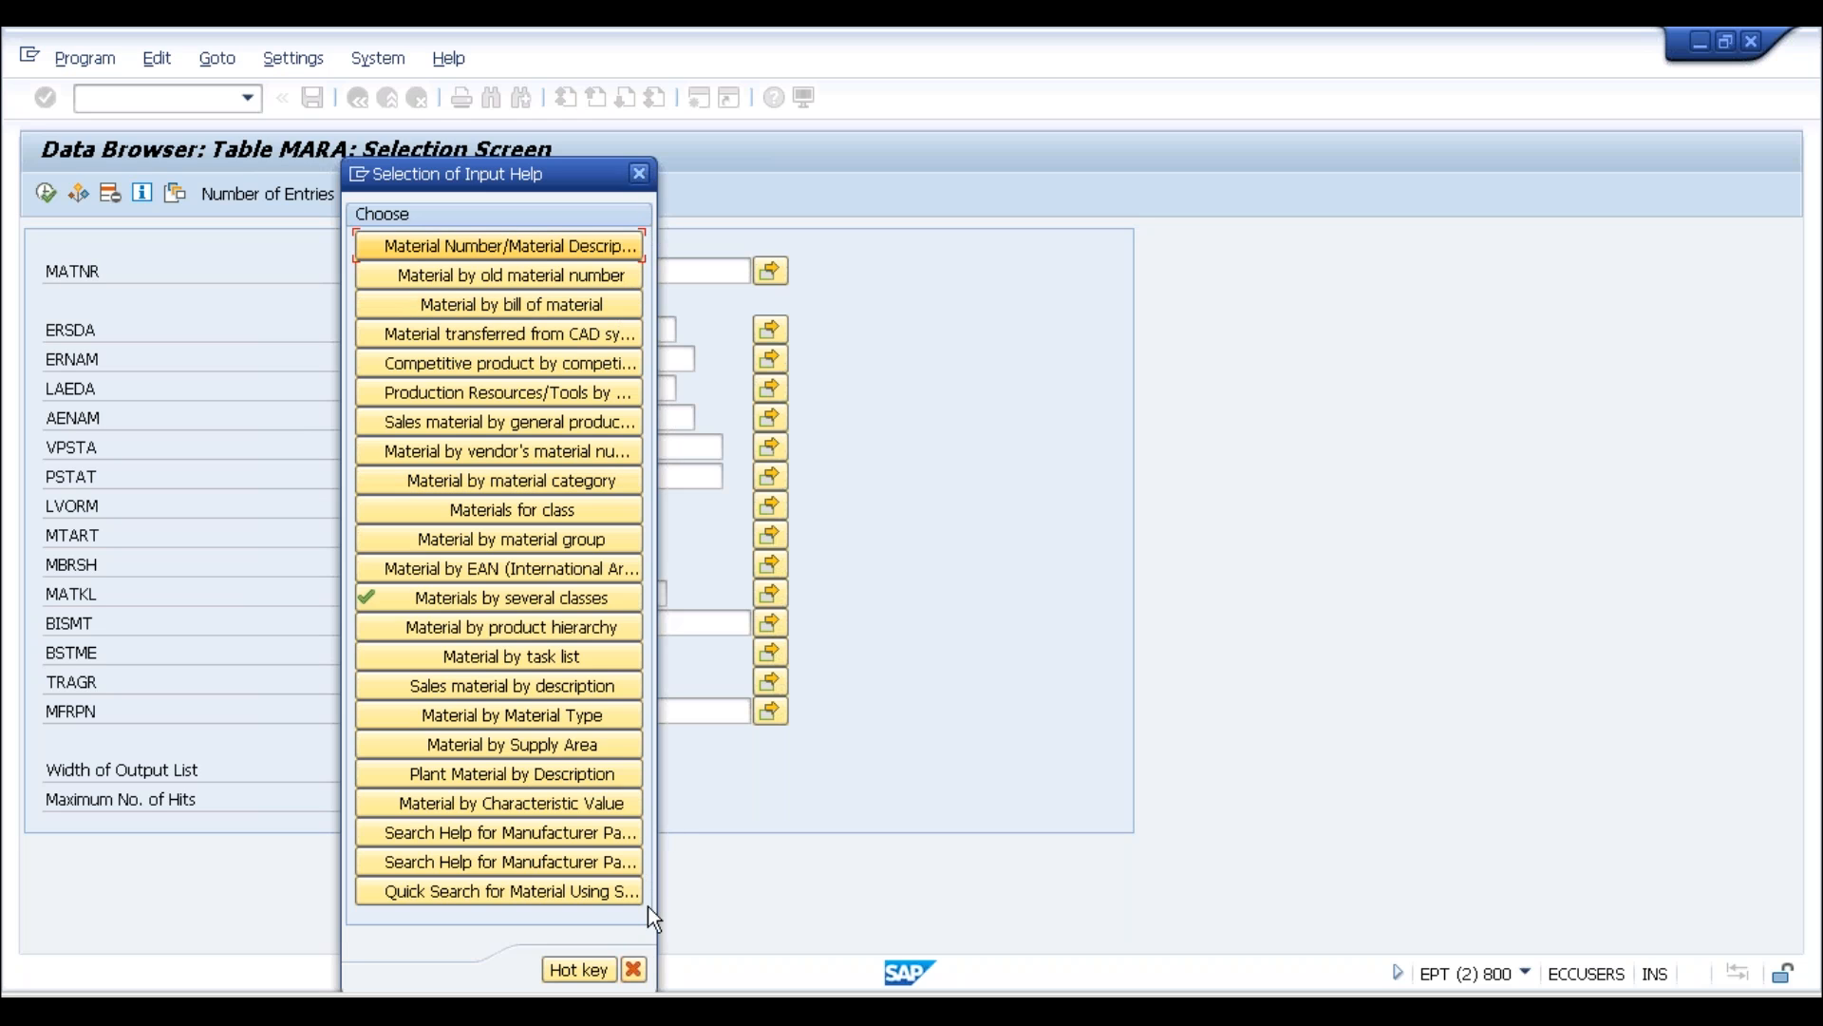
pyautogui.click(634, 968)
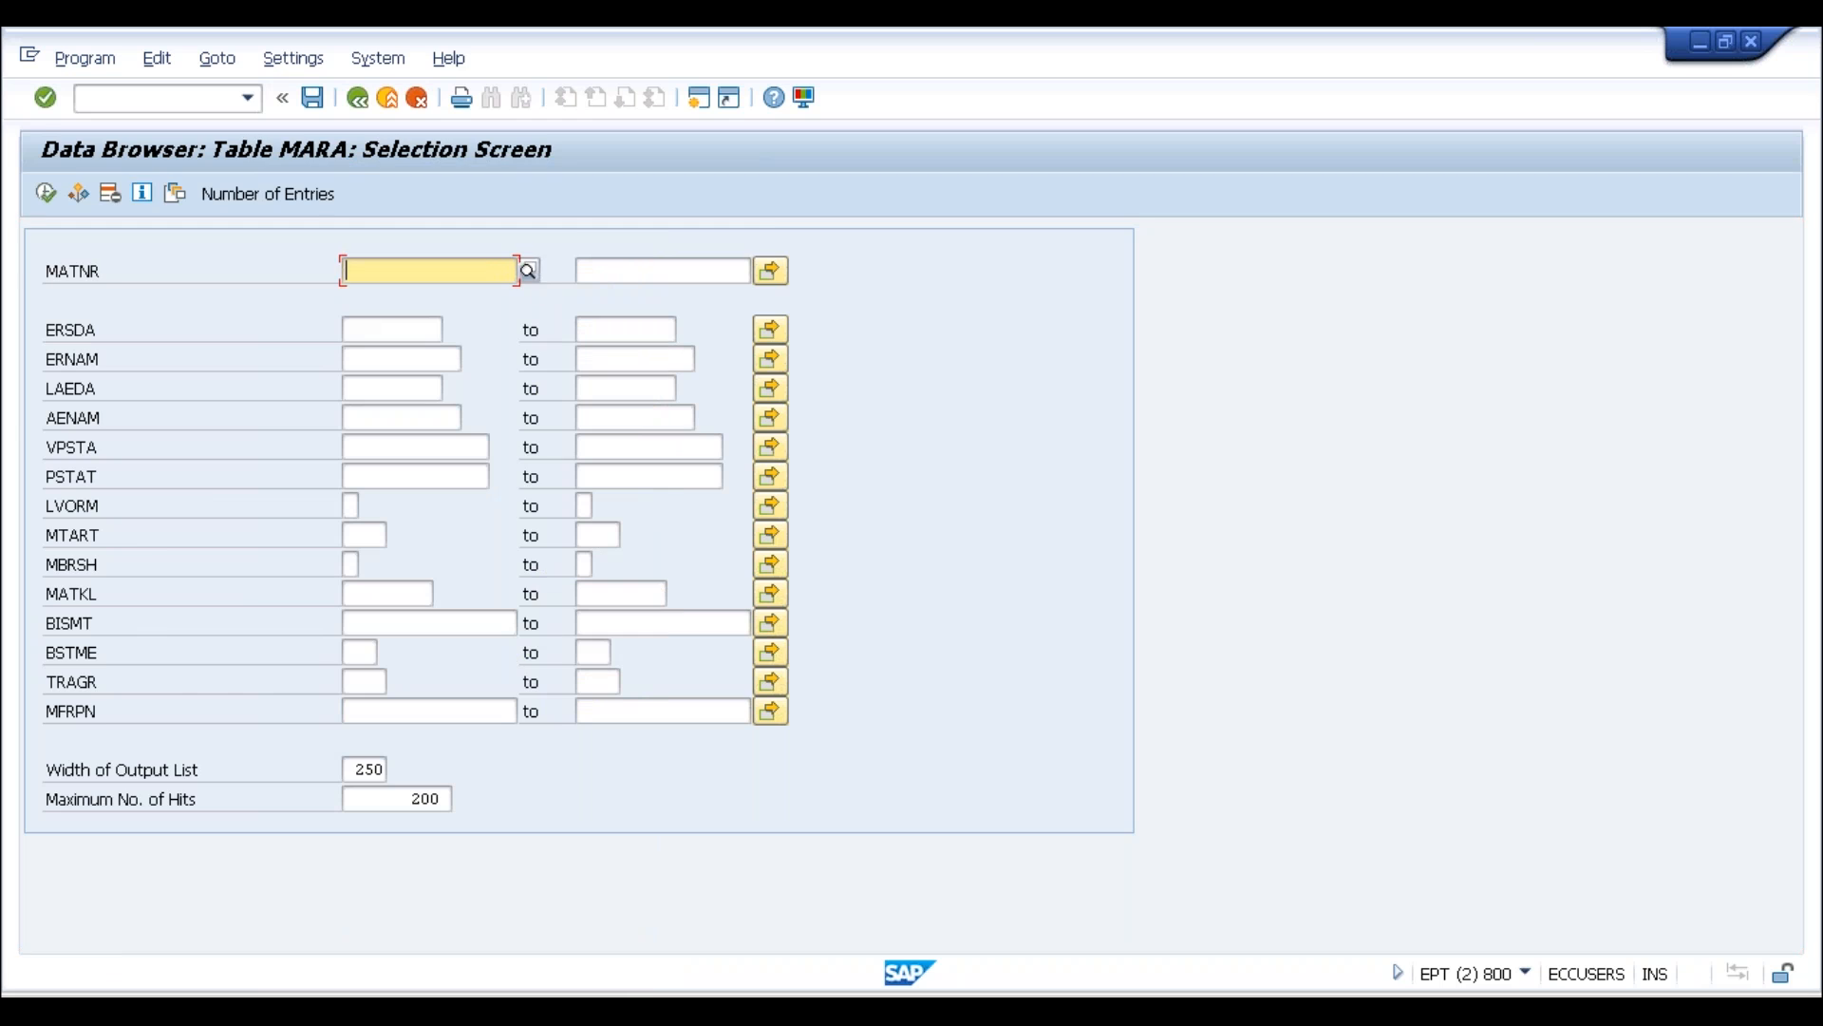
pyautogui.click(529, 272)
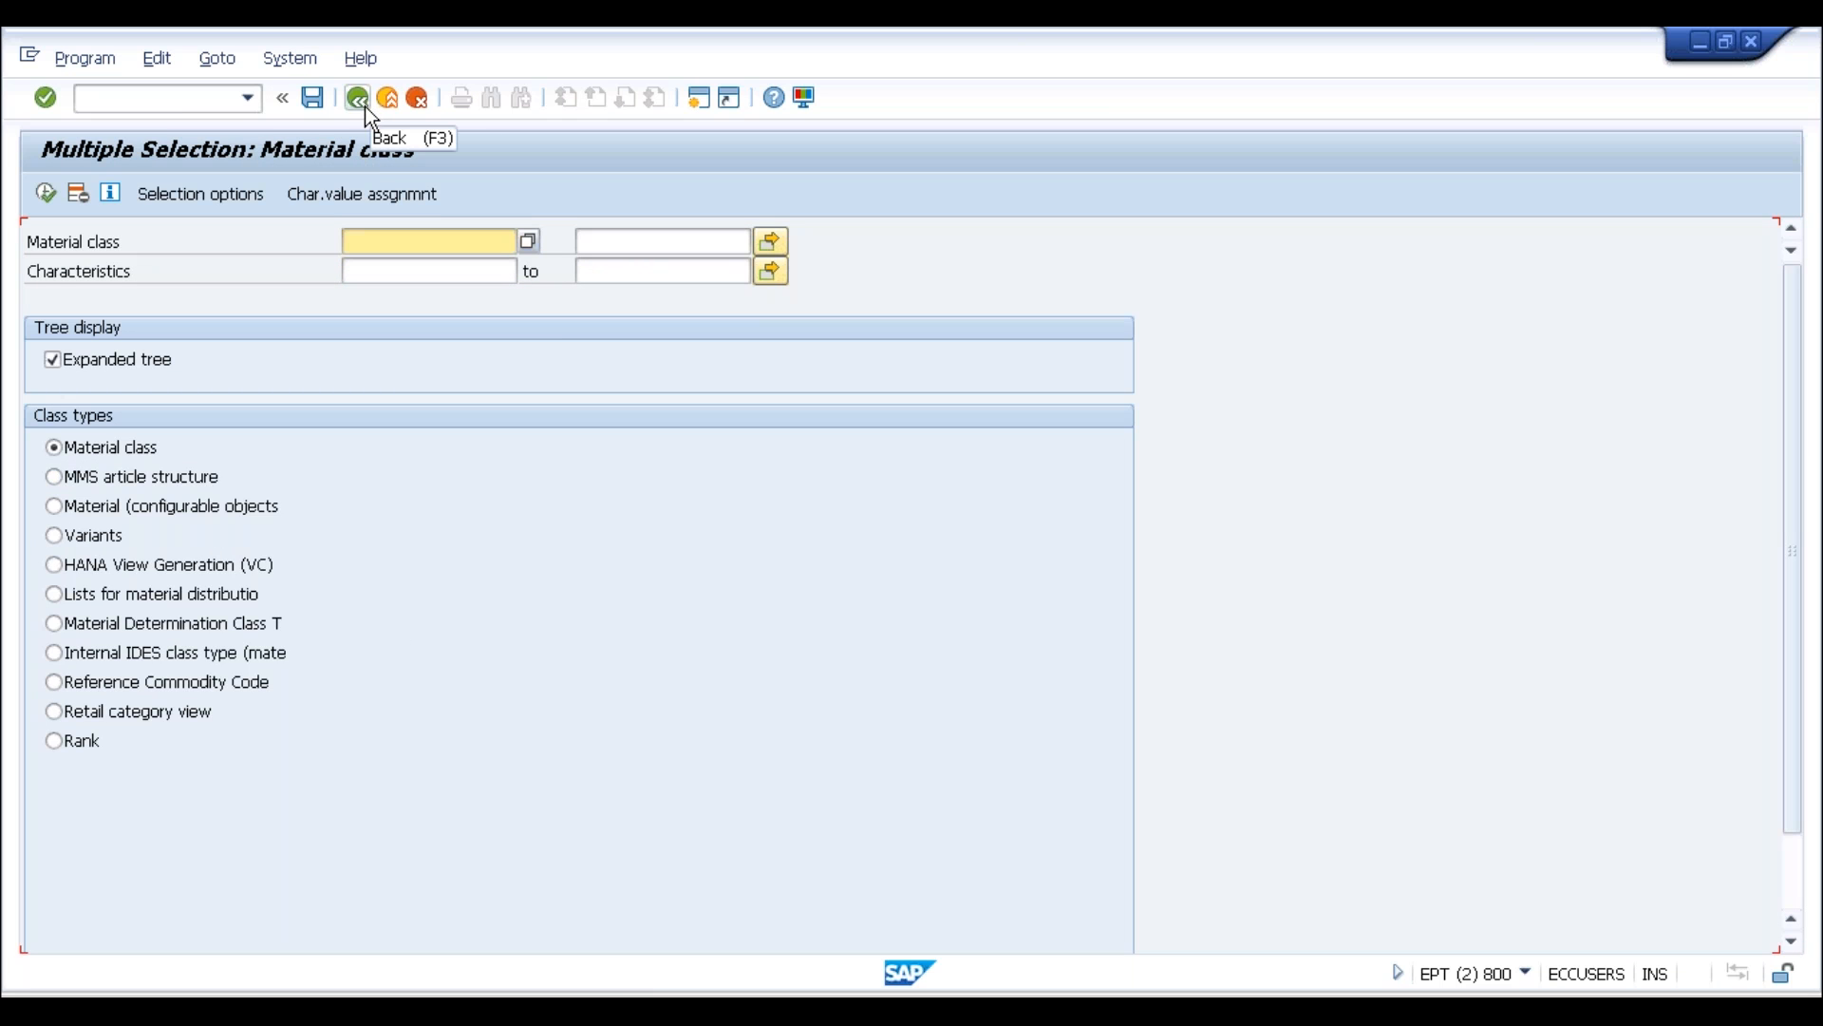
pyautogui.click(358, 99)
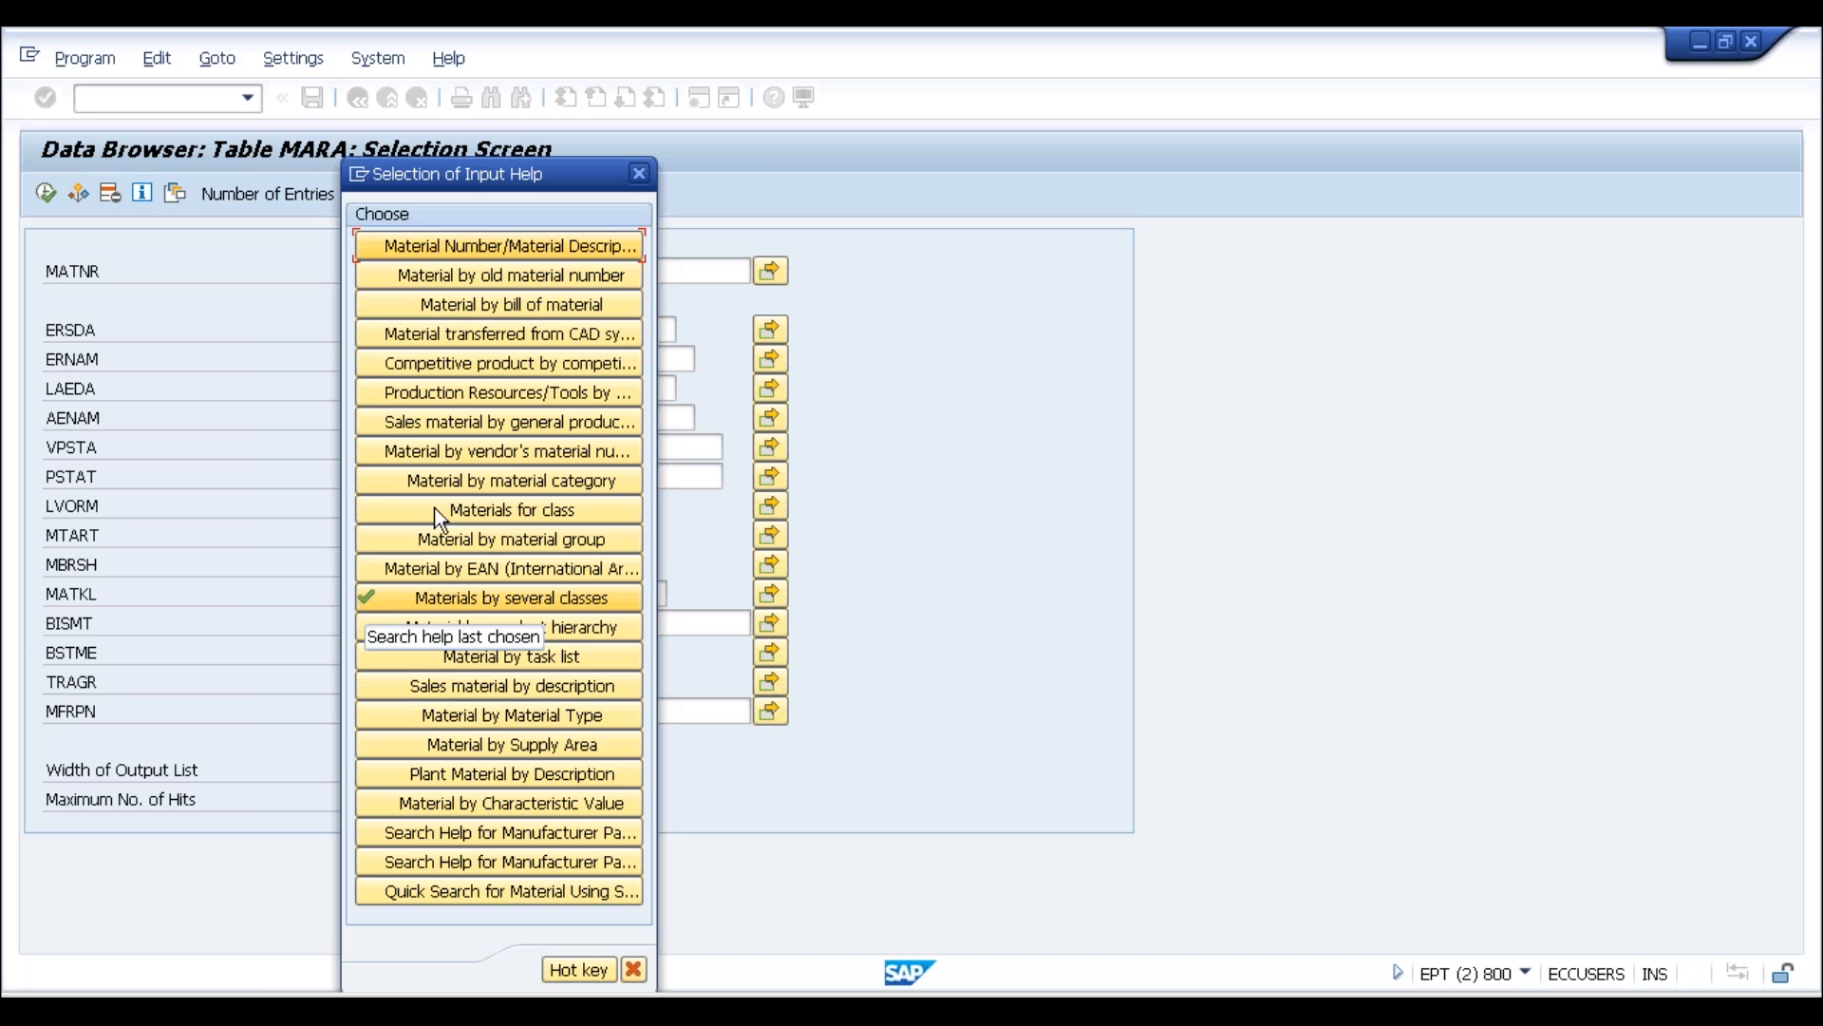
# List the materials with the Material Number/Material Description search help, then close the hit list without adopting a value
pyautogui.click(454, 248)
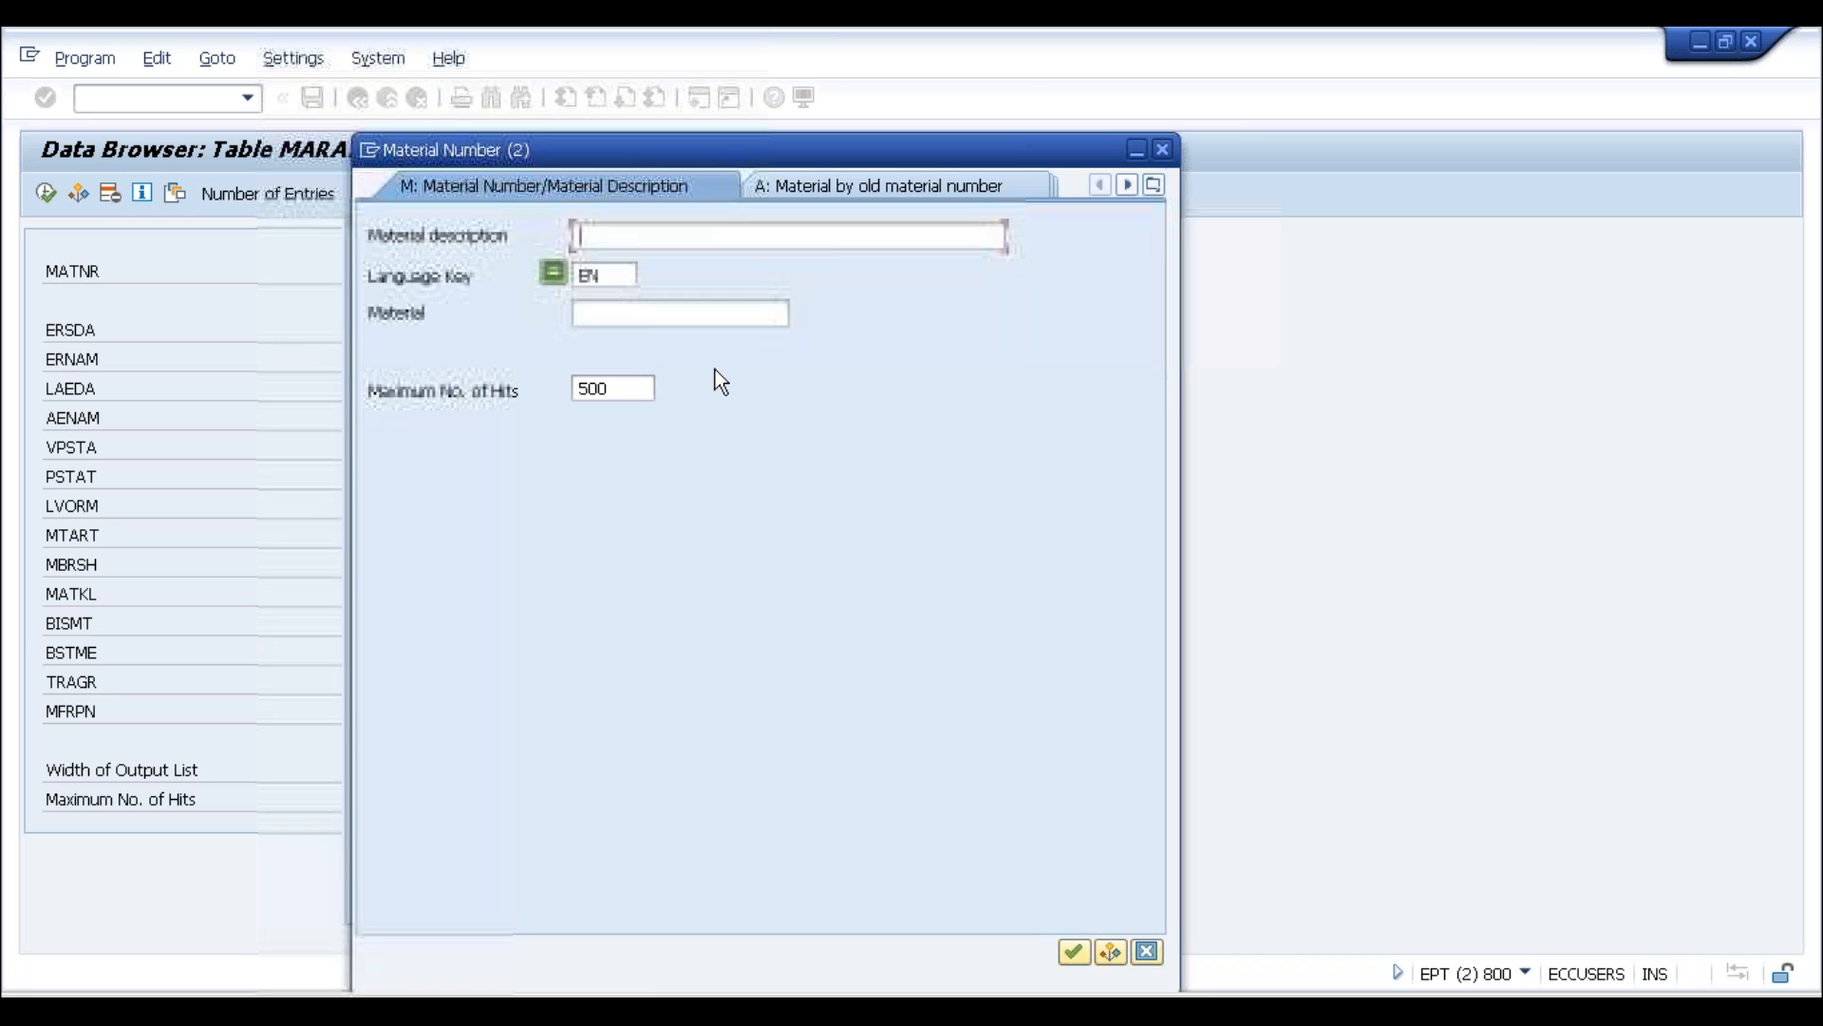
pyautogui.click(1073, 951)
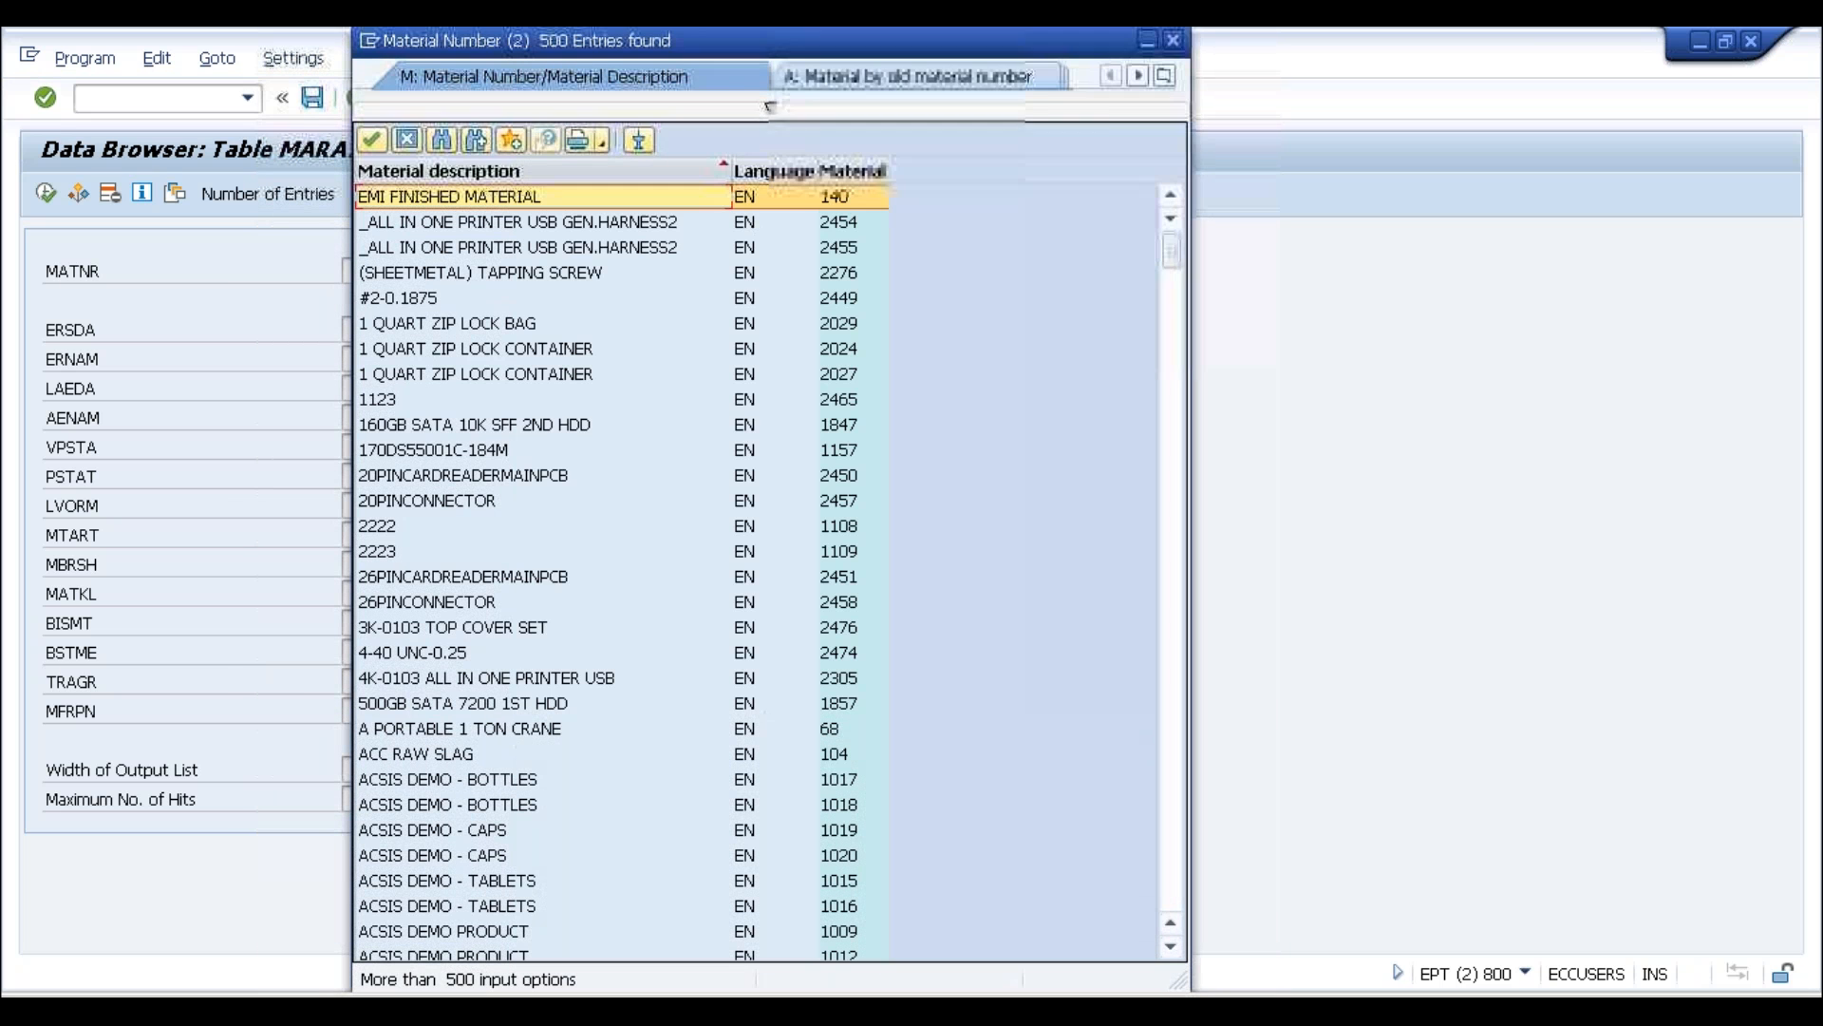
pyautogui.click(494, 328)
pyautogui.click(494, 525)
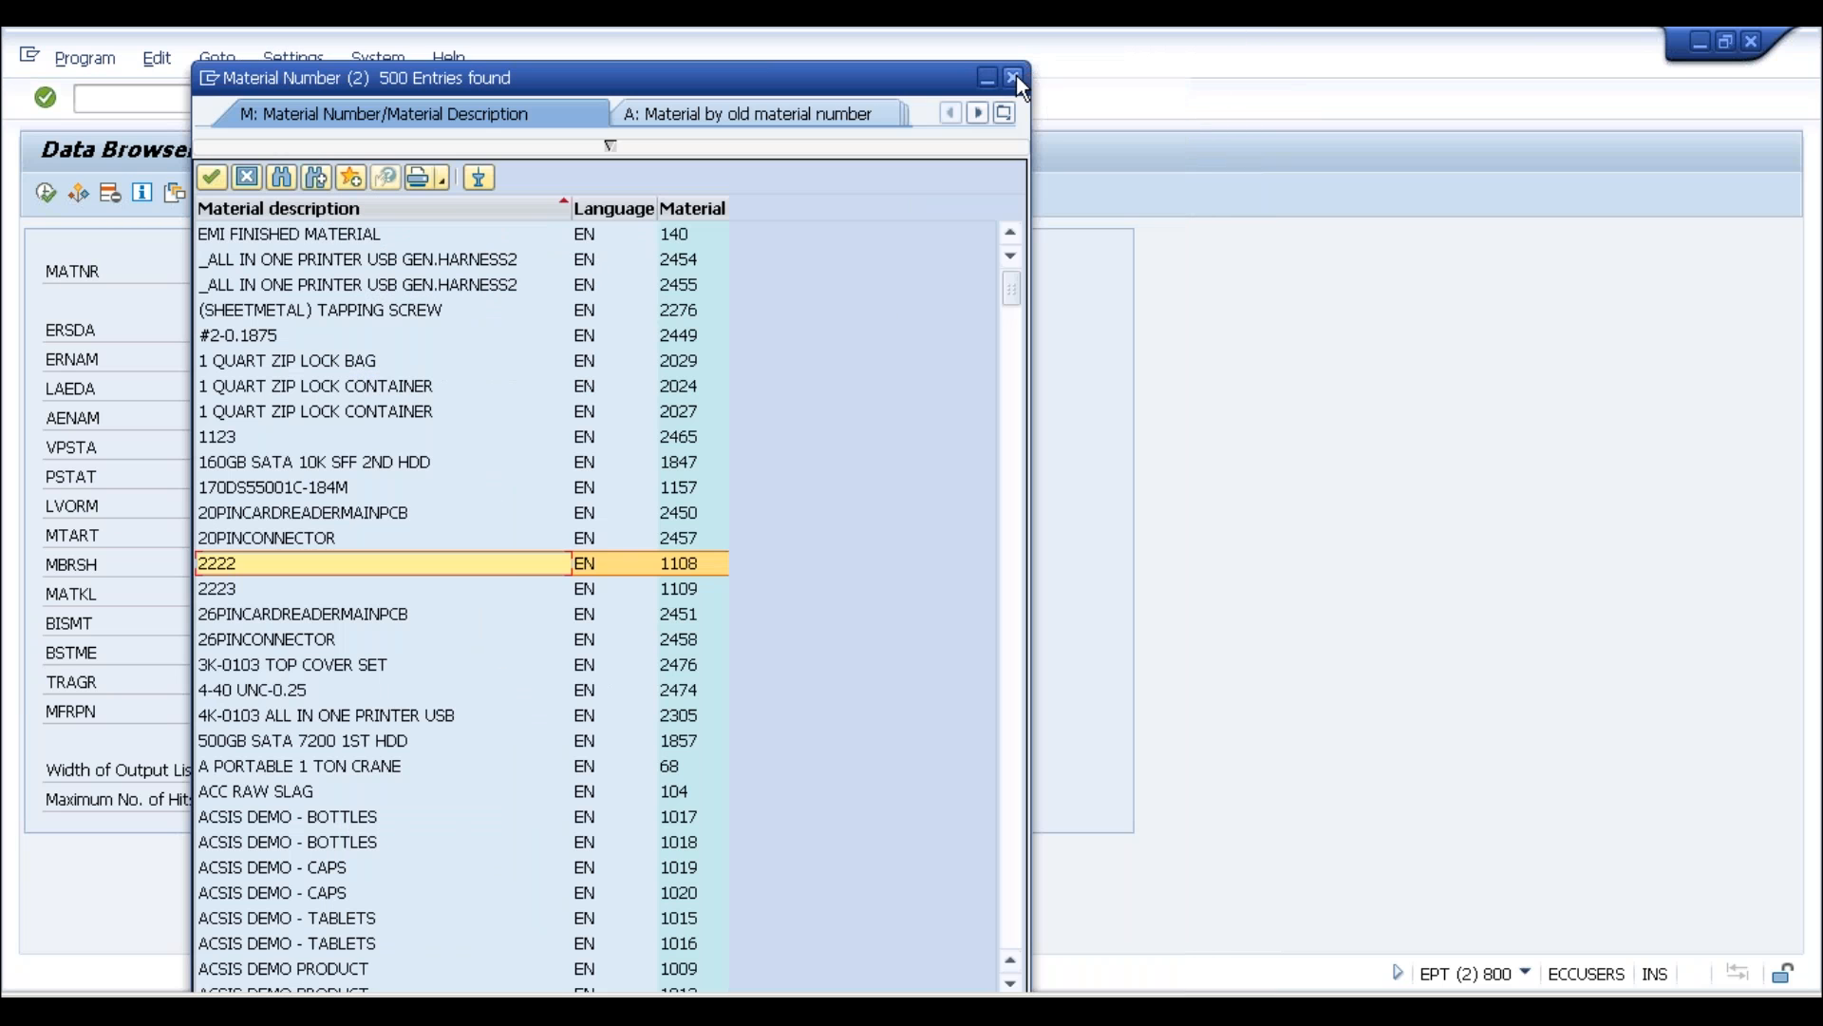
pyautogui.click(1013, 76)
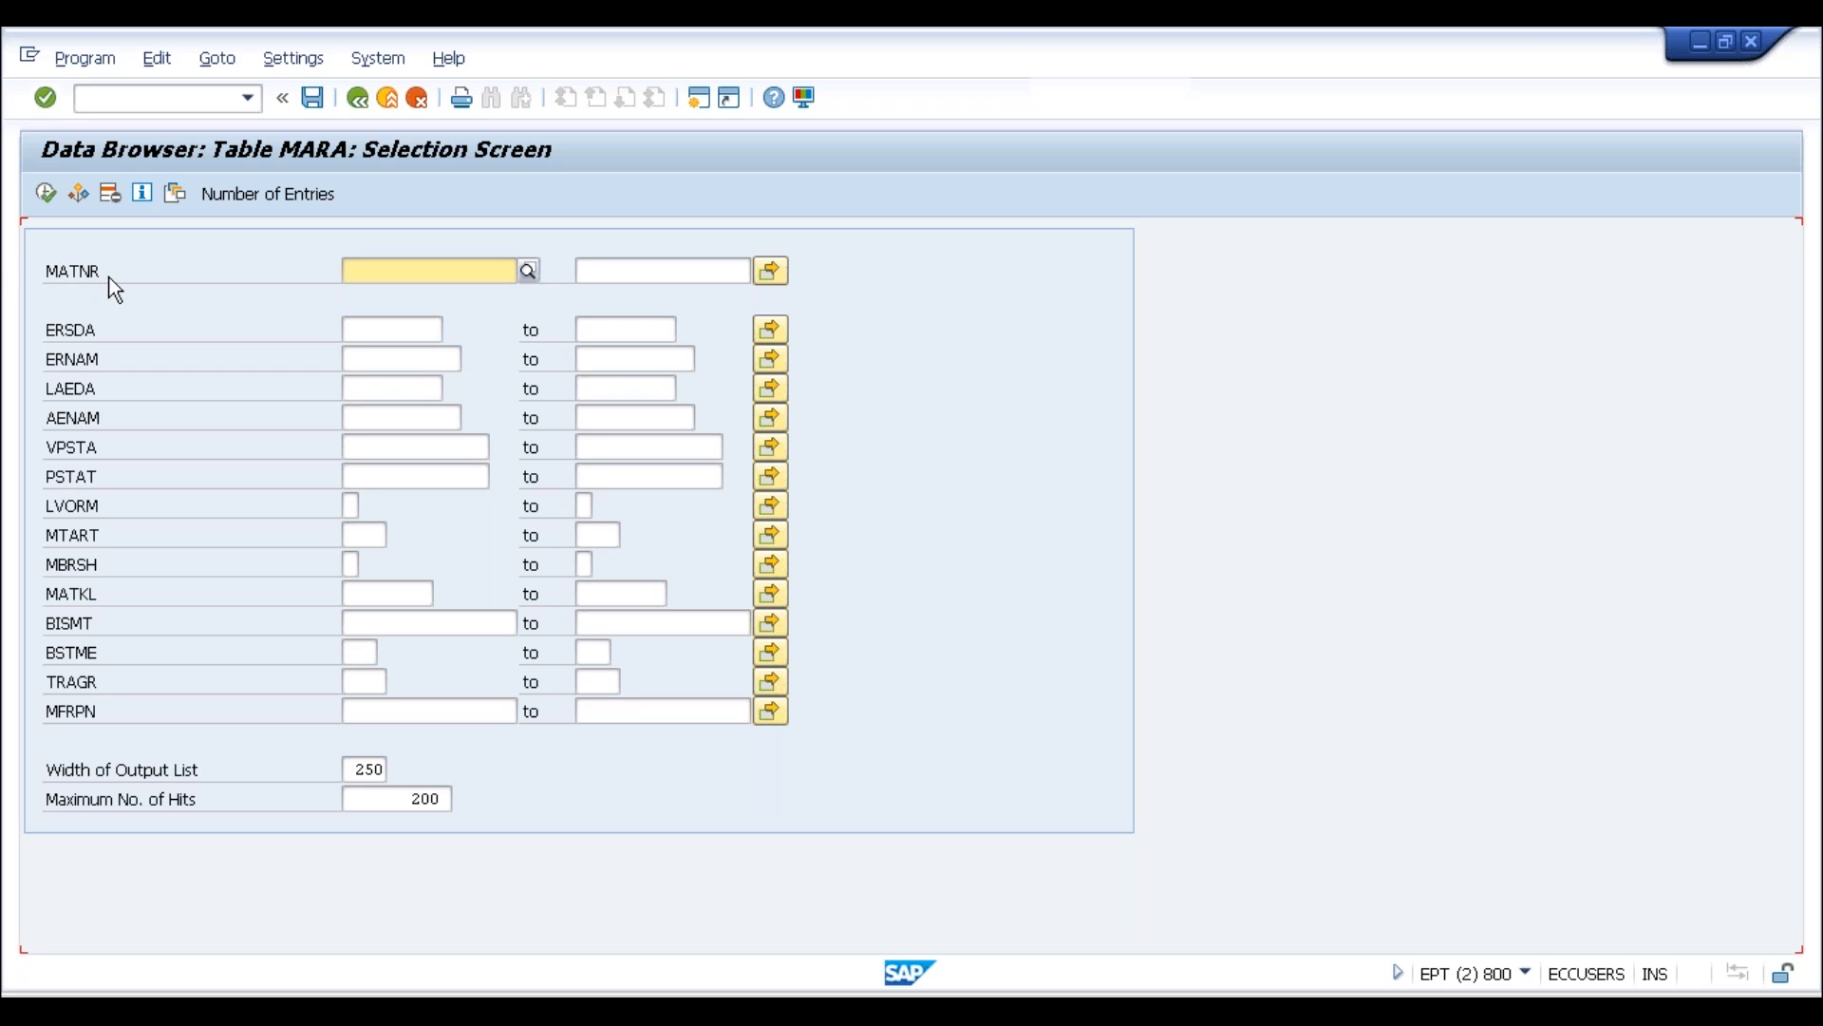
# Display the field help for MATNR on the MARA selection screen, read the Material Number description, and close it
pyautogui.click(53, 274)
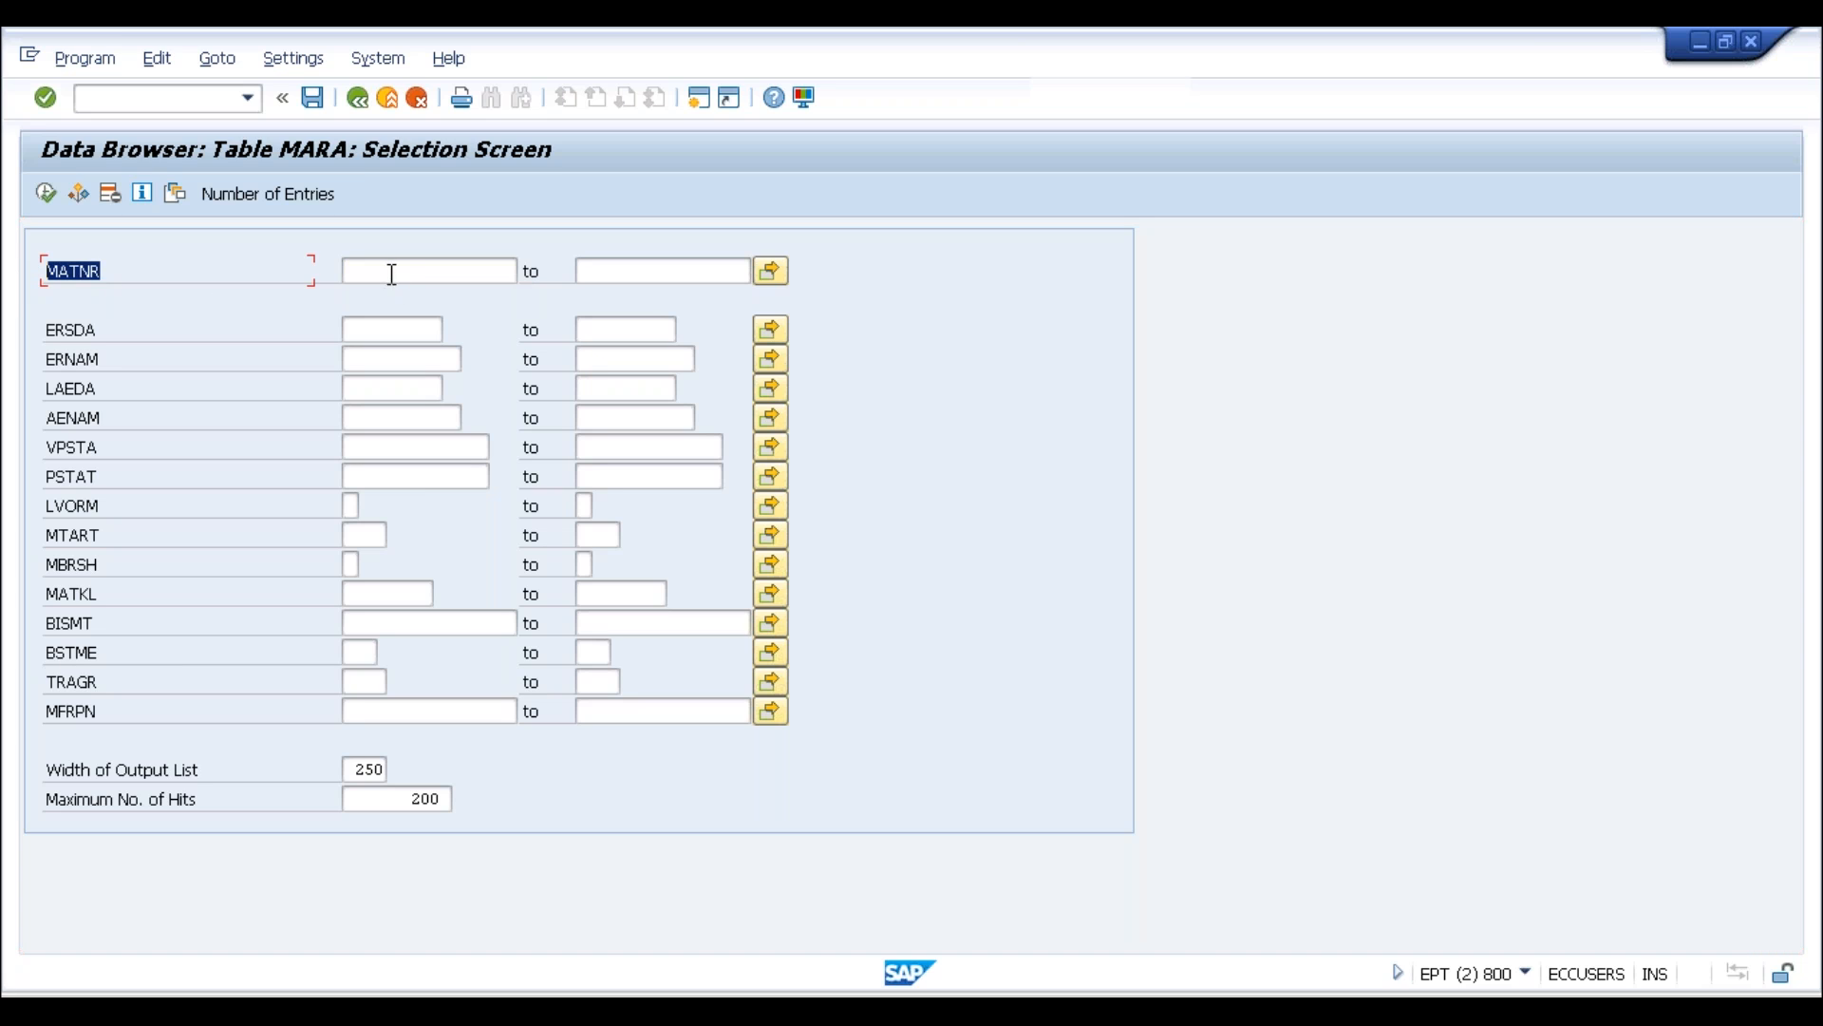
pyautogui.click(377, 274)
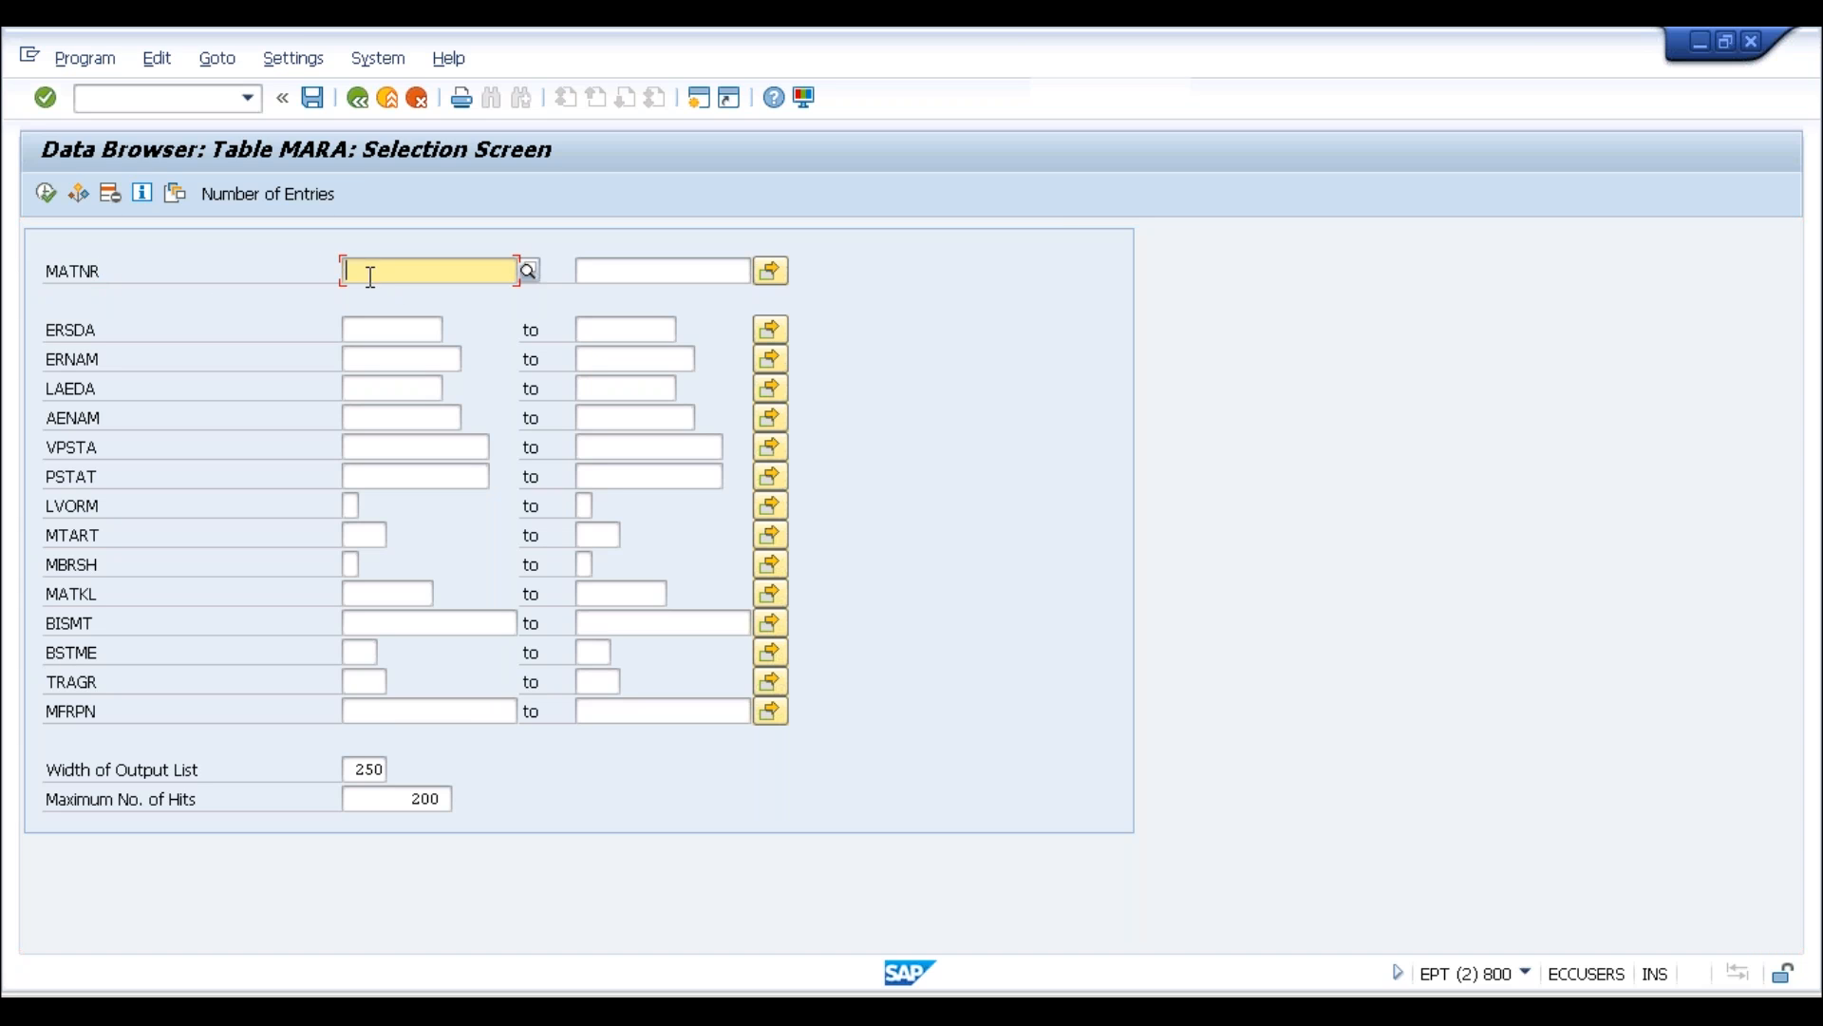
pyautogui.press('F1')
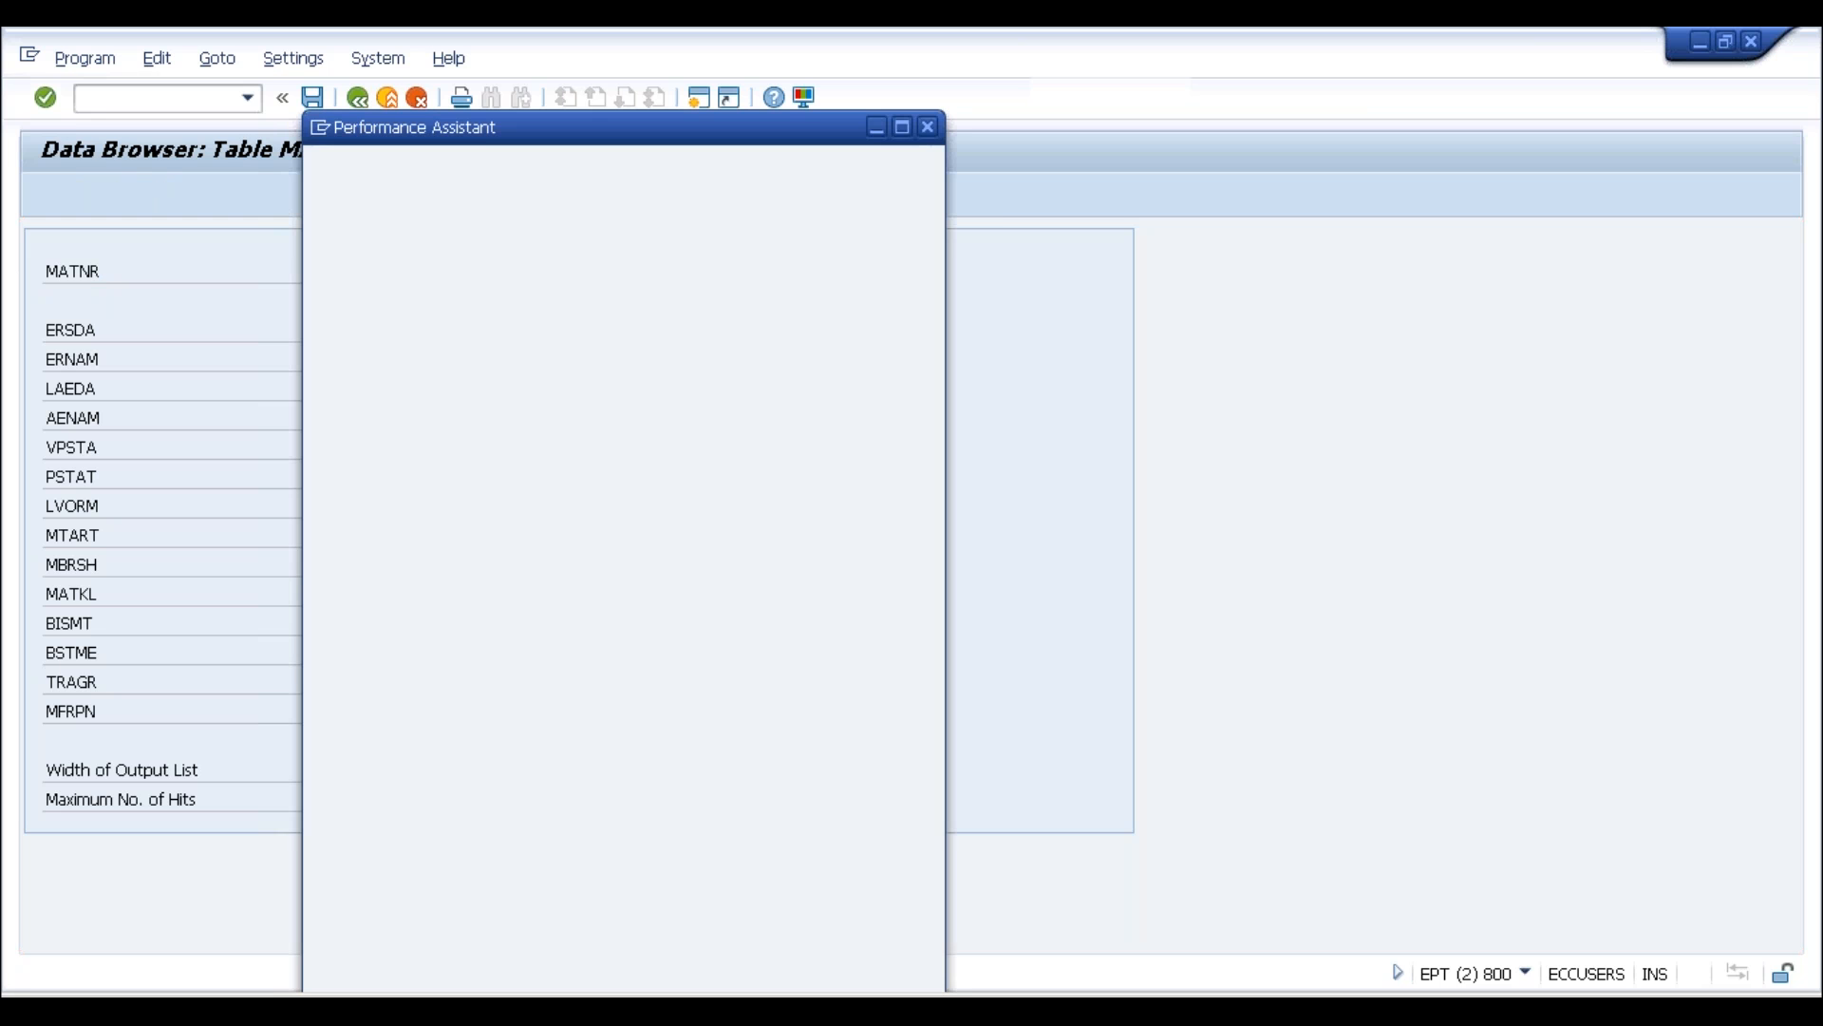
pyautogui.moveTo(595, 129); pyautogui.dragTo(834, 80)
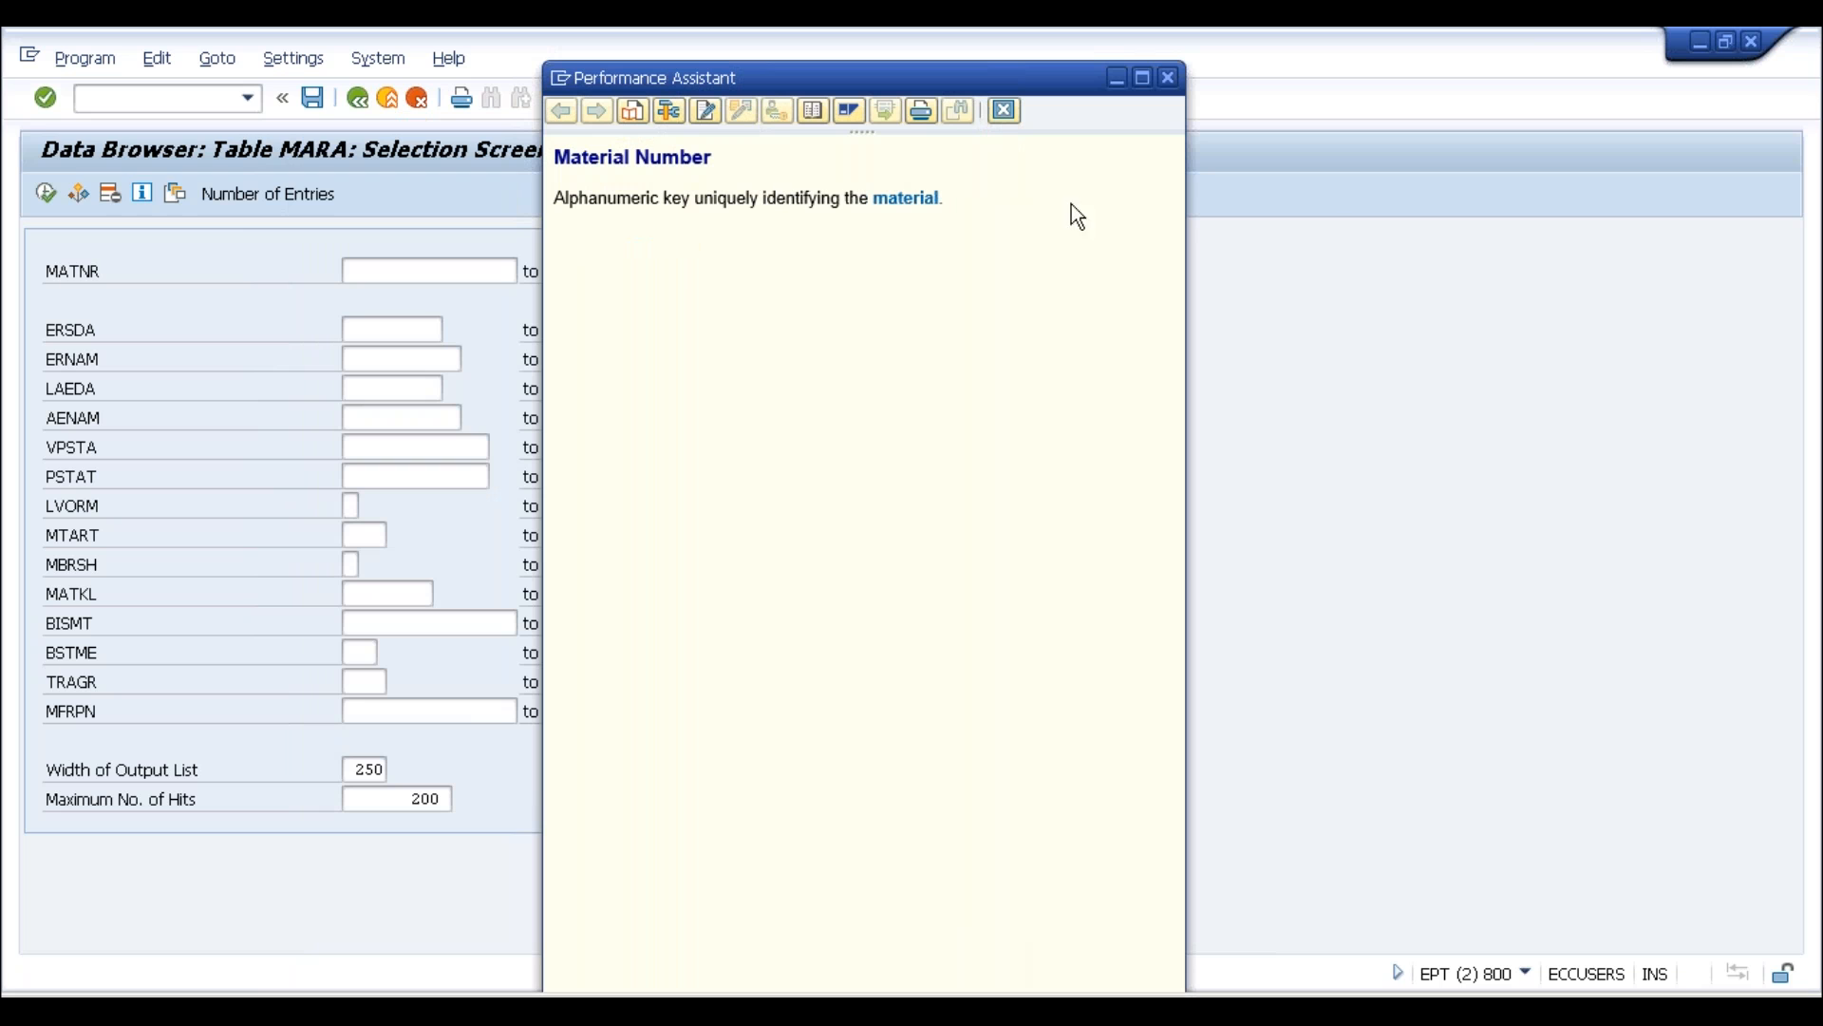
pyautogui.moveTo(972, 74); pyautogui.dragTo(898, 139)
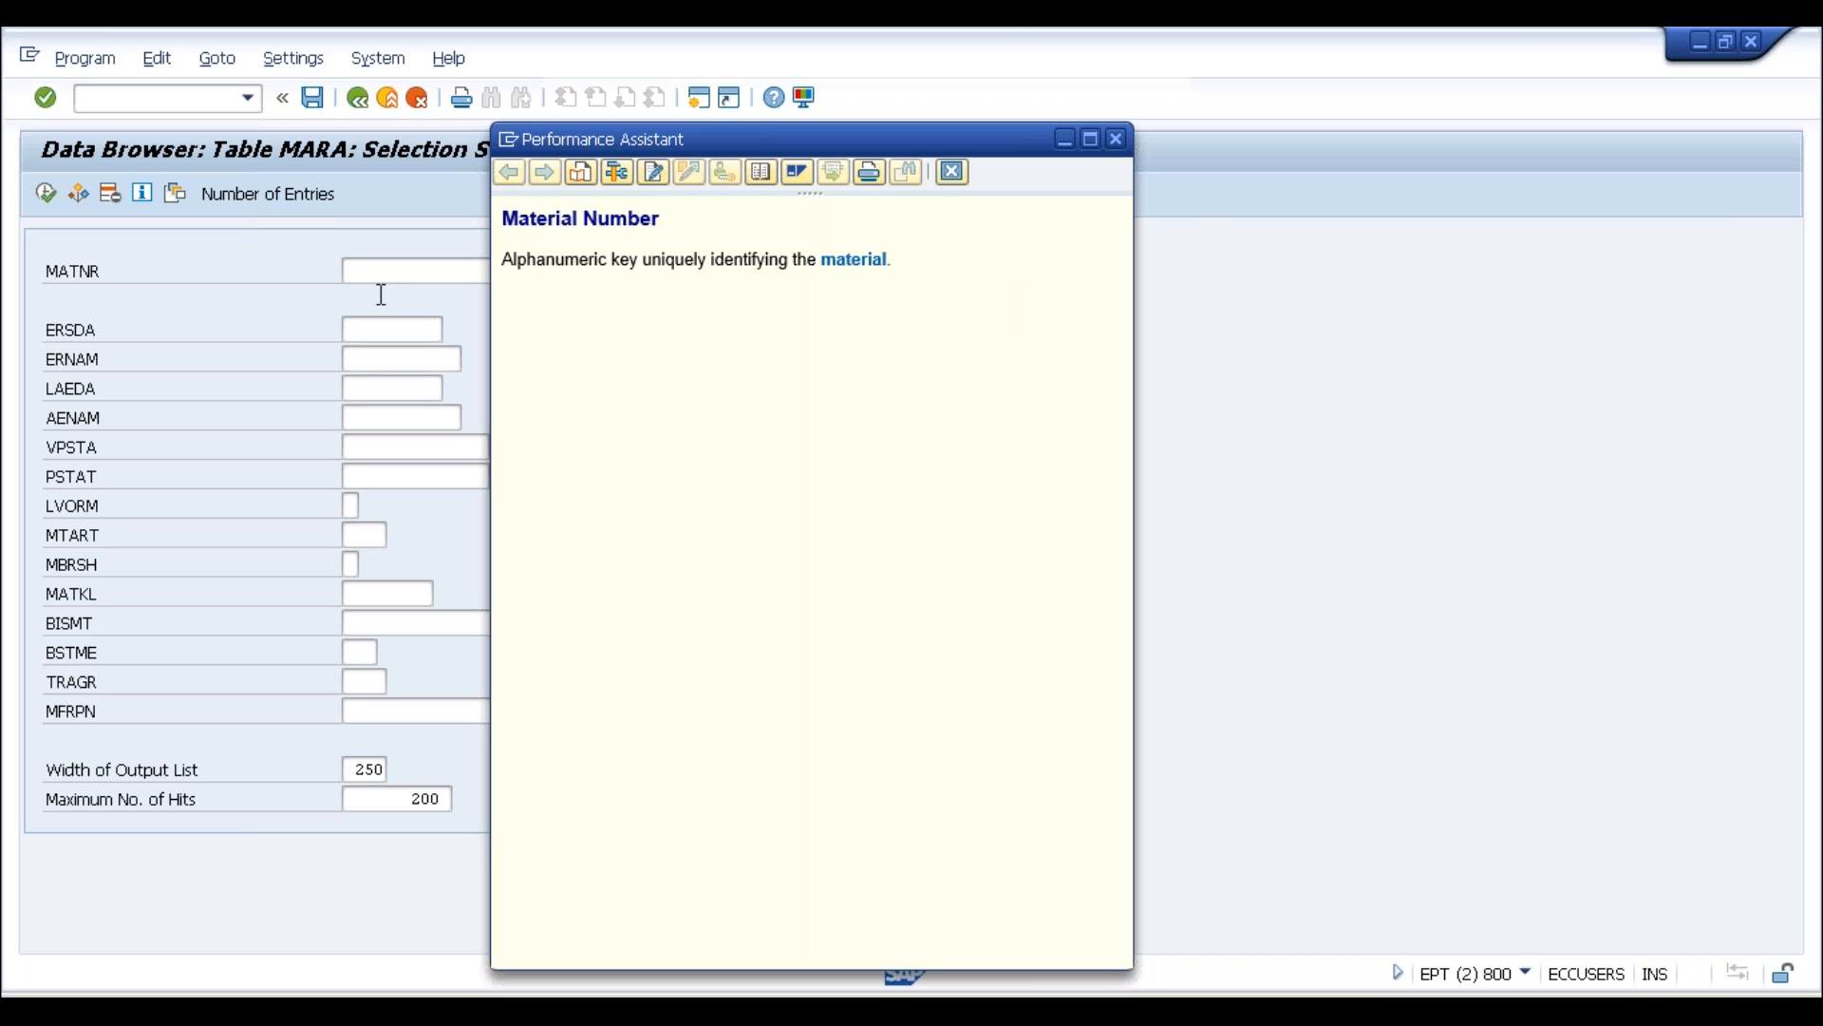
pyautogui.click(1118, 139)
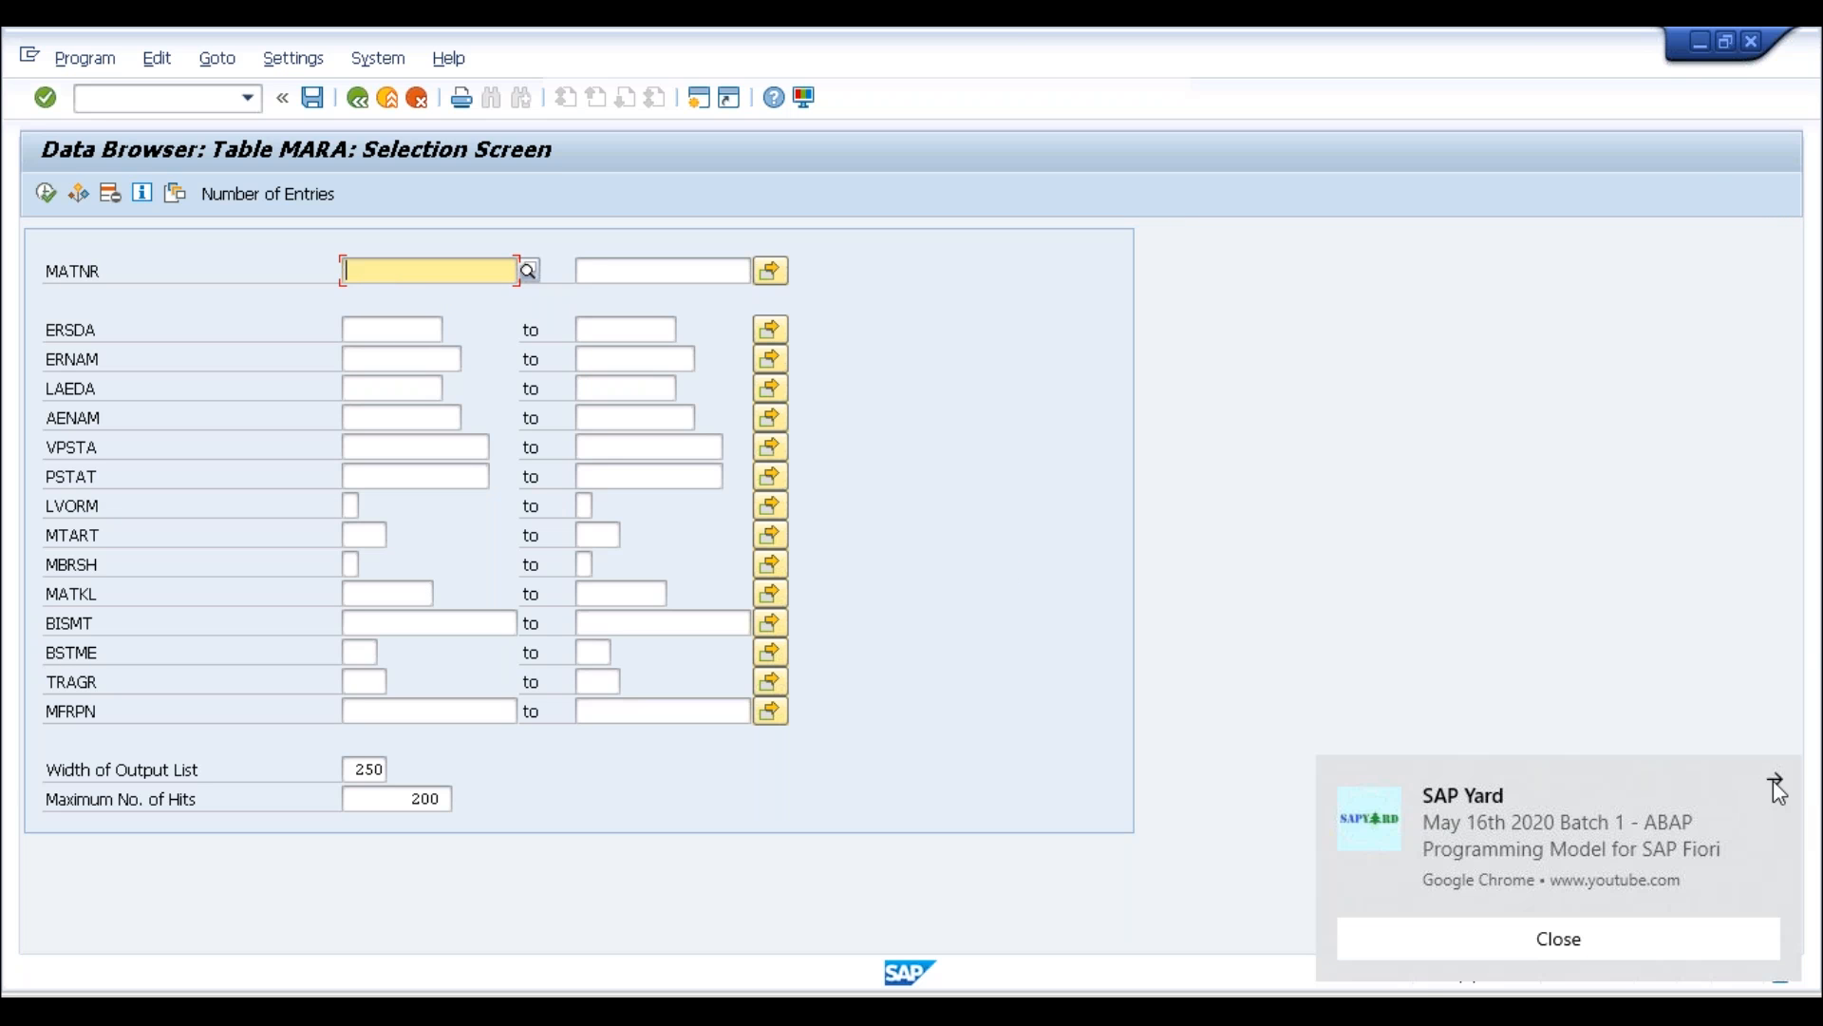
pyautogui.click(1774, 779)
# Open the technical information for MATNR from its field help and examine the screen data and GUI data
pyautogui.press('F1')
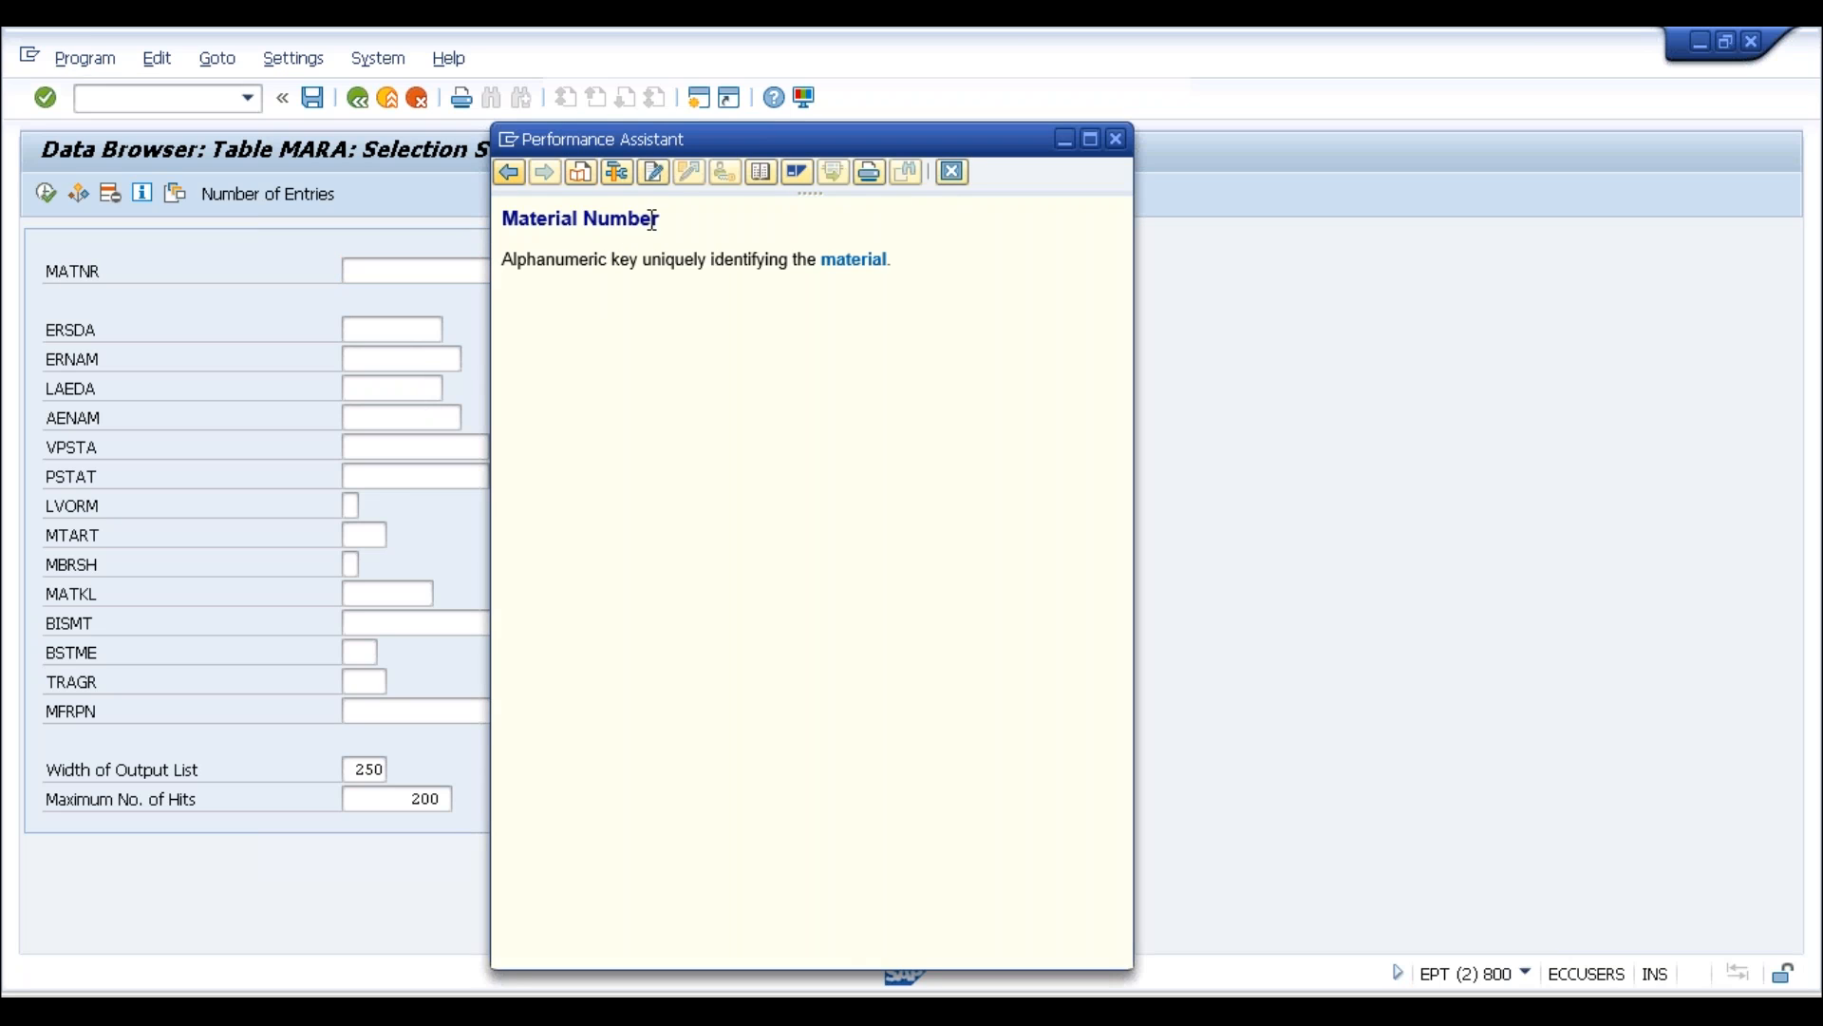
pyautogui.click(618, 173)
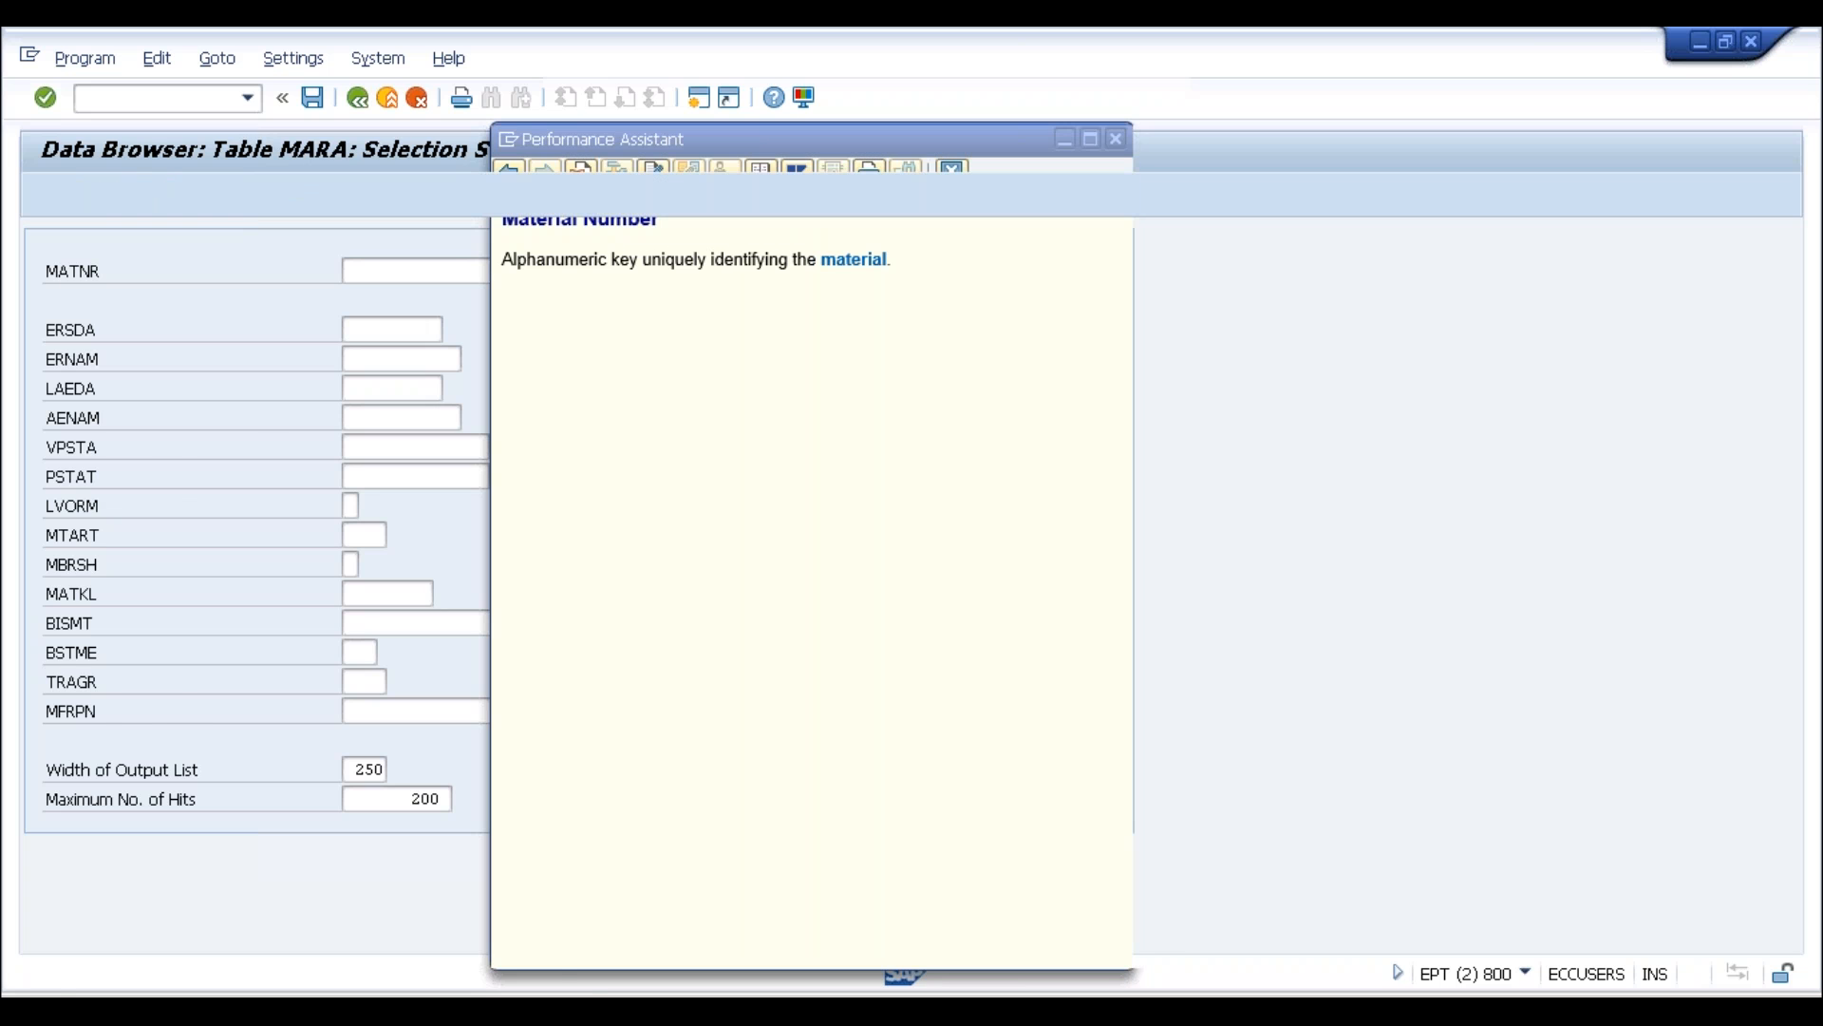
pyautogui.moveTo(354, 368); pyautogui.dragTo(768, 199)
pyautogui.click(840, 260)
pyautogui.press('Tab')
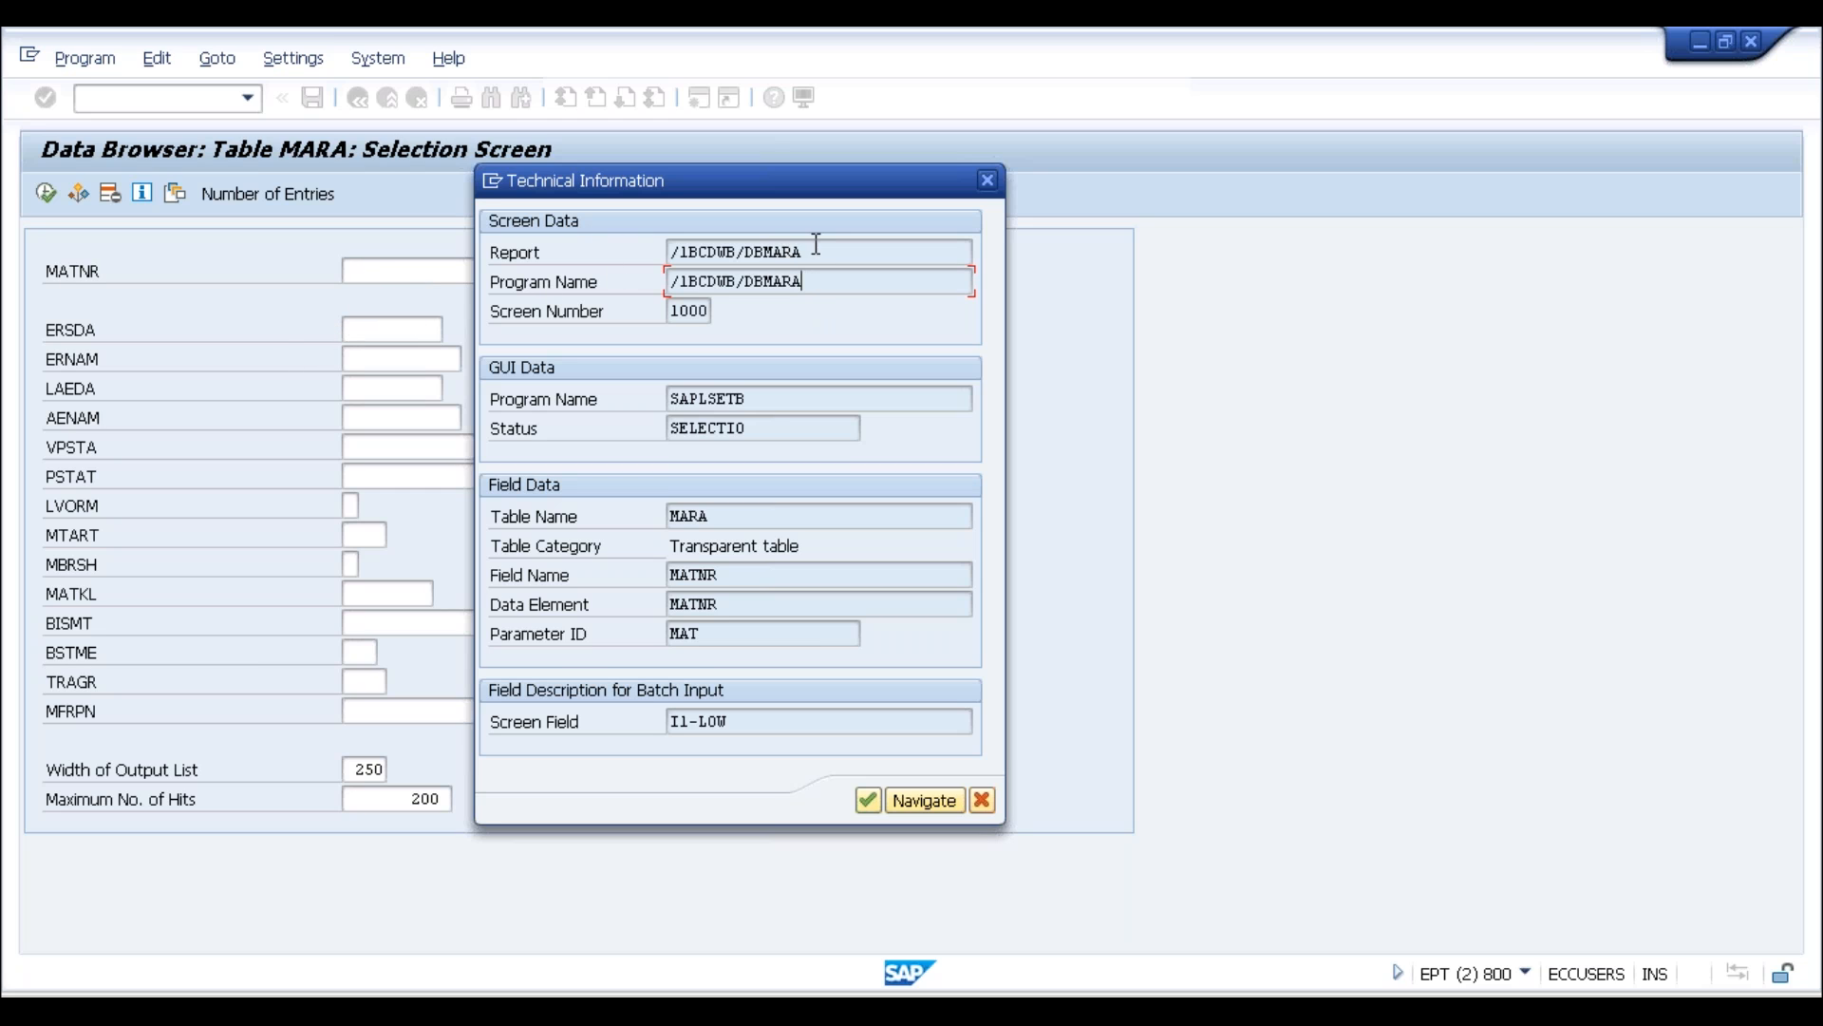
pyautogui.hotkey('shift', 'Tab')
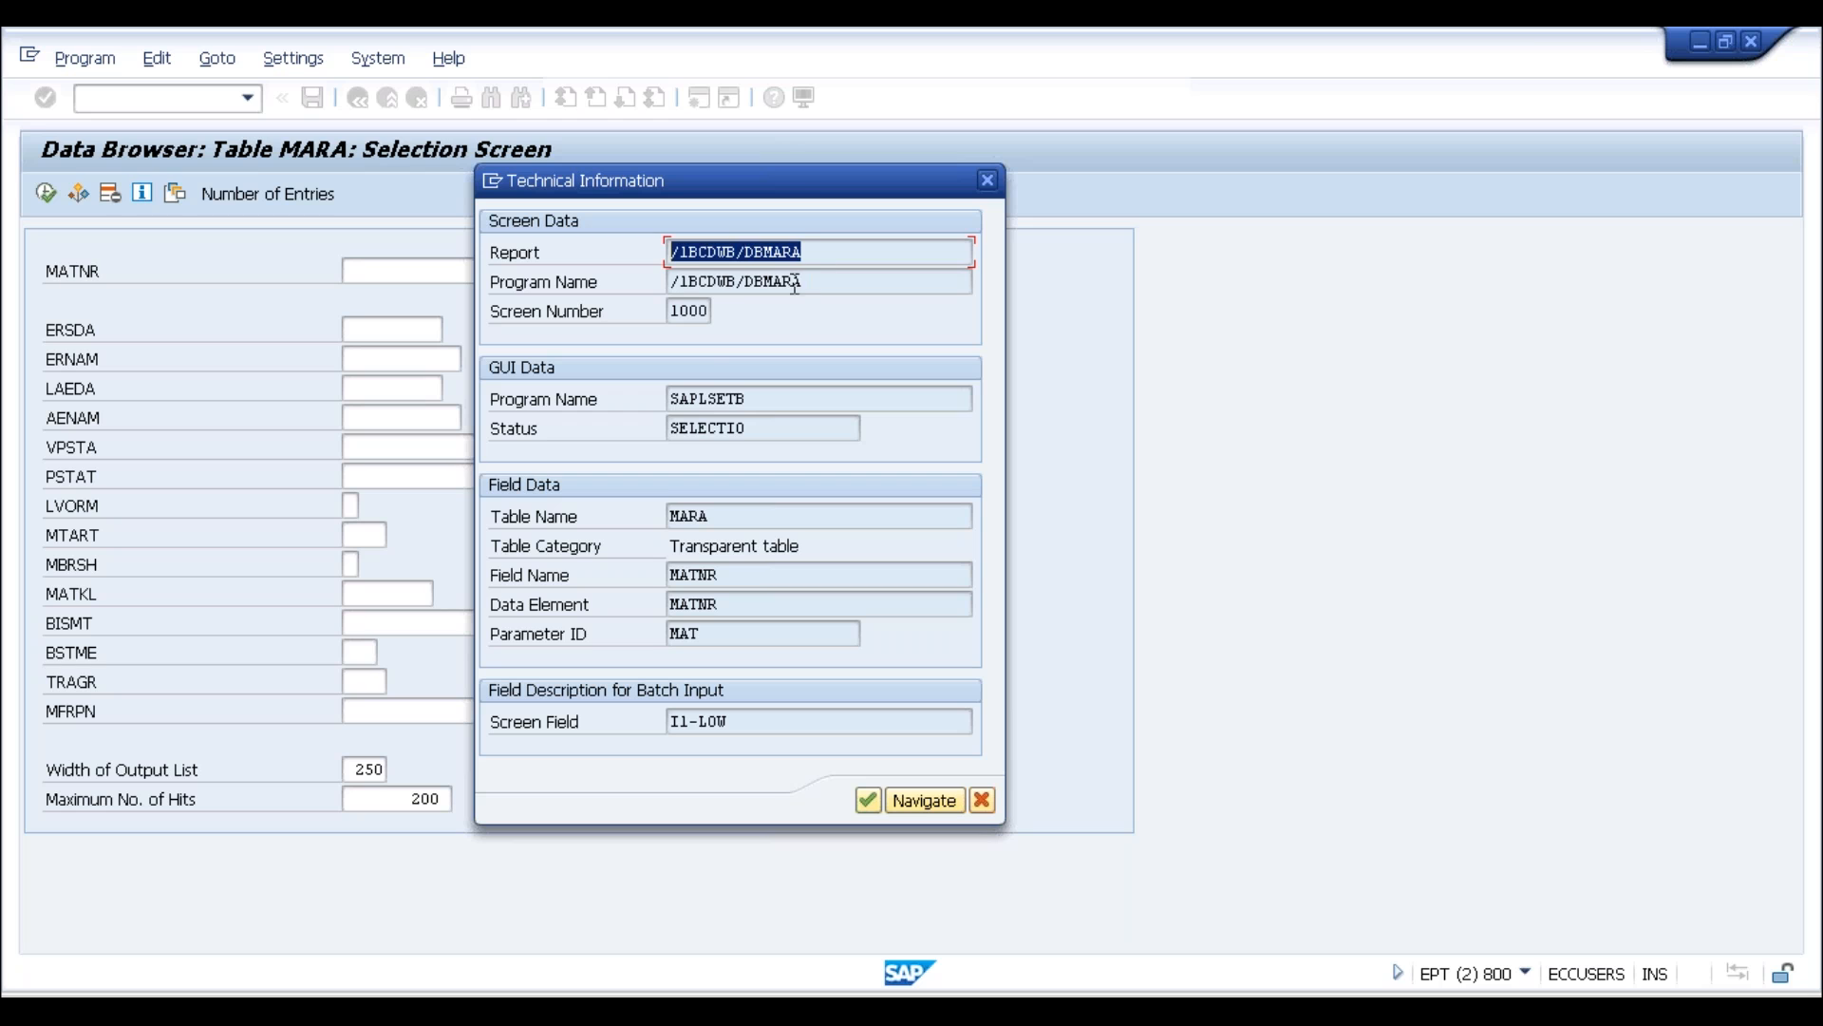
pyautogui.press('Tab')
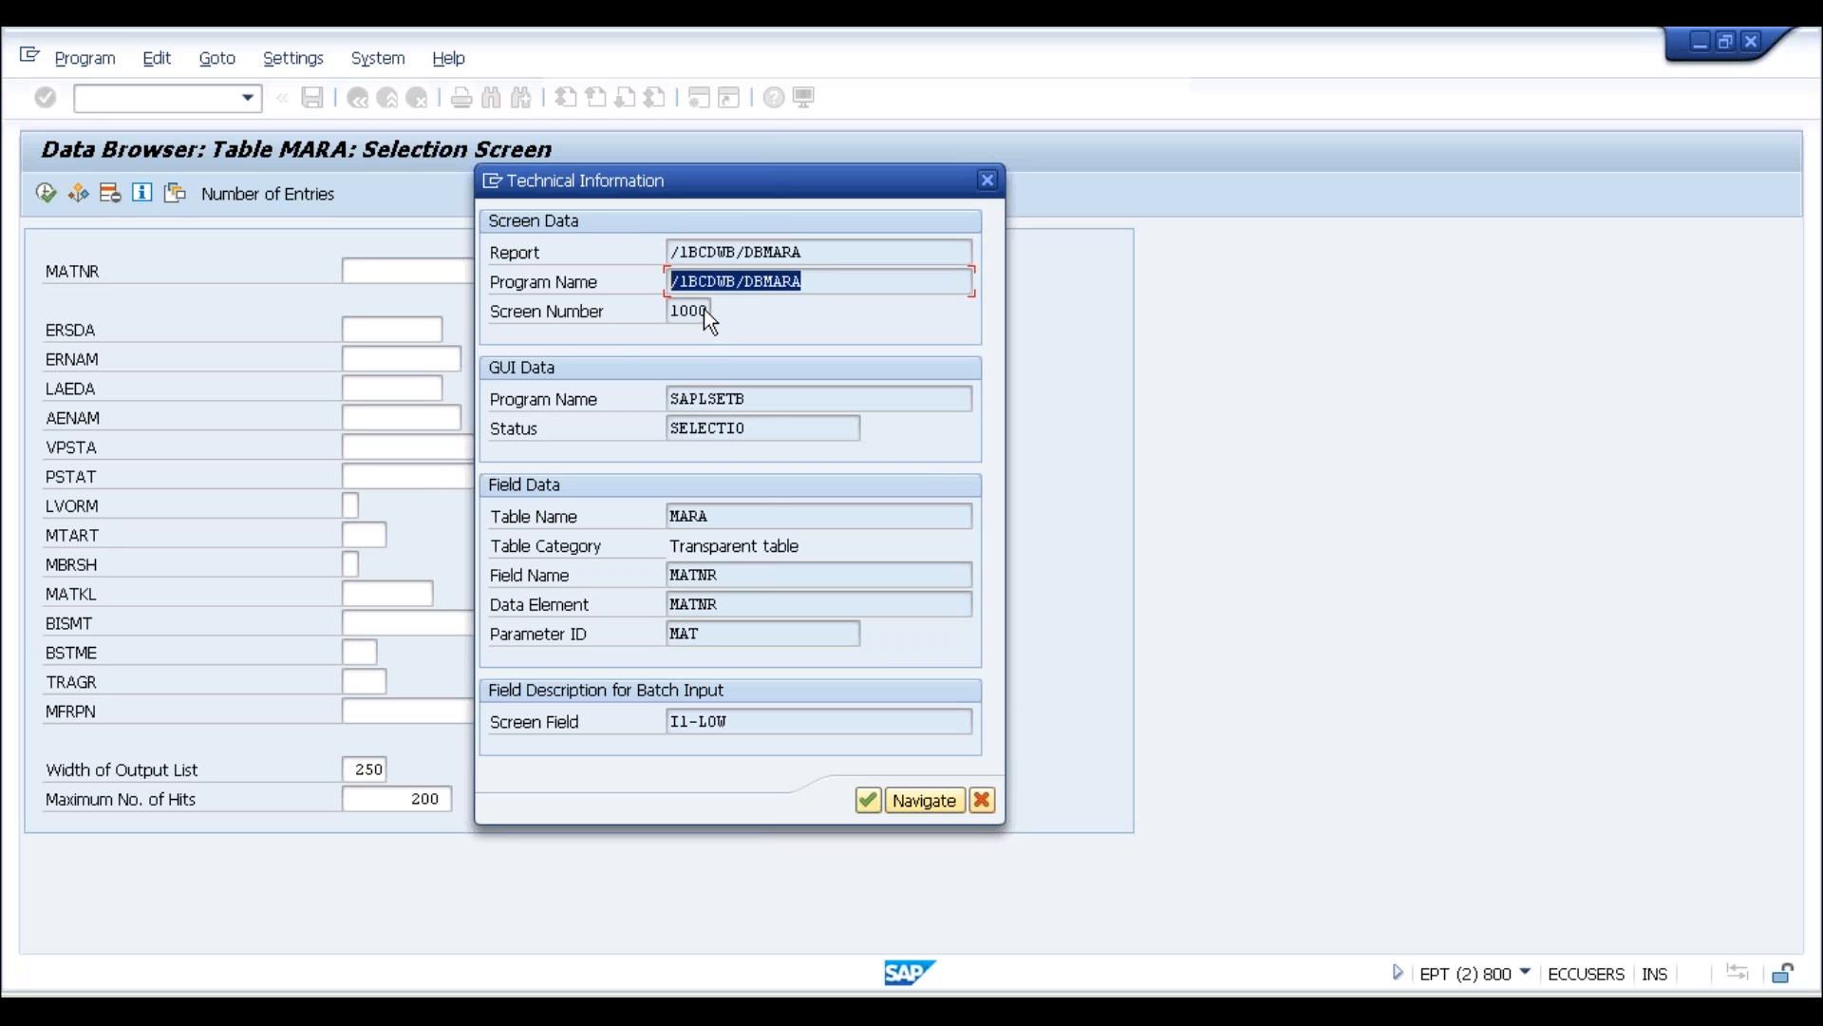
pyautogui.moveTo(703, 310); pyautogui.dragTo(643, 312)
pyautogui.moveTo(757, 399); pyautogui.dragTo(605, 410)
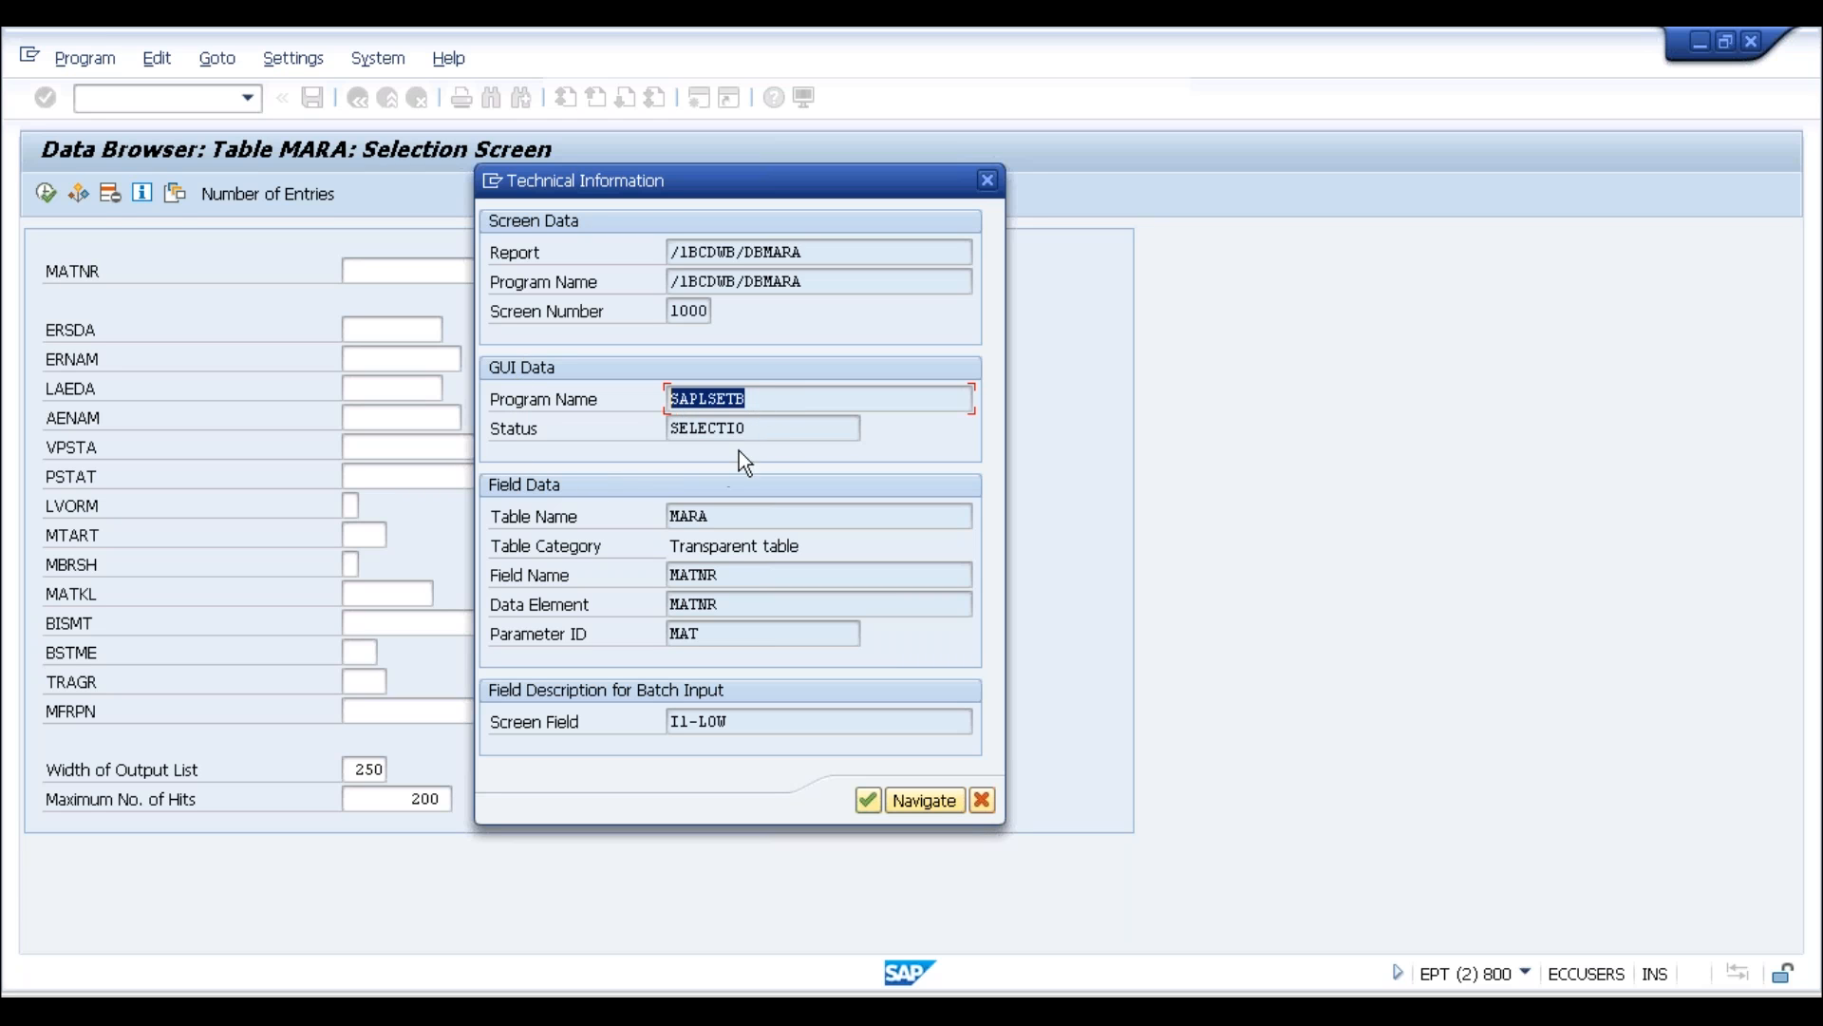
pyautogui.moveTo(747, 434); pyautogui.dragTo(621, 445)
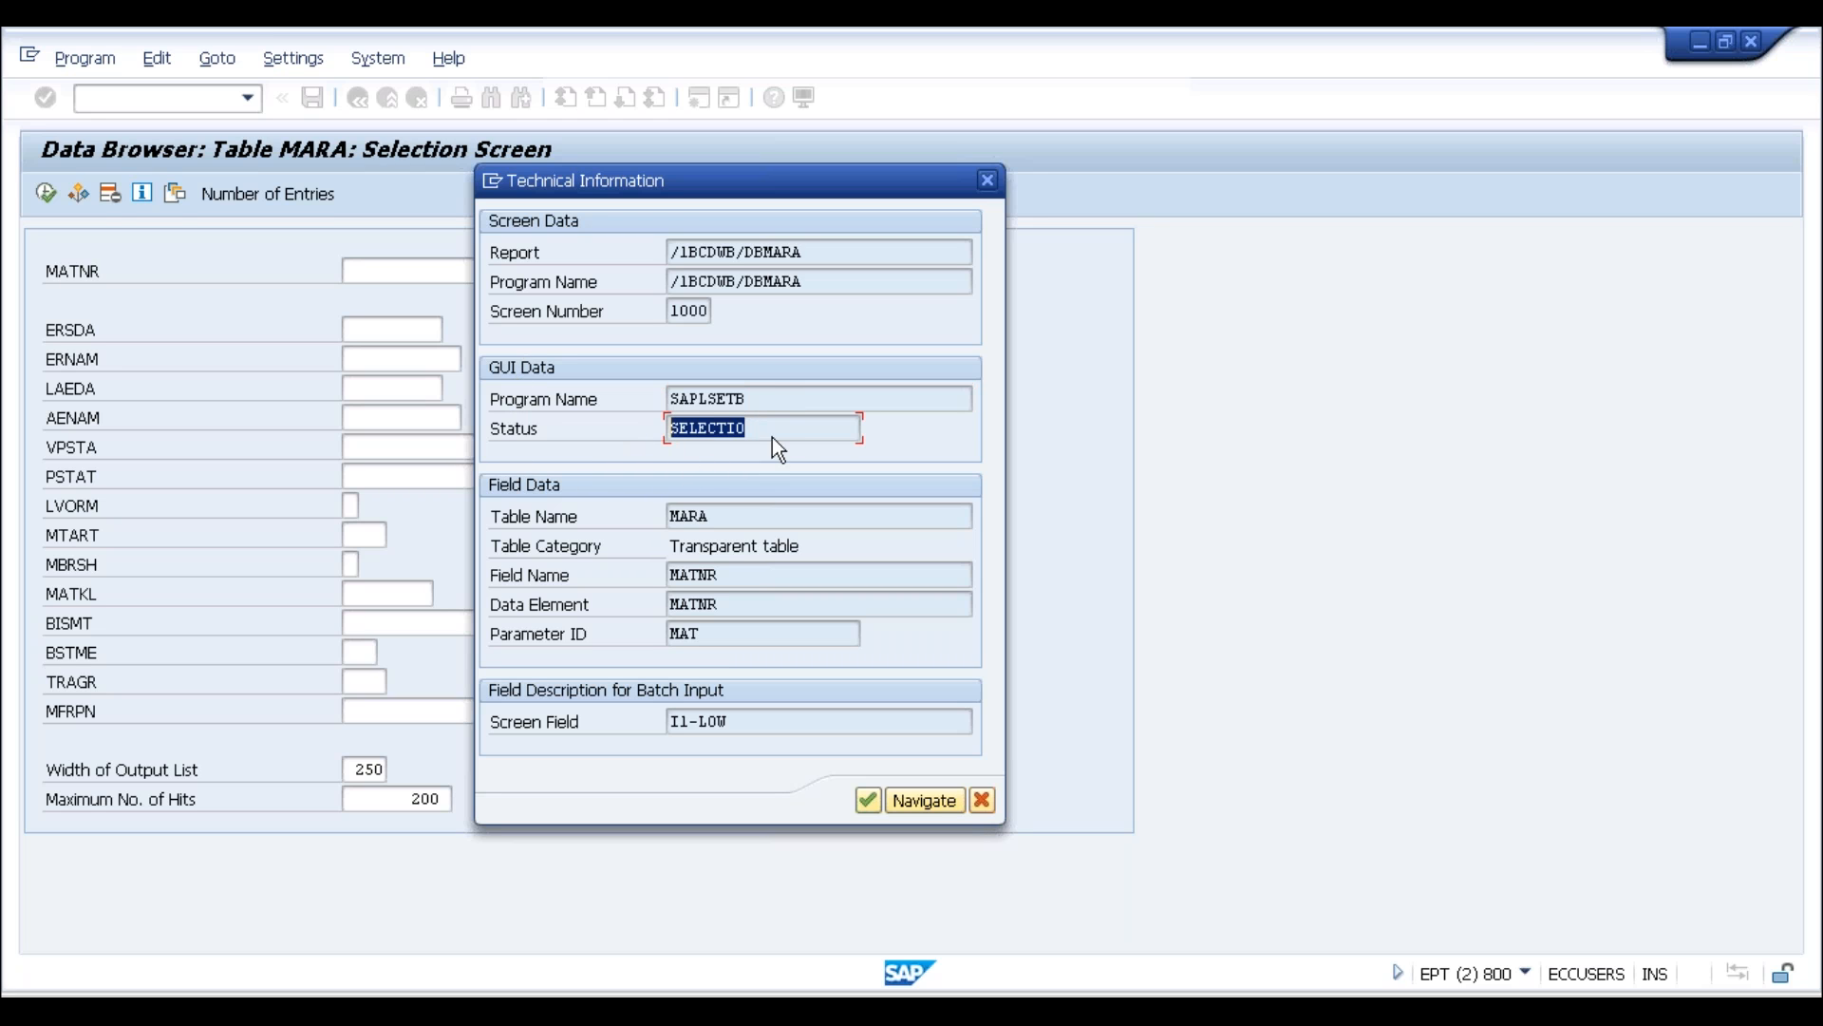
pyautogui.moveTo(771, 434); pyautogui.dragTo(624, 443)
# Examine the table name, field name and data element in the technical information's field data
pyautogui.moveTo(744, 516); pyautogui.dragTo(533, 542)
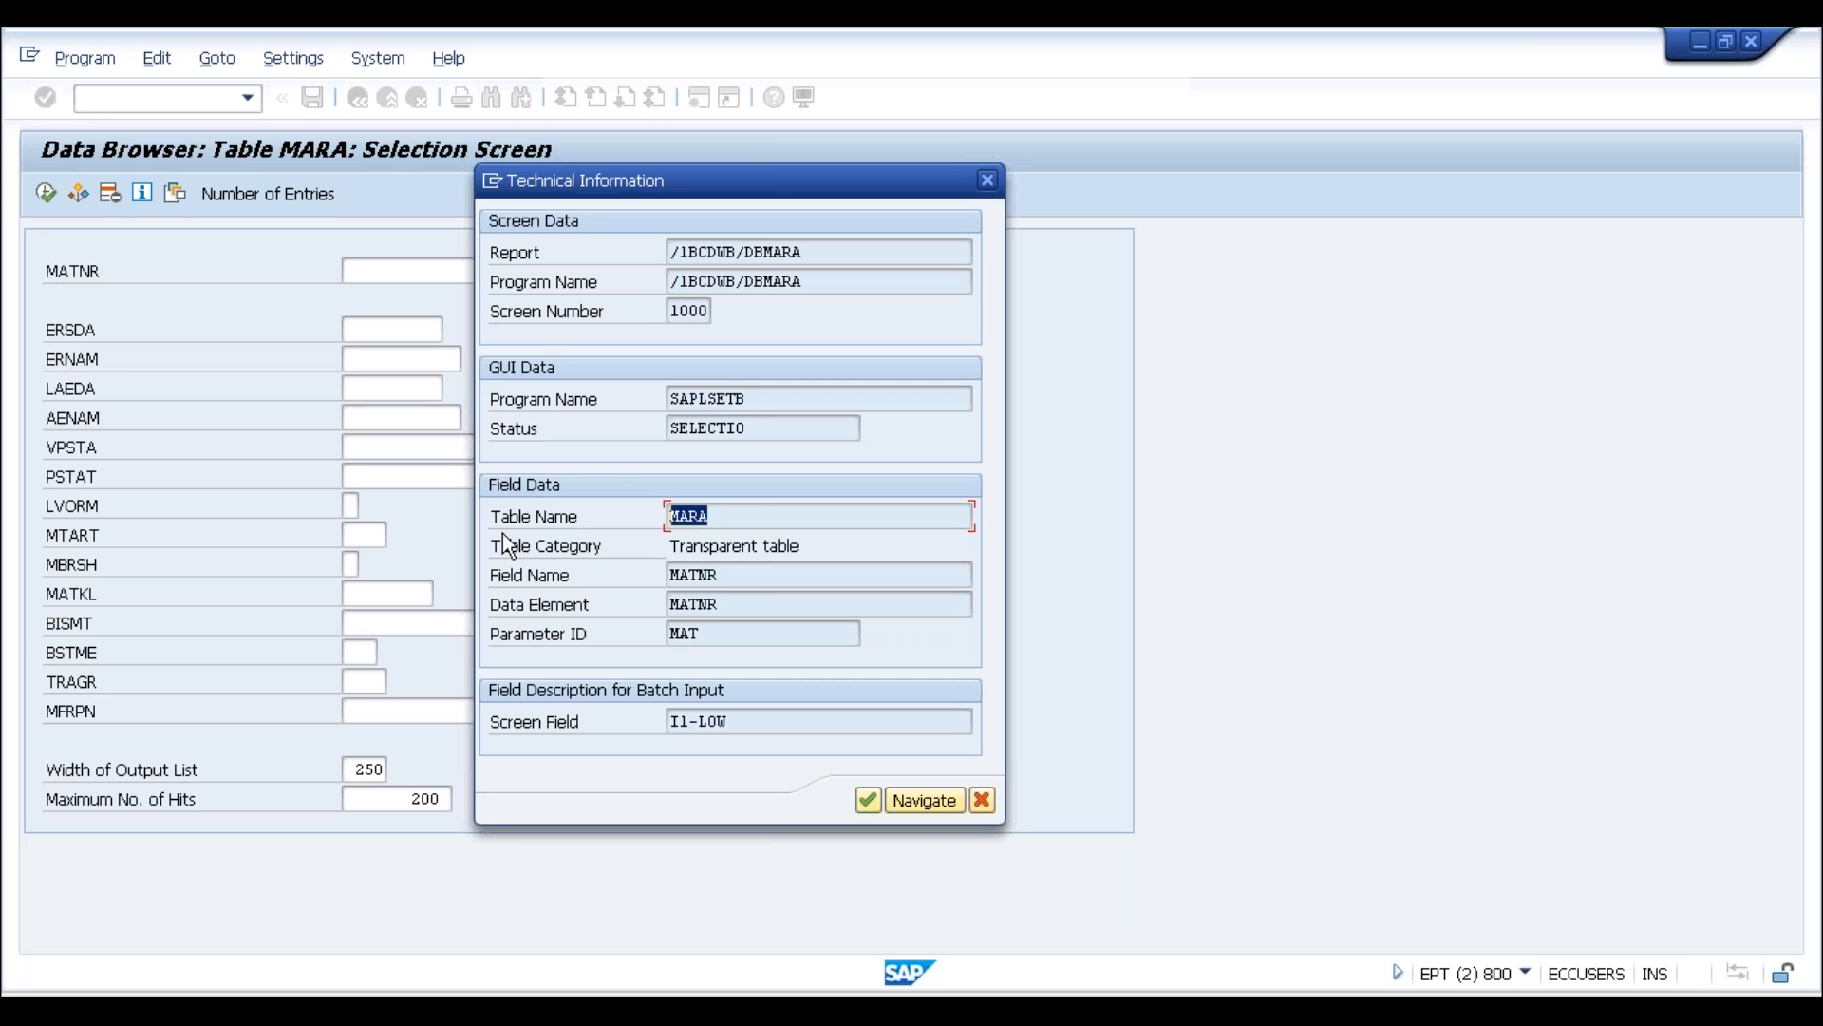
pyautogui.moveTo(743, 508); pyautogui.dragTo(529, 612)
pyautogui.moveTo(765, 568); pyautogui.dragTo(585, 625)
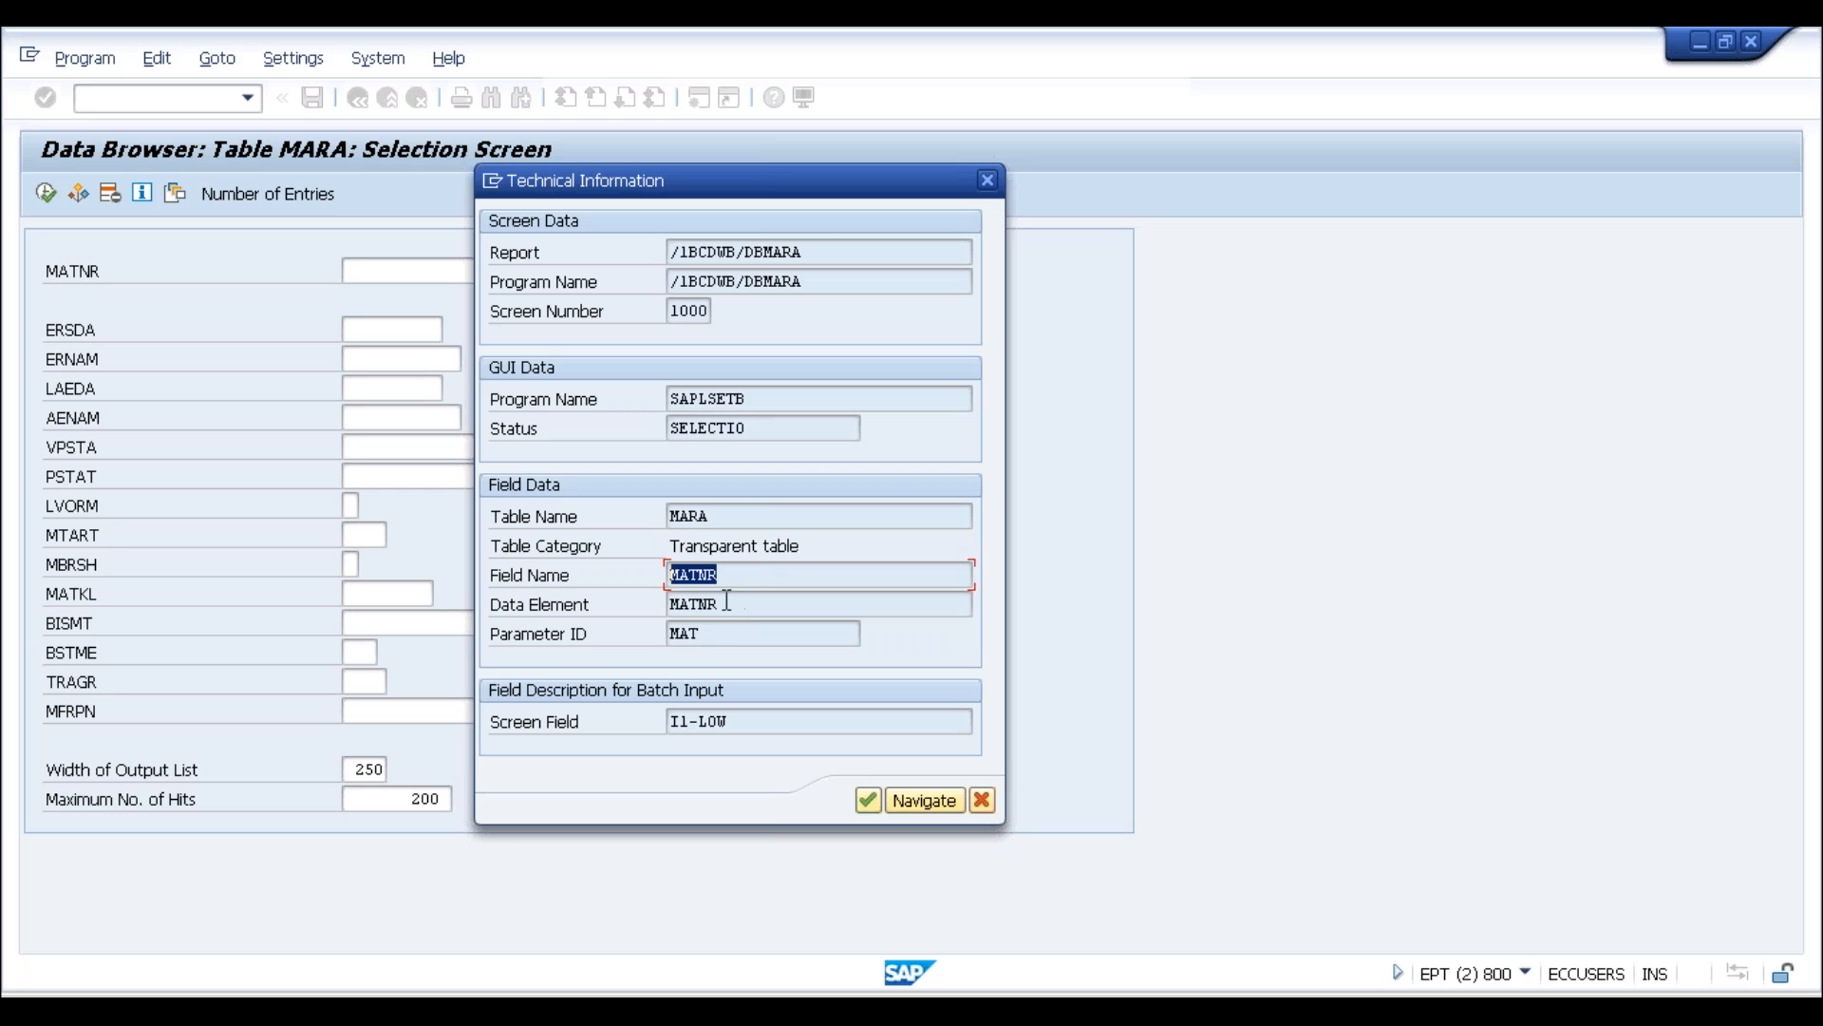
pyautogui.moveTo(726, 601); pyautogui.dragTo(647, 645)
pyautogui.click(712, 633)
pyautogui.moveTo(743, 609); pyautogui.dragTo(513, 603)
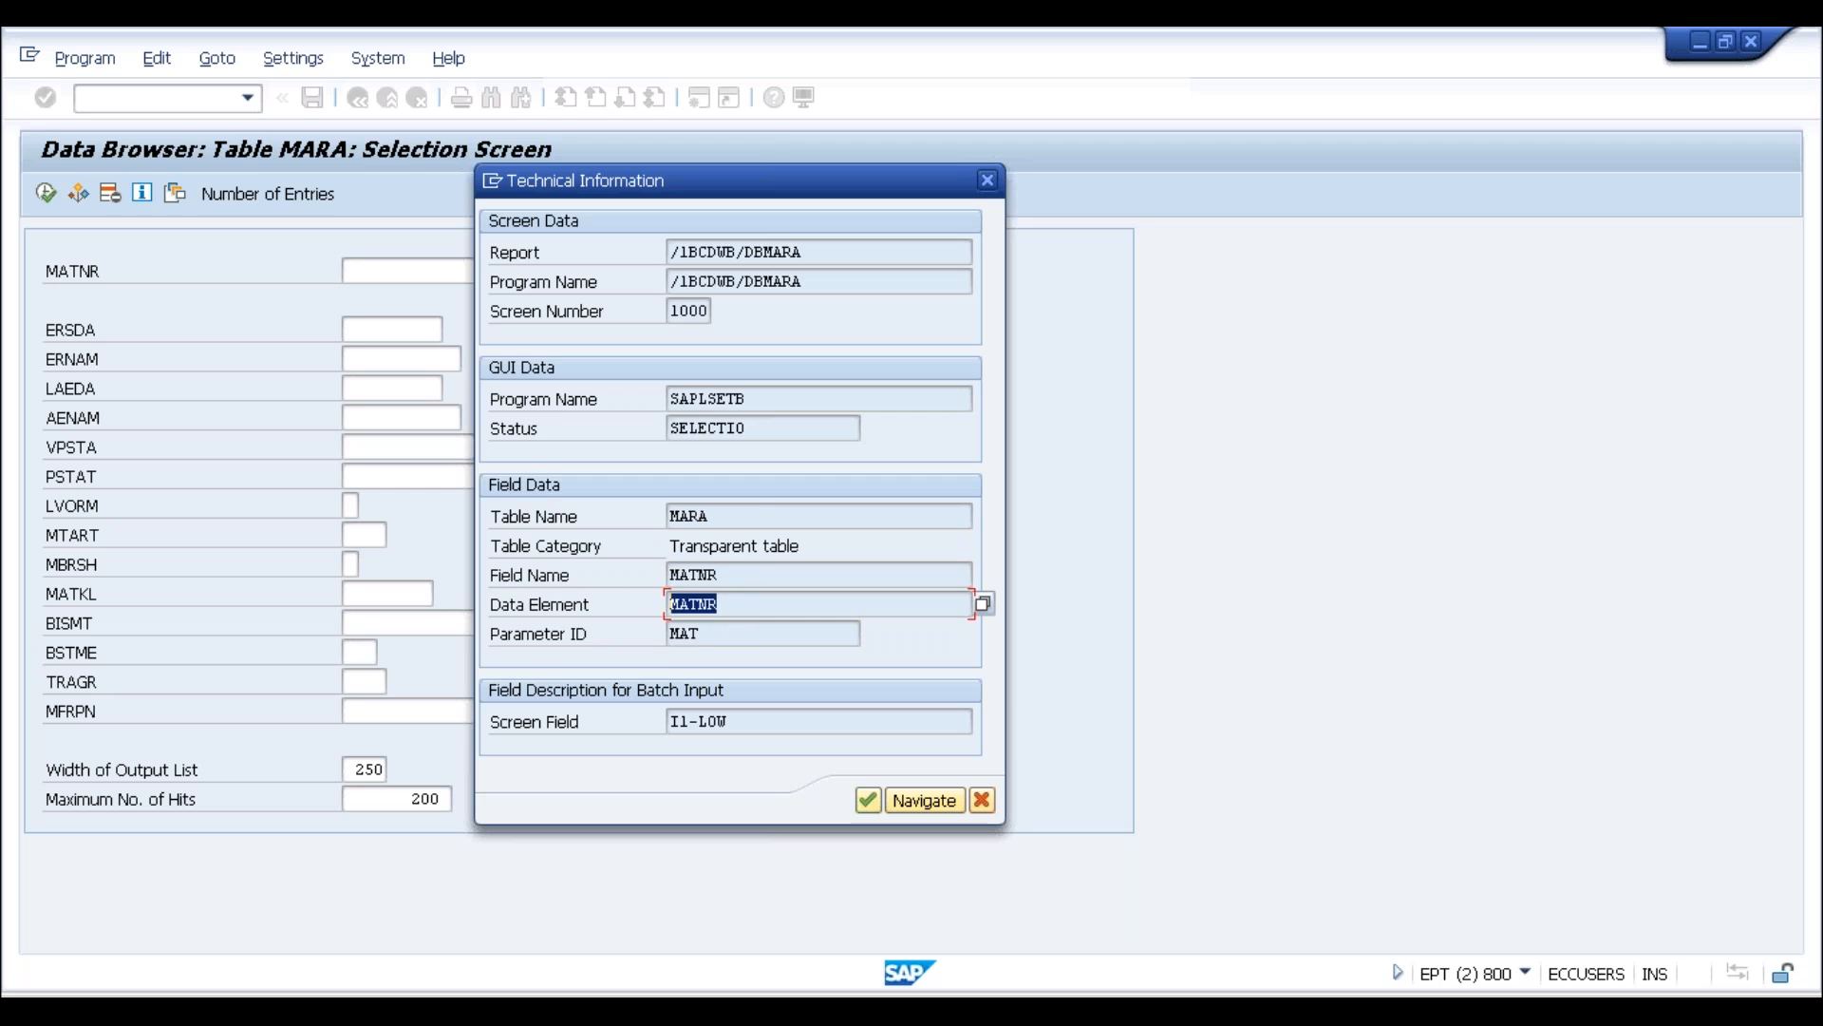
# Navigate to data element MATNR and open the search help S_MAT1 attached in its further characteristics
pyautogui.click(726, 612)
pyautogui.doubleClick(699, 606)
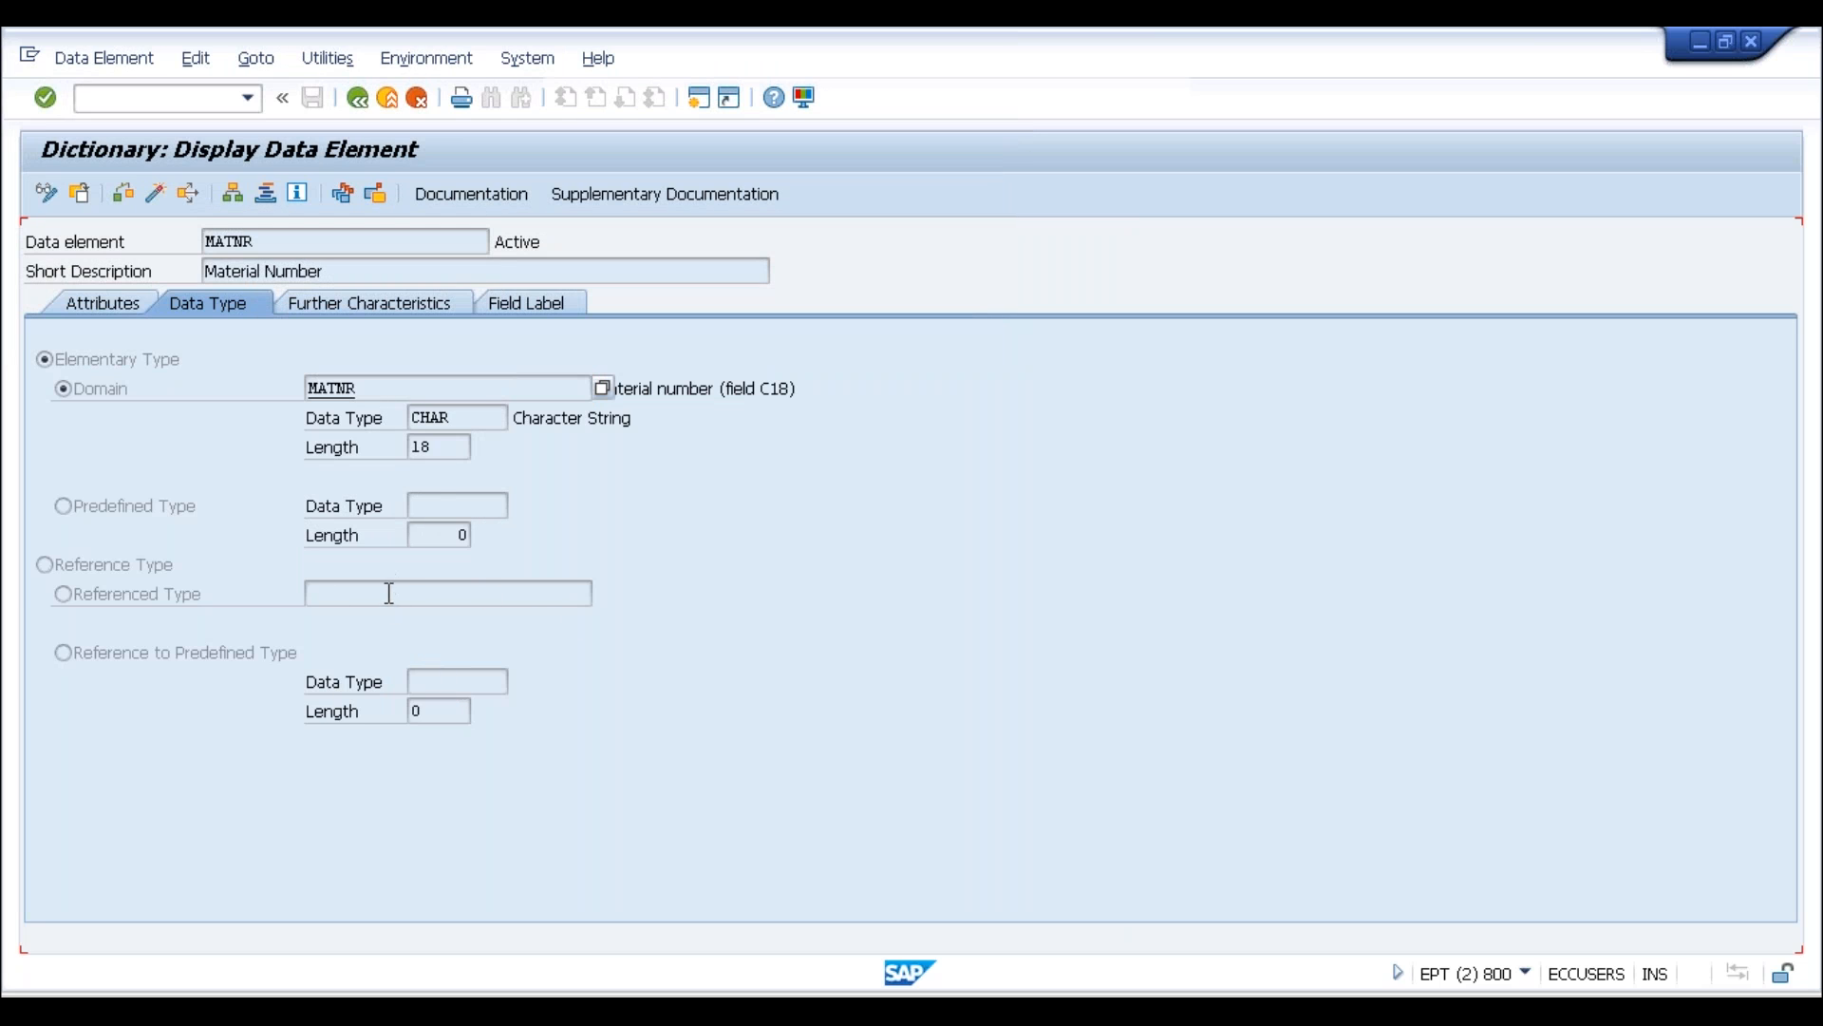
pyautogui.click(366, 307)
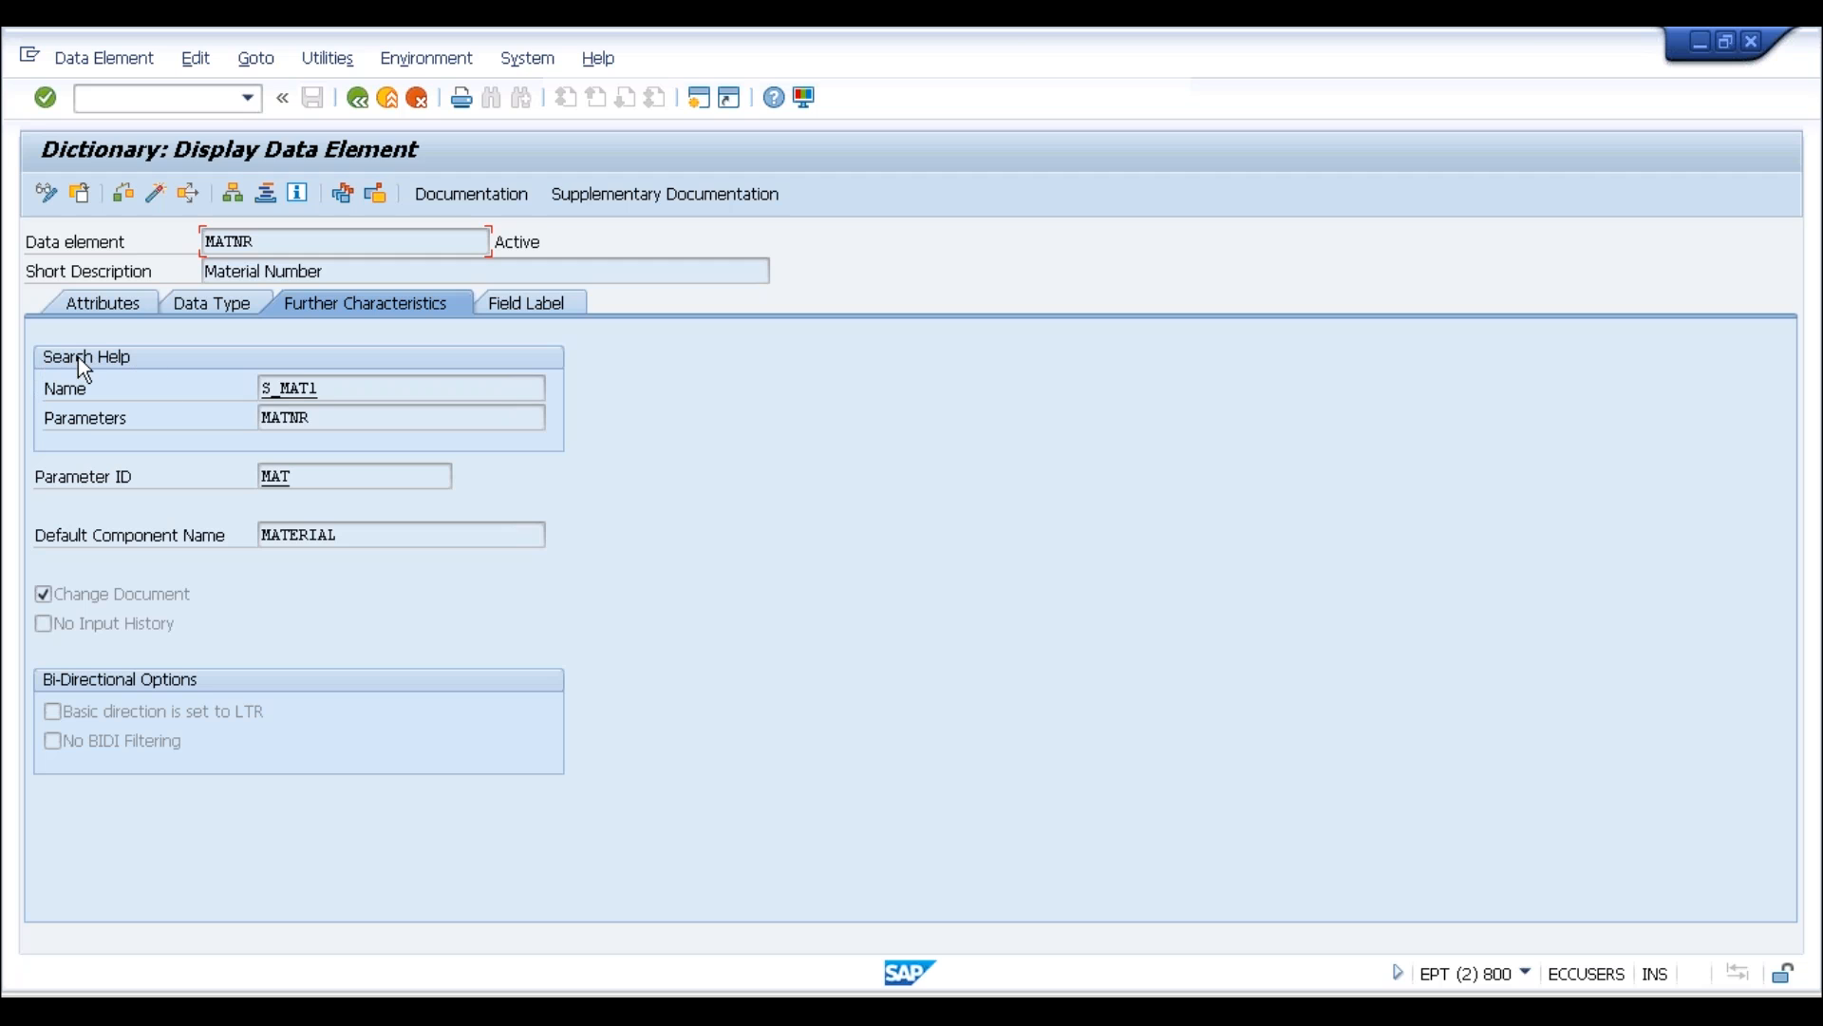
pyautogui.doubleClick(288, 388)
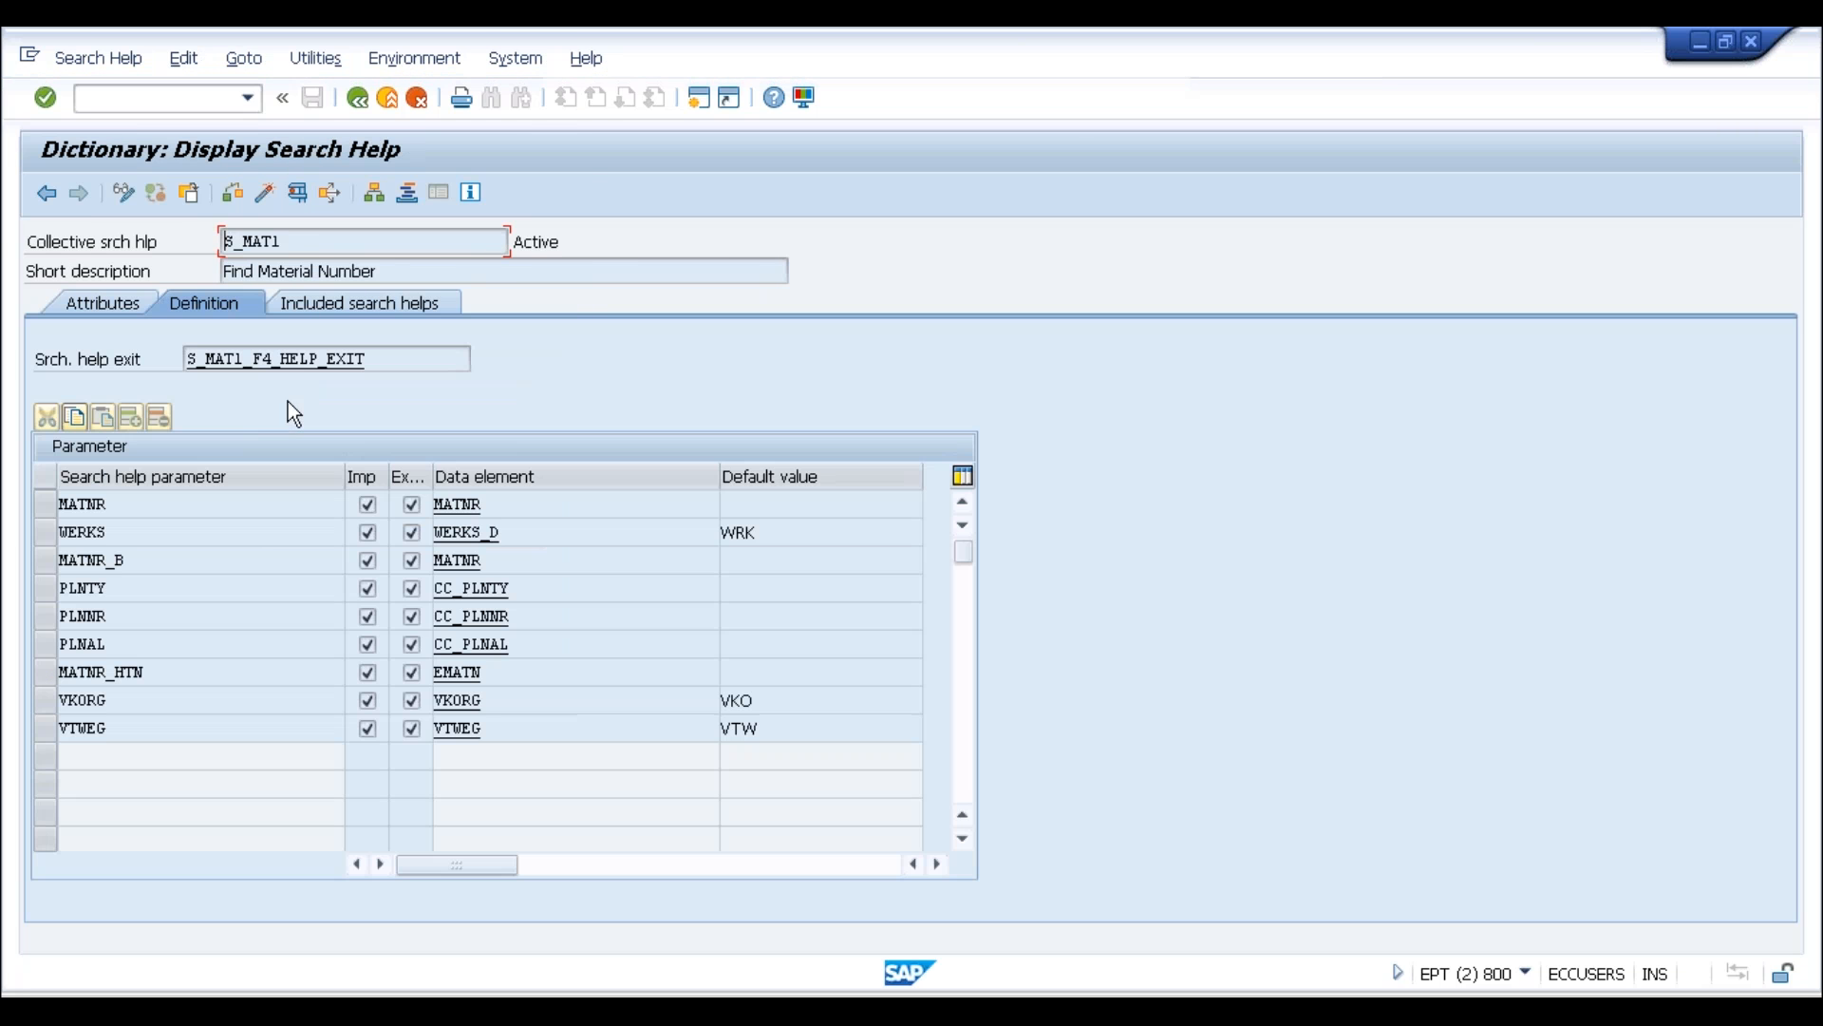
# Examine the collective search help type, the name and the parameters in the definition of S_MAT1
pyautogui.moveTo(159, 243); pyautogui.dragTo(15, 247)
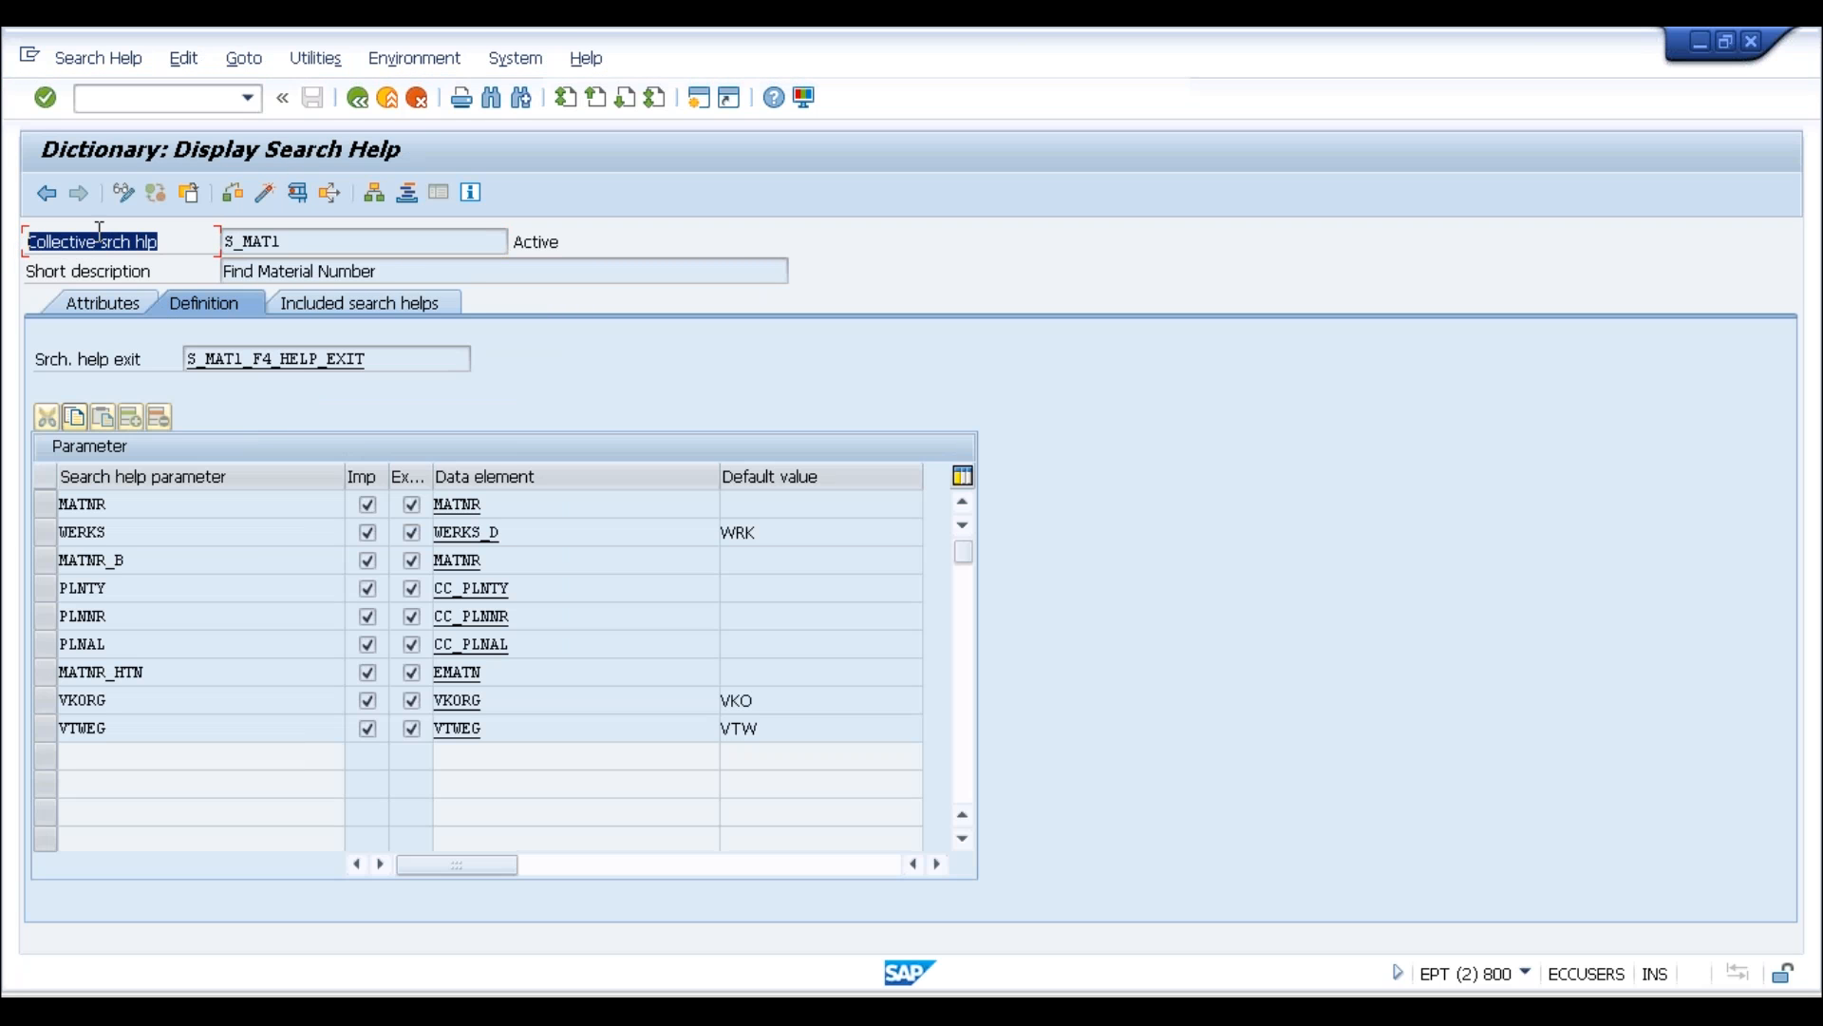
pyautogui.moveTo(96, 244); pyautogui.dragTo(14, 246)
pyautogui.click(133, 241)
pyautogui.moveTo(313, 240); pyautogui.dragTo(174, 243)
pyautogui.moveTo(304, 240); pyautogui.dragTo(168, 239)
pyautogui.click(49, 514)
pyautogui.moveTo(49, 587); pyautogui.dragTo(51, 731)
pyautogui.moveTo(302, 242); pyautogui.dragTo(168, 237)
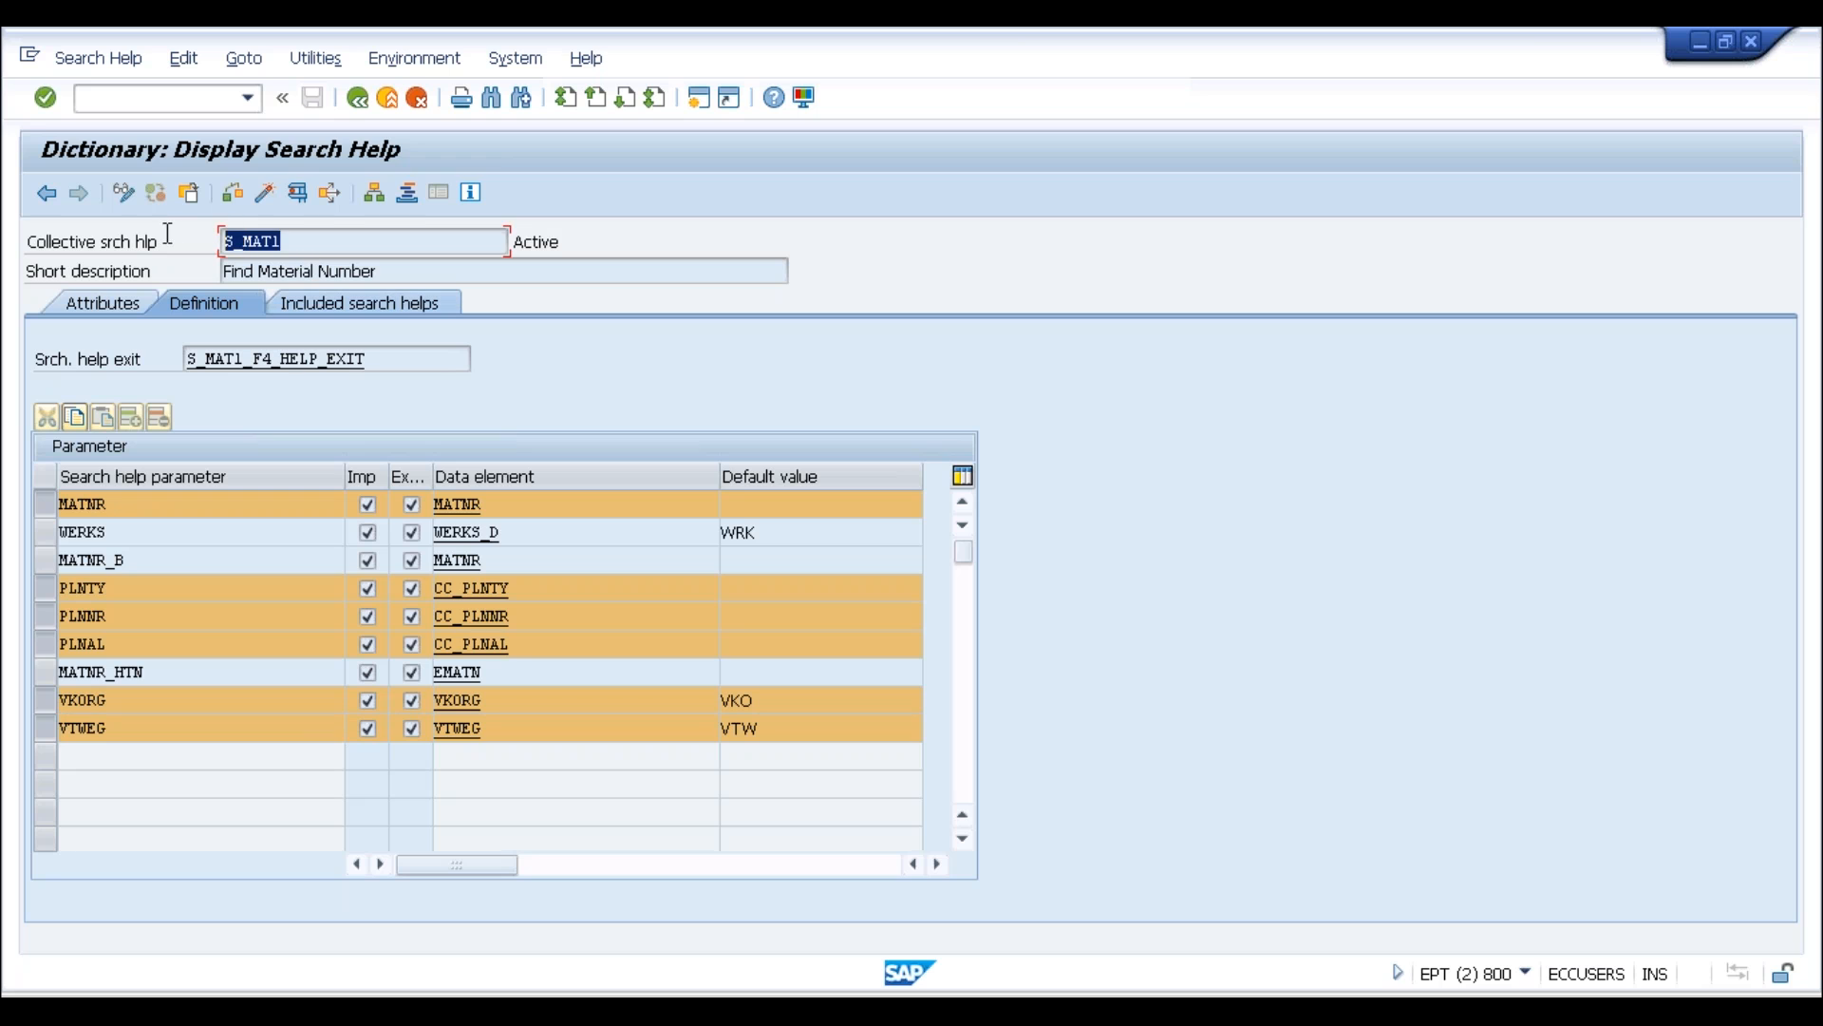
# Display the search helps included in S_MAT1 and point out its two append search helps
pyautogui.click(355, 304)
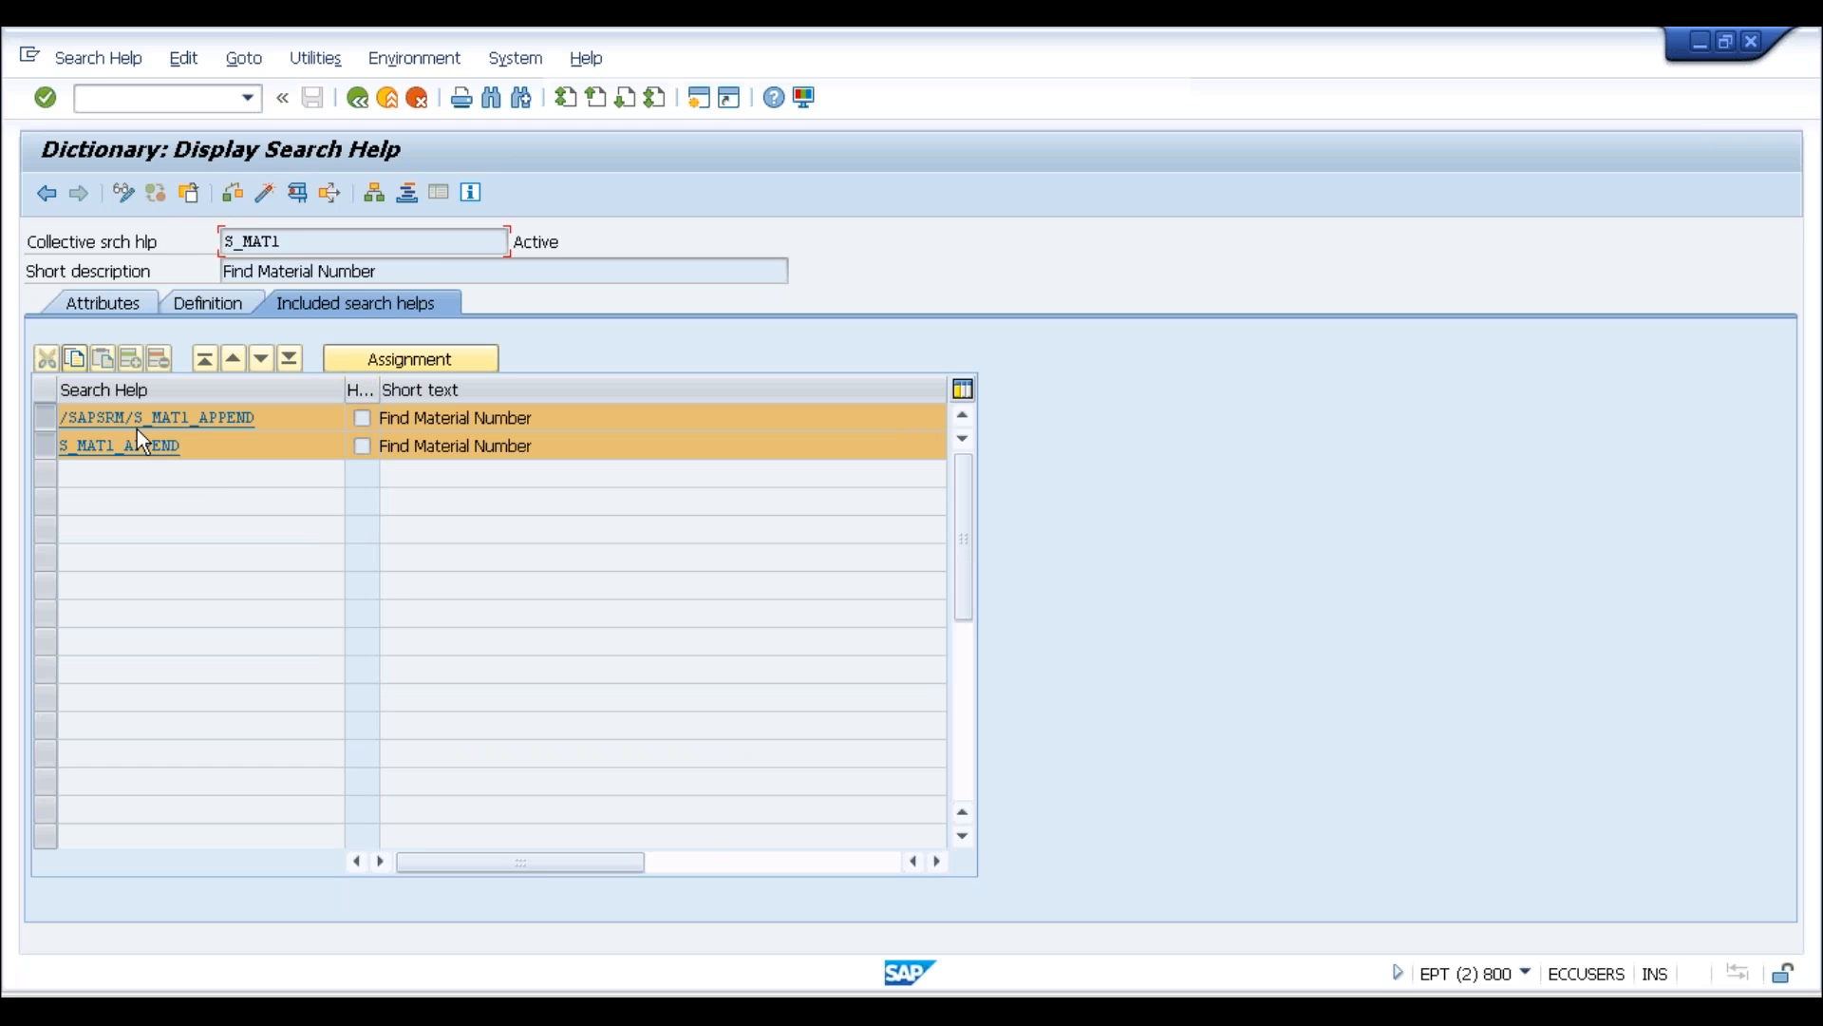
pyautogui.click(44, 418)
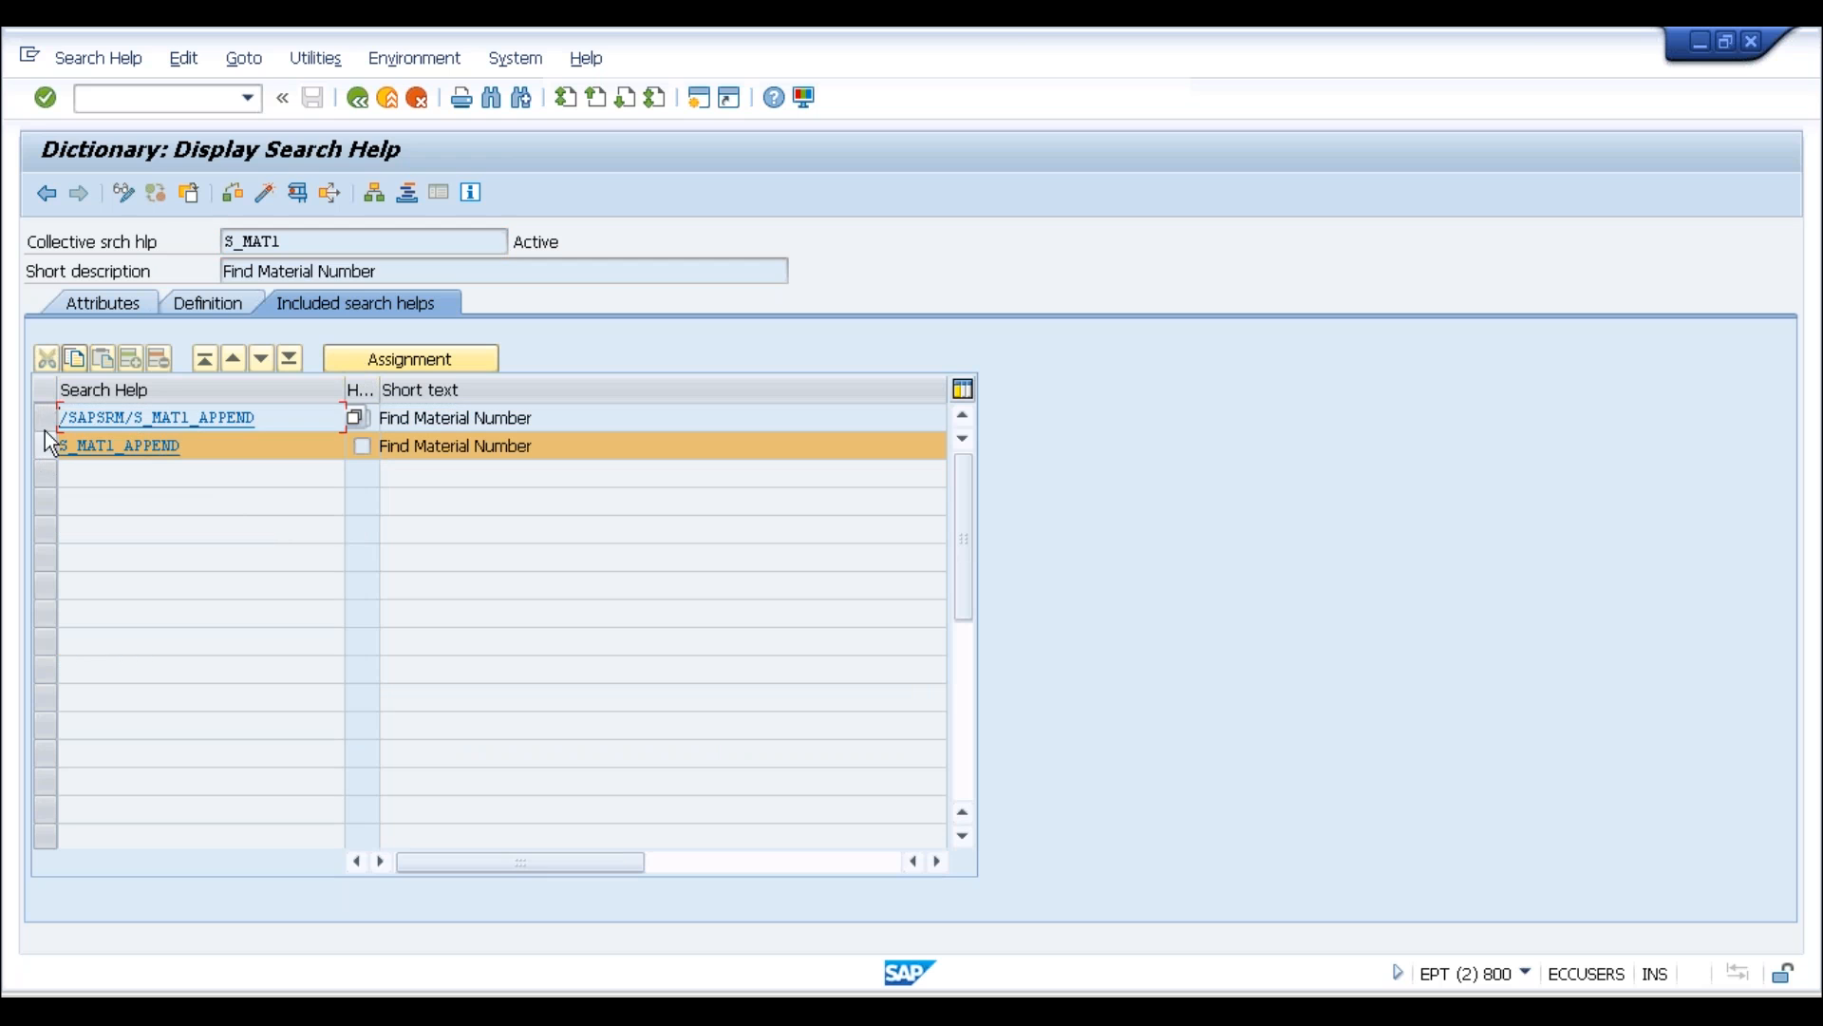
pyautogui.click(44, 446)
pyautogui.click(44, 421)
pyautogui.click(44, 444)
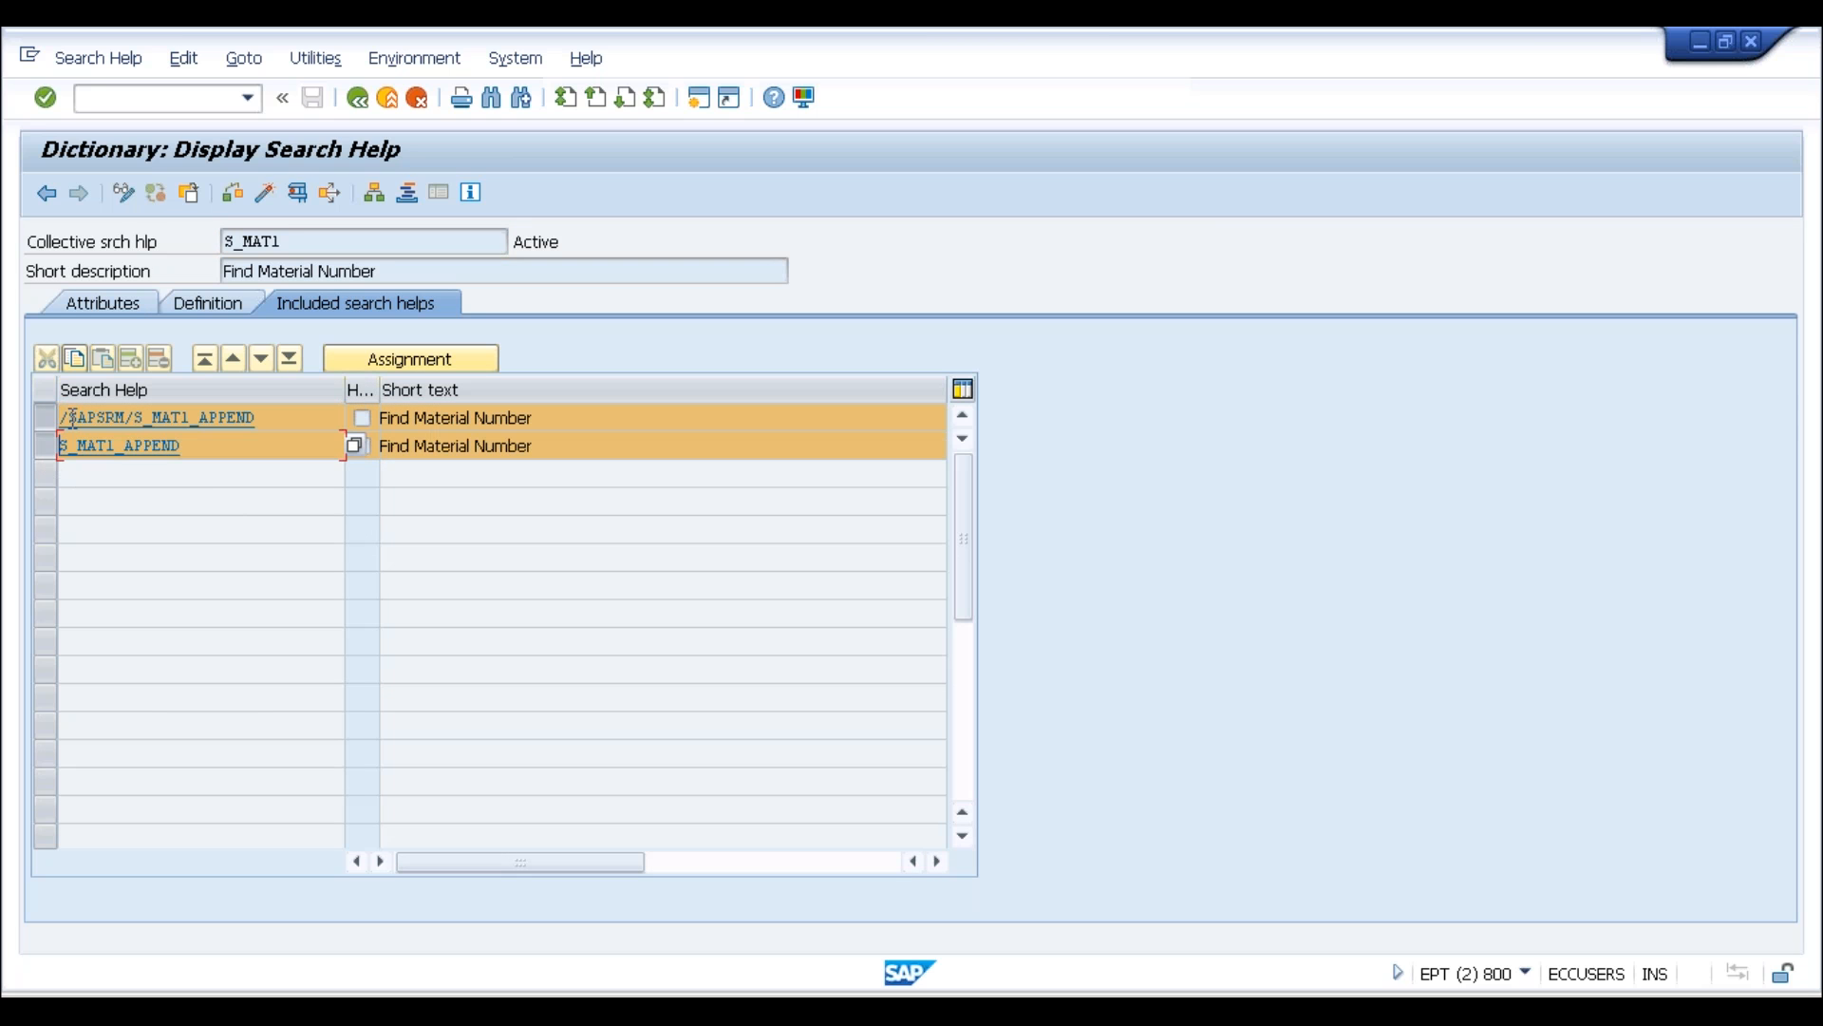
# Open the append search help S_MAT1_APPEND and display its included search helps
pyautogui.doubleClick(137, 457)
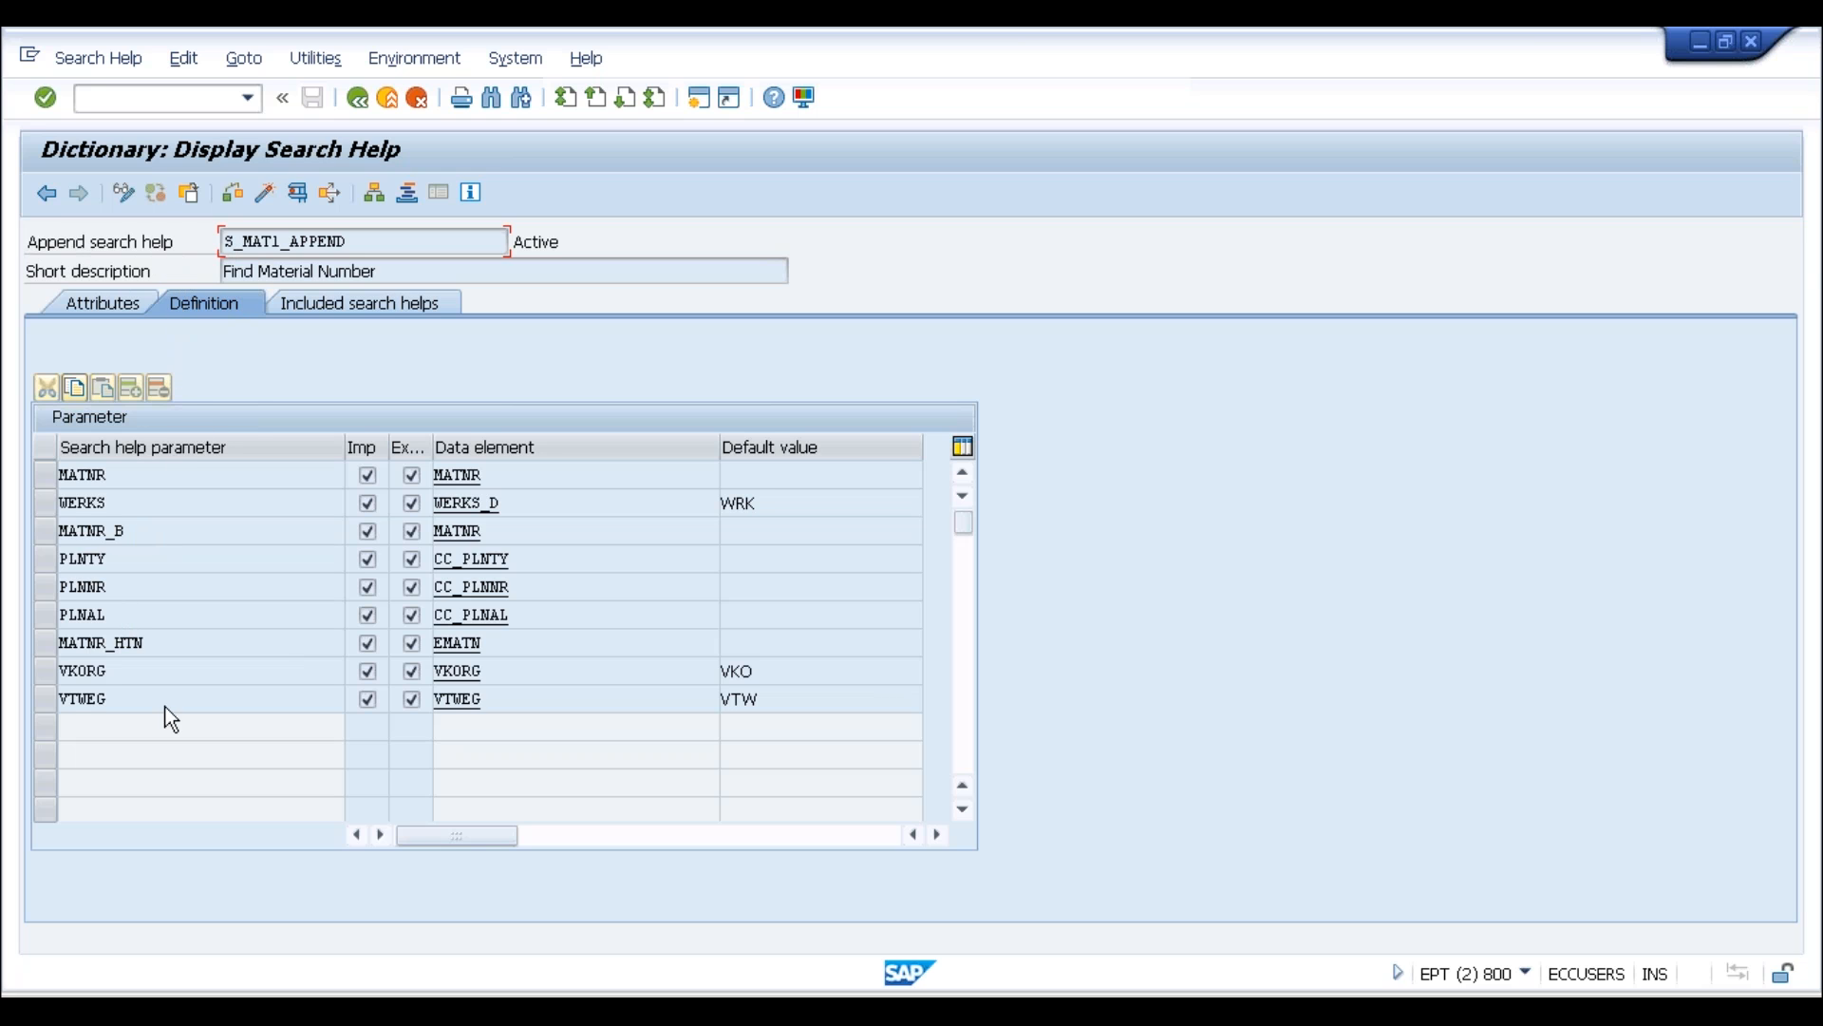
pyautogui.click(358, 100)
pyautogui.click(365, 306)
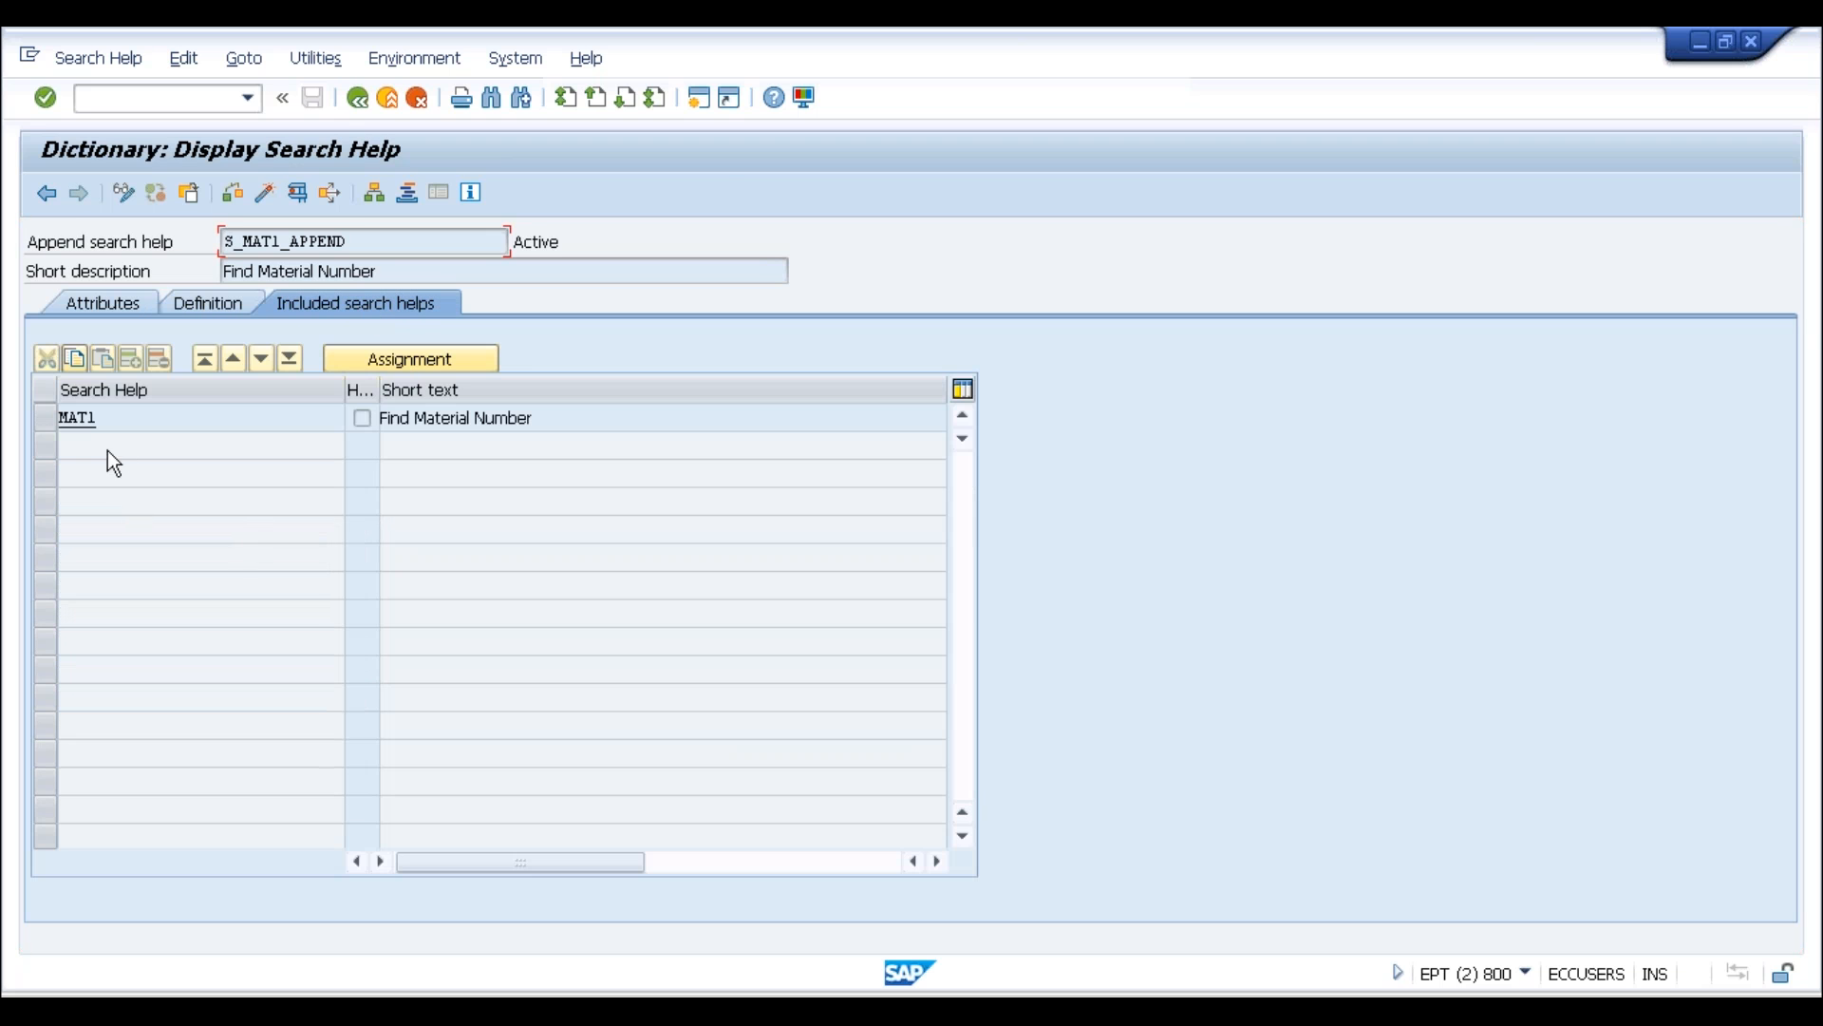
pyautogui.moveTo(123, 419); pyautogui.dragTo(58, 418)
pyautogui.click(129, 417)
# Open the collective search help MAT1 and display its included search helps
pyautogui.doubleClick(77, 420)
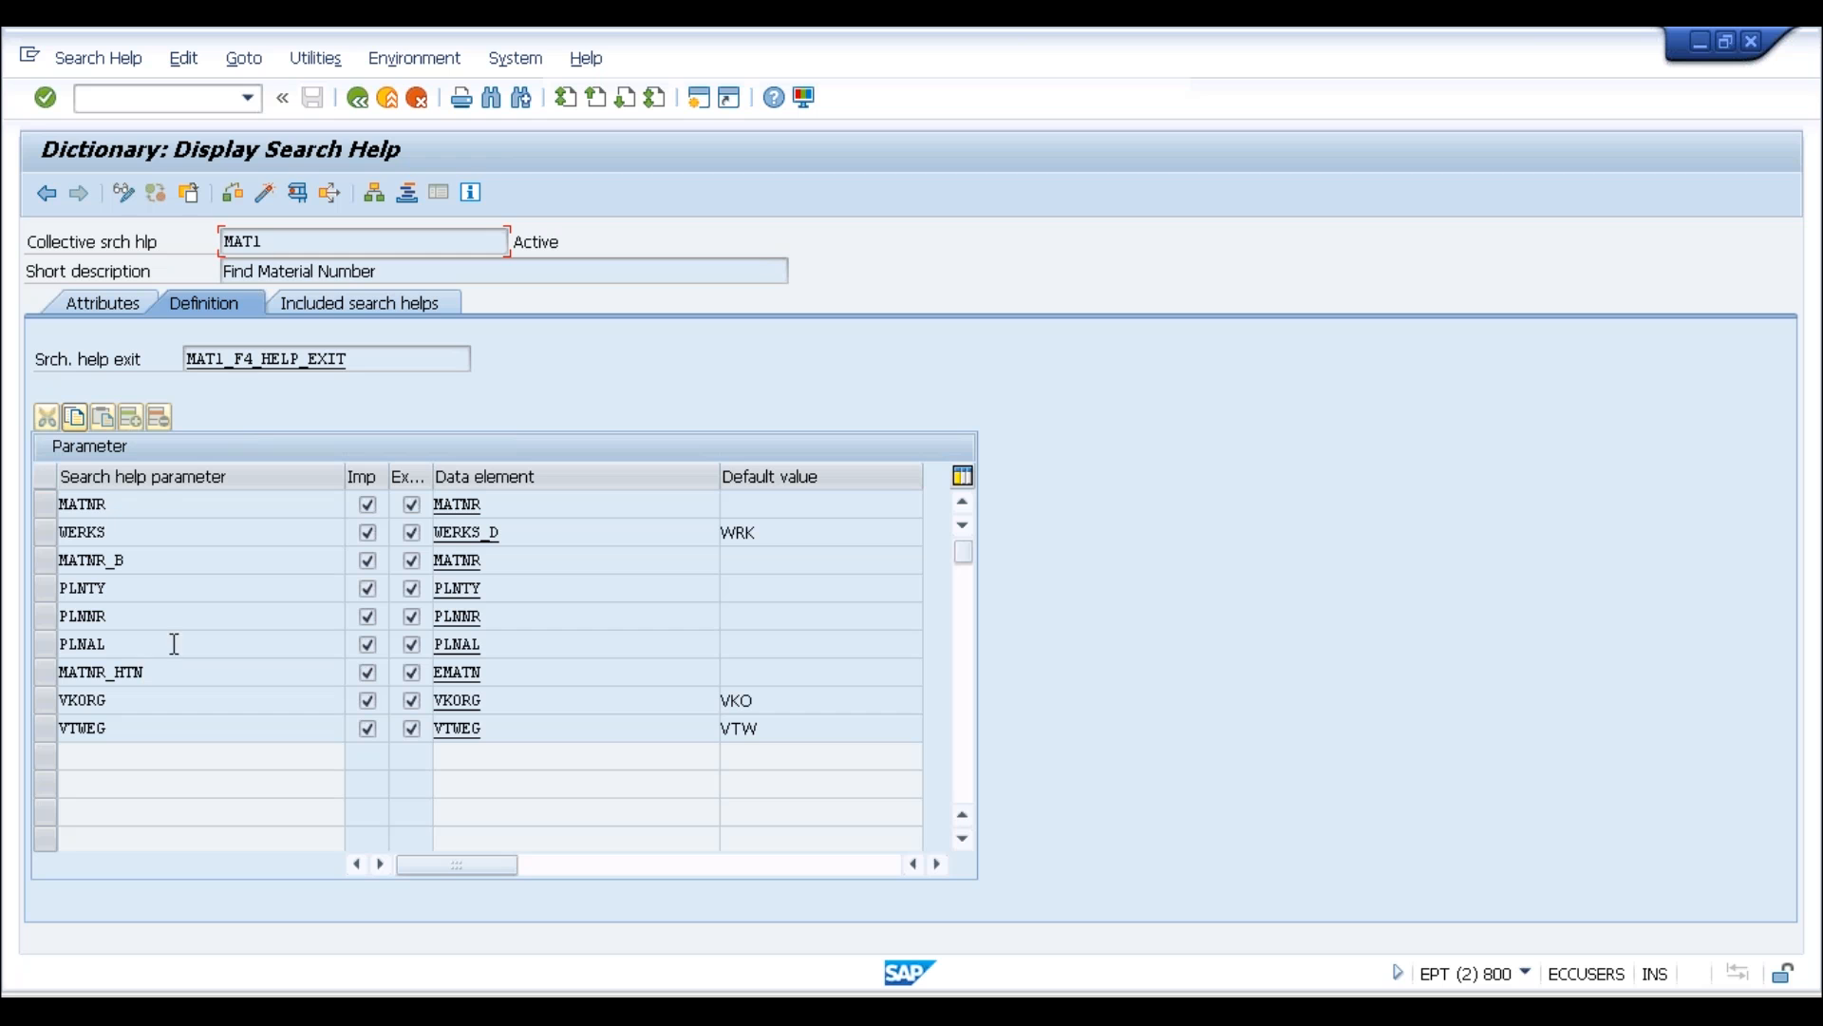
pyautogui.moveTo(289, 240); pyautogui.dragTo(154, 233)
pyautogui.click(353, 304)
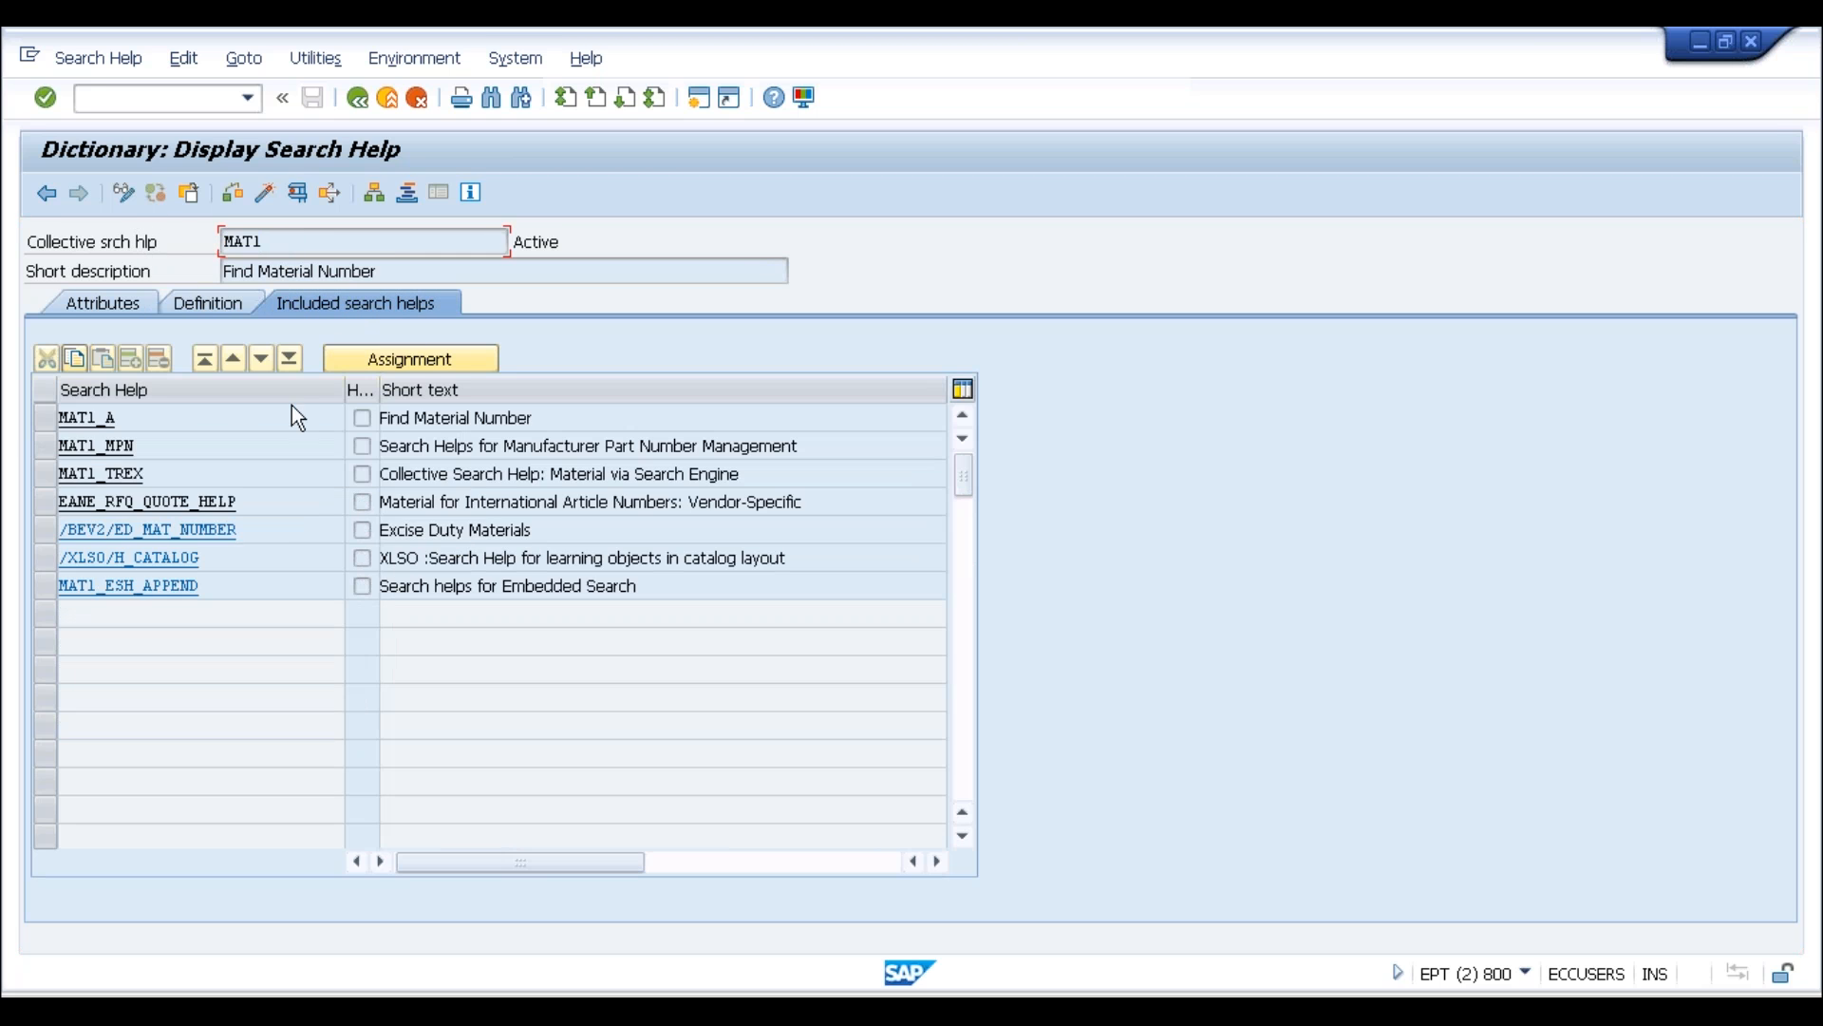
# Open the collective search help MAT1_A from MAT1 and display its included search helps
pyautogui.click(94, 417)
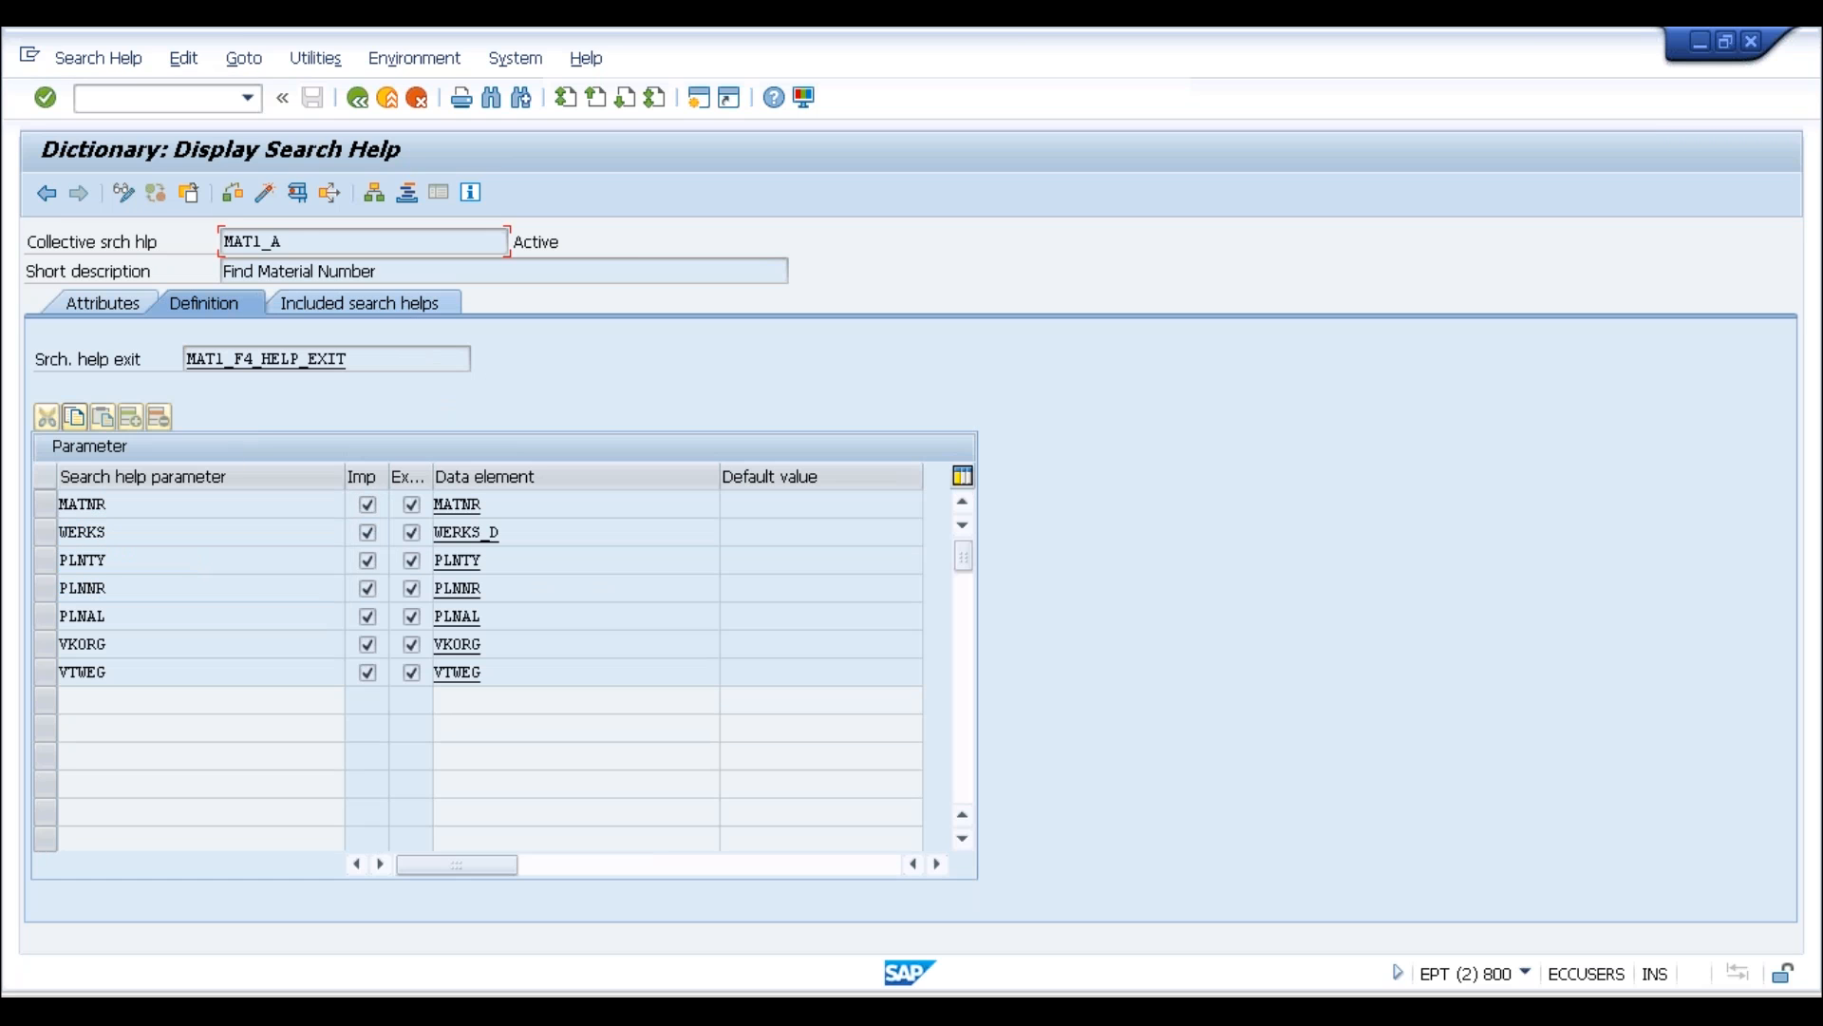
pyautogui.moveTo(293, 247); pyautogui.dragTo(129, 228)
pyautogui.click(384, 302)
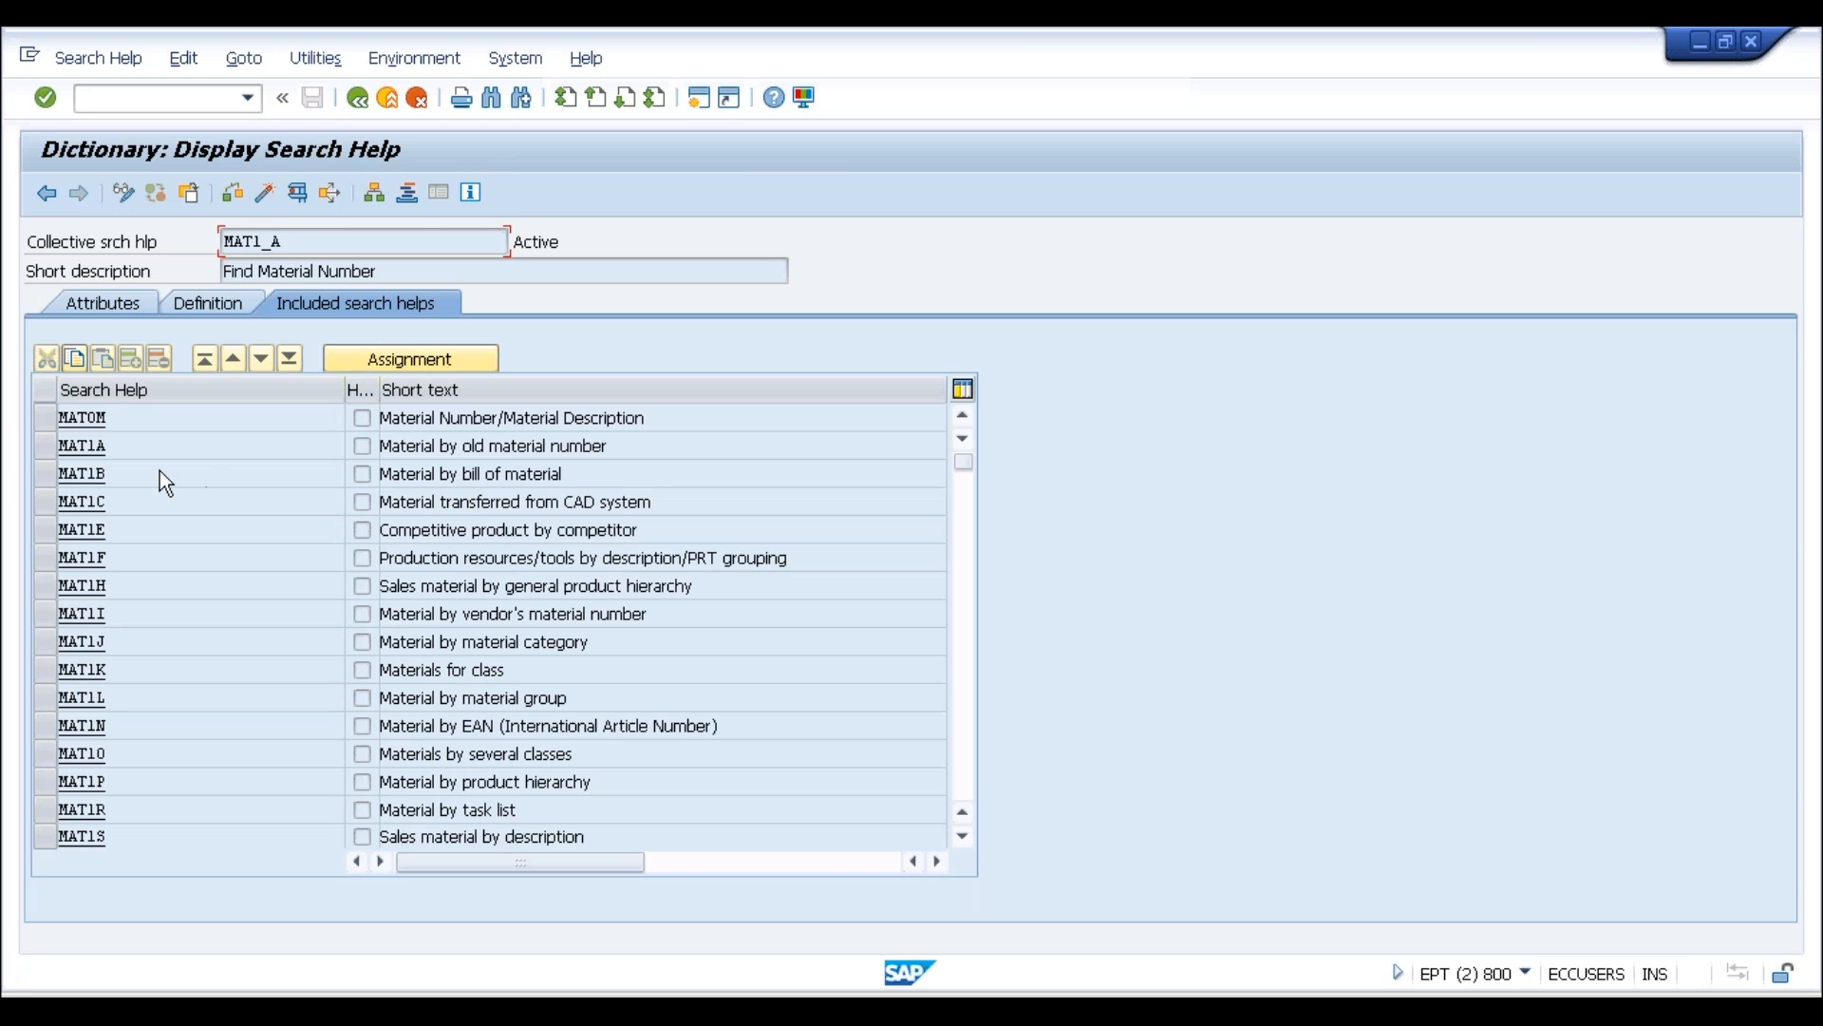
# Examine the search helps listed within MAT1_A, including MAT0M, MAT1A, MAT1E, MAT1H, MAT1I, MAT1K and MAT1O
pyautogui.moveTo(108, 418); pyautogui.dragTo(40, 422)
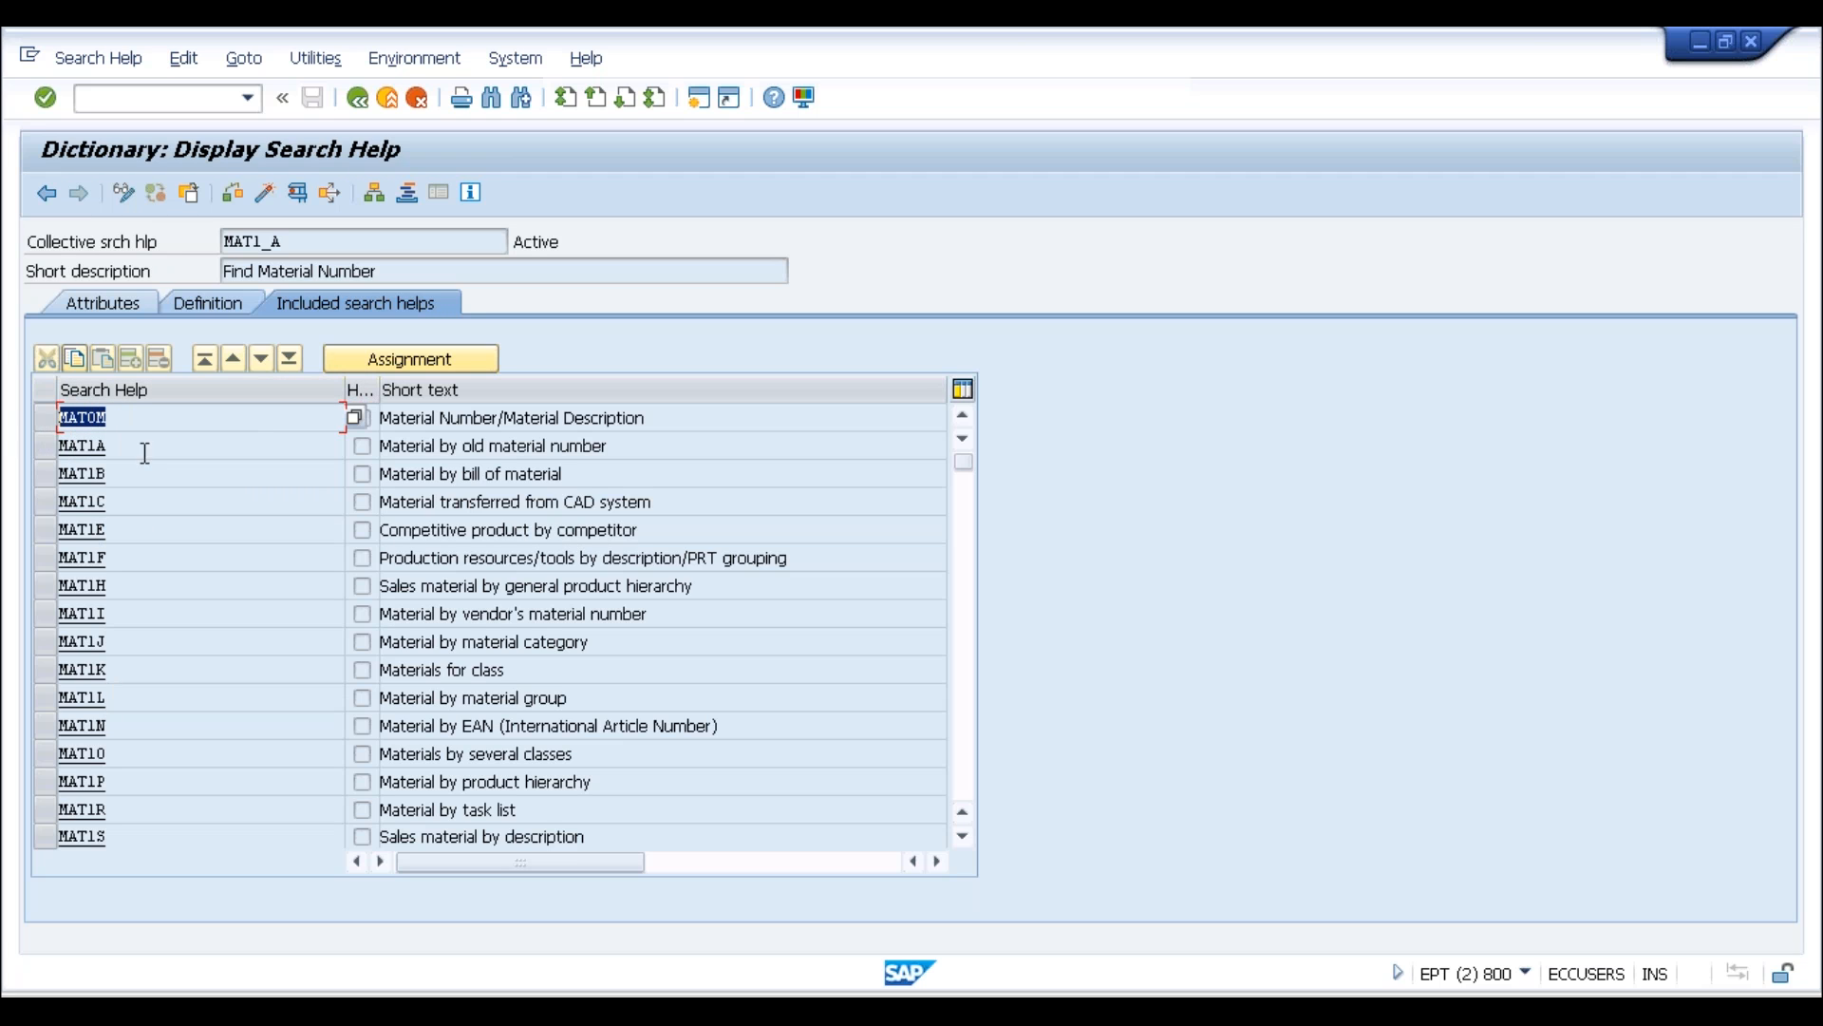
pyautogui.click(115, 447)
pyautogui.click(115, 530)
pyautogui.click(116, 586)
pyautogui.click(119, 614)
pyautogui.click(123, 670)
pyautogui.click(126, 753)
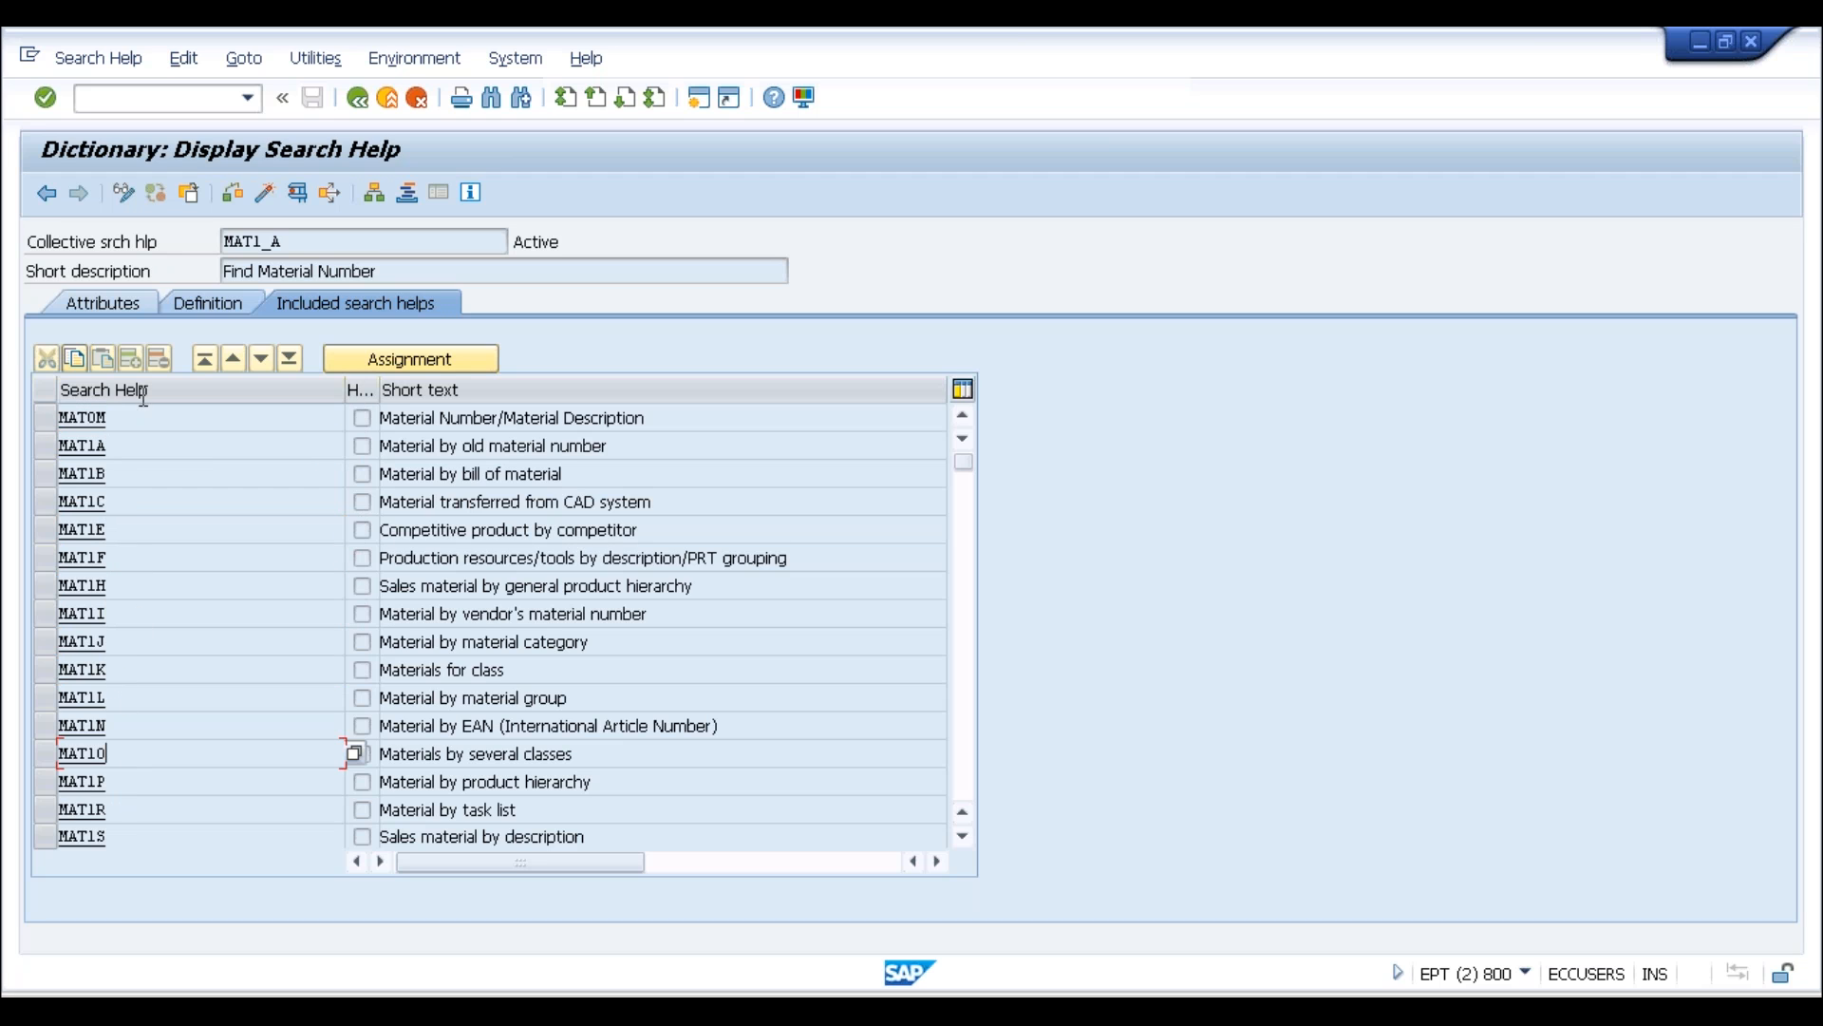
# Open the search help MAT0M from MAT1_A and check its search help type
pyautogui.moveTo(284, 243); pyautogui.dragTo(126, 236)
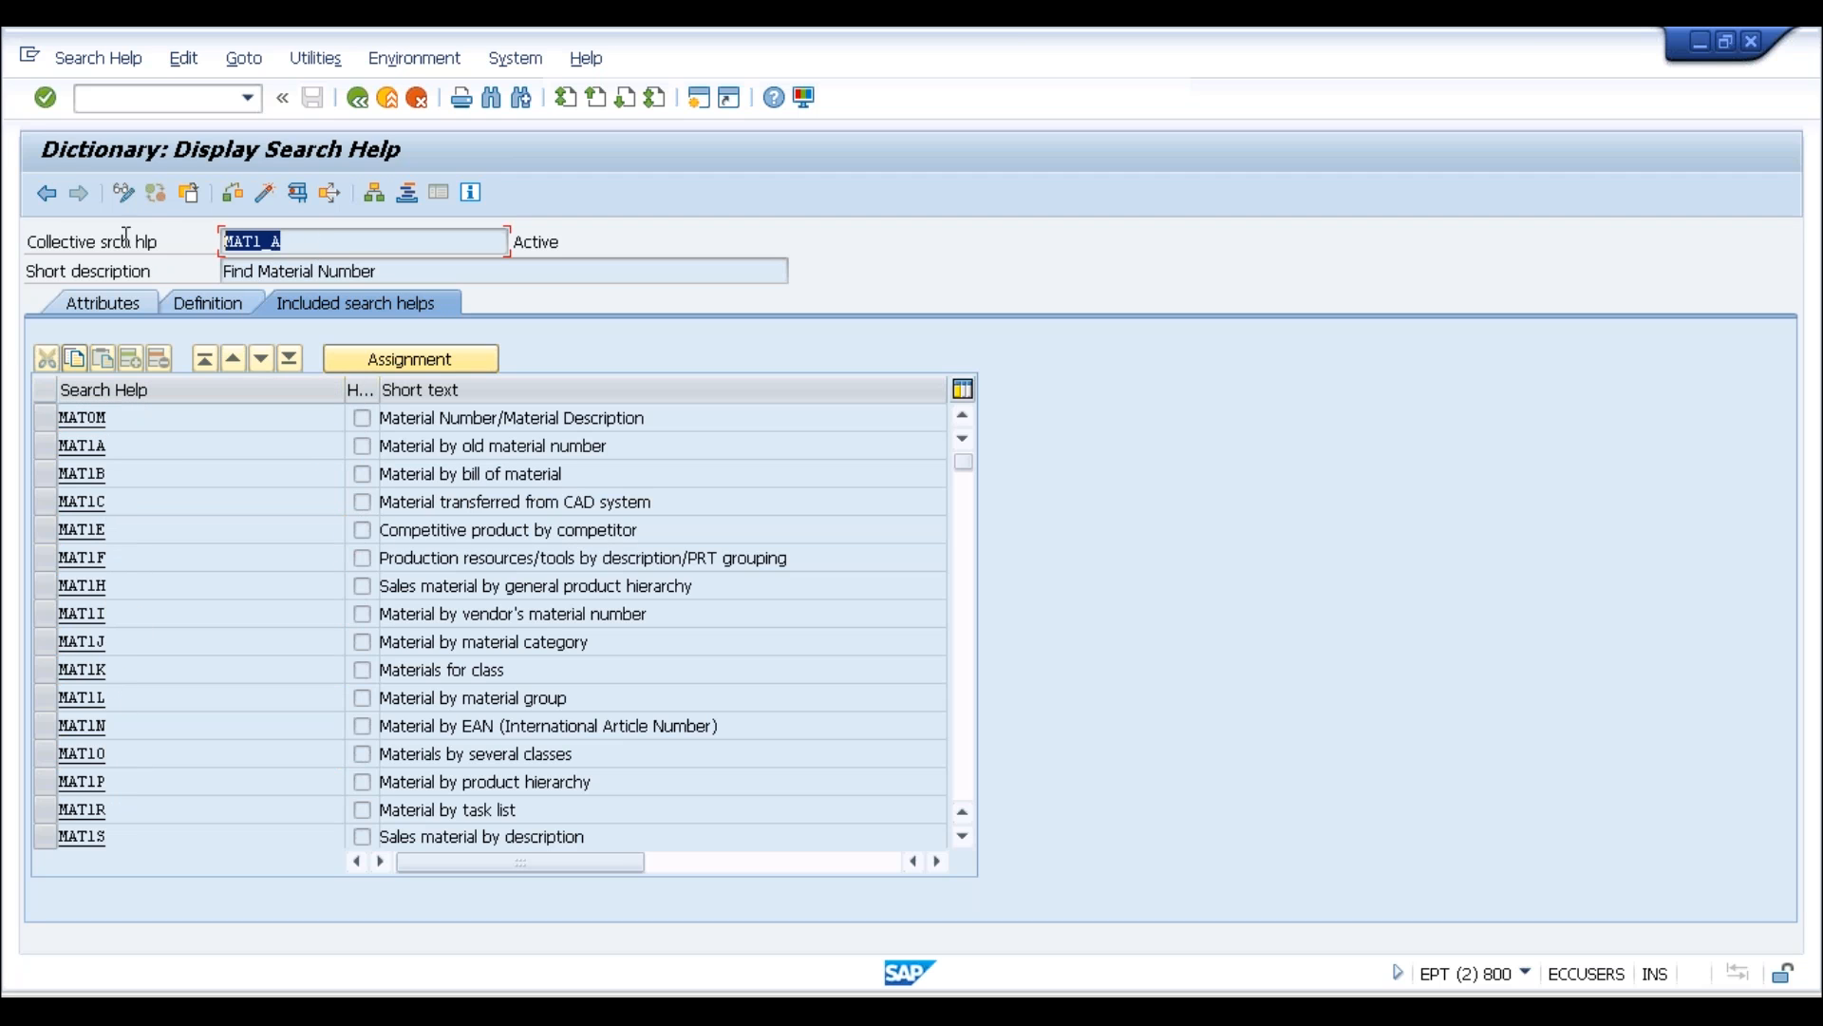
pyautogui.doubleClick(82, 425)
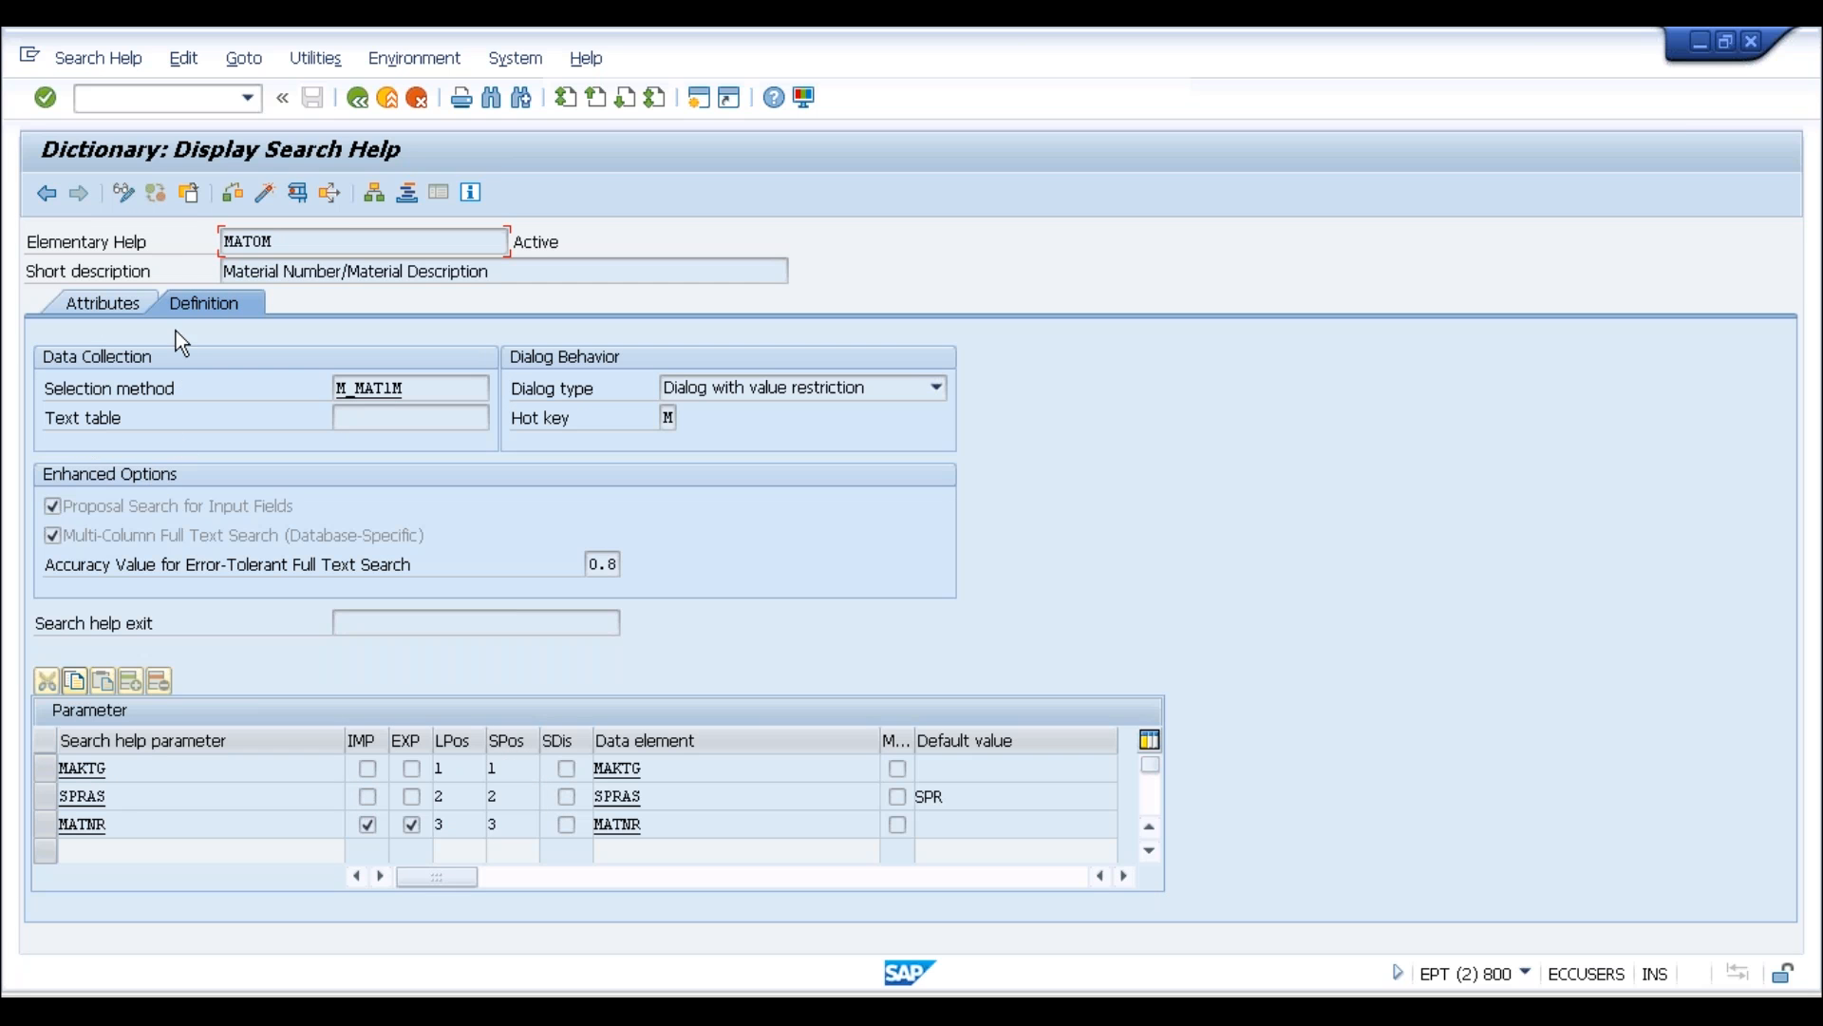
pyautogui.click(137, 242)
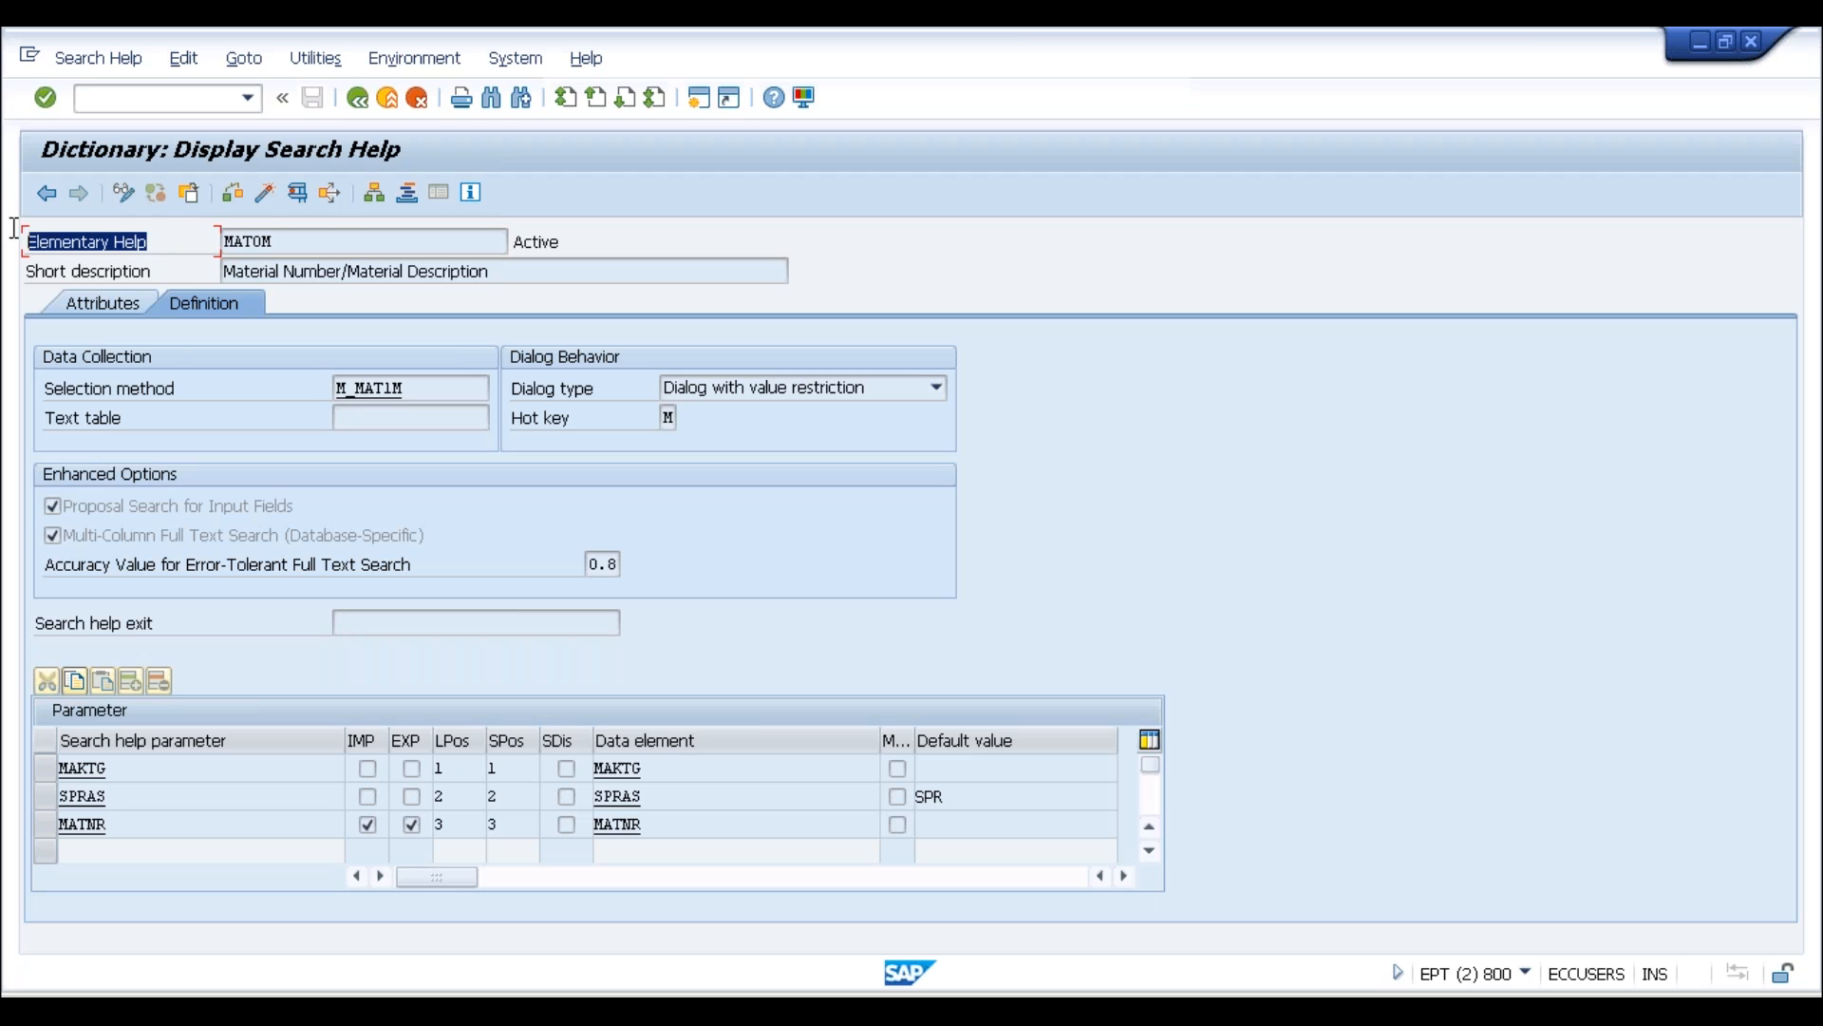
# Test the elementary search help MAT0M on MATNR with no value restrictions, and close the hit list and test dialog
pyautogui.moveTo(160, 237); pyautogui.dragTo(14, 247)
pyautogui.moveTo(171, 241); pyautogui.dragTo(14, 249)
pyautogui.moveTo(167, 240); pyautogui.dragTo(14, 243)
pyautogui.moveTo(138, 244); pyautogui.dragTo(10, 256)
pyautogui.click(288, 248)
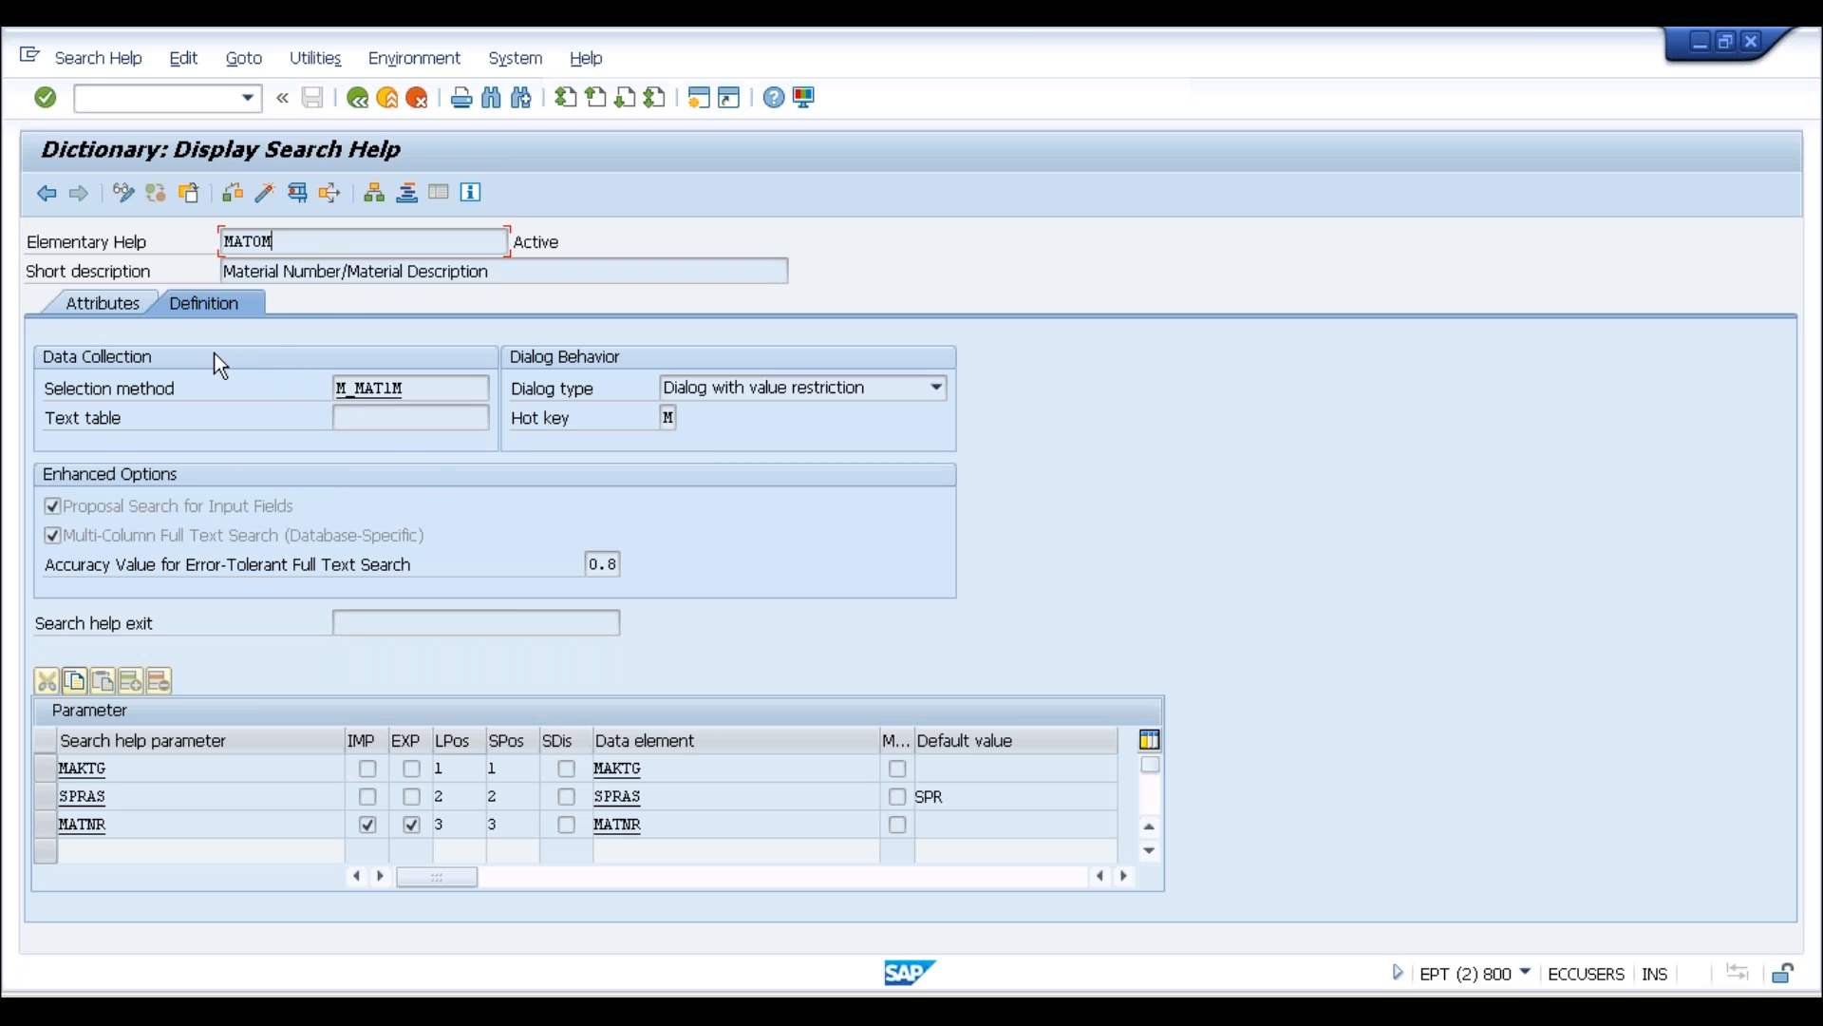
pyautogui.click(297, 193)
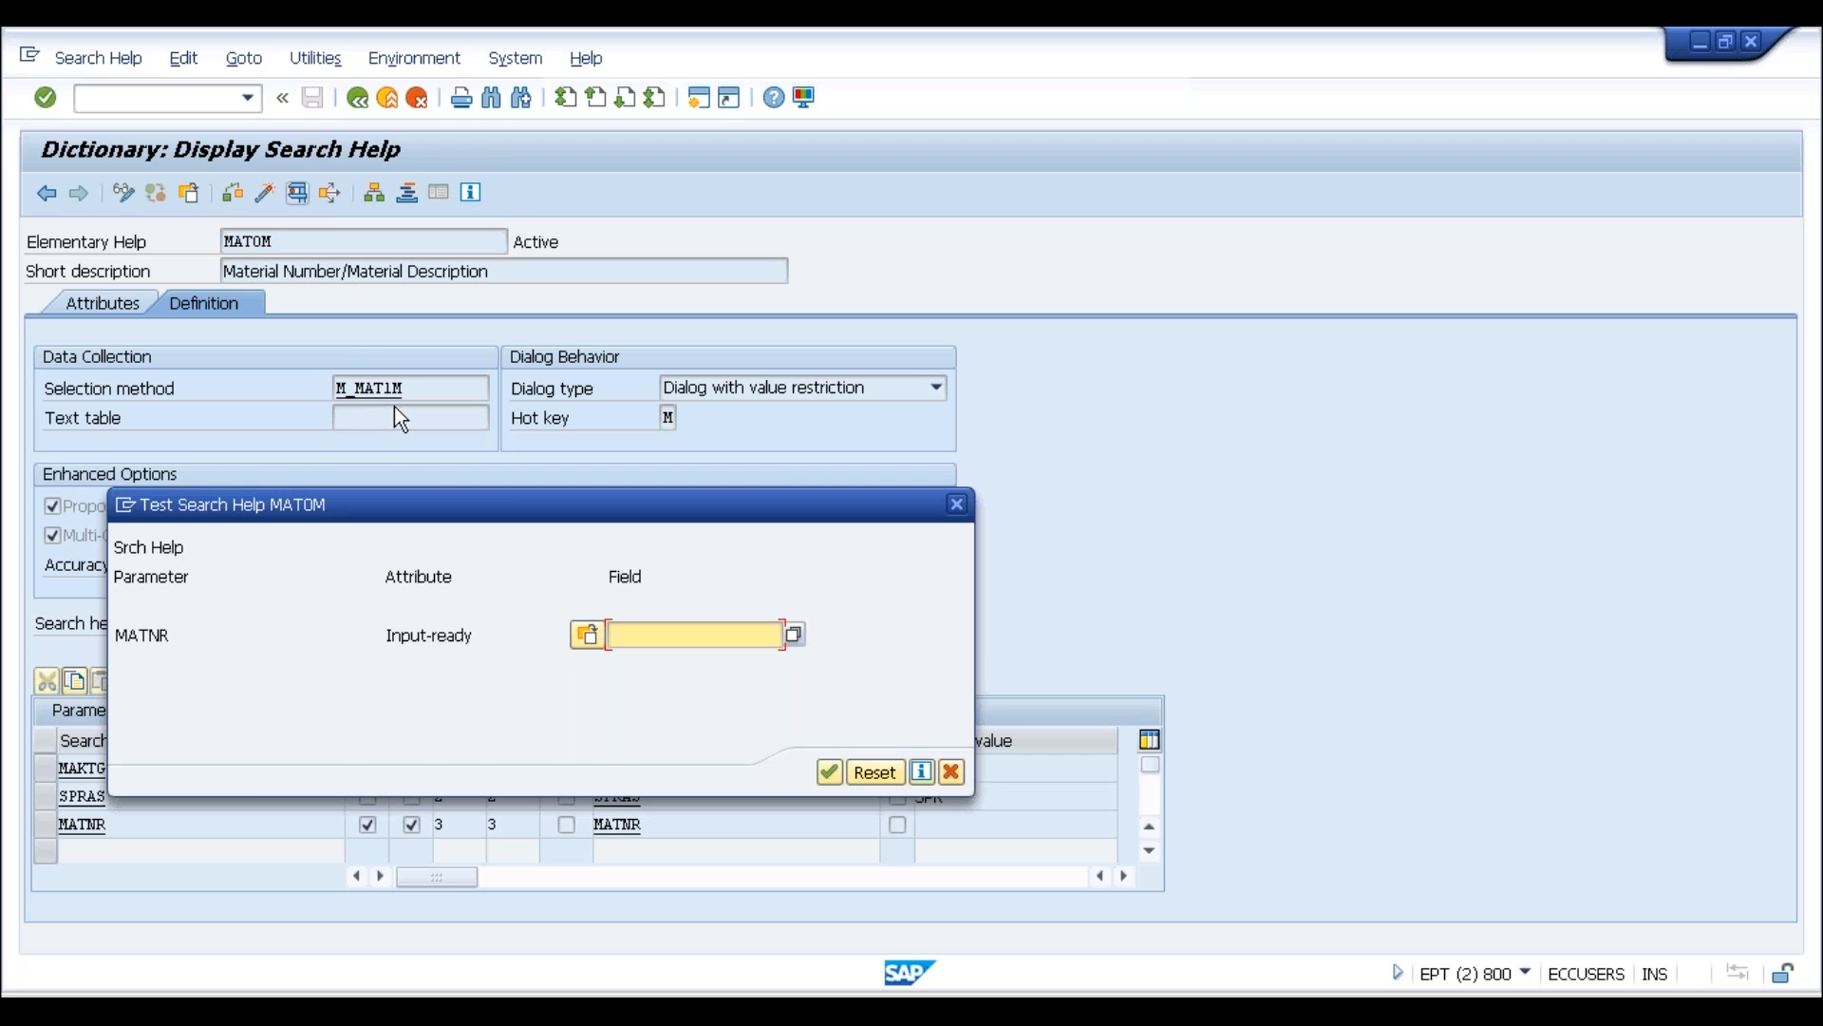
pyautogui.click(793, 635)
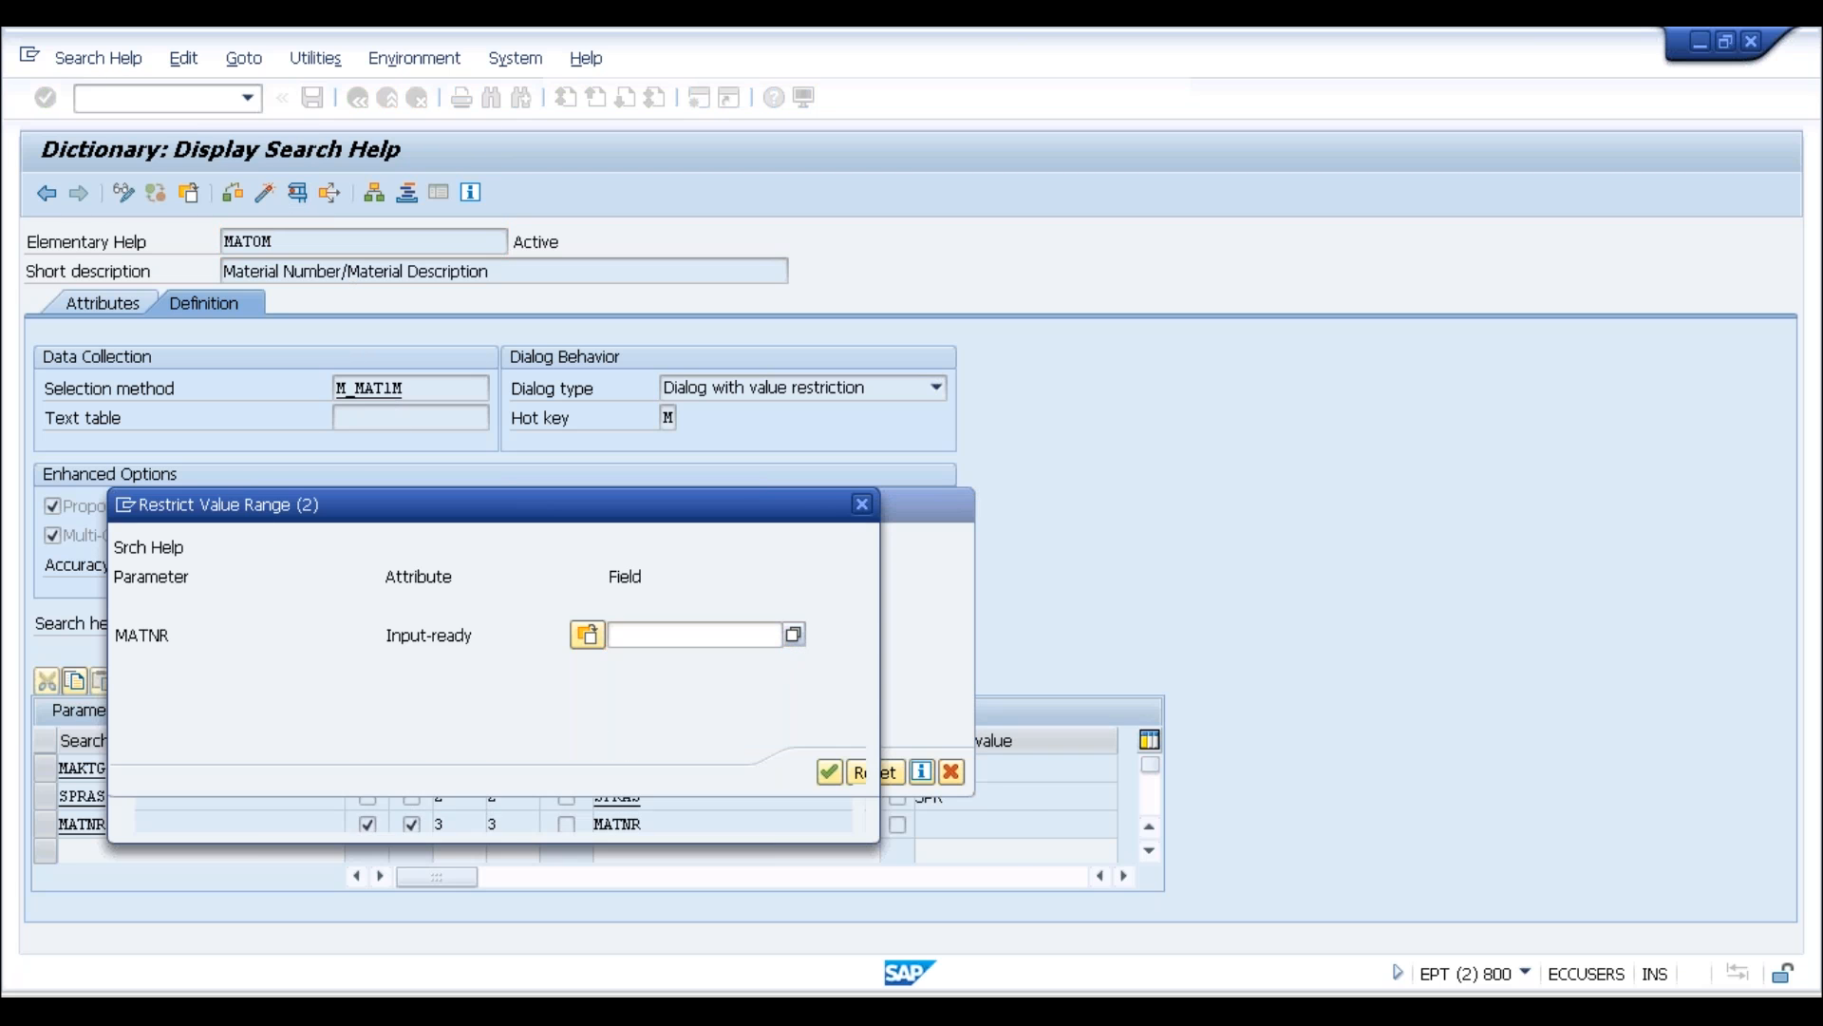
pyautogui.click(772, 803)
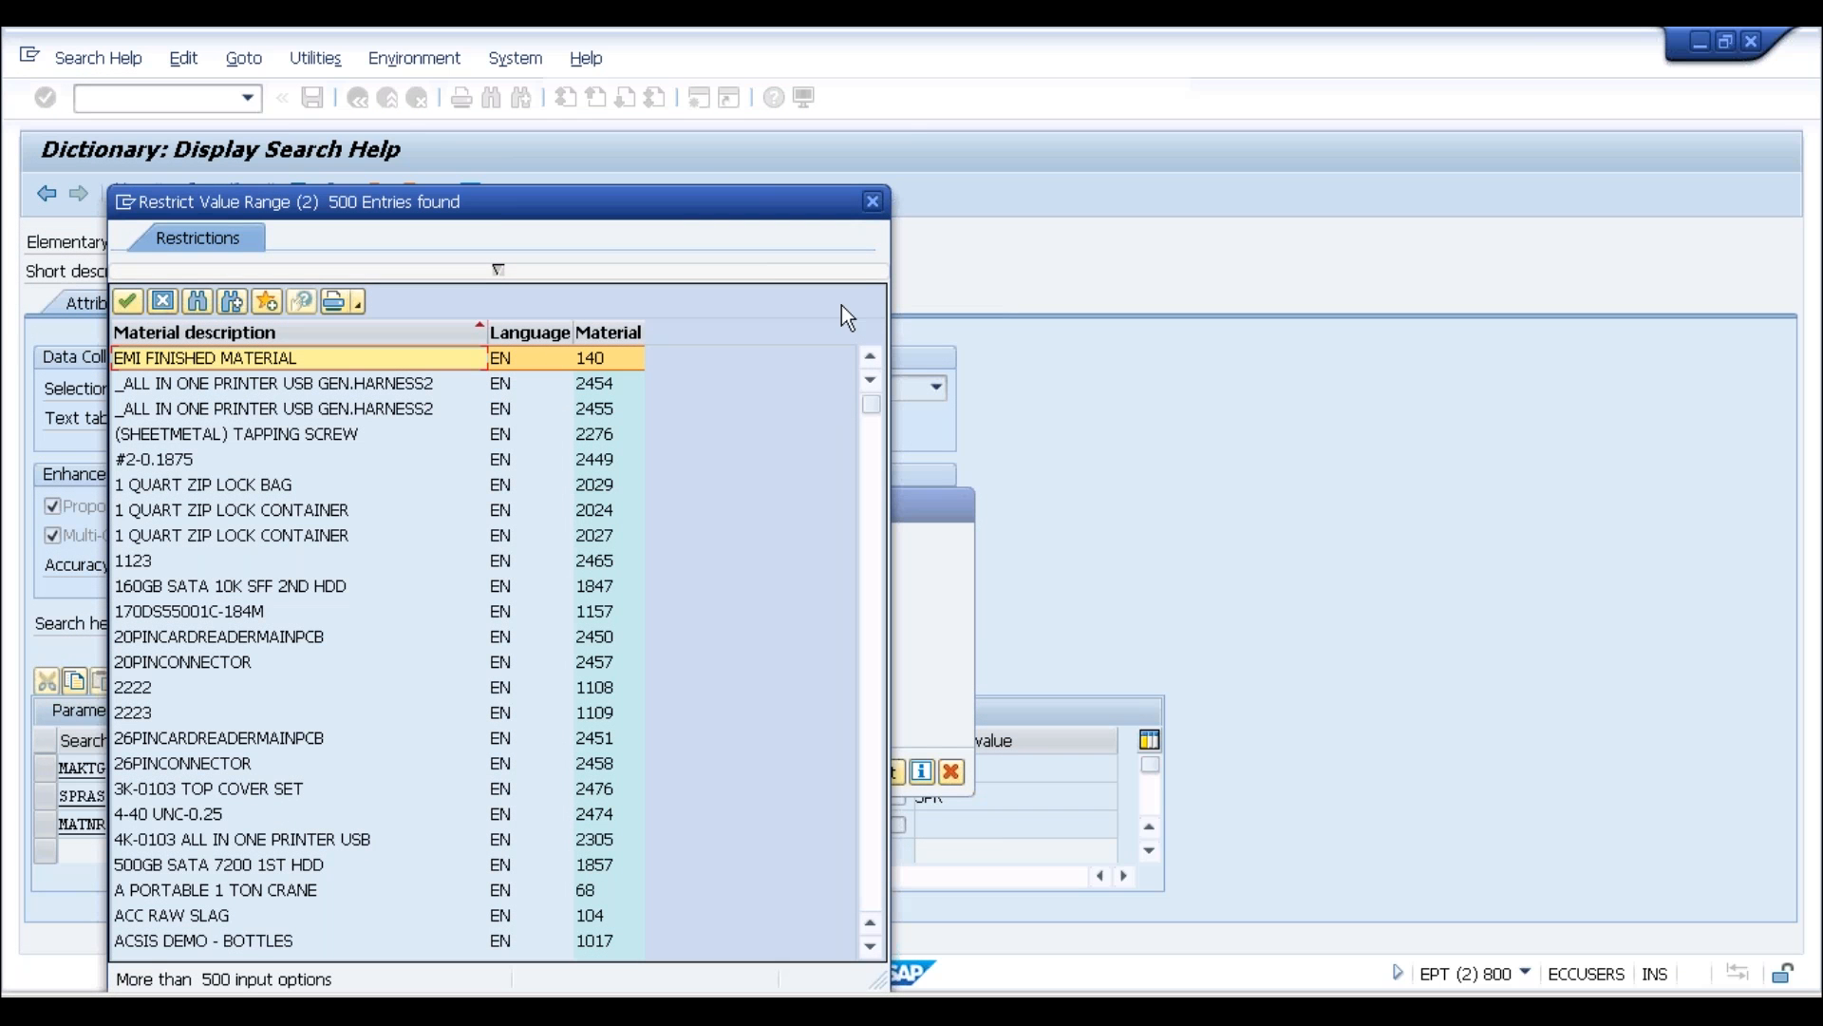
pyautogui.click(873, 203)
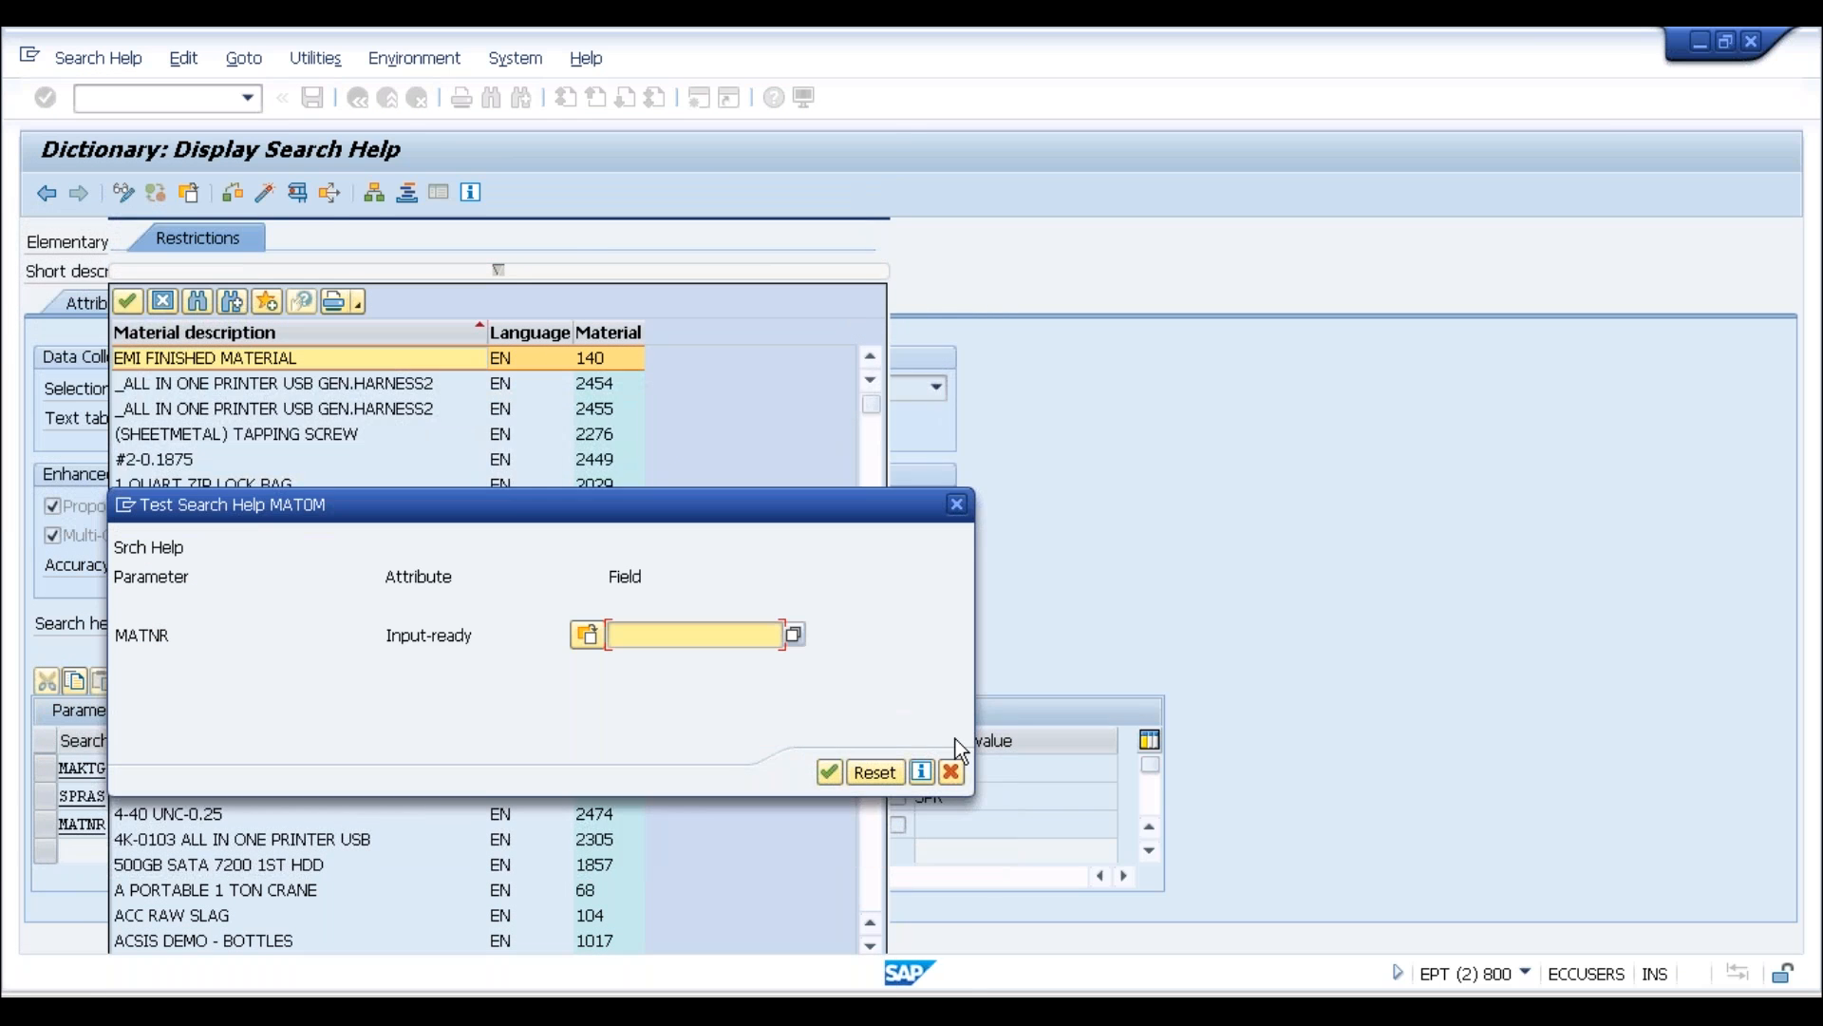
pyautogui.click(953, 773)
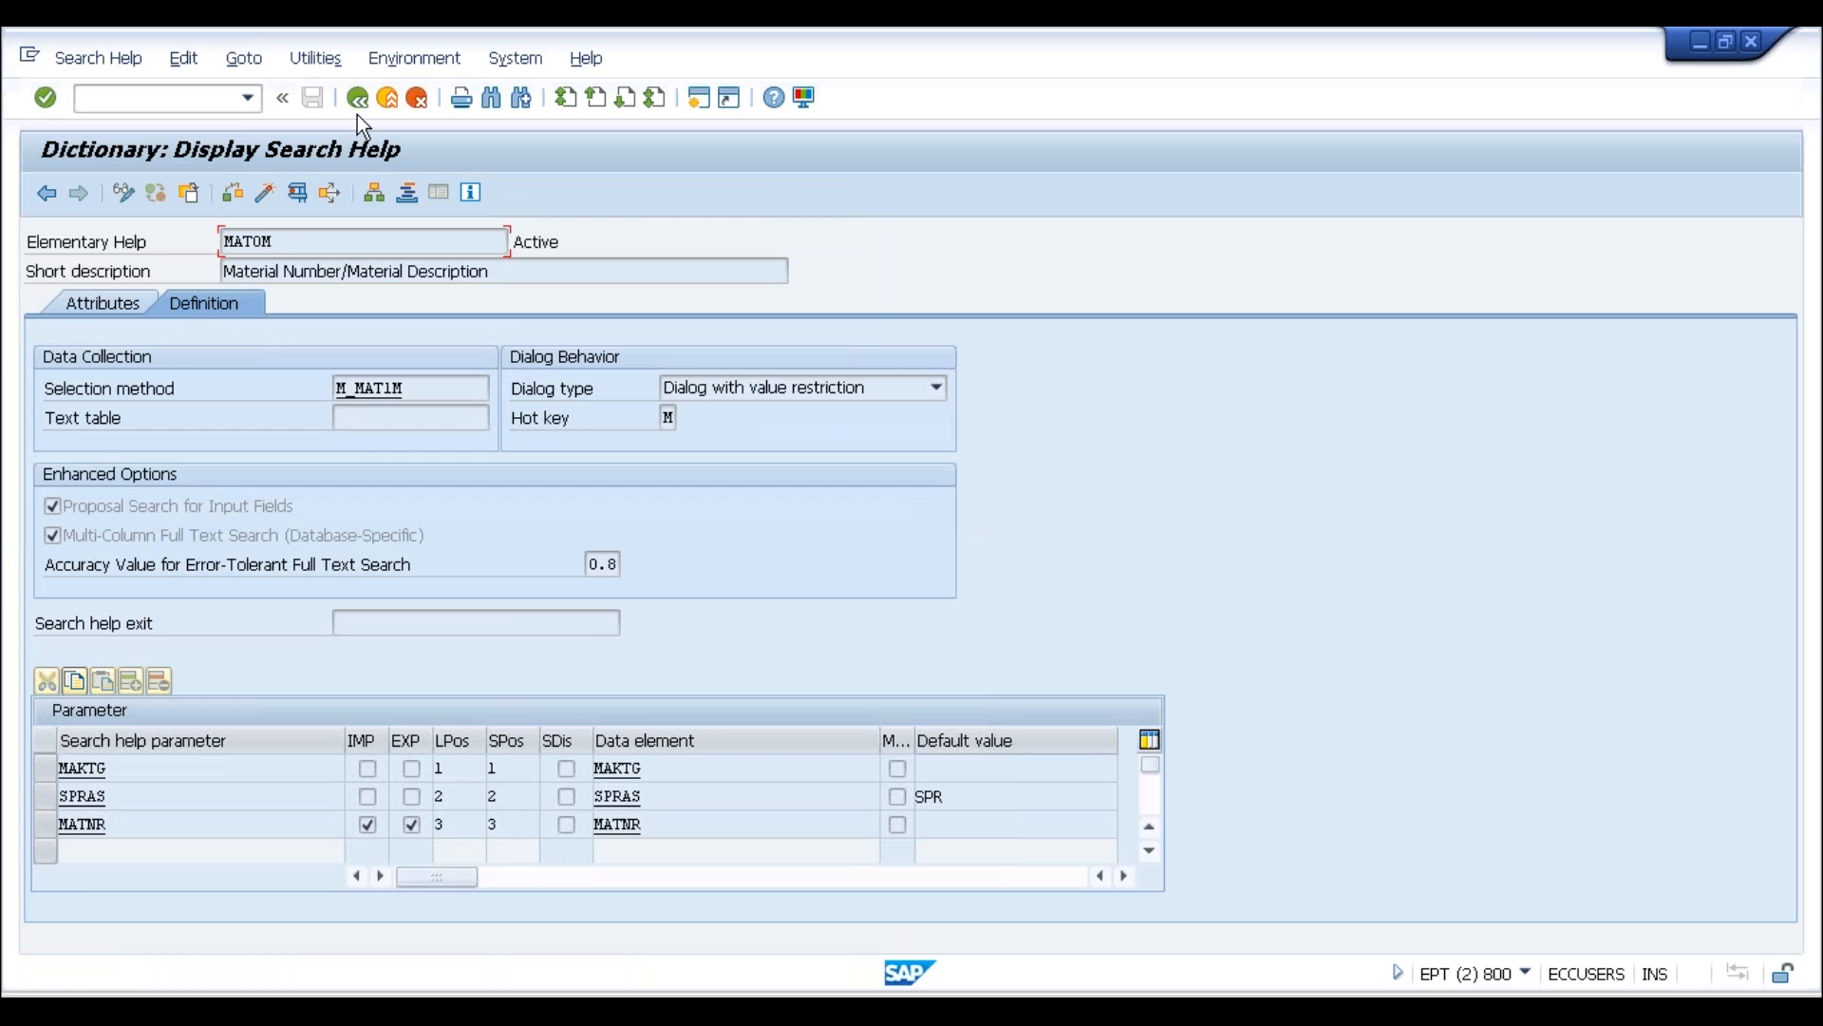
# Return from MAT0M through MAT1_A, MAT1 and S_MAT1 to the data element MATNR
pyautogui.click(357, 99)
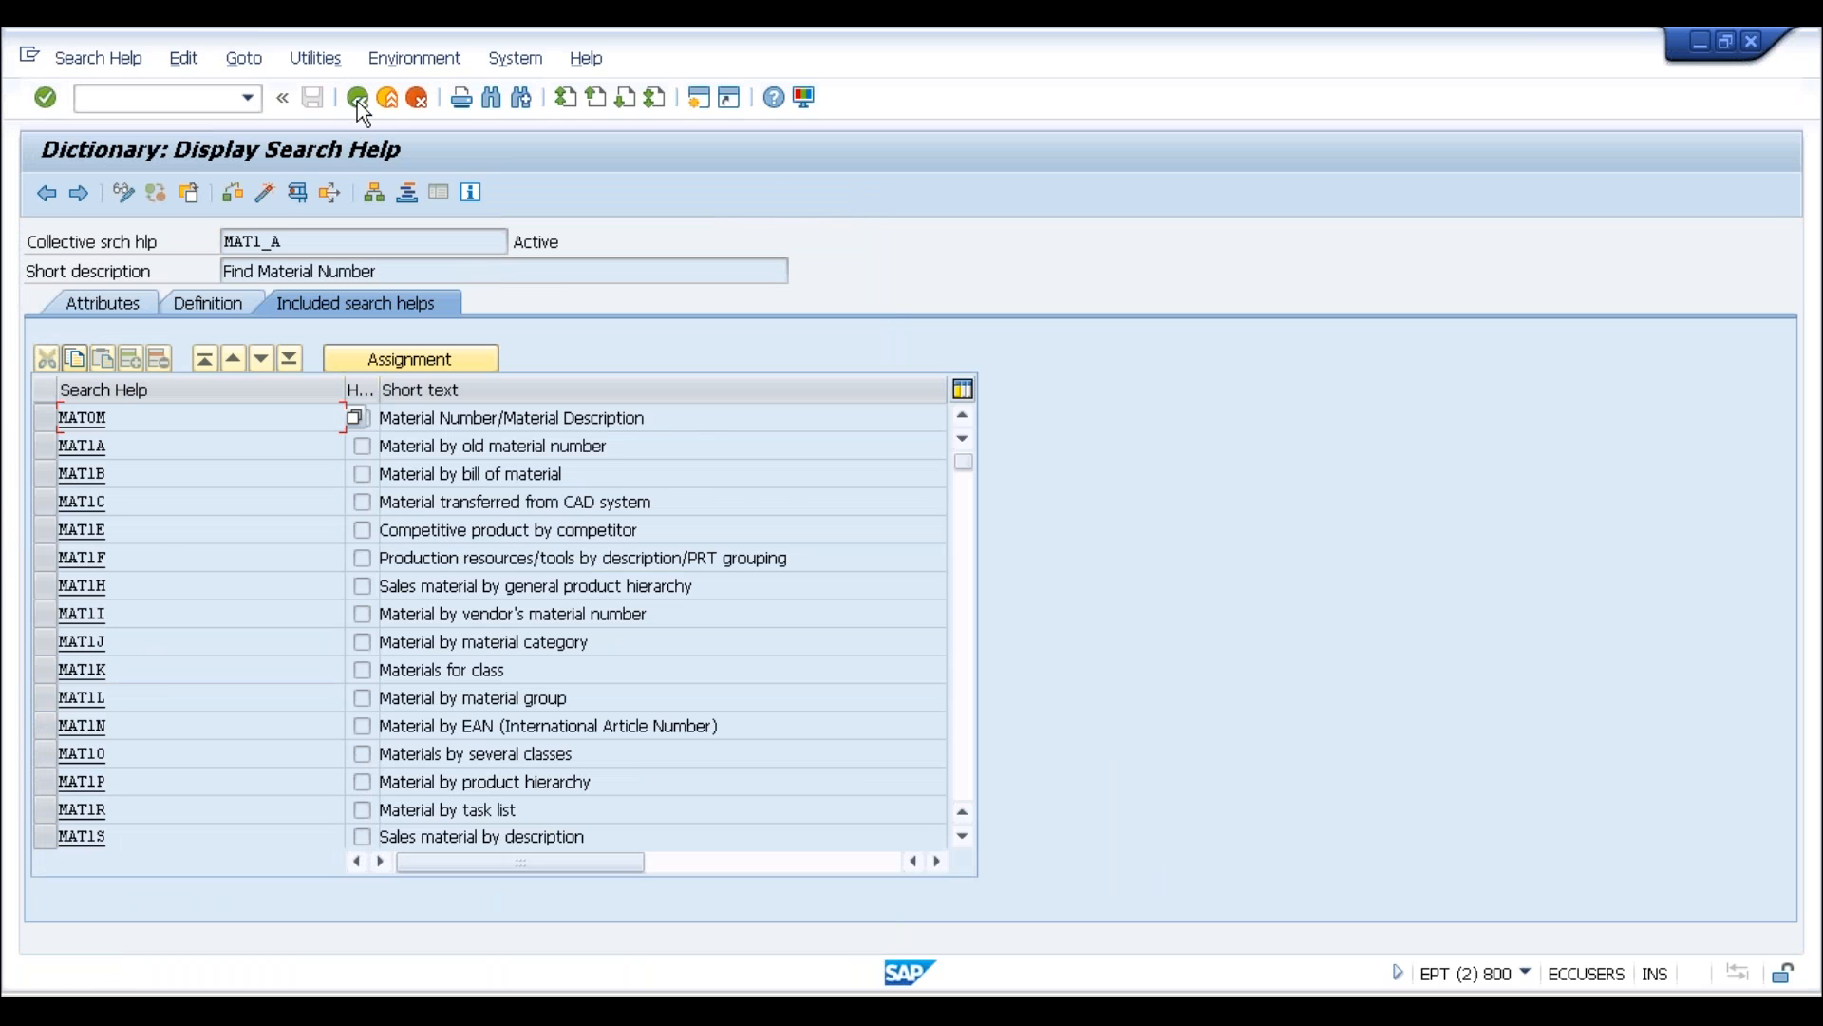
pyautogui.click(356, 104)
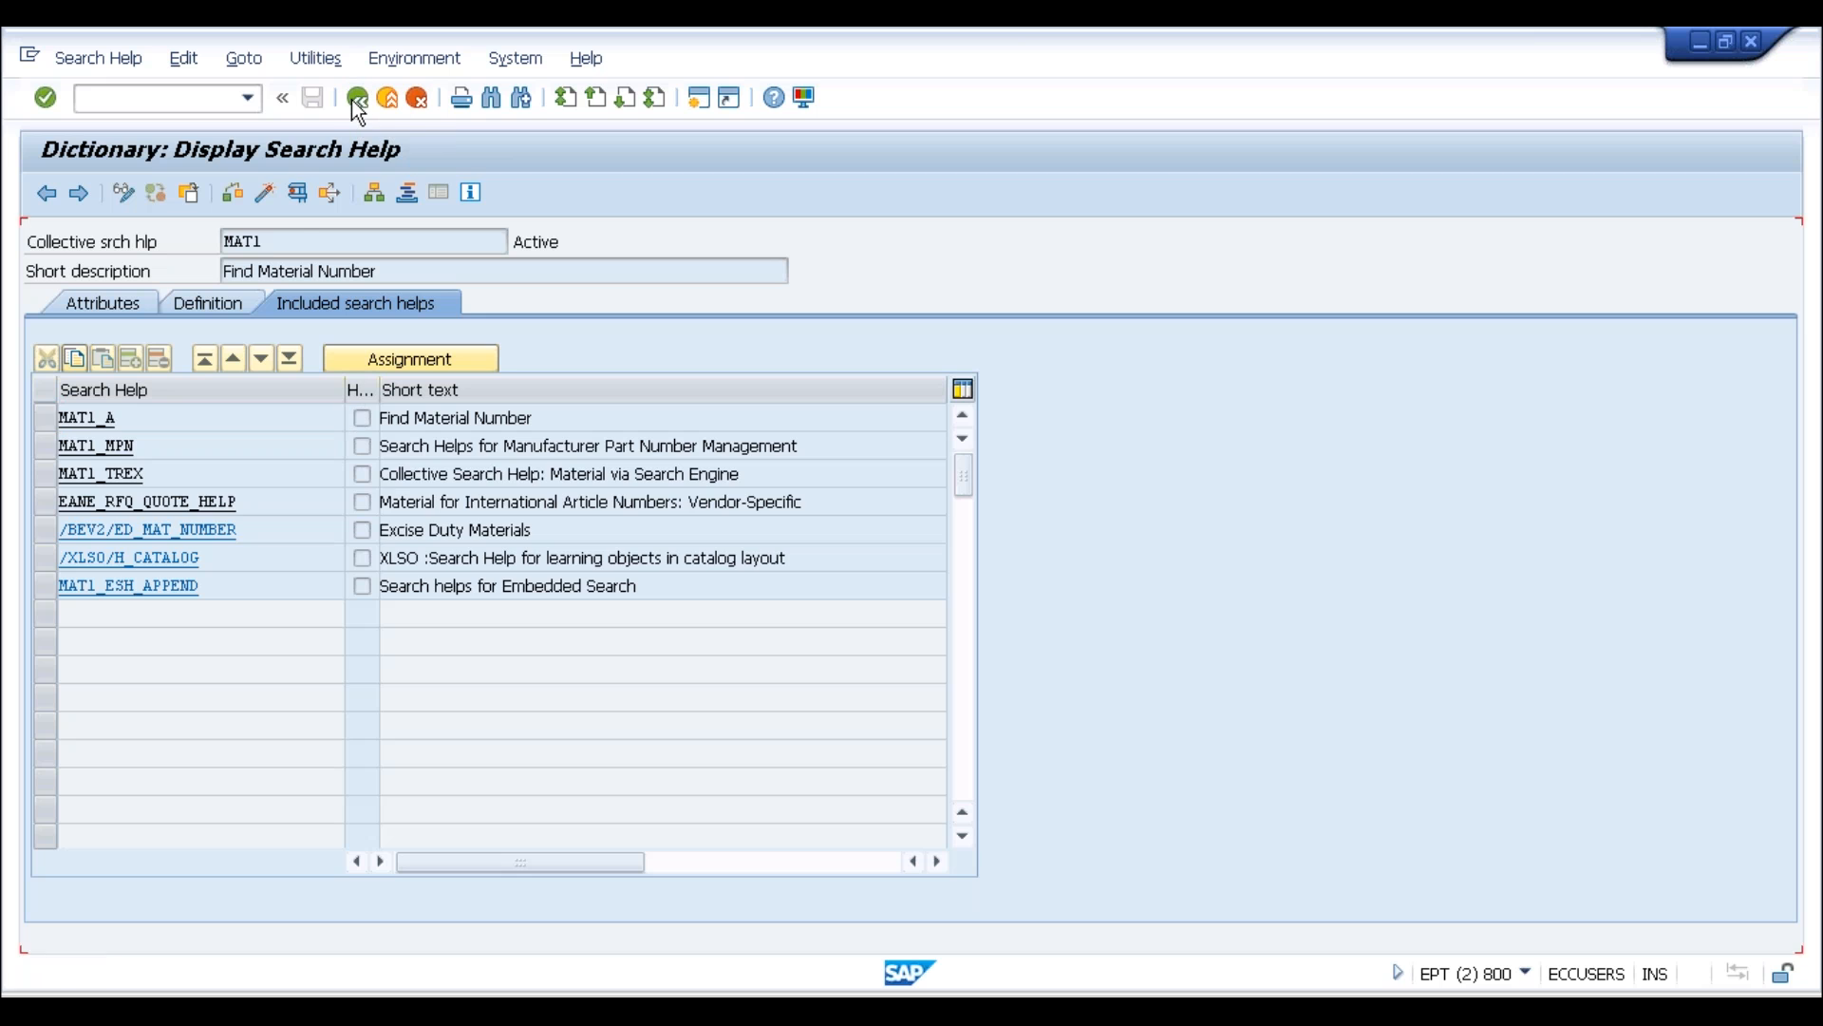
pyautogui.click(353, 98)
pyautogui.click(358, 101)
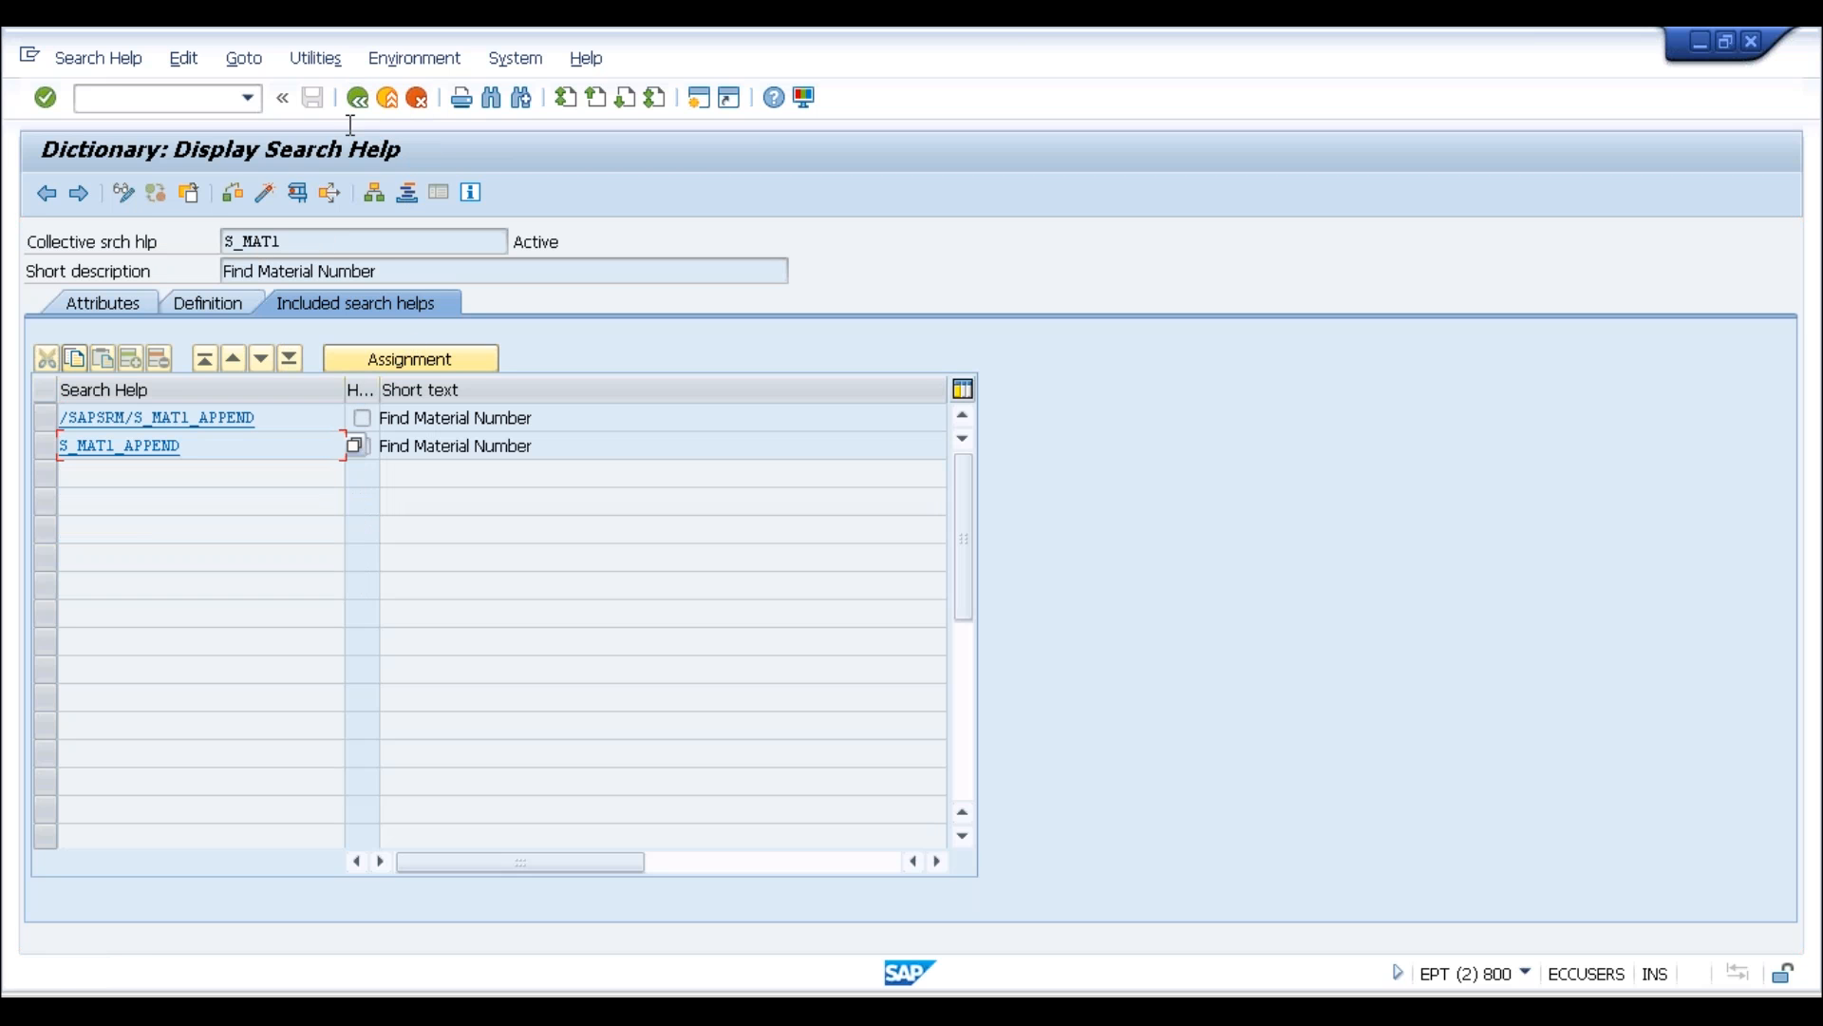
pyautogui.click(359, 100)
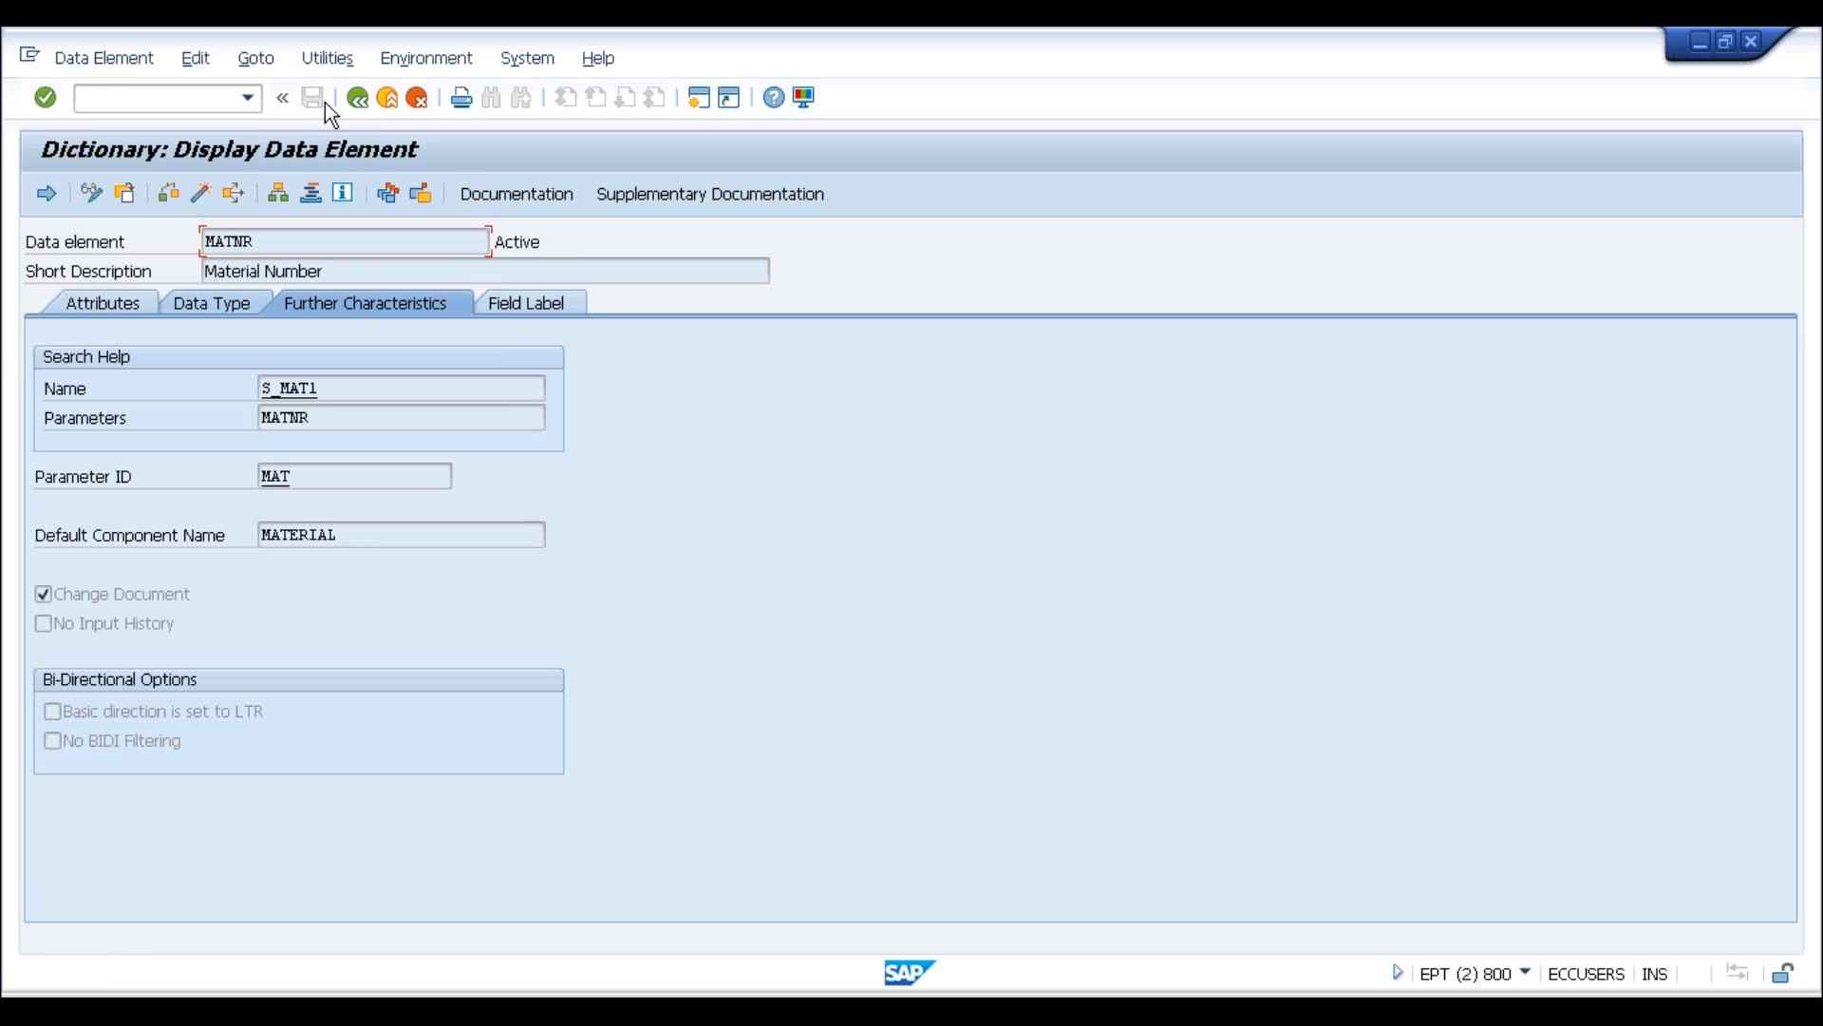
# Create an elementary search help named ZMB28_ESH from the ABAP Dictionary initial screen (SE11)
pyautogui.click(90, 105)
pyautogui.write('/nse11')
pyautogui.press('Return')
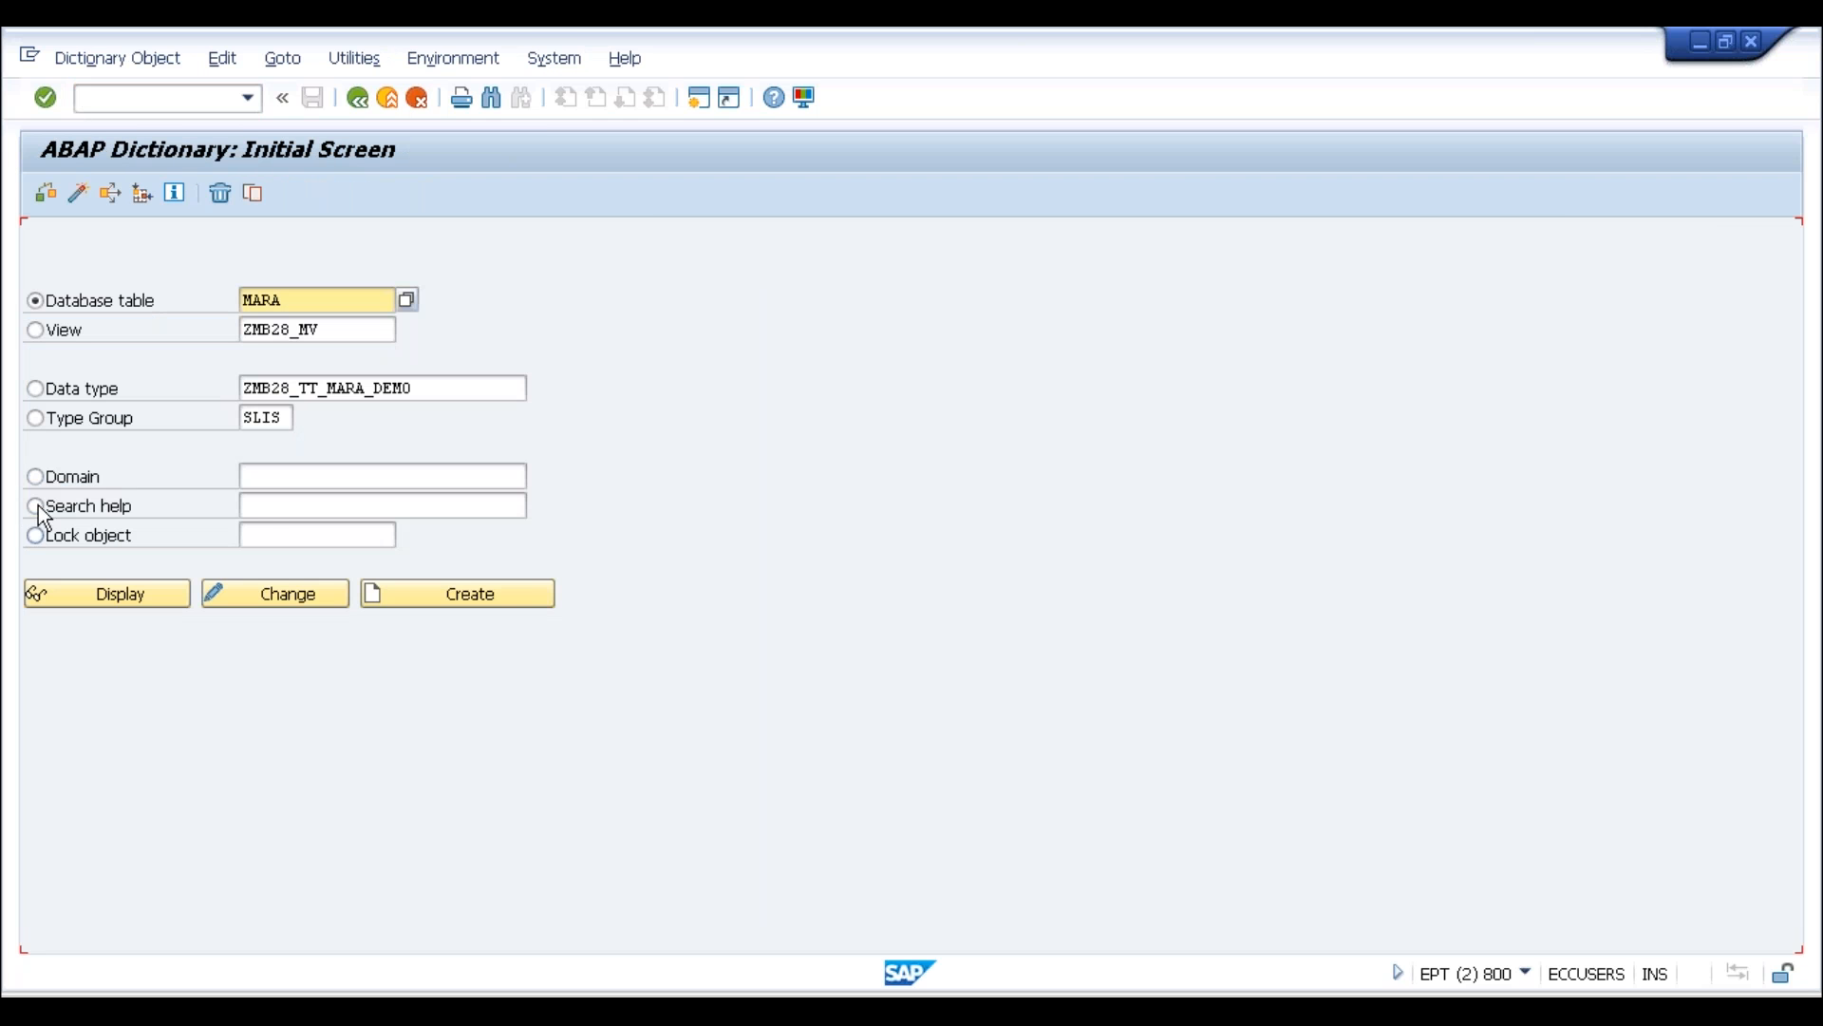
pyautogui.click(36, 505)
pyautogui.click(281, 506)
pyautogui.press('capslock')
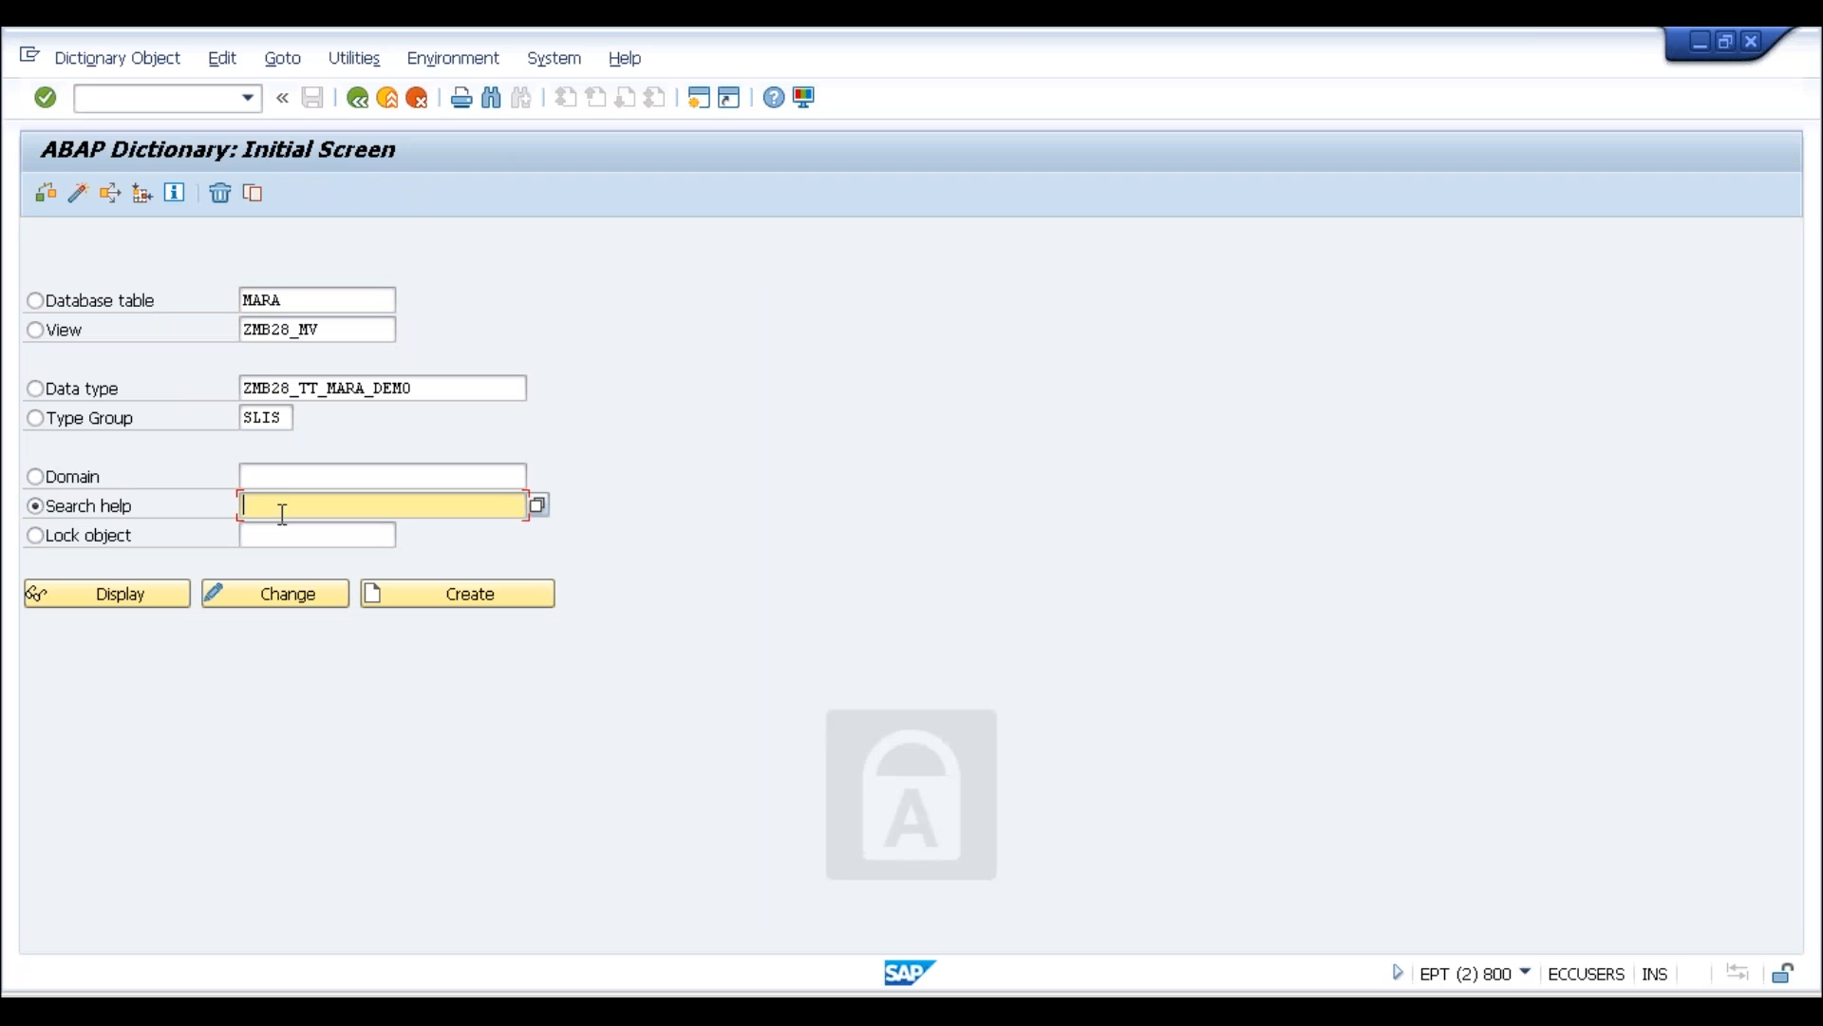
pyautogui.write('Z')
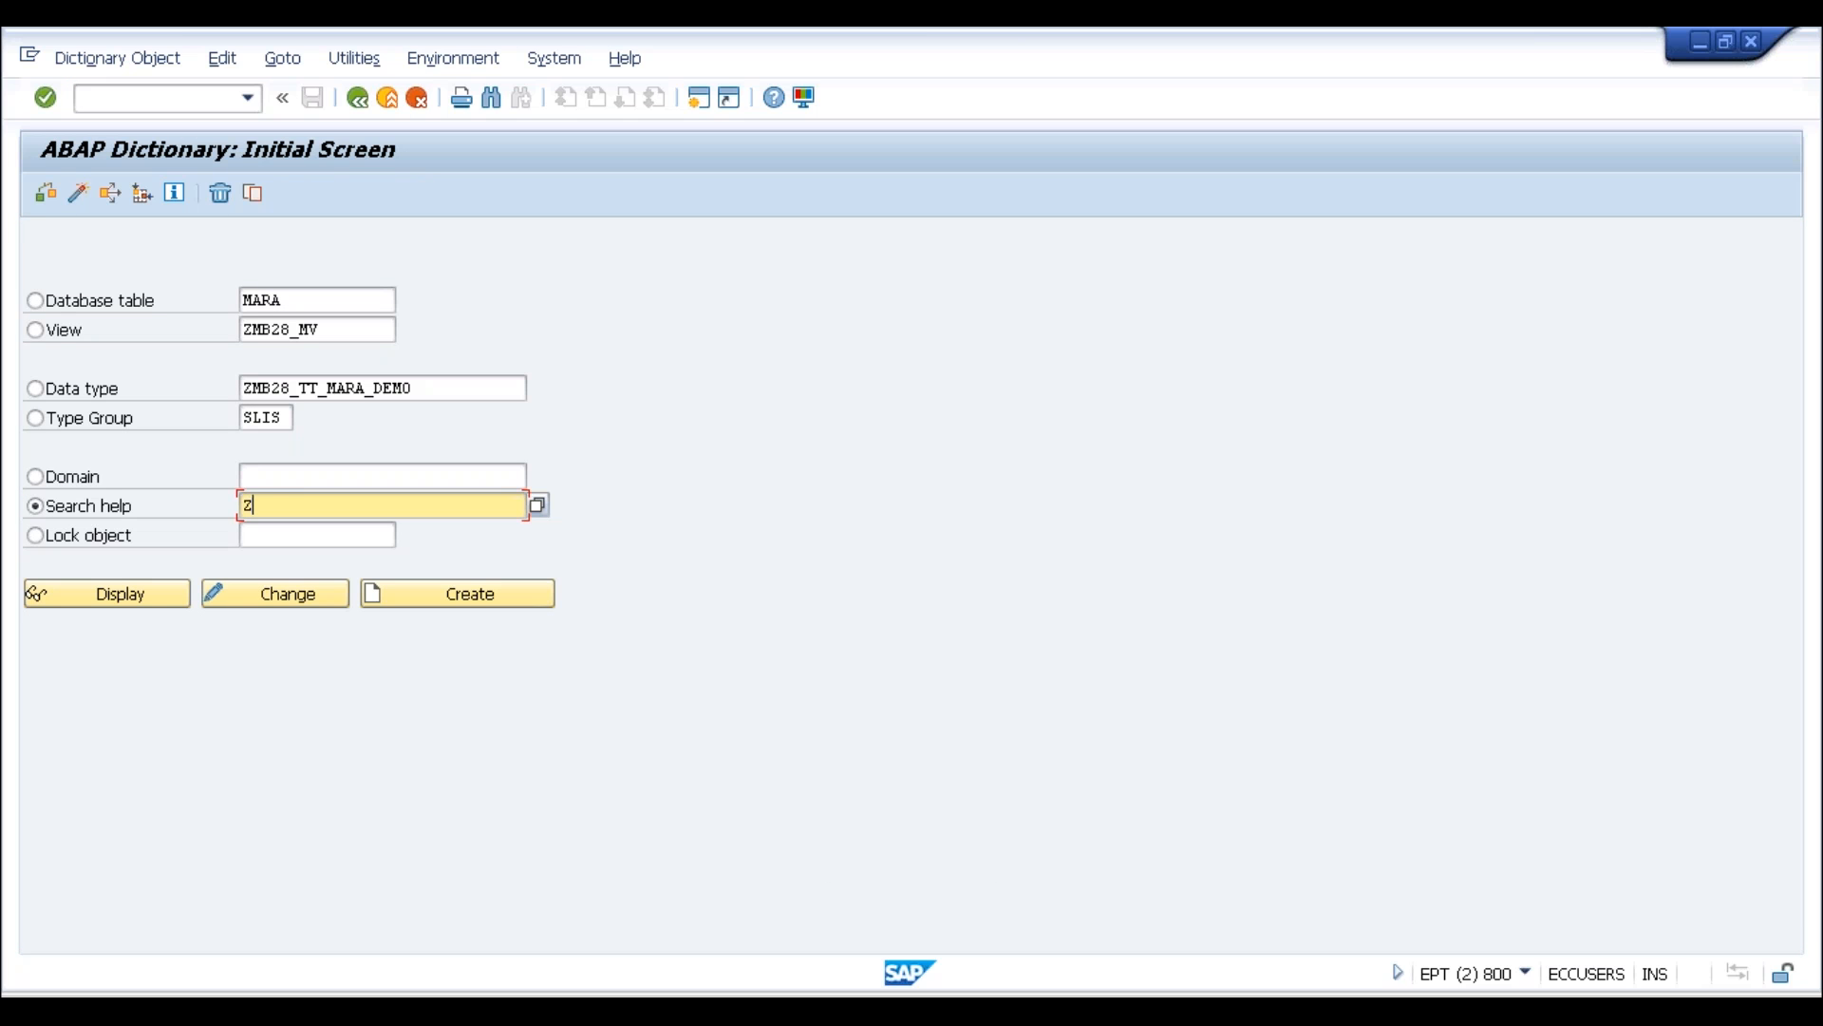
pyautogui.write('MB28_ESH')
pyautogui.click(424, 593)
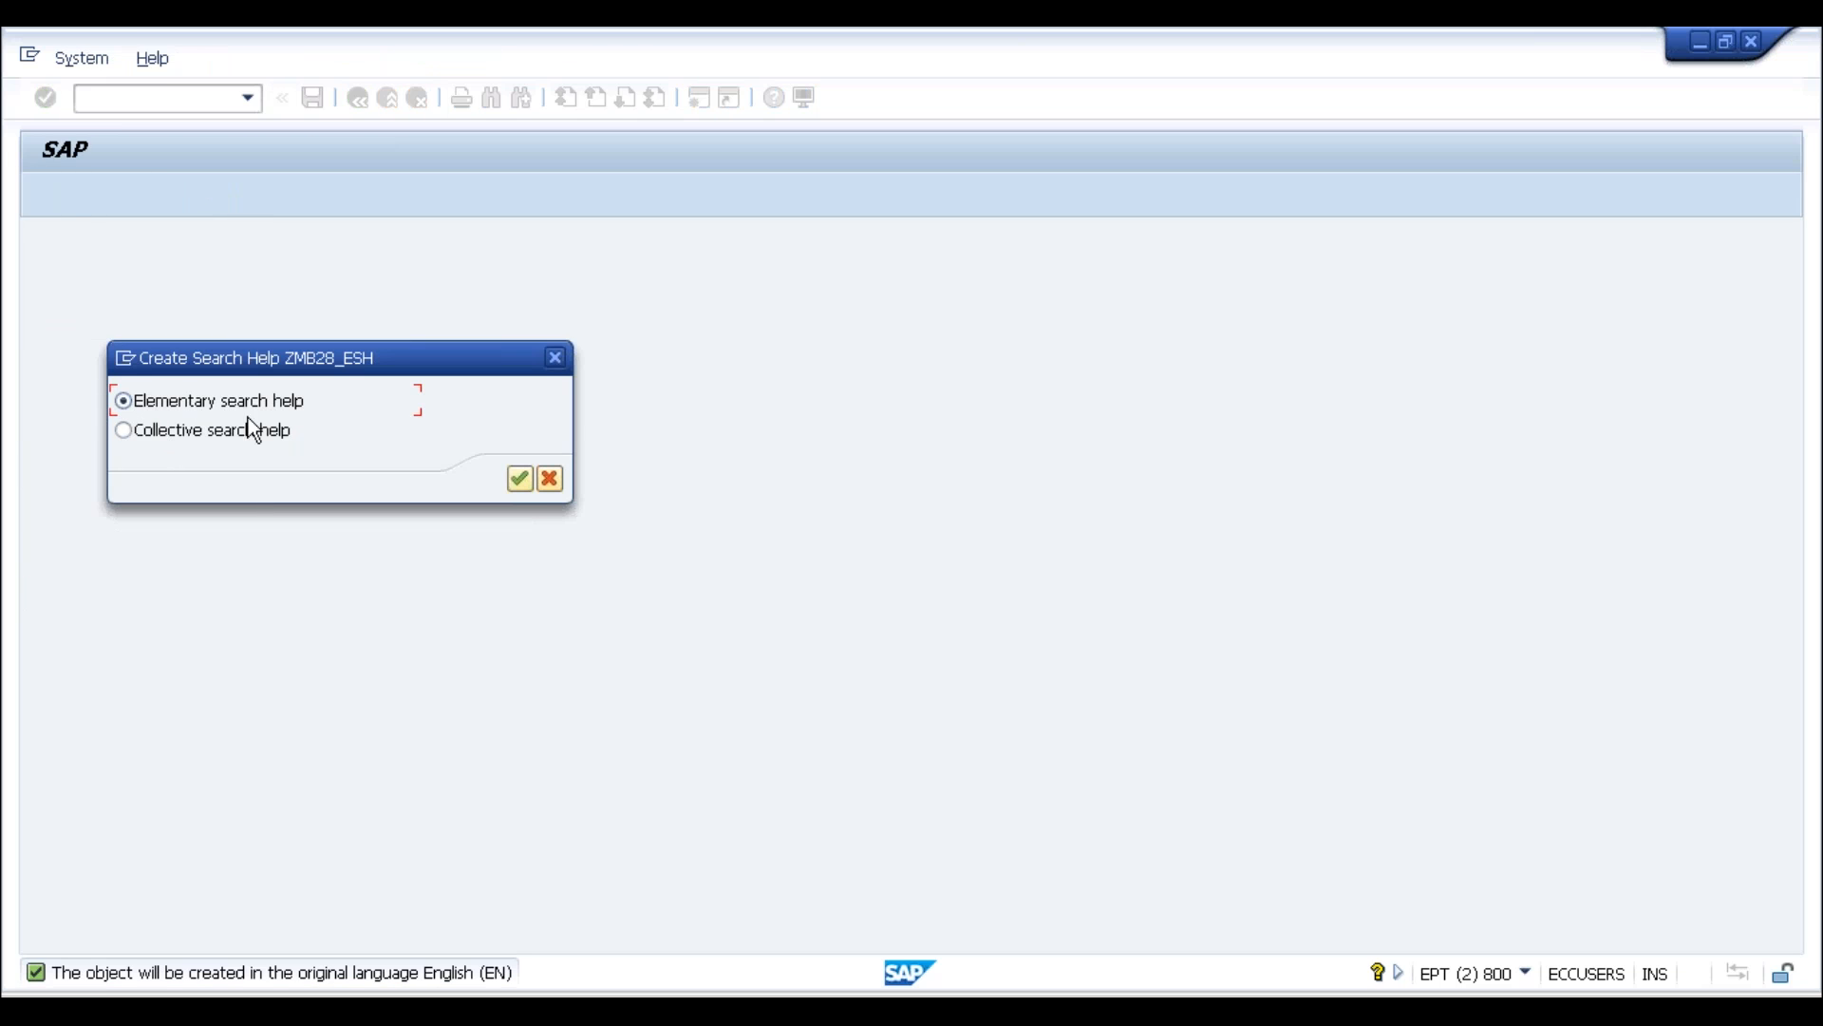
pyautogui.click(518, 479)
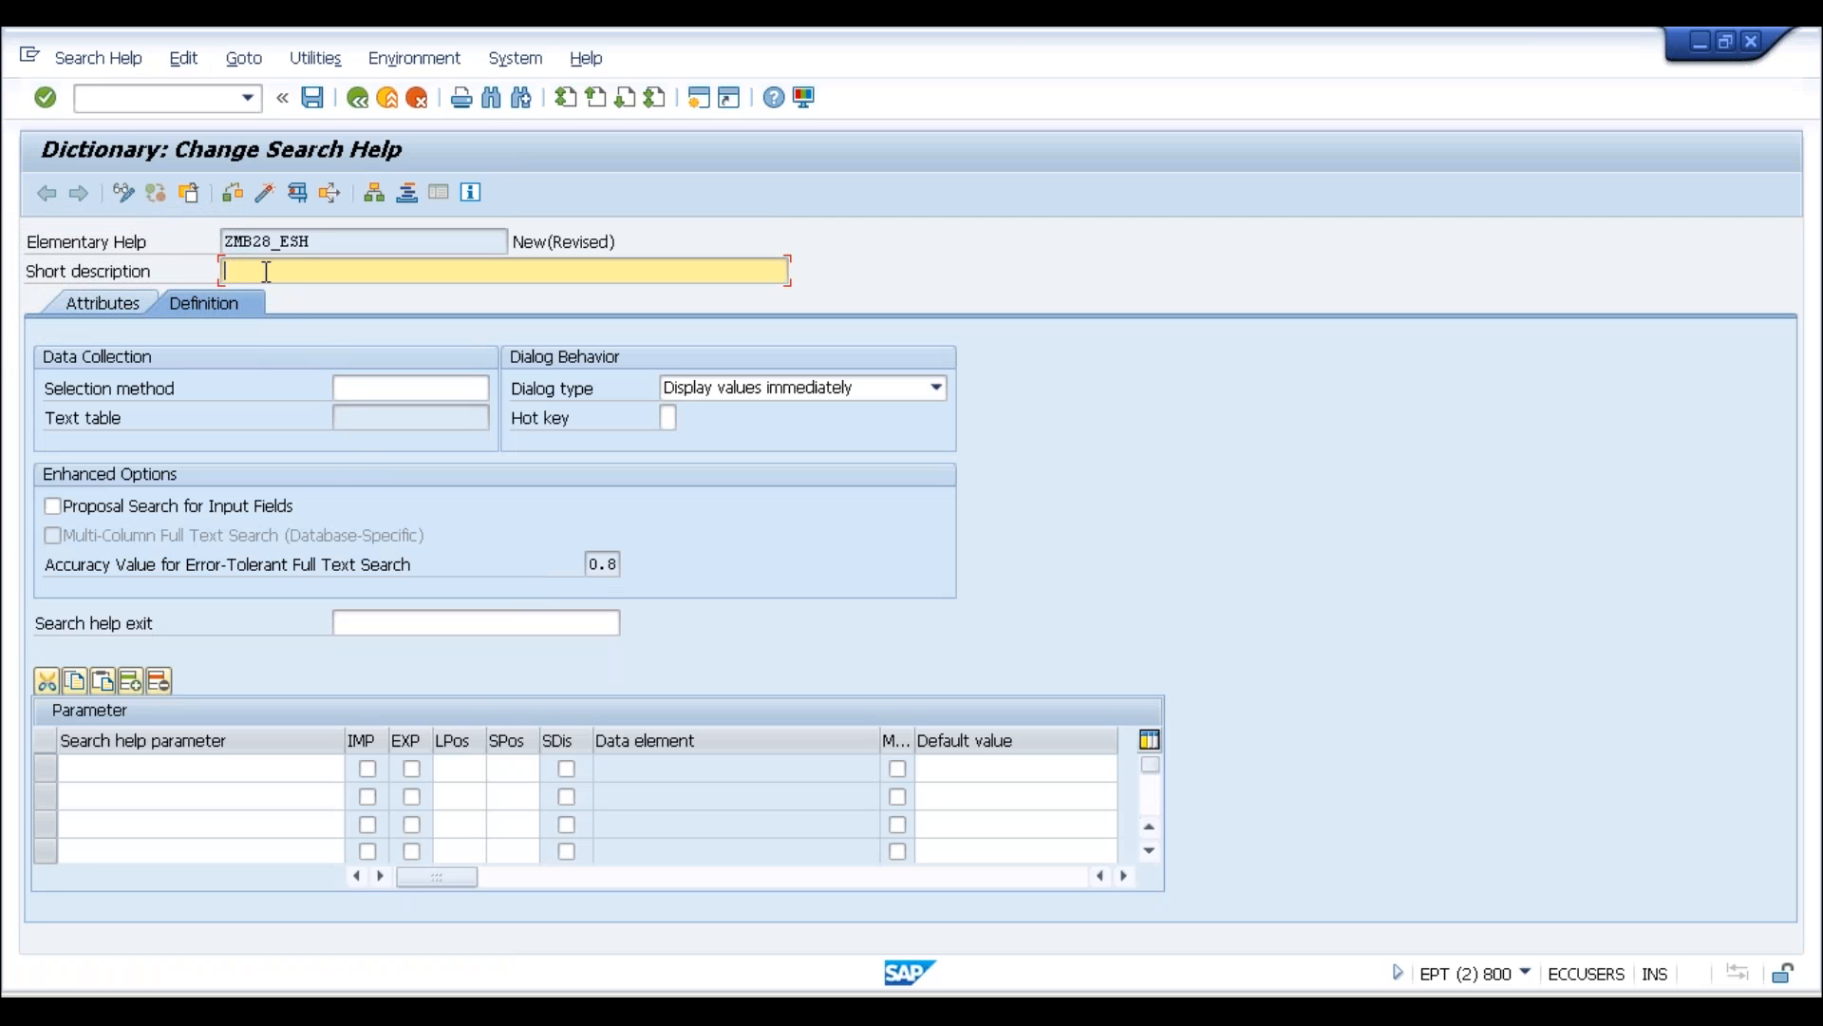
# Enter "Elmentary Search help" as the short description of ZMB28_ESH
pyautogui.press('capslock')
pyautogui.write('esh')
pyautogui.press('BackSpace')
pyautogui.press('BackSpace')
pyautogui.press('BackSpace')
pyautogui.press('capslock')
pyautogui.write('eL')
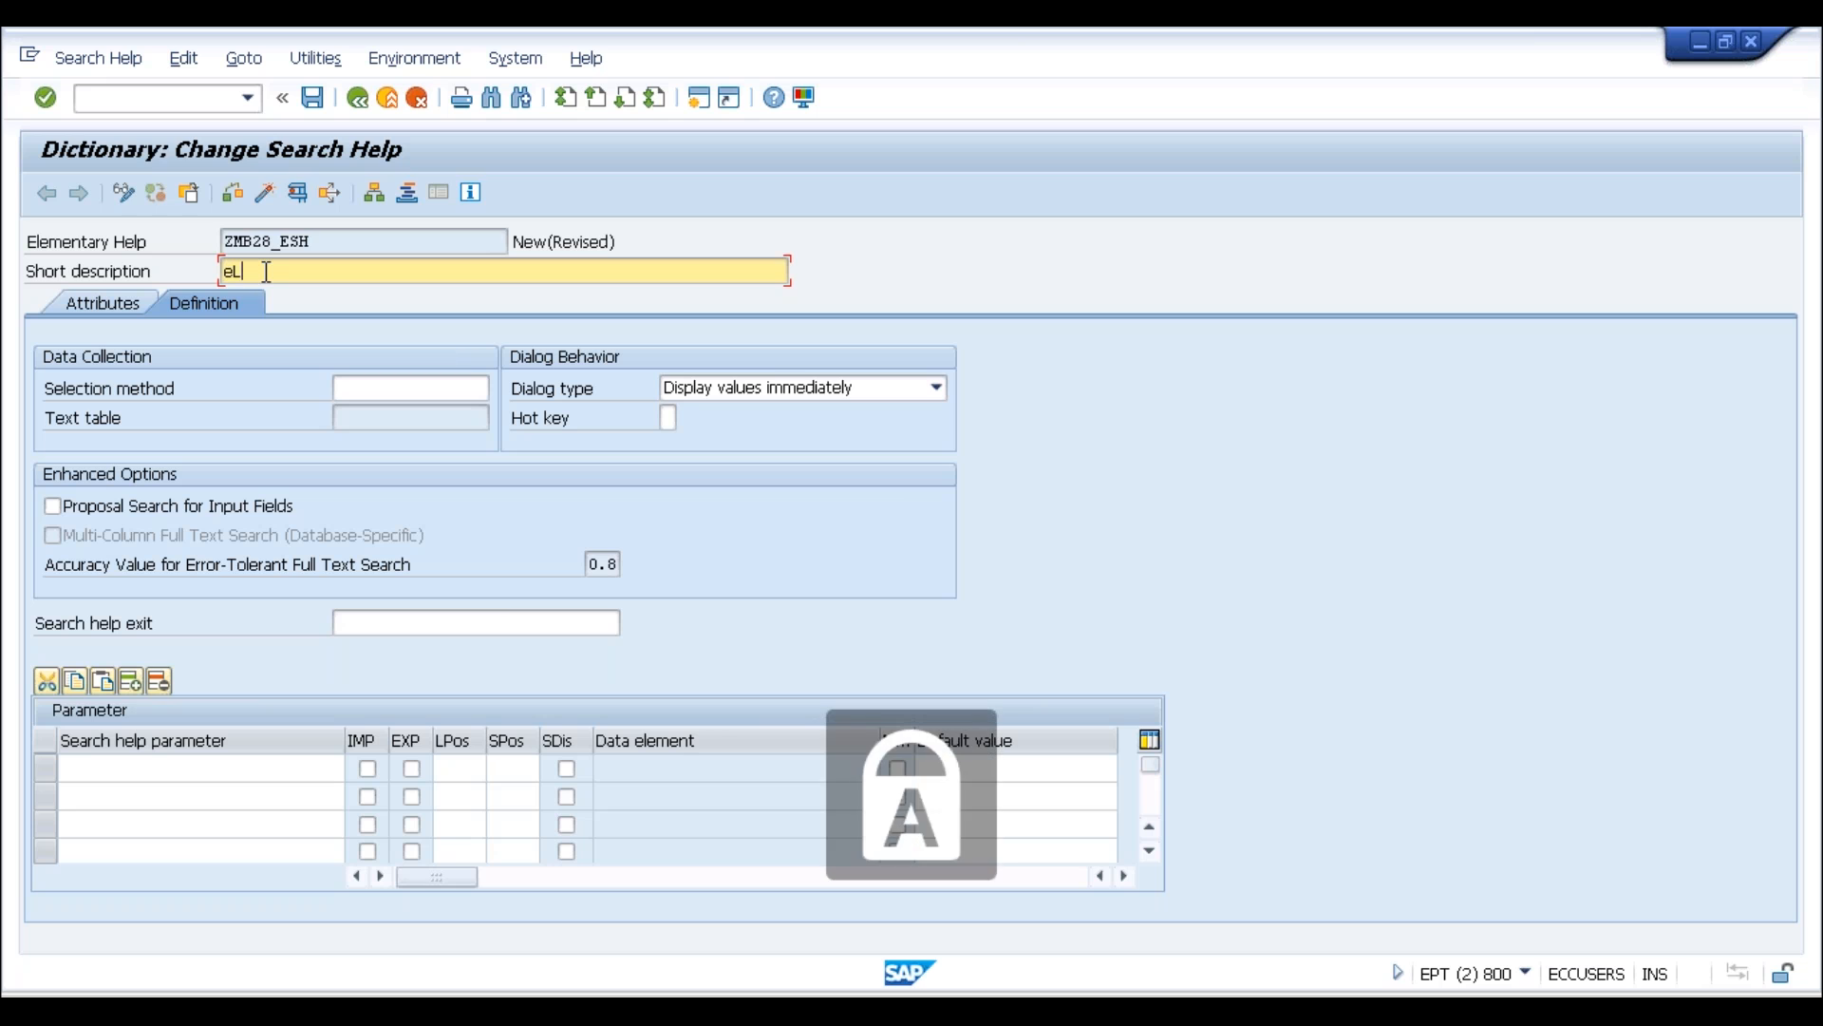
pyautogui.press('capslock')
pyautogui.press('BackSpace')
pyautogui.write('Elmerntary S')
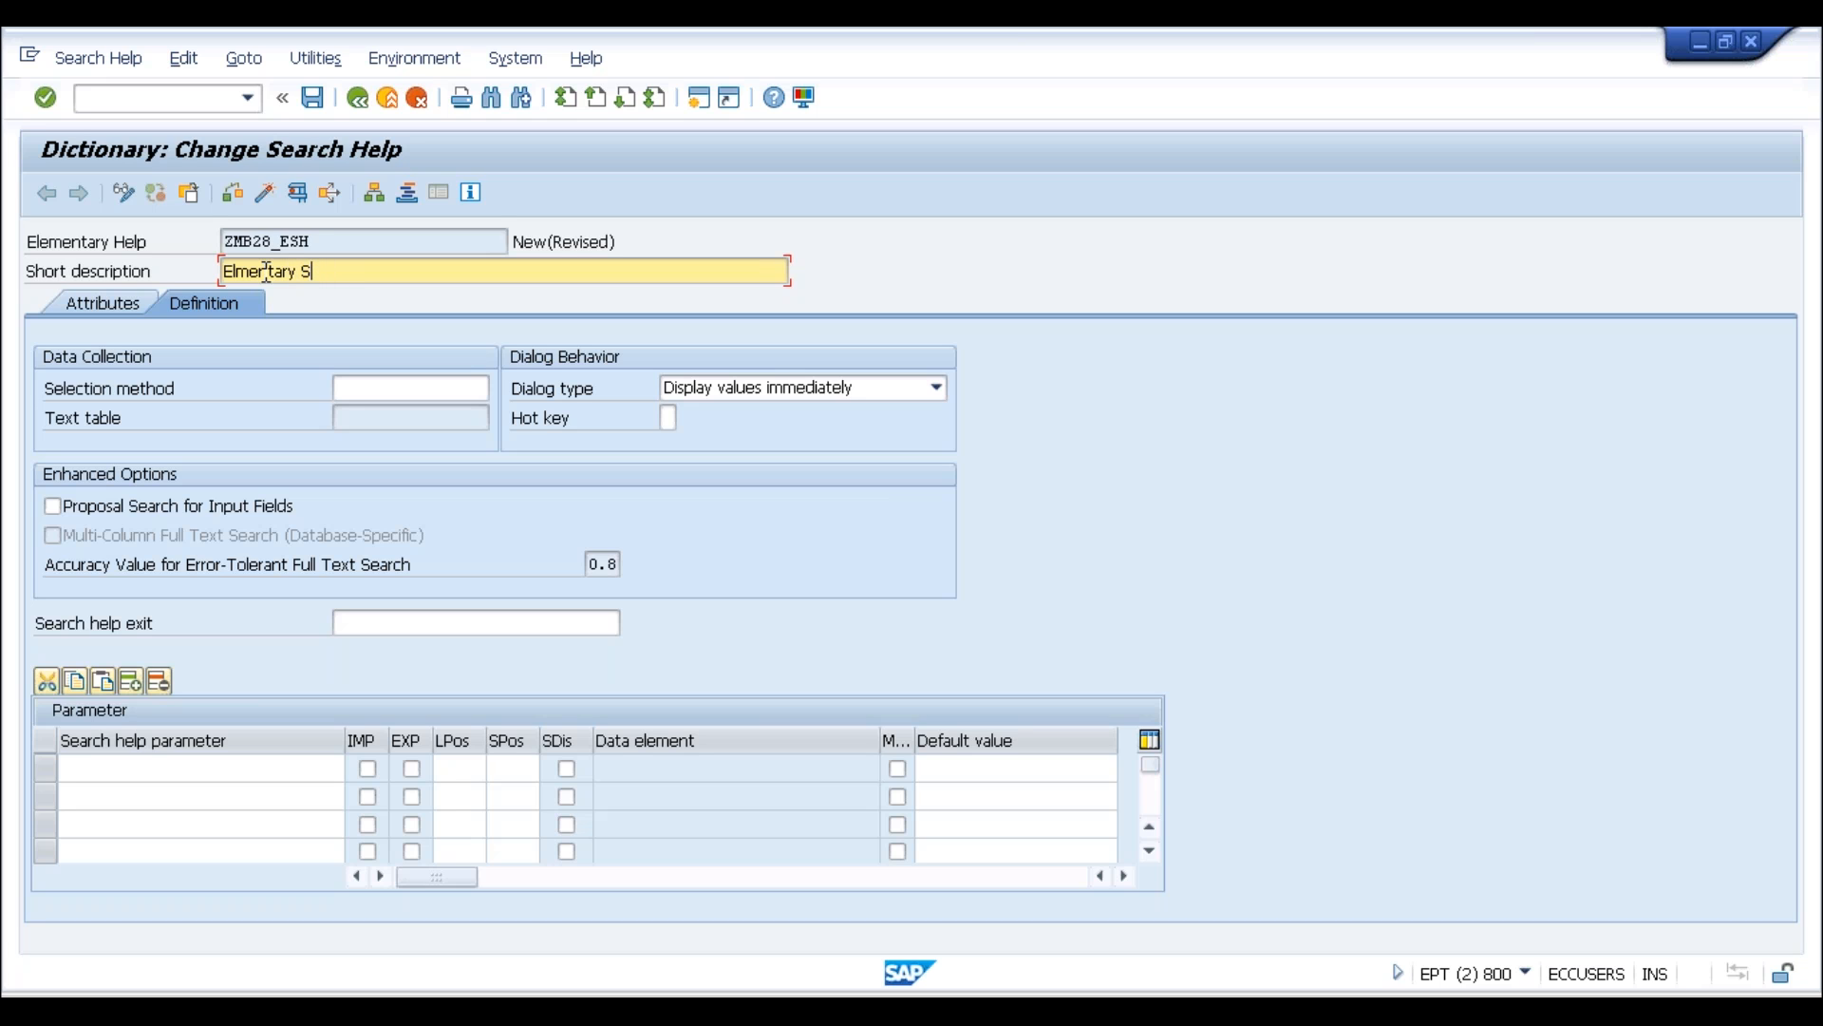
pyautogui.write('Earch hel')
pyautogui.click(381, 387)
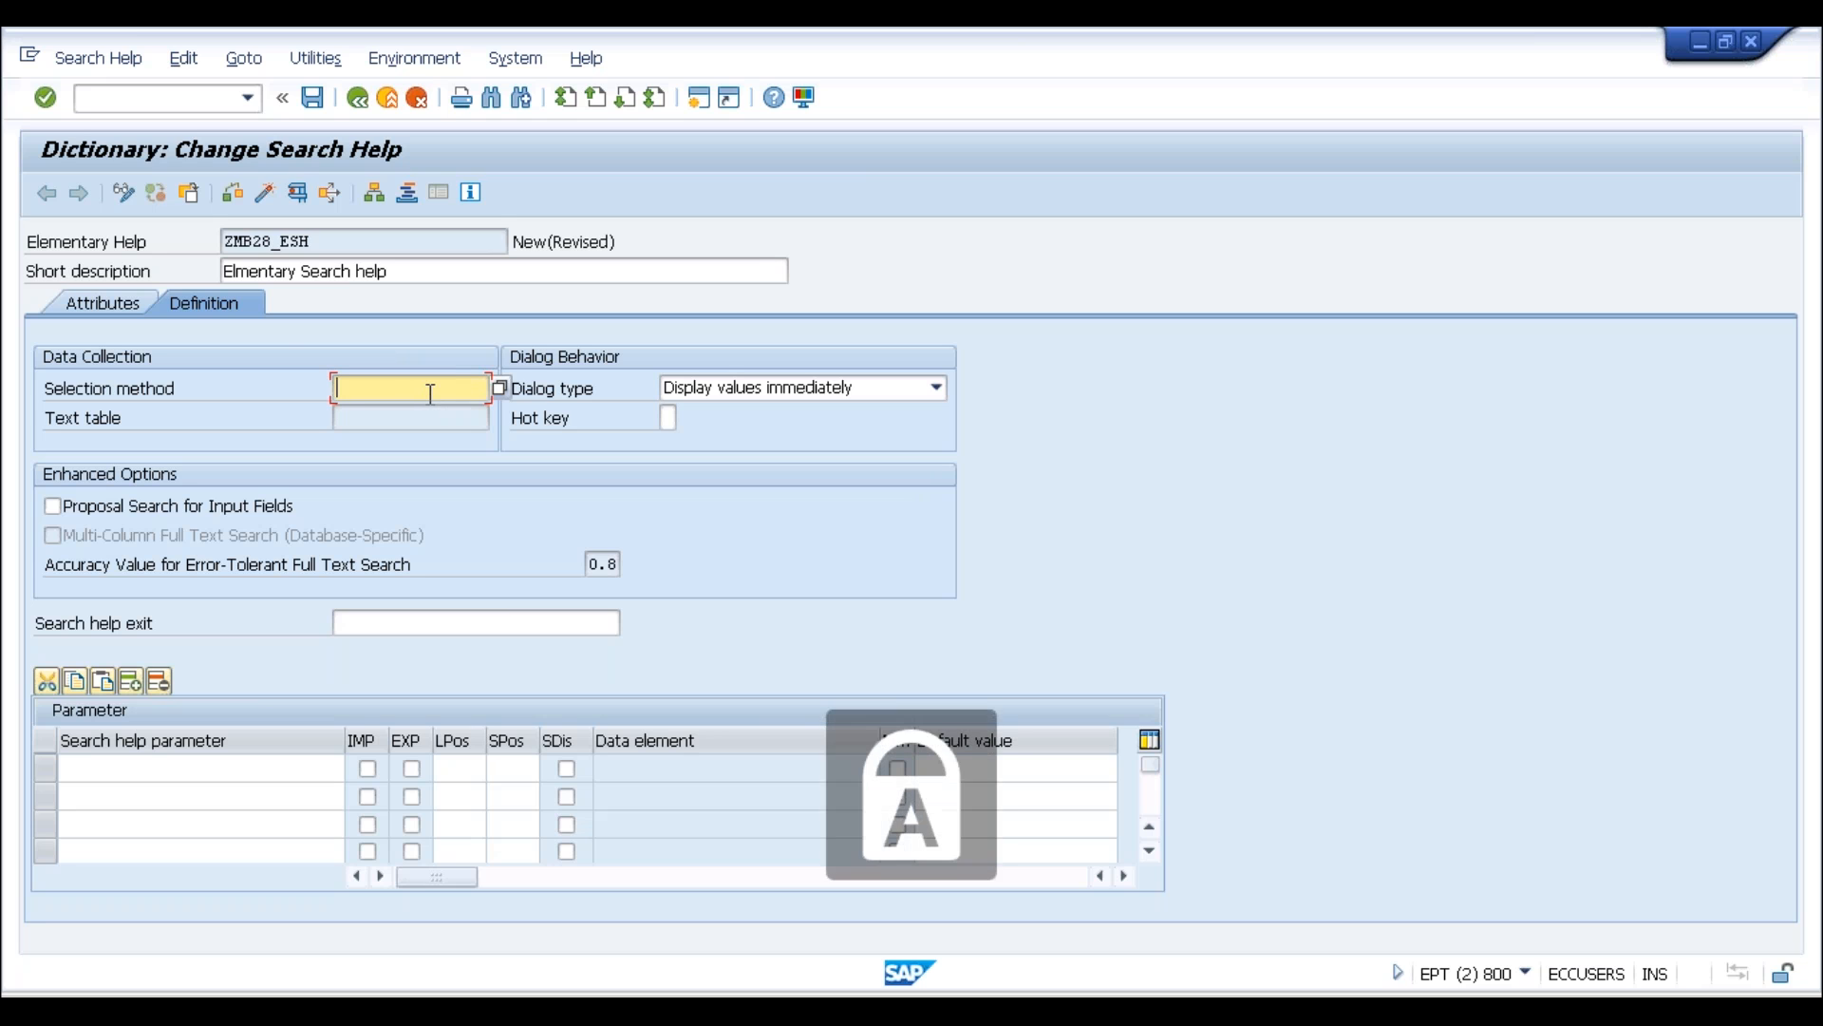
# Open the ABAP Dictionary (SE11) in a new session and display the database table ZMB28_STUDENT
pyautogui.click(157, 101)
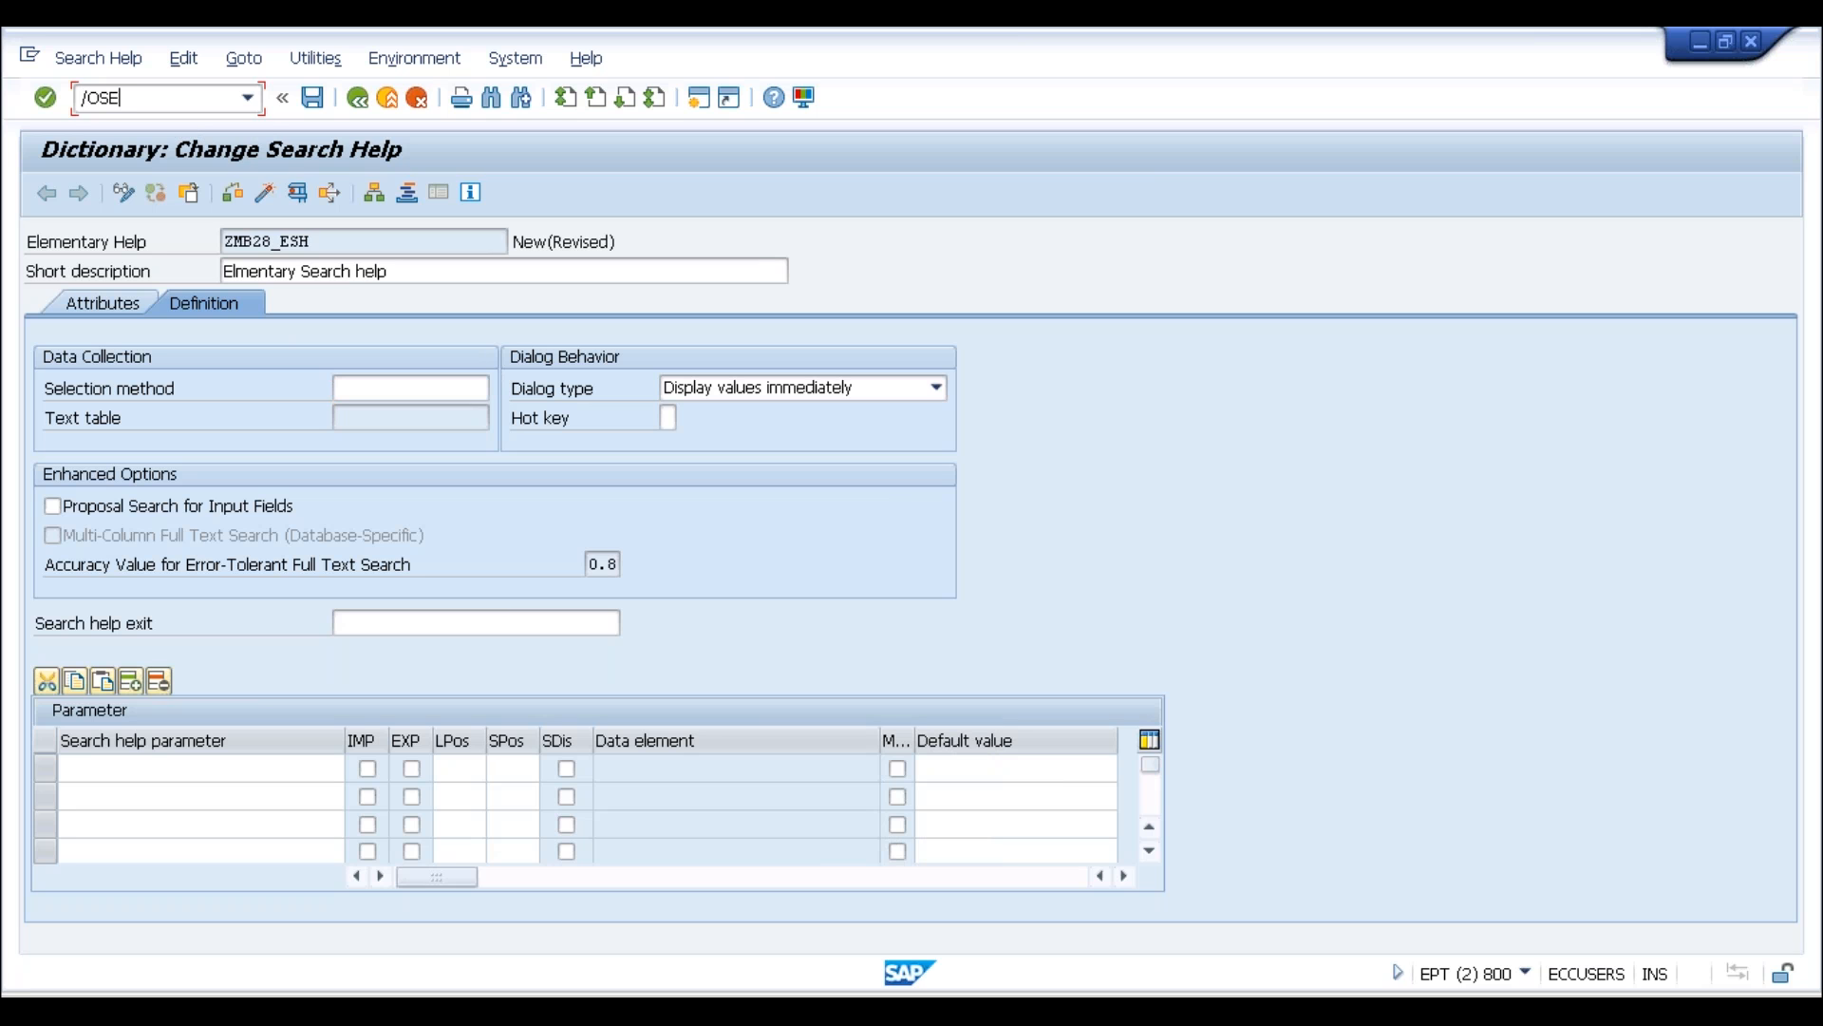
pyautogui.write('/OSE11')
pyautogui.press('Return')
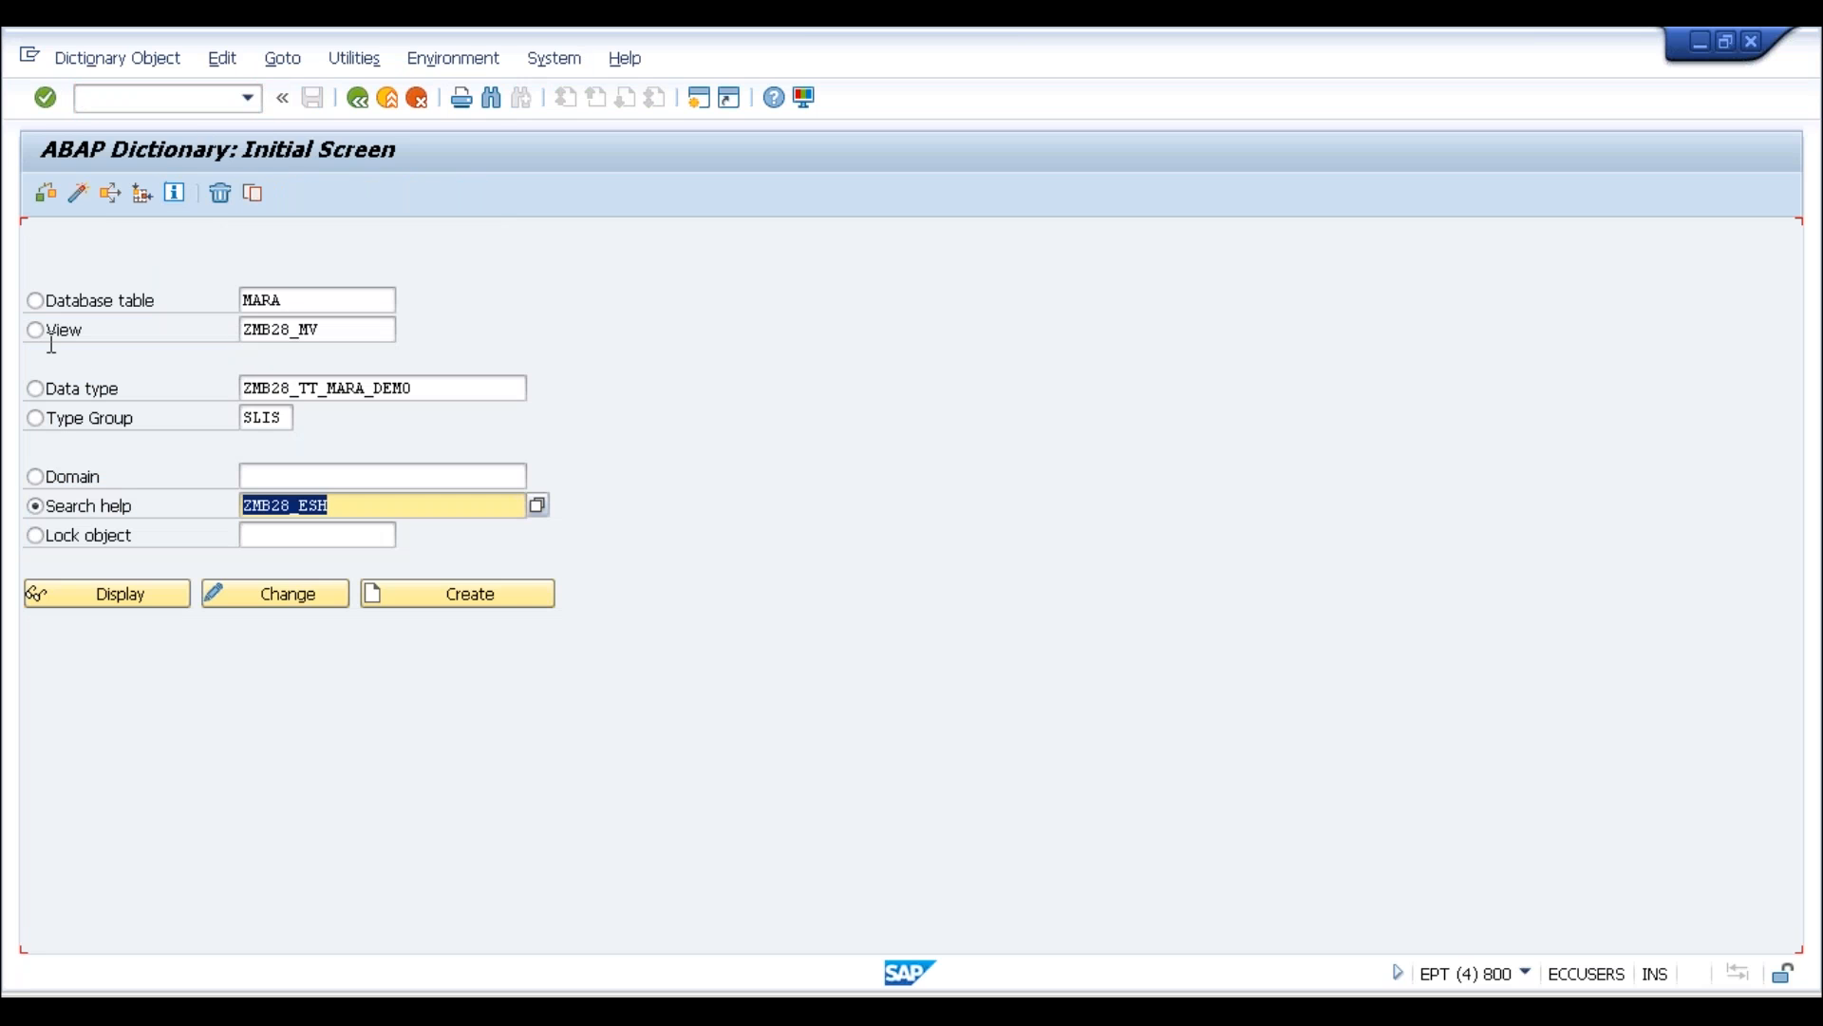
pyautogui.click(193, 307)
pyautogui.hotkey('shift', 'Home')
pyautogui.press('BackSpace')
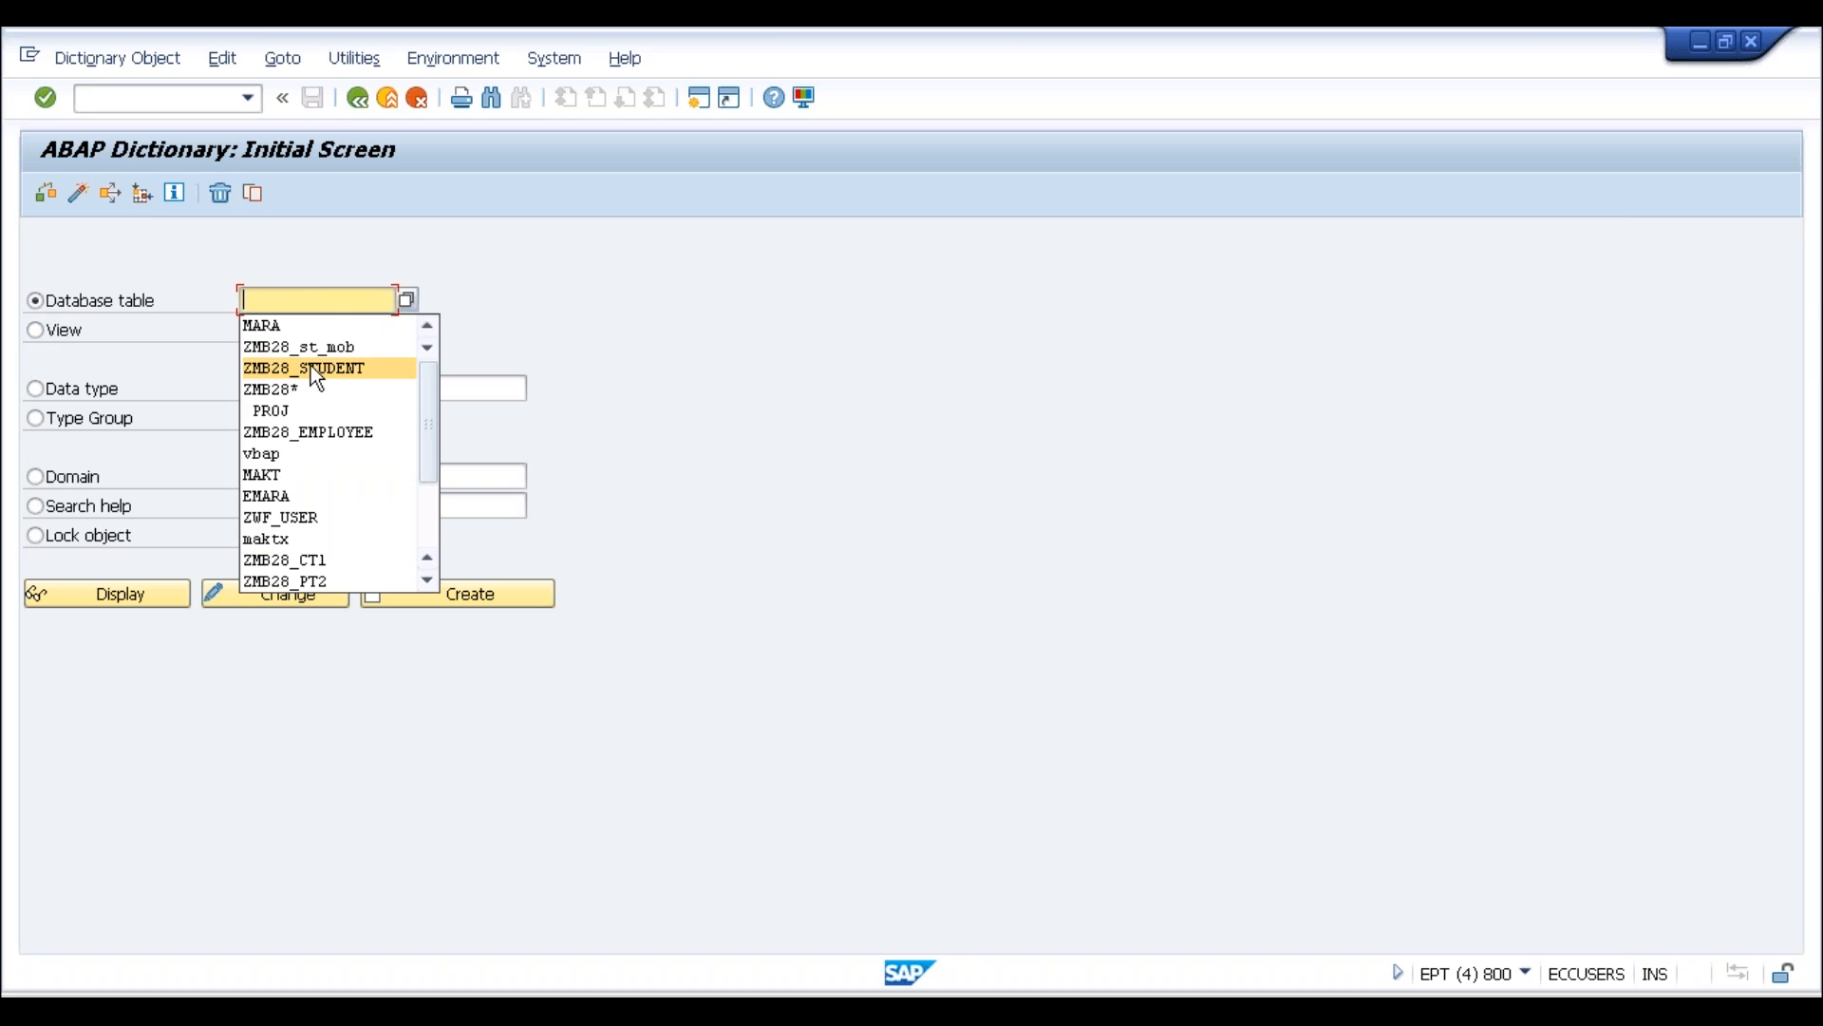
pyautogui.click(310, 367)
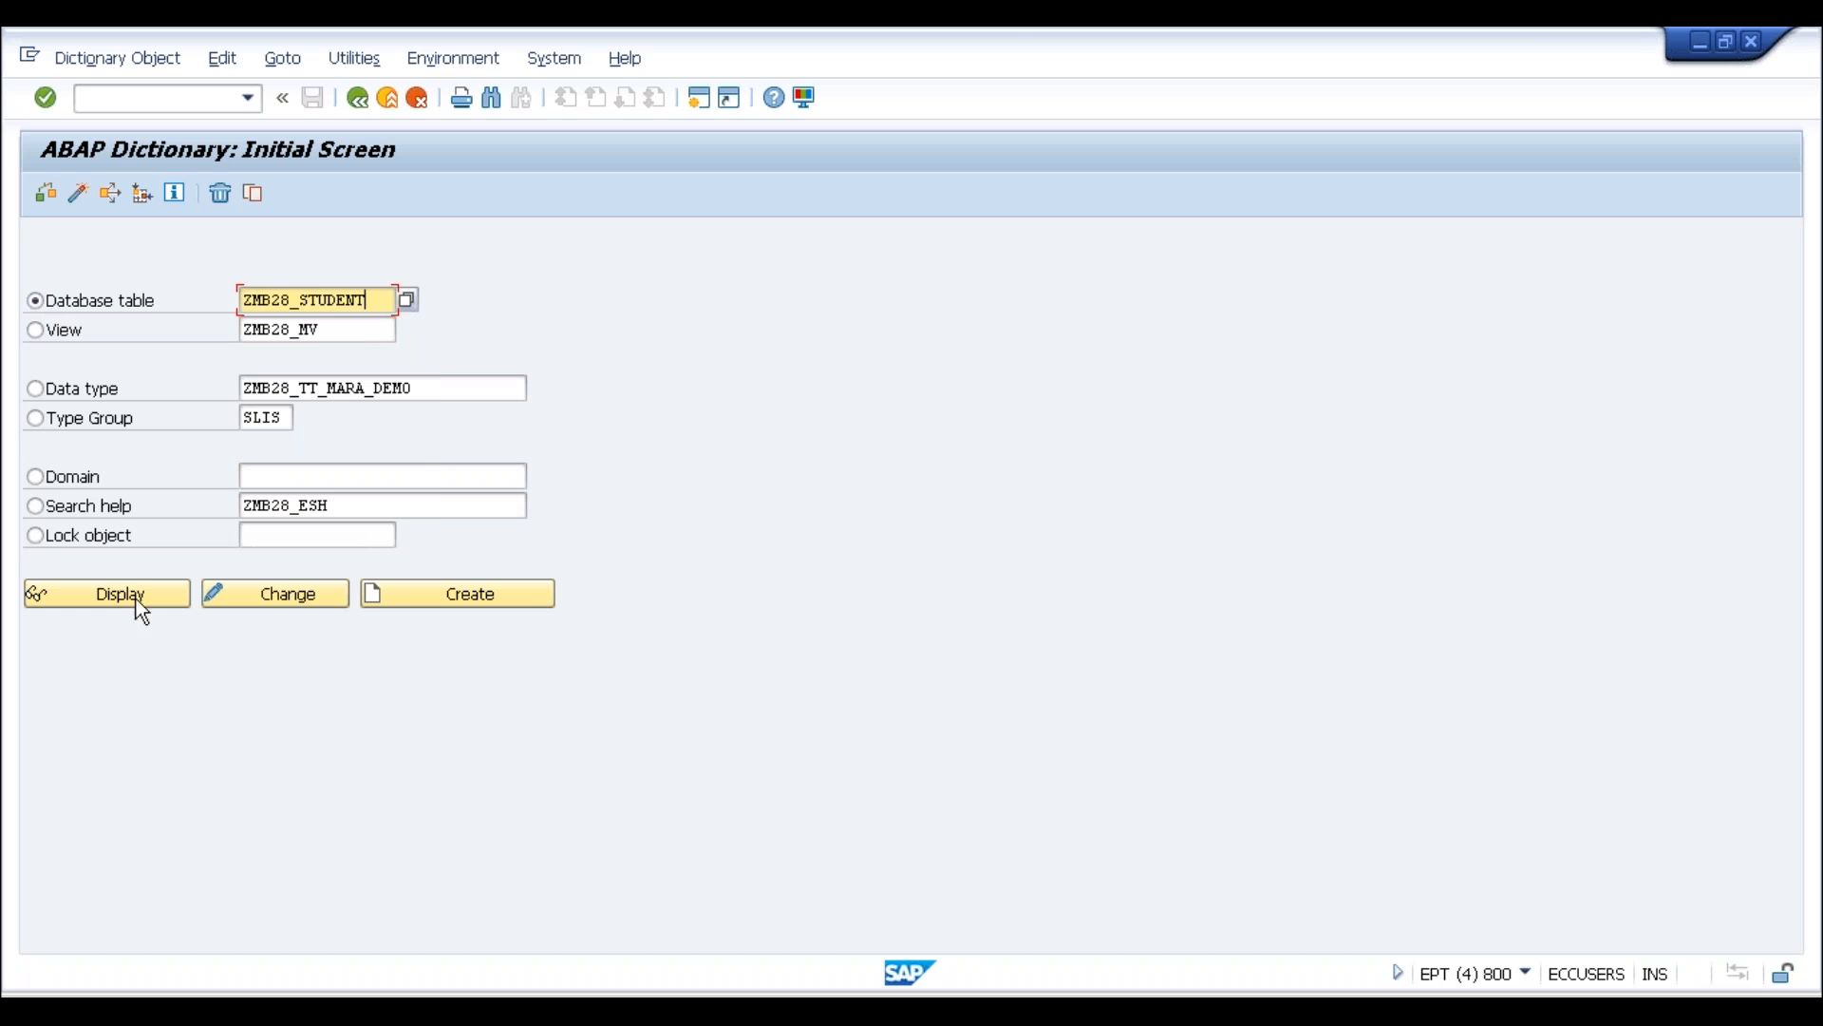
pyautogui.moveTo(387, 296); pyautogui.dragTo(152, 322)
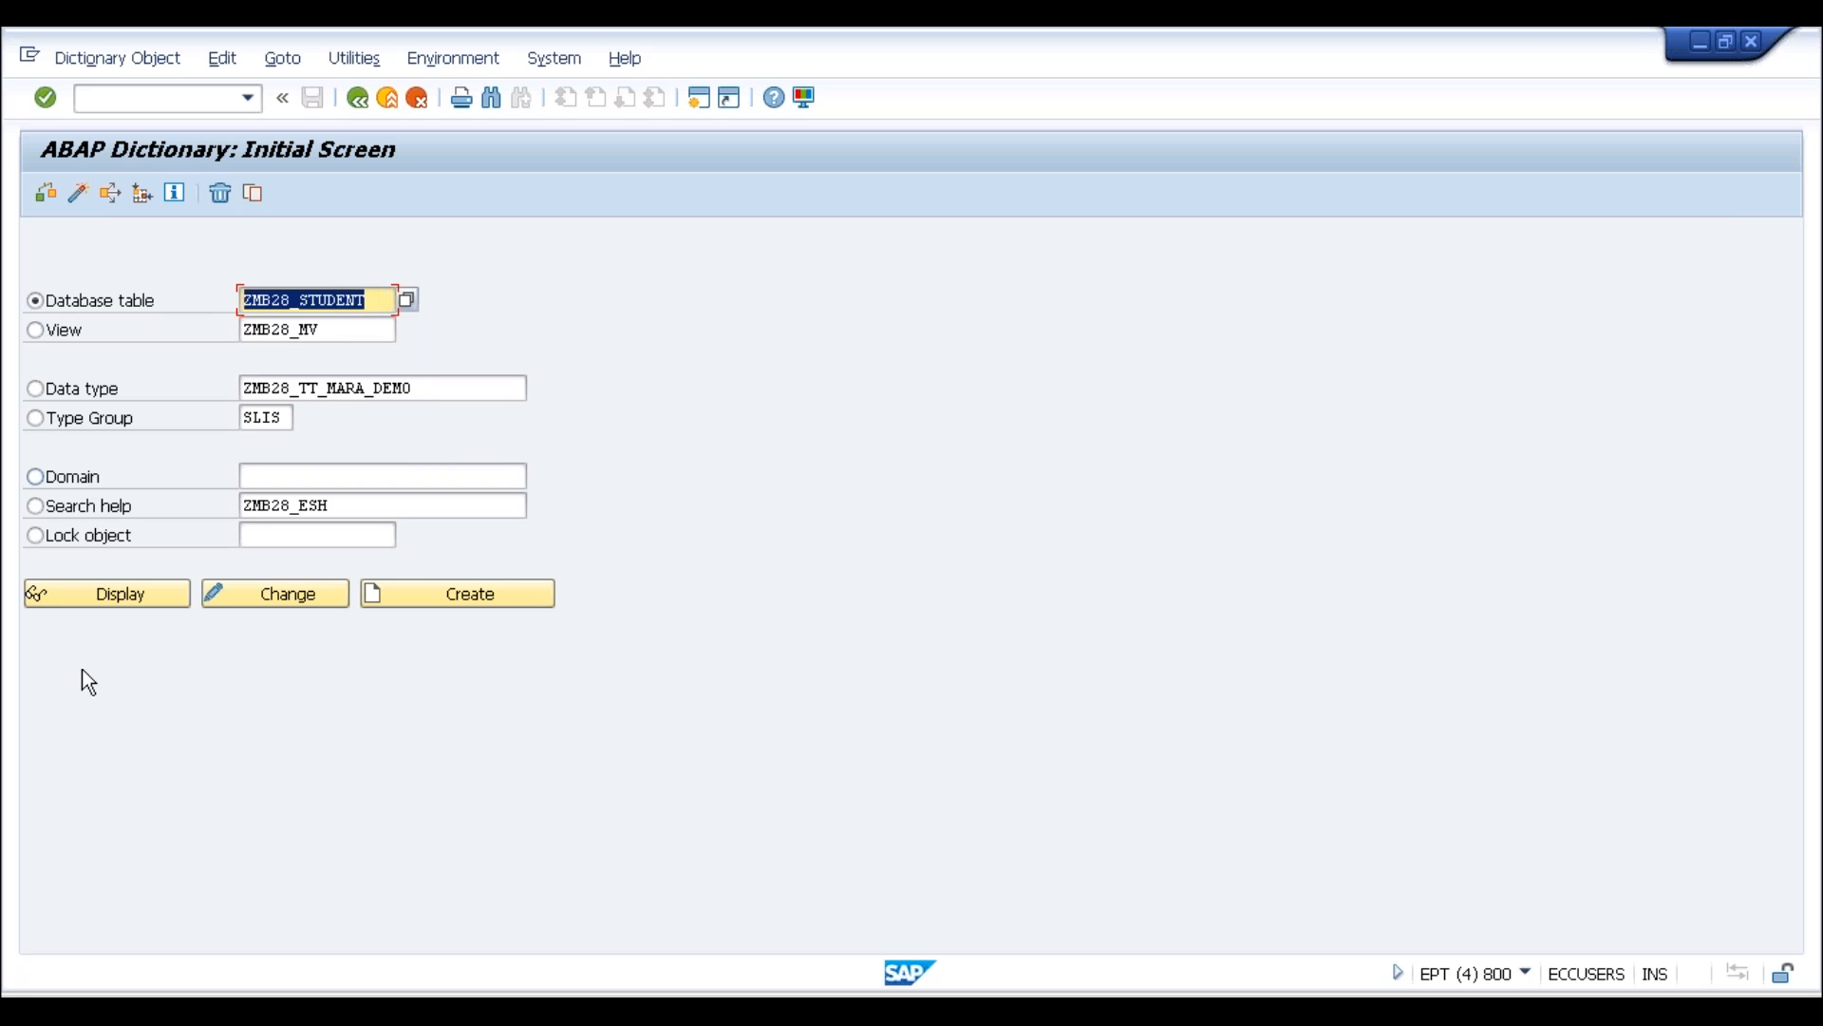
pyautogui.click(121, 593)
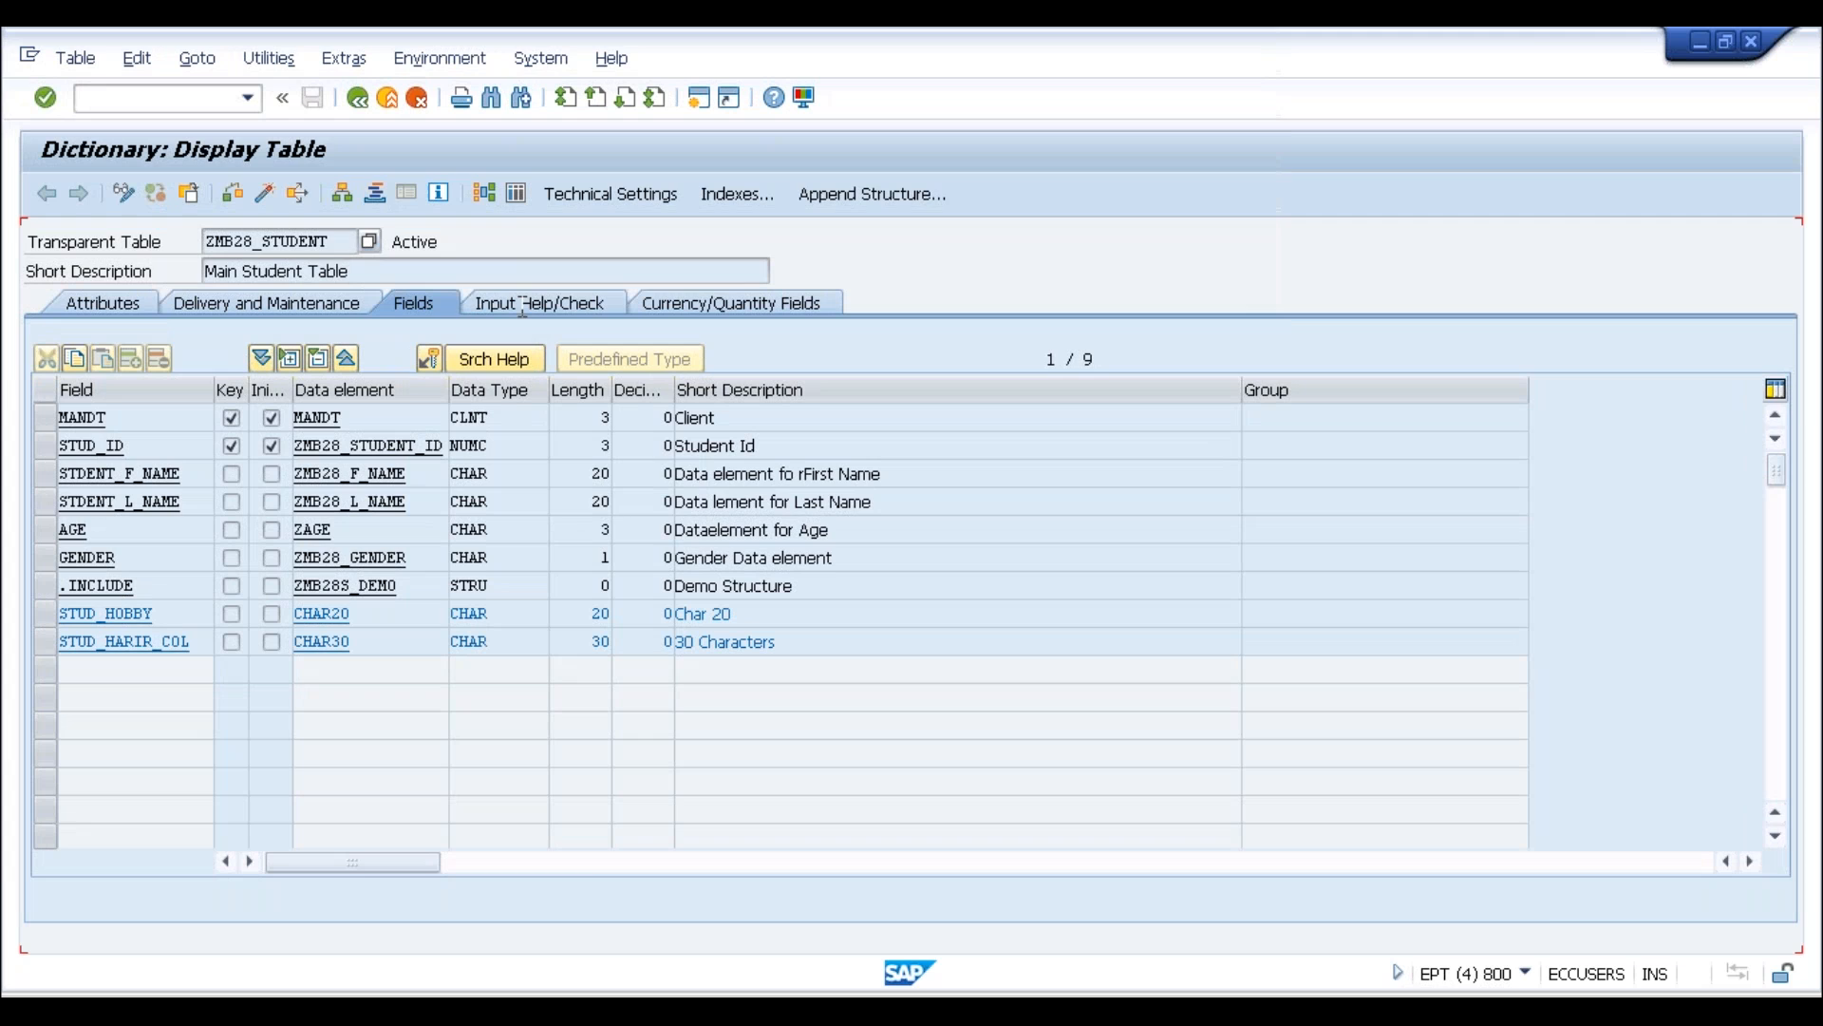
# Examine the student ID, first-name and last-name selection fields of ZMB28_STUDENT in the Data Browser, and return to the table definition
pyautogui.click(515, 194)
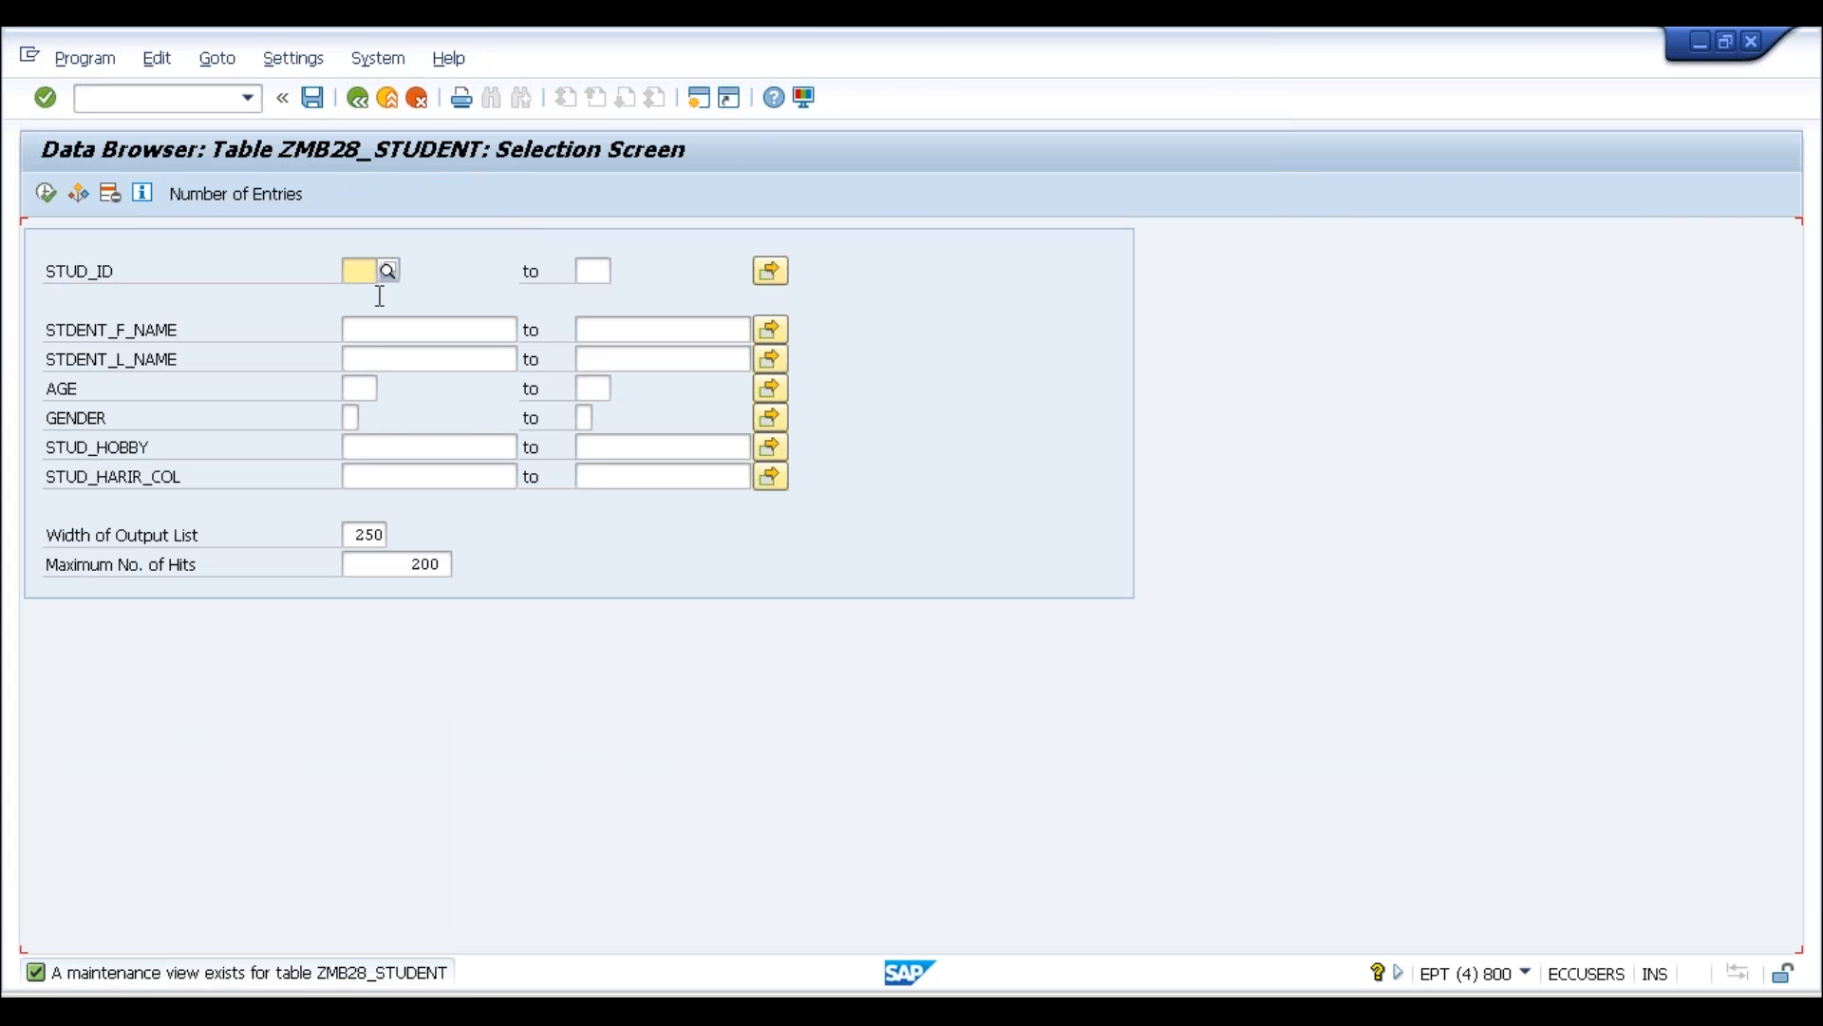
pyautogui.click(358, 271)
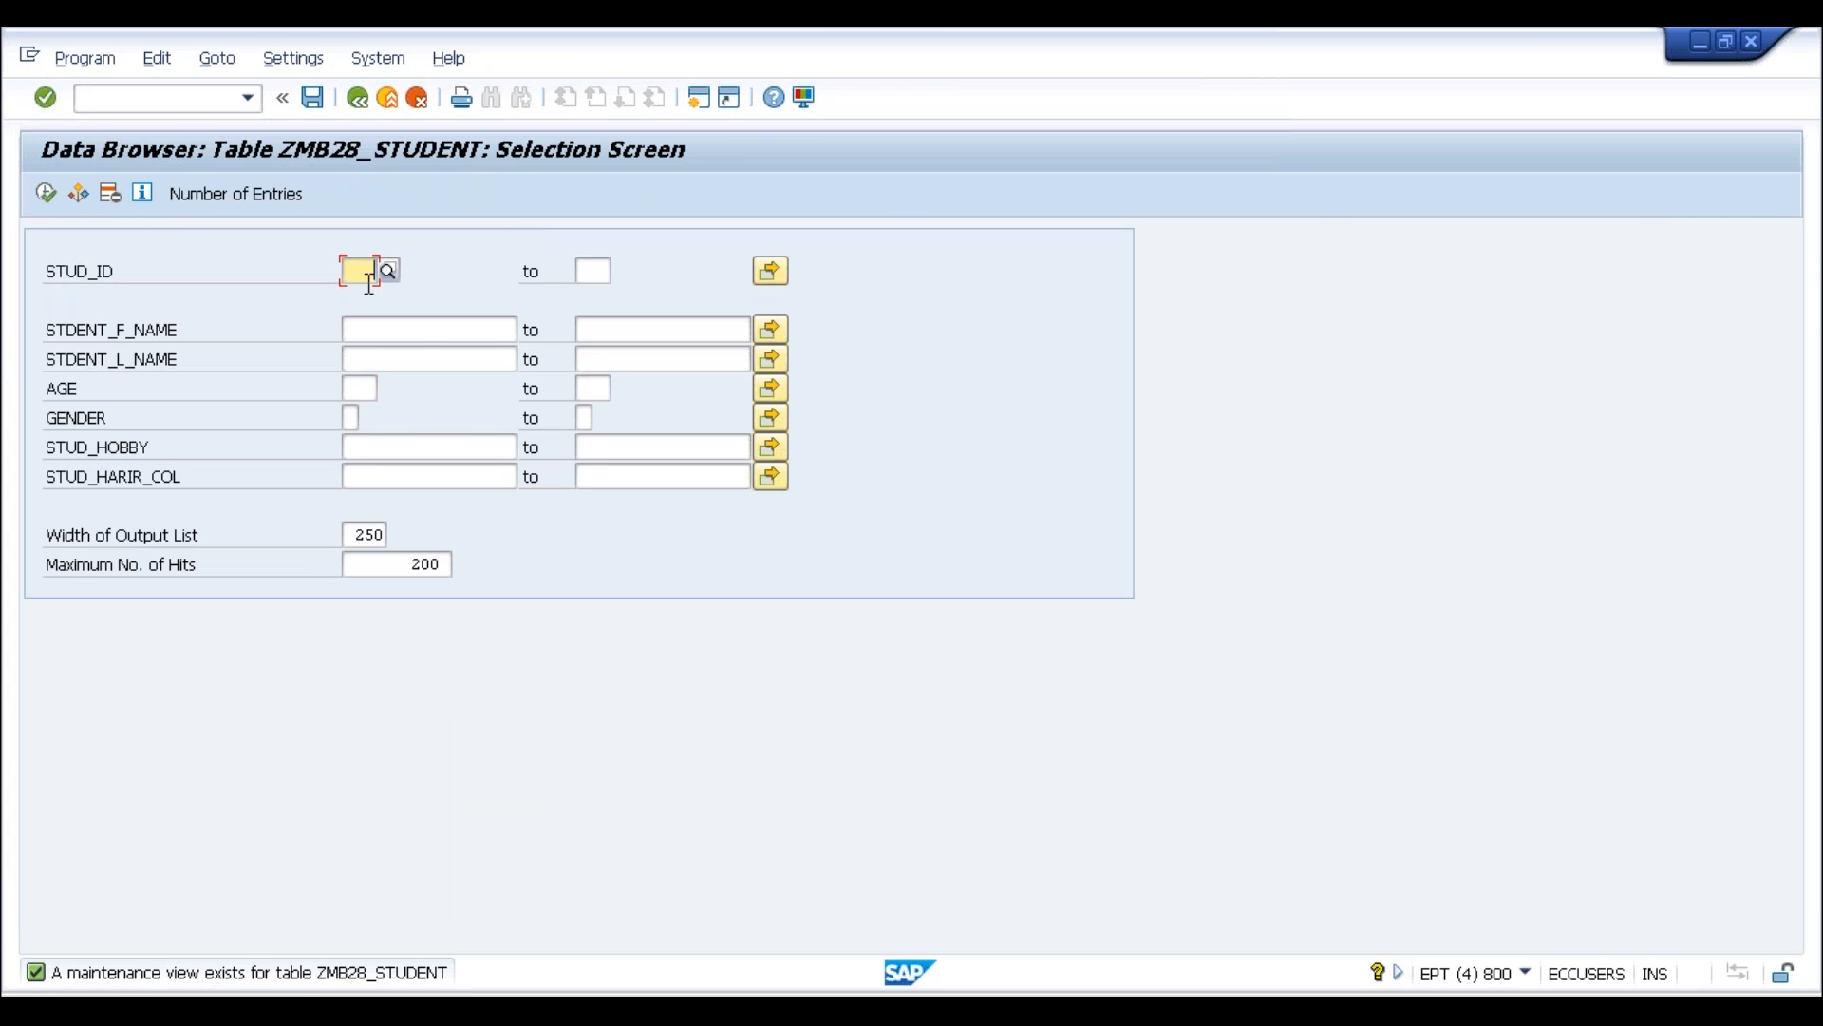
pyautogui.click(422, 333)
pyautogui.click(402, 358)
pyautogui.click(402, 332)
pyautogui.click(404, 358)
pyautogui.click(403, 335)
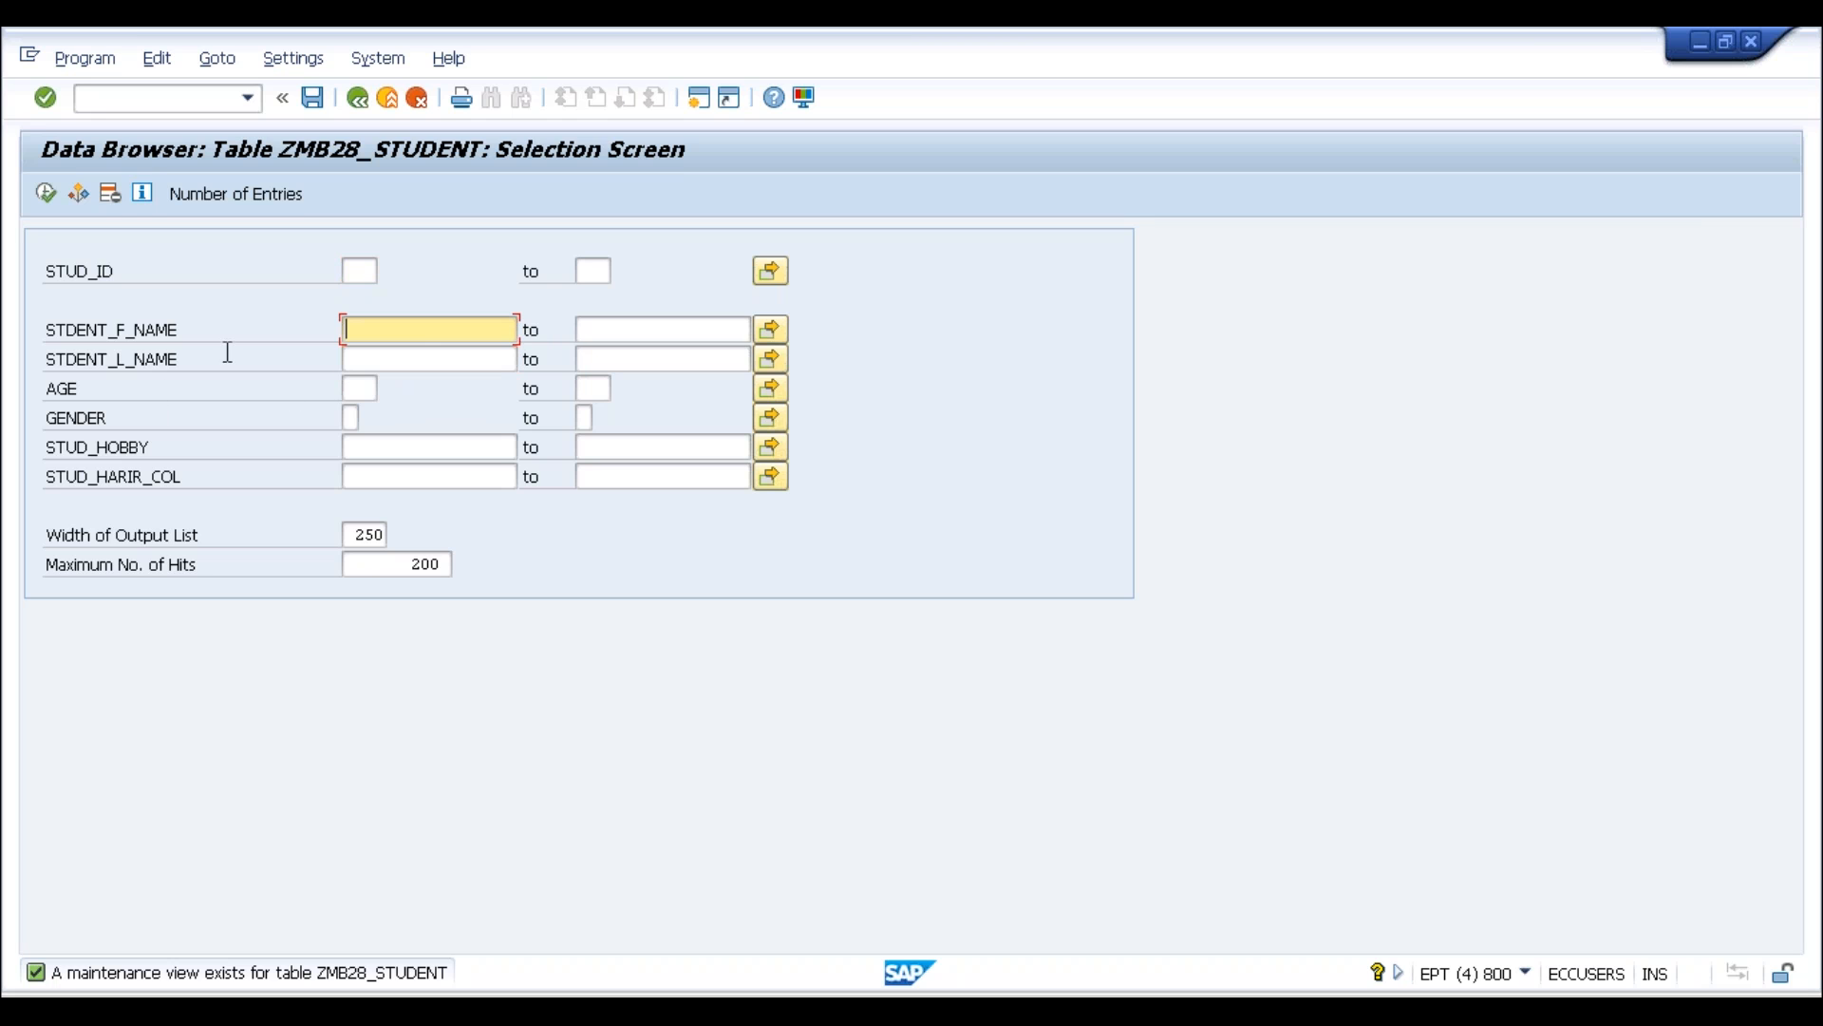
pyautogui.click(433, 359)
pyautogui.click(496, 330)
pyautogui.click(466, 359)
pyautogui.click(452, 328)
pyautogui.click(456, 359)
pyautogui.click(460, 334)
pyautogui.click(460, 361)
pyautogui.click(459, 330)
pyautogui.click(456, 361)
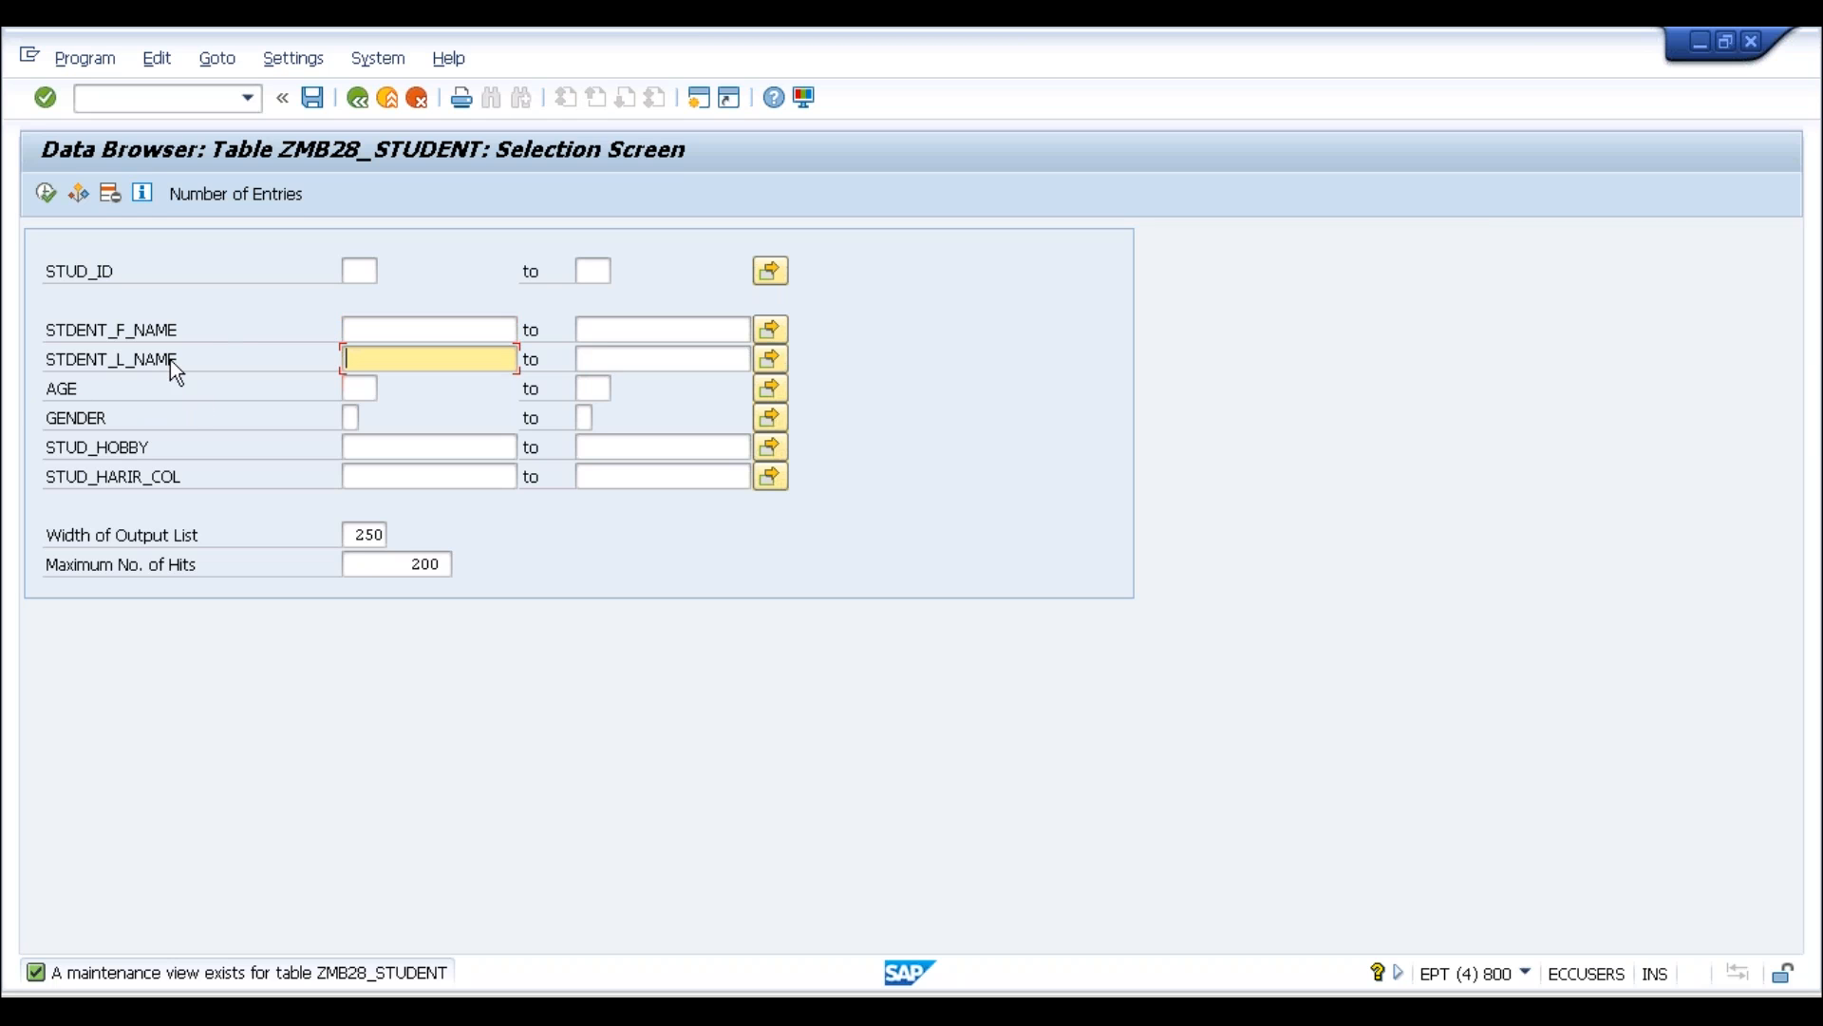
pyautogui.click(186, 338)
pyautogui.moveTo(54, 352); pyautogui.dragTo(21, 347)
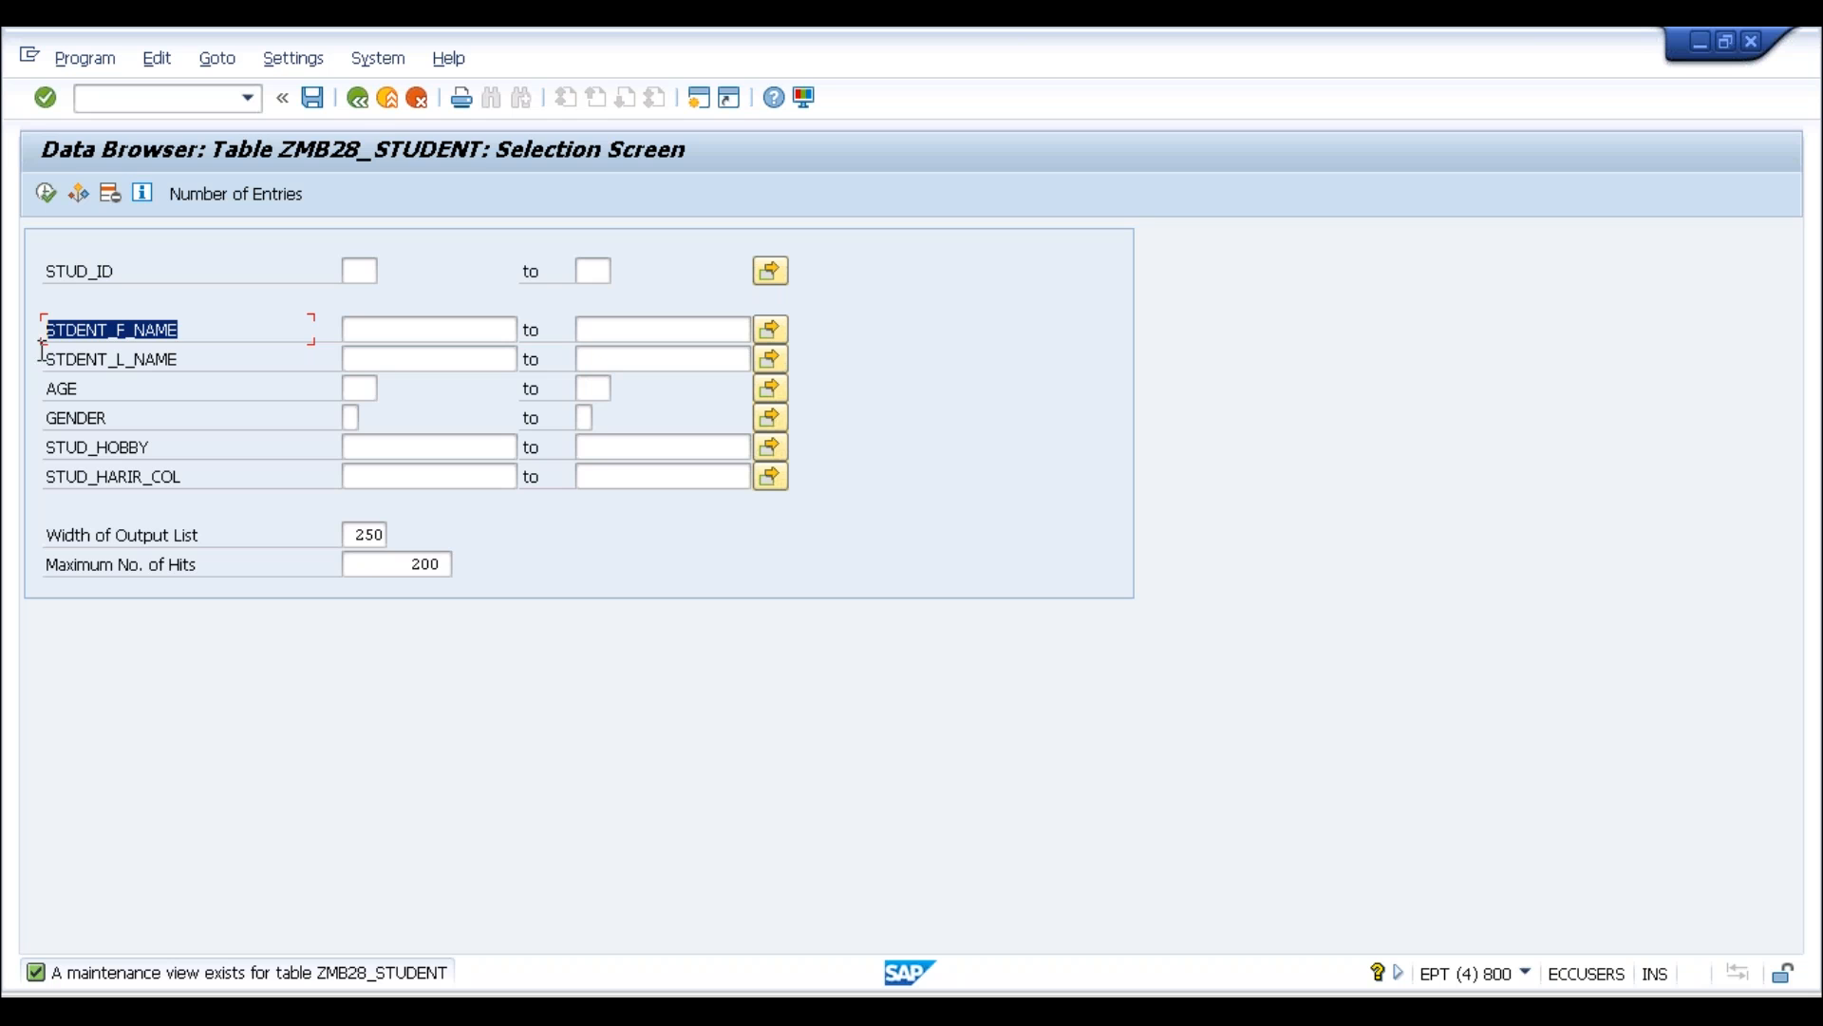
pyautogui.click(358, 98)
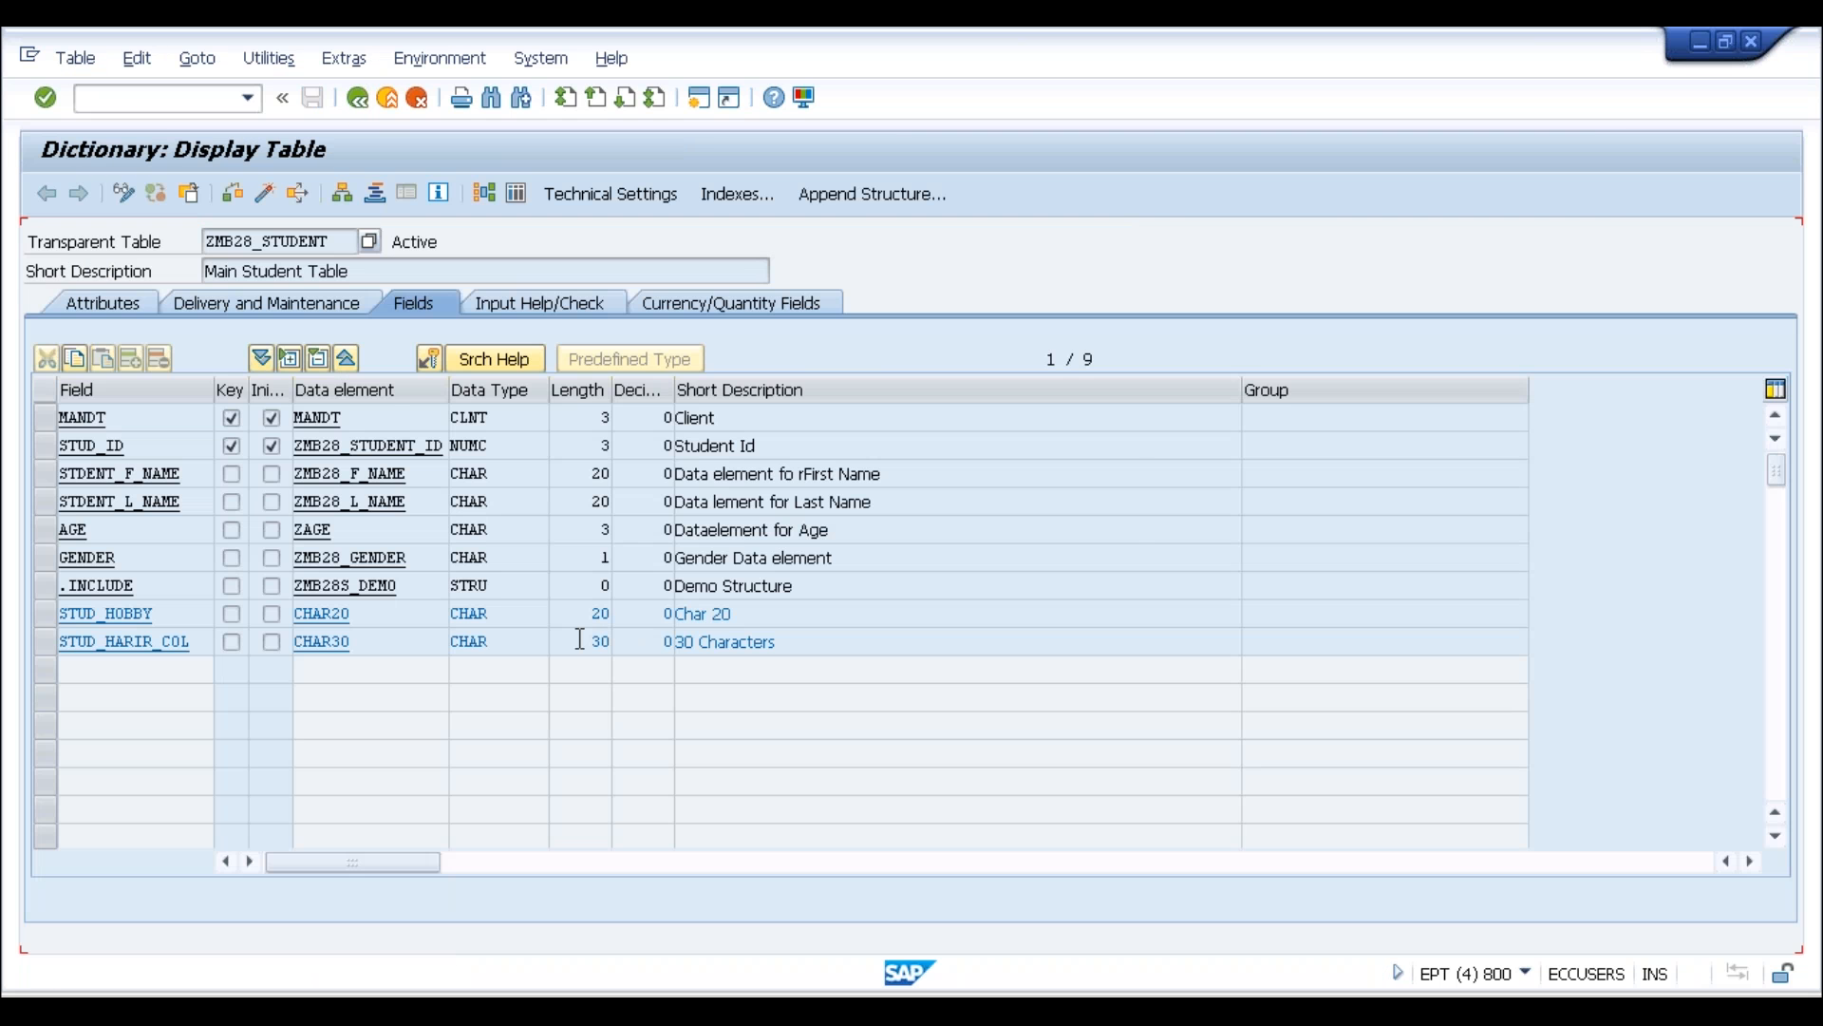
# Copy the table name ZMB28_STUDENT and set it as the selection method of search help ZMB28_ESH
pyautogui.hotkey('alt', 'Tab')
pyautogui.hotkey('alt', 'Tab')
pyautogui.doubleClick(302, 241)
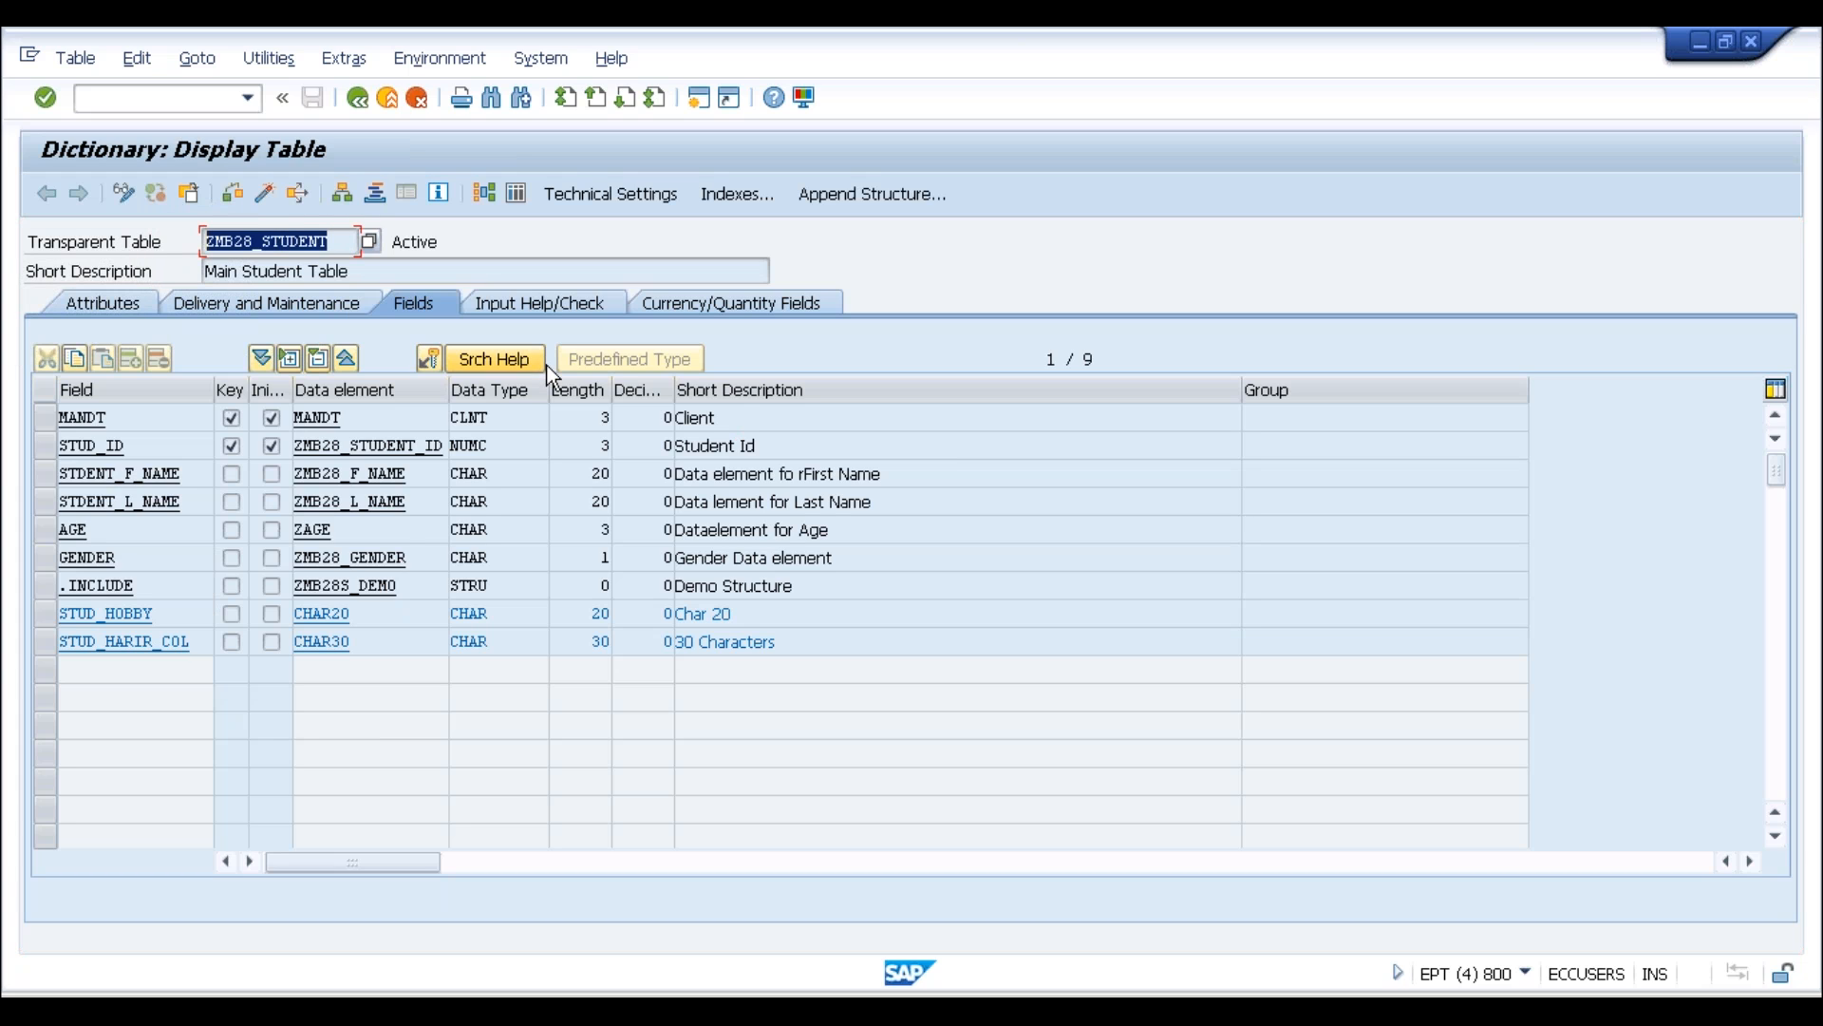
pyautogui.click(346, 241)
pyautogui.moveTo(346, 240); pyautogui.dragTo(163, 254)
pyautogui.hotkey('ctrl', 'c')
pyautogui.hotkey('alt', 'Tab')
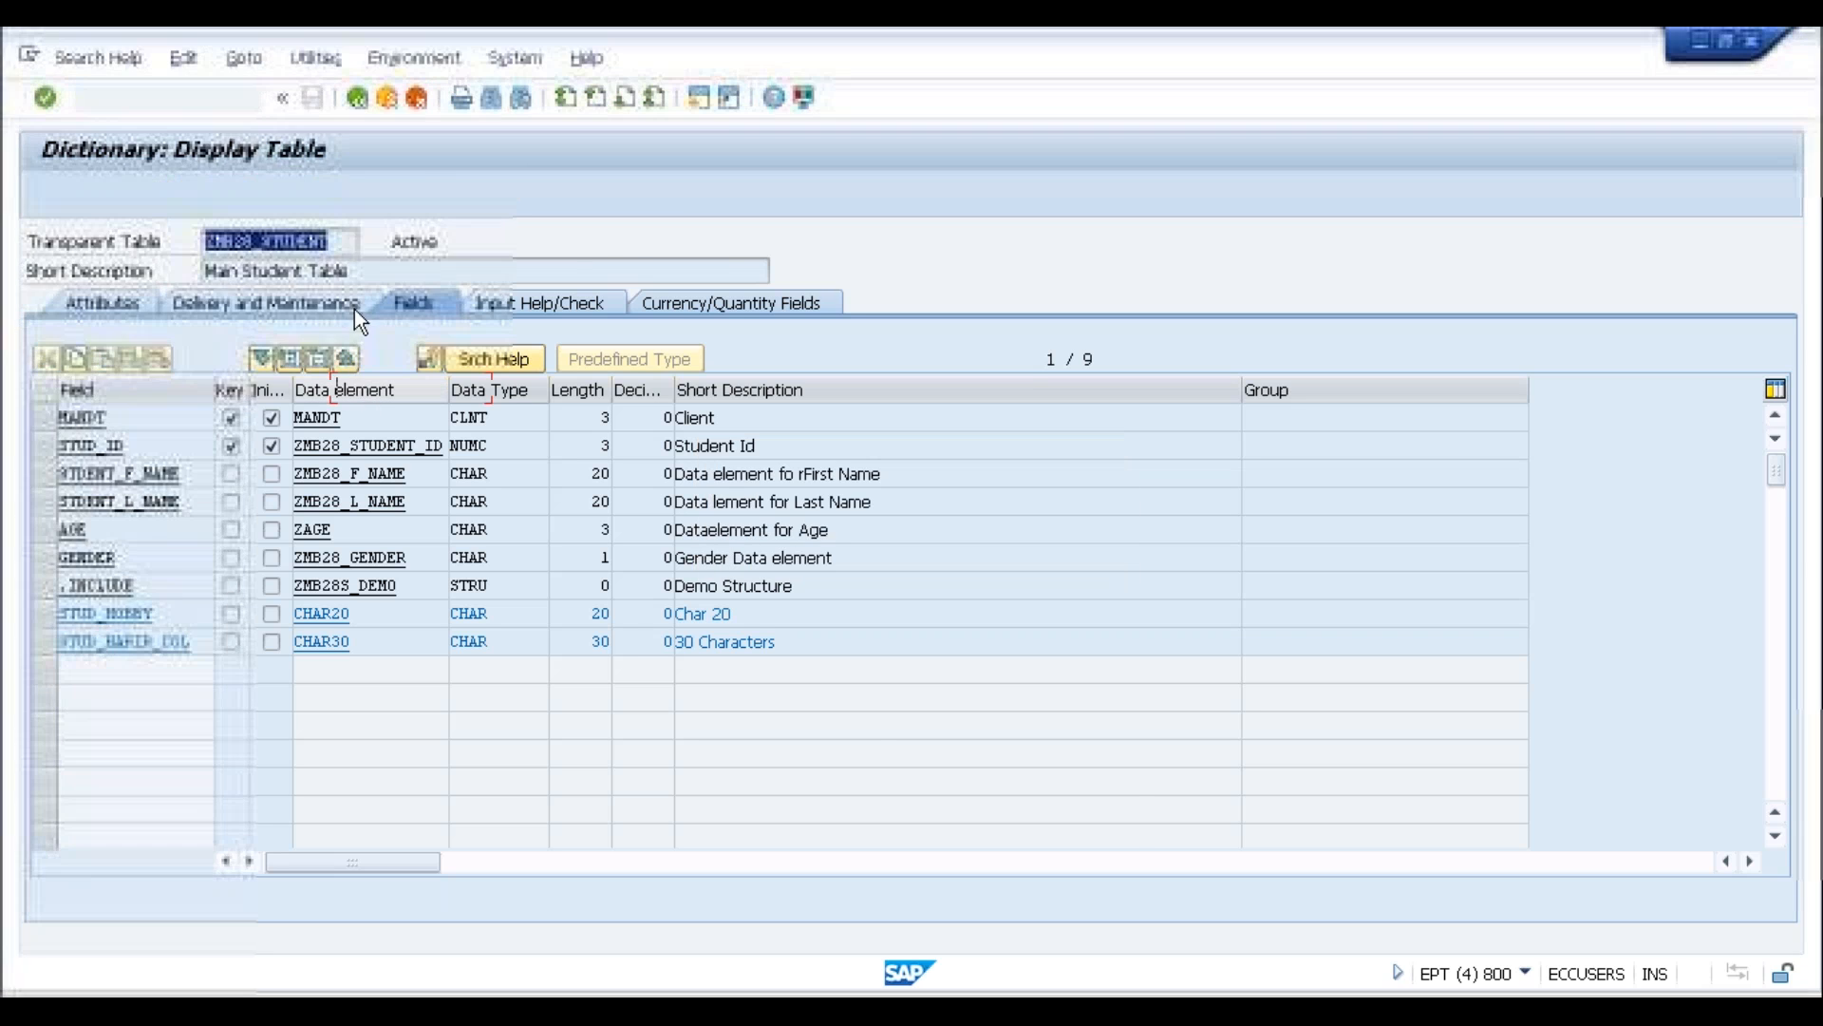
pyautogui.hotkey('ctrl', 'v')
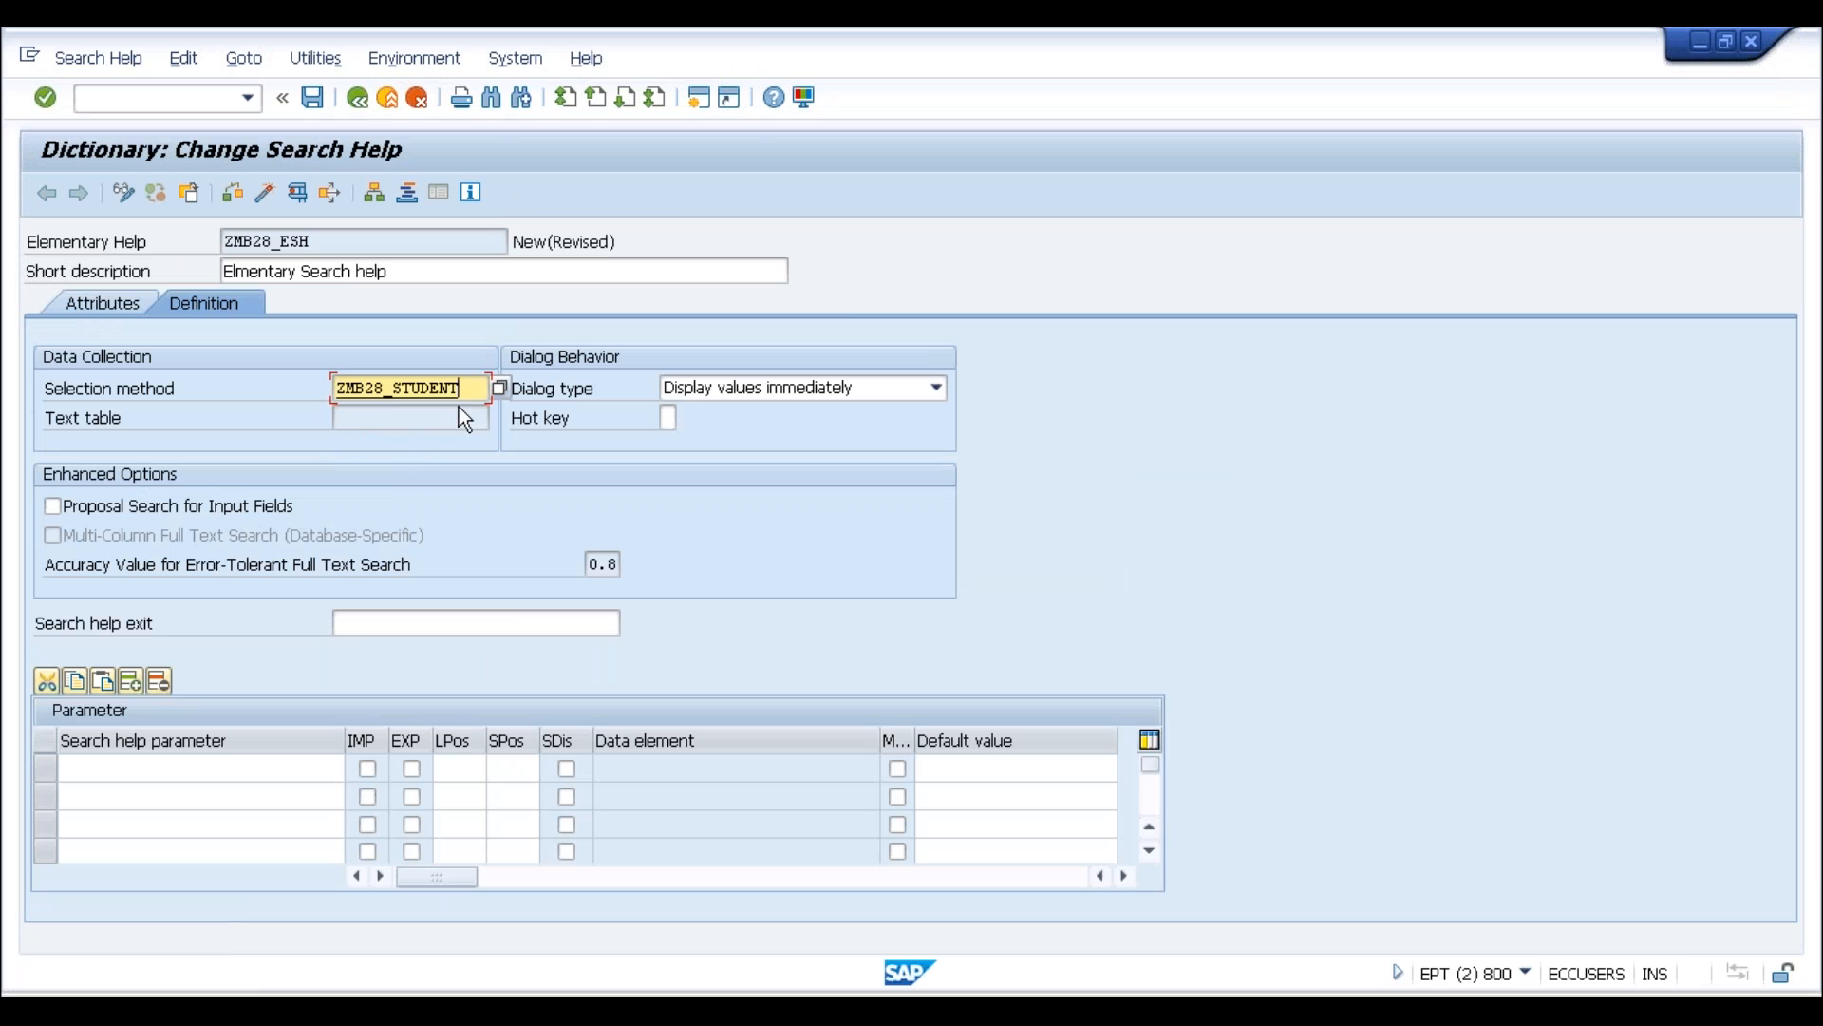
pyautogui.moveTo(460, 380); pyautogui.dragTo(314, 397)
pyautogui.moveTo(472, 390); pyautogui.dragTo(290, 410)
pyautogui.press('Return')
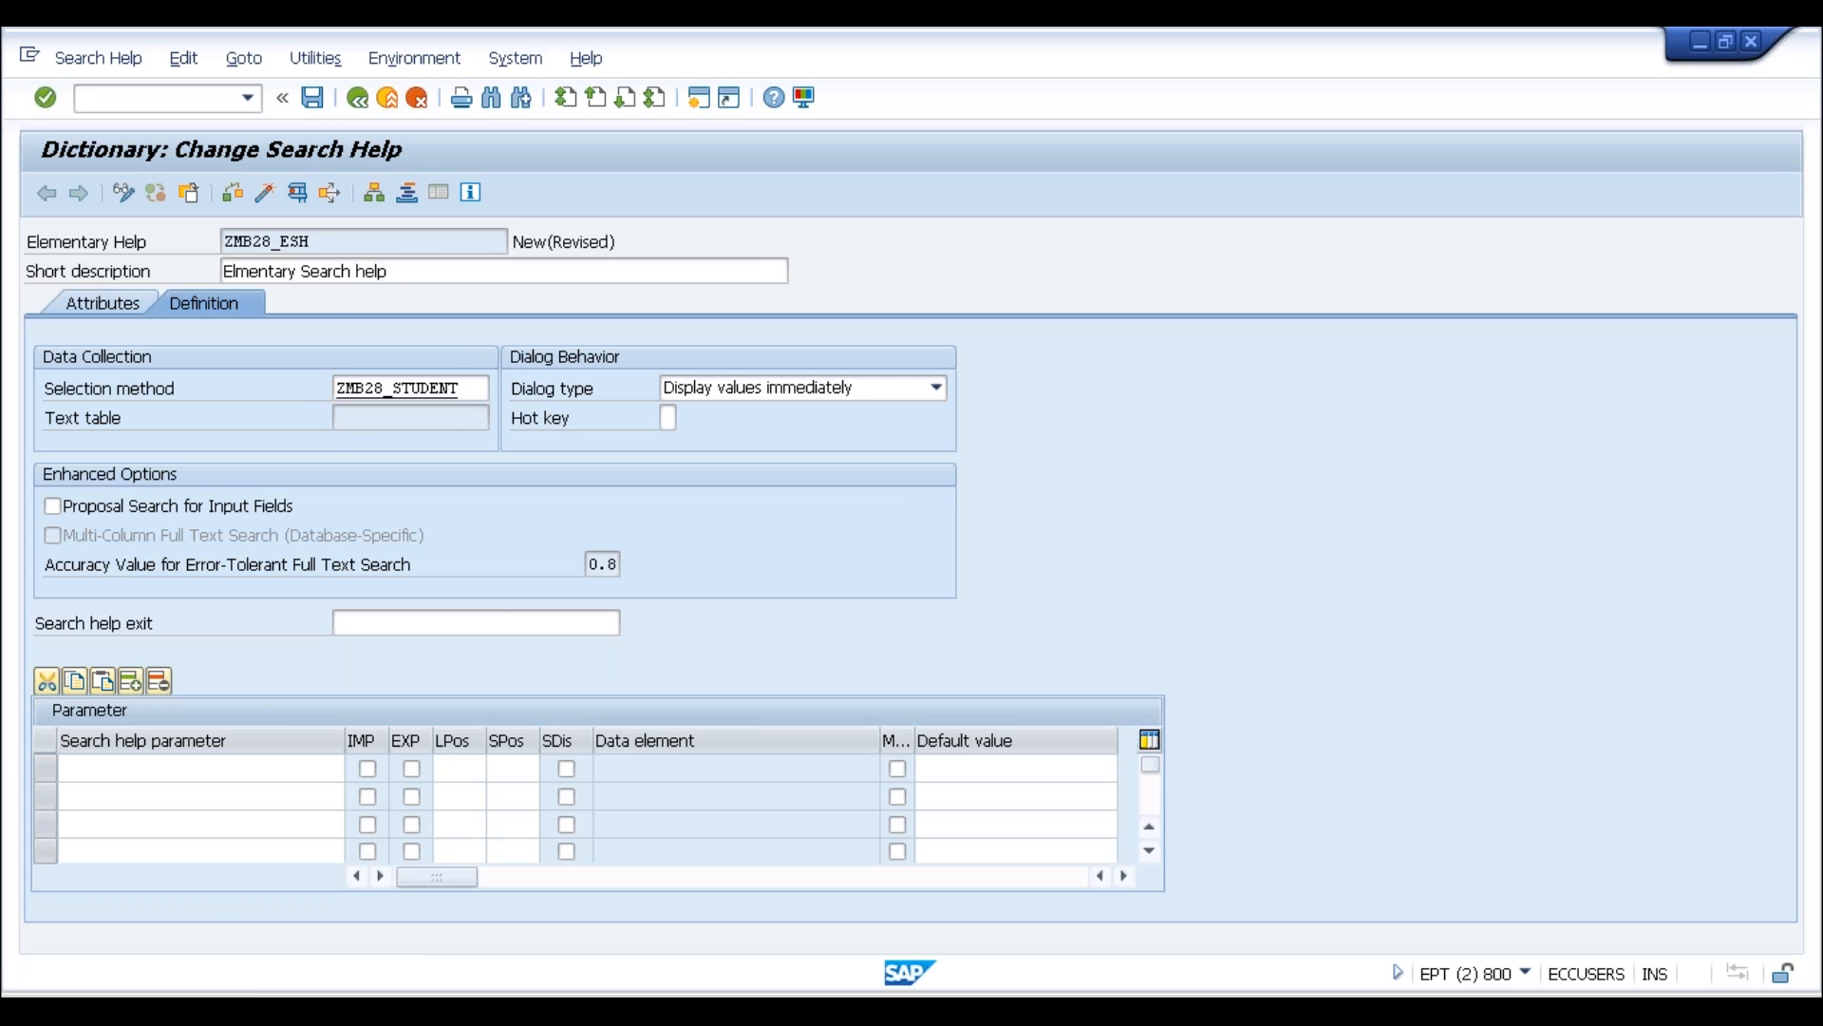
# Choose the table field STUD_ID as the first search help parameter of ZMB28_ESH
pyautogui.click(249, 769)
pyautogui.press('capslock')
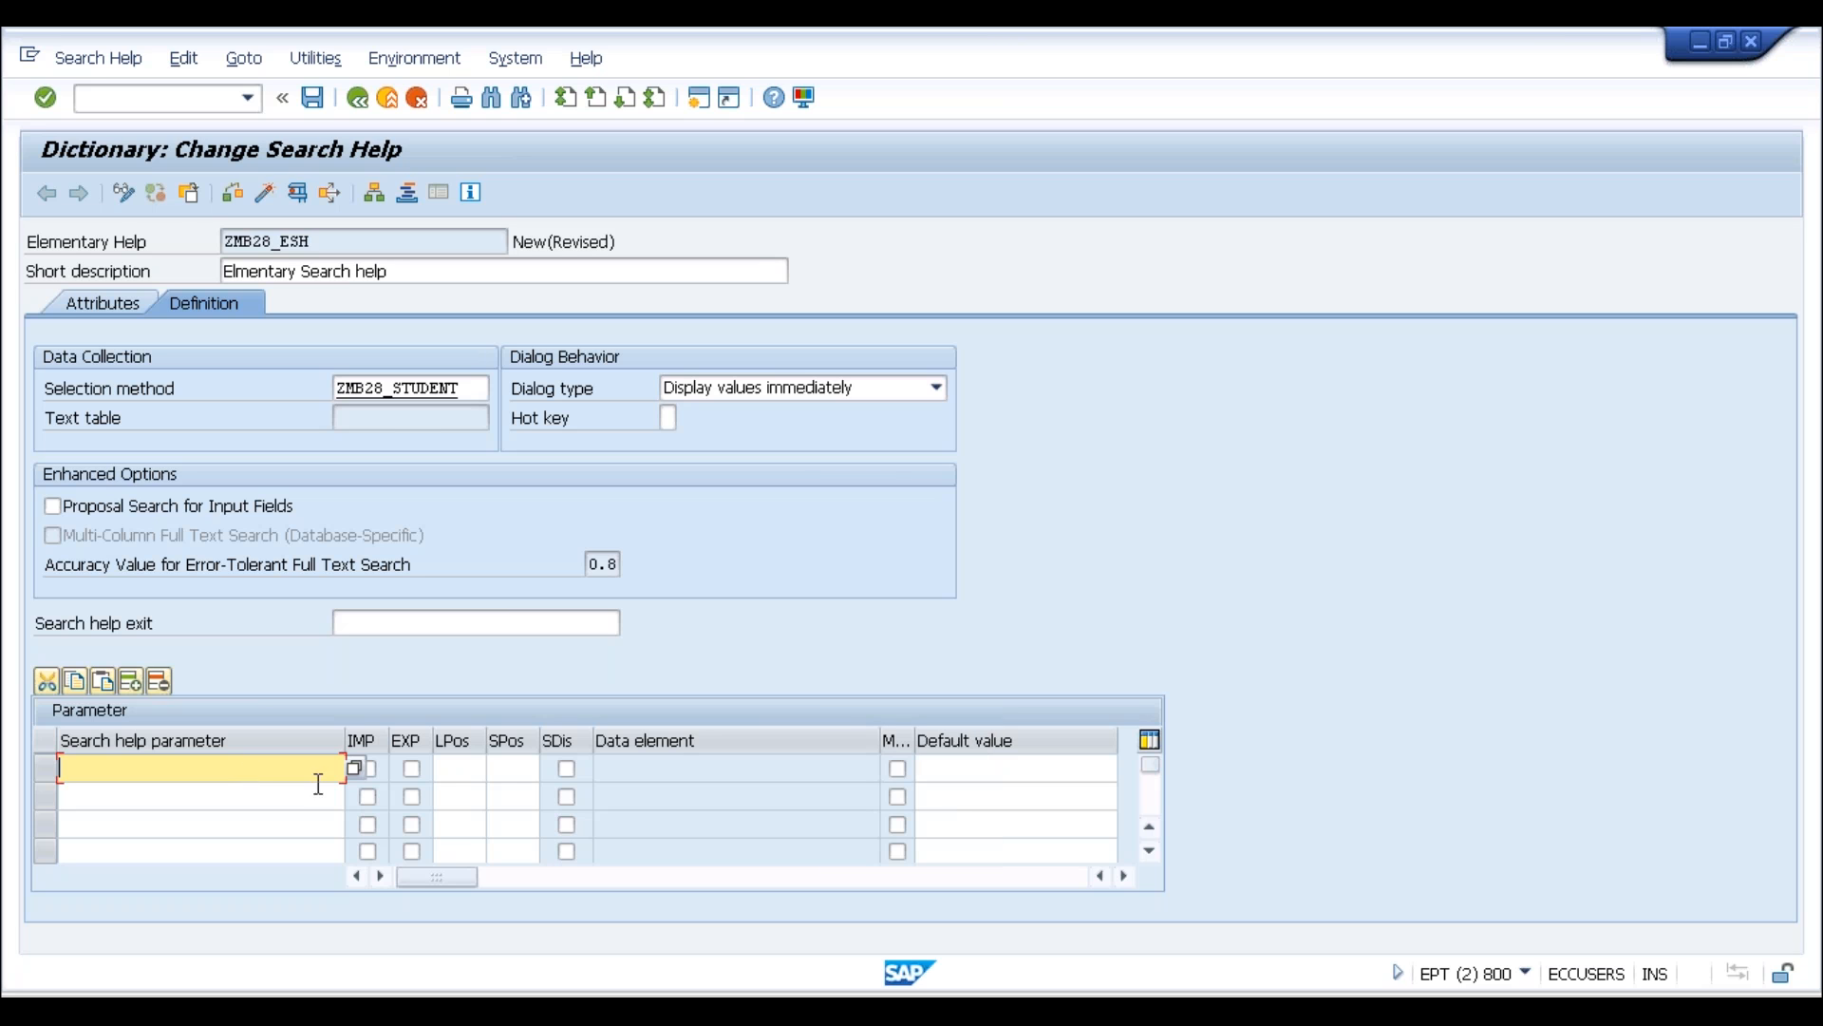
pyautogui.click(357, 772)
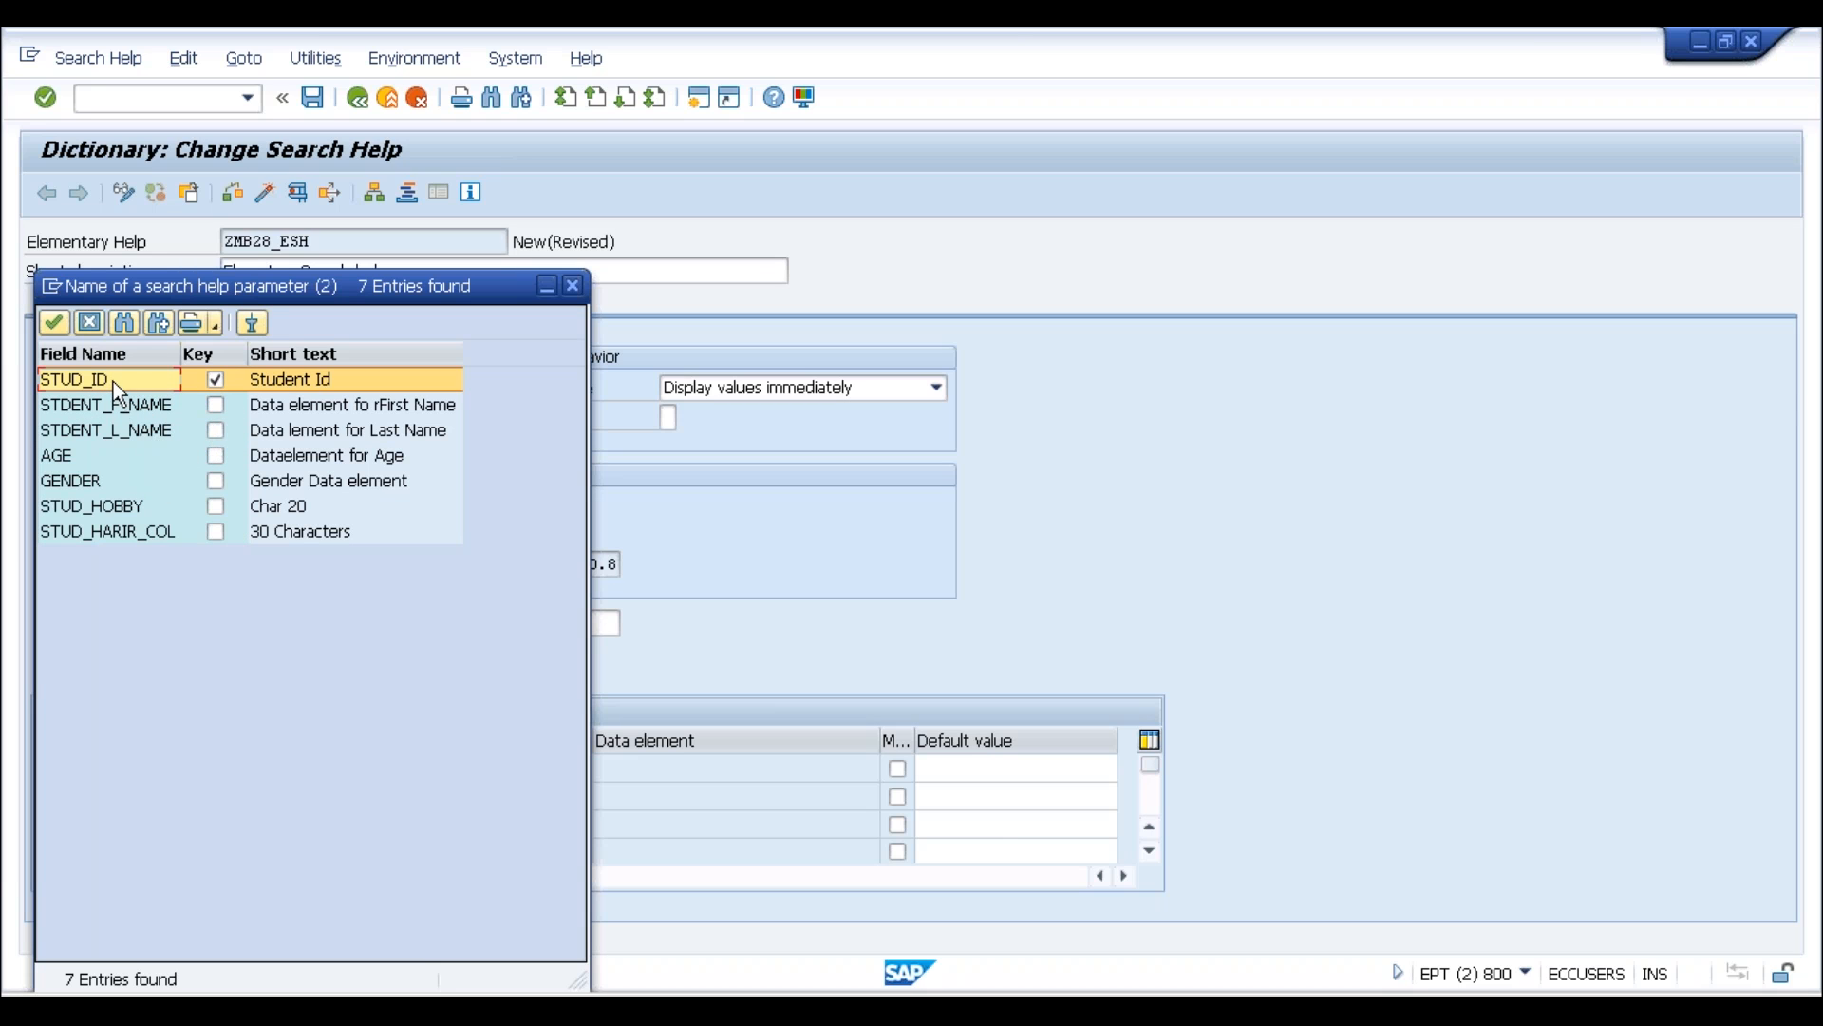
pyautogui.moveTo(408, 299); pyautogui.dragTo(504, 138)
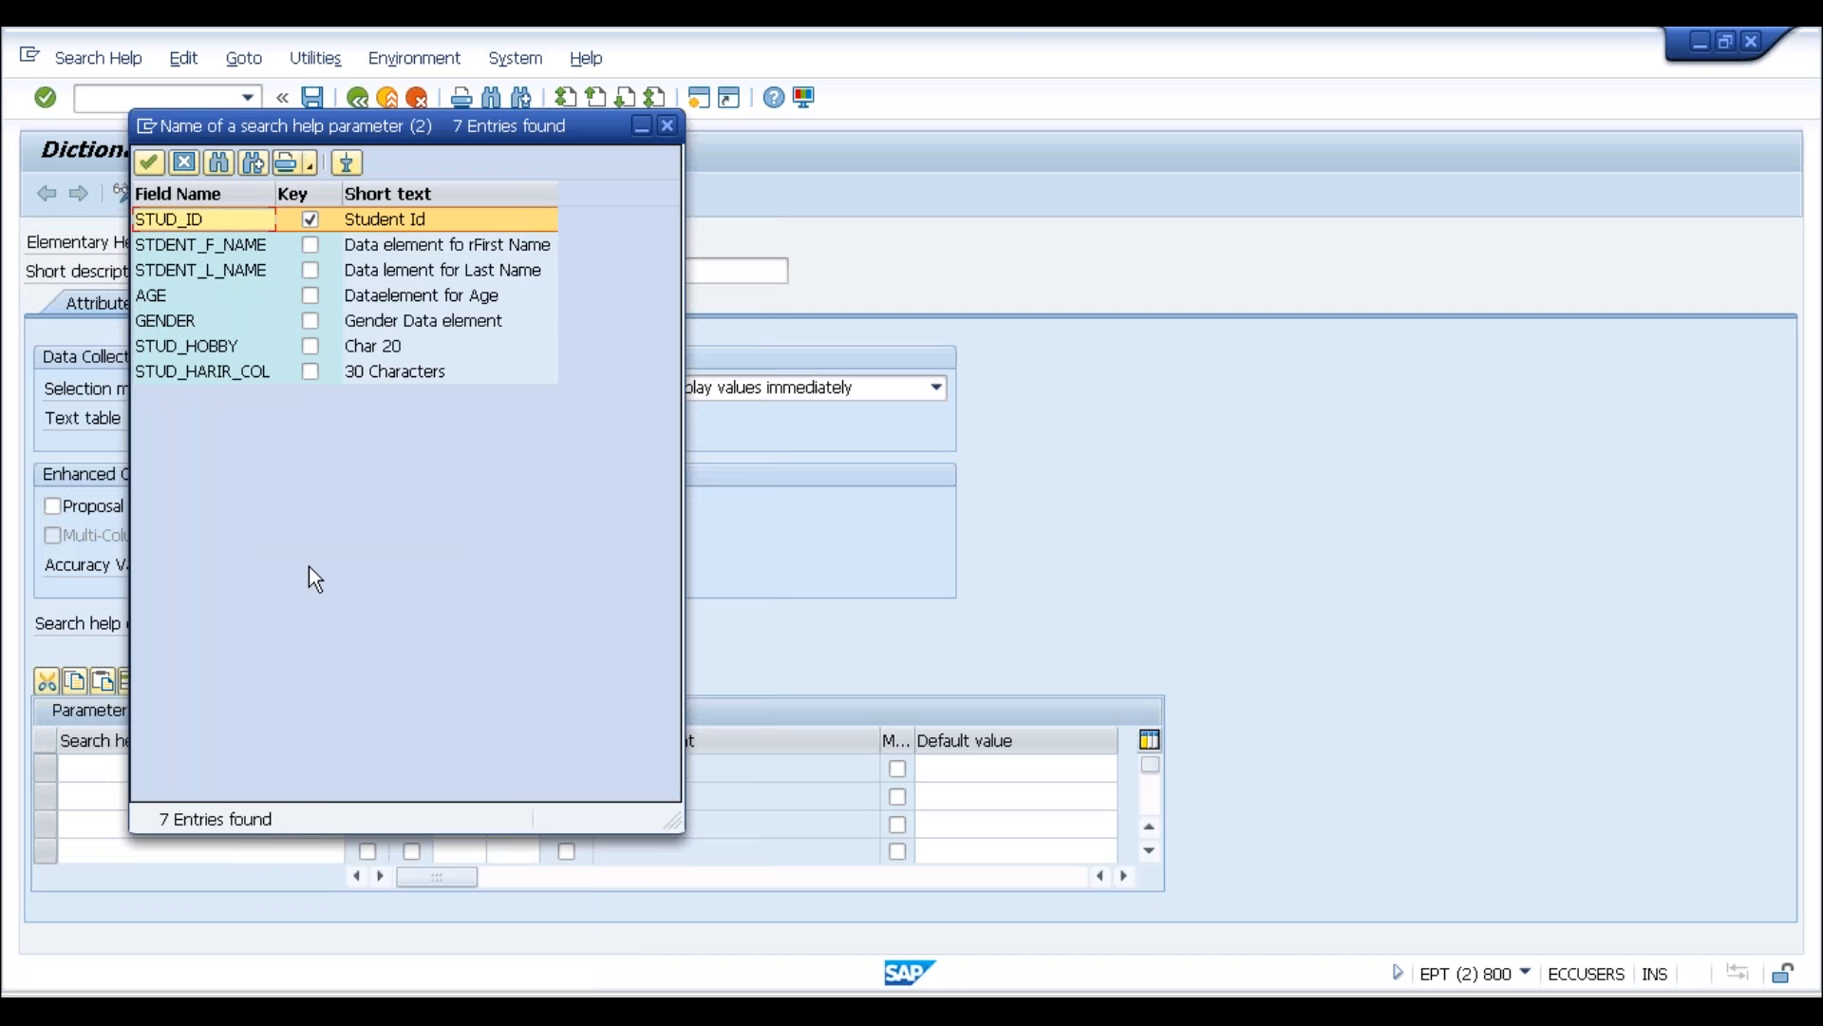
pyautogui.click(146, 163)
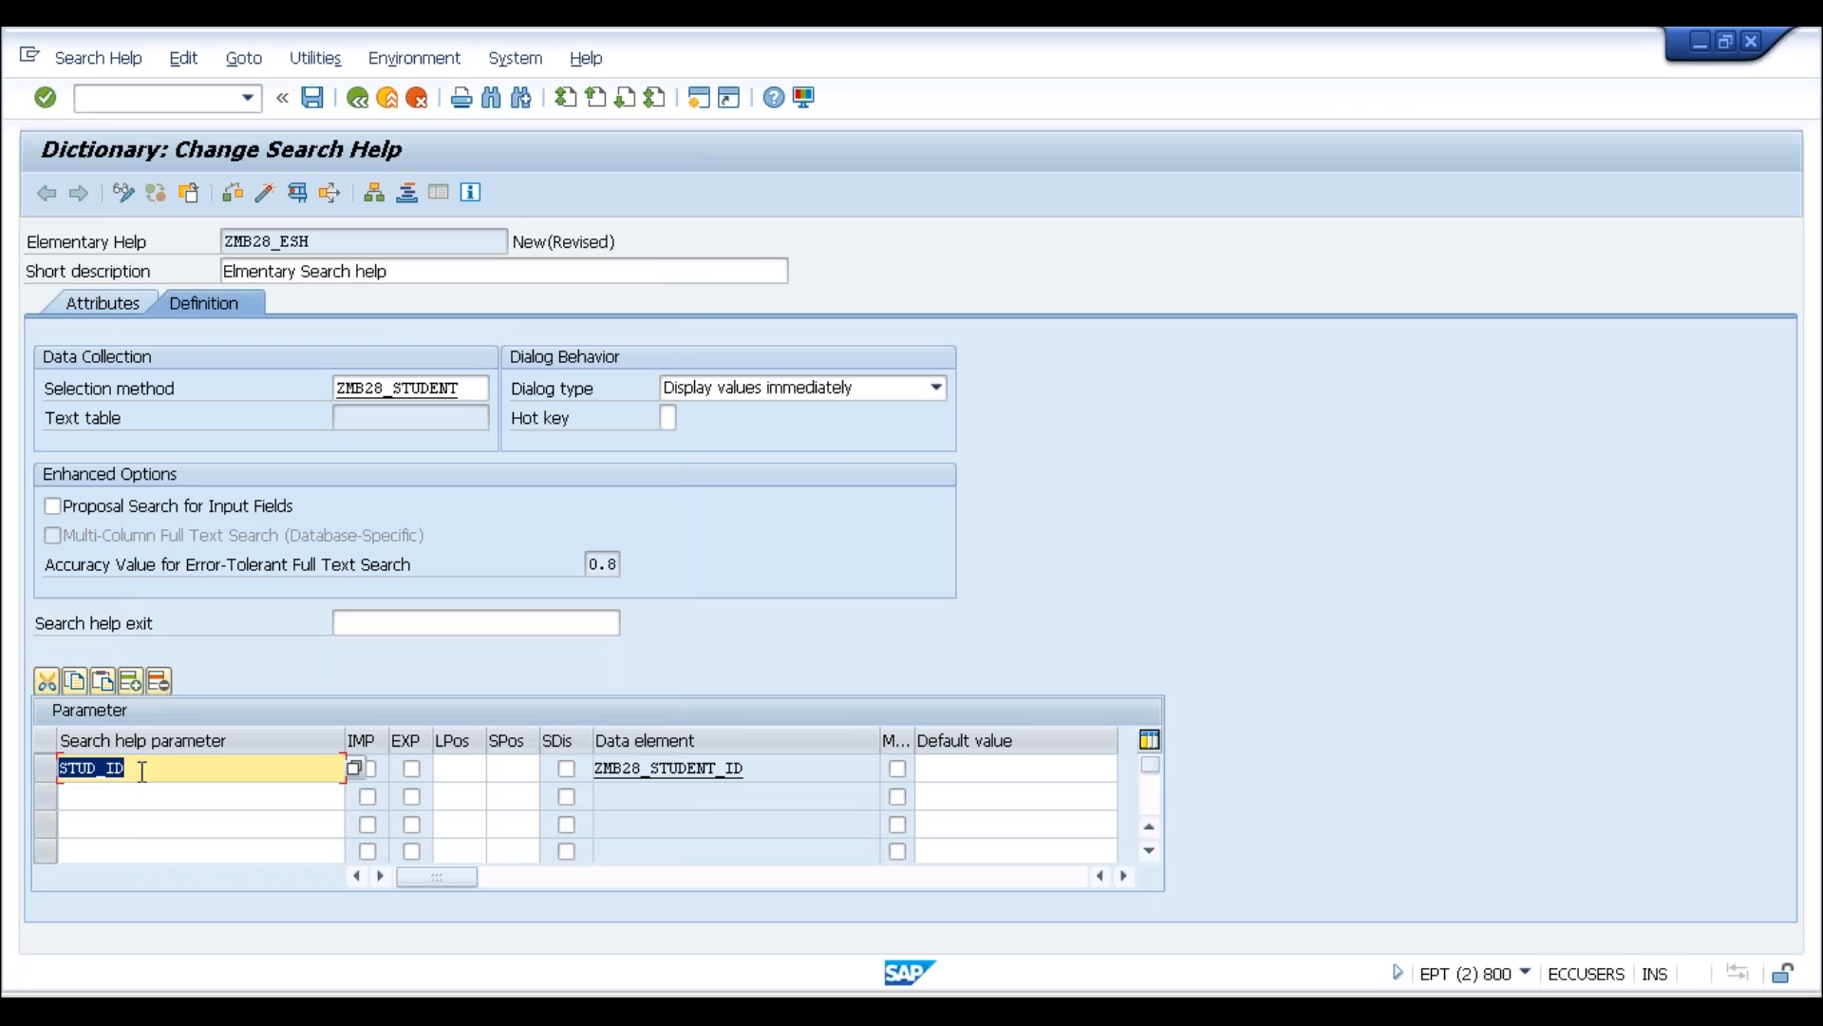
pyautogui.click(209, 799)
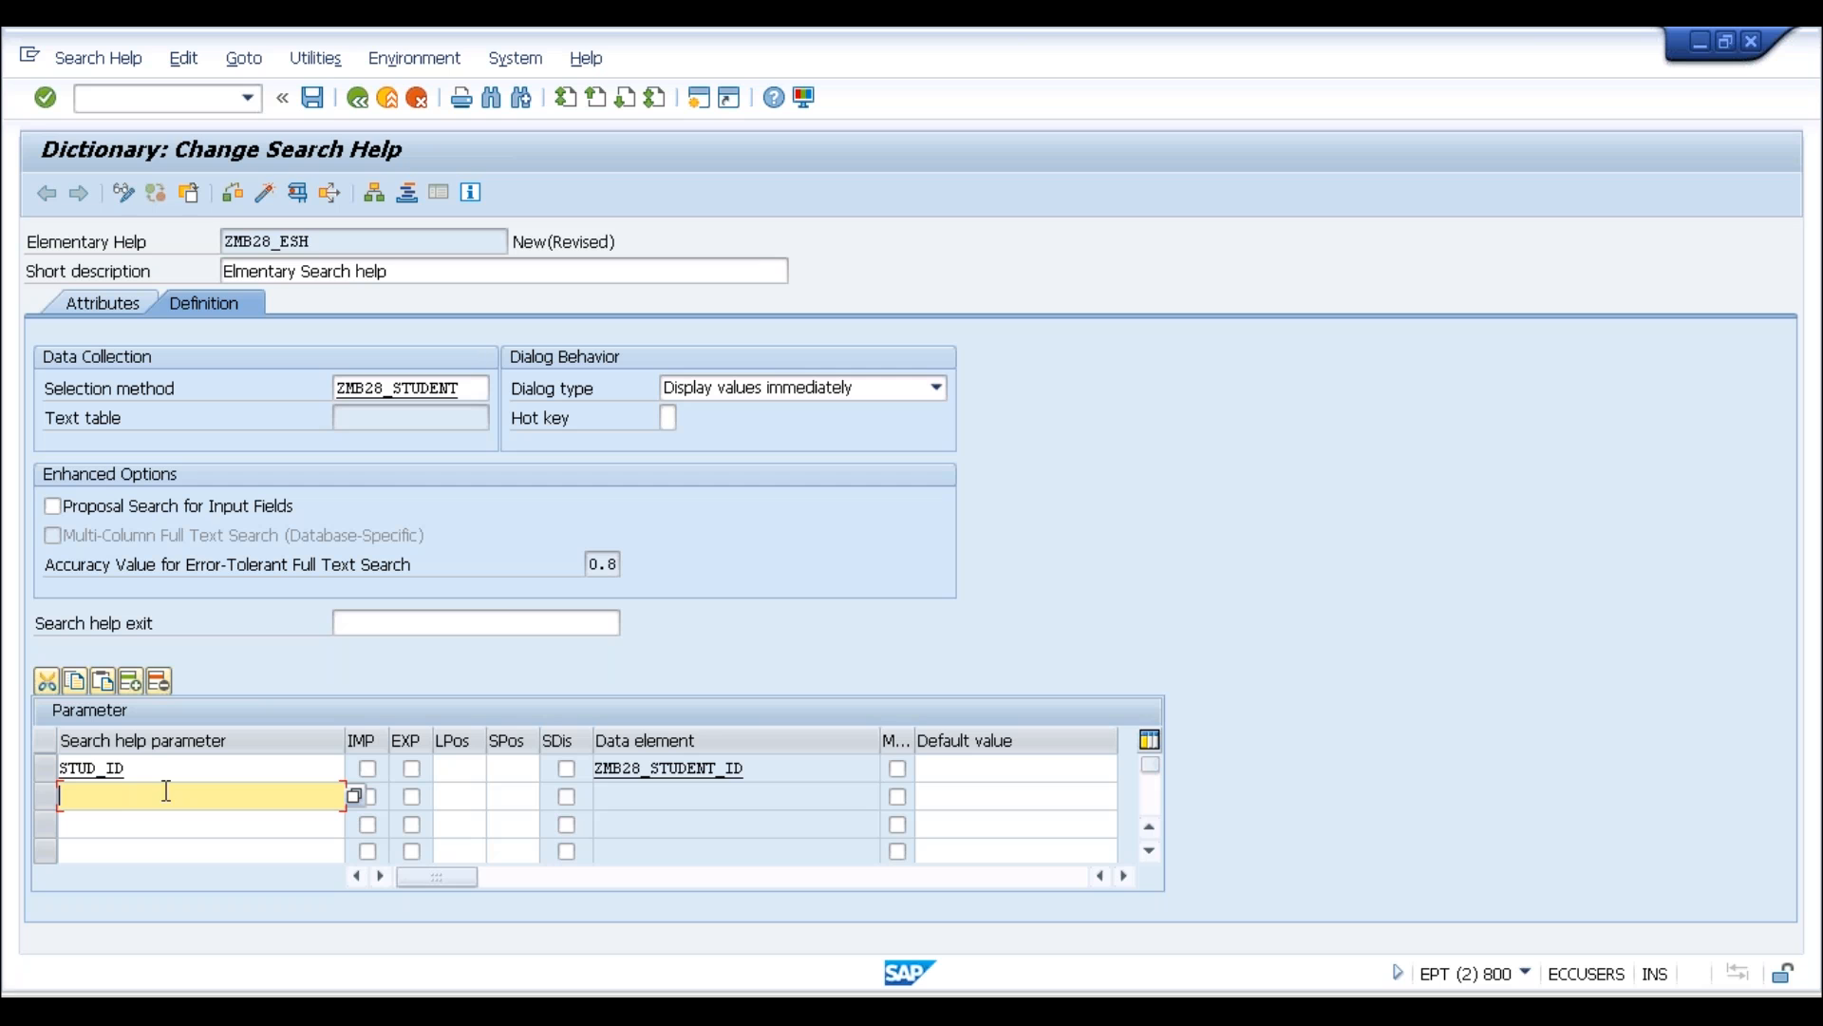
# Set the first search help parameter to STDENT_F_NAME and add STDENT_L_NAME as the second parameter
pyautogui.click(179, 774)
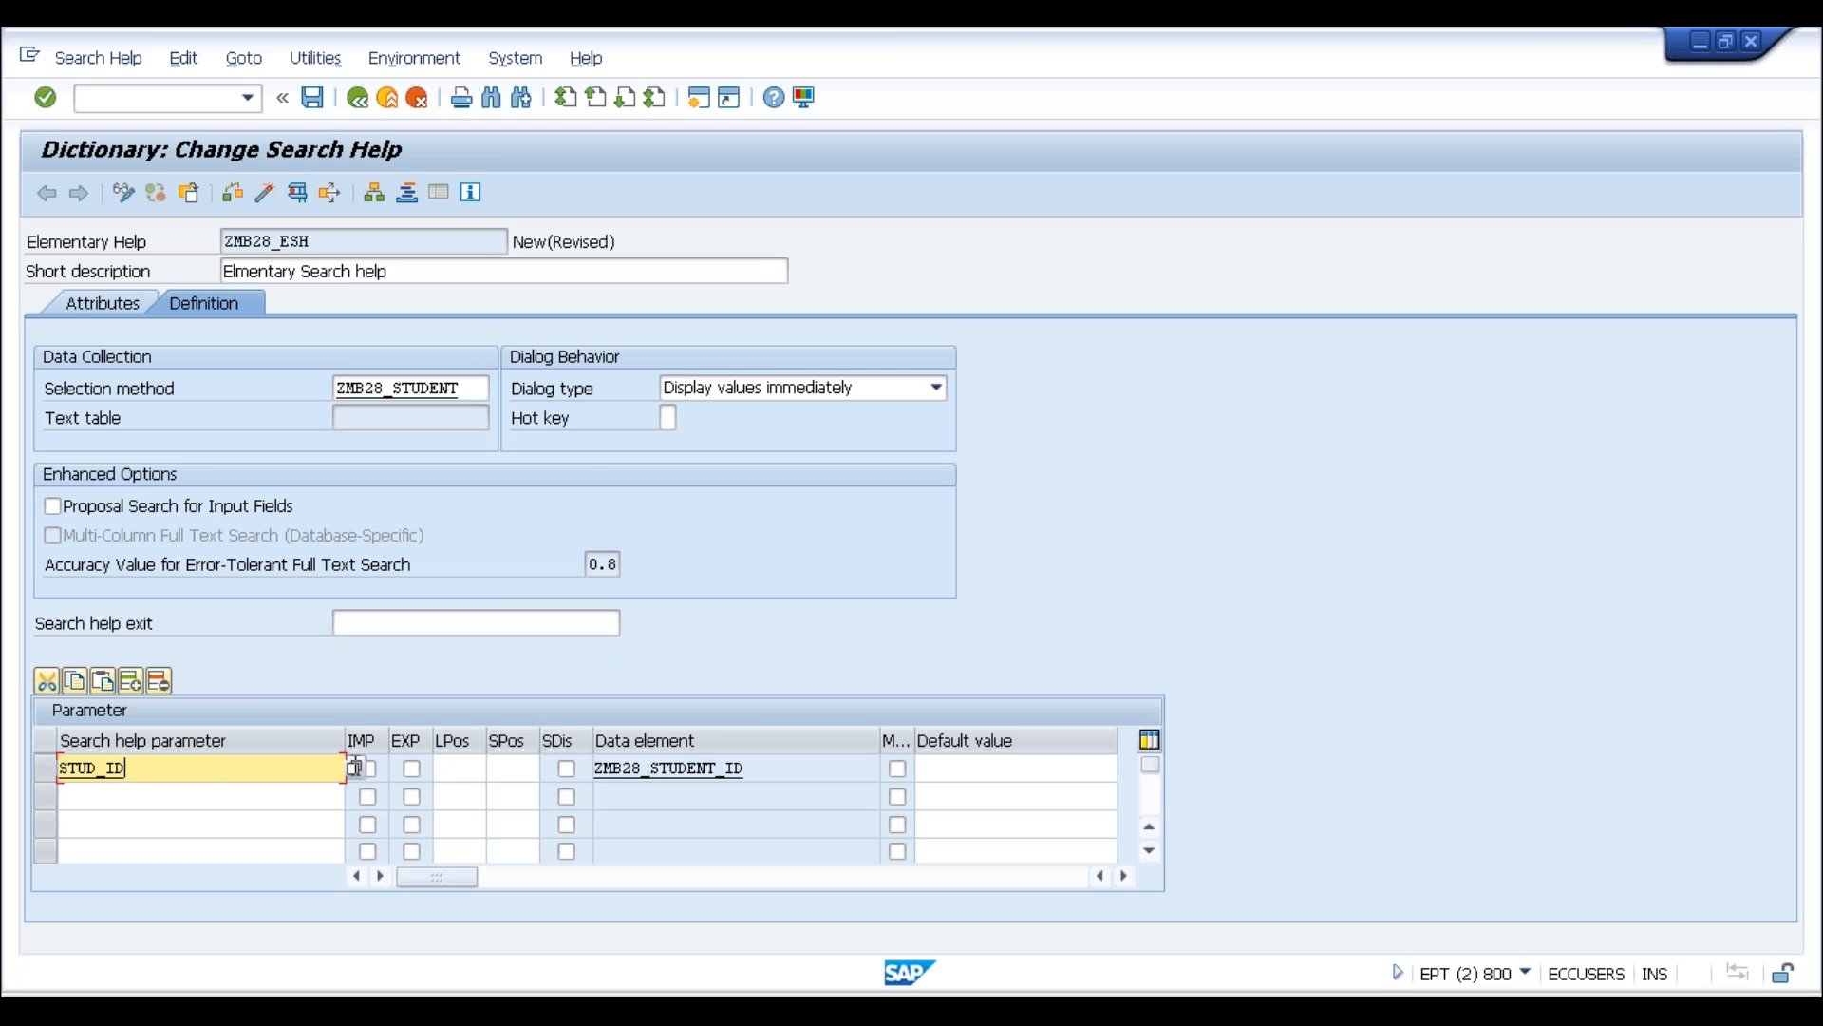
pyautogui.click(353, 772)
pyautogui.click(117, 407)
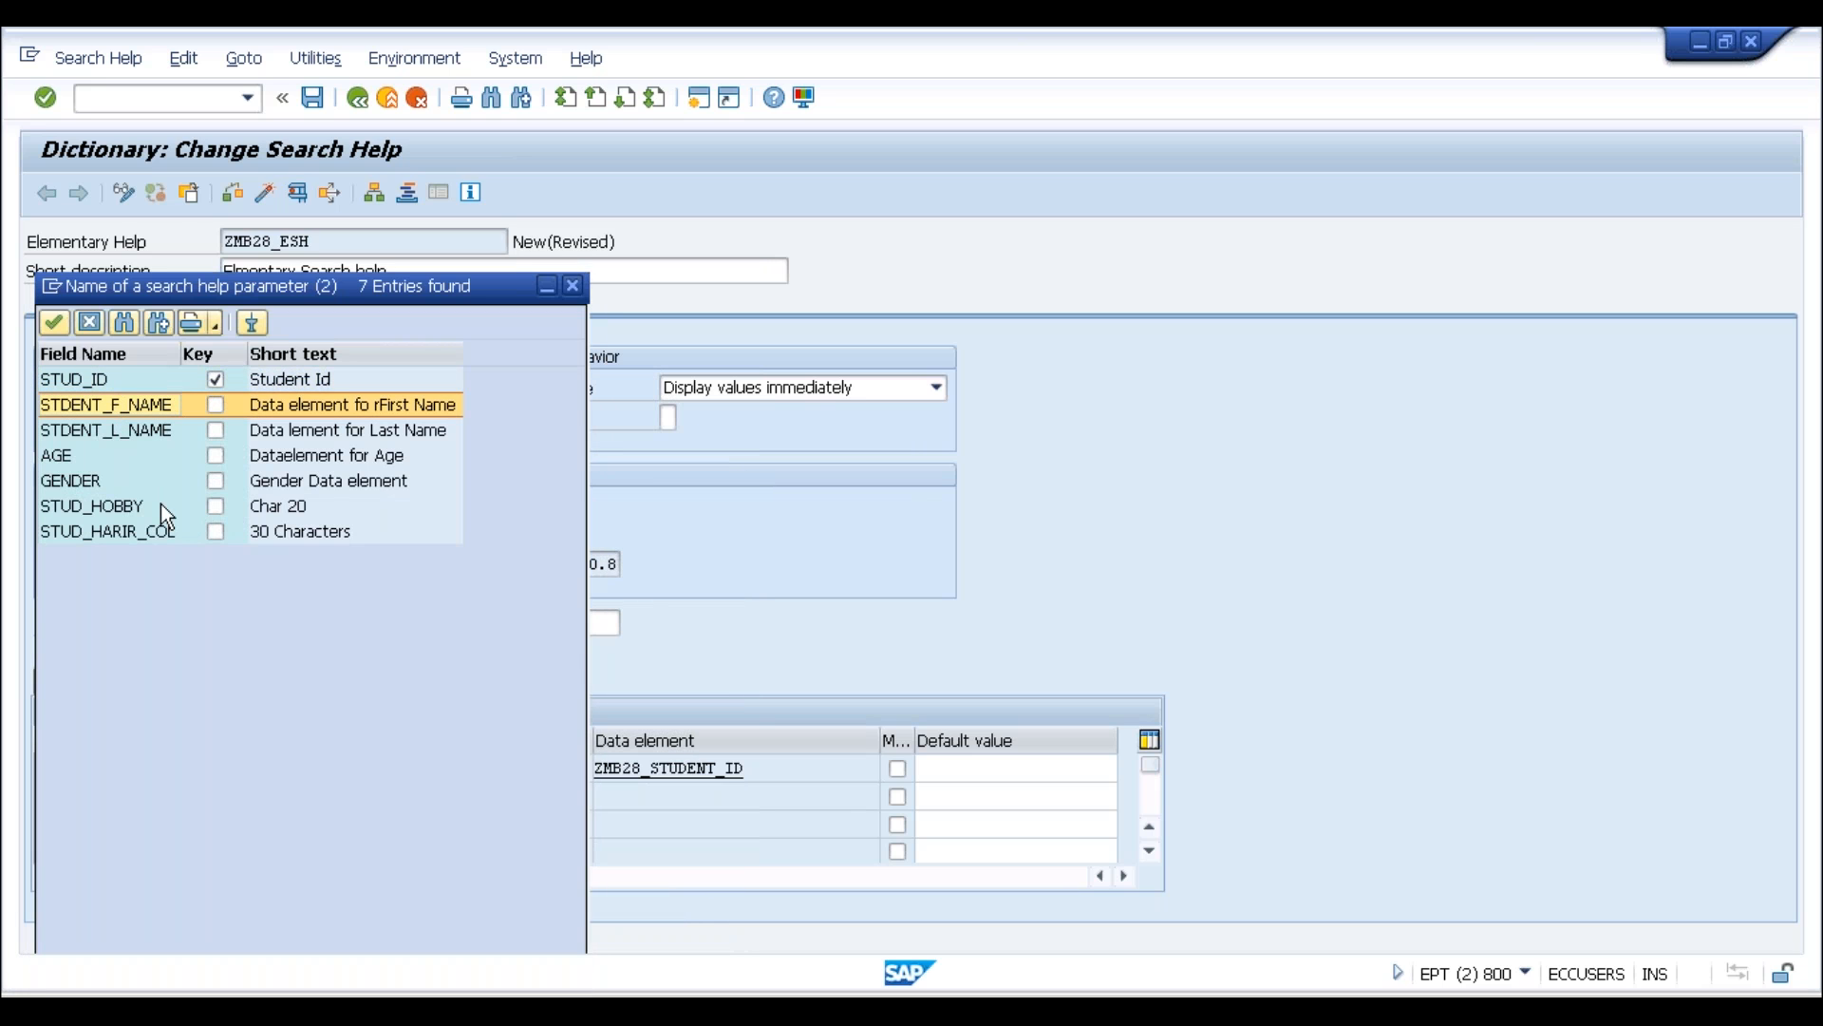
pyautogui.press('Return')
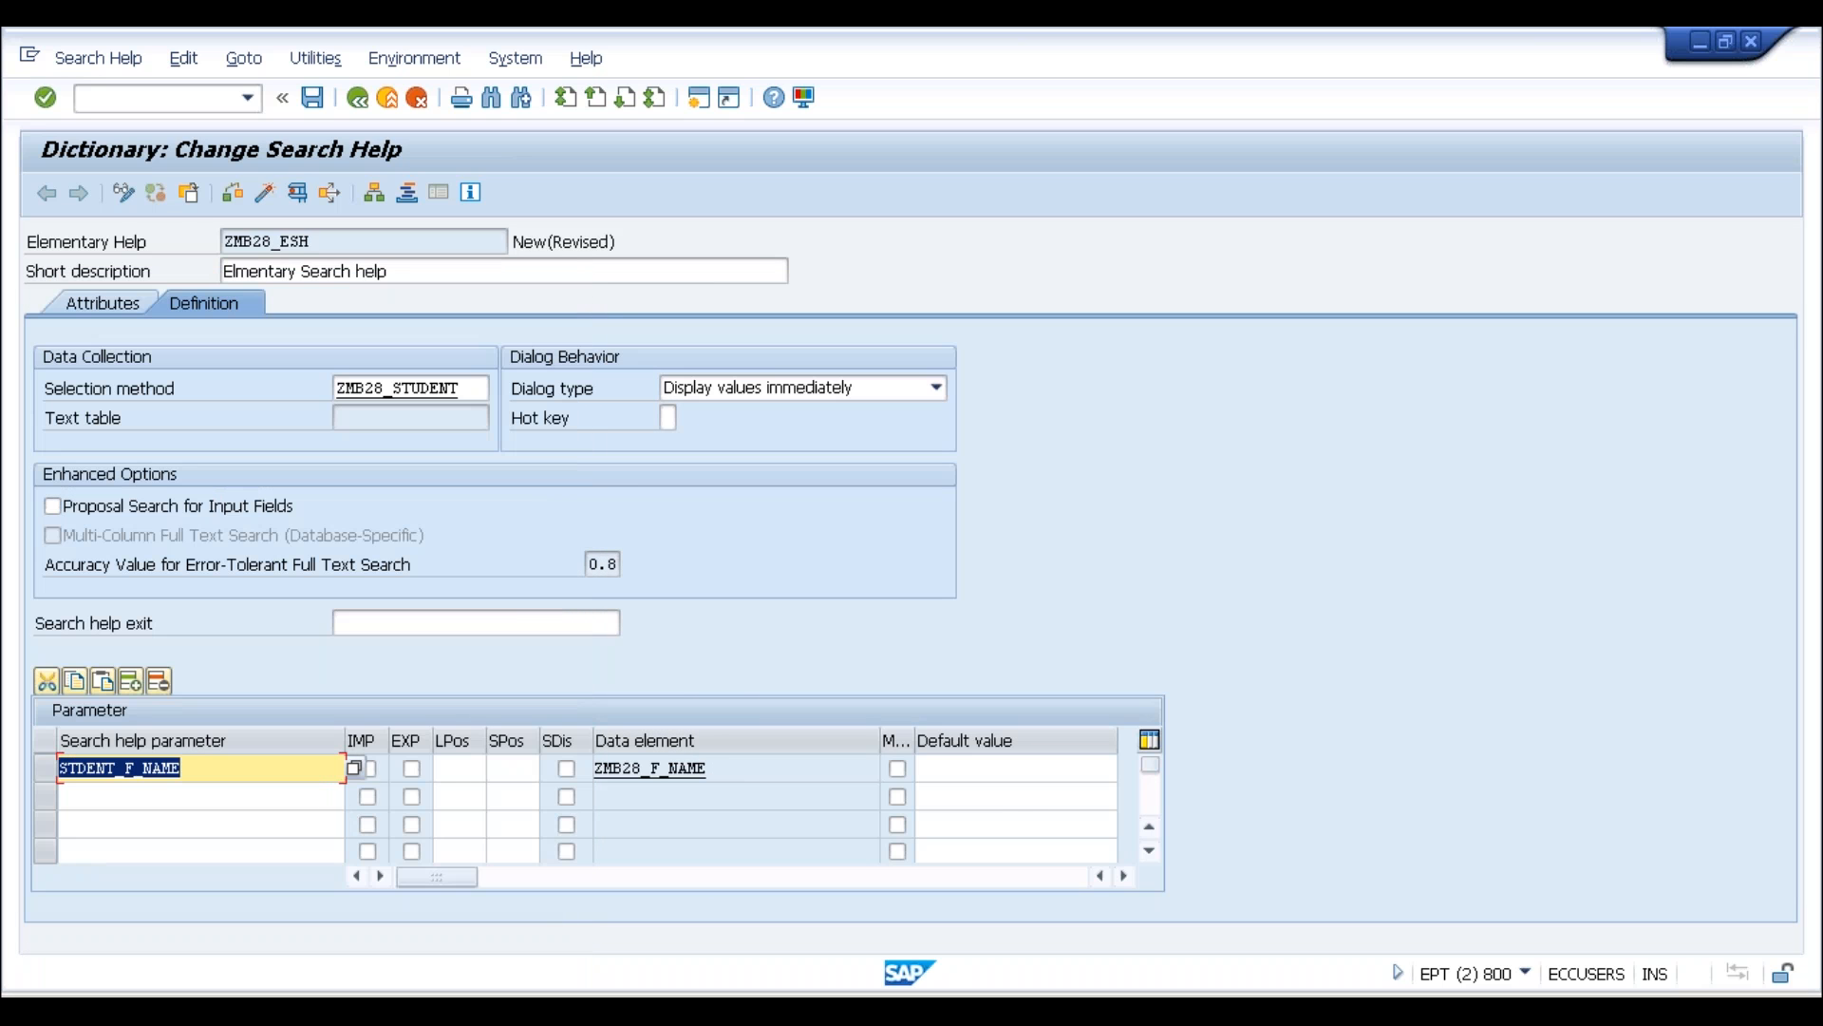
pyautogui.click(331, 803)
pyautogui.click(357, 802)
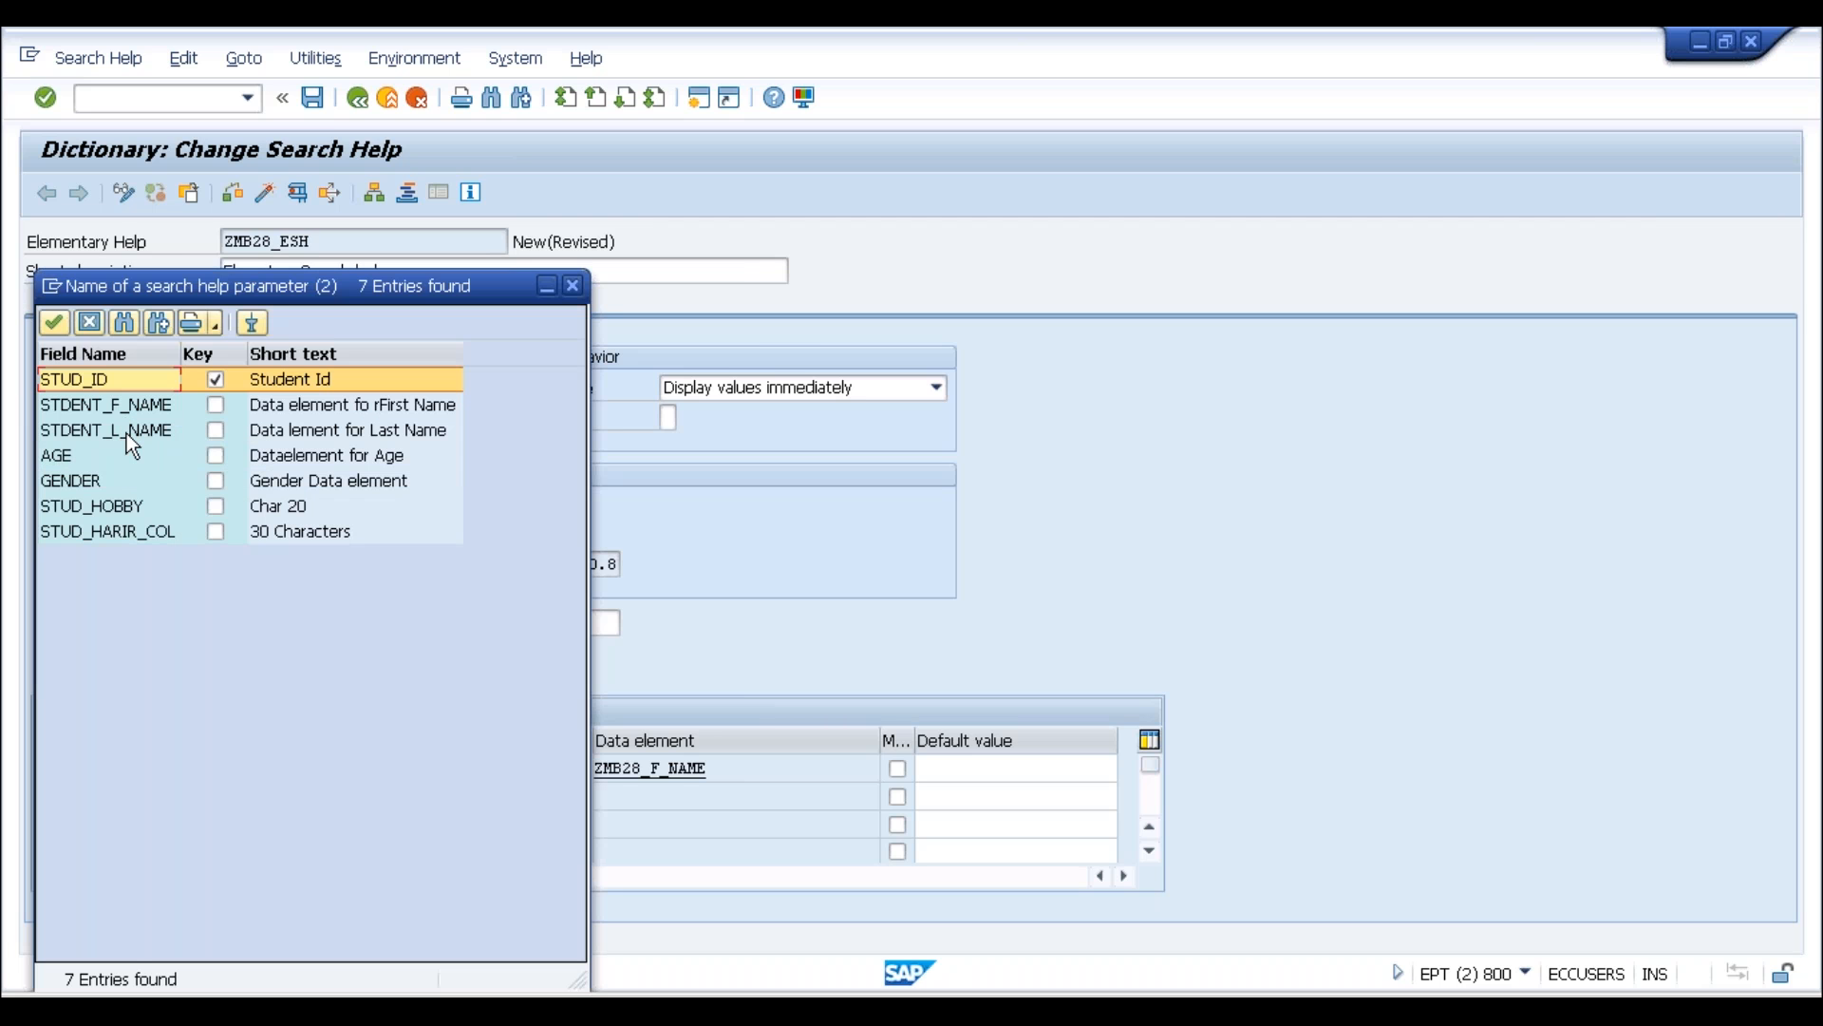
pyautogui.click(83, 435)
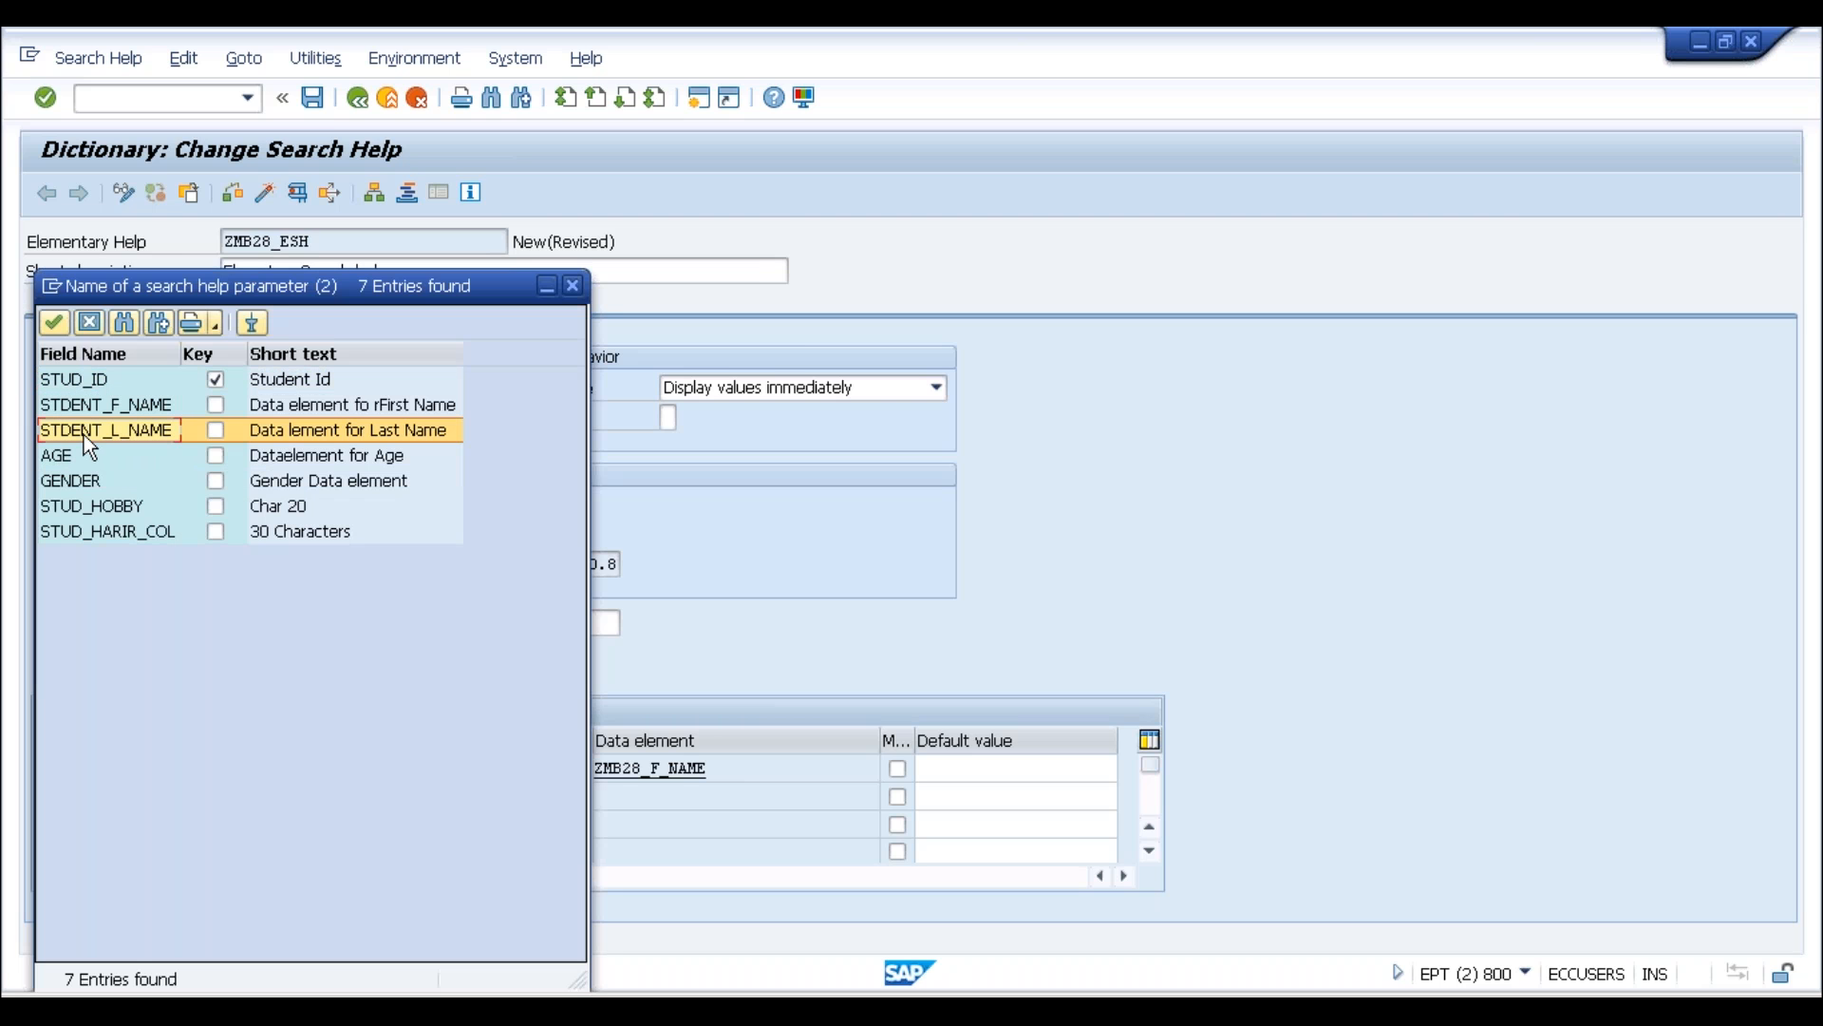
pyautogui.doubleClick(84, 435)
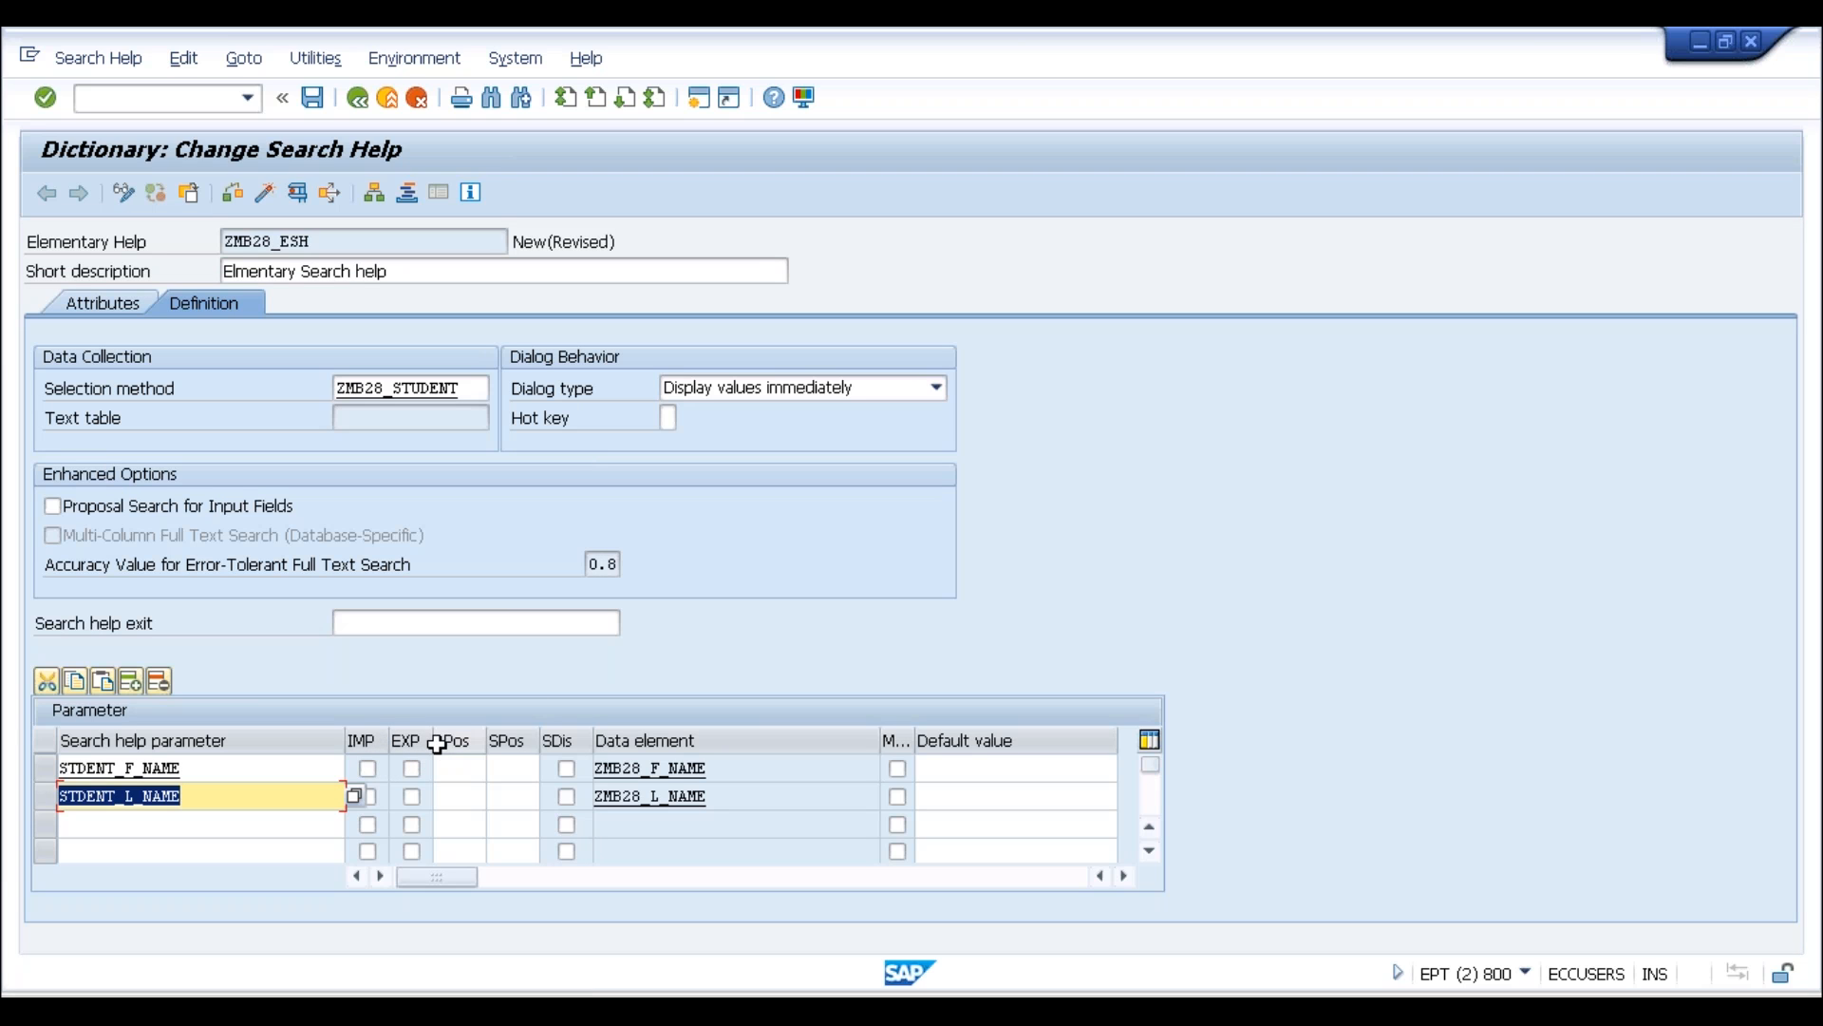
# Widen the parameter table columns and examine the import, export, position, display, data element, modified and default value settings
pyautogui.moveTo(435, 744); pyautogui.dragTo(482, 748)
pyautogui.moveTo(389, 740); pyautogui.dragTo(418, 743)
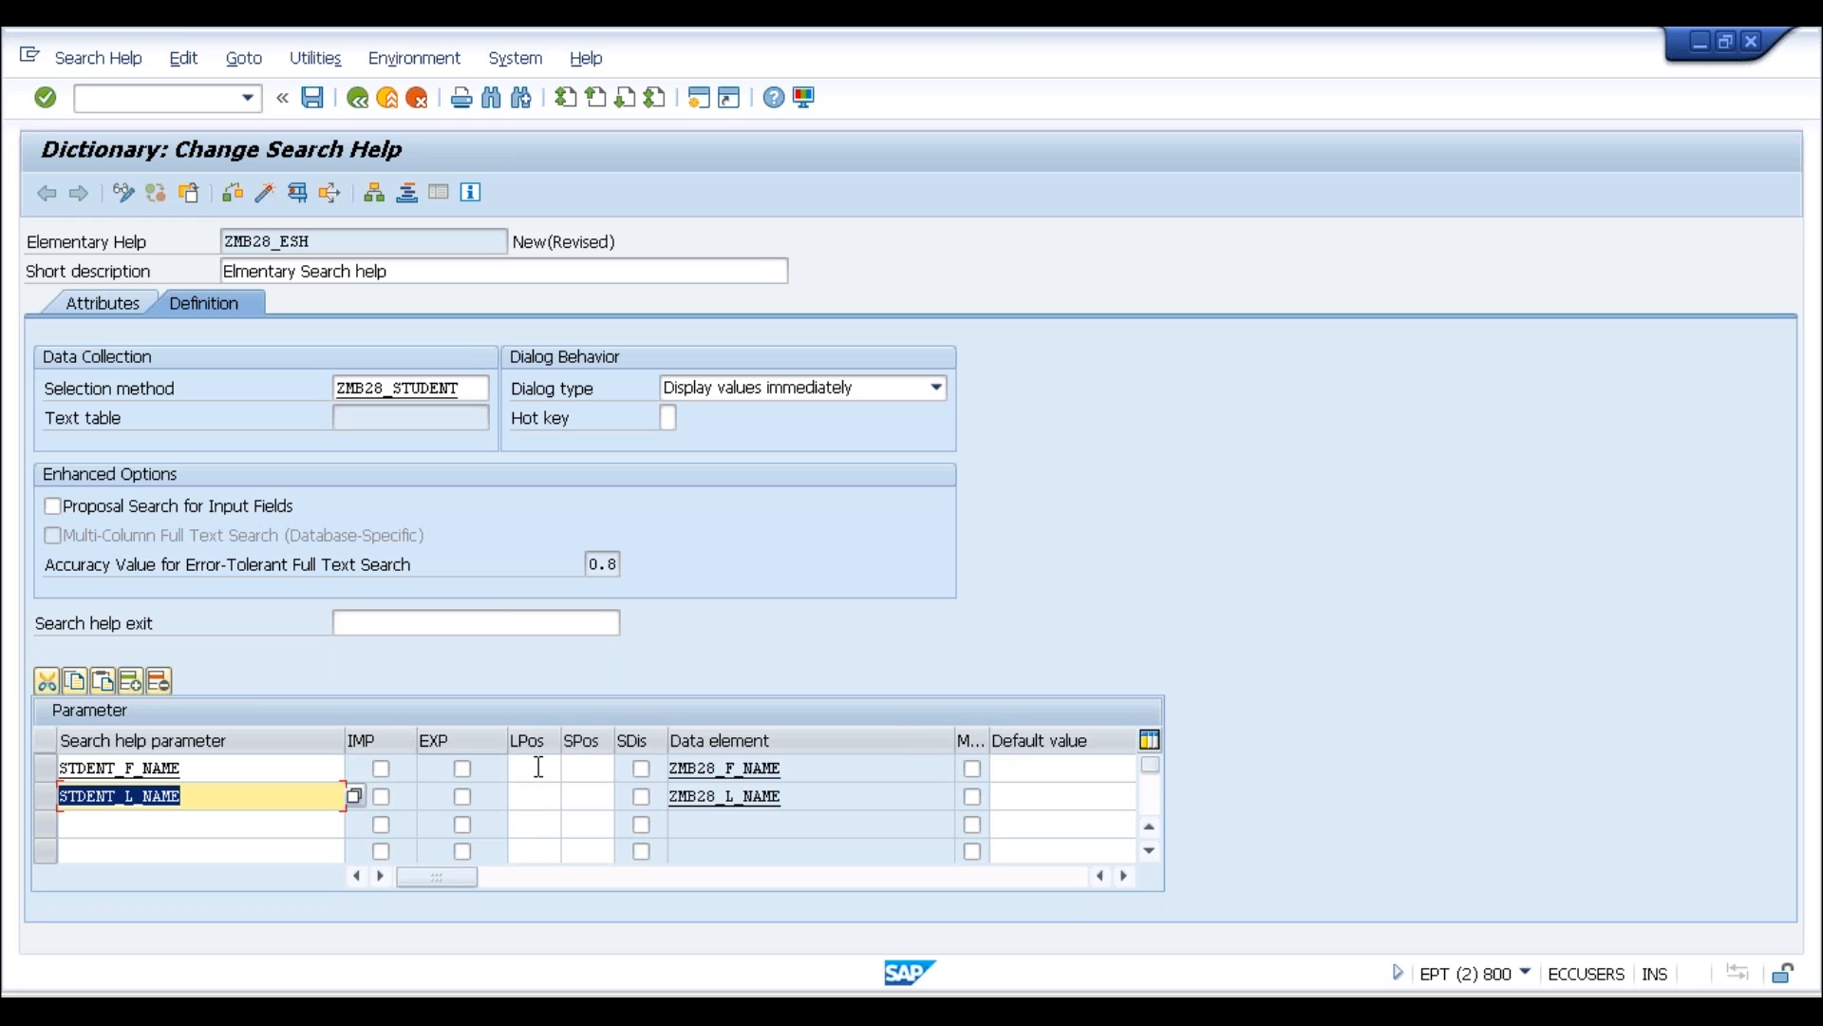
pyautogui.click(540, 767)
pyautogui.click(582, 768)
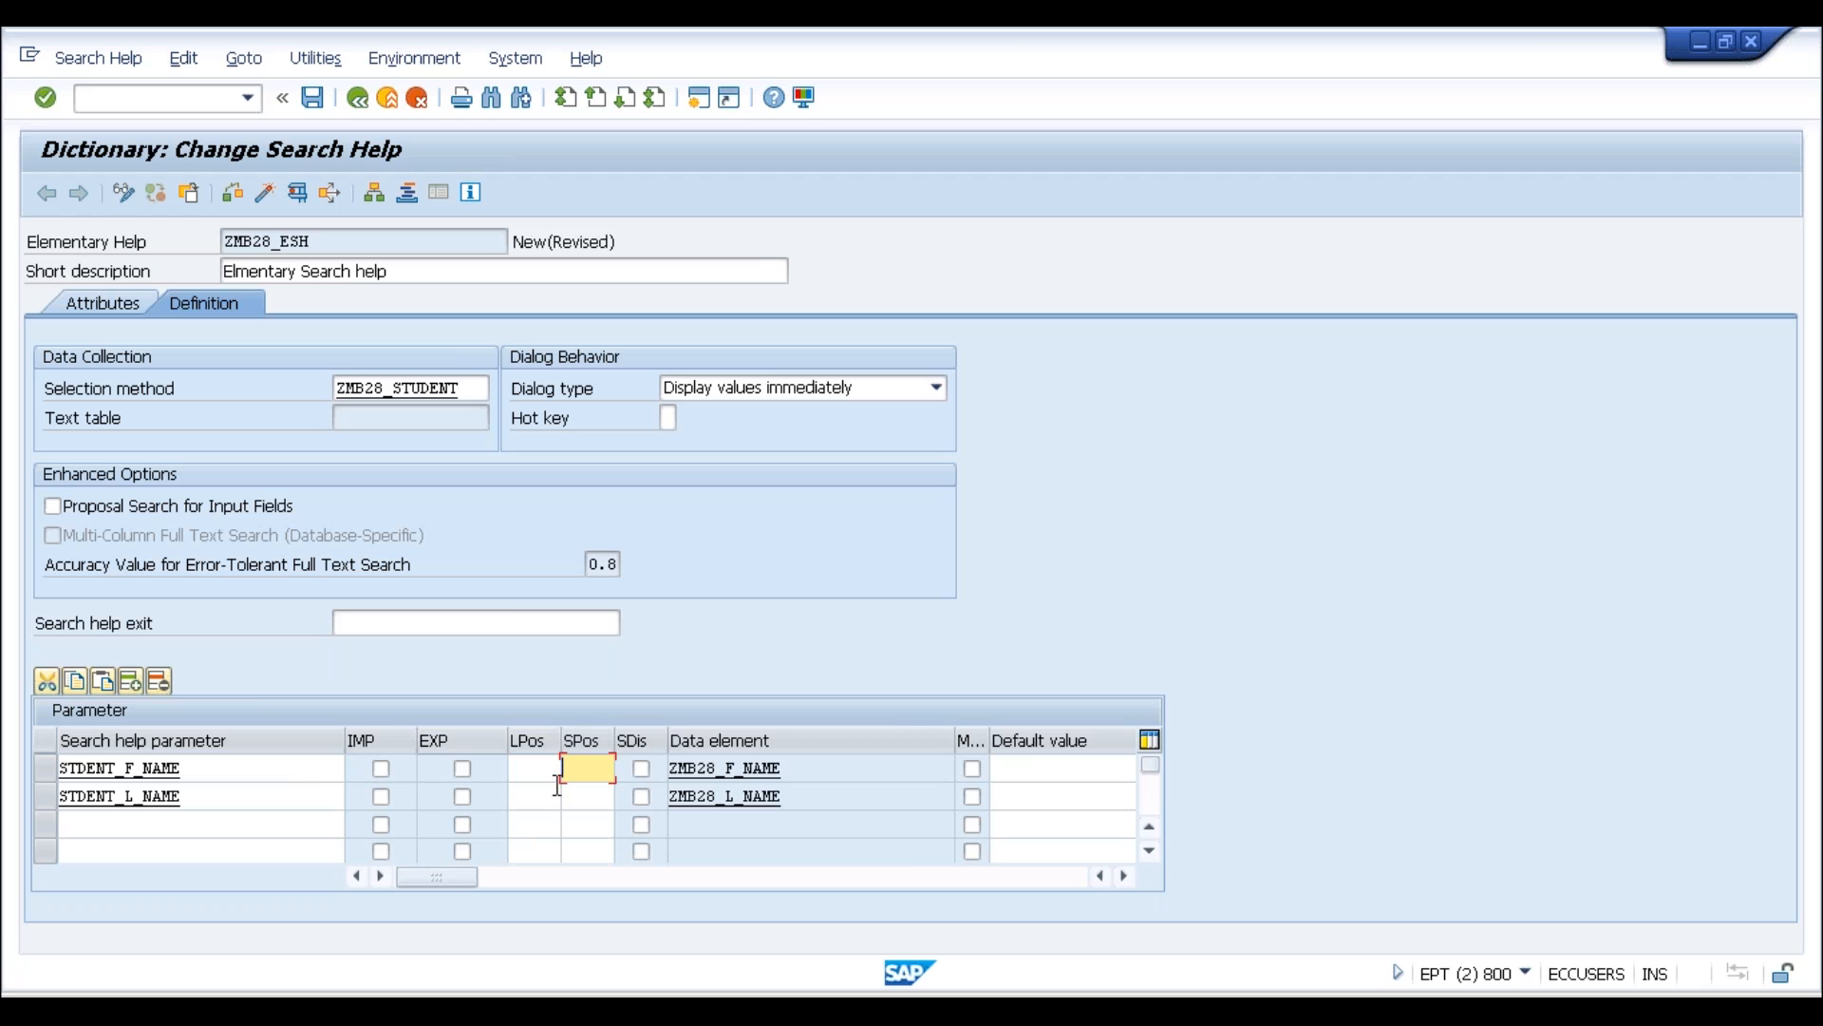
pyautogui.click(547, 772)
pyautogui.click(595, 769)
pyautogui.moveTo(786, 766); pyautogui.dragTo(788, 763)
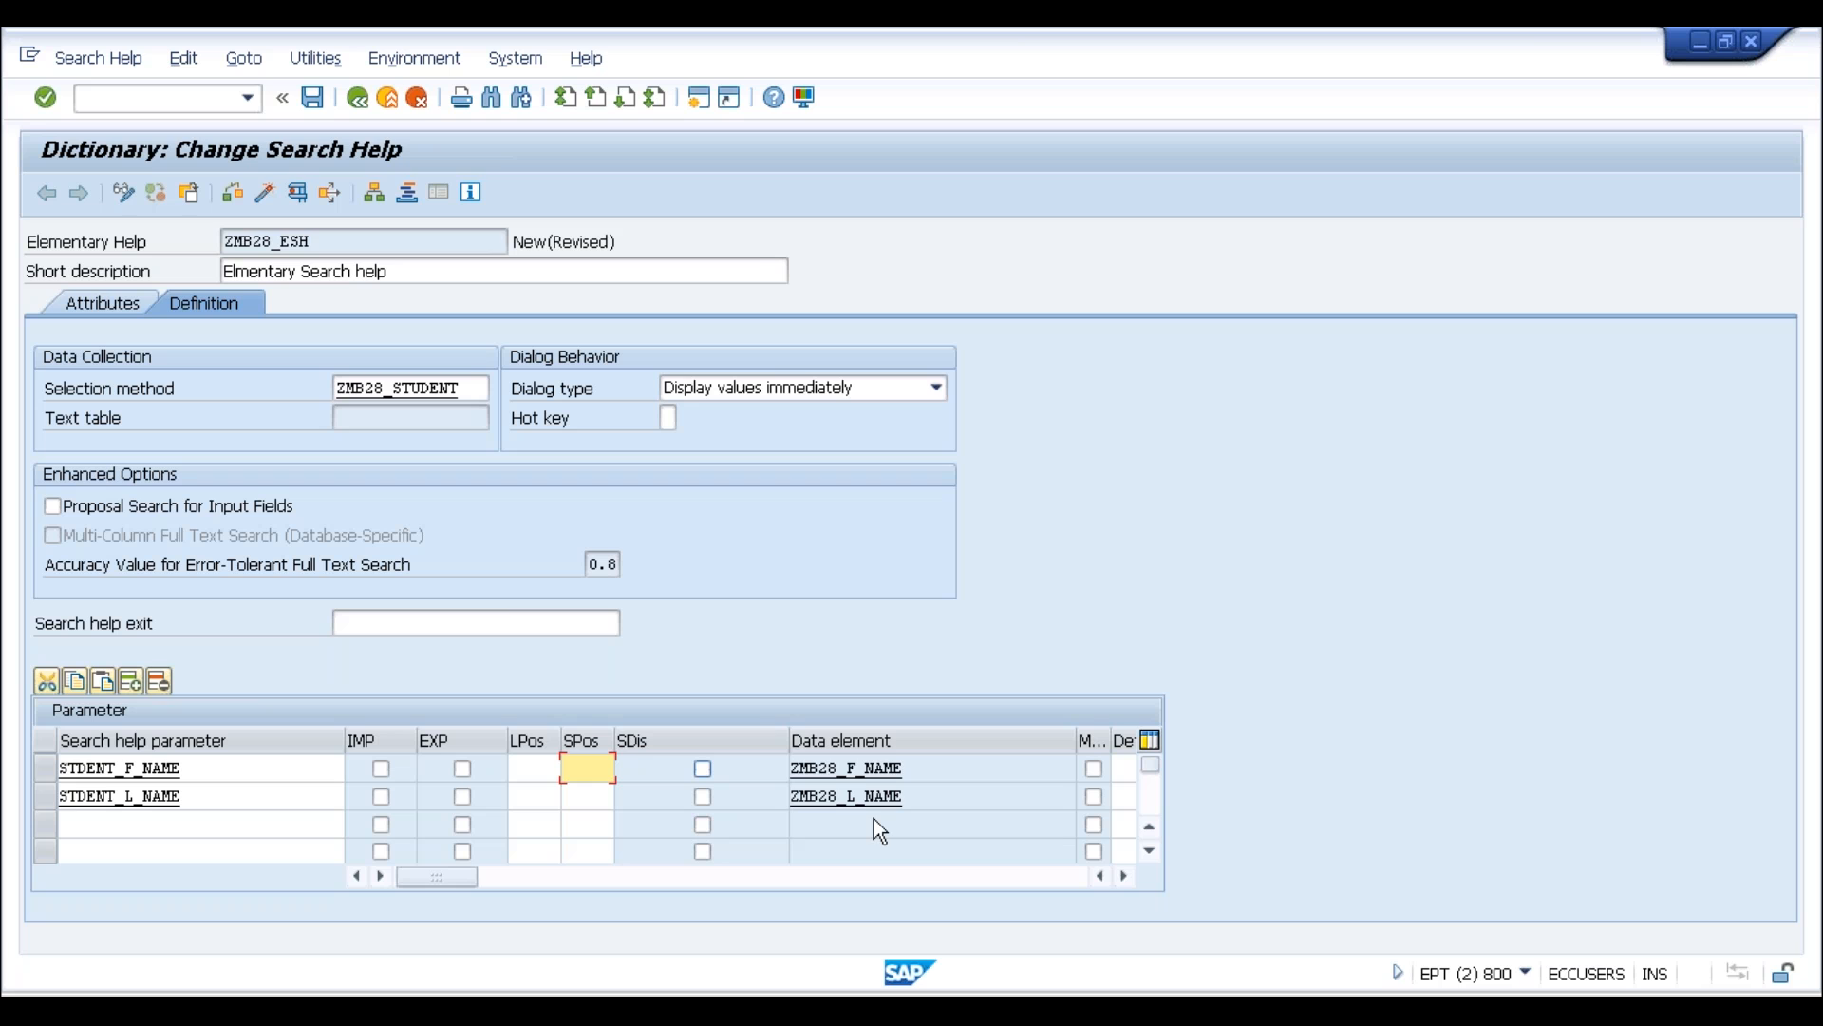
pyautogui.click(884, 771)
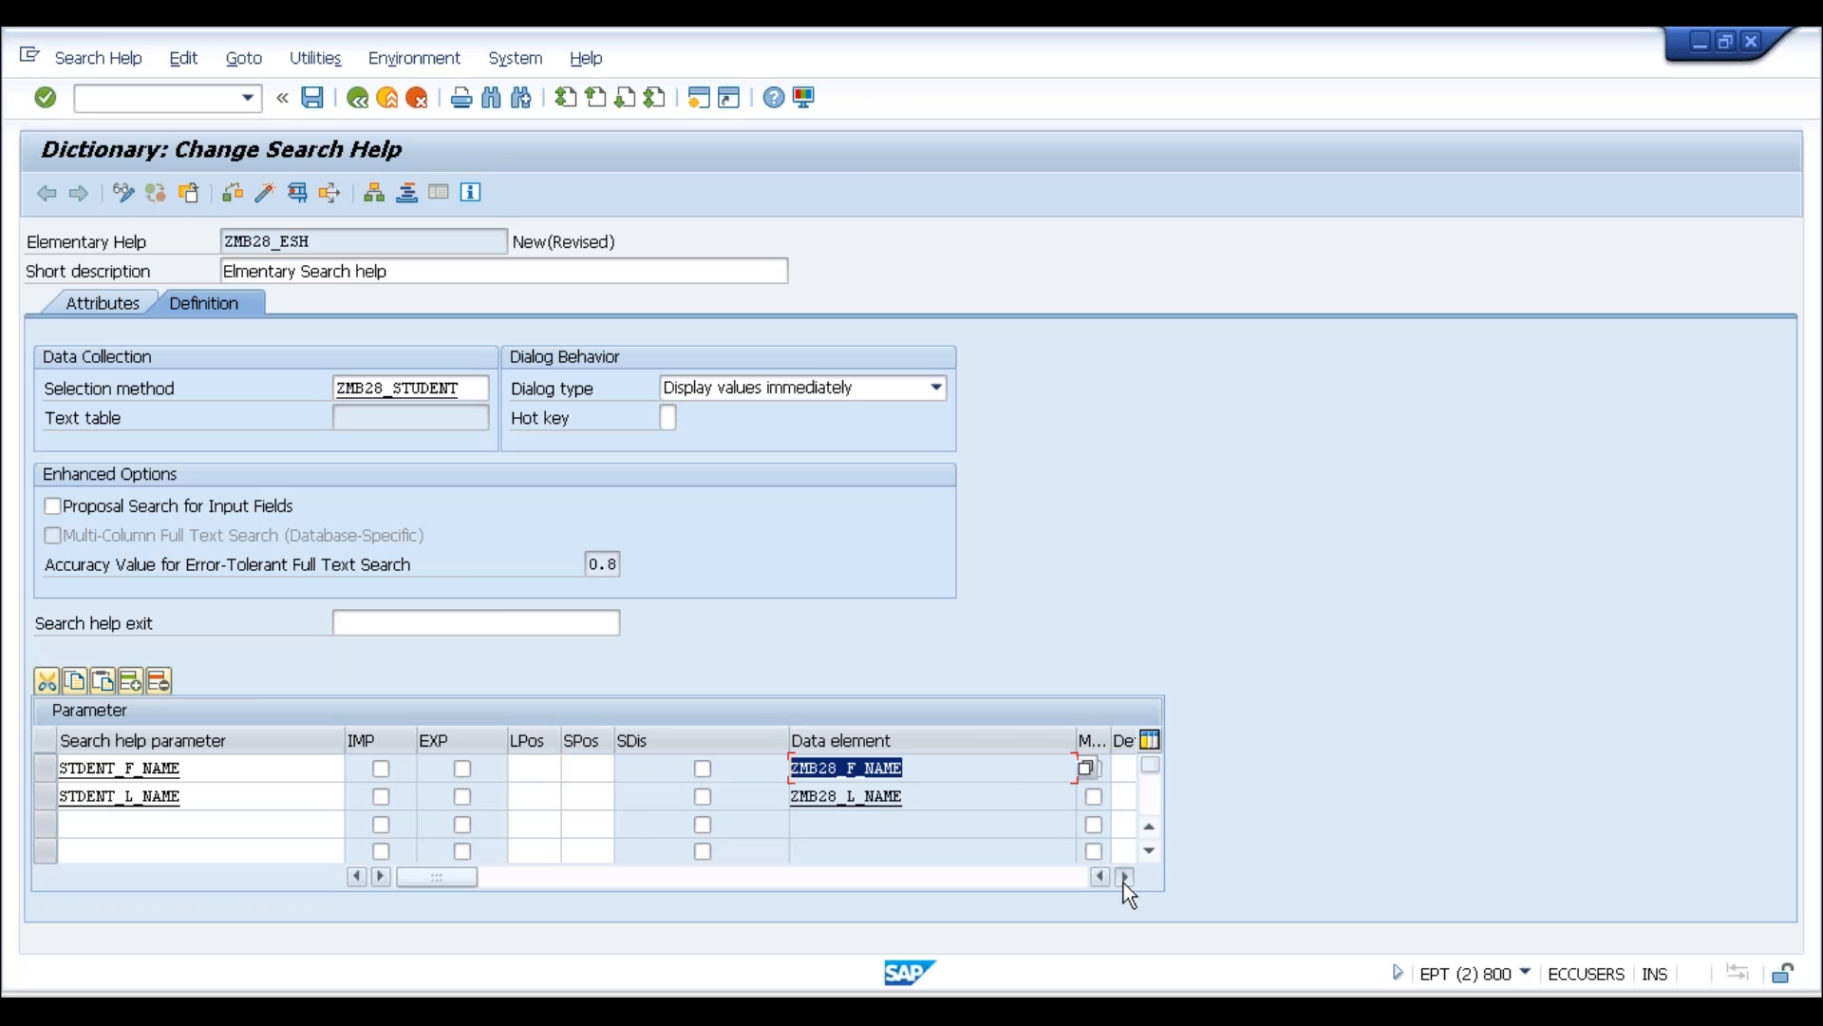
pyautogui.click(1125, 876)
pyautogui.click(1124, 876)
pyautogui.click(1125, 875)
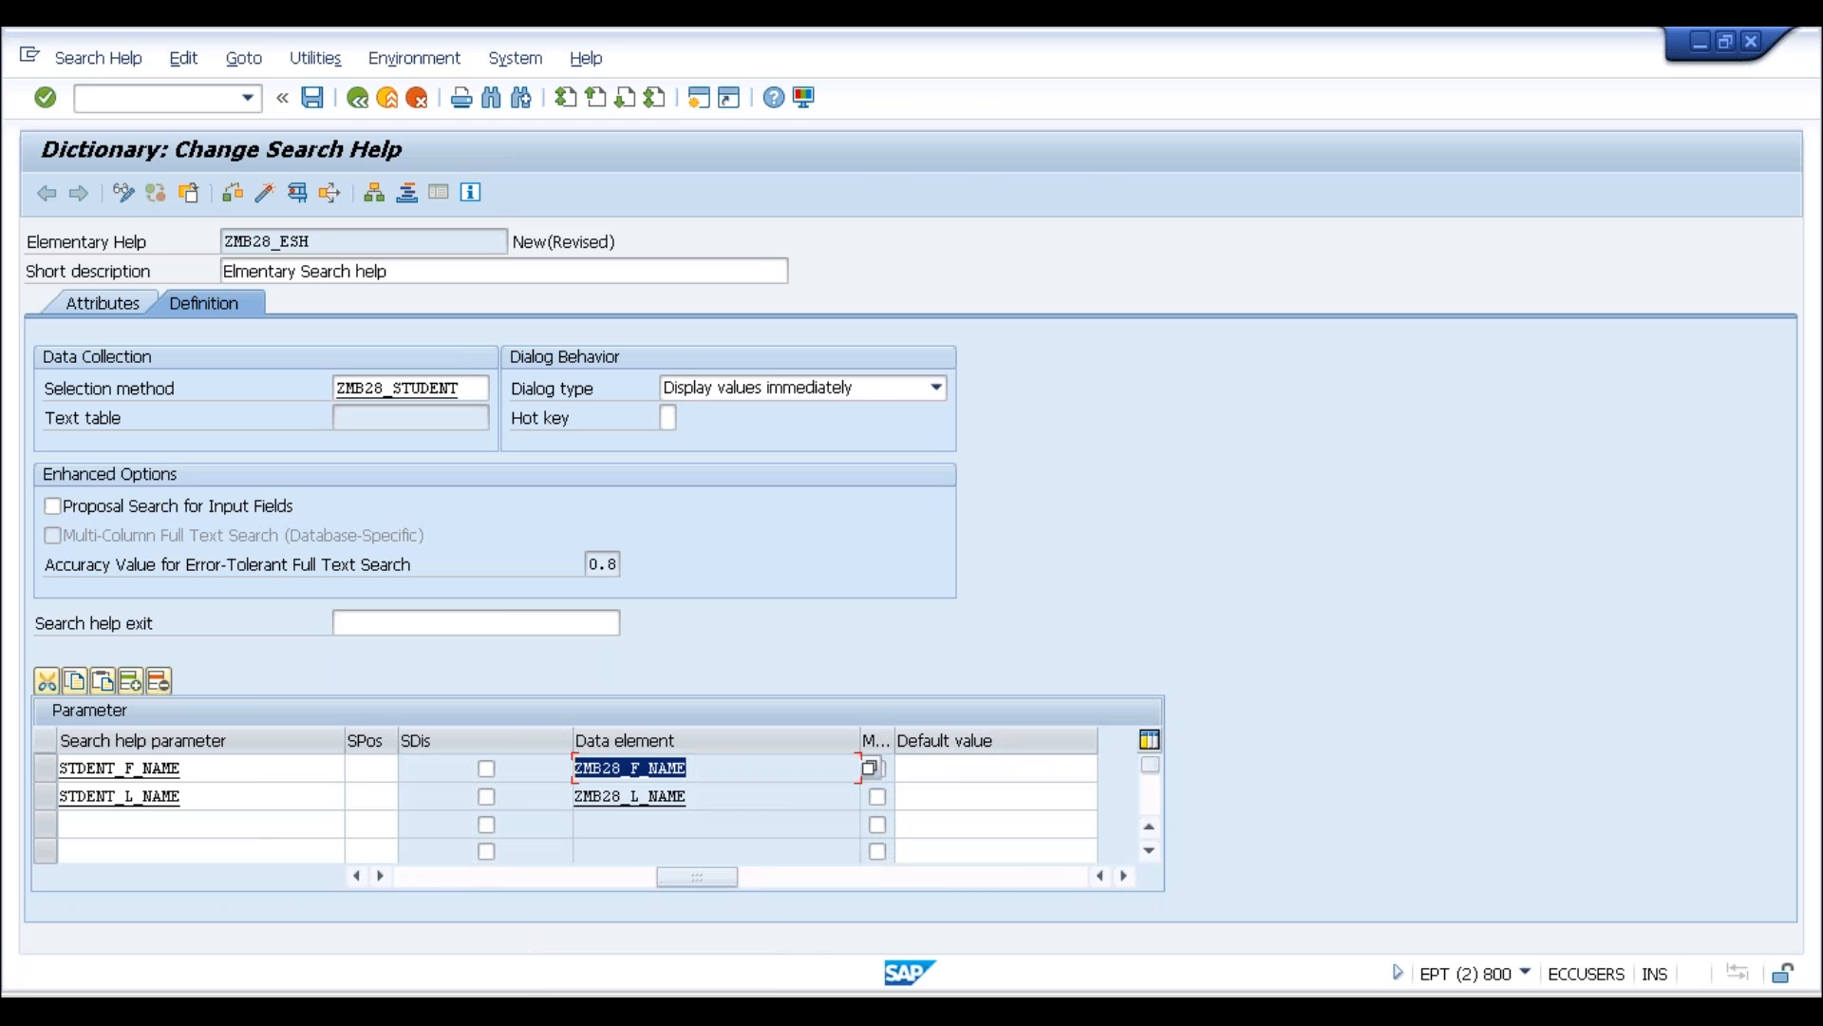
pyautogui.moveTo(895, 740); pyautogui.dragTo(942, 749)
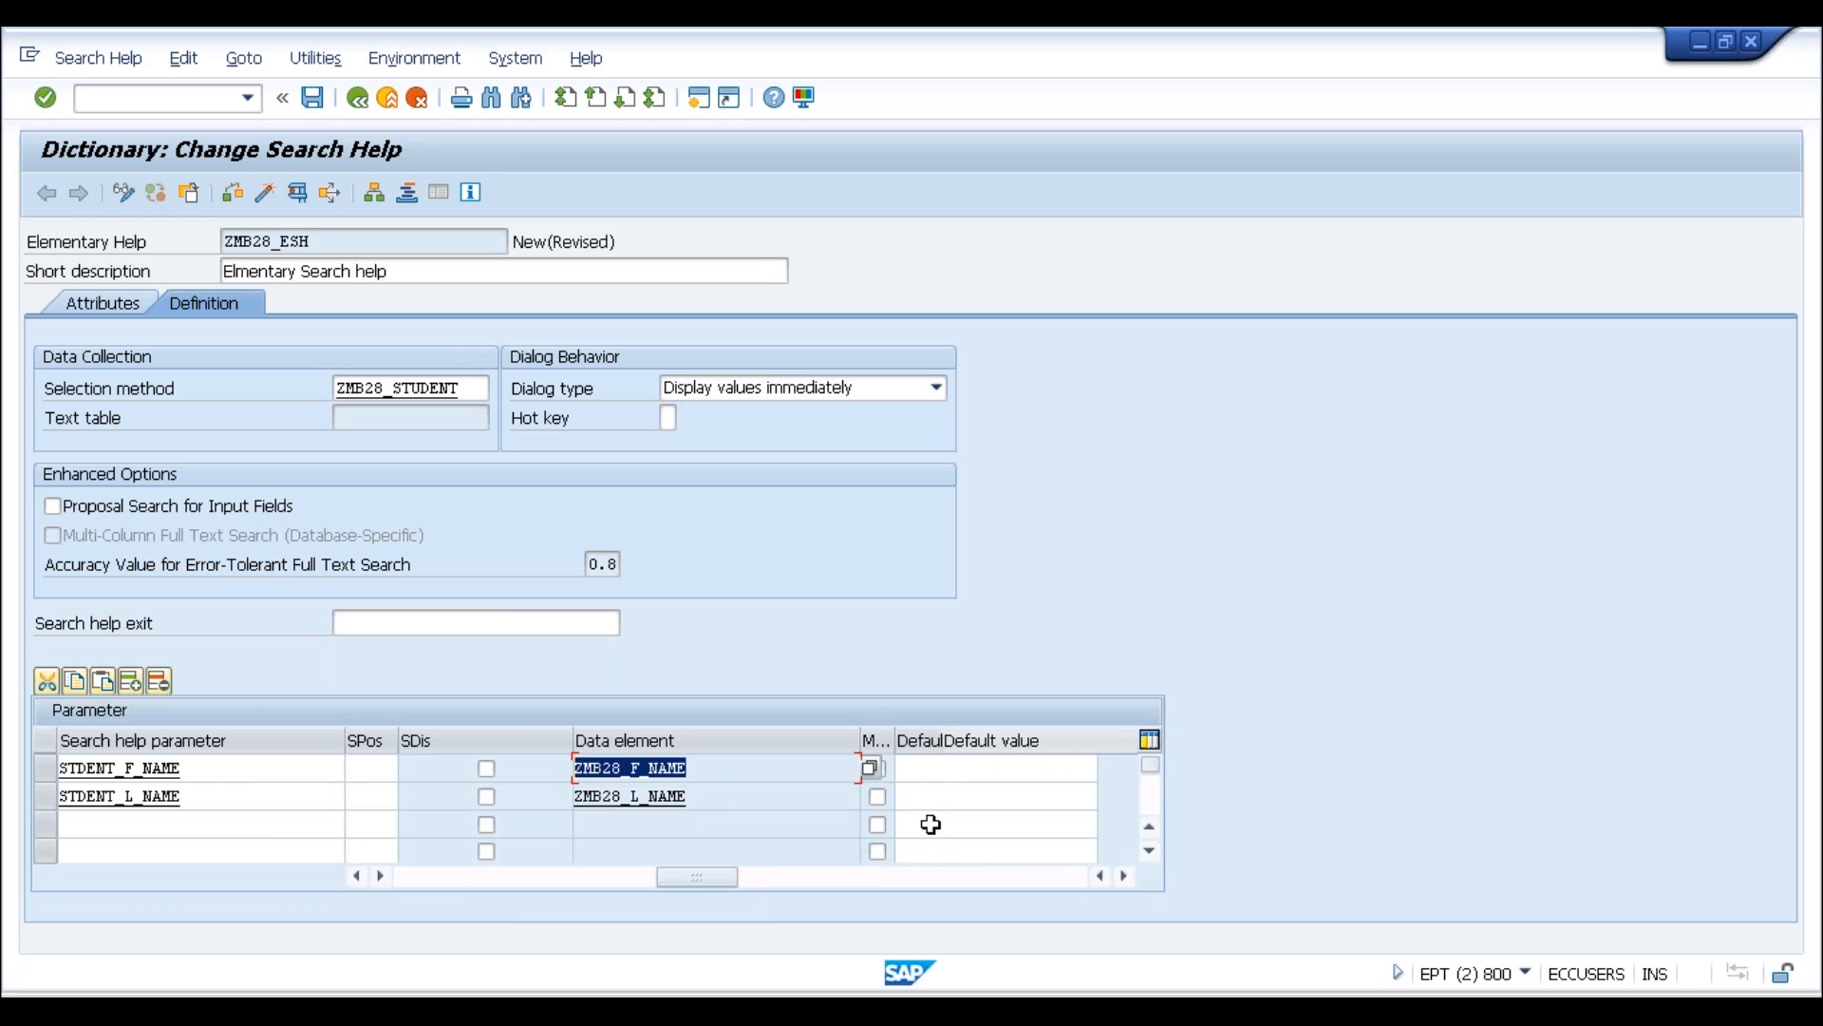
pyautogui.click(1033, 770)
pyautogui.moveTo(734, 875); pyautogui.dragTo(446, 914)
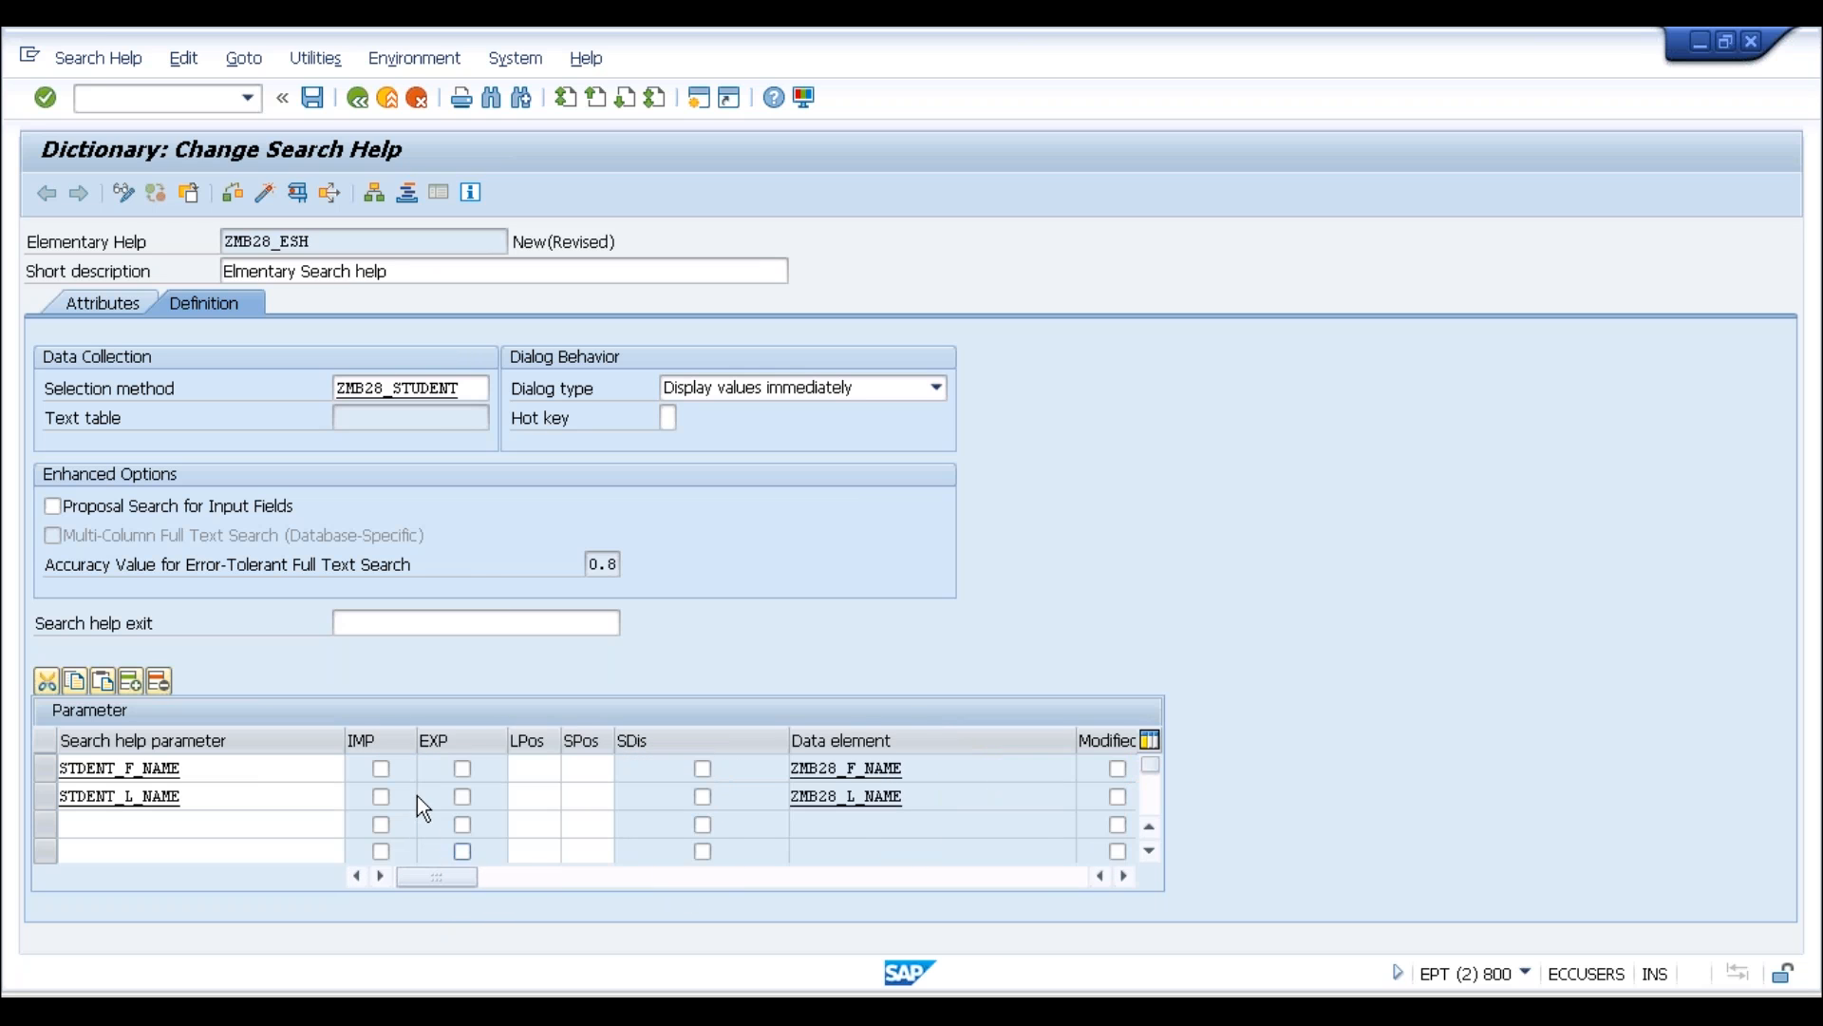
# Read the field help for the import (IMP) flag of parameter STDENT_F_NAME, leaving the flag cleared
pyautogui.click(381, 768)
pyautogui.press('F1')
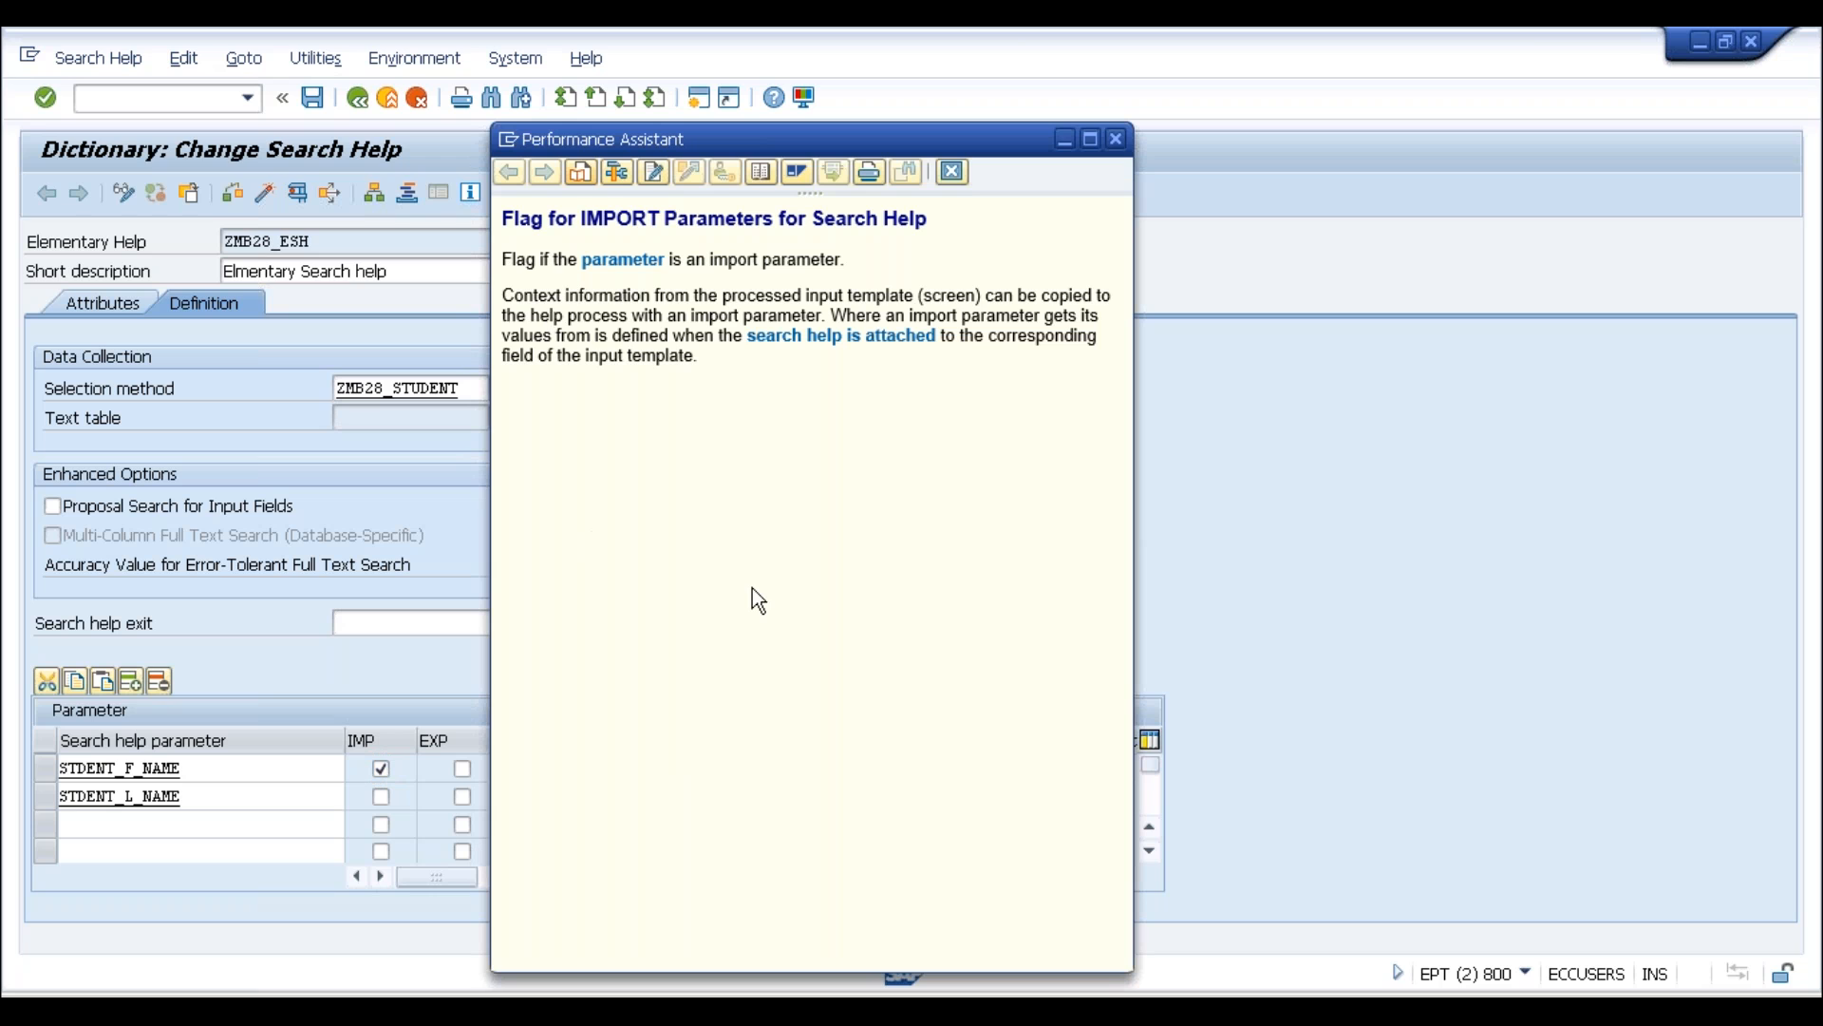
pyautogui.click(1117, 138)
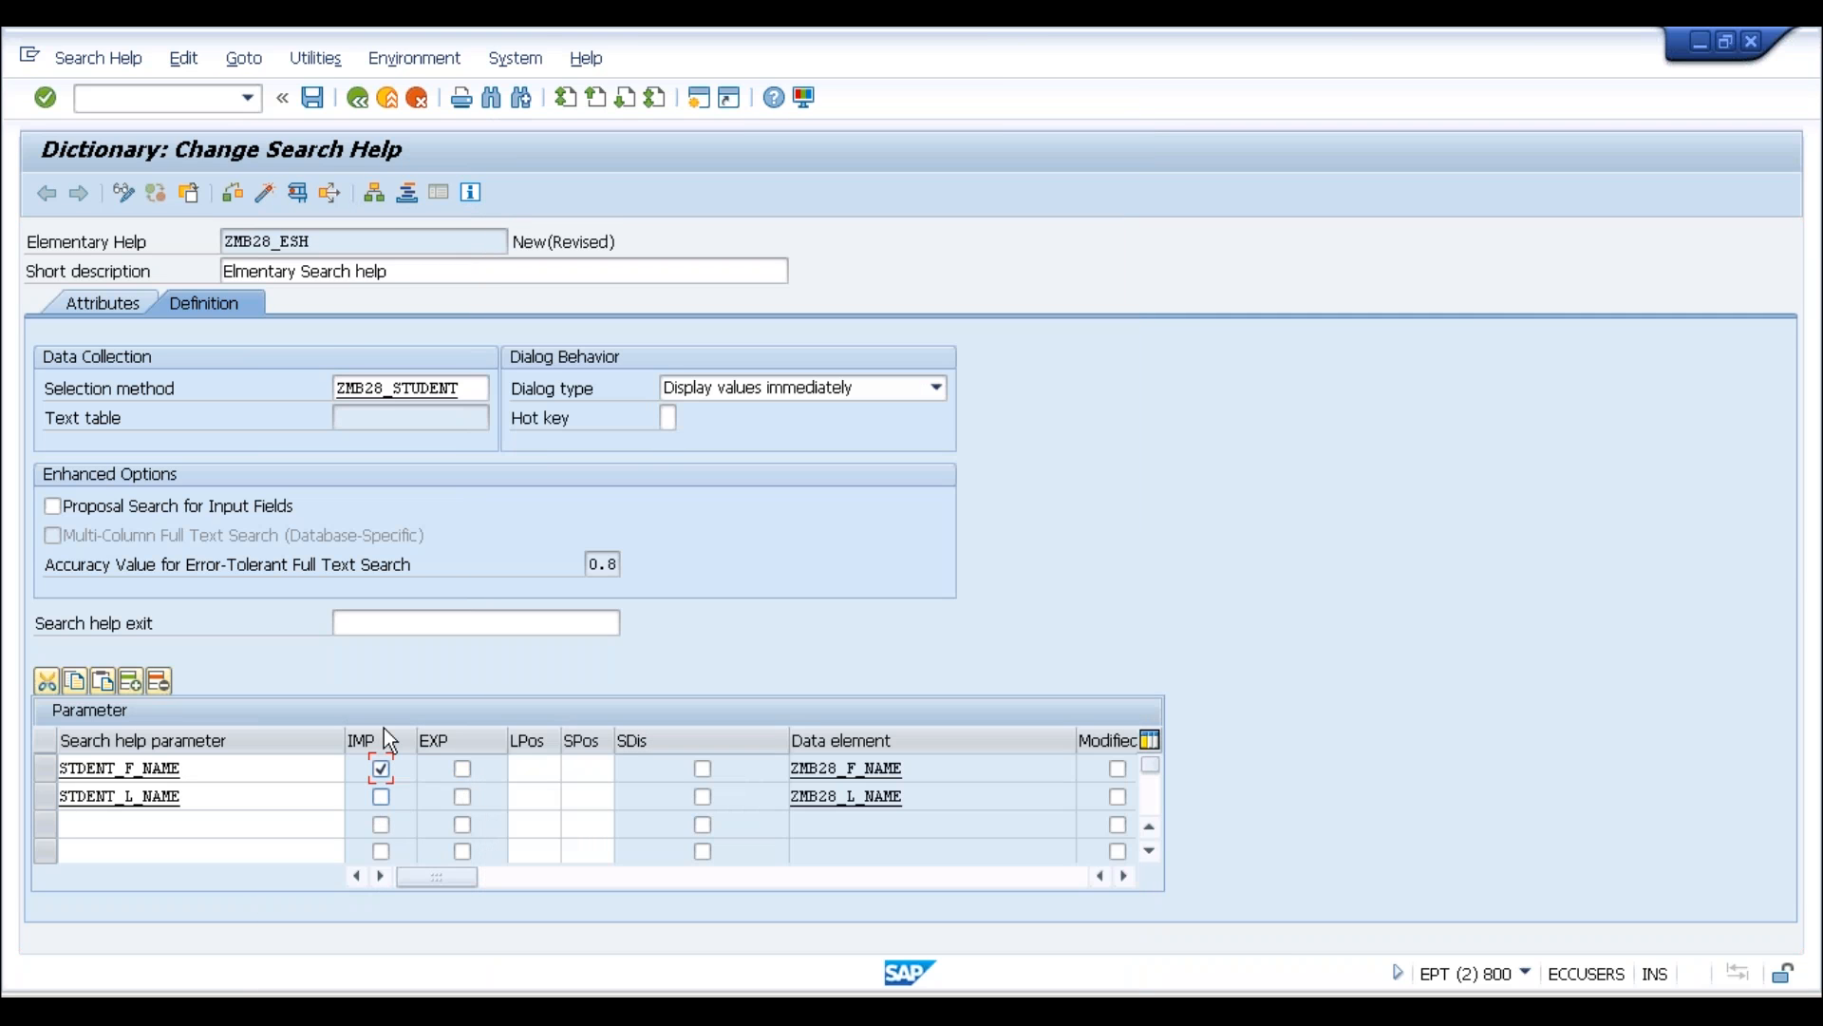
pyautogui.click(381, 768)
# Save search help ZMB28_ESH and complete its object directory entry
pyautogui.click(313, 97)
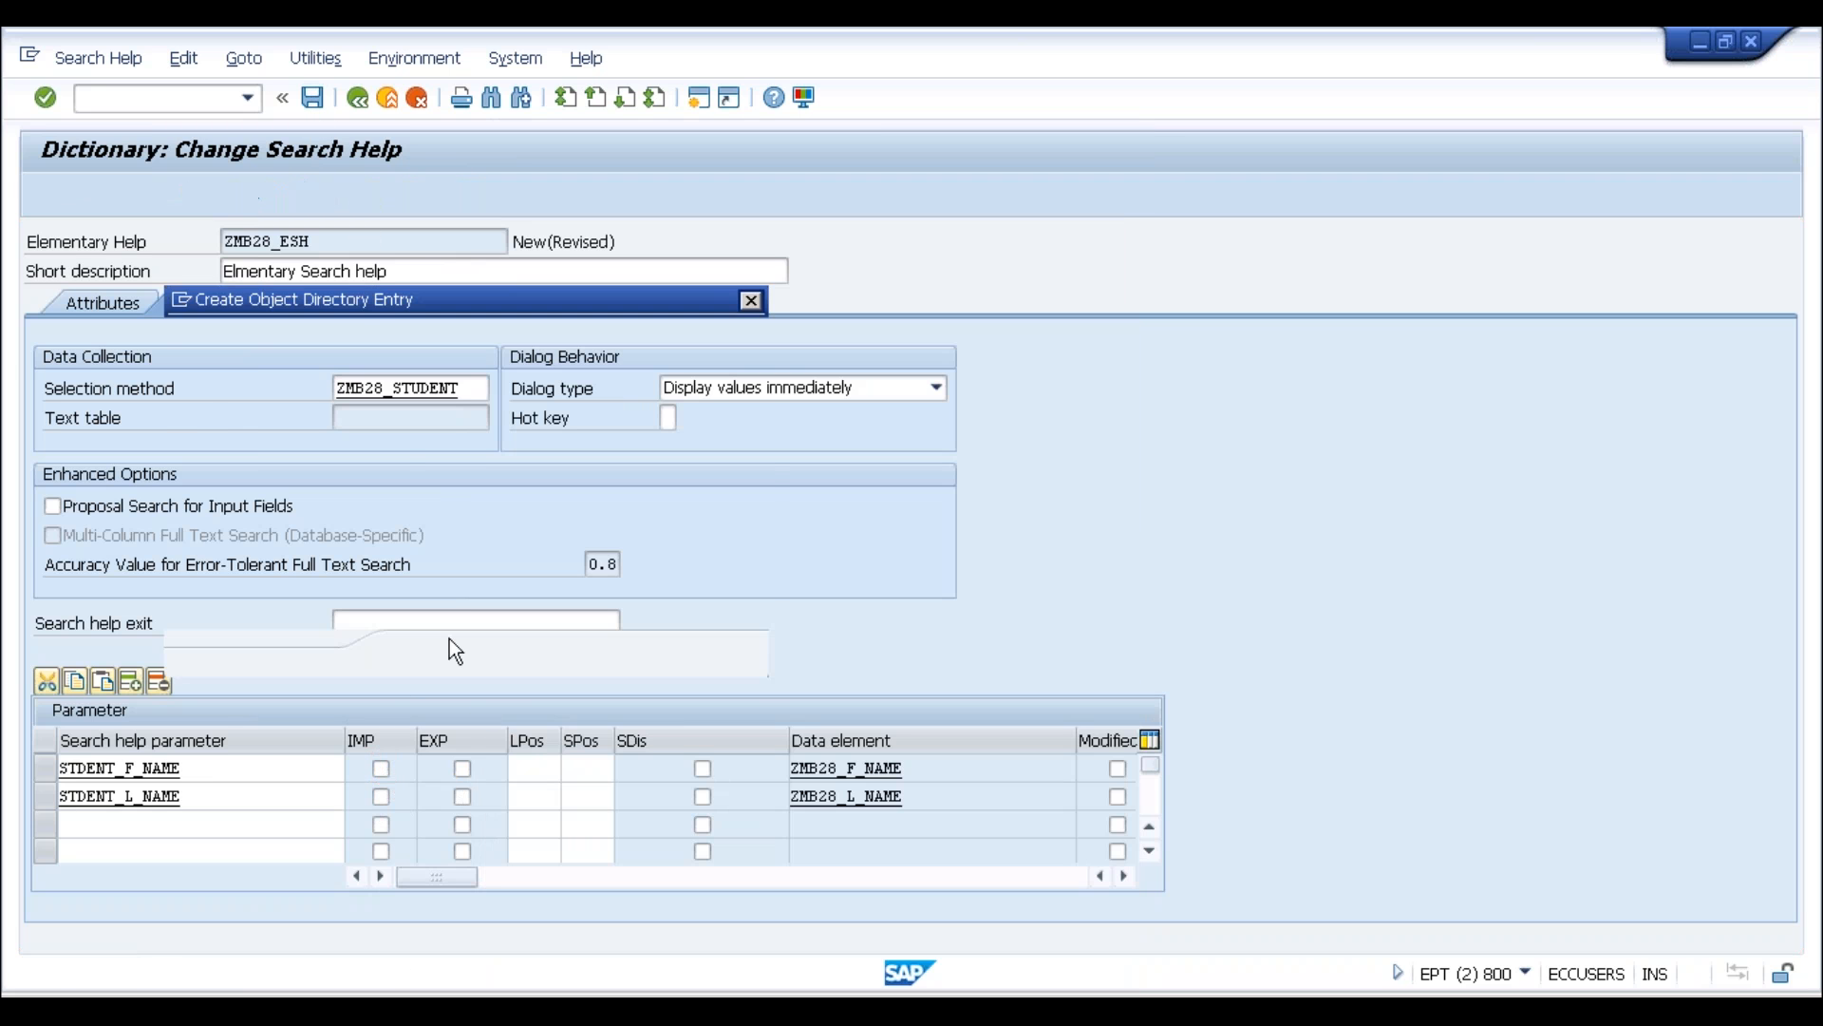
pyautogui.click(467, 657)
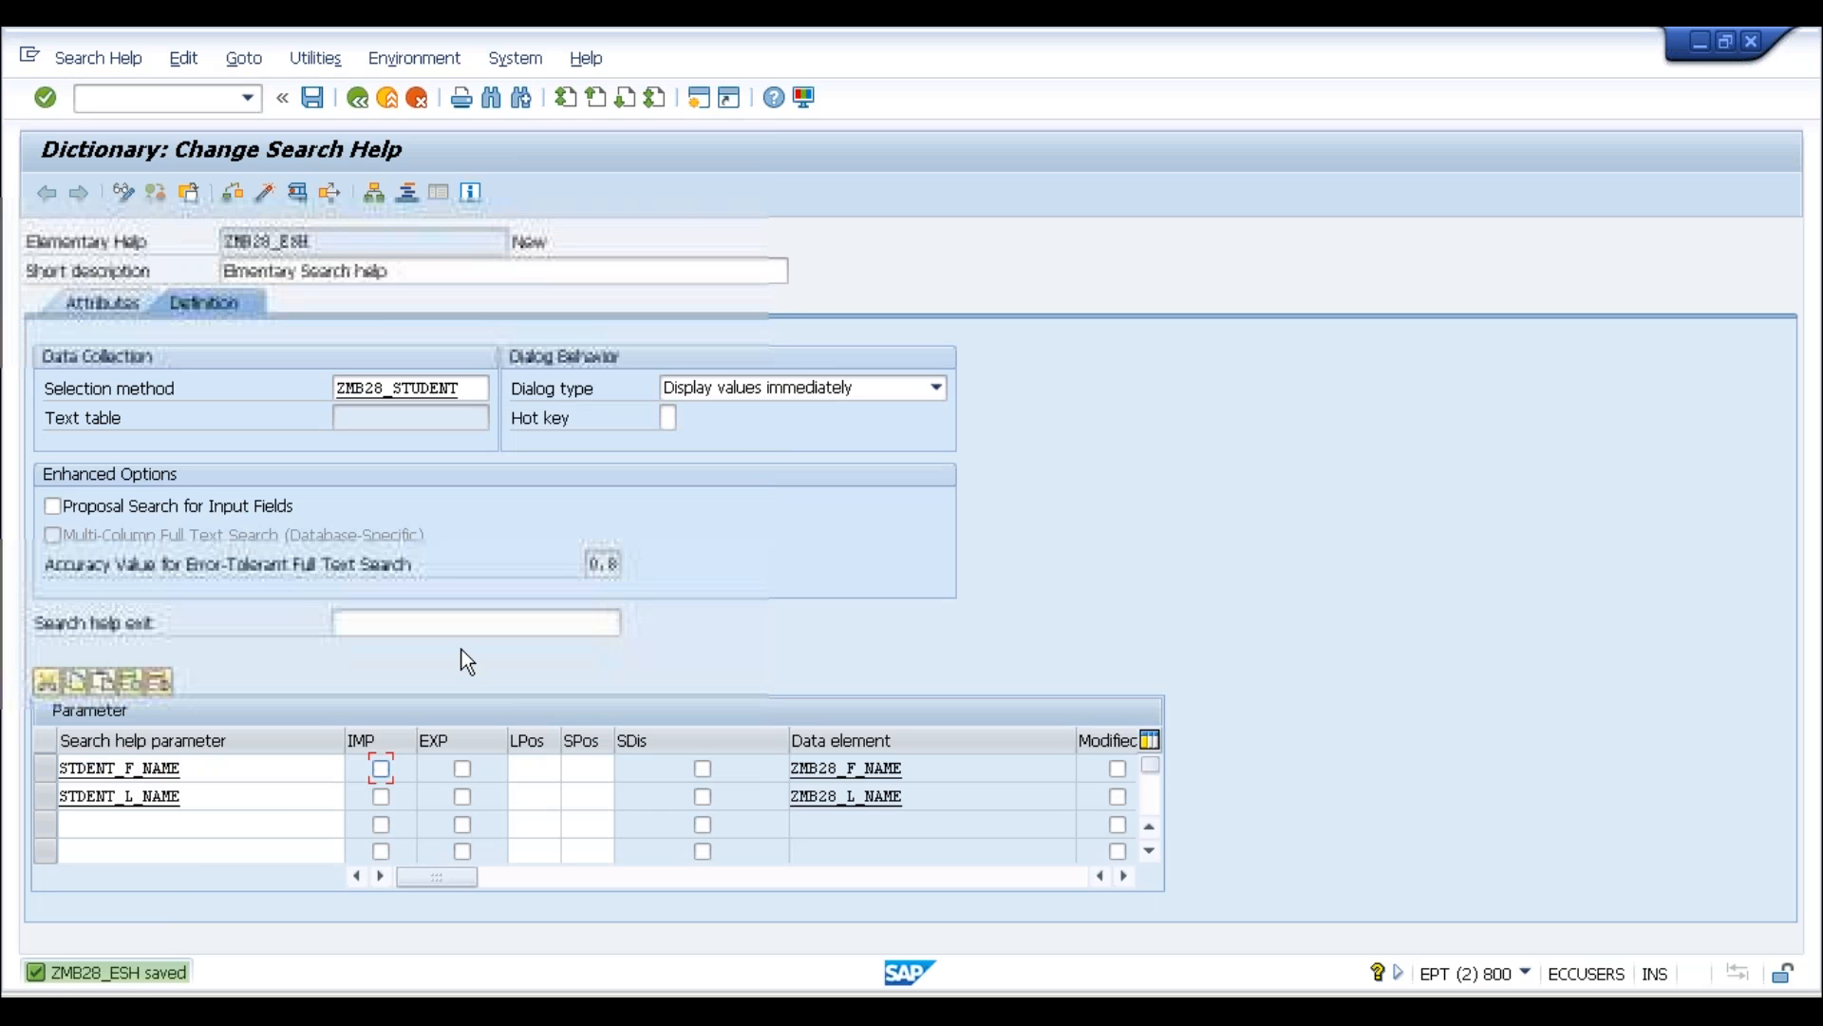
# Flag STDENT_F_NAME and STDENT_L_NAME as both import and export parameters
pyautogui.click(203, 796)
pyautogui.click(204, 768)
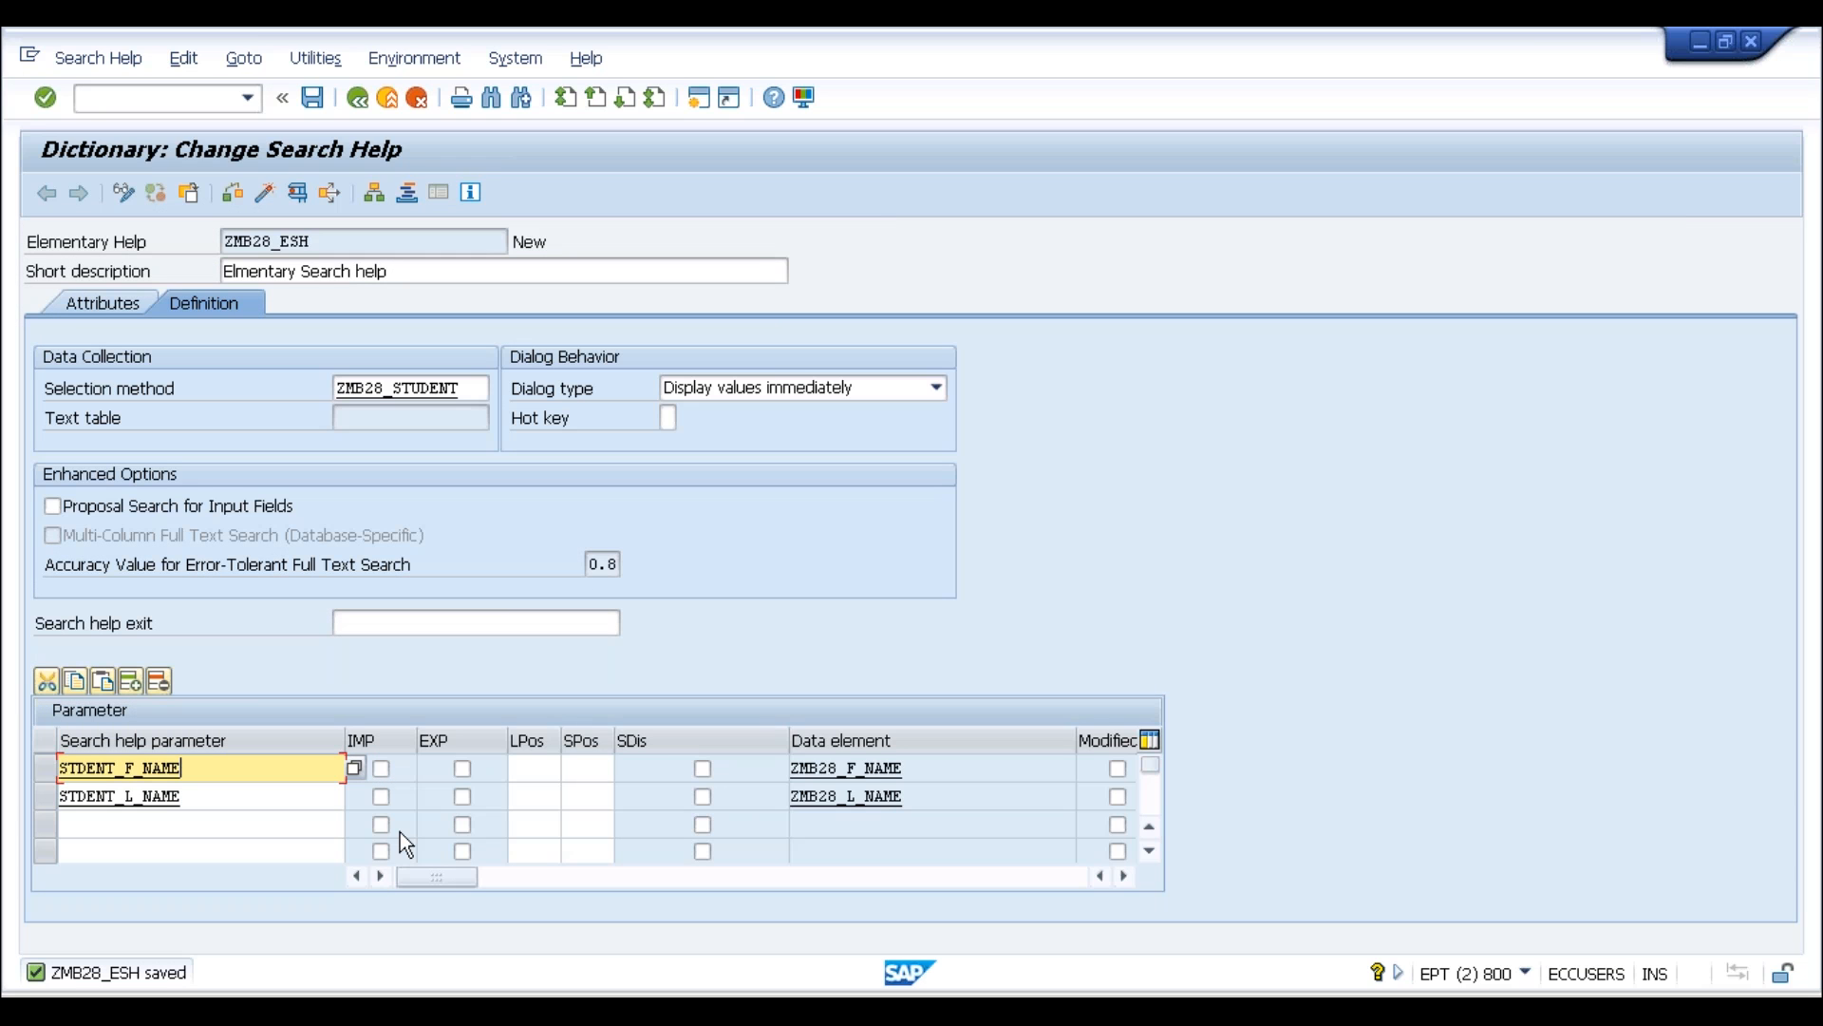
pyautogui.click(380, 768)
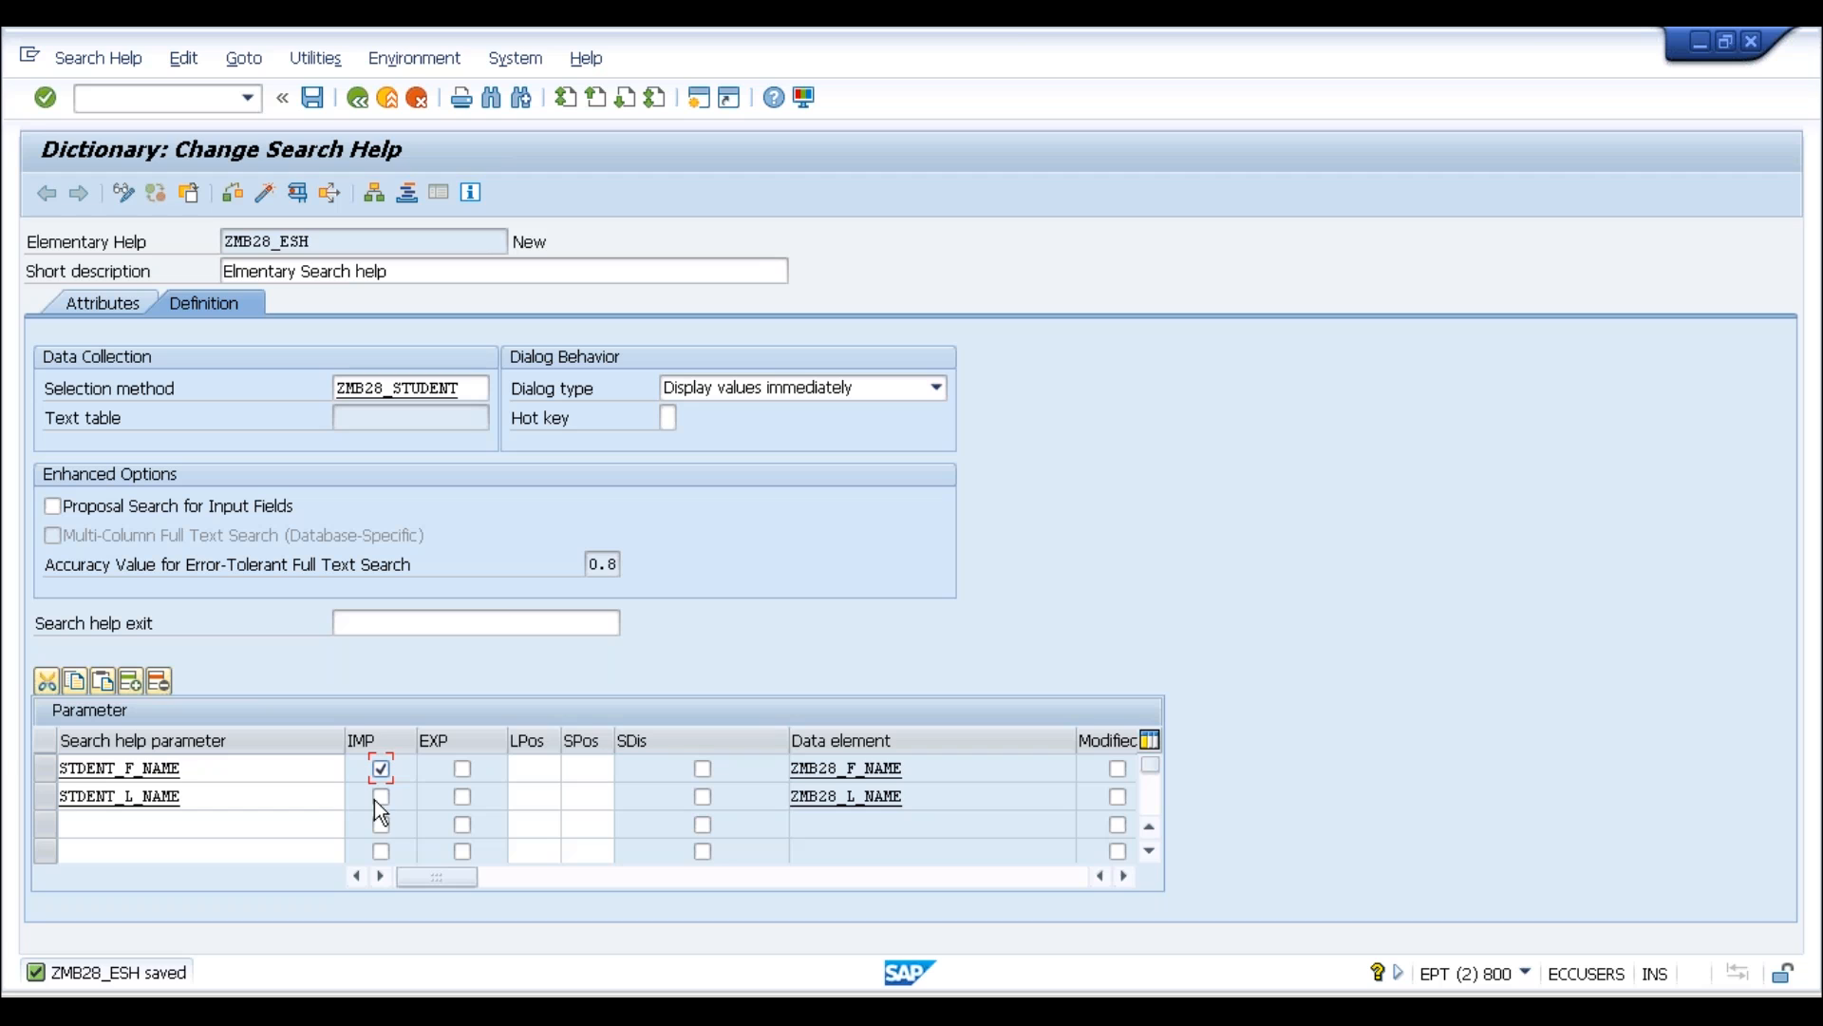
pyautogui.click(460, 769)
# Set LPos and SPos to 1 for STDENT_F_NAME and to 2 for STDENT_L_NAME
pyautogui.click(535, 771)
pyautogui.write('1')
pyautogui.click(537, 798)
pyautogui.write('2')
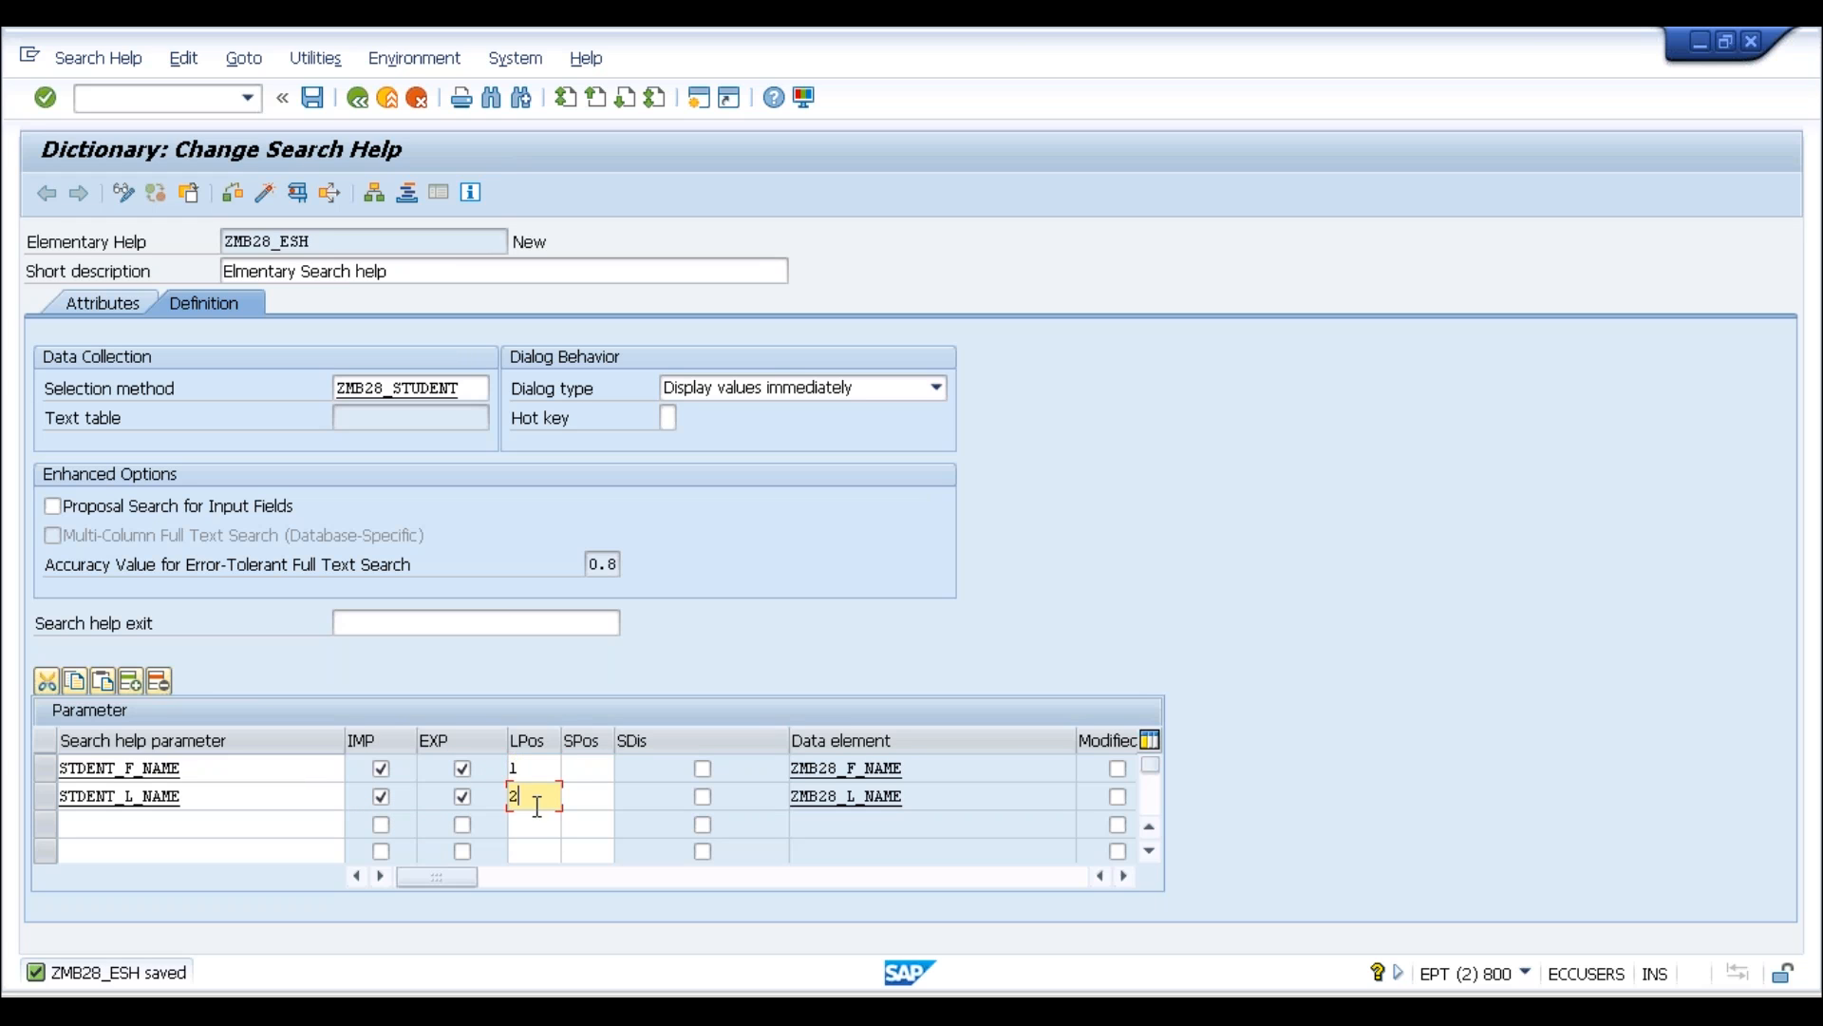
pyautogui.click(580, 771)
pyautogui.write('1')
pyautogui.click(581, 803)
pyautogui.write('2')
# Try the Modified flag on parameter STDENT_F_NAME and examine its data element
pyautogui.click(1124, 876)
pyautogui.click(1124, 876)
pyautogui.click(1125, 875)
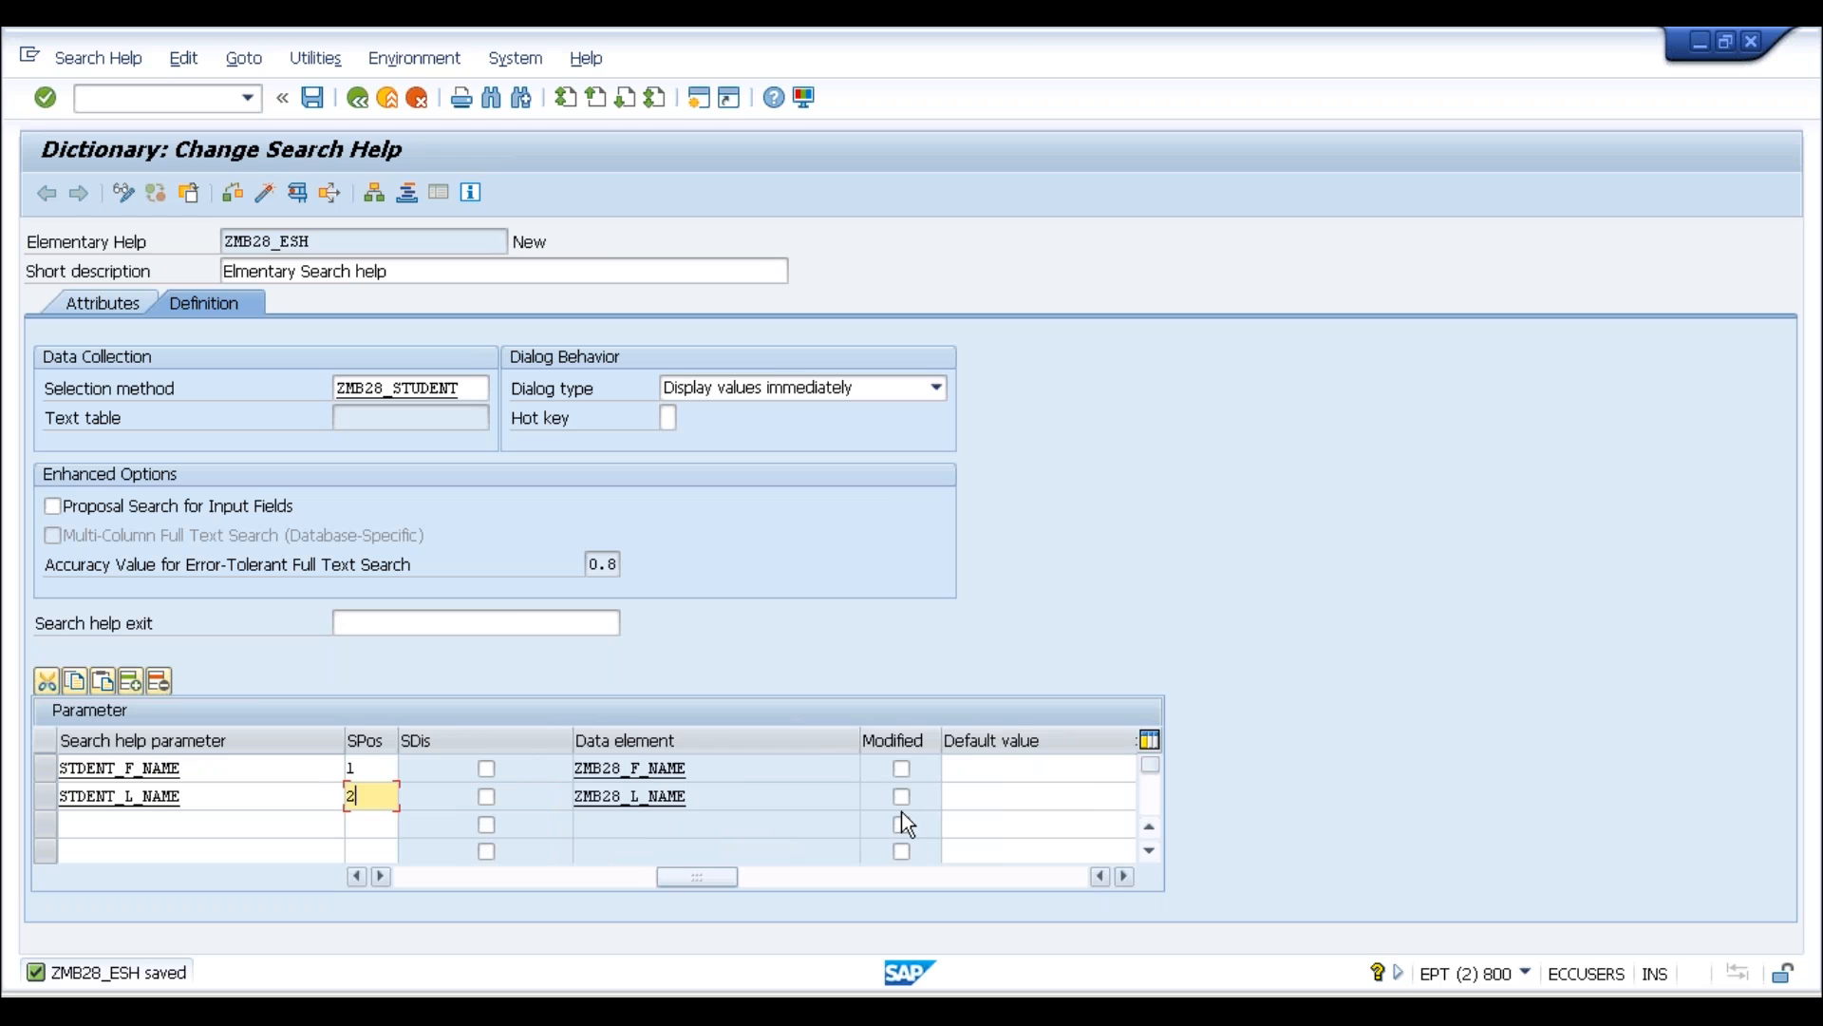
pyautogui.click(901, 767)
pyautogui.click(649, 769)
pyautogui.moveTo(686, 767); pyautogui.dragTo(530, 764)
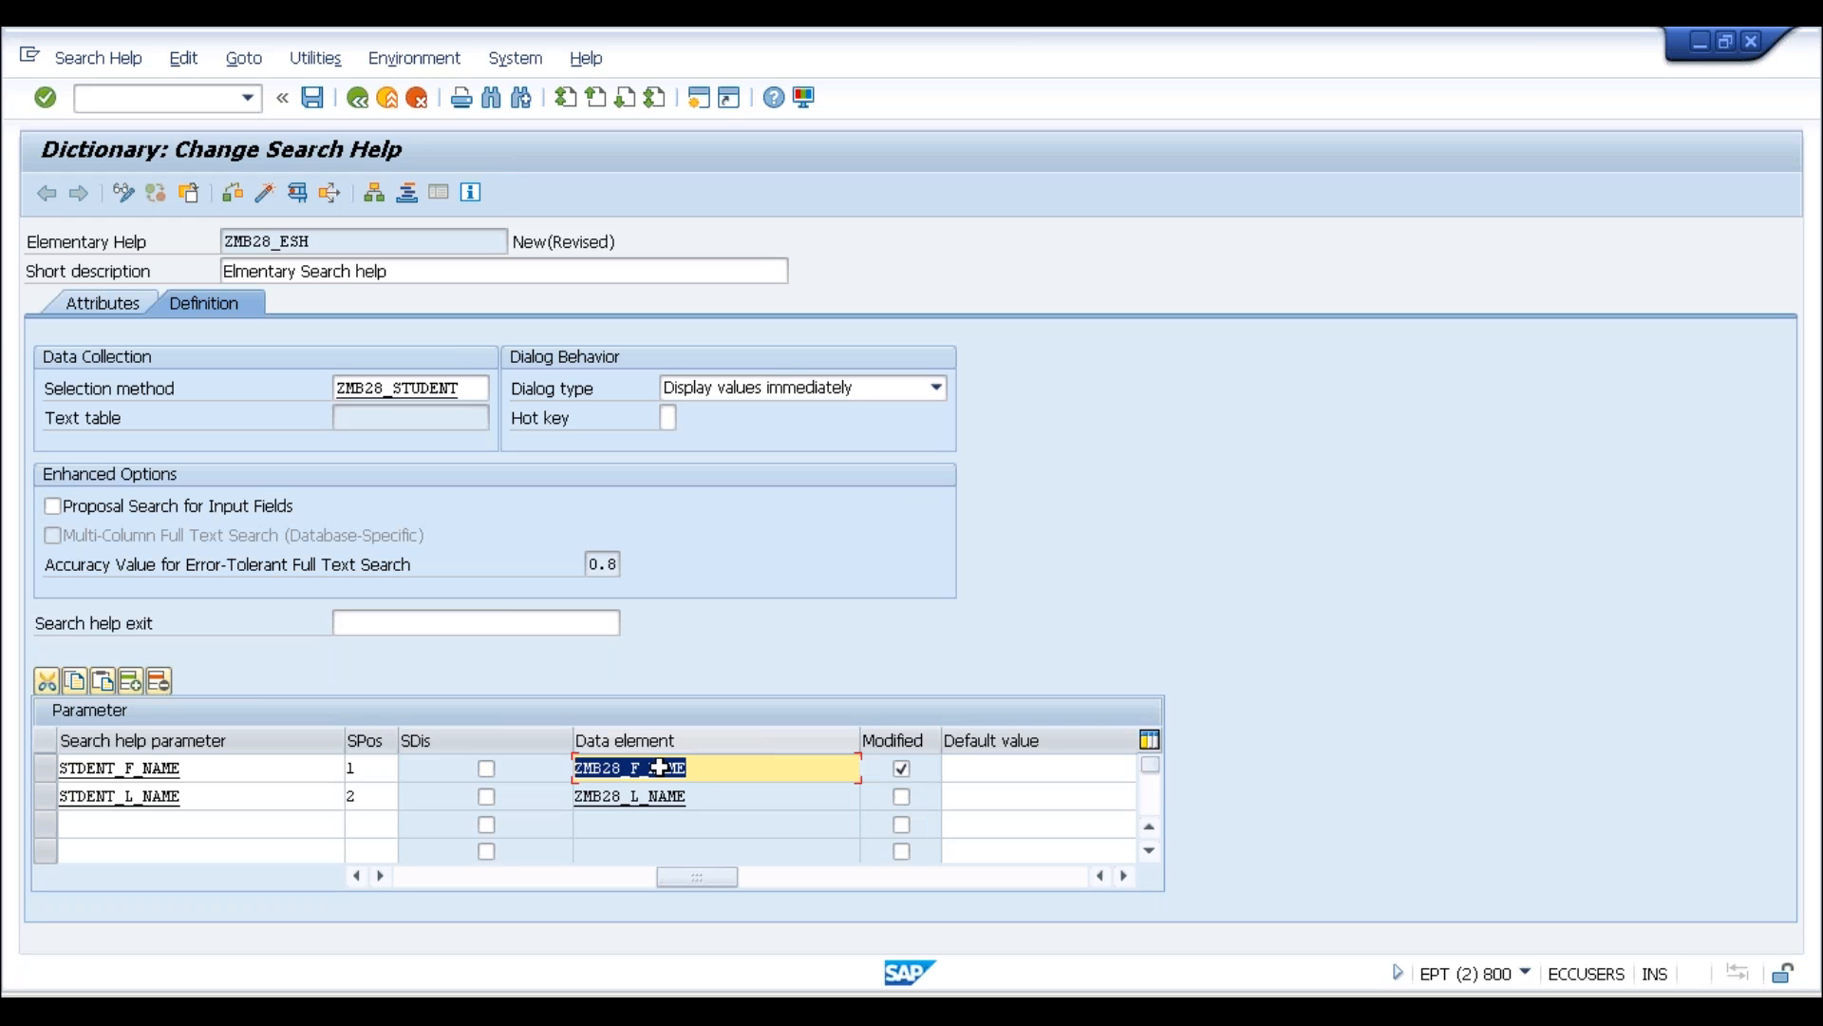
# Enter a sample first name in capitals and single quotes as the default value of parameter STDENT_F_NAME
pyautogui.click(1012, 774)
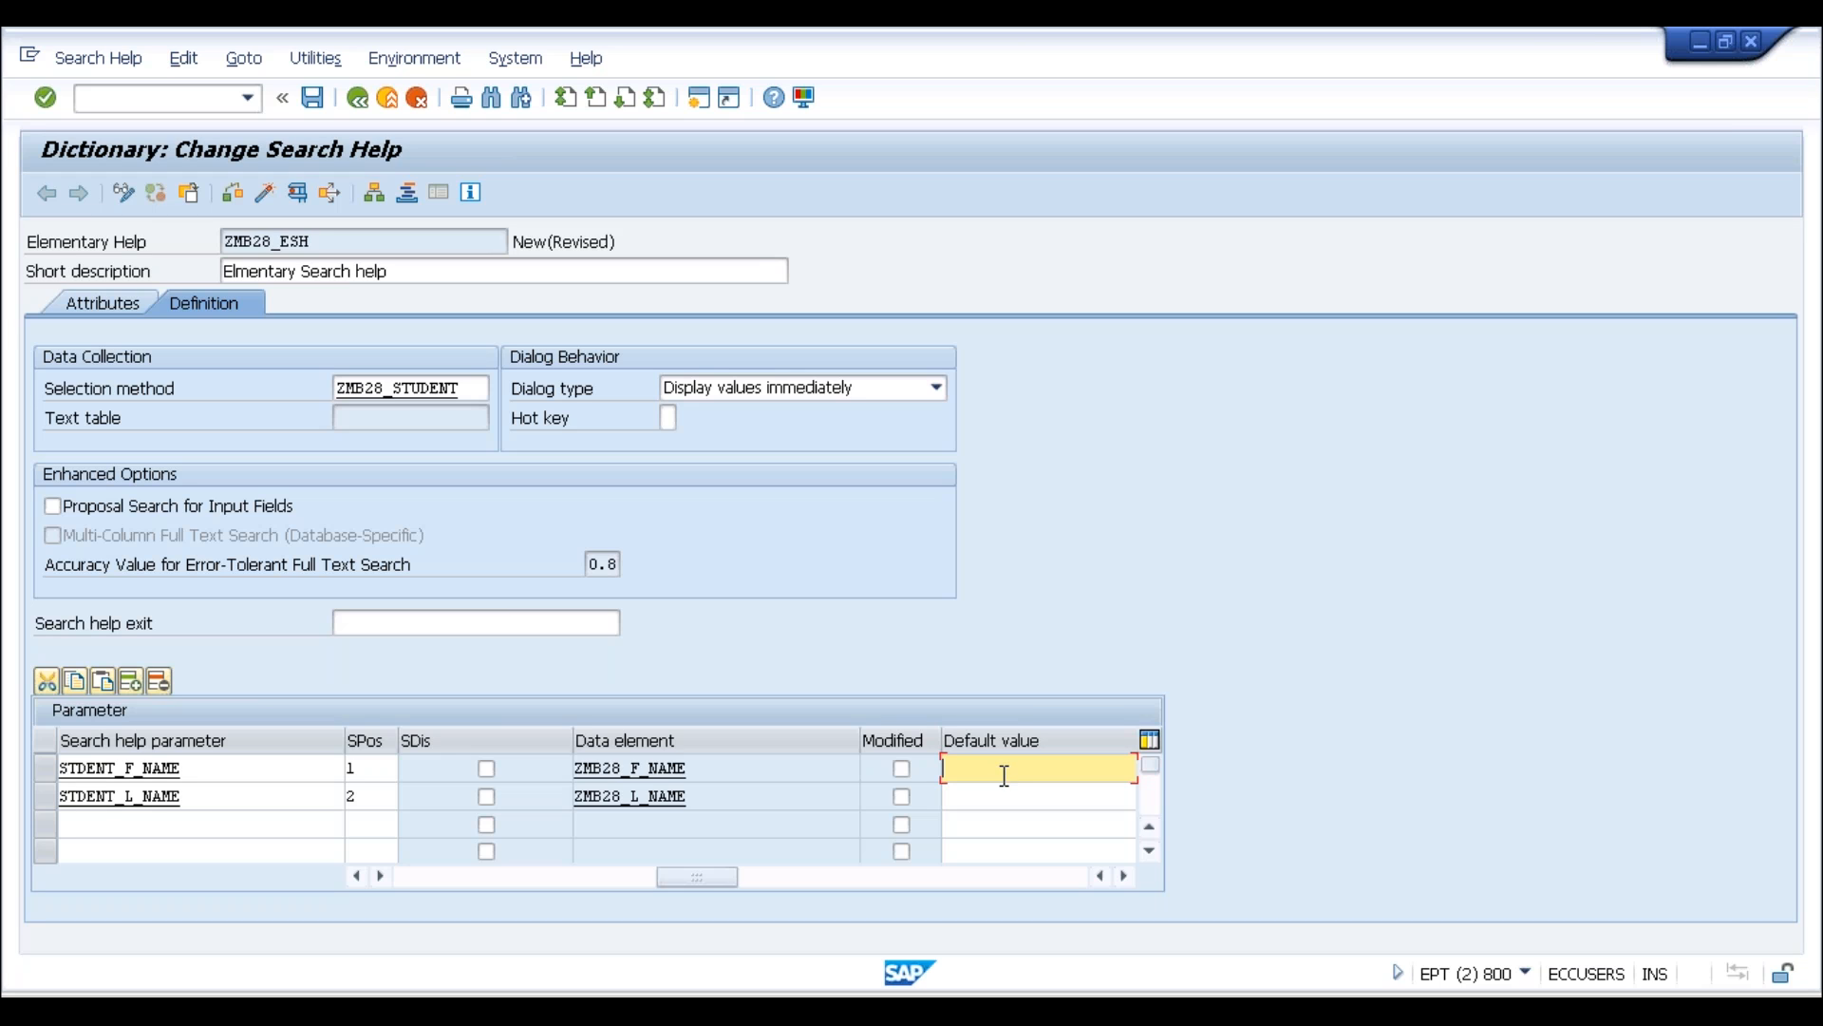
pyautogui.write("'")
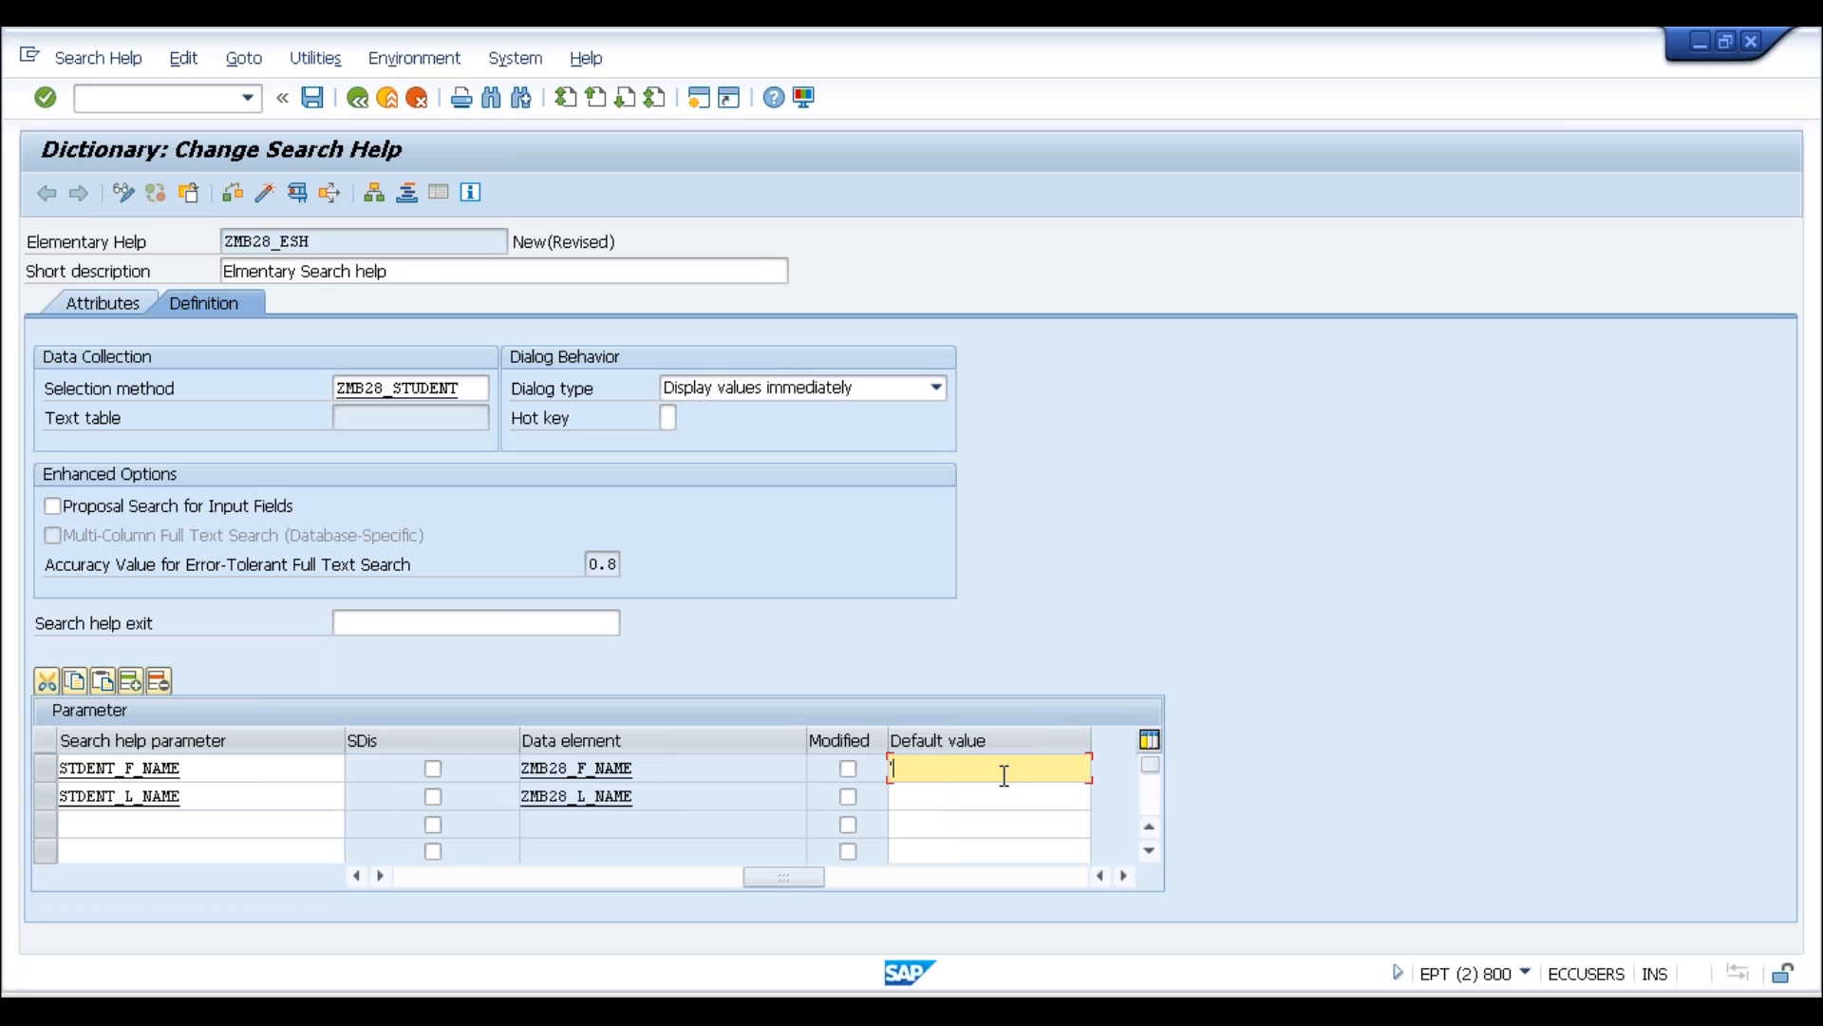
pyautogui.write('sam')
pyautogui.press('BackSpace')
pyautogui.press('BackSpace')
pyautogui.press('BackSpace')
pyautogui.press('capslock')
pyautogui.write("R&M'")
pyautogui.moveTo(908, 765); pyautogui.dragTo(880, 765)
pyautogui.moveTo(953, 771); pyautogui.dragTo(810, 881)
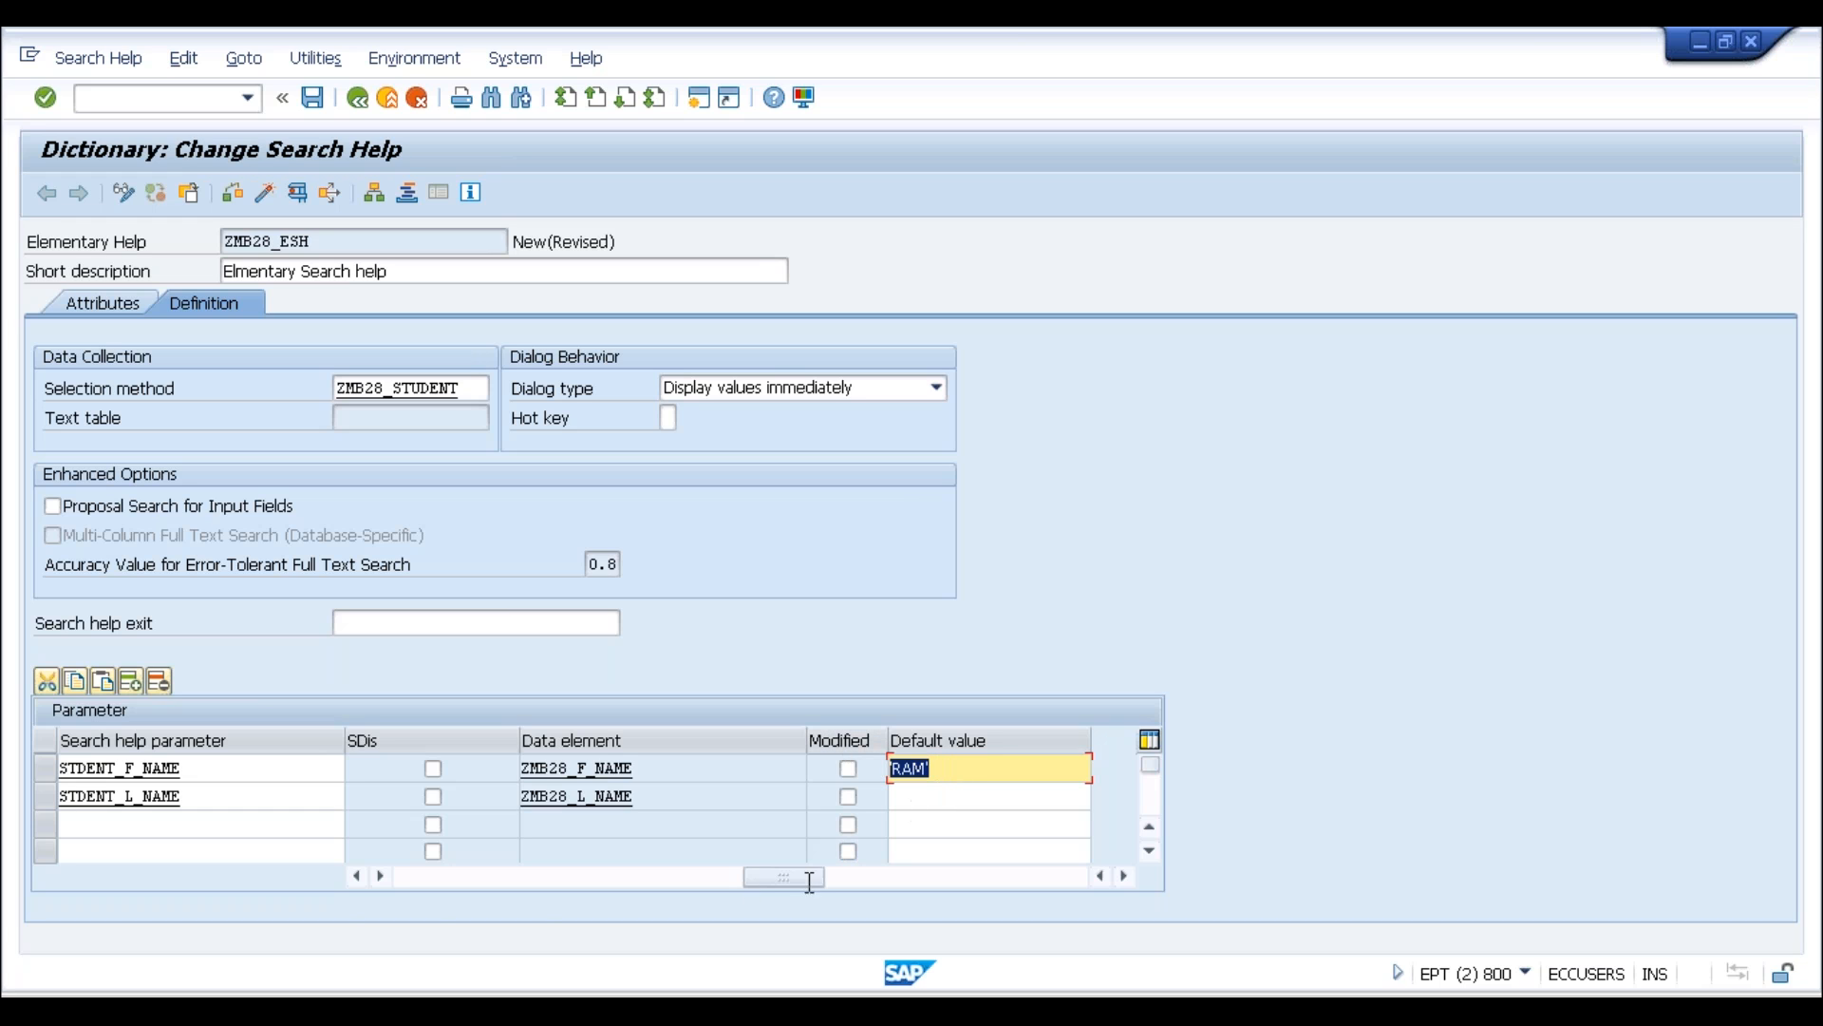
# Save search help ZMB28_ESH, check it for inconsistencies, and activate it
pyautogui.click(361, 880)
pyautogui.click(361, 880)
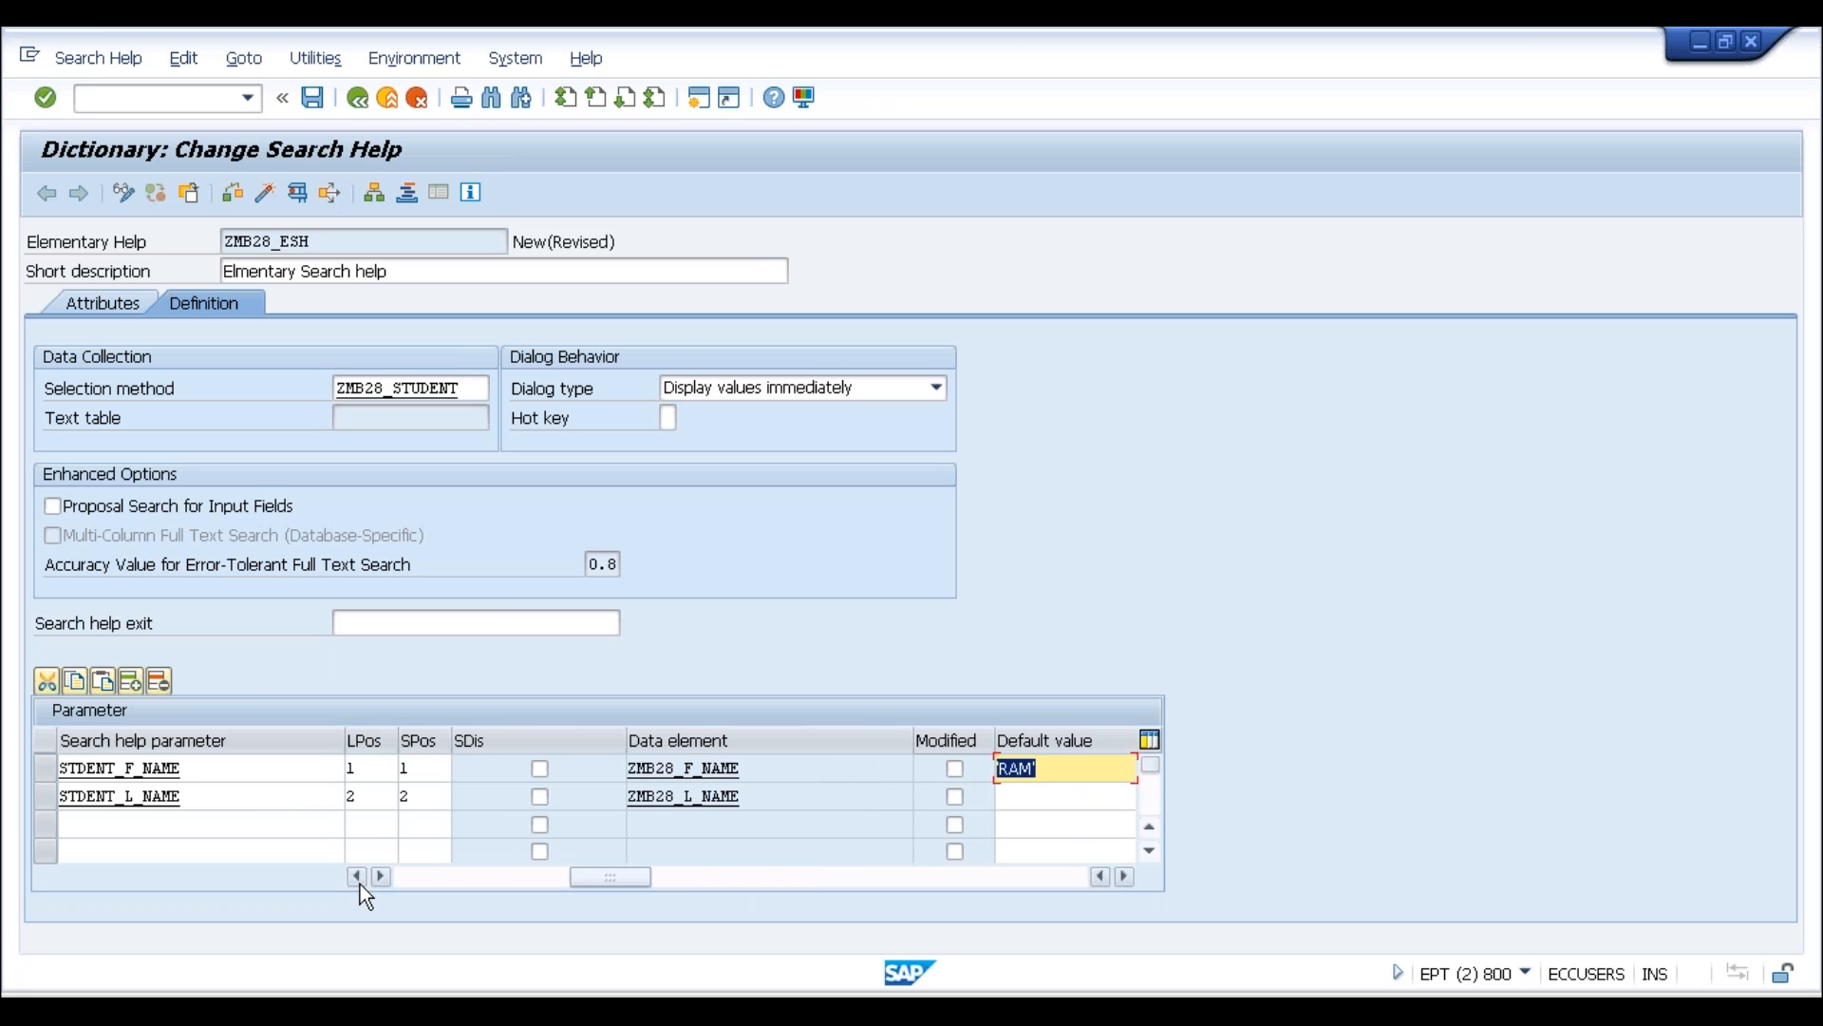
pyautogui.click(361, 880)
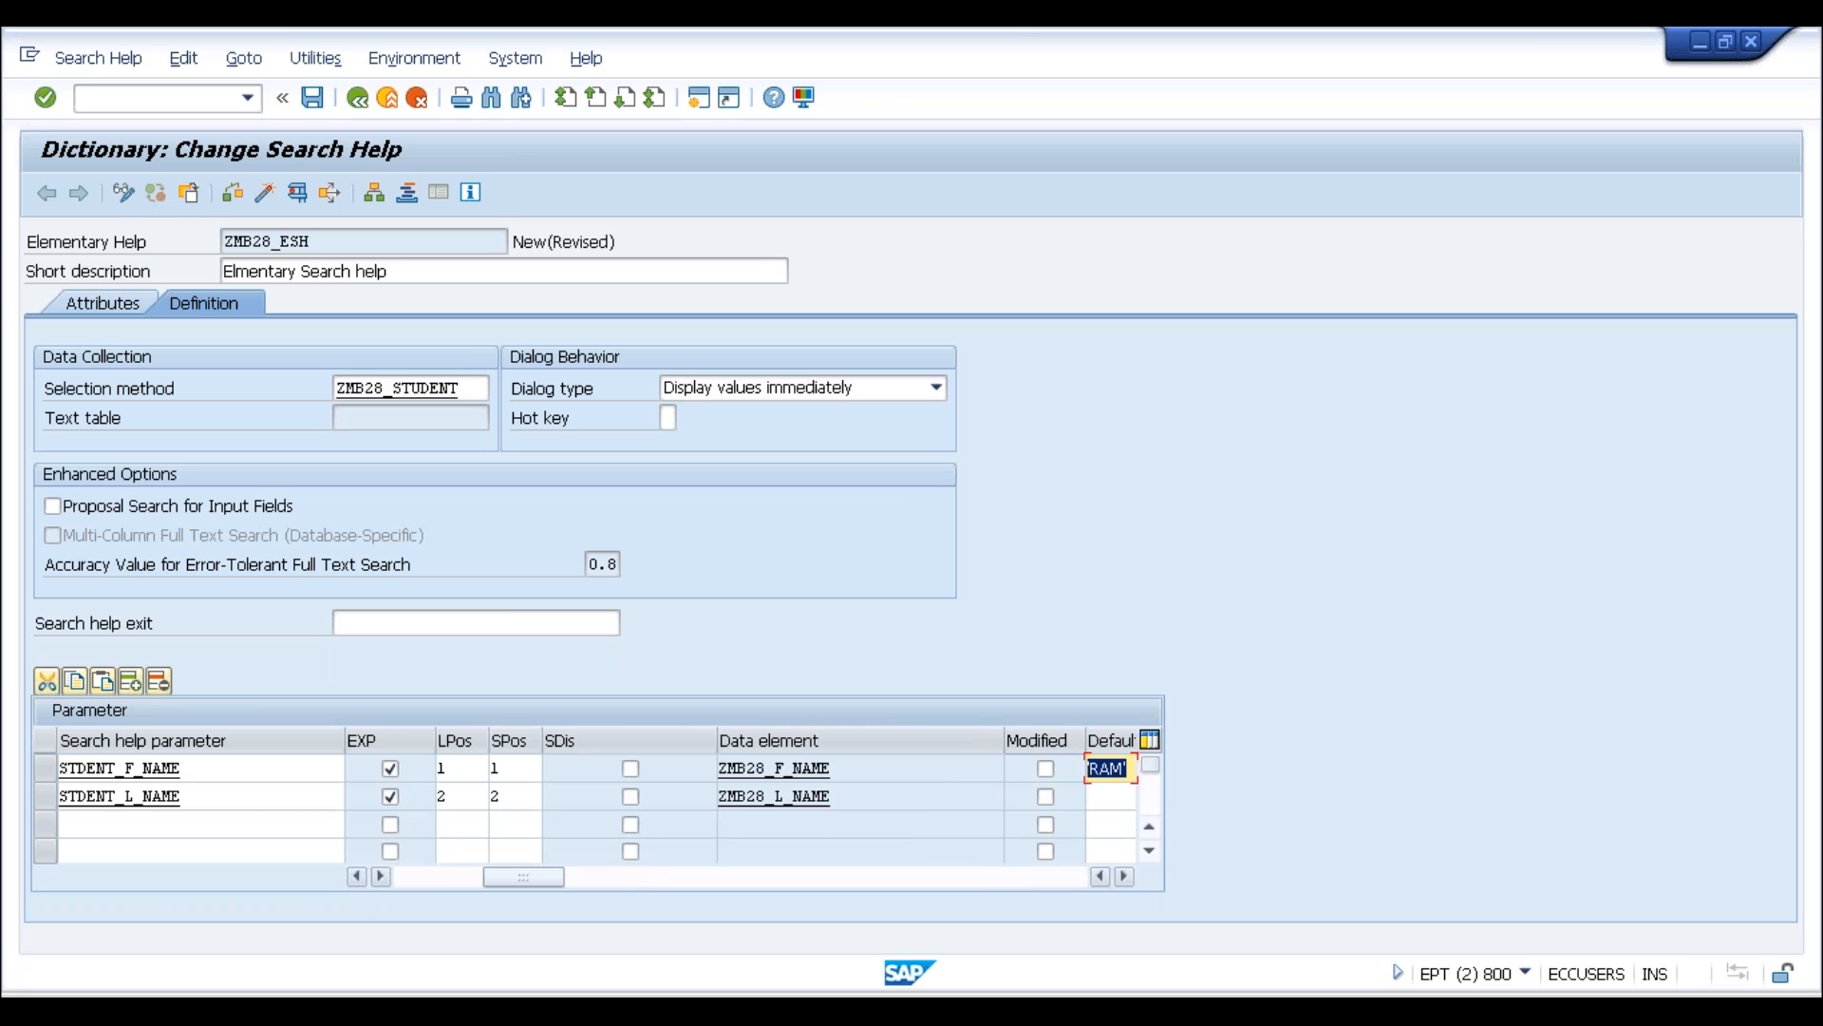
pyautogui.click(314, 99)
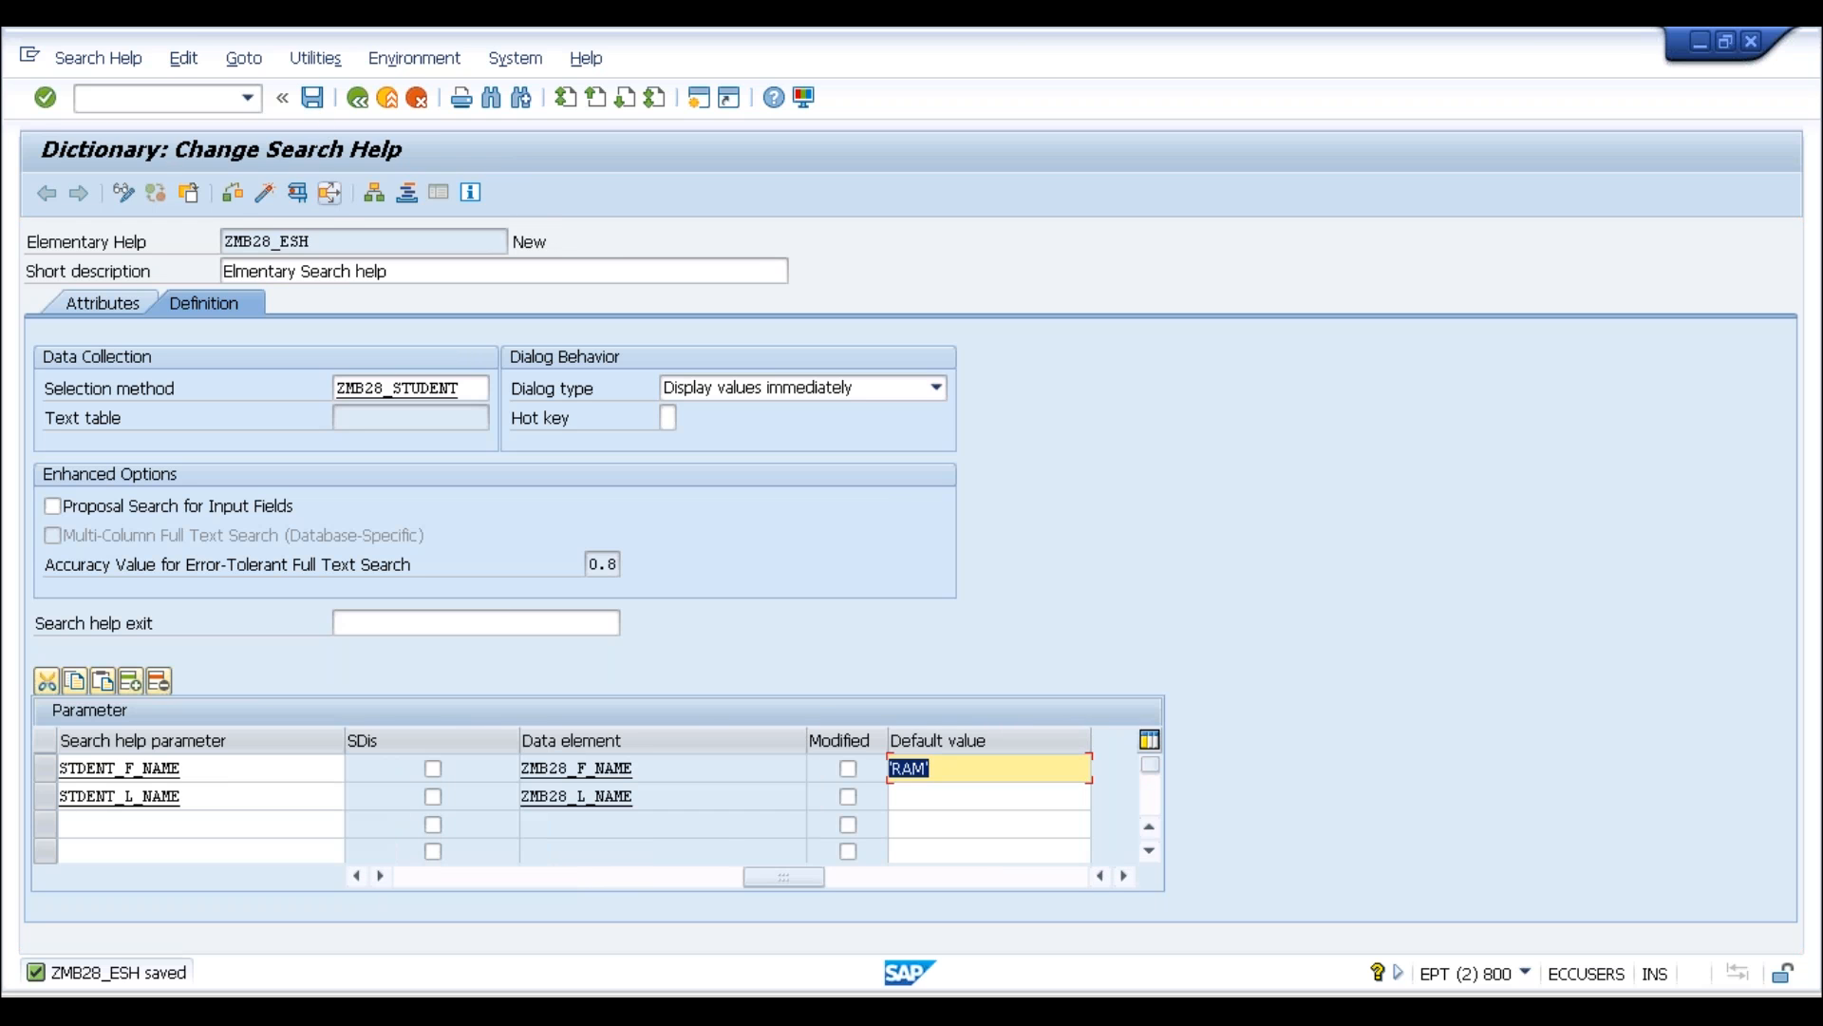
pyautogui.click(240, 192)
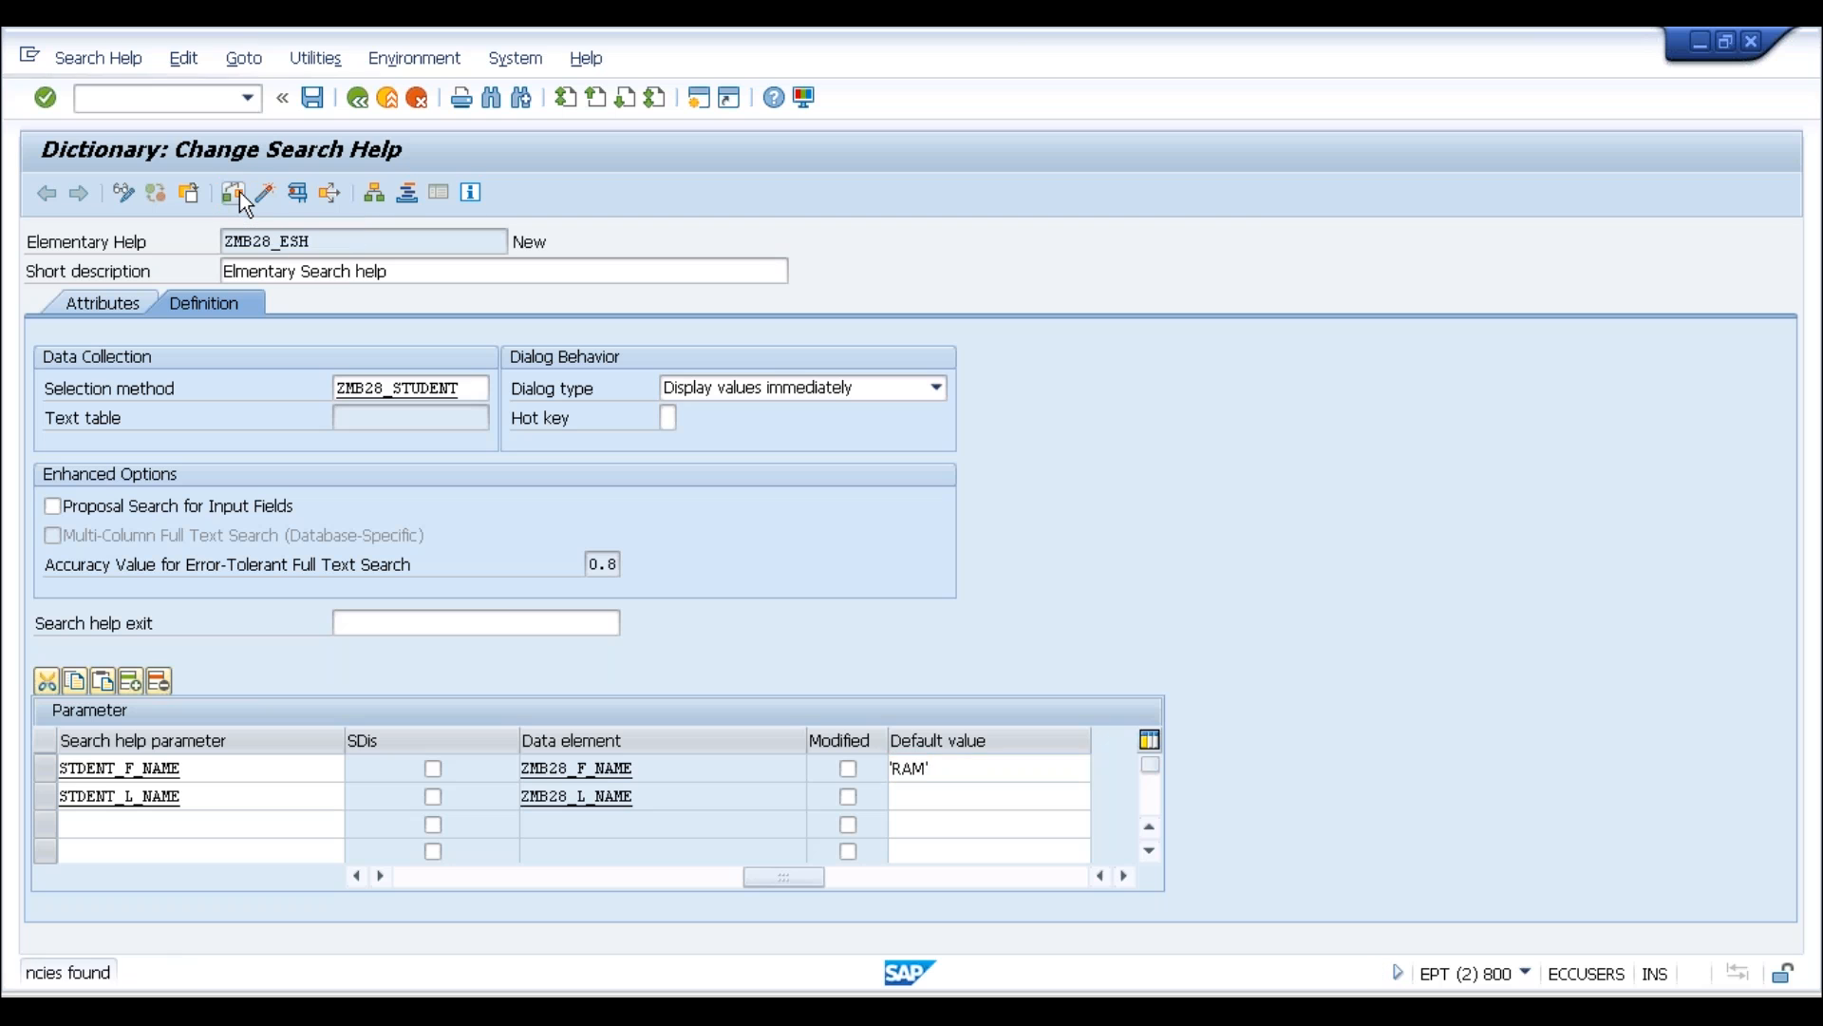
pyautogui.click(264, 193)
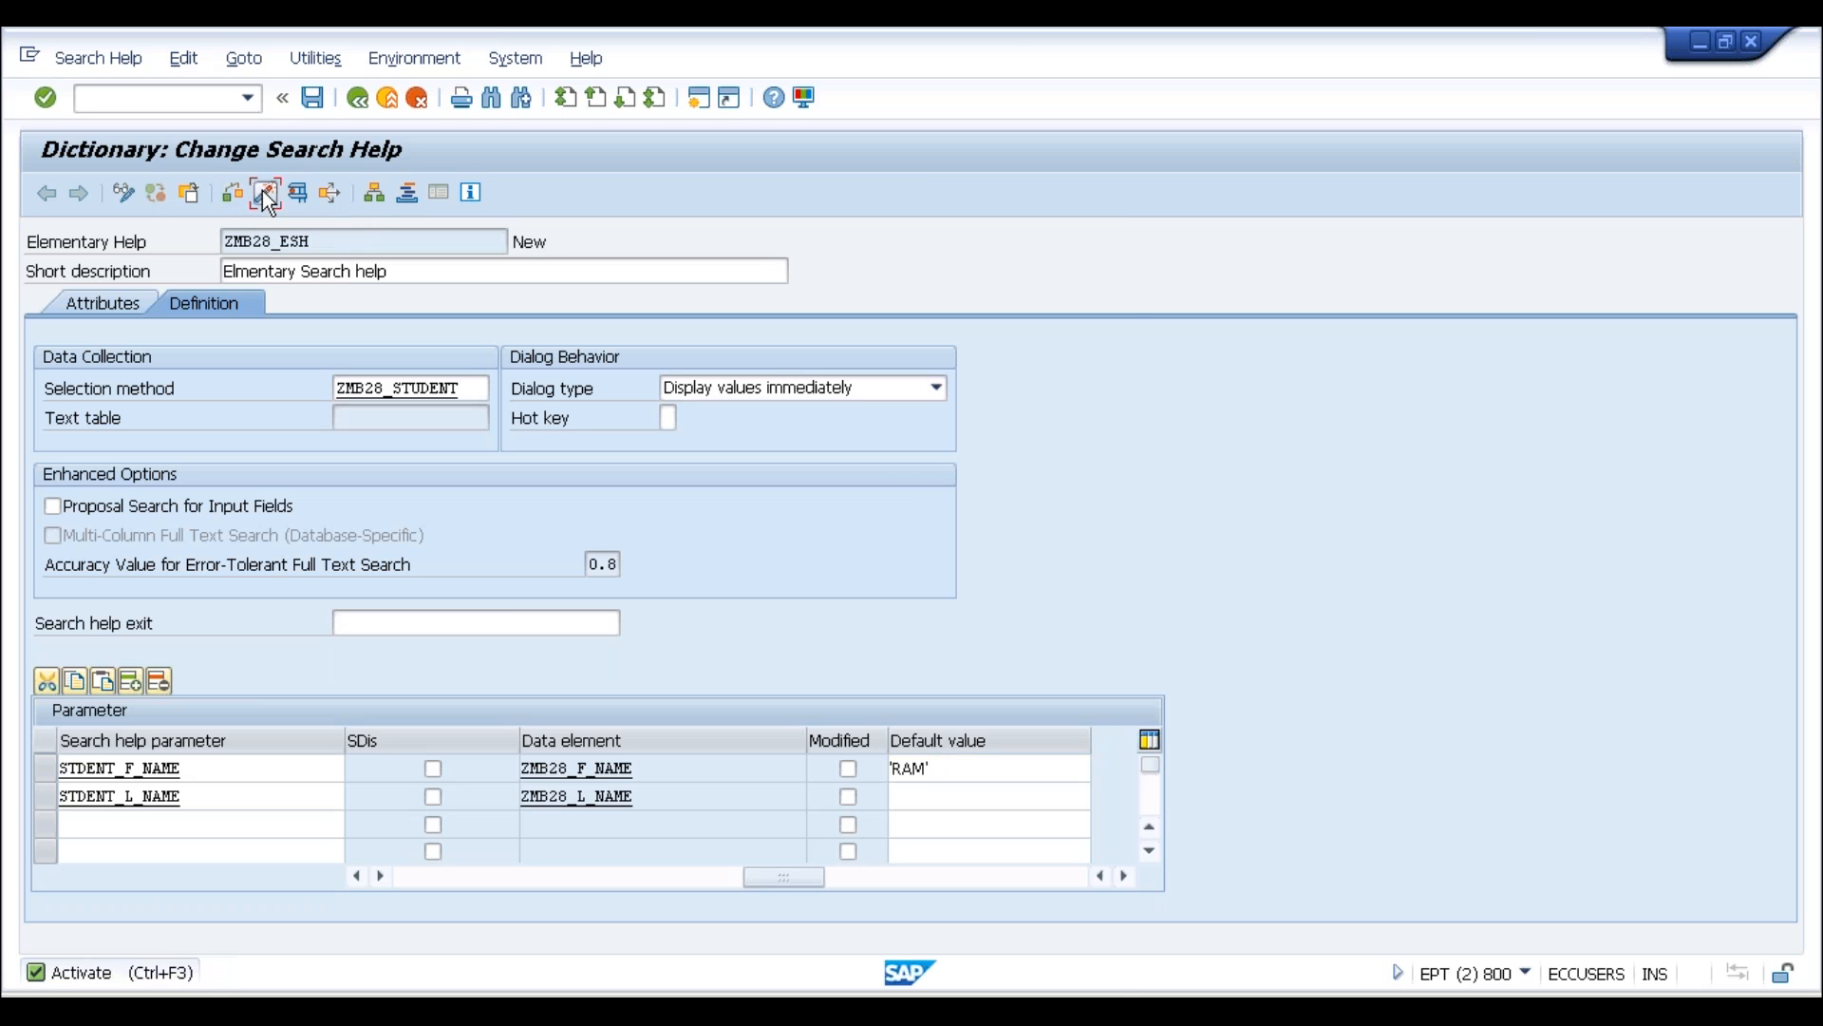
# Finish activating search help ZMB28_ESH and start its test to examine the STDENT_F_NAME and STDENT_L_NAME input fields
pyautogui.press('Return')
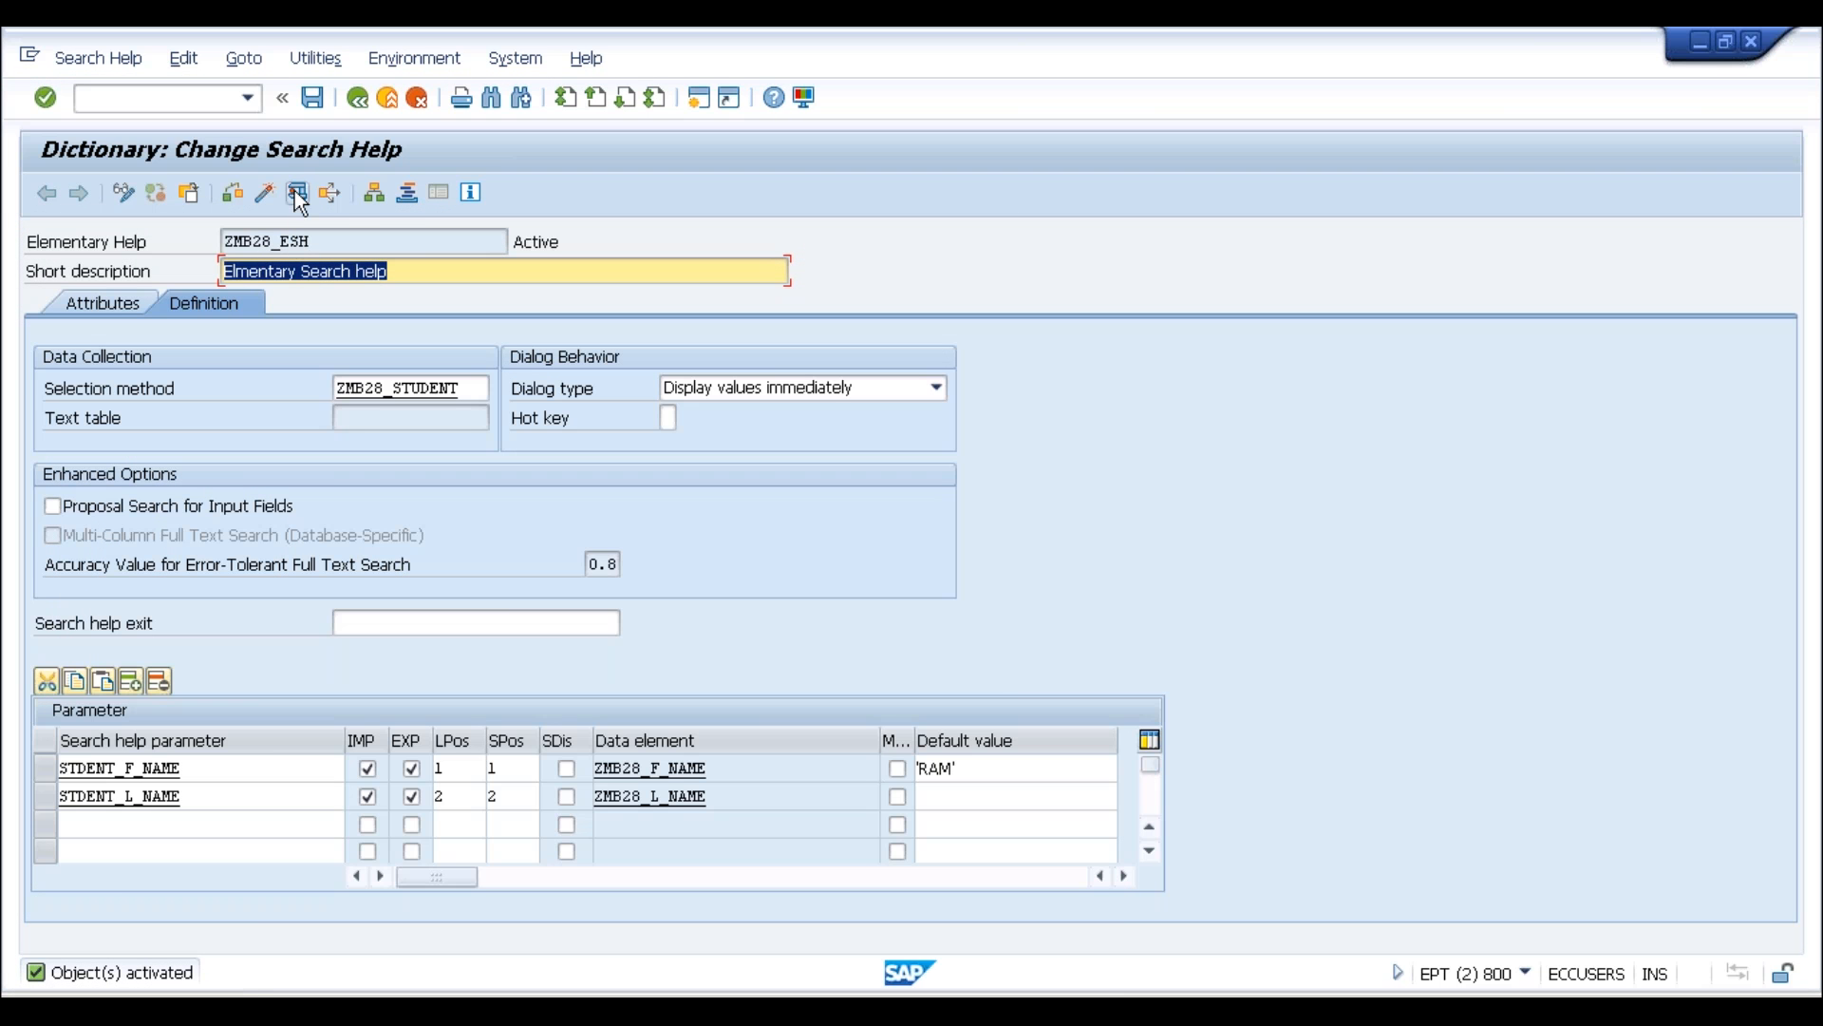
pyautogui.click(295, 193)
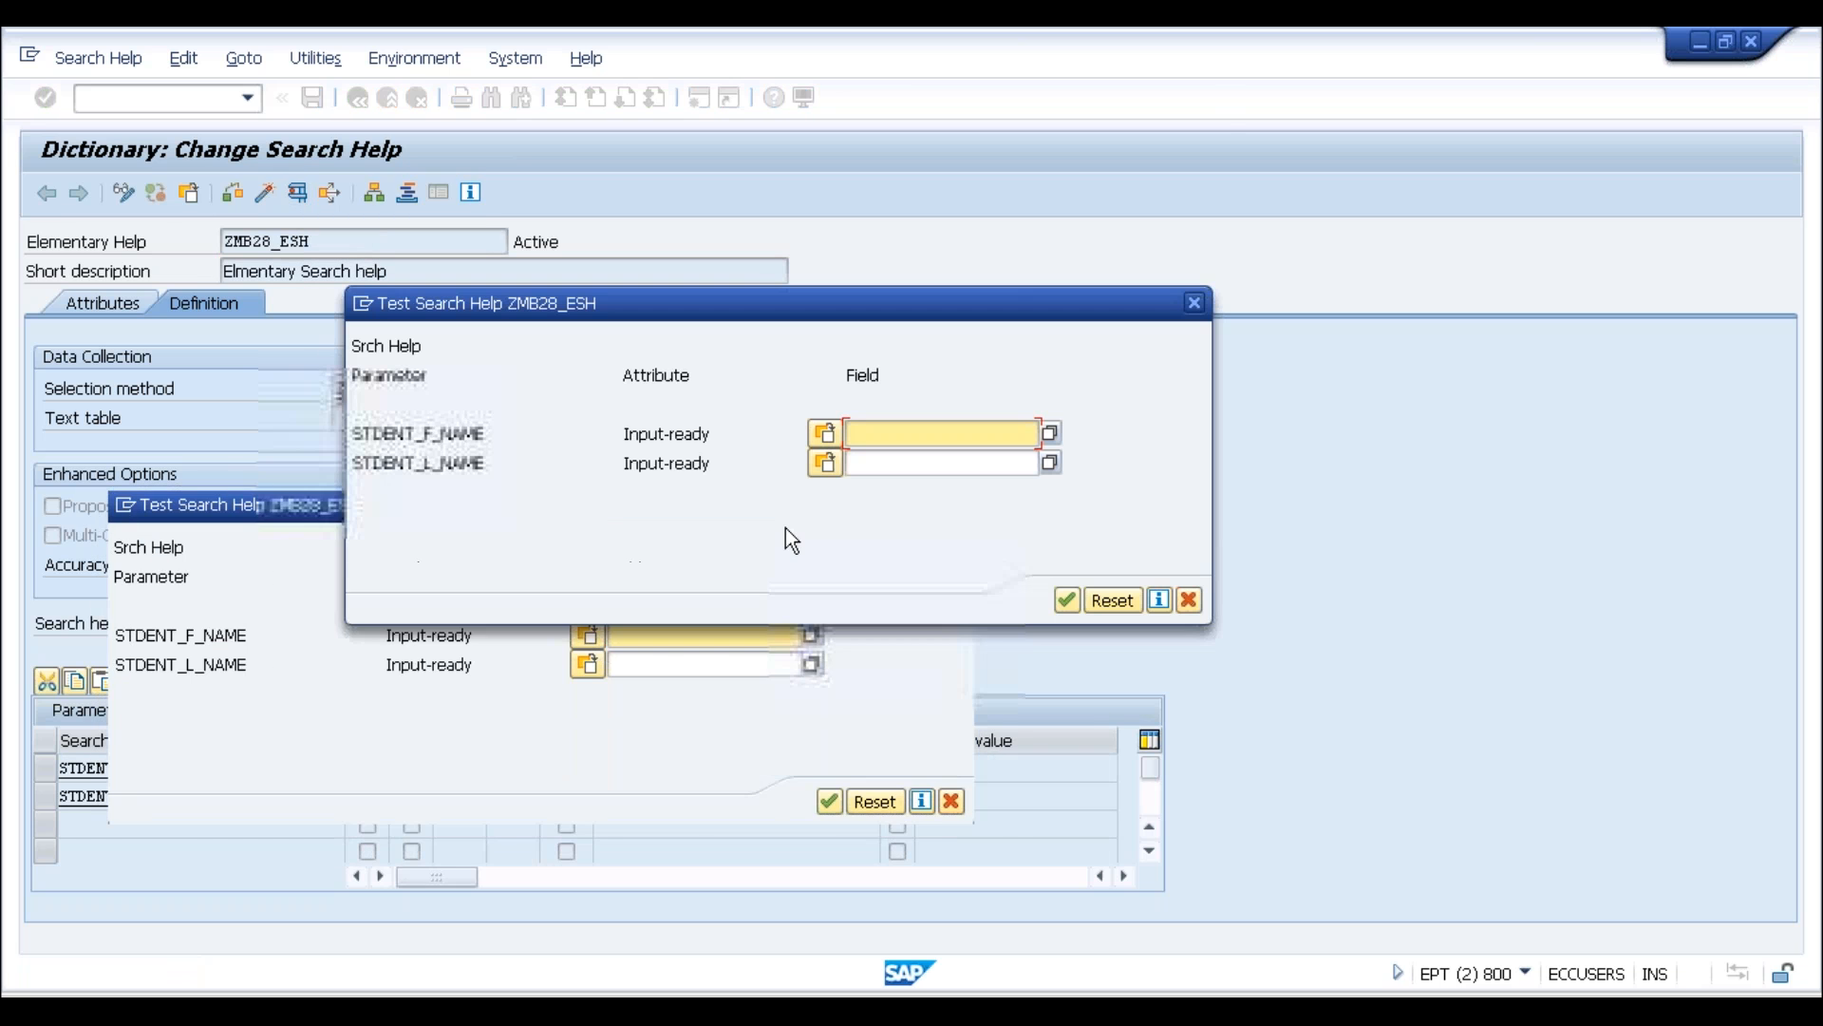
pyautogui.click(875, 468)
pyautogui.click(873, 436)
pyautogui.click(874, 464)
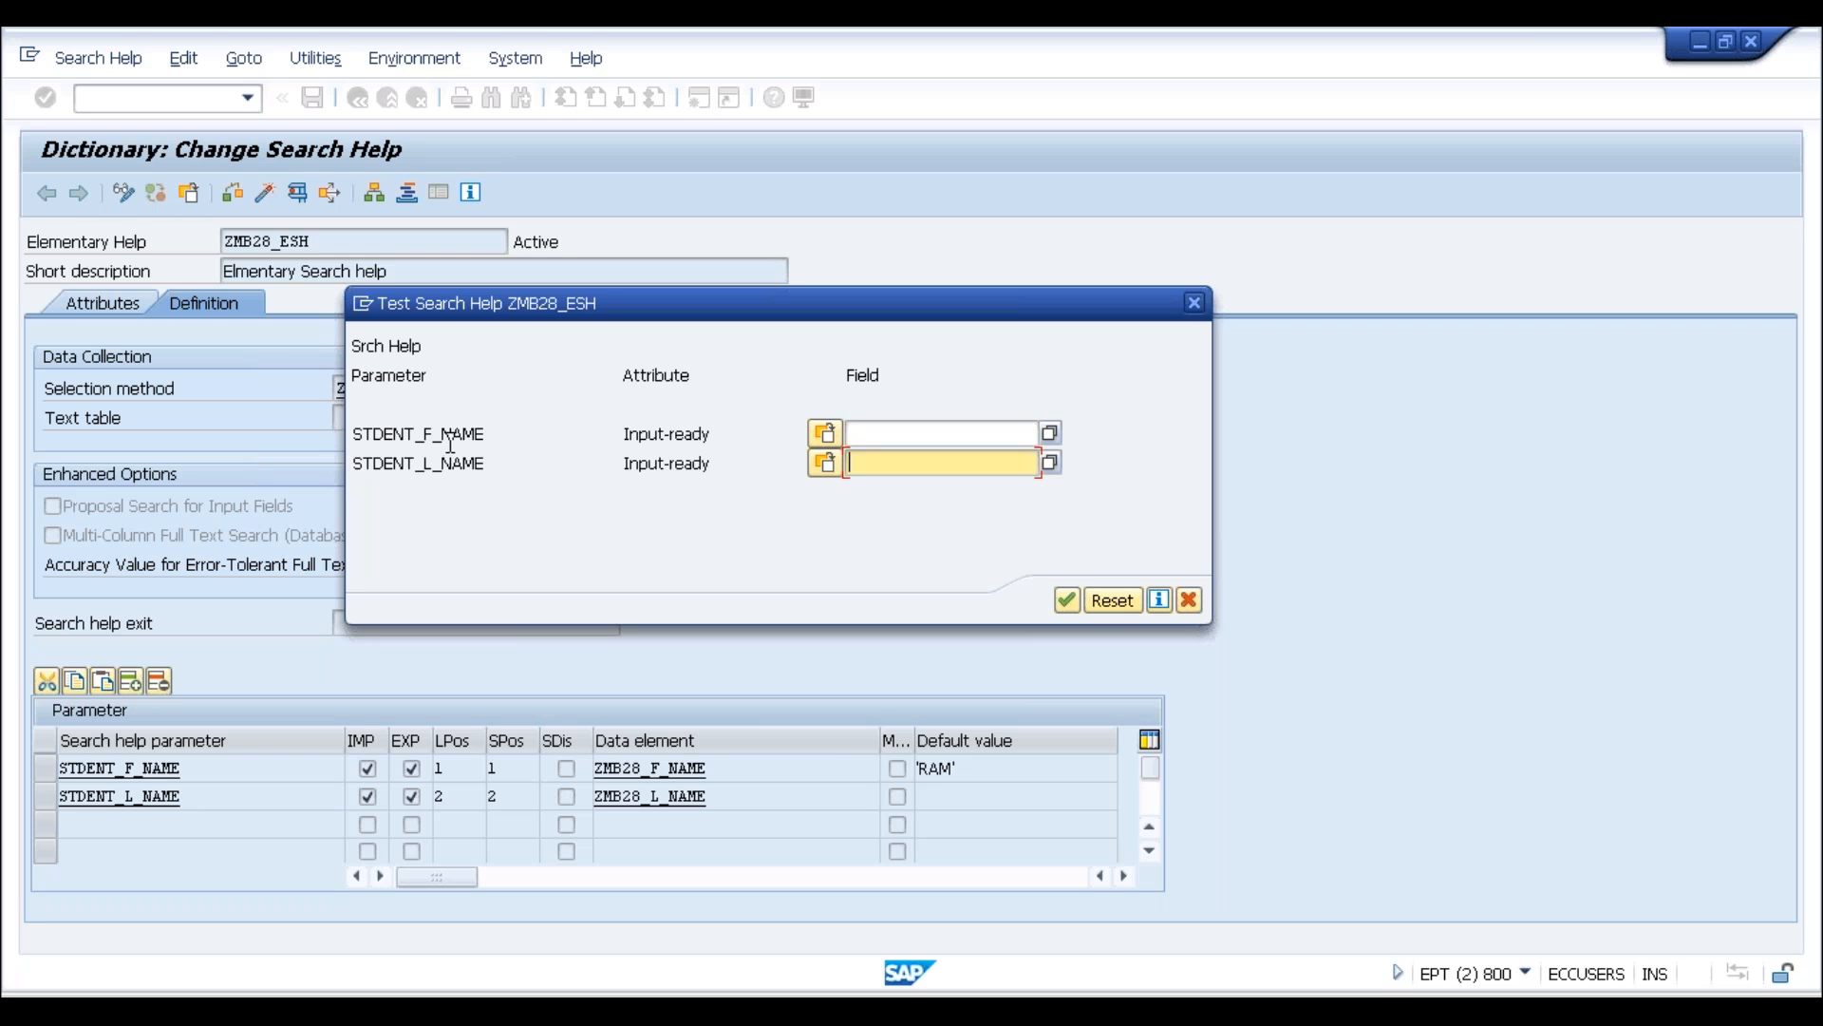
pyautogui.moveTo(492, 466); pyautogui.dragTo(299, 475)
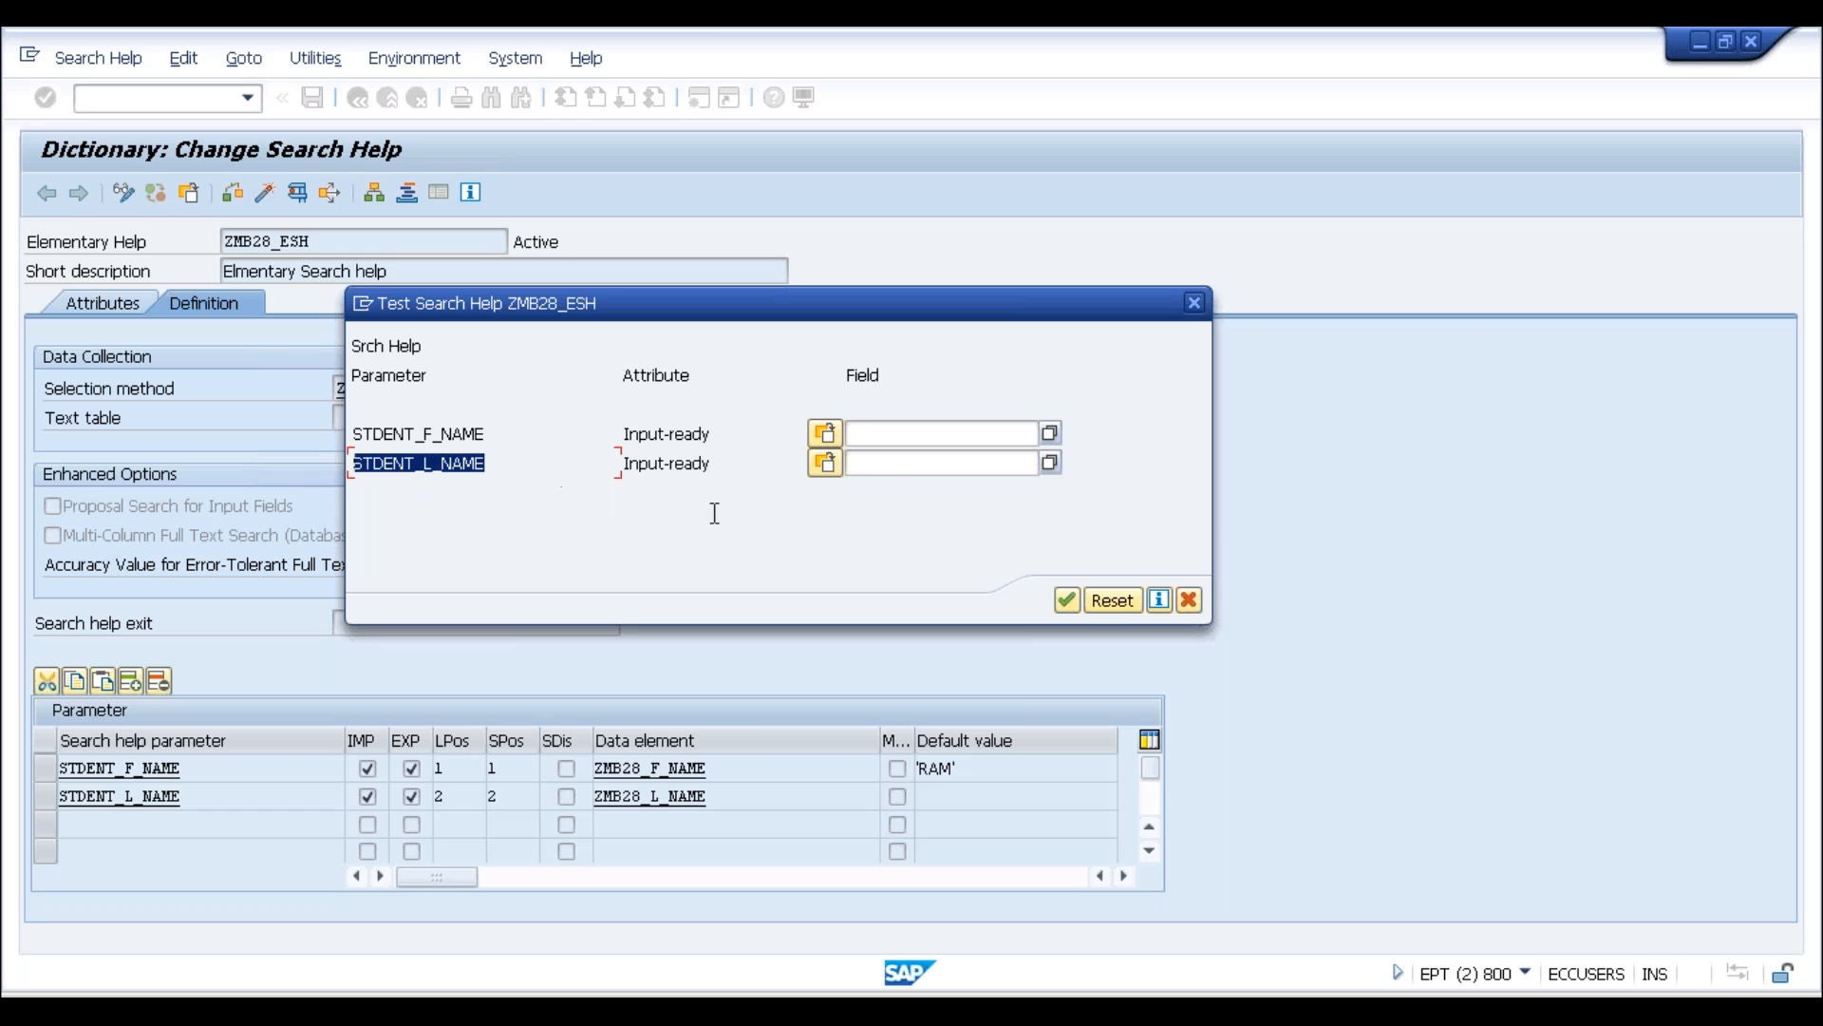
pyautogui.click(889, 469)
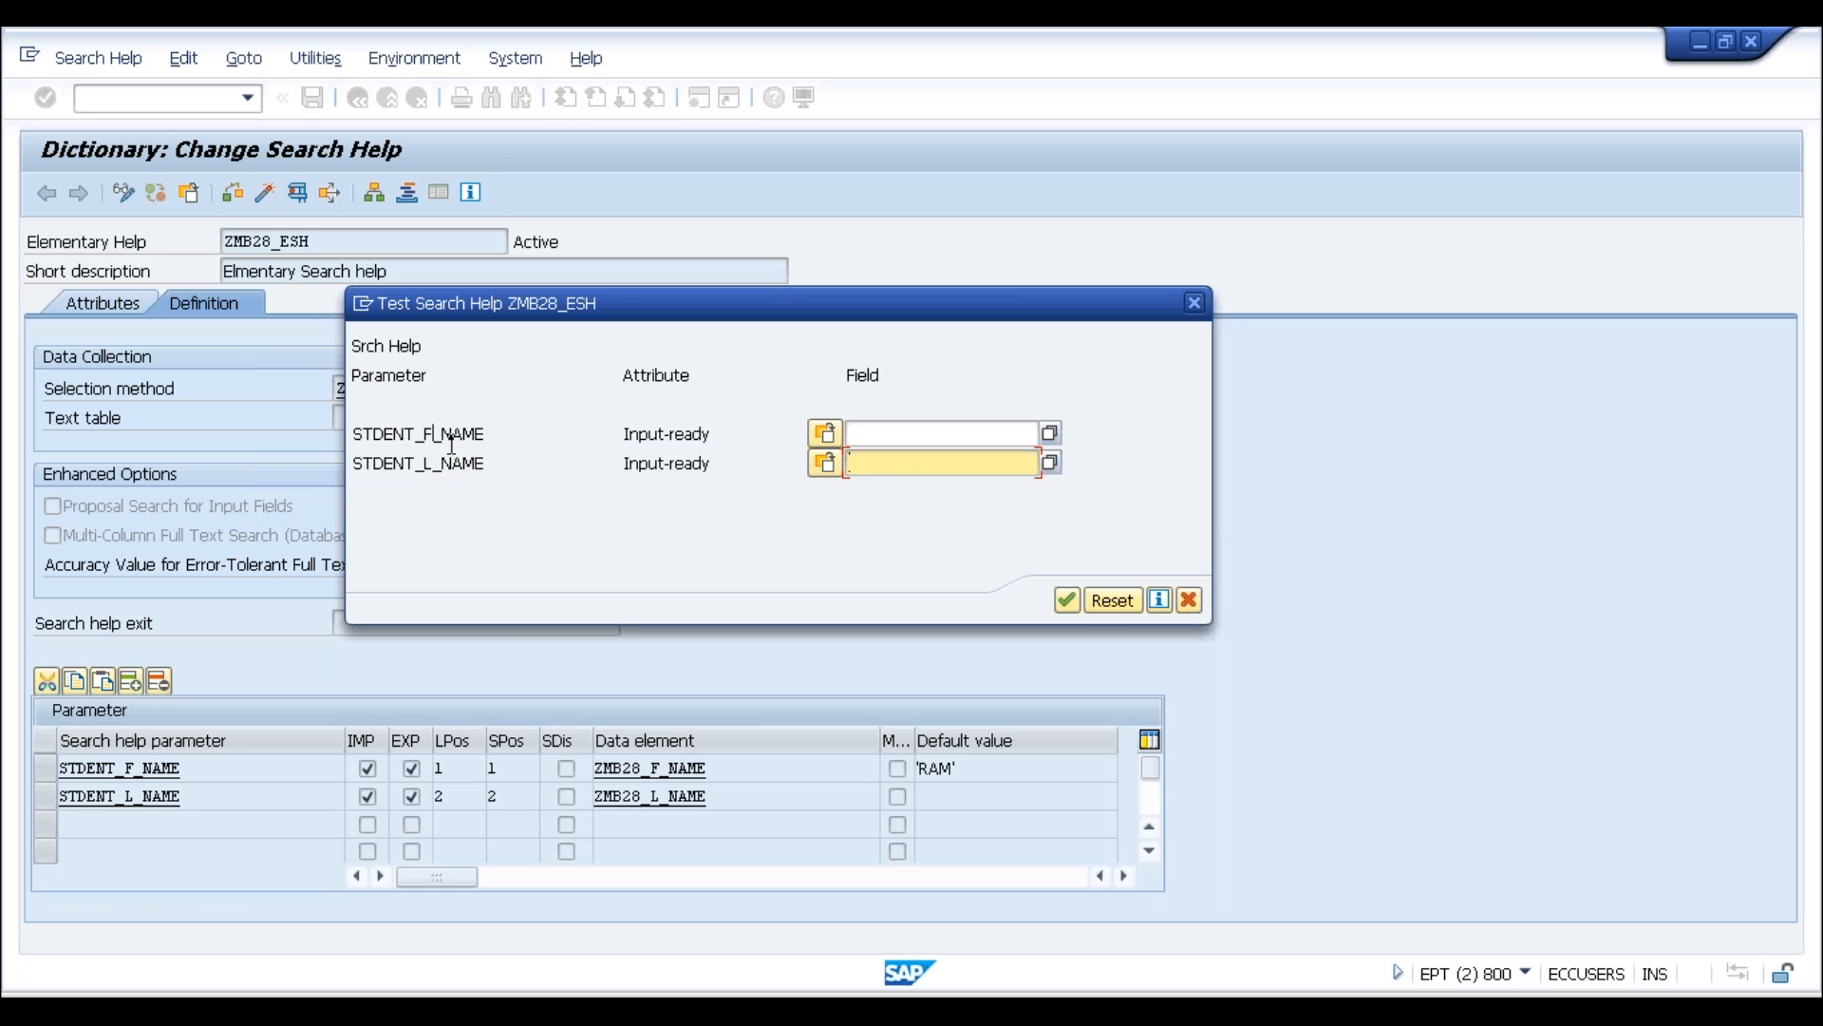
pyautogui.click(436, 433)
pyautogui.click(887, 433)
pyautogui.click(875, 465)
pyautogui.click(880, 437)
pyautogui.click(884, 471)
pyautogui.click(885, 436)
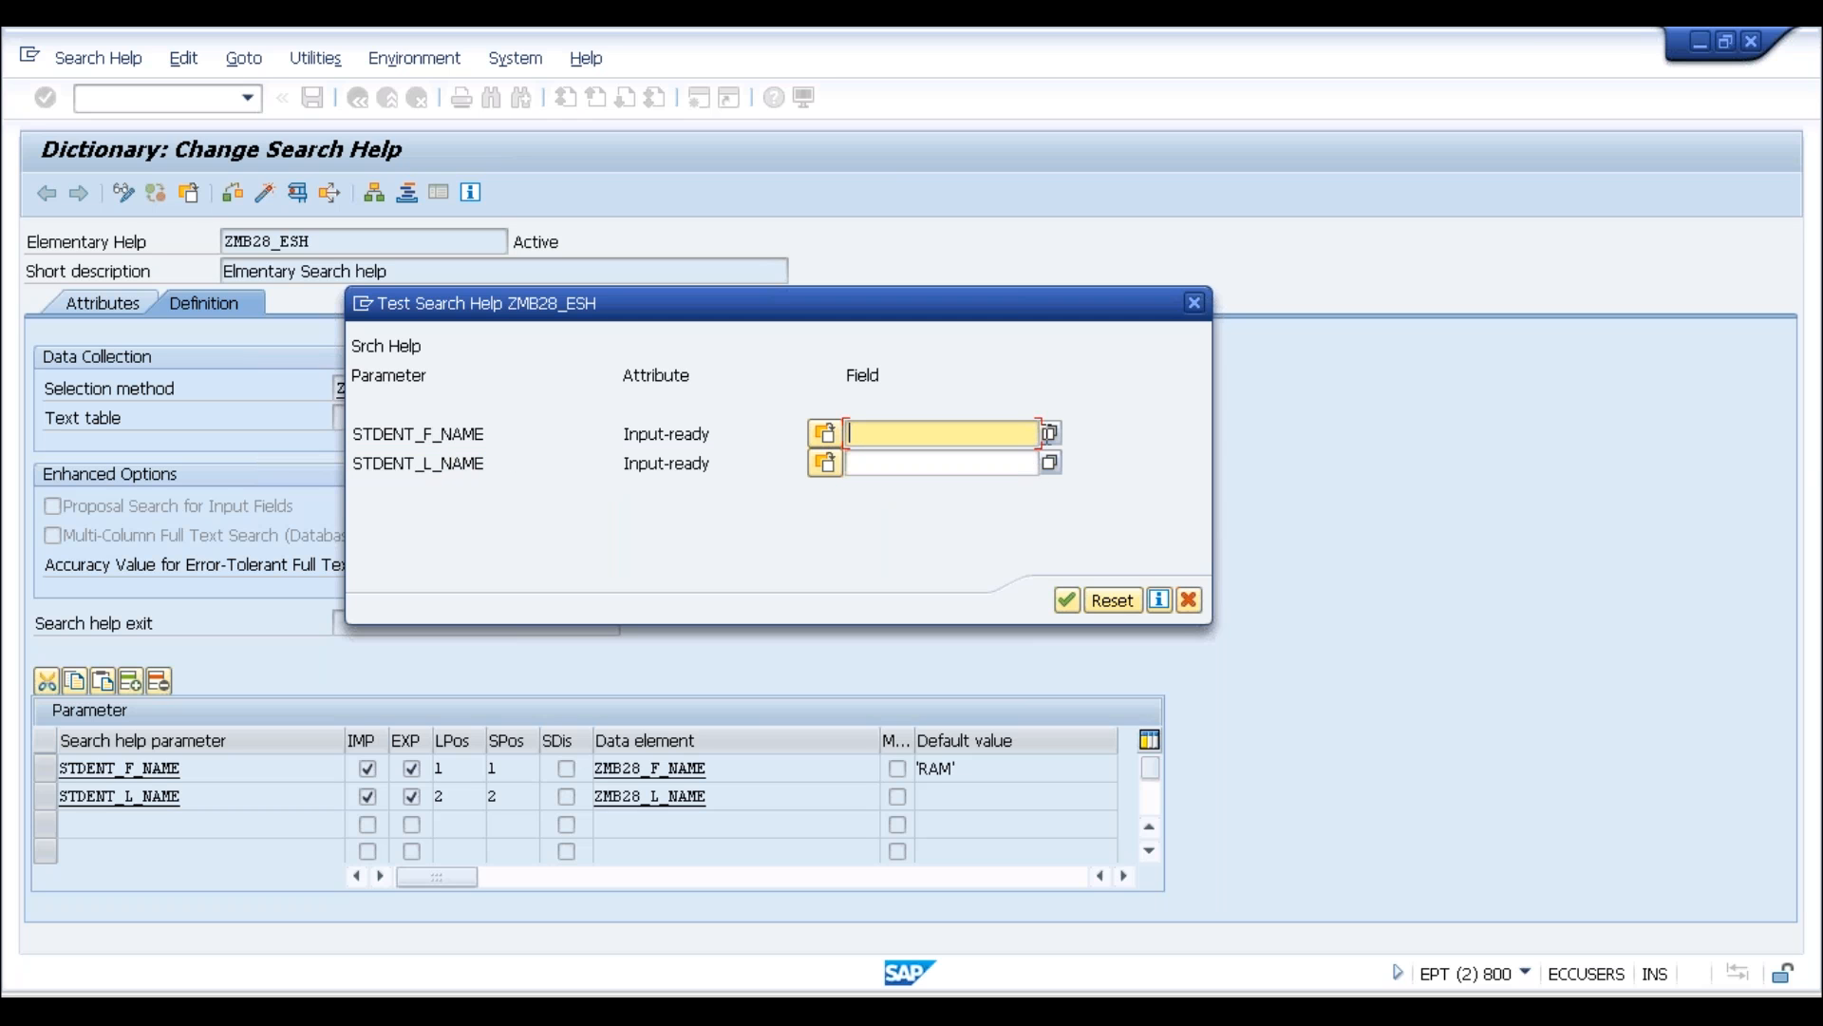
# Display the possible values for STDENT_F_NAME, examine the first and last name columns, and close the list
pyautogui.click(1049, 436)
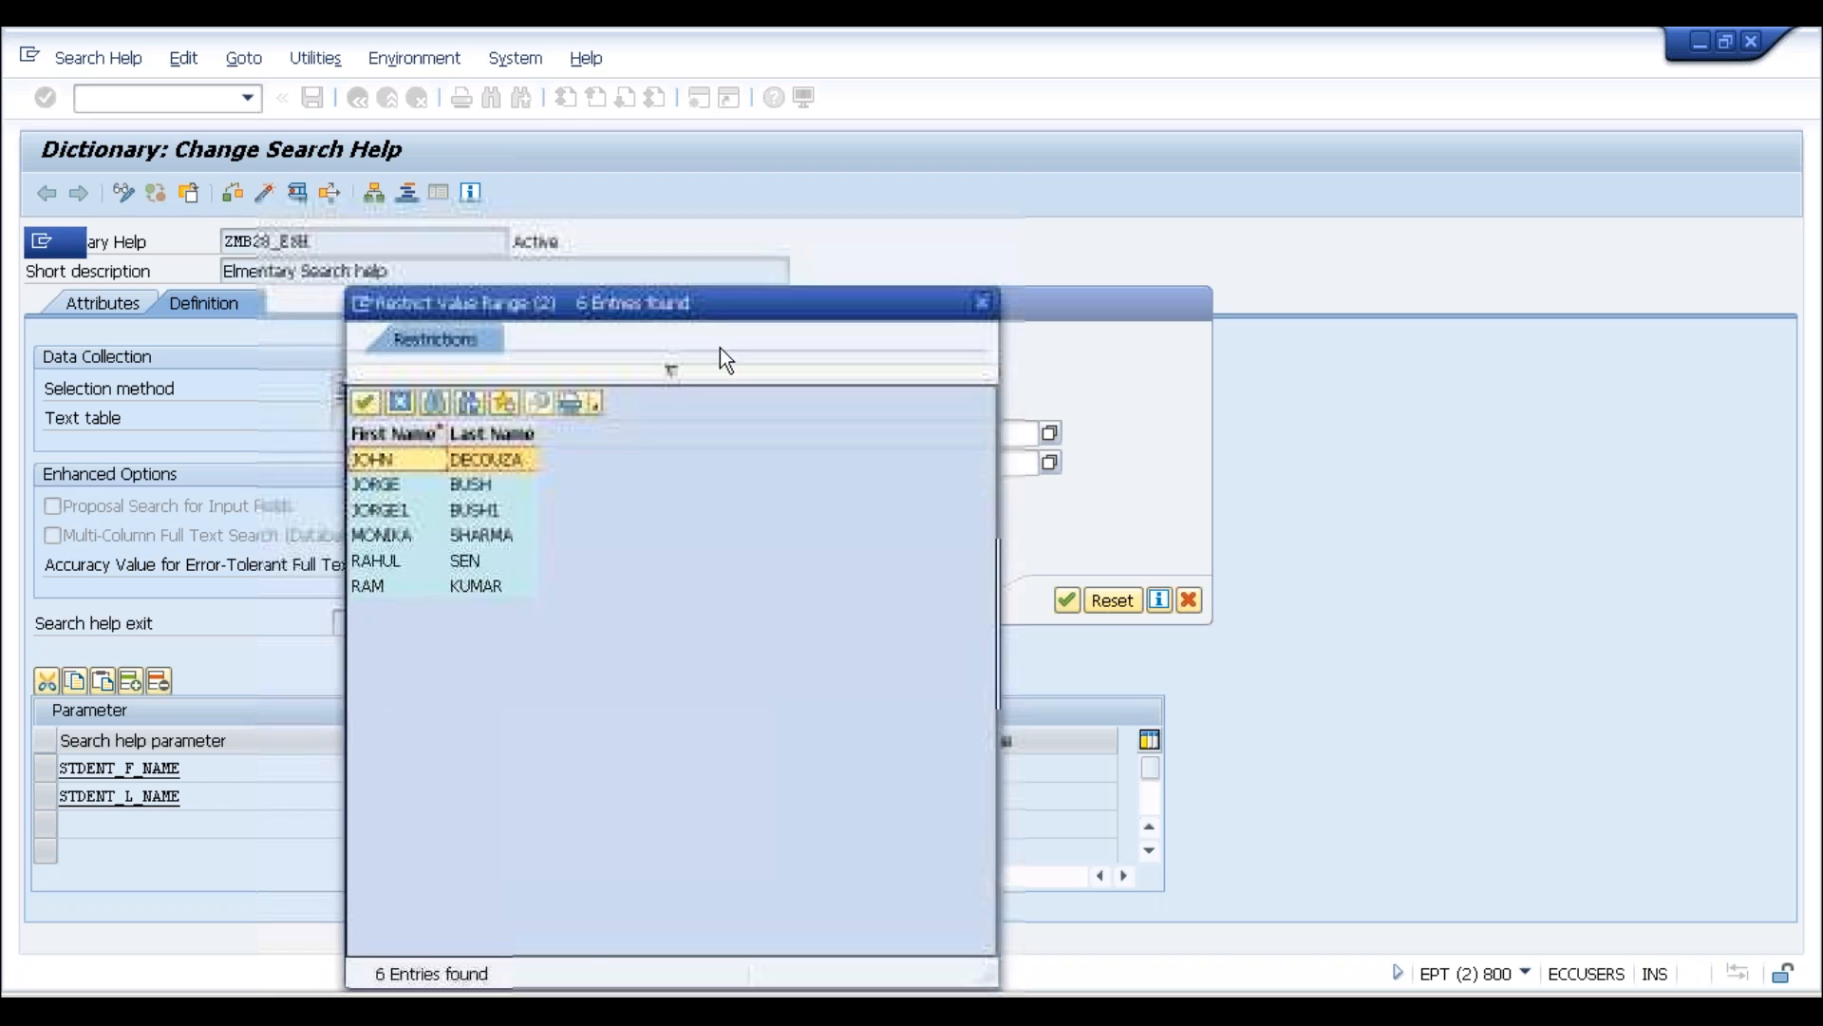
pyautogui.moveTo(731, 303); pyautogui.dragTo(1088, 192)
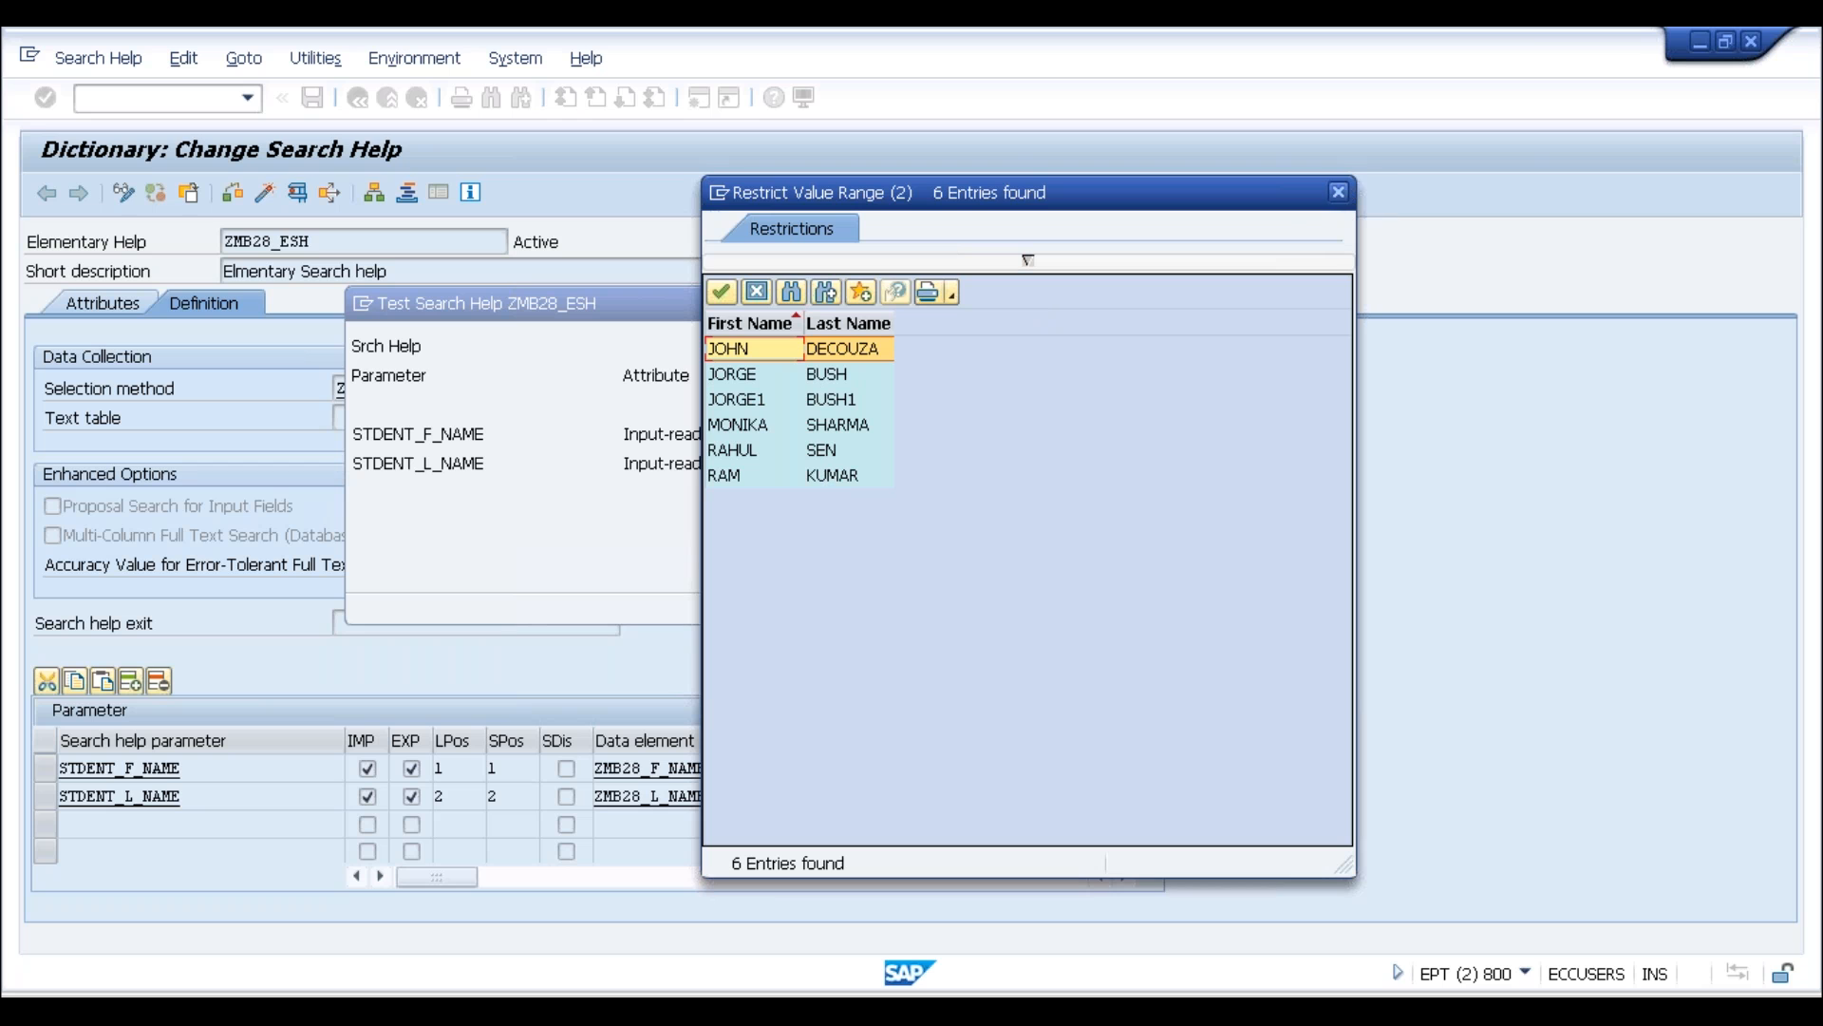
pyautogui.click(1338, 193)
pyautogui.moveTo(846, 306); pyautogui.dragTo(1145, 257)
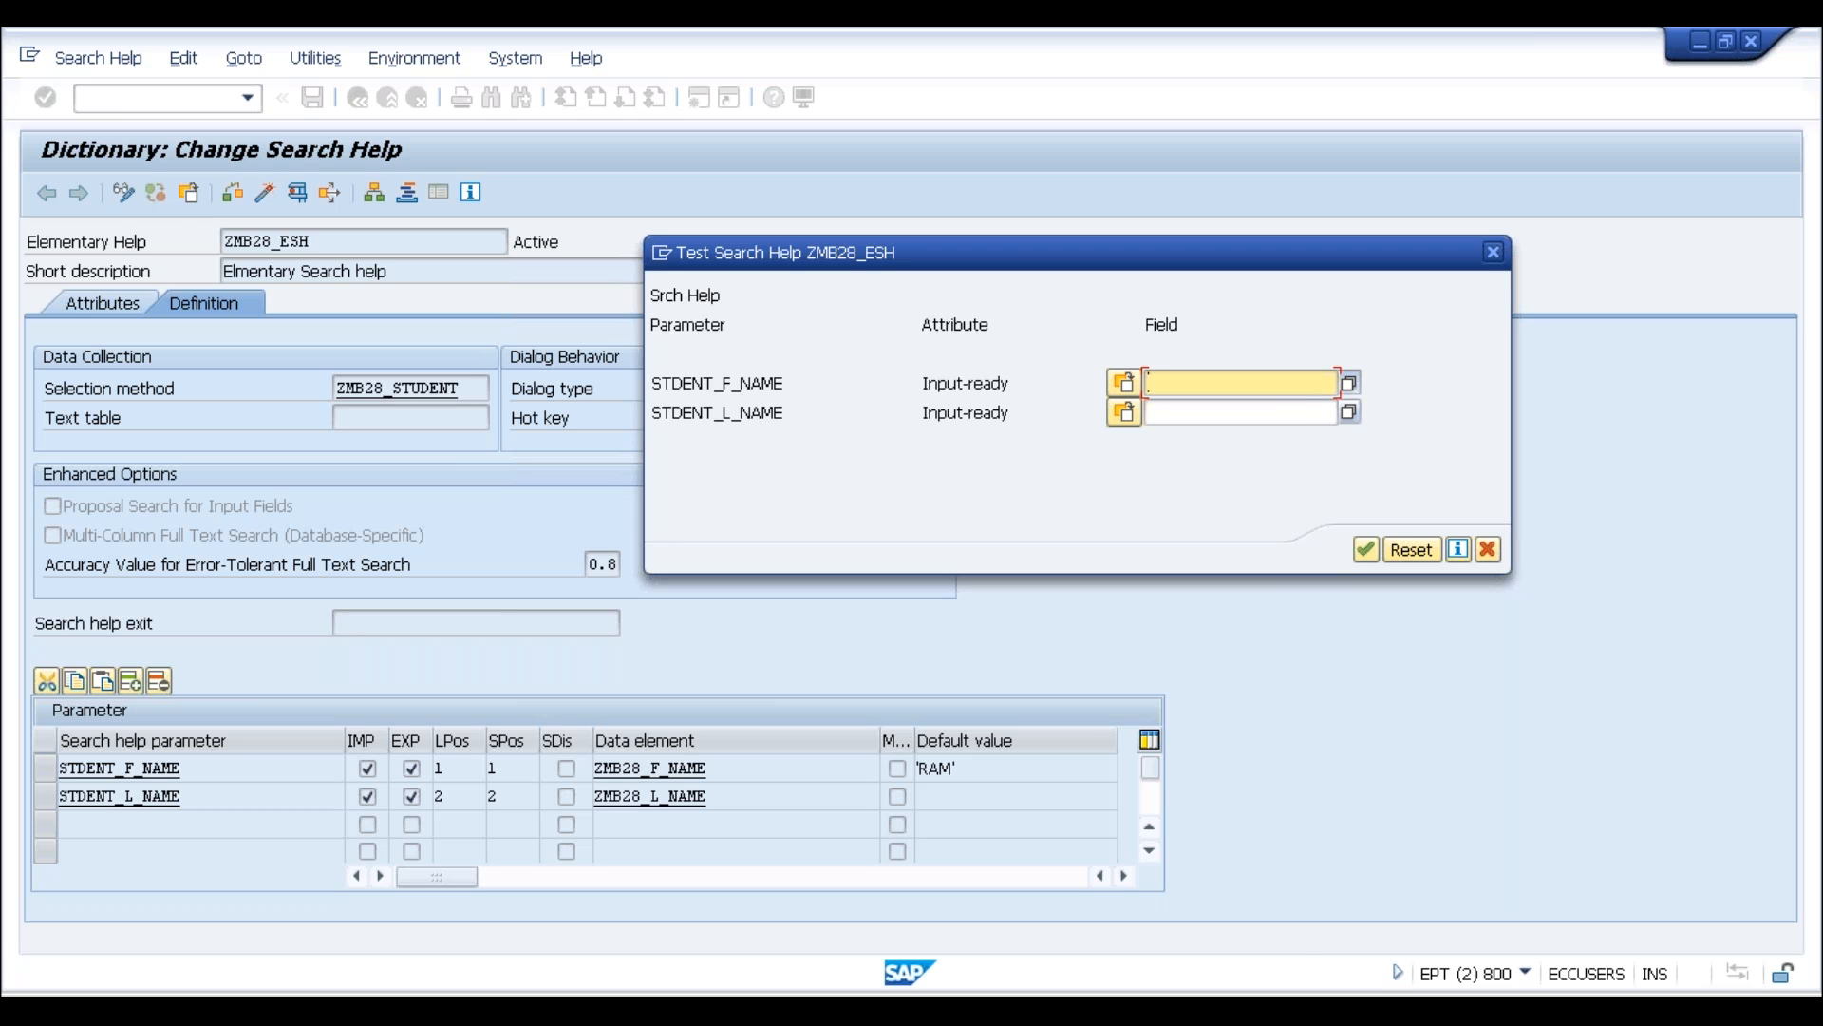
# Pick the fourth student from the STDENT_F_NAME value list and examine the values transferred to both test fields
pyautogui.press('Return')
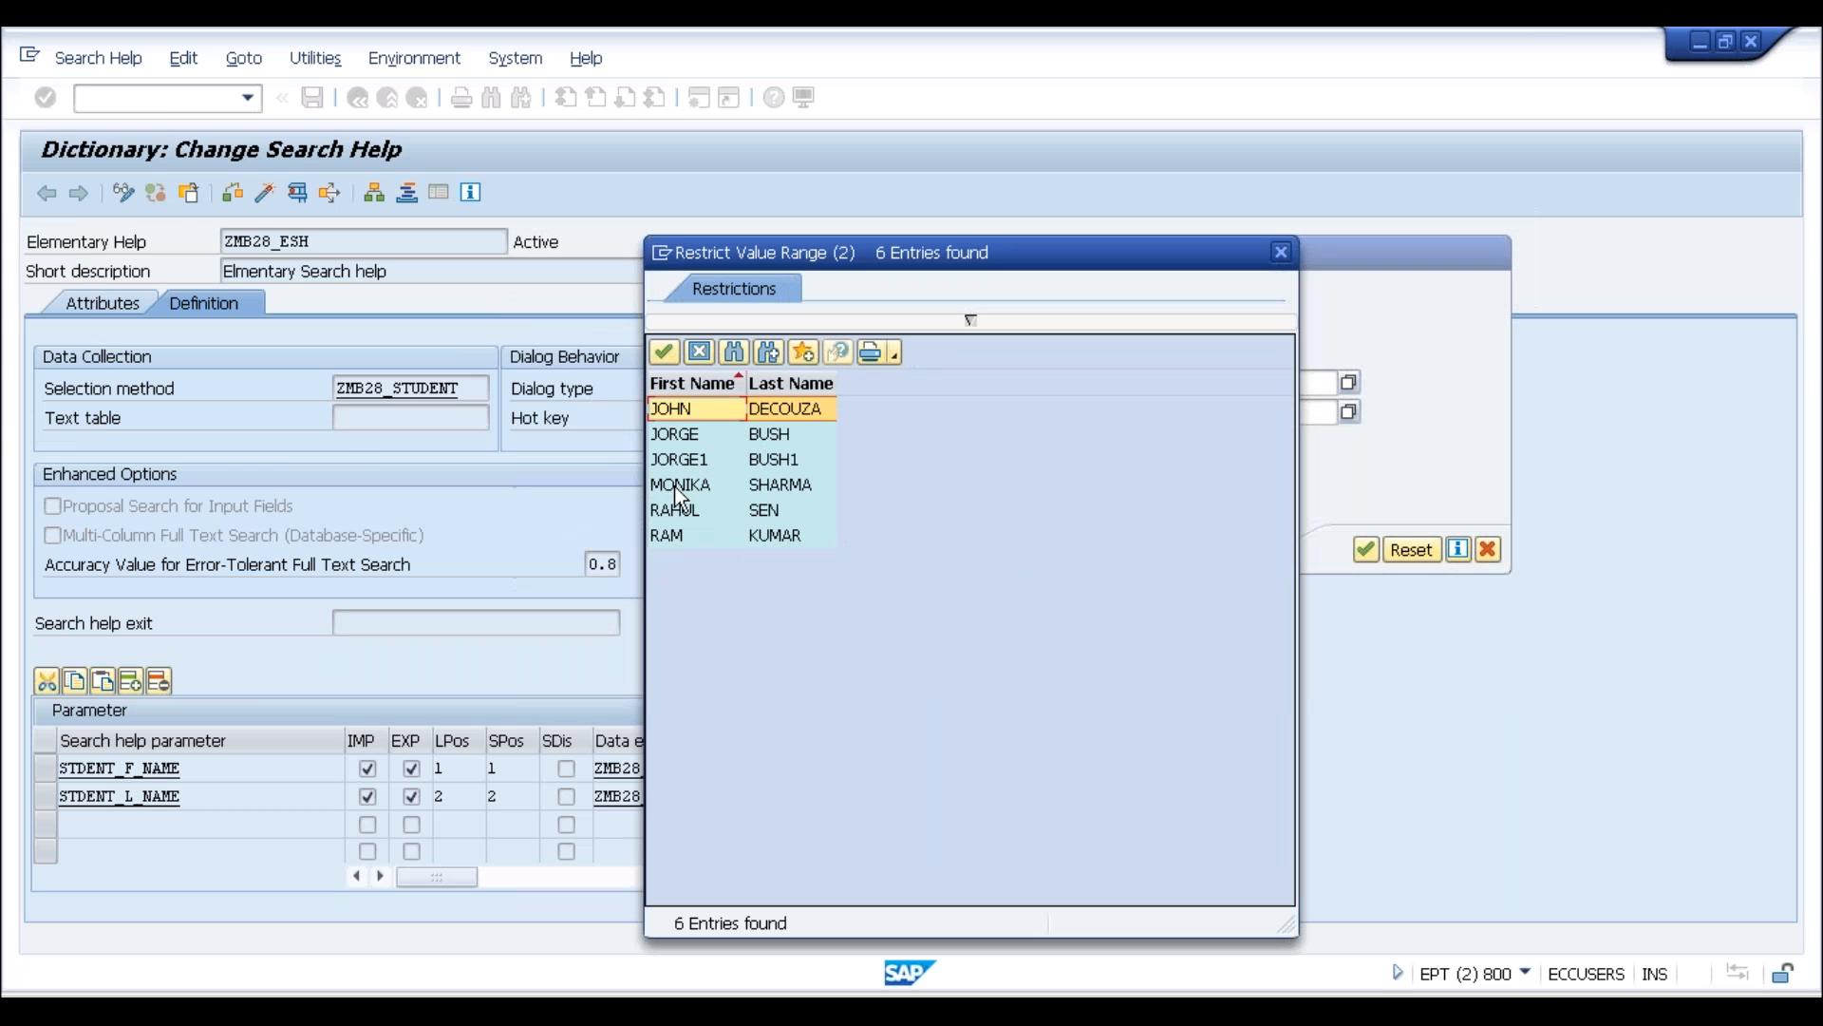
pyautogui.click(676, 488)
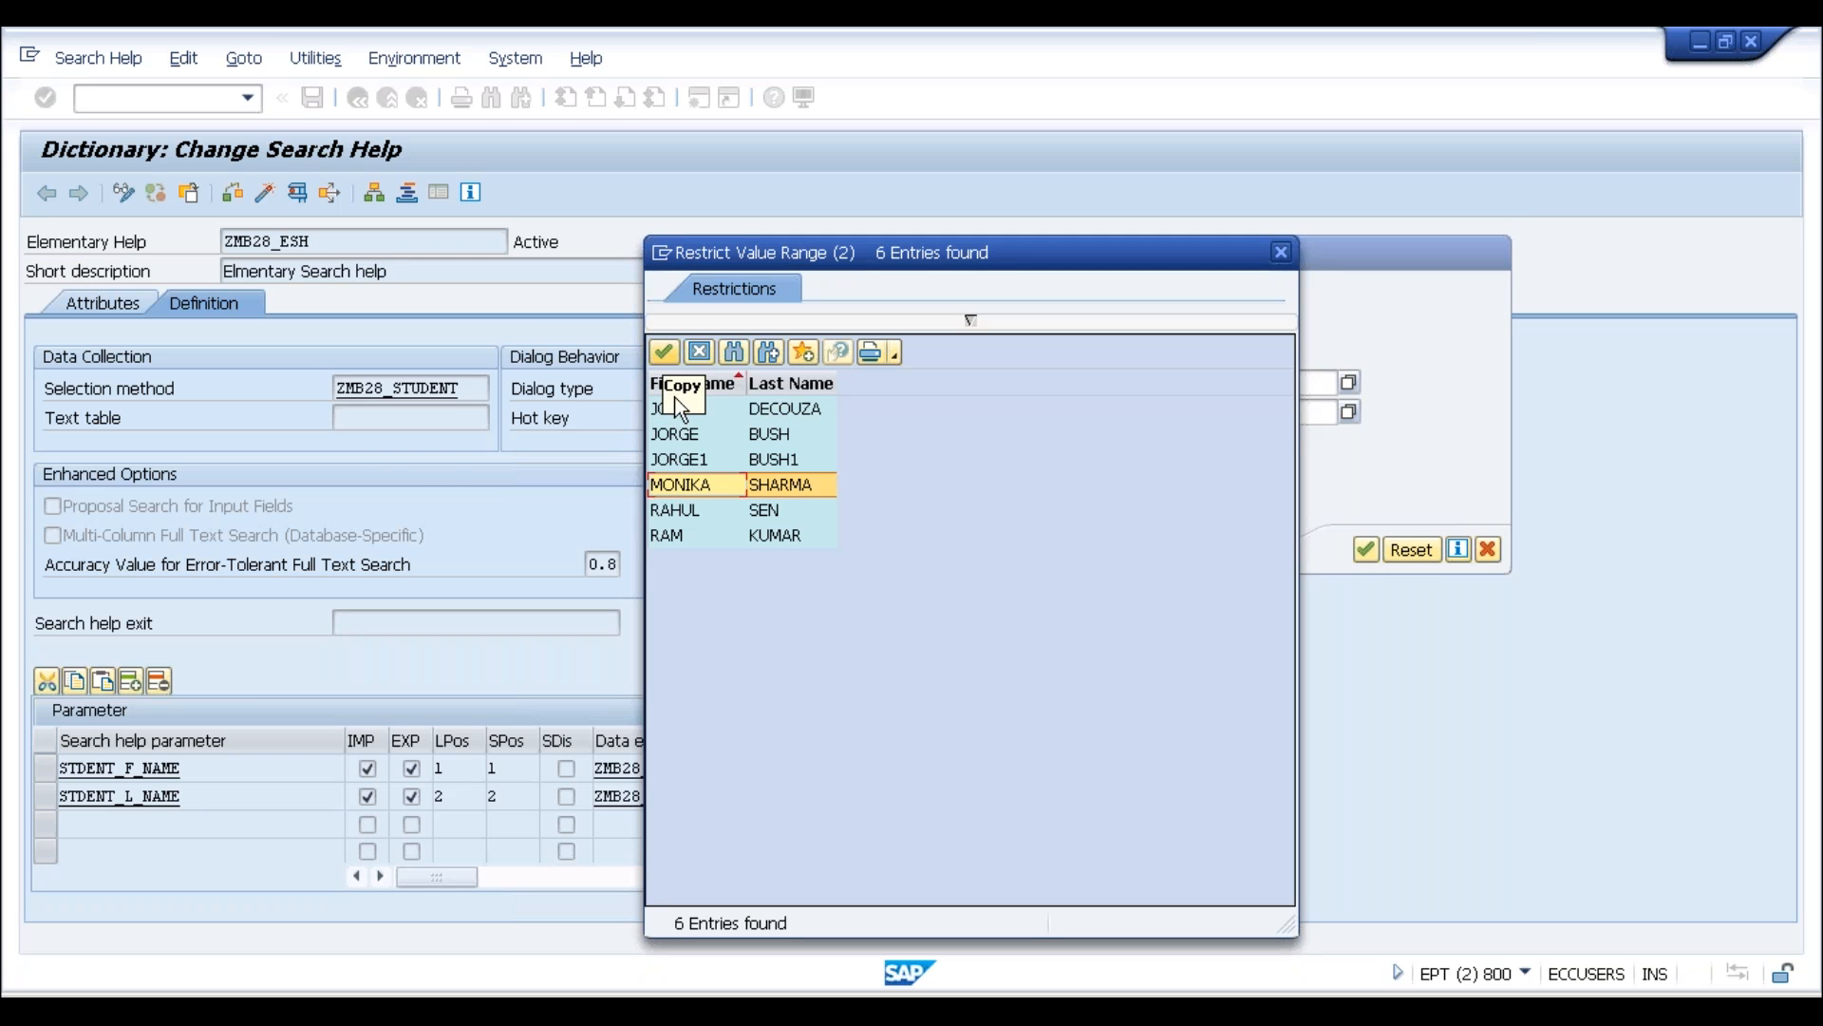
pyautogui.doubleClick(687, 486)
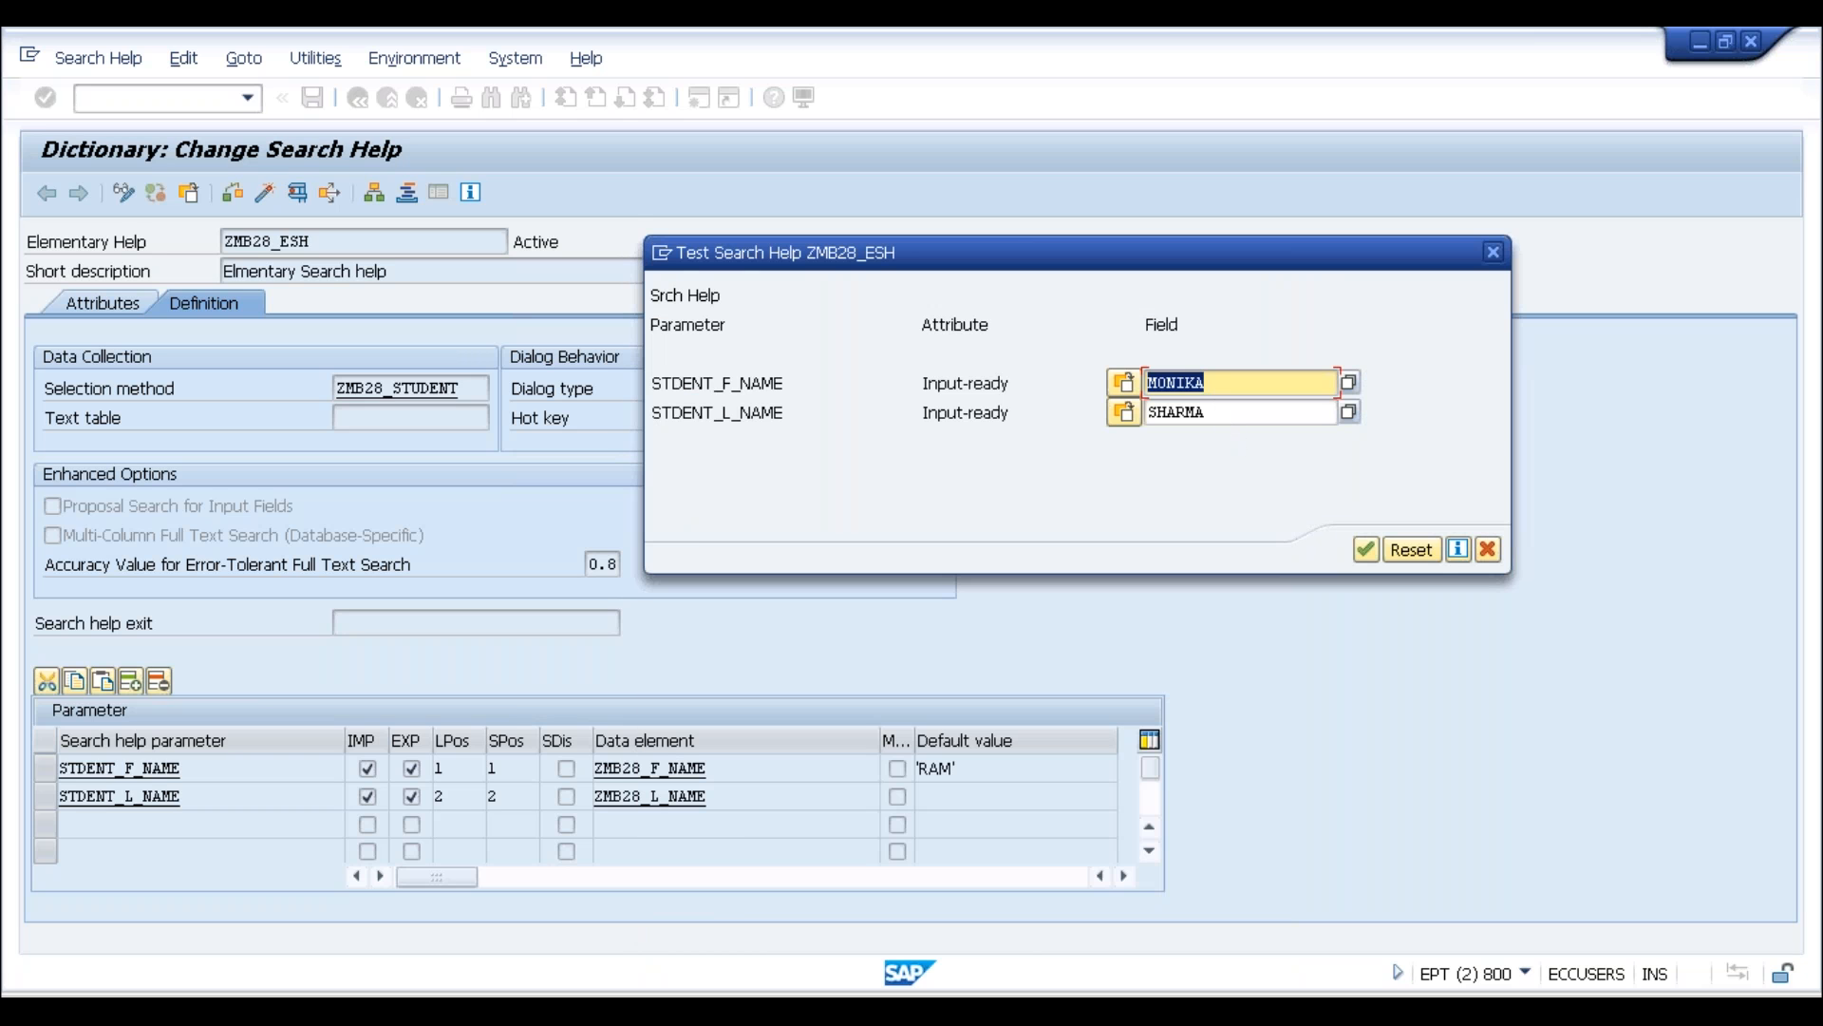
pyautogui.doubleClick(1189, 412)
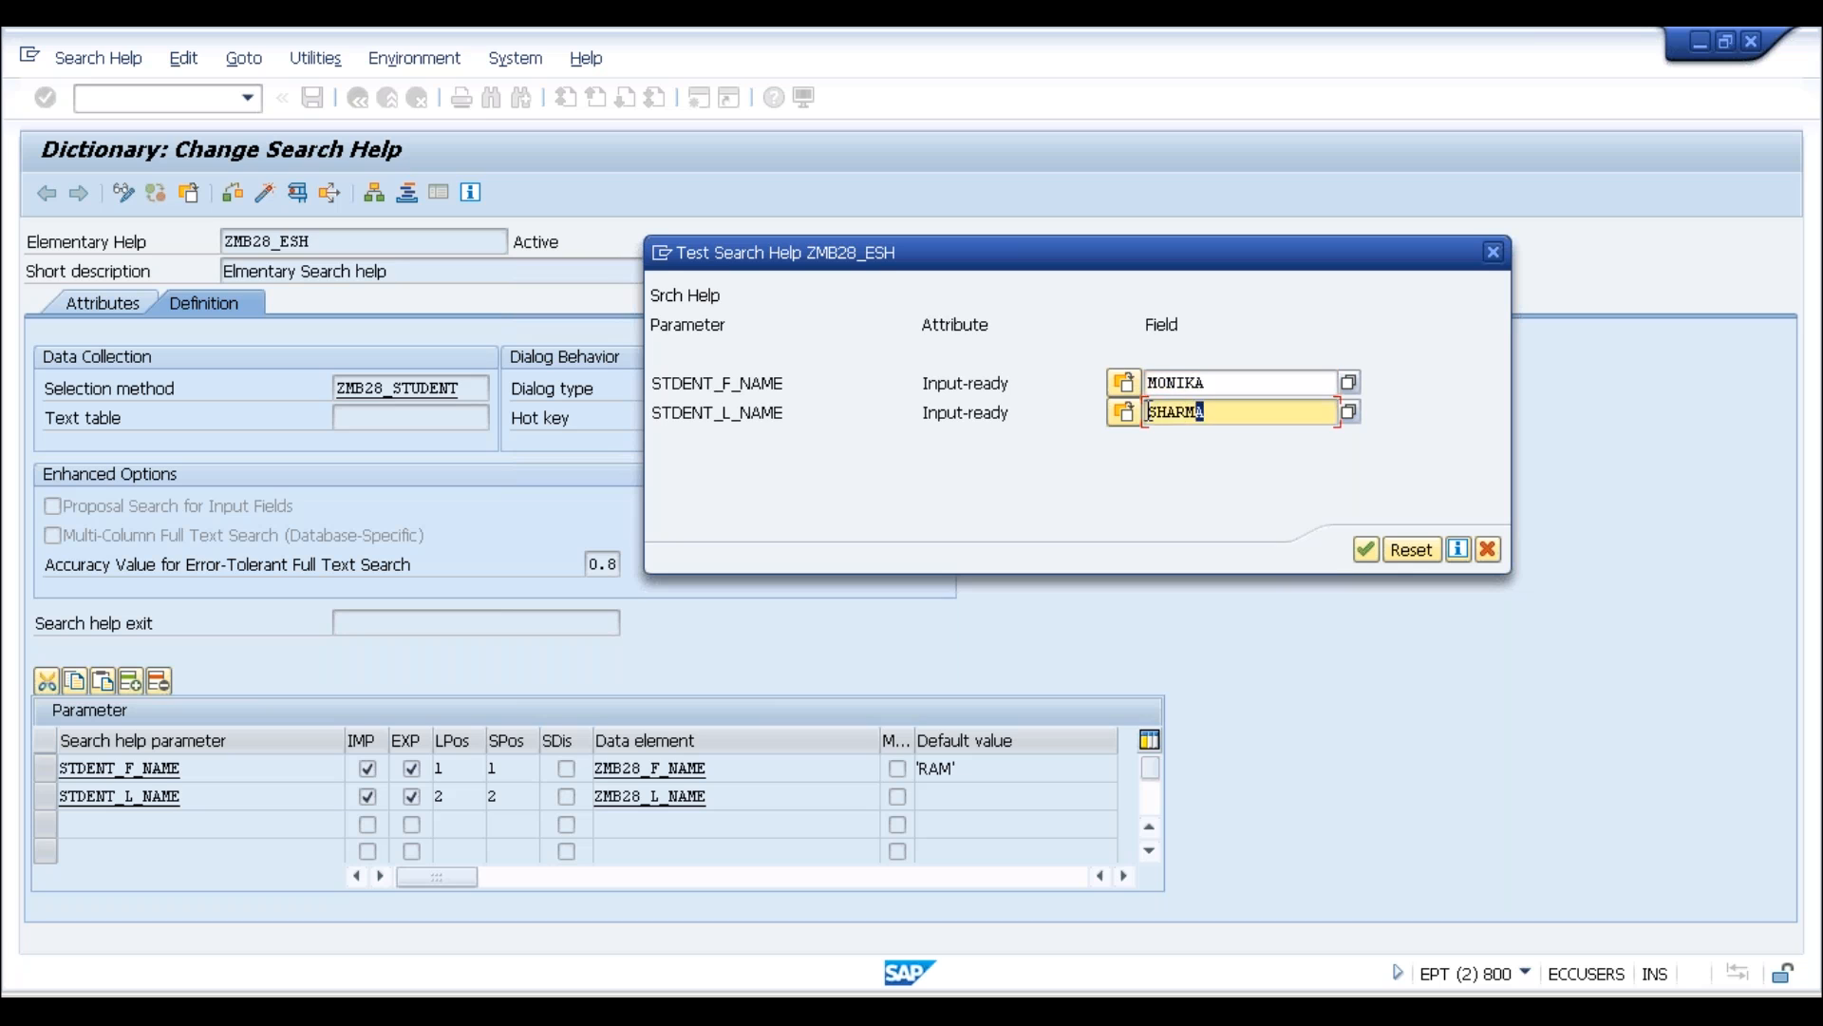
pyautogui.doubleClick(1206, 388)
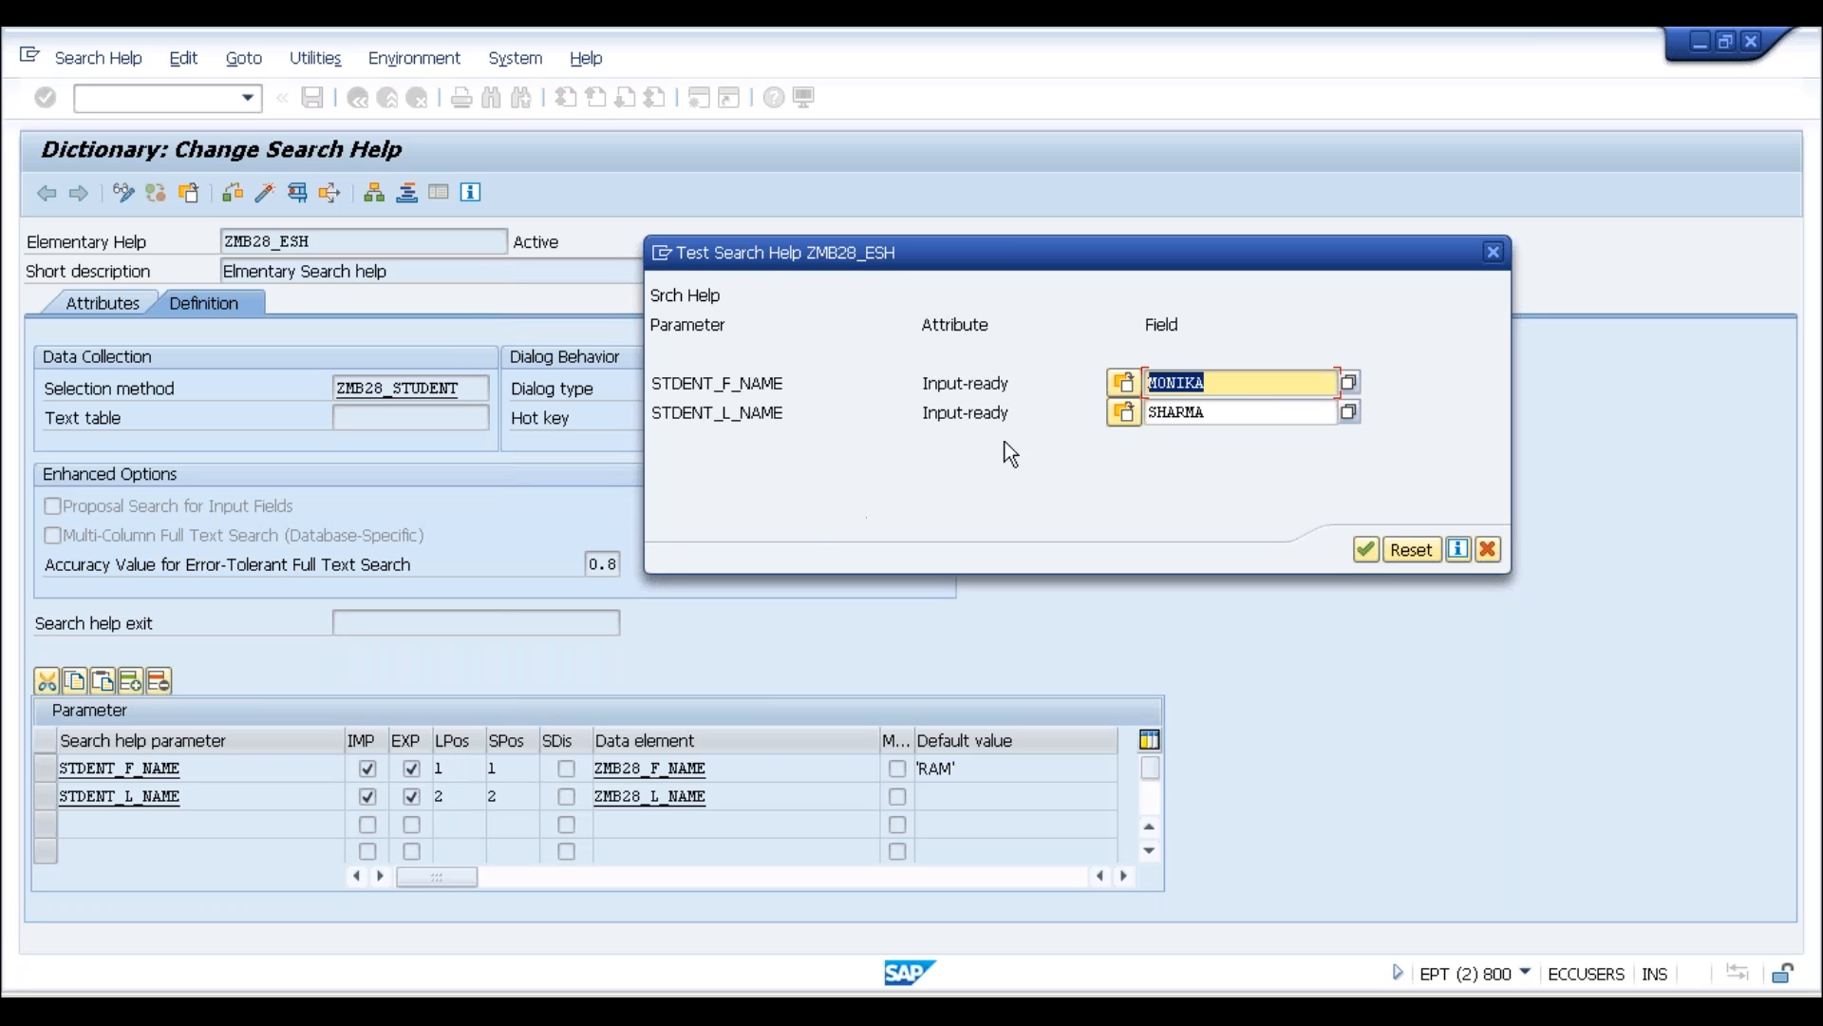
pyautogui.moveTo(1210, 383); pyautogui.dragTo(1143, 385)
pyautogui.click(786, 382)
pyautogui.moveTo(714, 371); pyautogui.dragTo(652, 383)
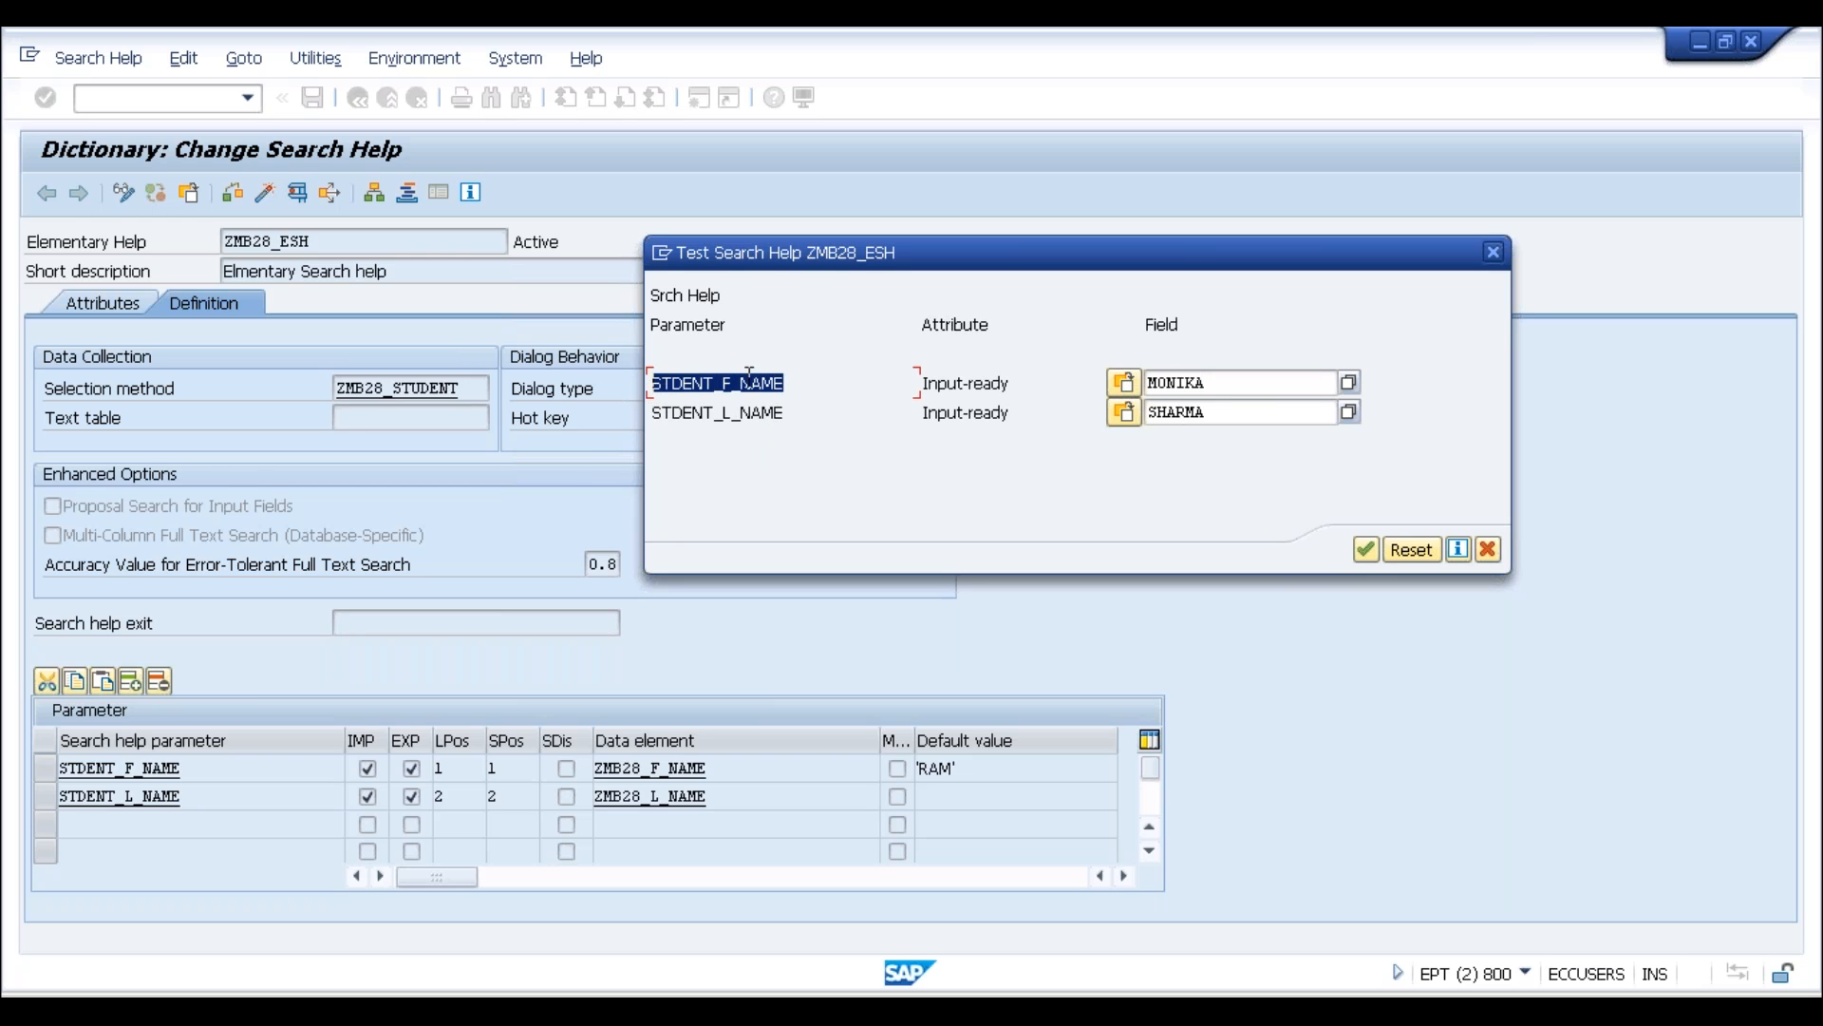
pyautogui.moveTo(779, 414); pyautogui.dragTo(604, 418)
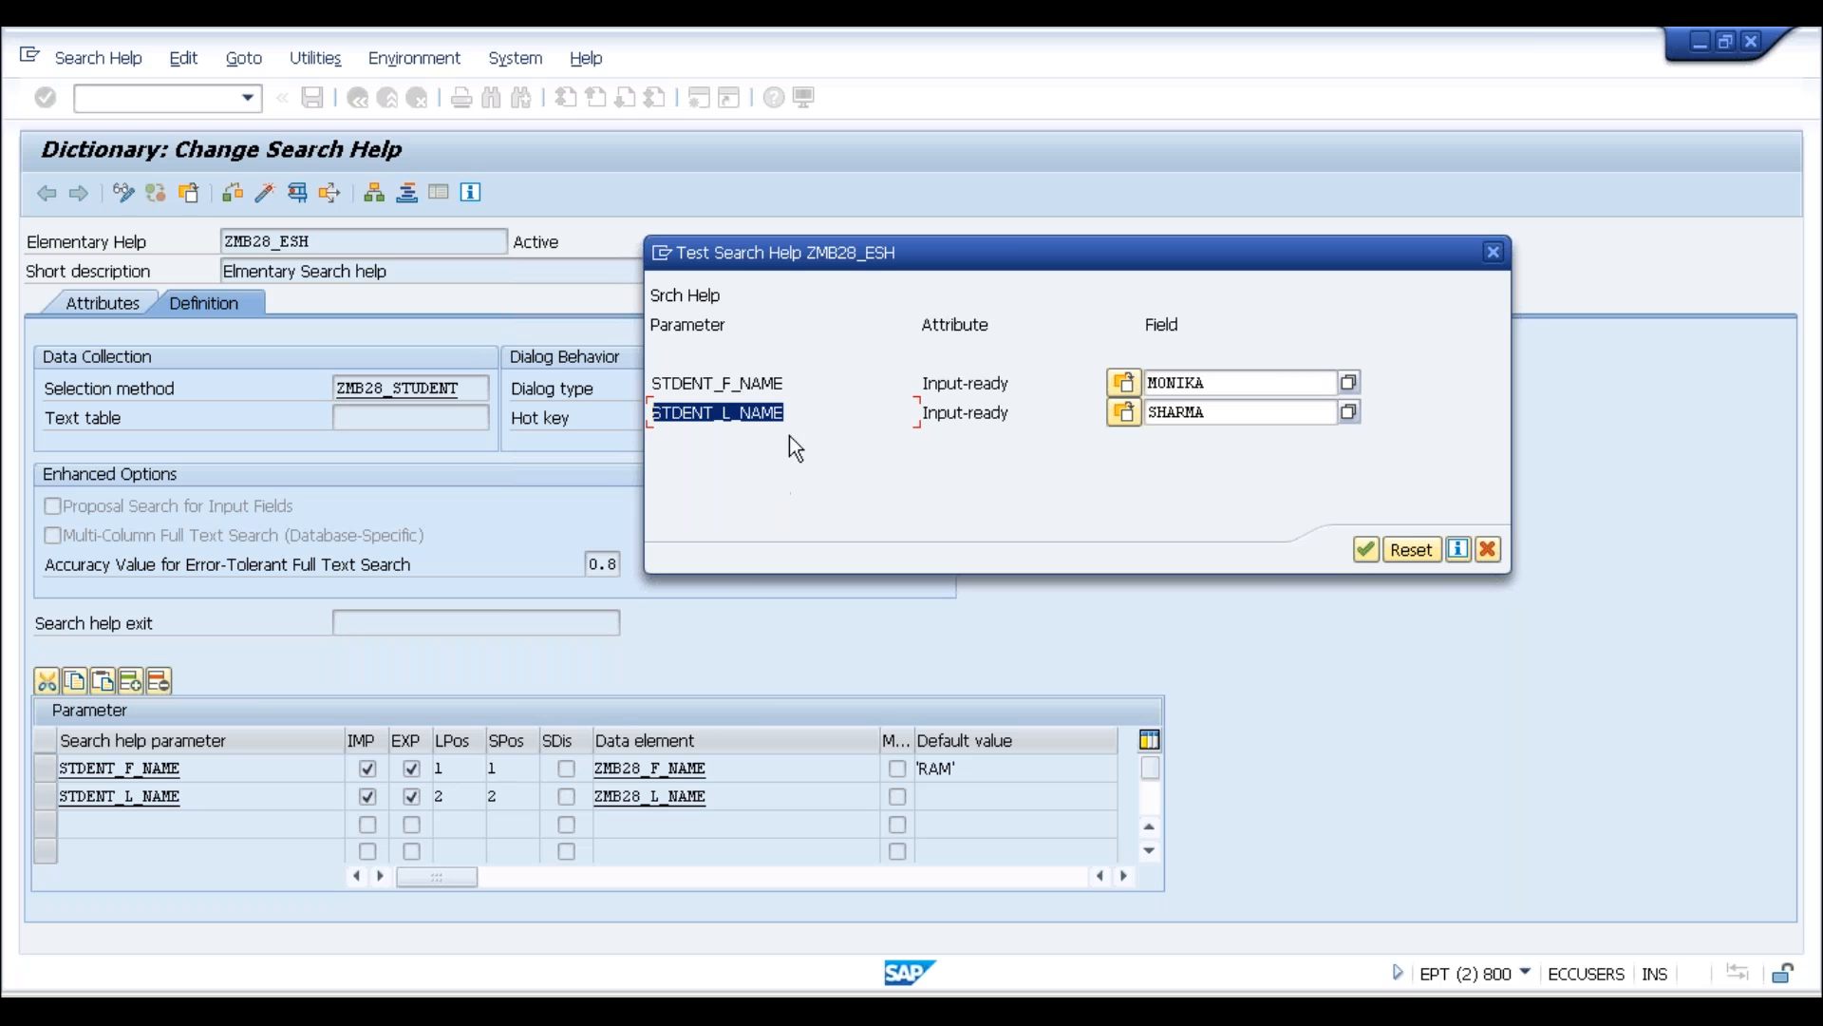
# Check the STDENT_F_NAME value list with both fields filled, copy the student entry back, and close the test
pyautogui.click(1349, 383)
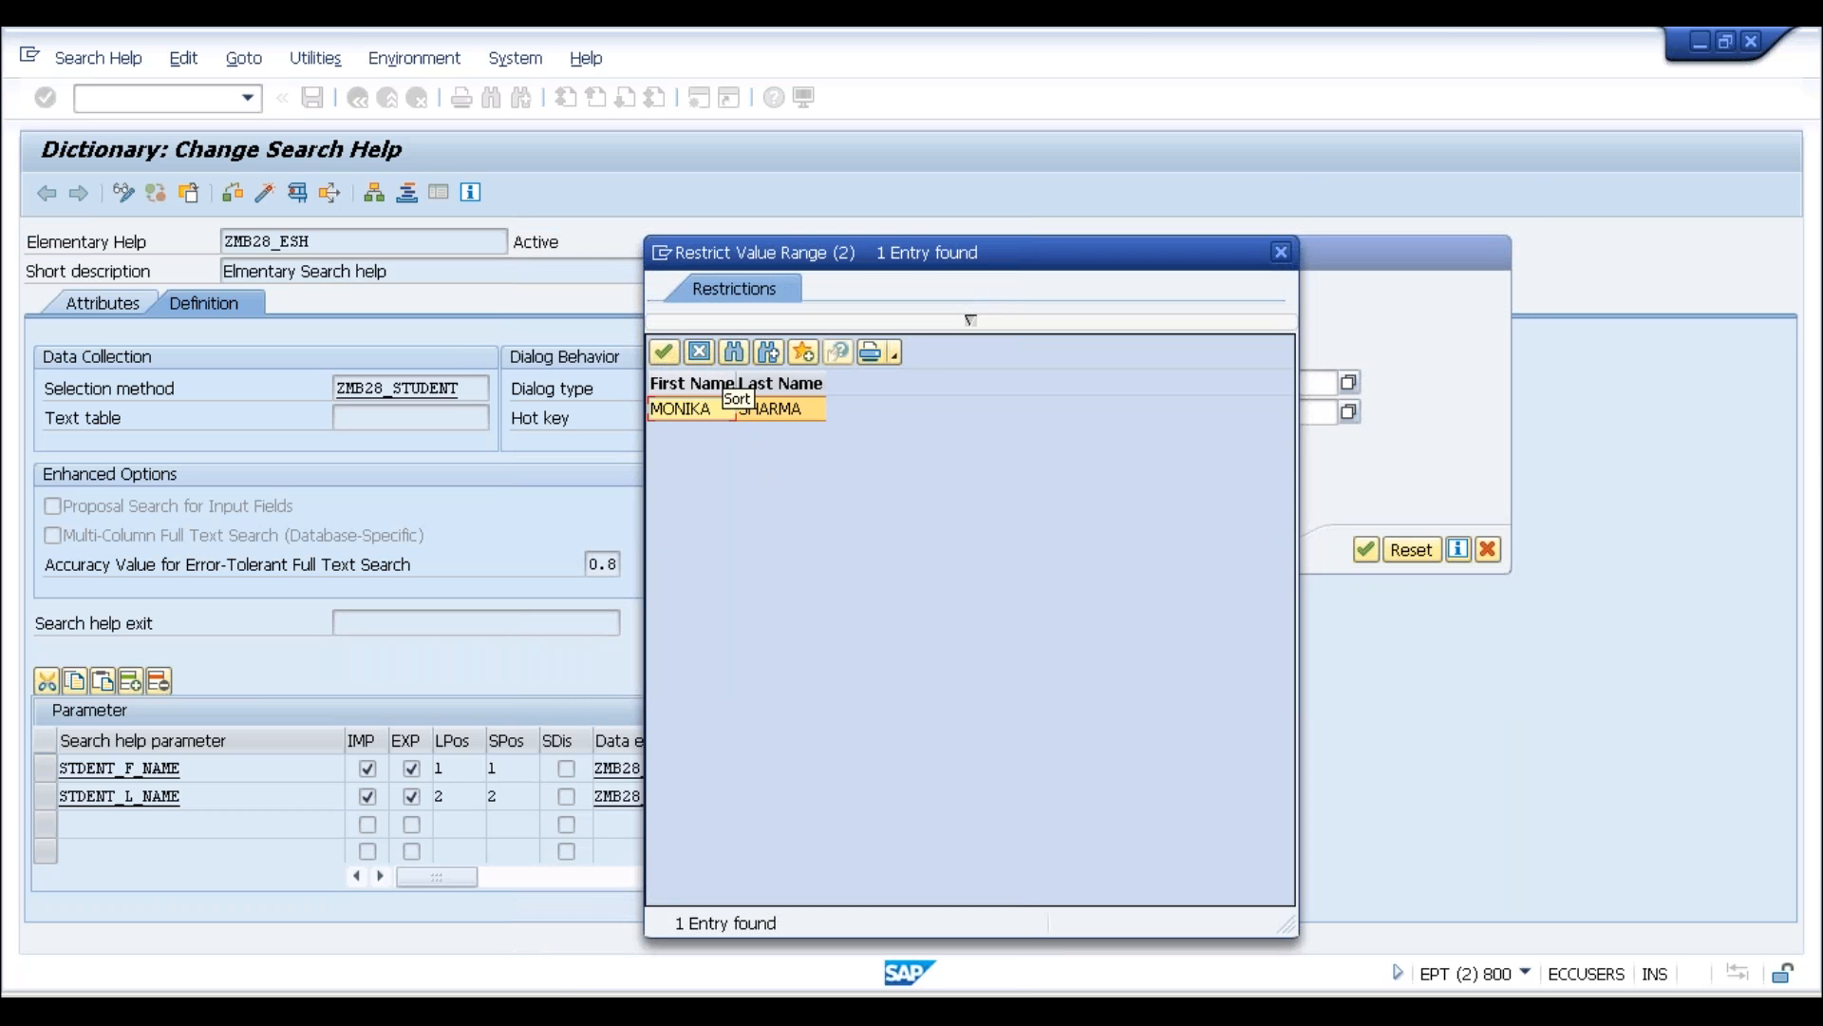
pyautogui.click(691, 382)
pyautogui.doubleClick(796, 408)
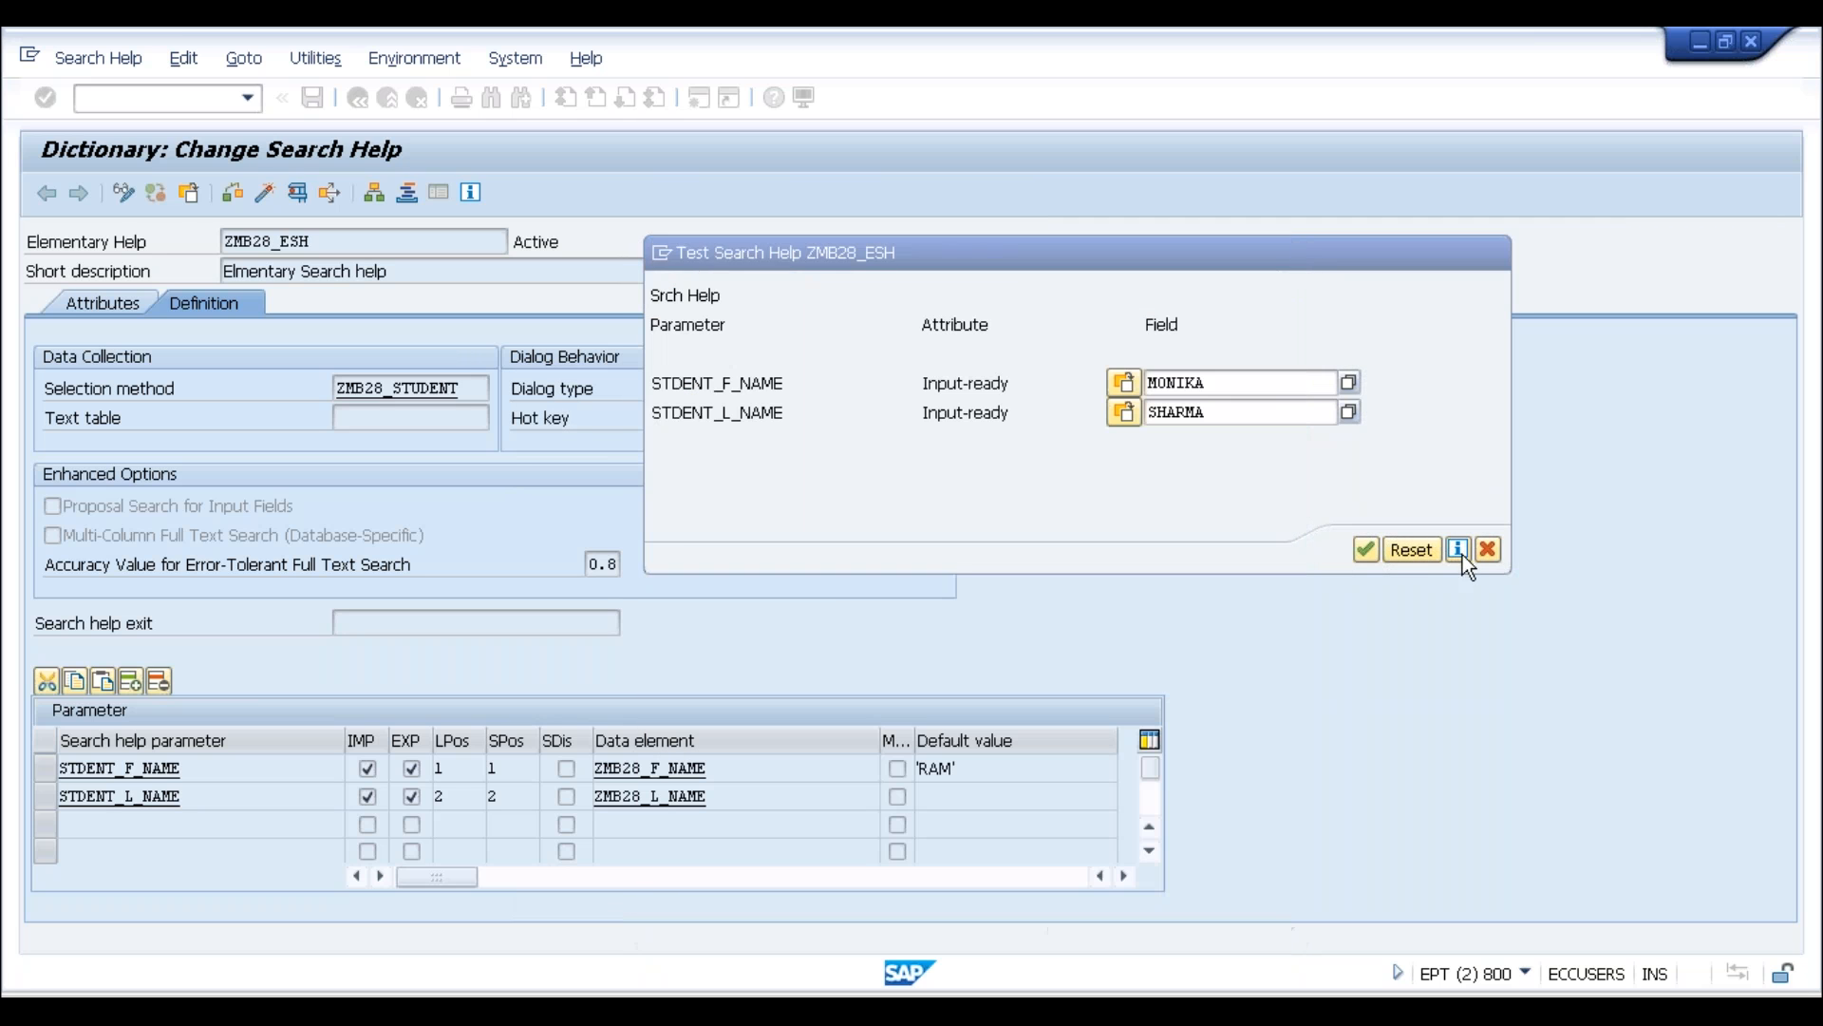
pyautogui.click(1488, 549)
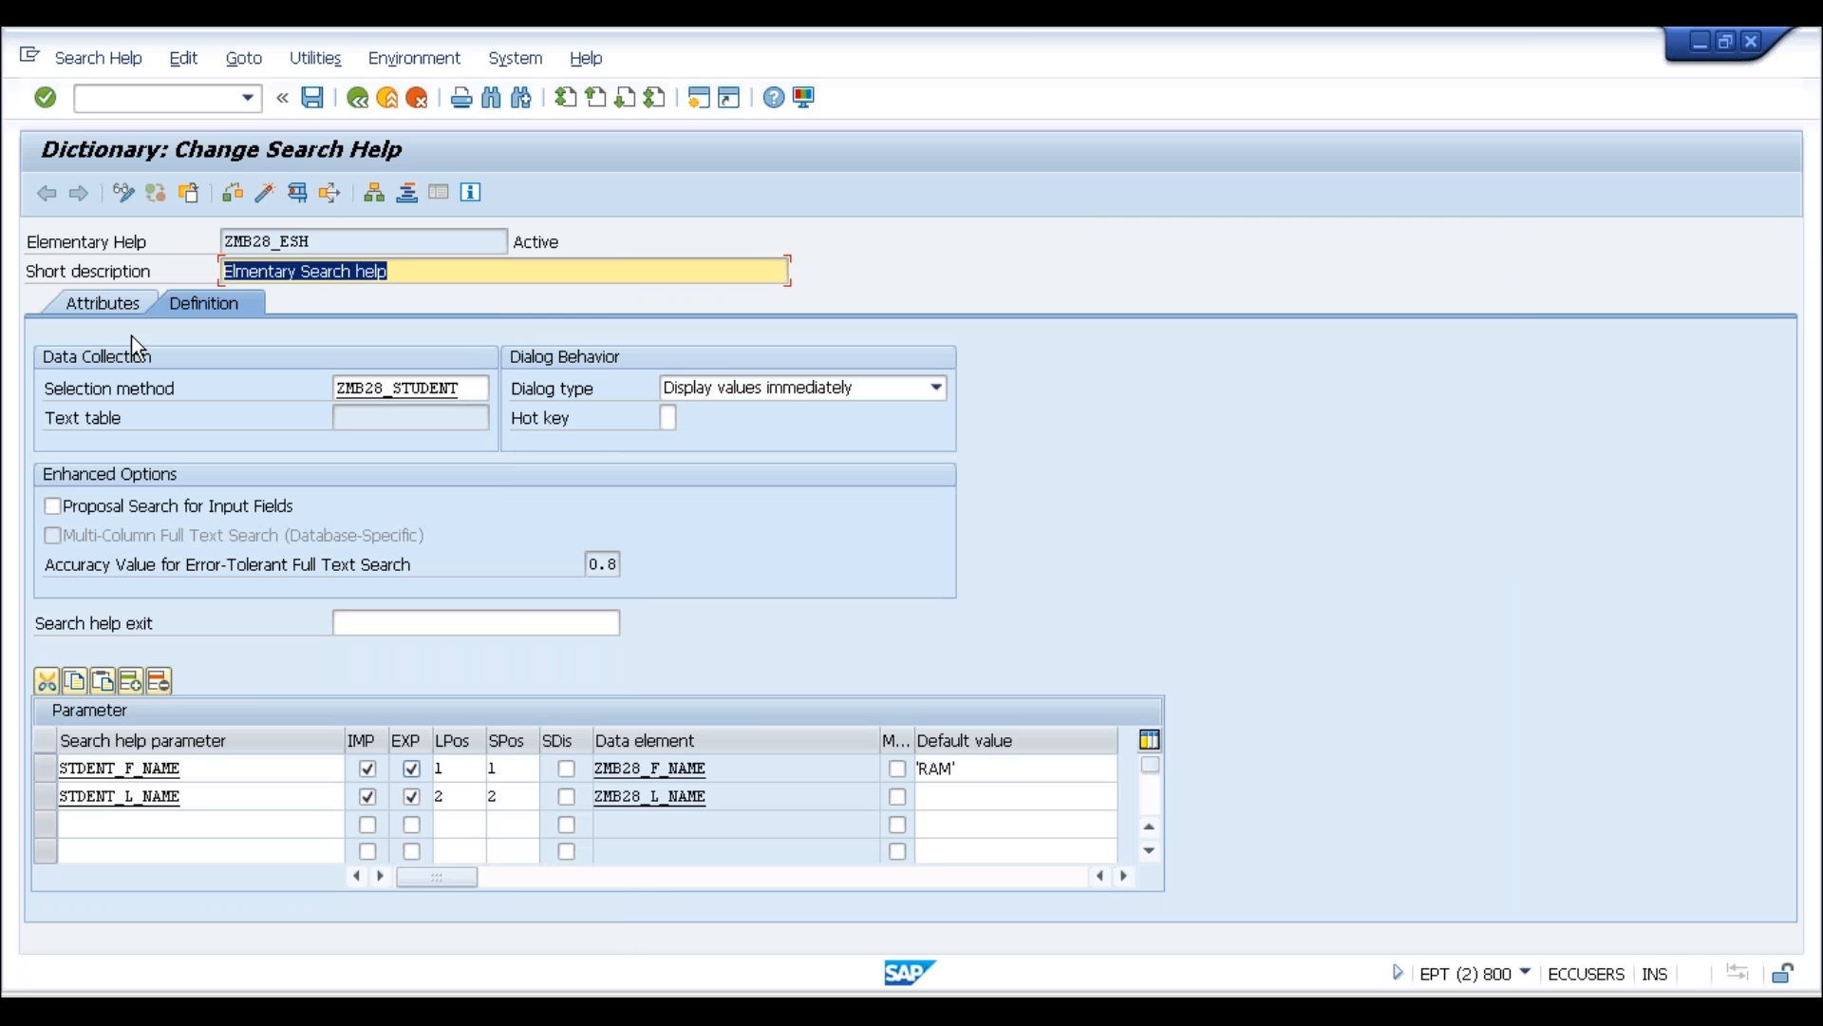
# Set LPos to 2 for STDENT_F_NAME and 1 for STDENT_L_NAME, and reactivate search help ZMB28_ESH
pyautogui.click(459, 770)
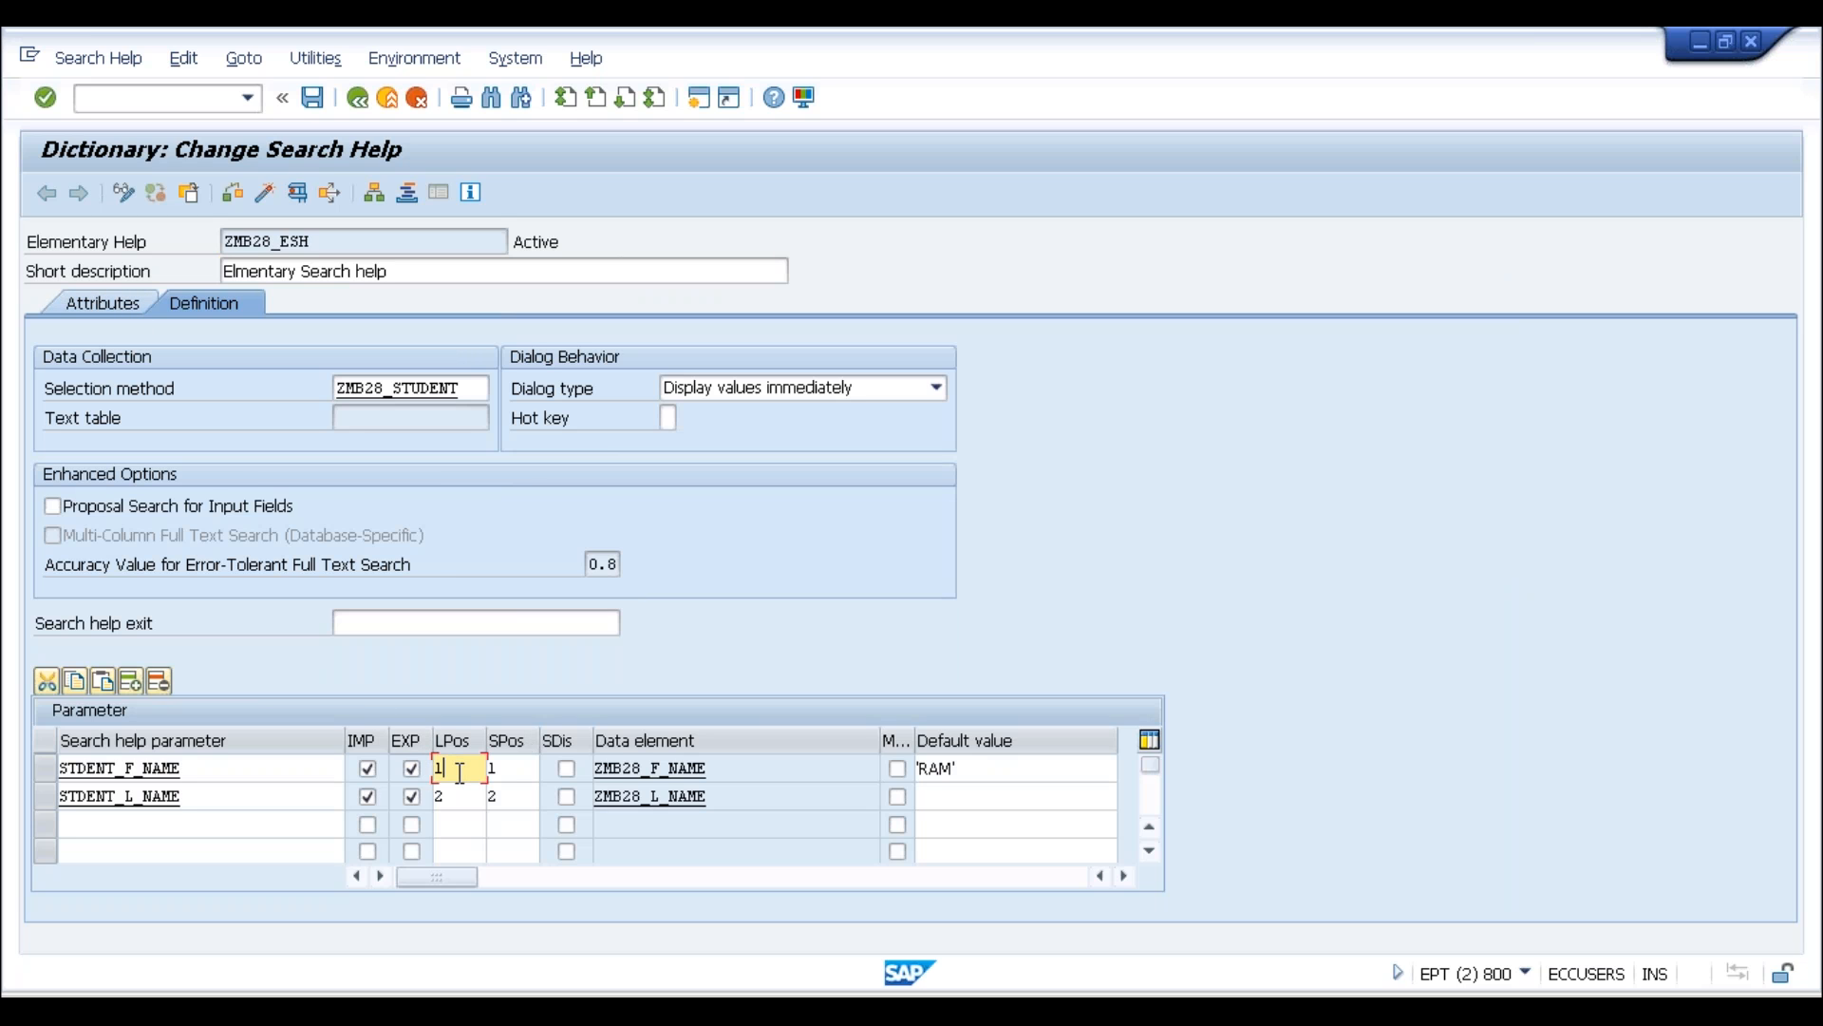
pyautogui.press('BackSpace')
pyautogui.write('2')
pyautogui.click(453, 795)
pyautogui.press('BackSpace')
pyautogui.write('1')
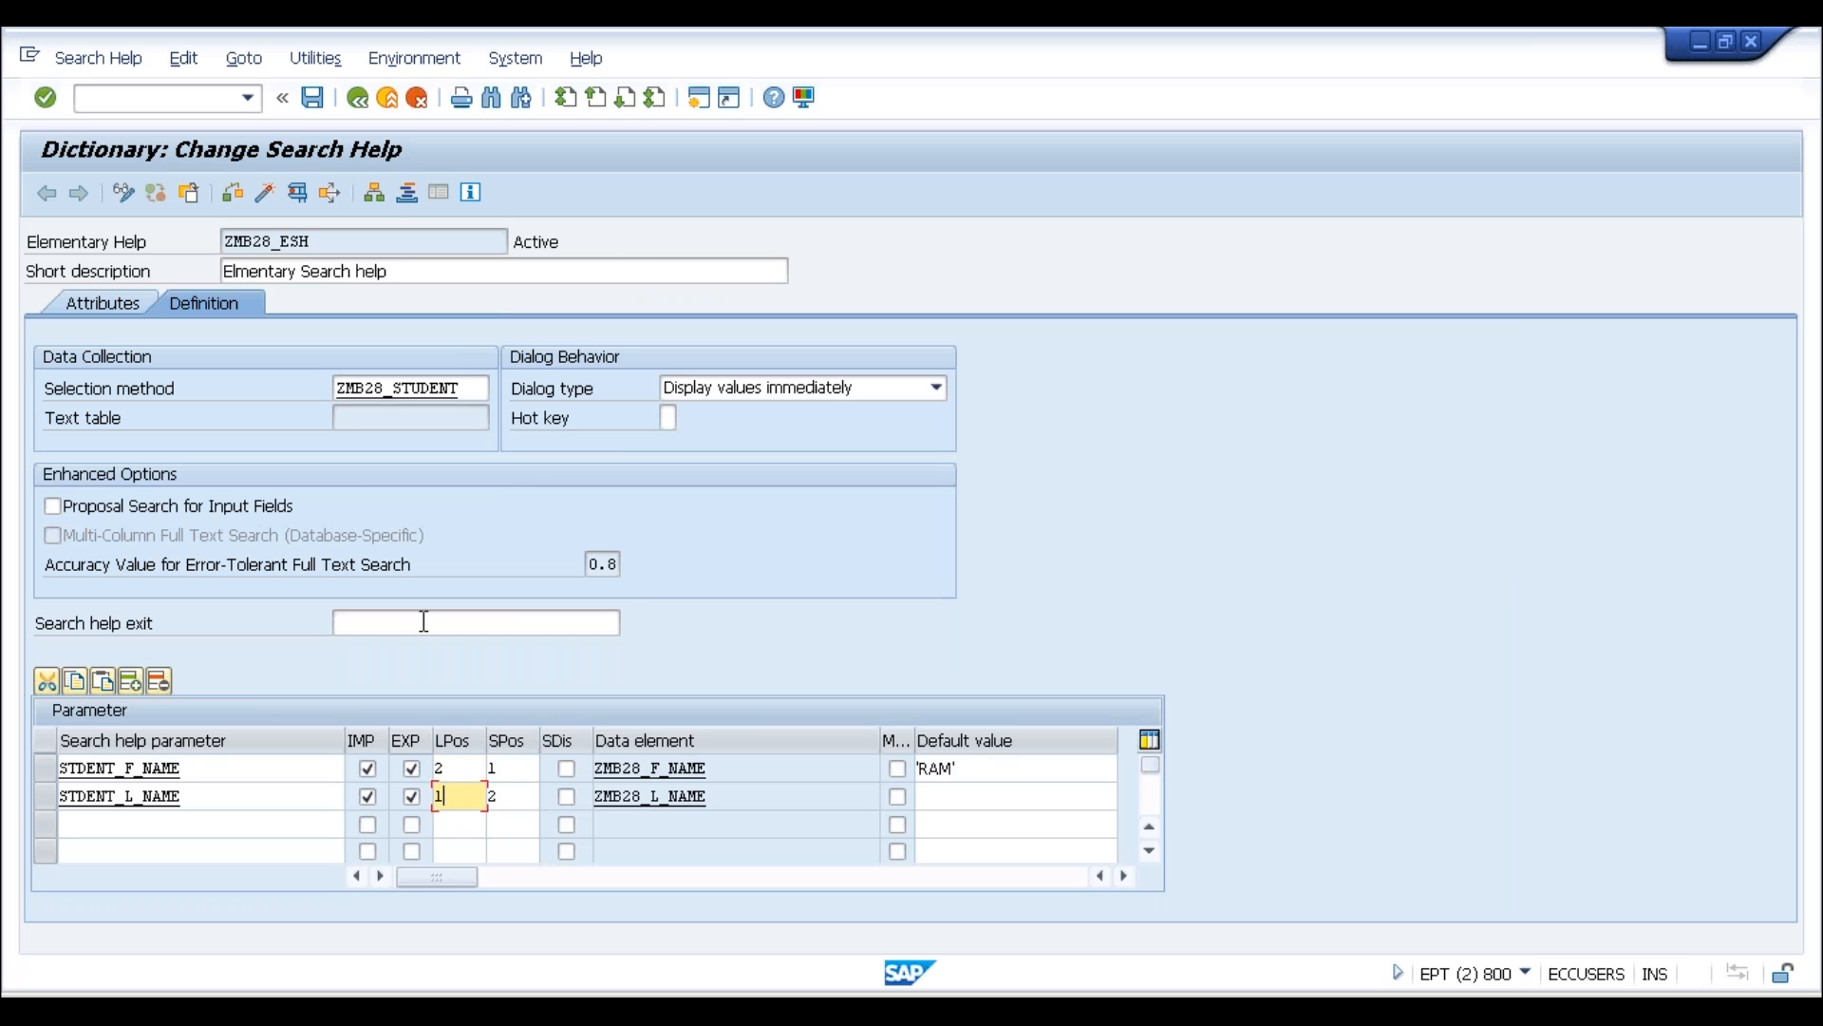
pyautogui.click(264, 192)
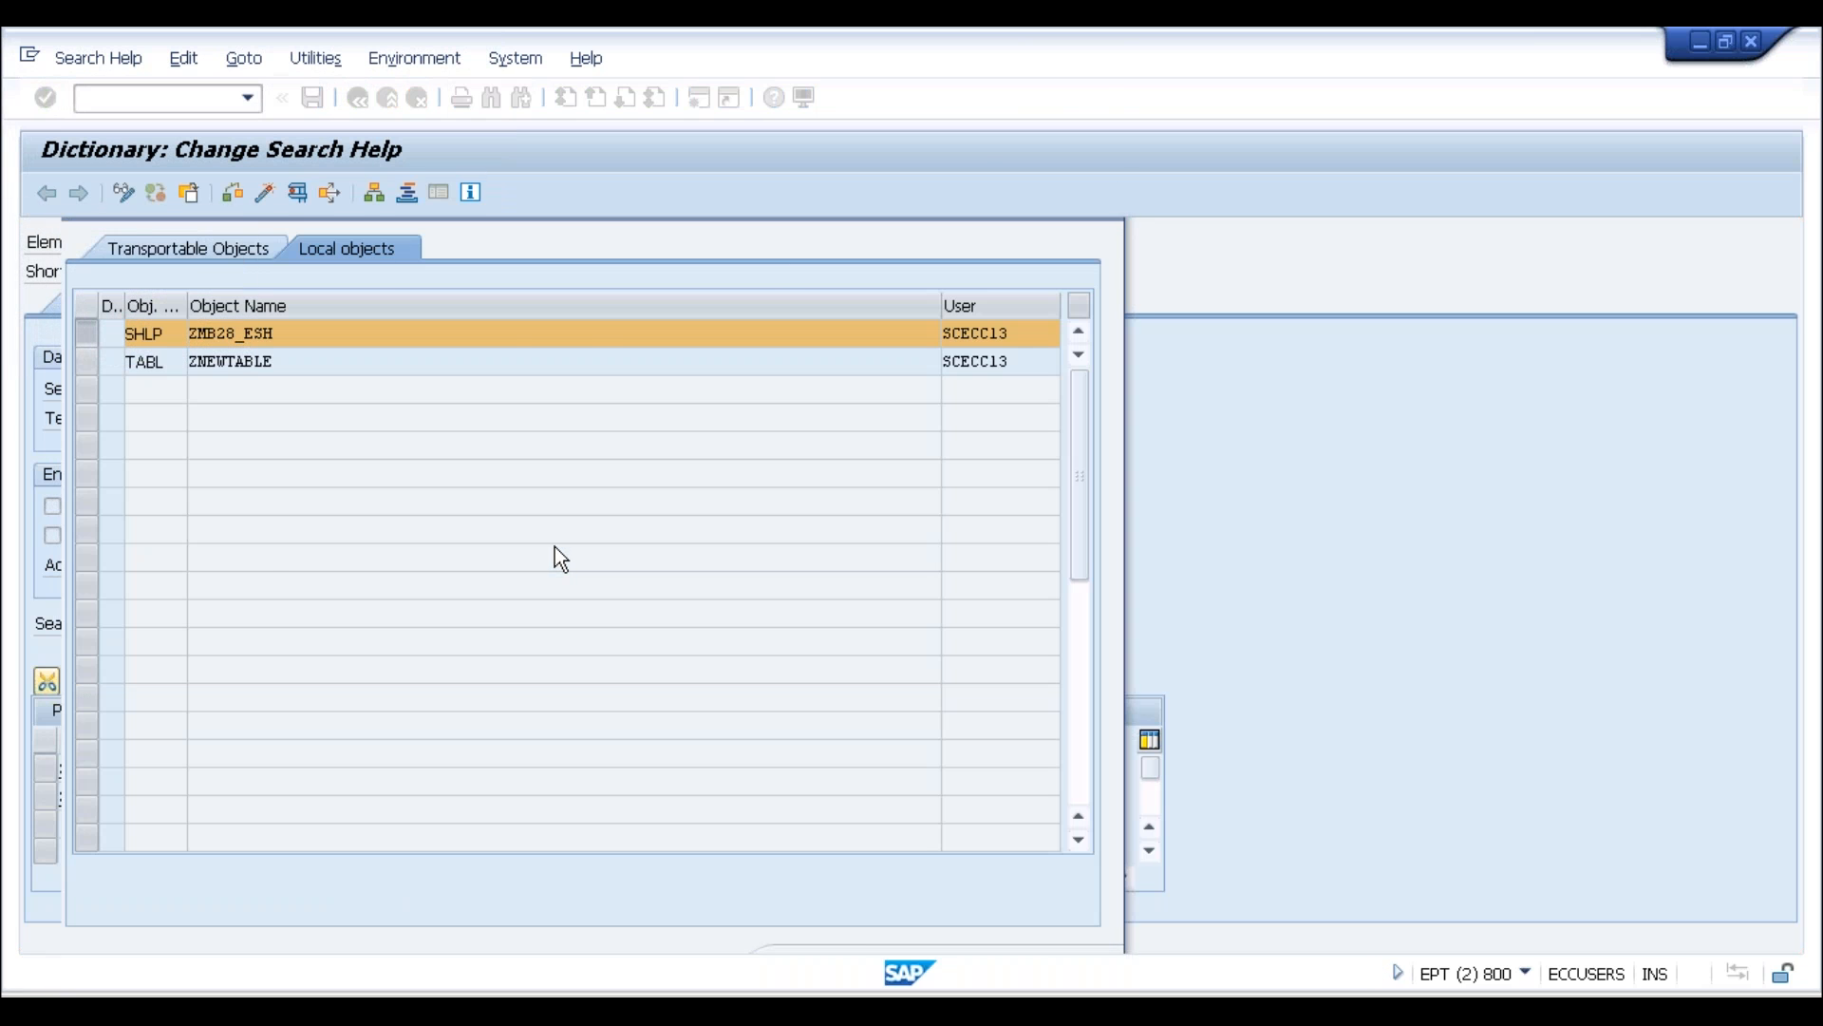
pyautogui.press('Return')
# Test the search help, check the column order in the STDENT_F_NAME value list, try sorting it, and close the list
pyautogui.click(297, 192)
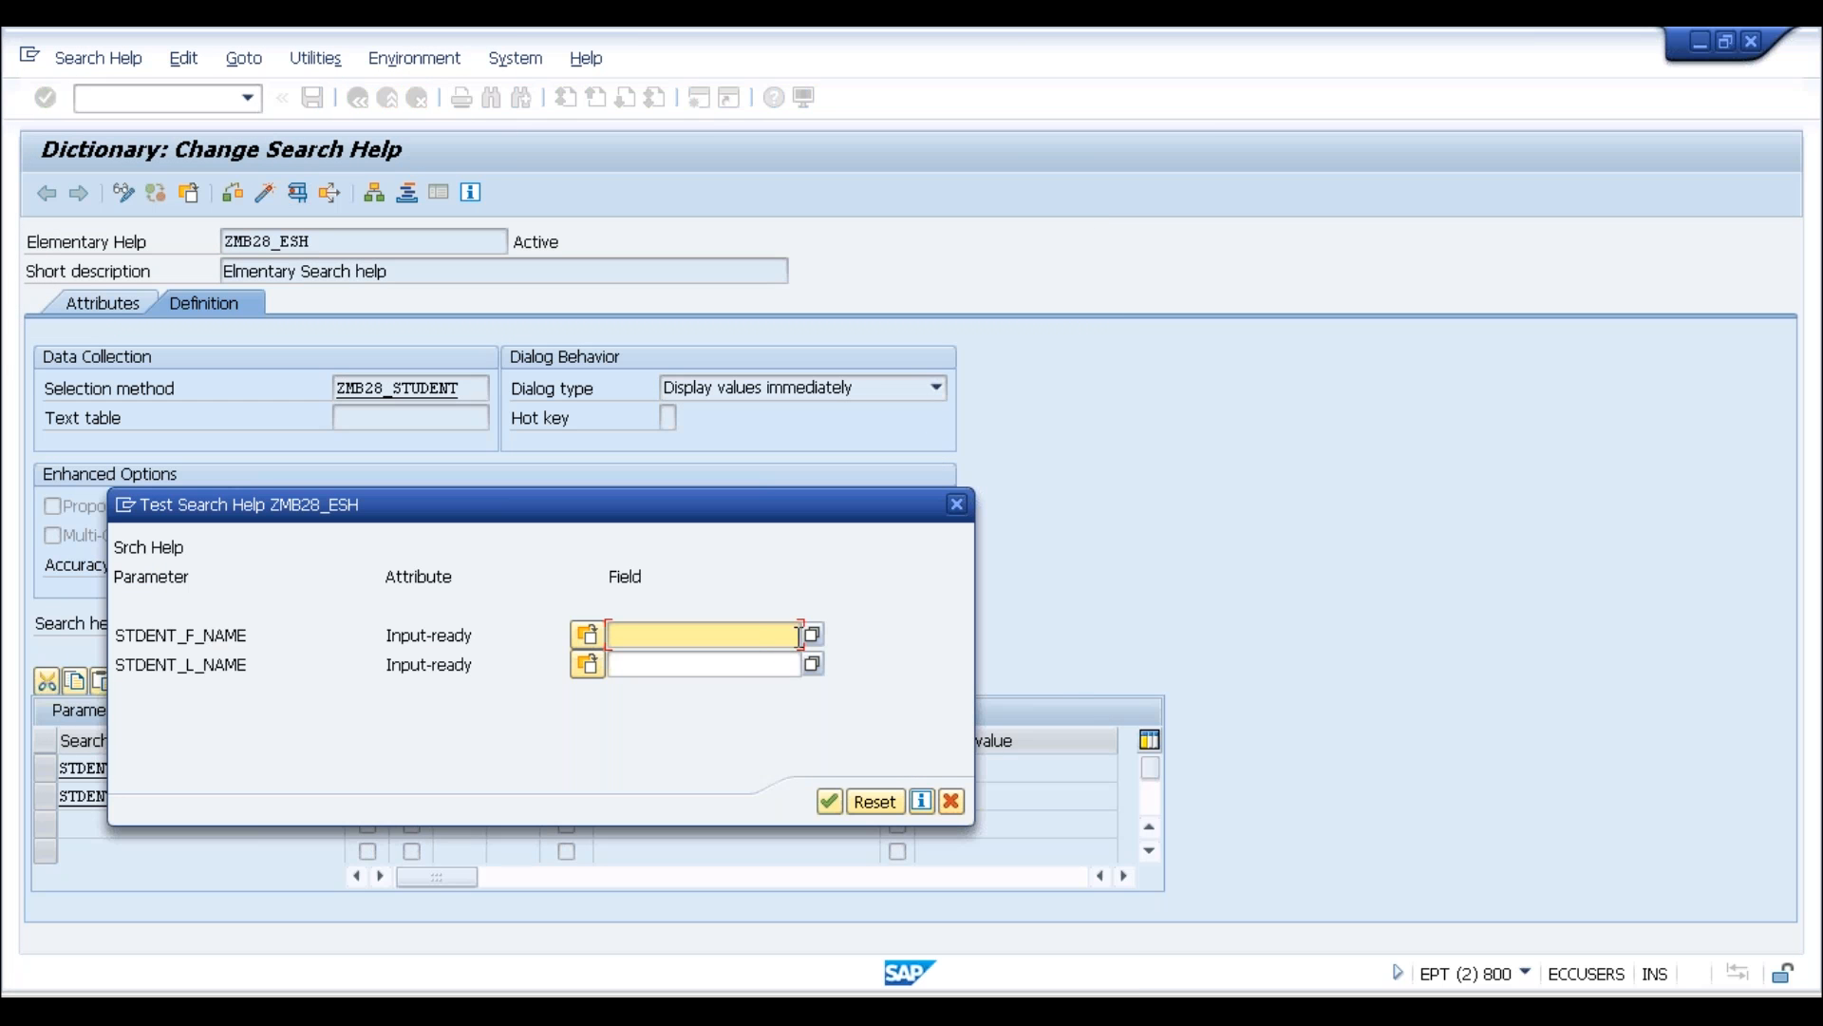
pyautogui.click(813, 635)
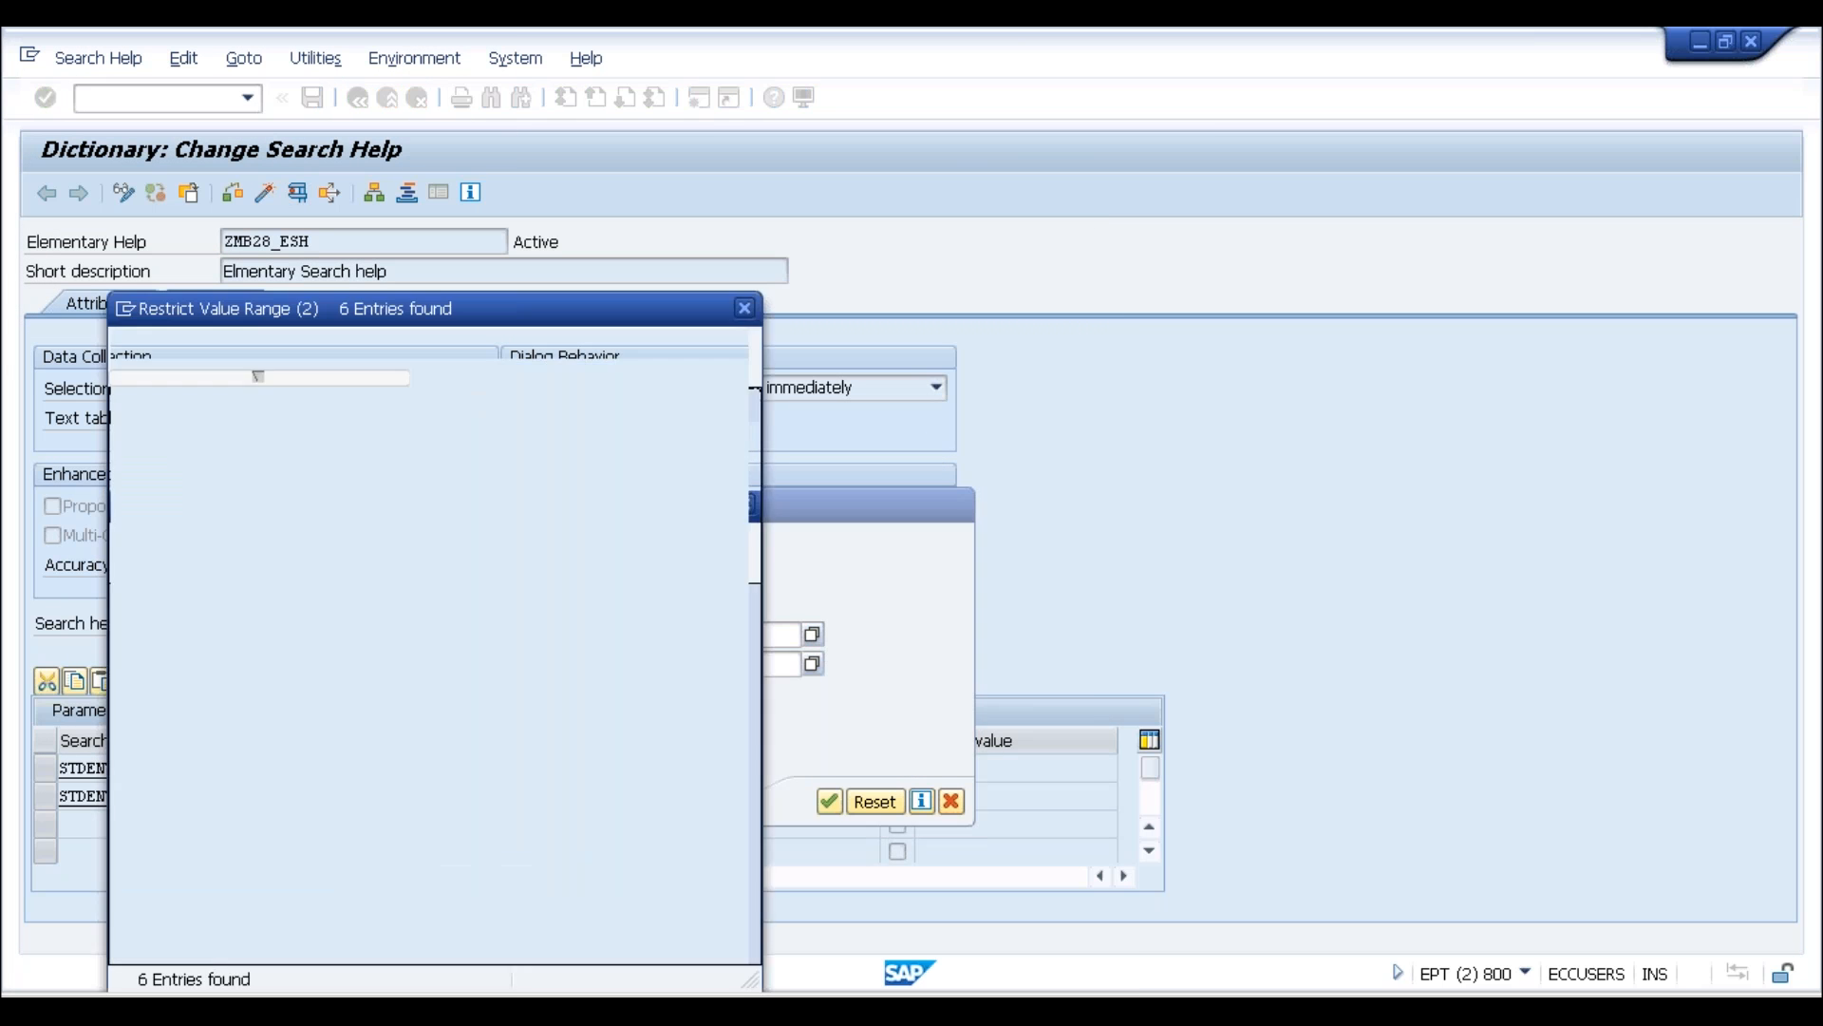
pyautogui.click(152, 429)
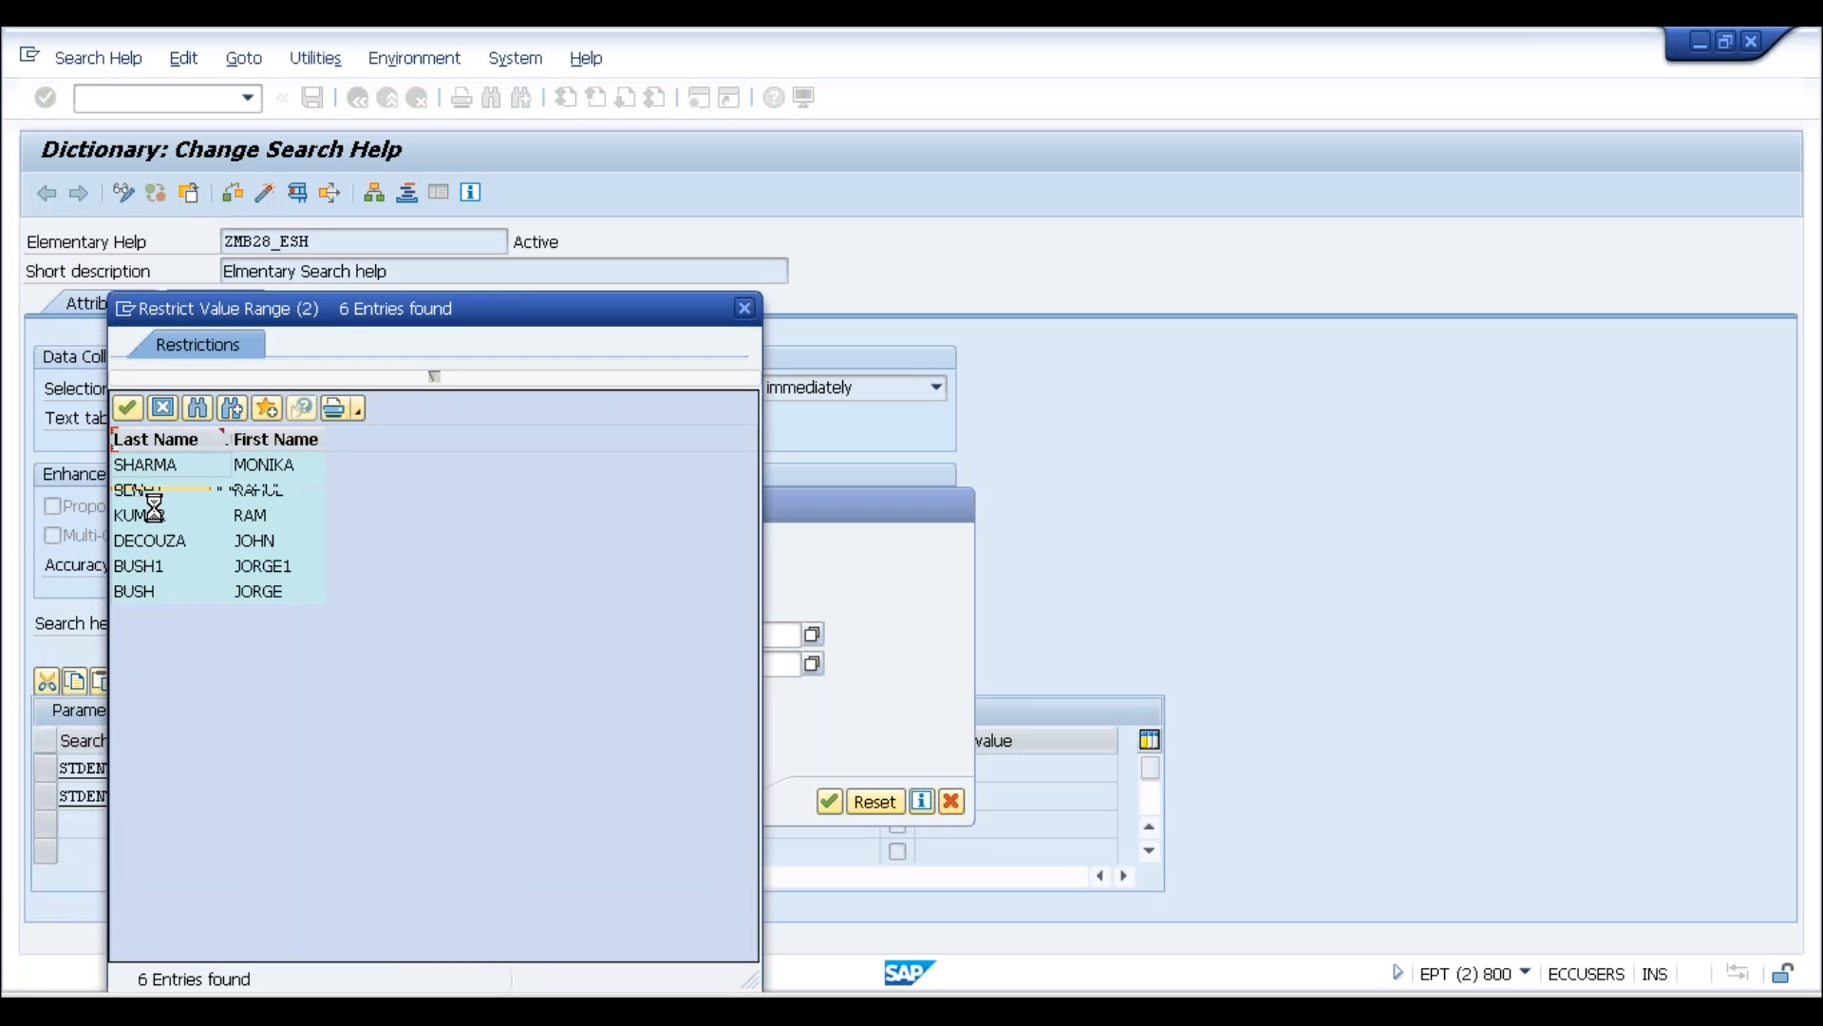
pyautogui.click(243, 438)
pyautogui.click(746, 308)
pyautogui.moveTo(800, 508); pyautogui.dragTo(1169, 372)
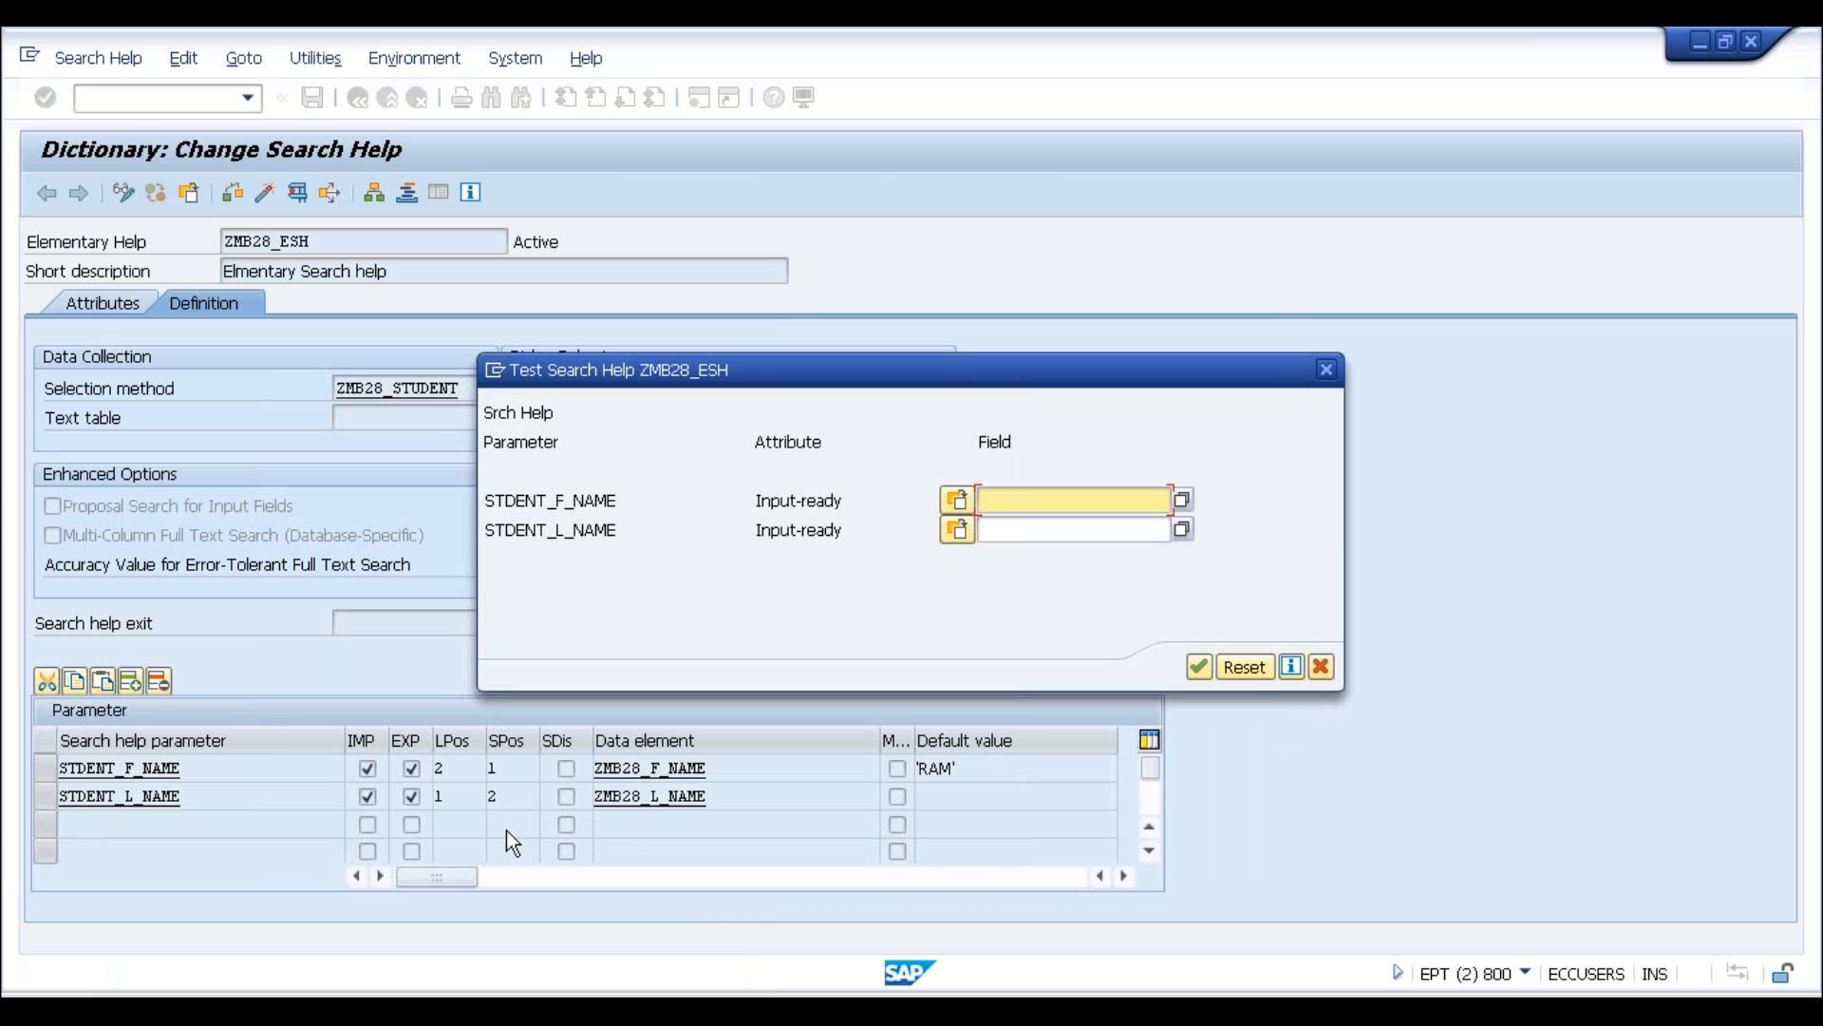
# Expand the restrictions of the STDENT_F_NAME value list, examine the order of the restriction fields, and close the test
pyautogui.click(1184, 498)
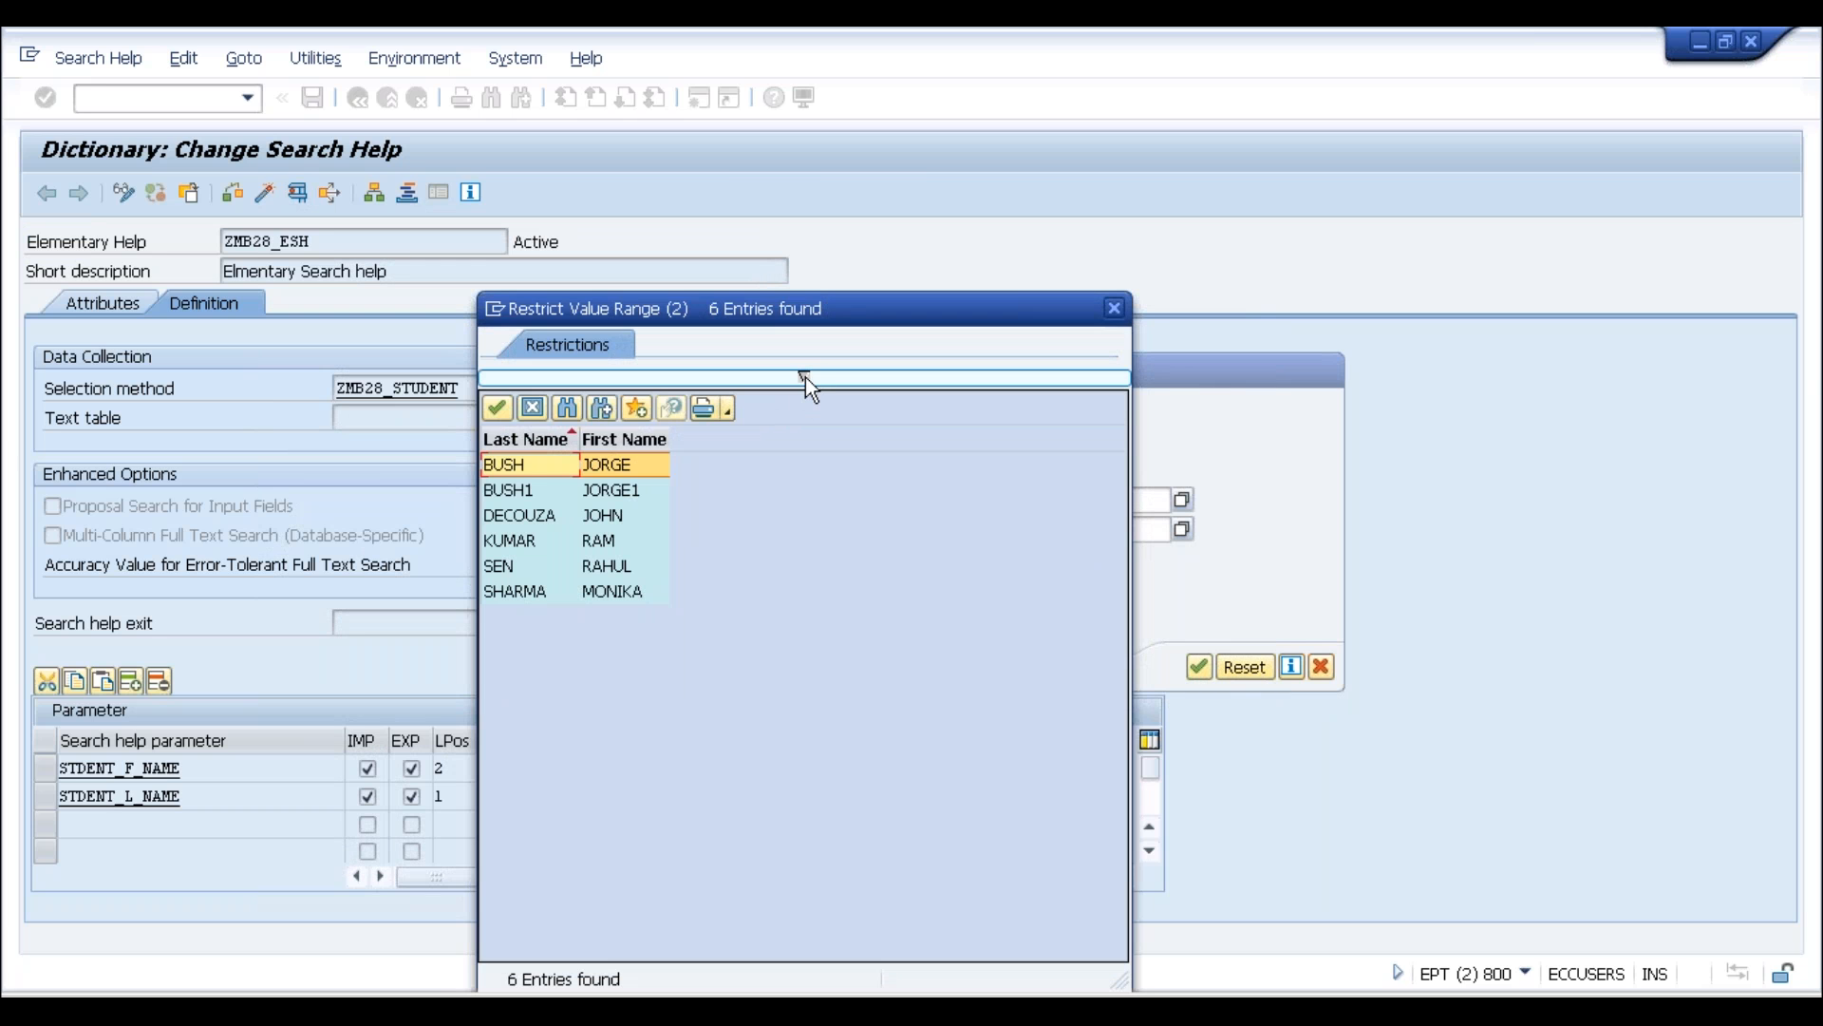
pyautogui.click(804, 376)
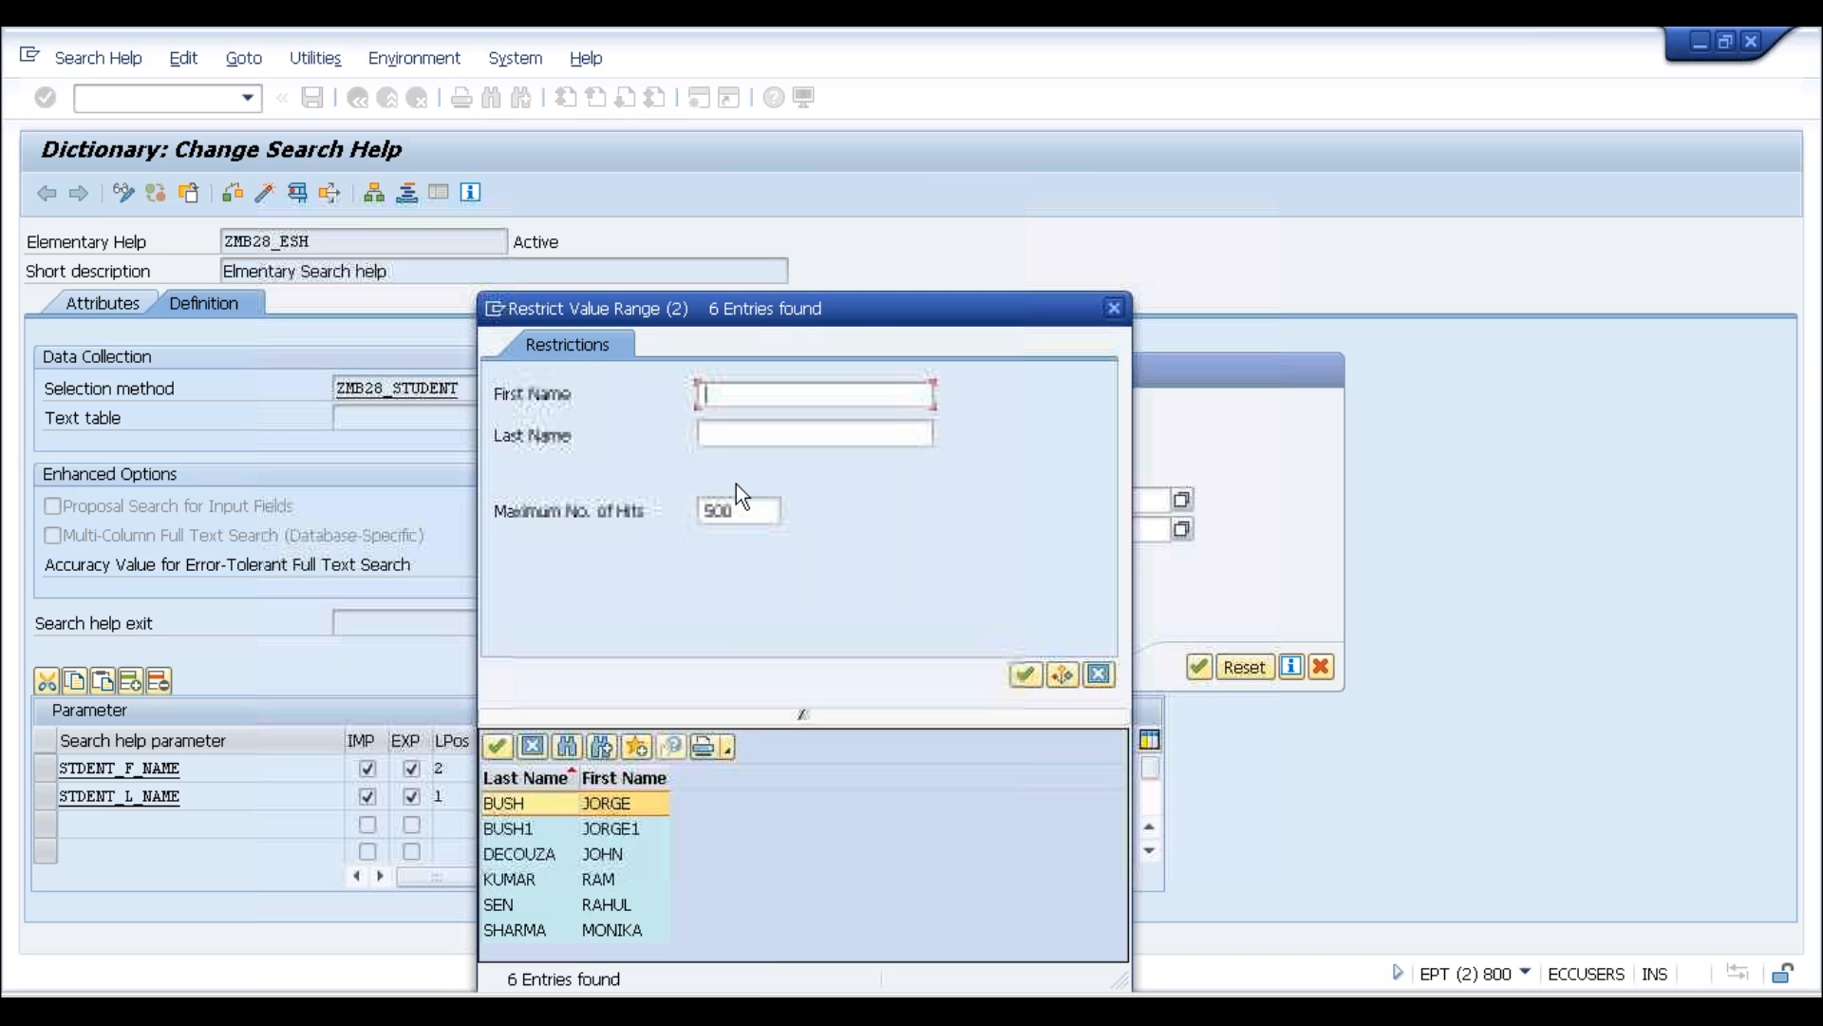
pyautogui.moveTo(884, 318); pyautogui.dragTo(1251, 203)
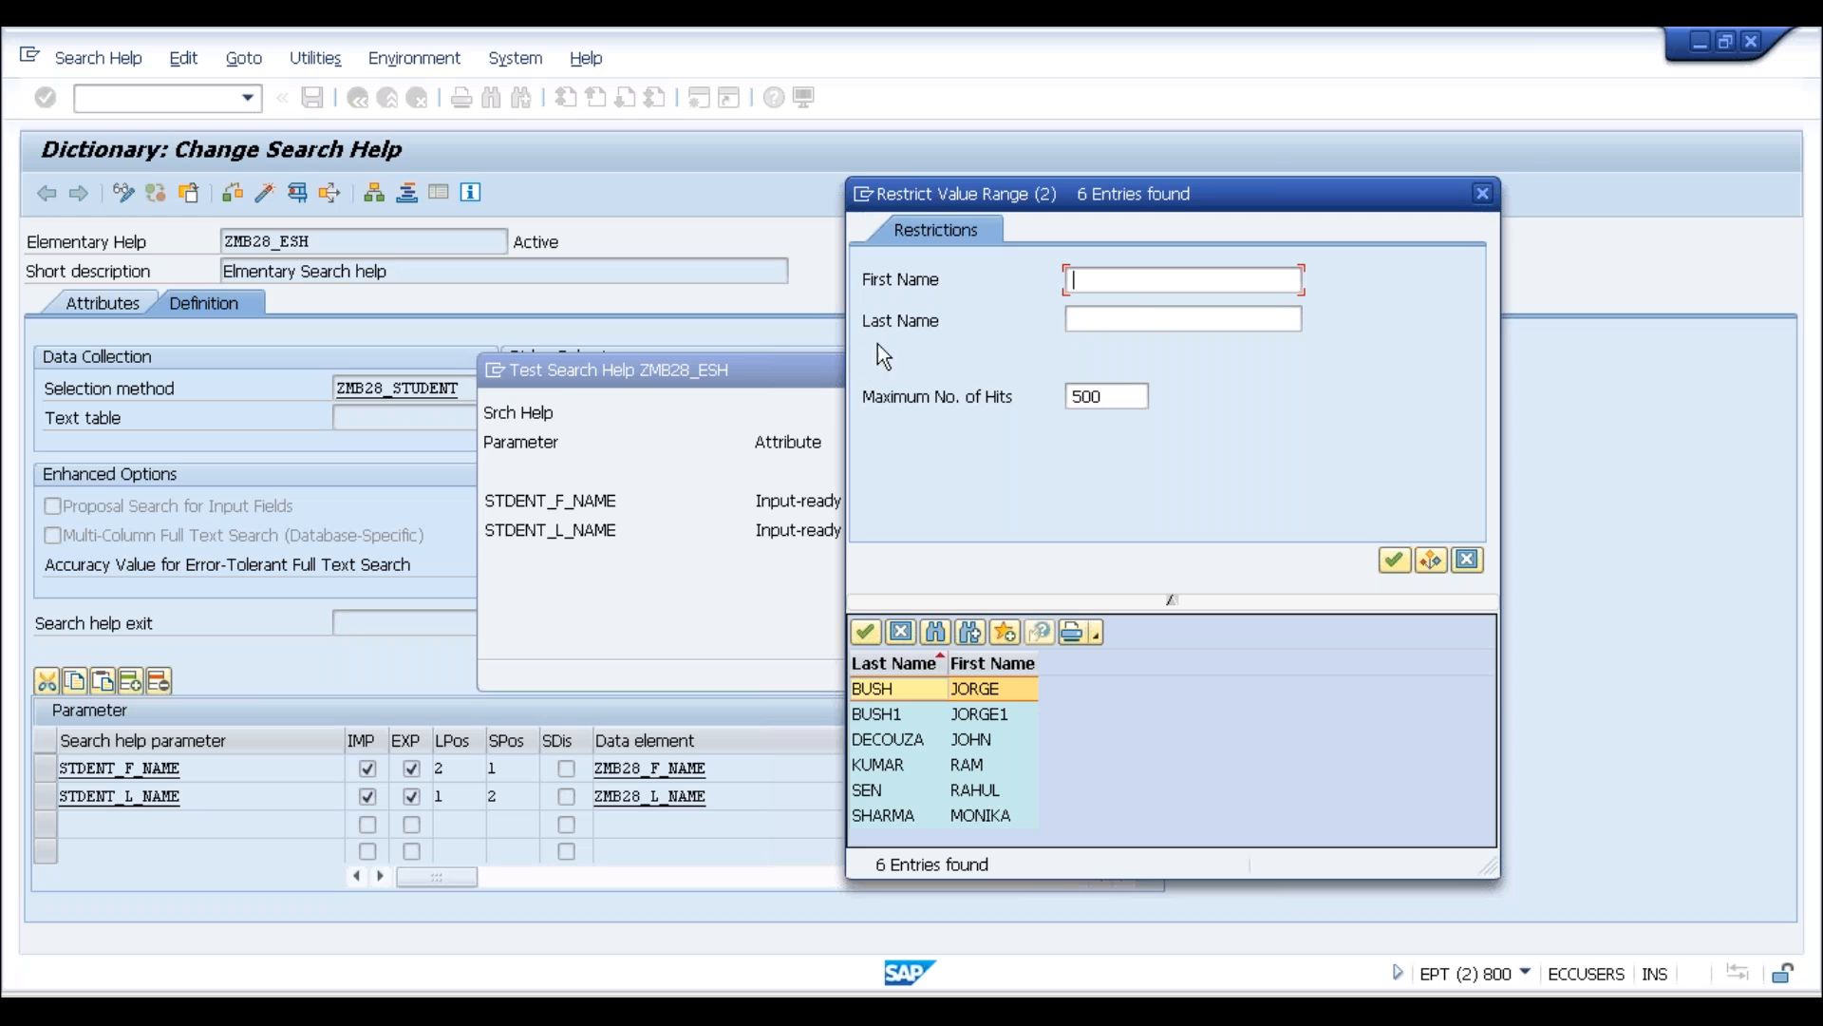
pyautogui.click(1109, 317)
pyautogui.click(1467, 560)
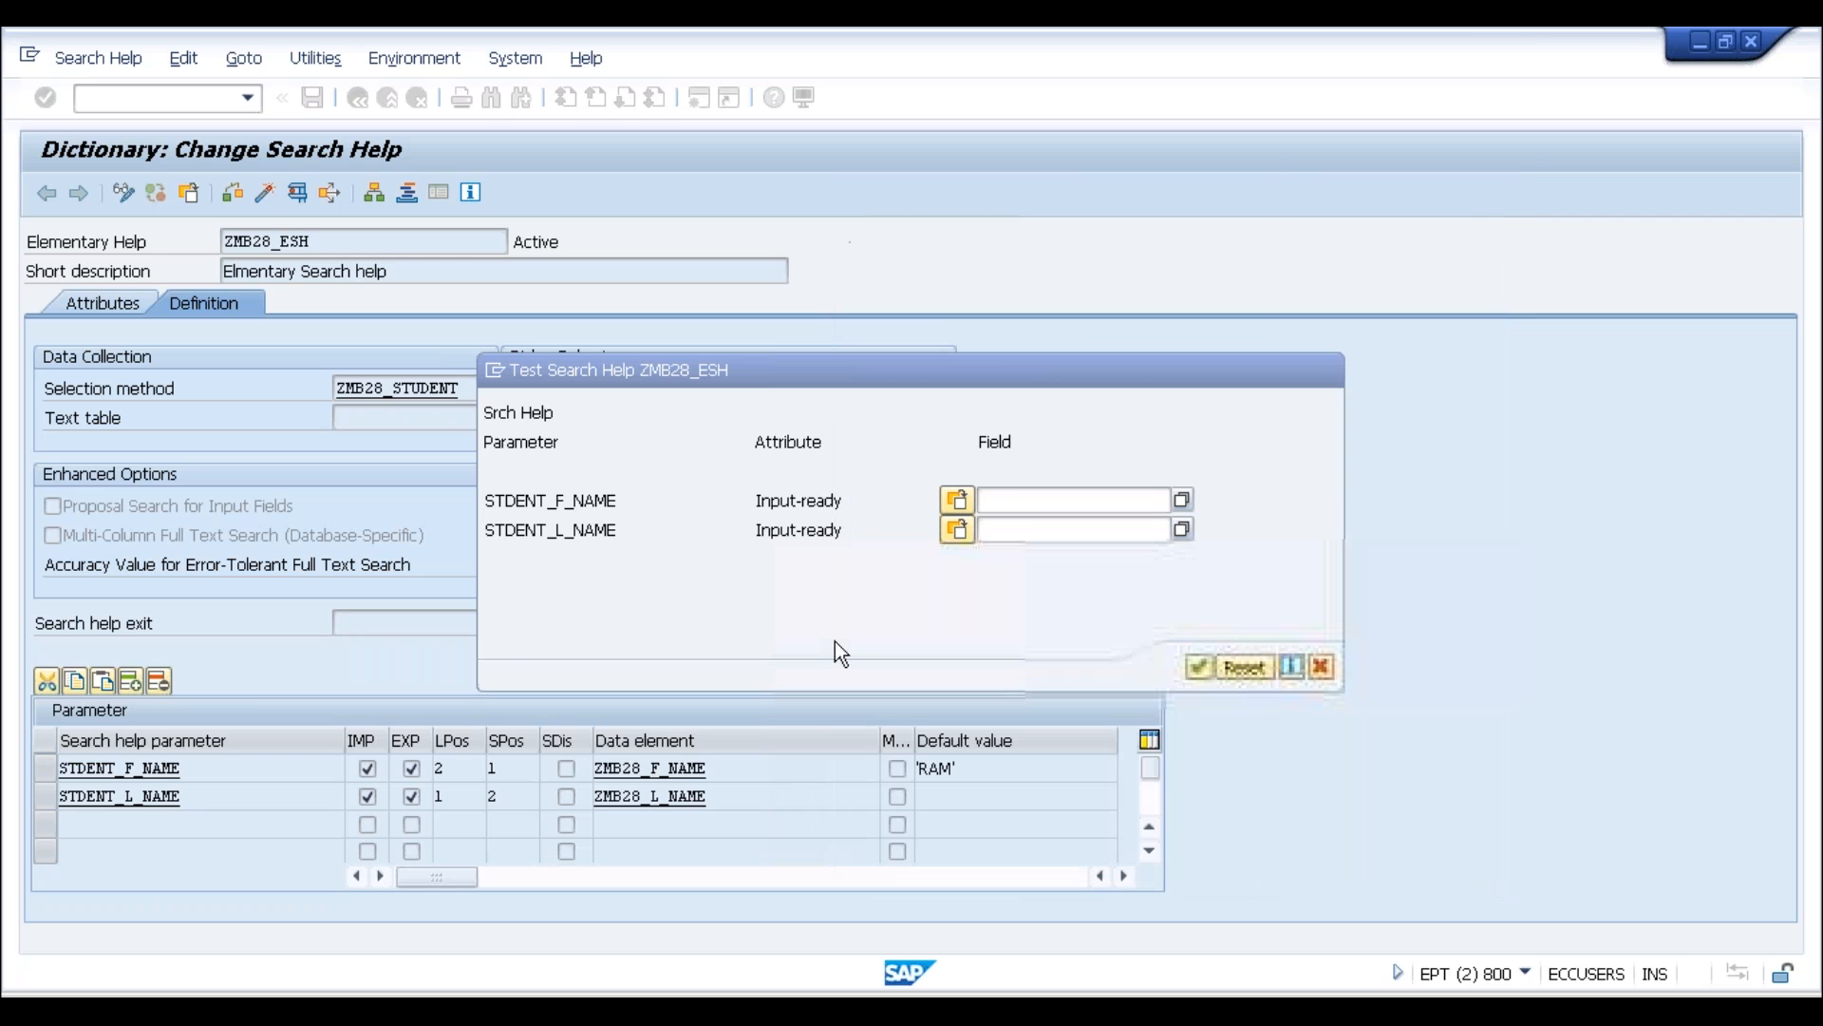
pyautogui.click(1321, 667)
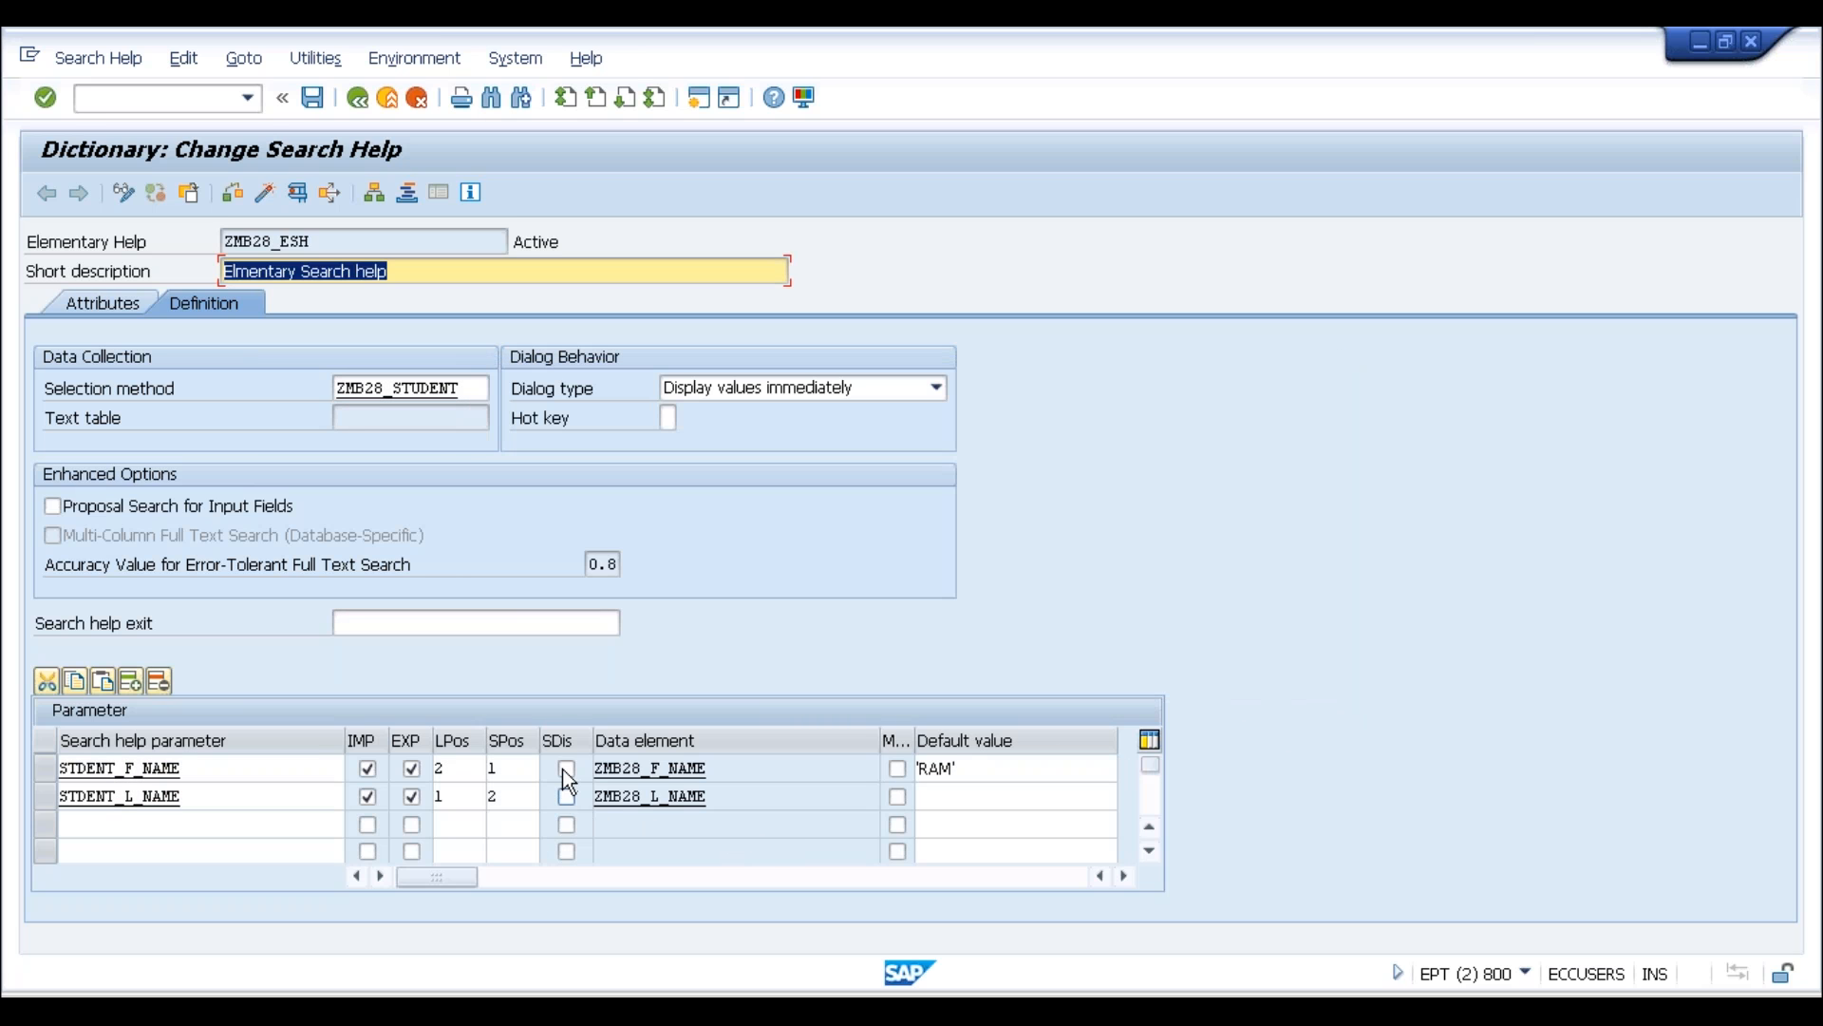
# Enable SDis for parameters STDENT_F_NAME and STDENT_L_NAME, and reactivate the search help
pyautogui.moveTo(591, 741); pyautogui.dragTo(630, 742)
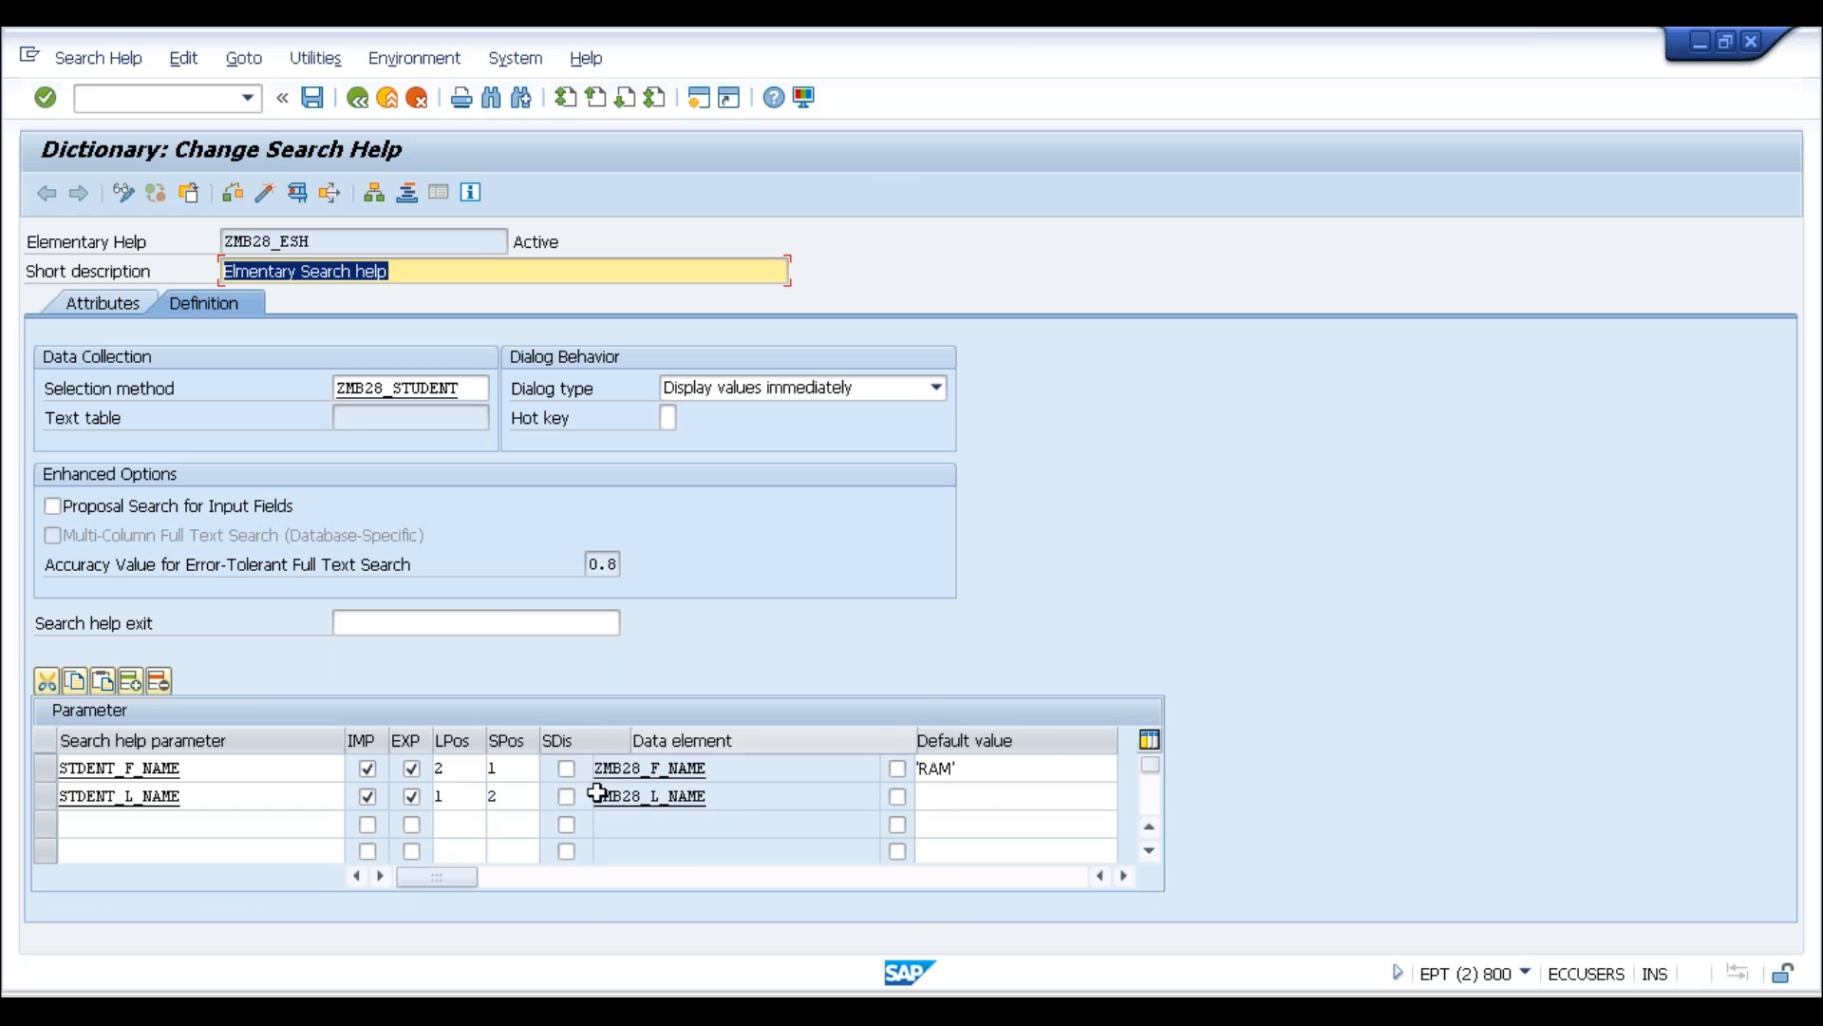
pyautogui.click(574, 742)
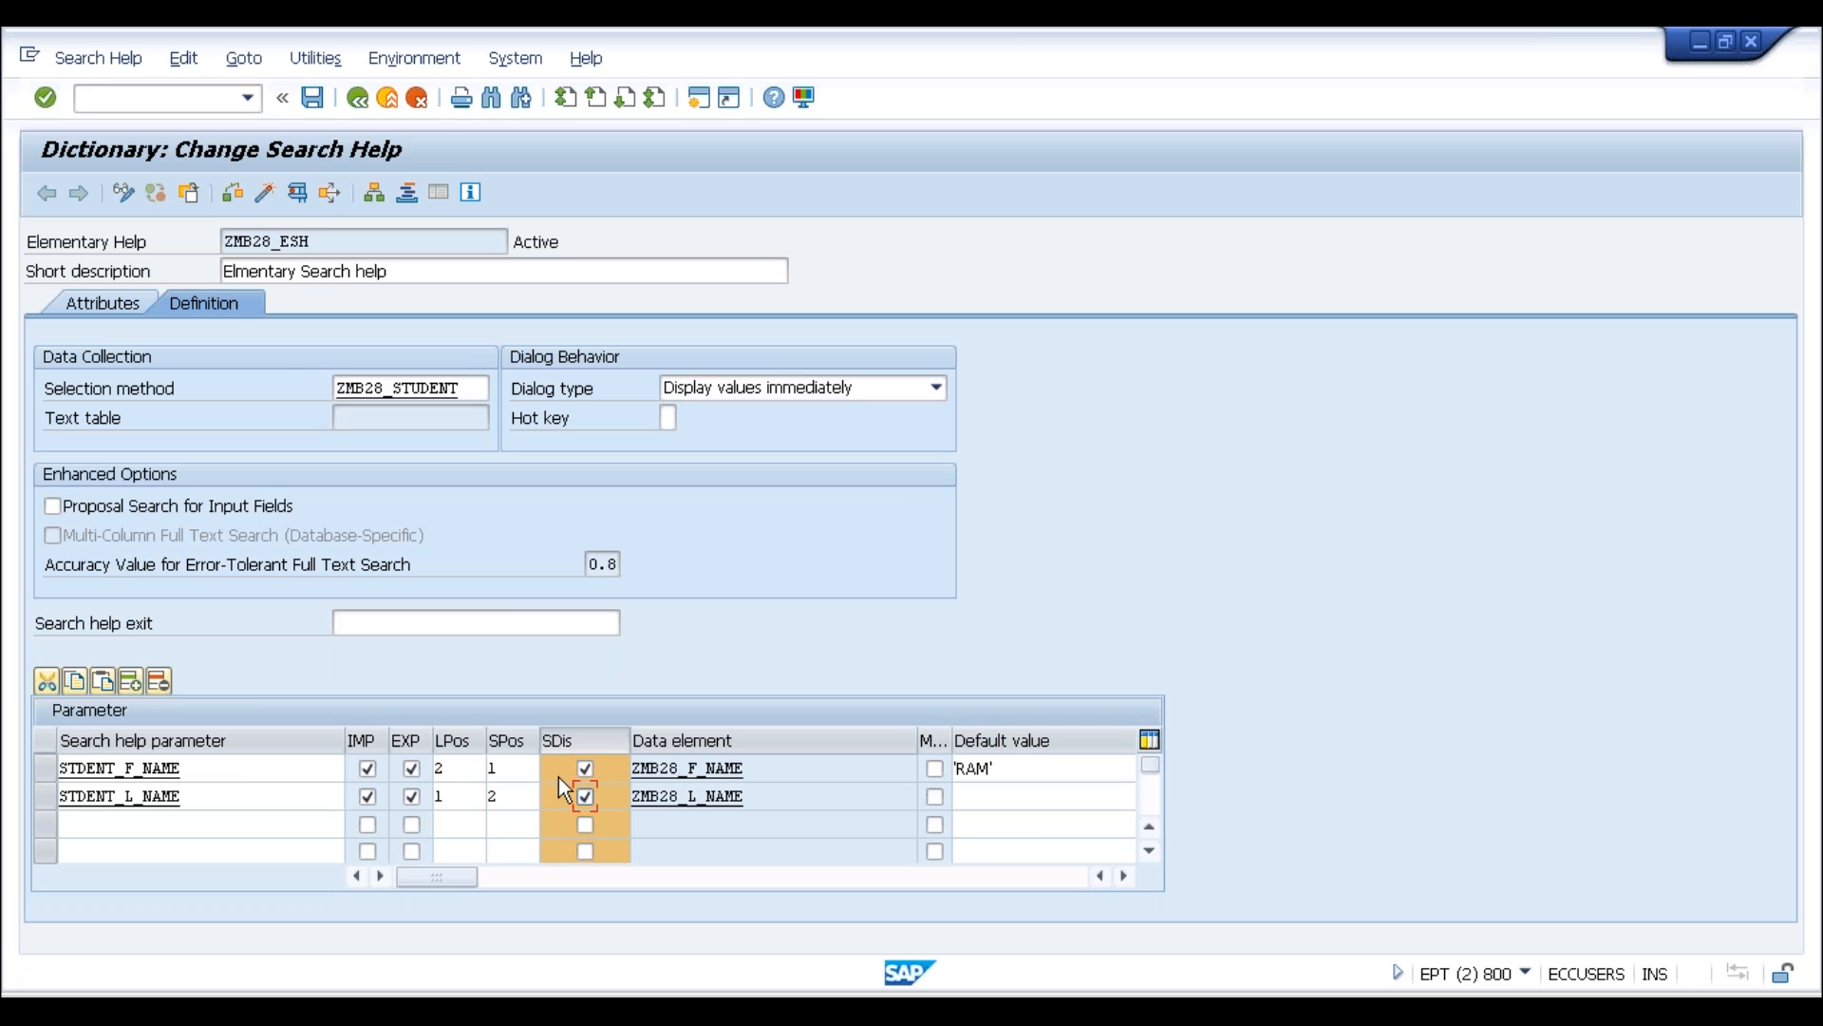
pyautogui.click(261, 195)
pyautogui.press('Return')
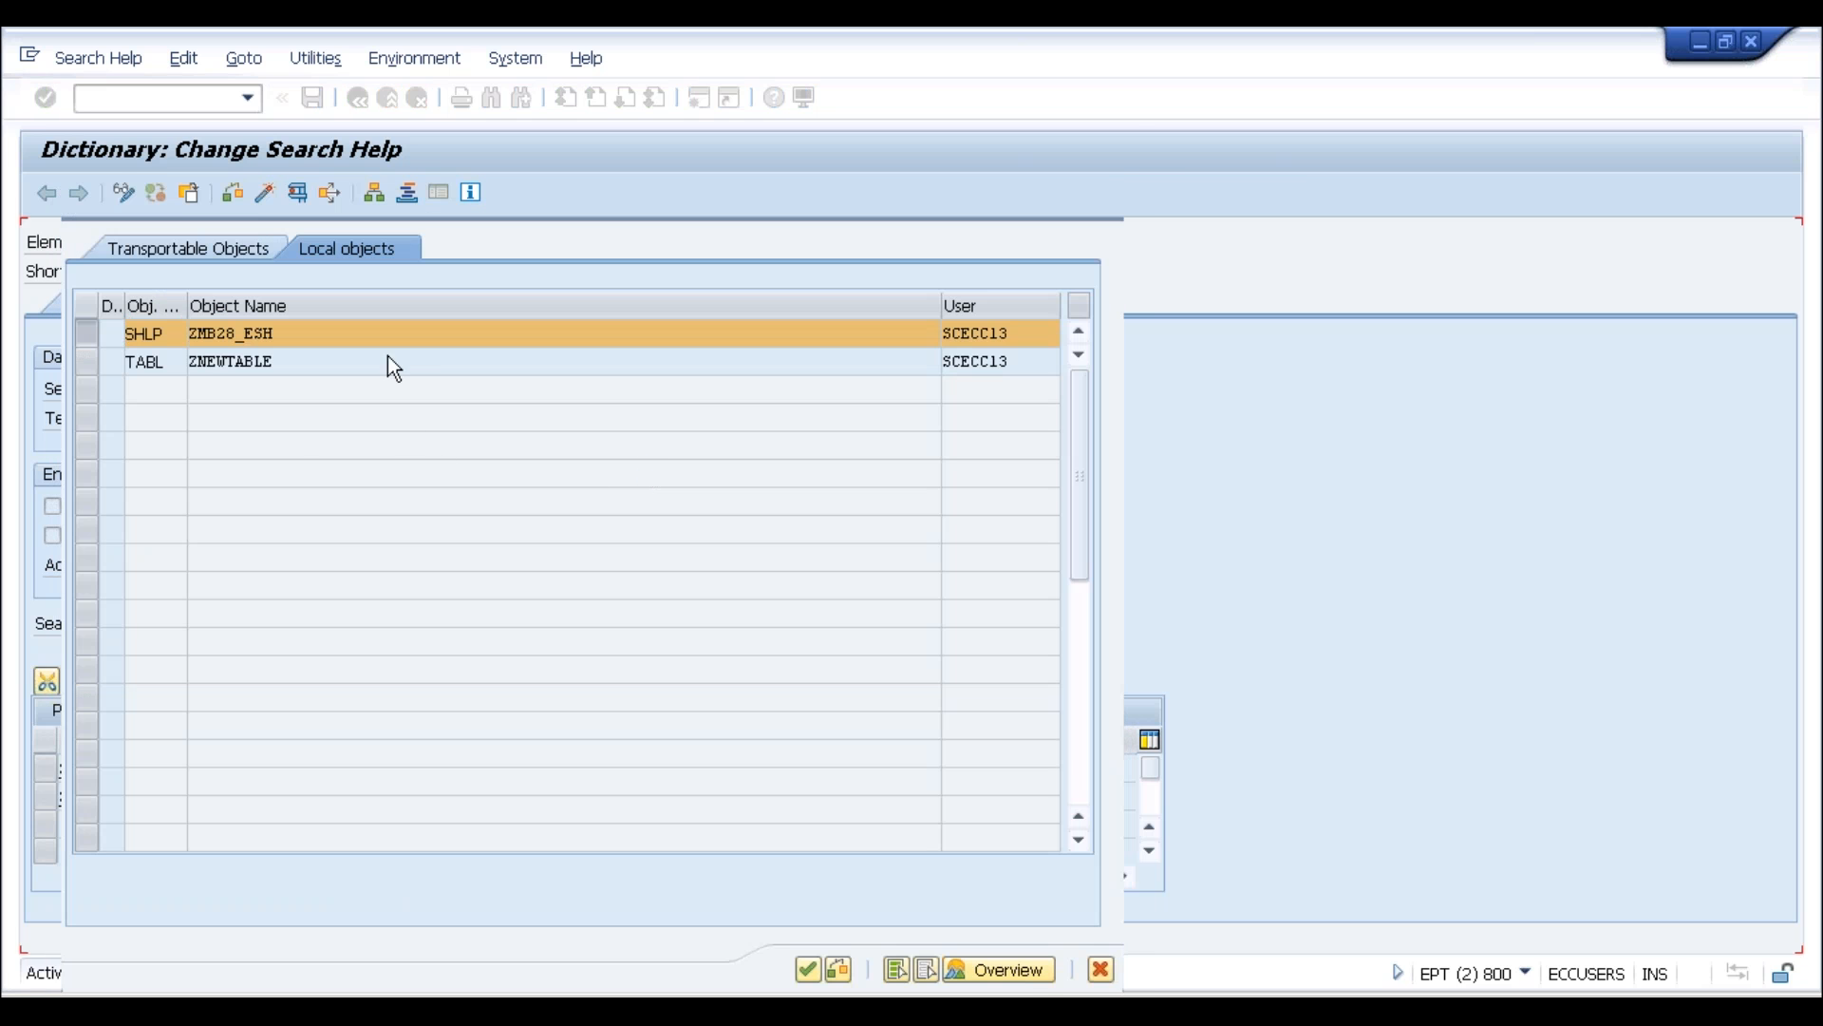
# Test search help ZMB28_ESH, check whether the First Name and Last Name restrictions of the STDENT_F_NAME value list accept input, and close the test
pyautogui.click(298, 195)
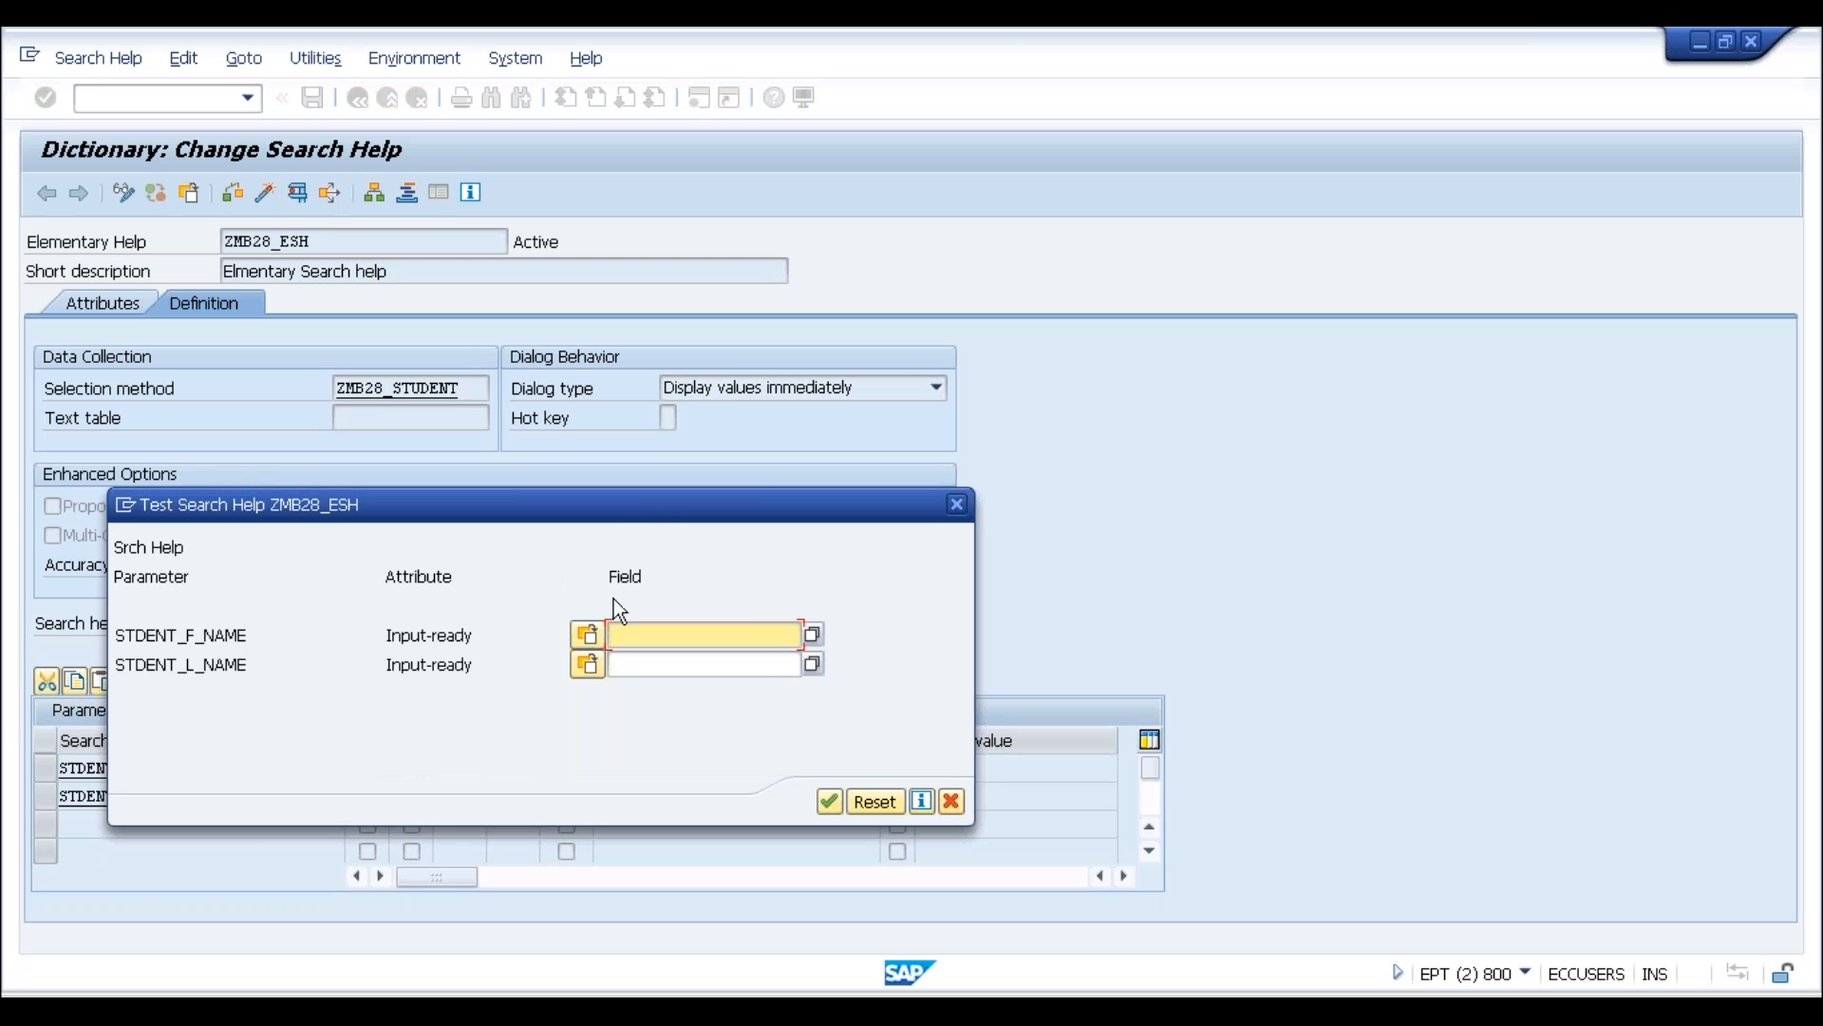
pyautogui.moveTo(661, 503); pyautogui.dragTo(1036, 335)
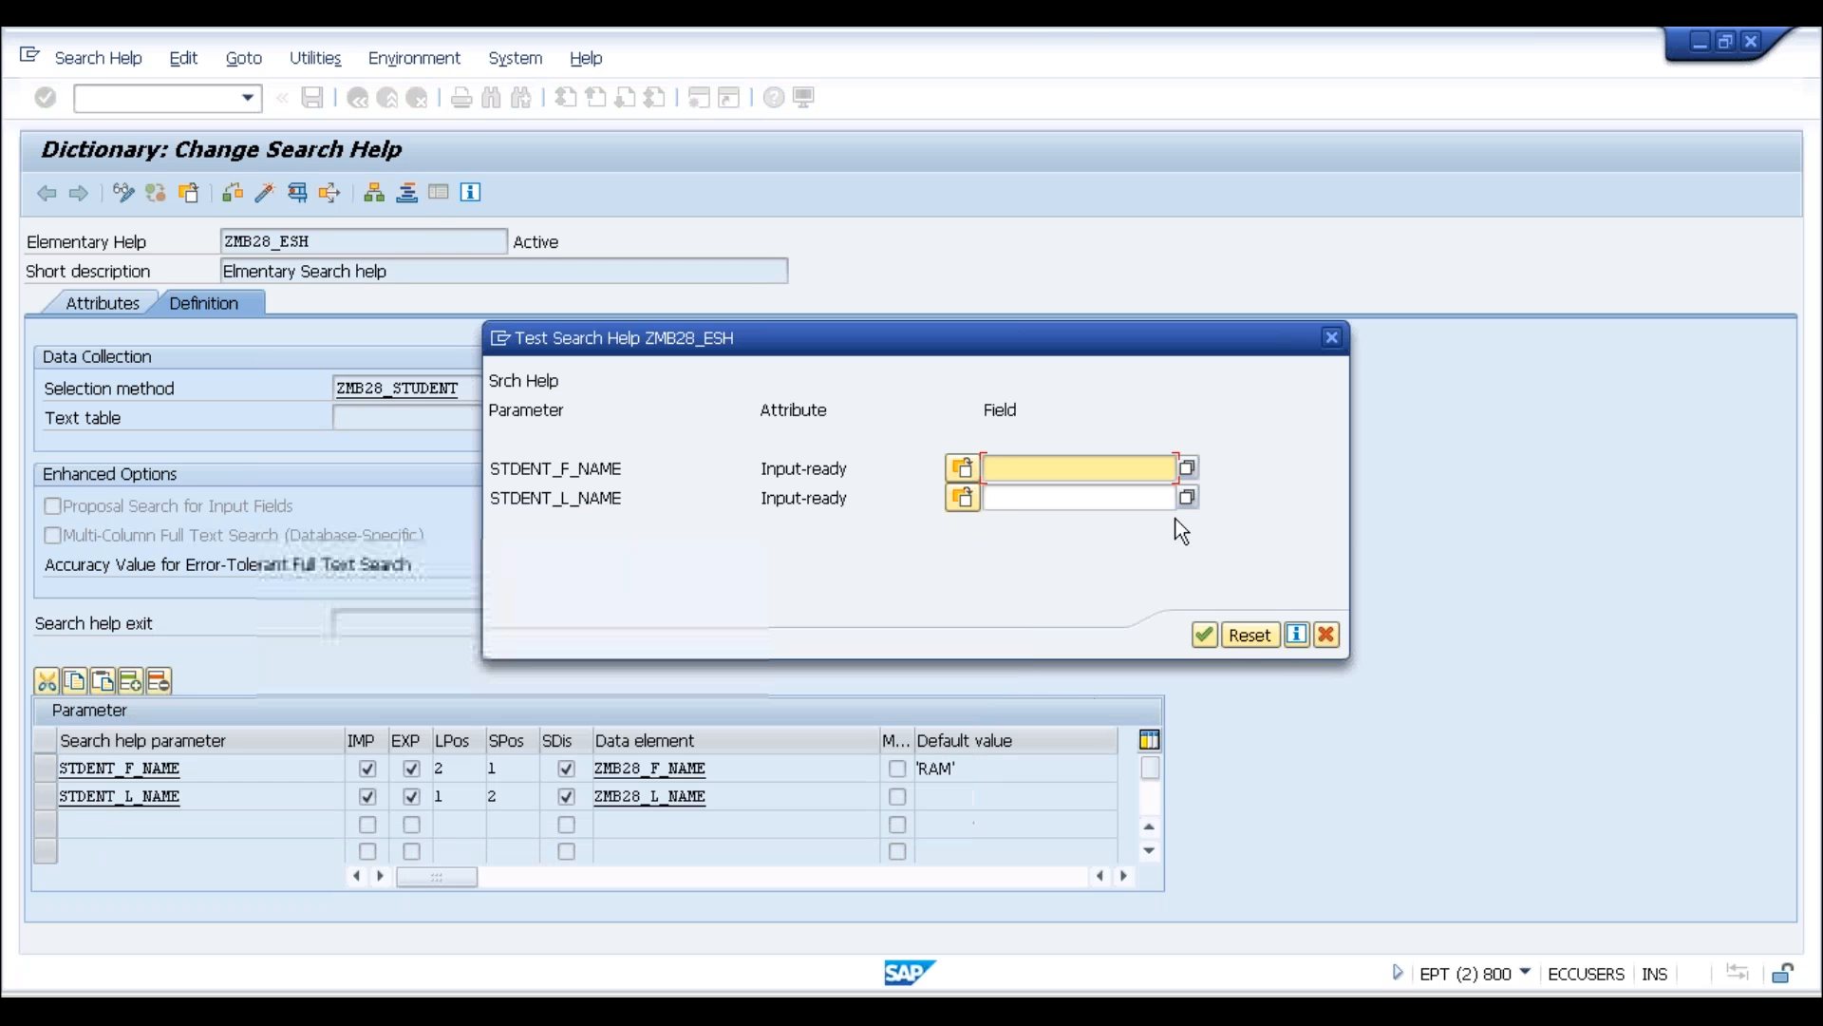
pyautogui.click(1189, 468)
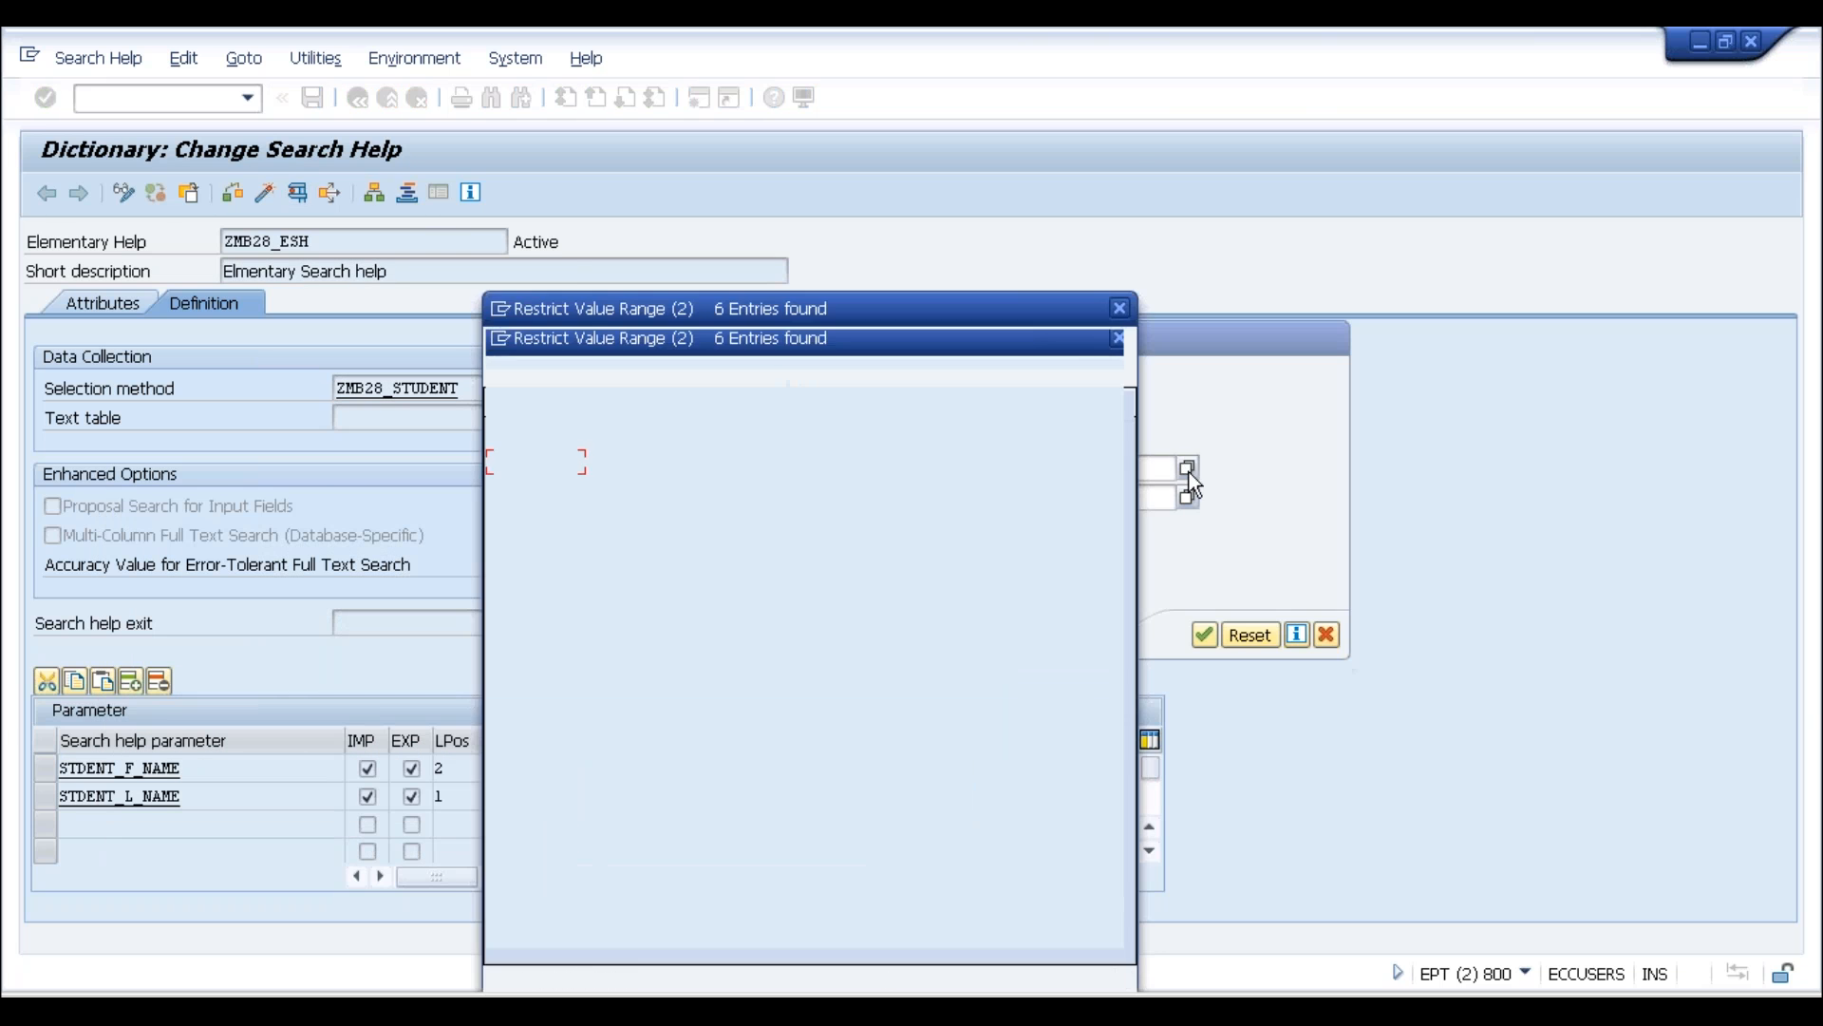
pyautogui.click(810, 376)
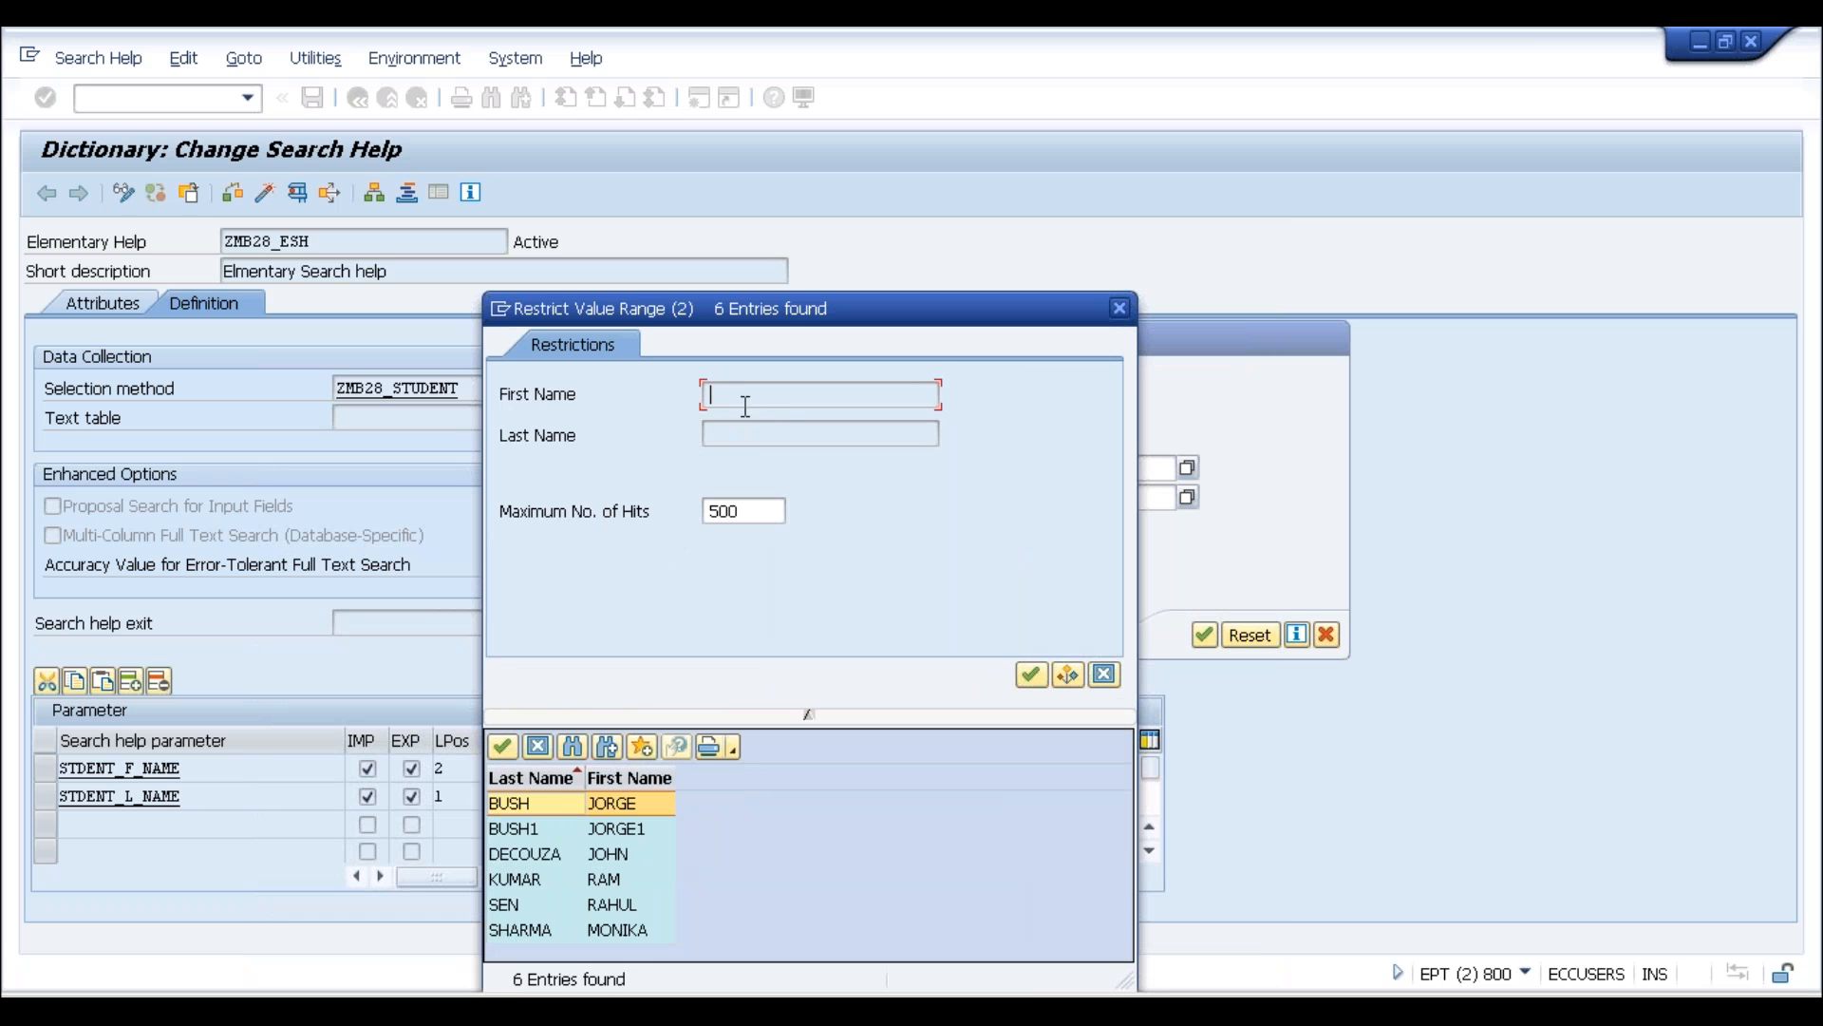
pyautogui.click(739, 390)
pyautogui.click(749, 428)
pyautogui.moveTo(838, 312); pyautogui.dragTo(1303, 196)
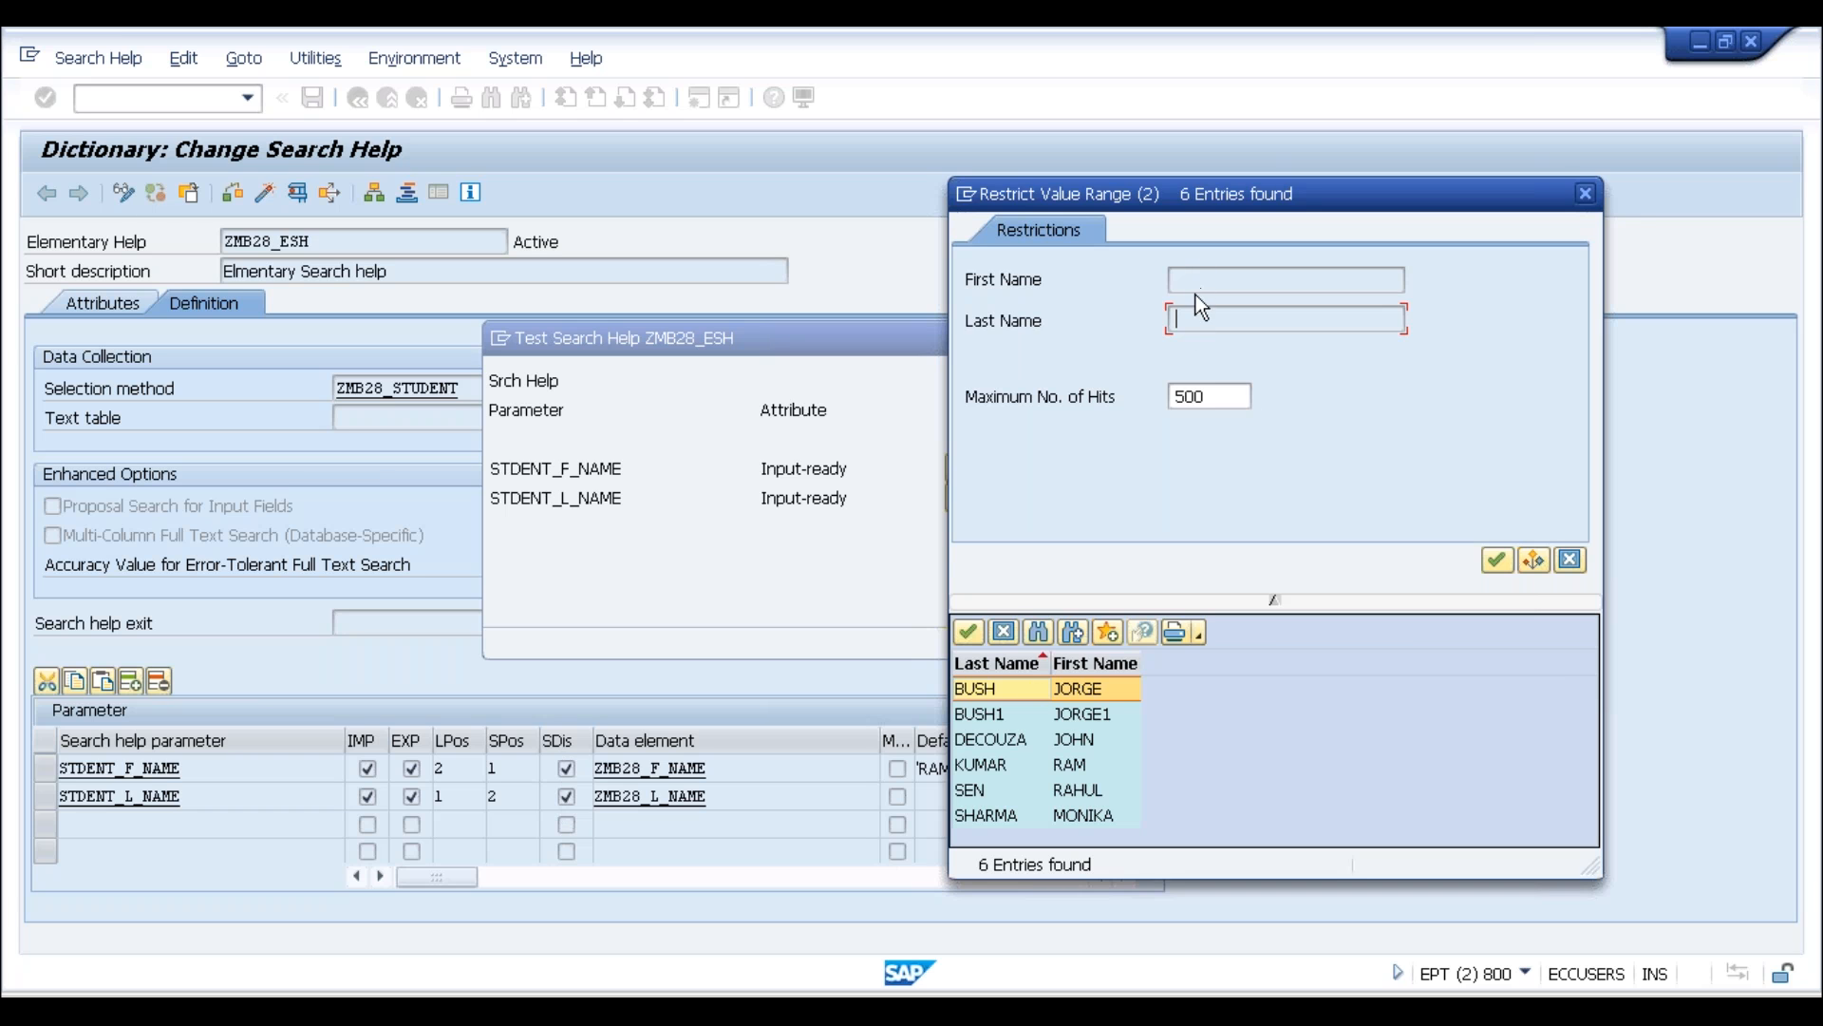
pyautogui.hotkey('shift', 'Tab')
pyautogui.click(1570, 560)
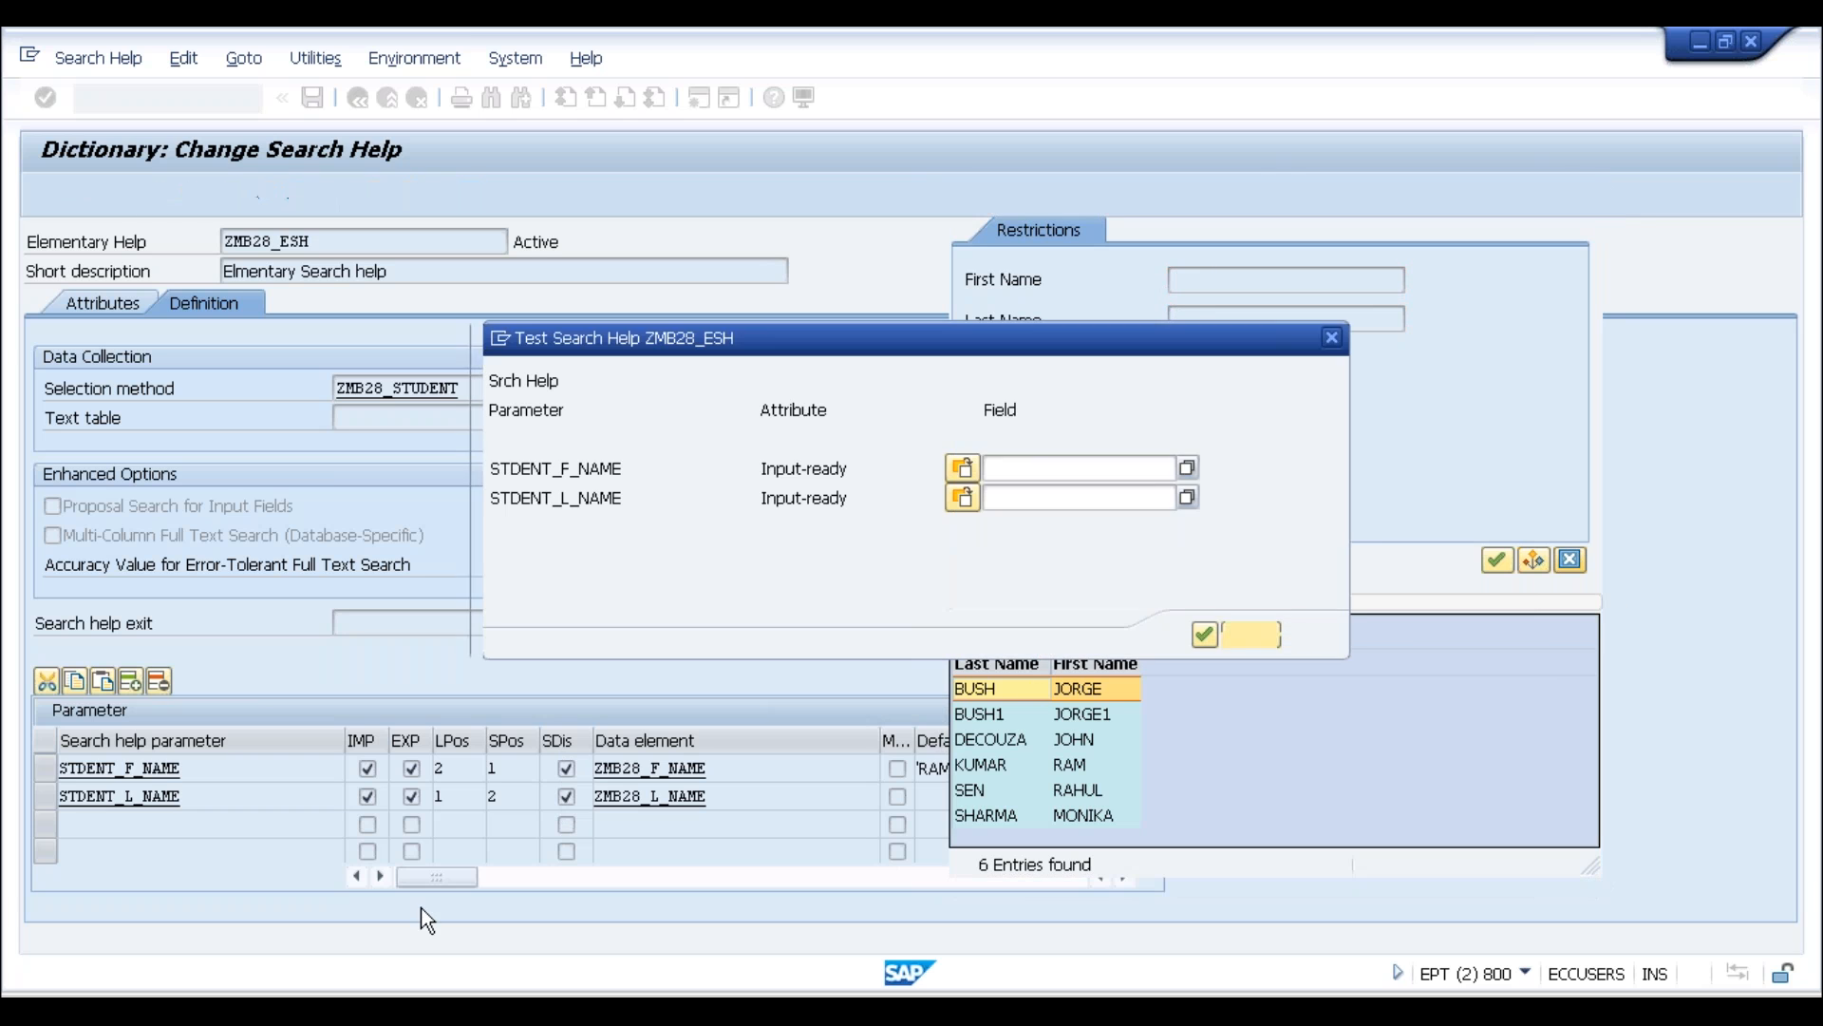
pyautogui.click(1326, 635)
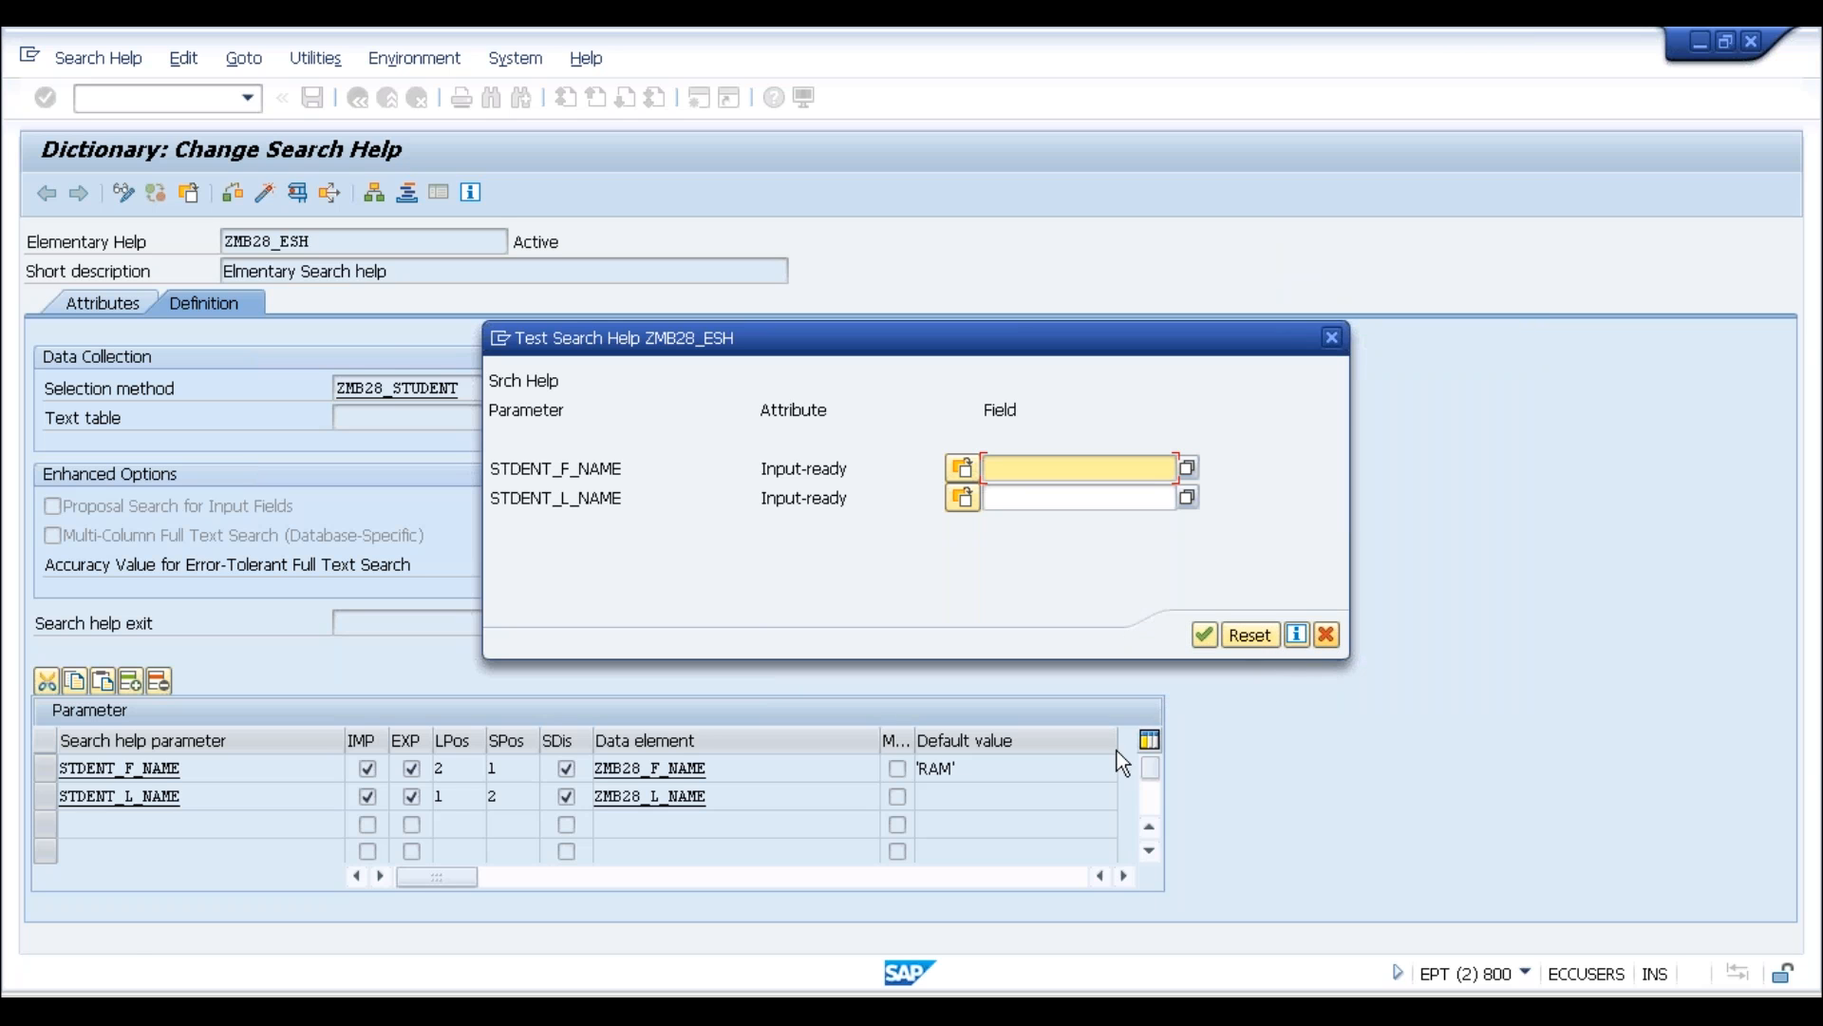
# Disable SDis for parameters STDENT_F_NAME and STDENT_L_NAME, and save the search help
pyautogui.click(567, 769)
pyautogui.click(569, 798)
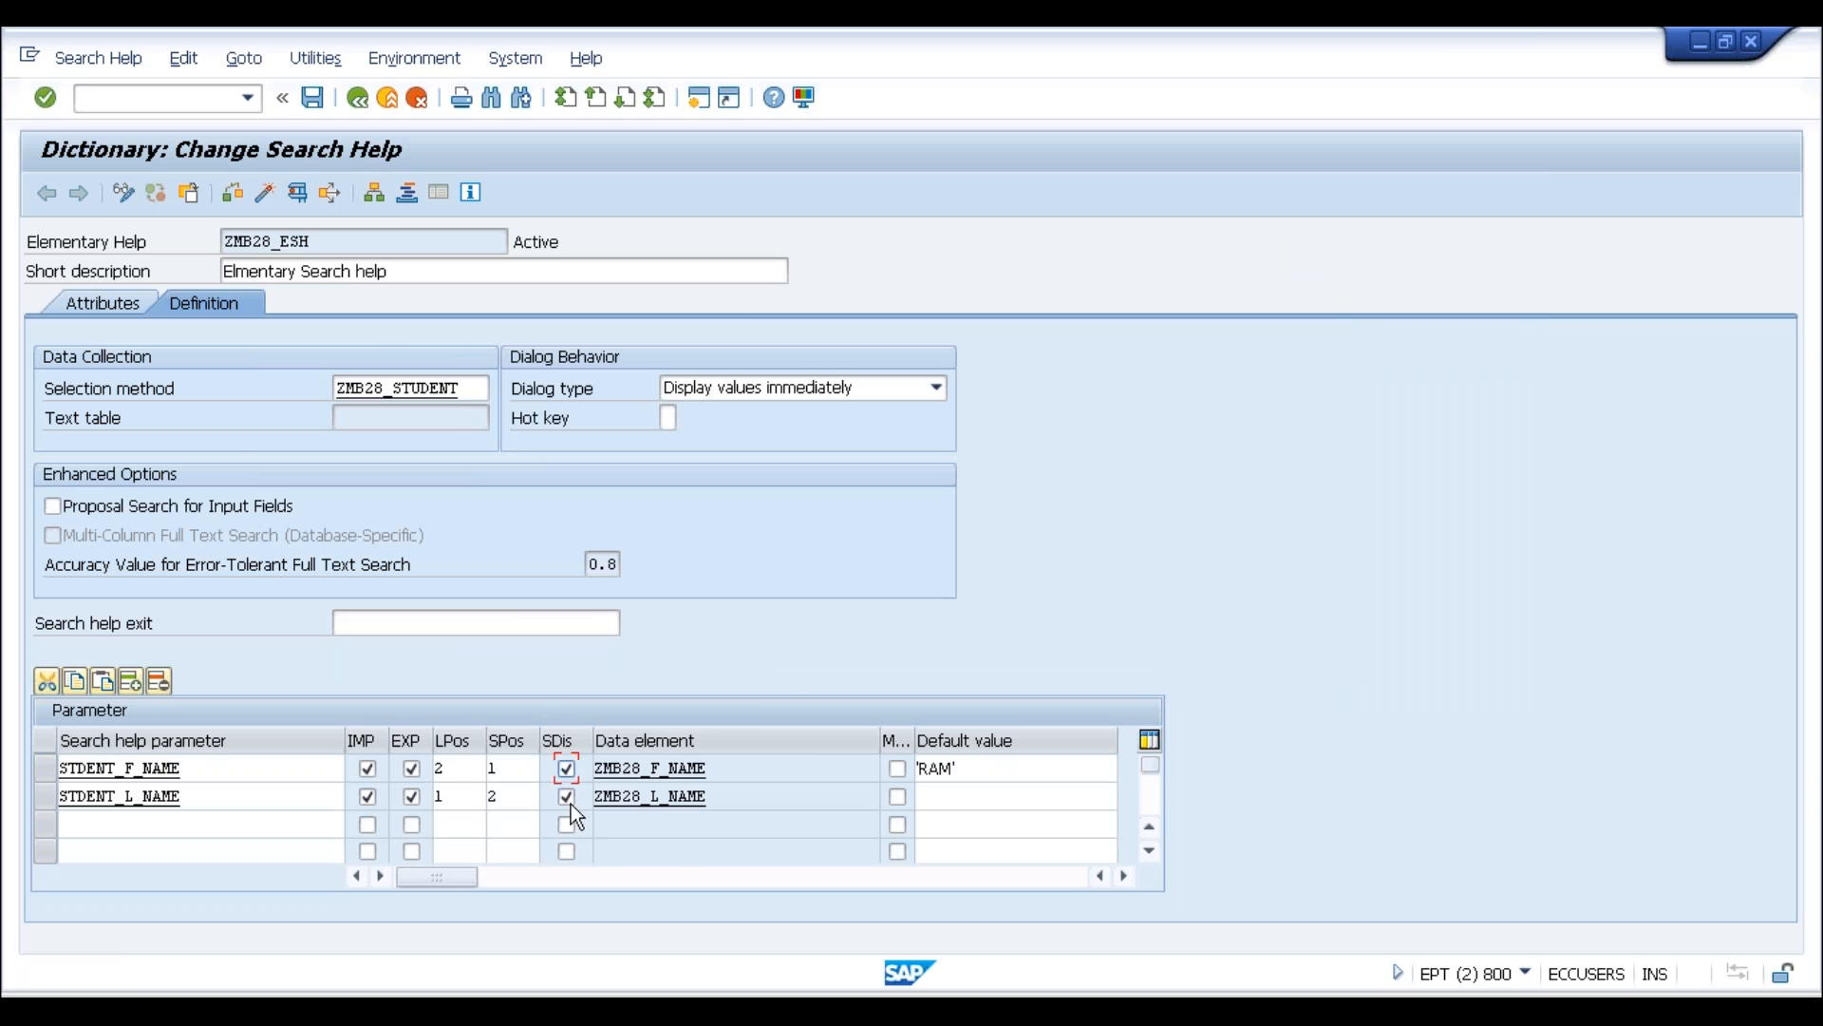
pyautogui.click(313, 97)
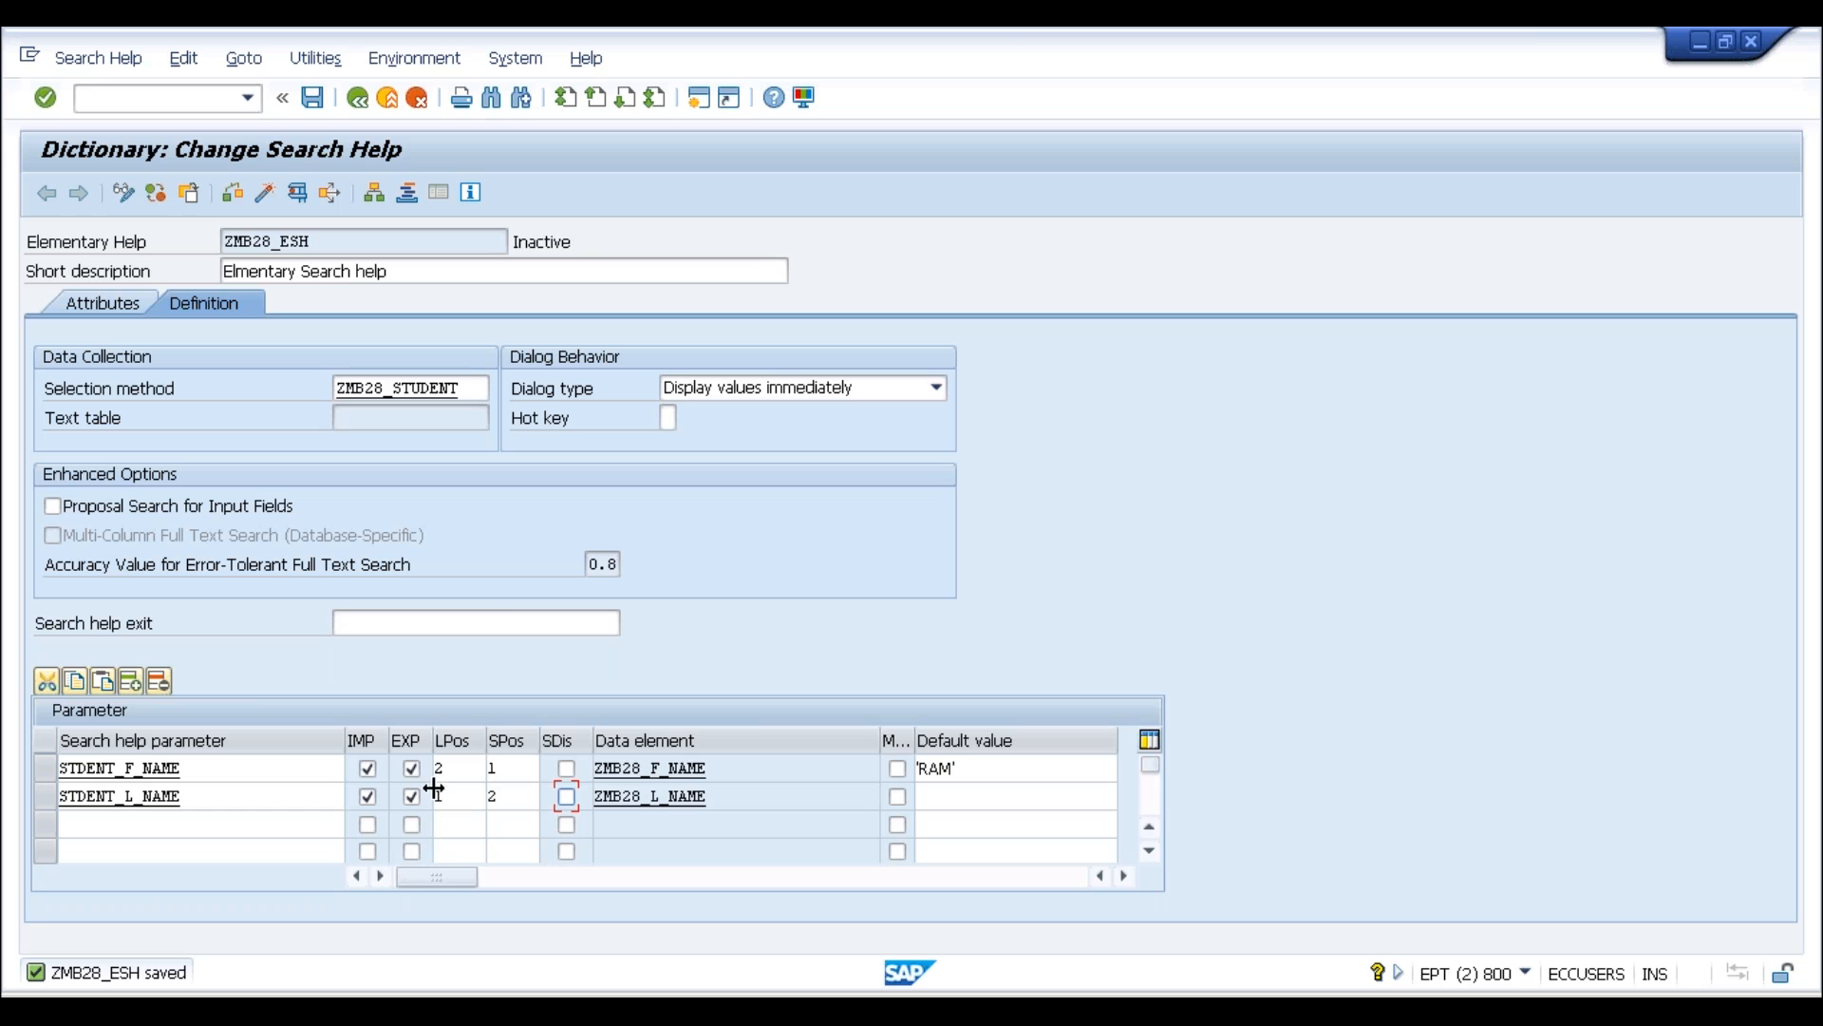
# Disable IMP and EXP for parameter STDENT_L_NAME, and activate search help ZMB28_ESH
pyautogui.moveTo(384, 747); pyautogui.dragTo(415, 747)
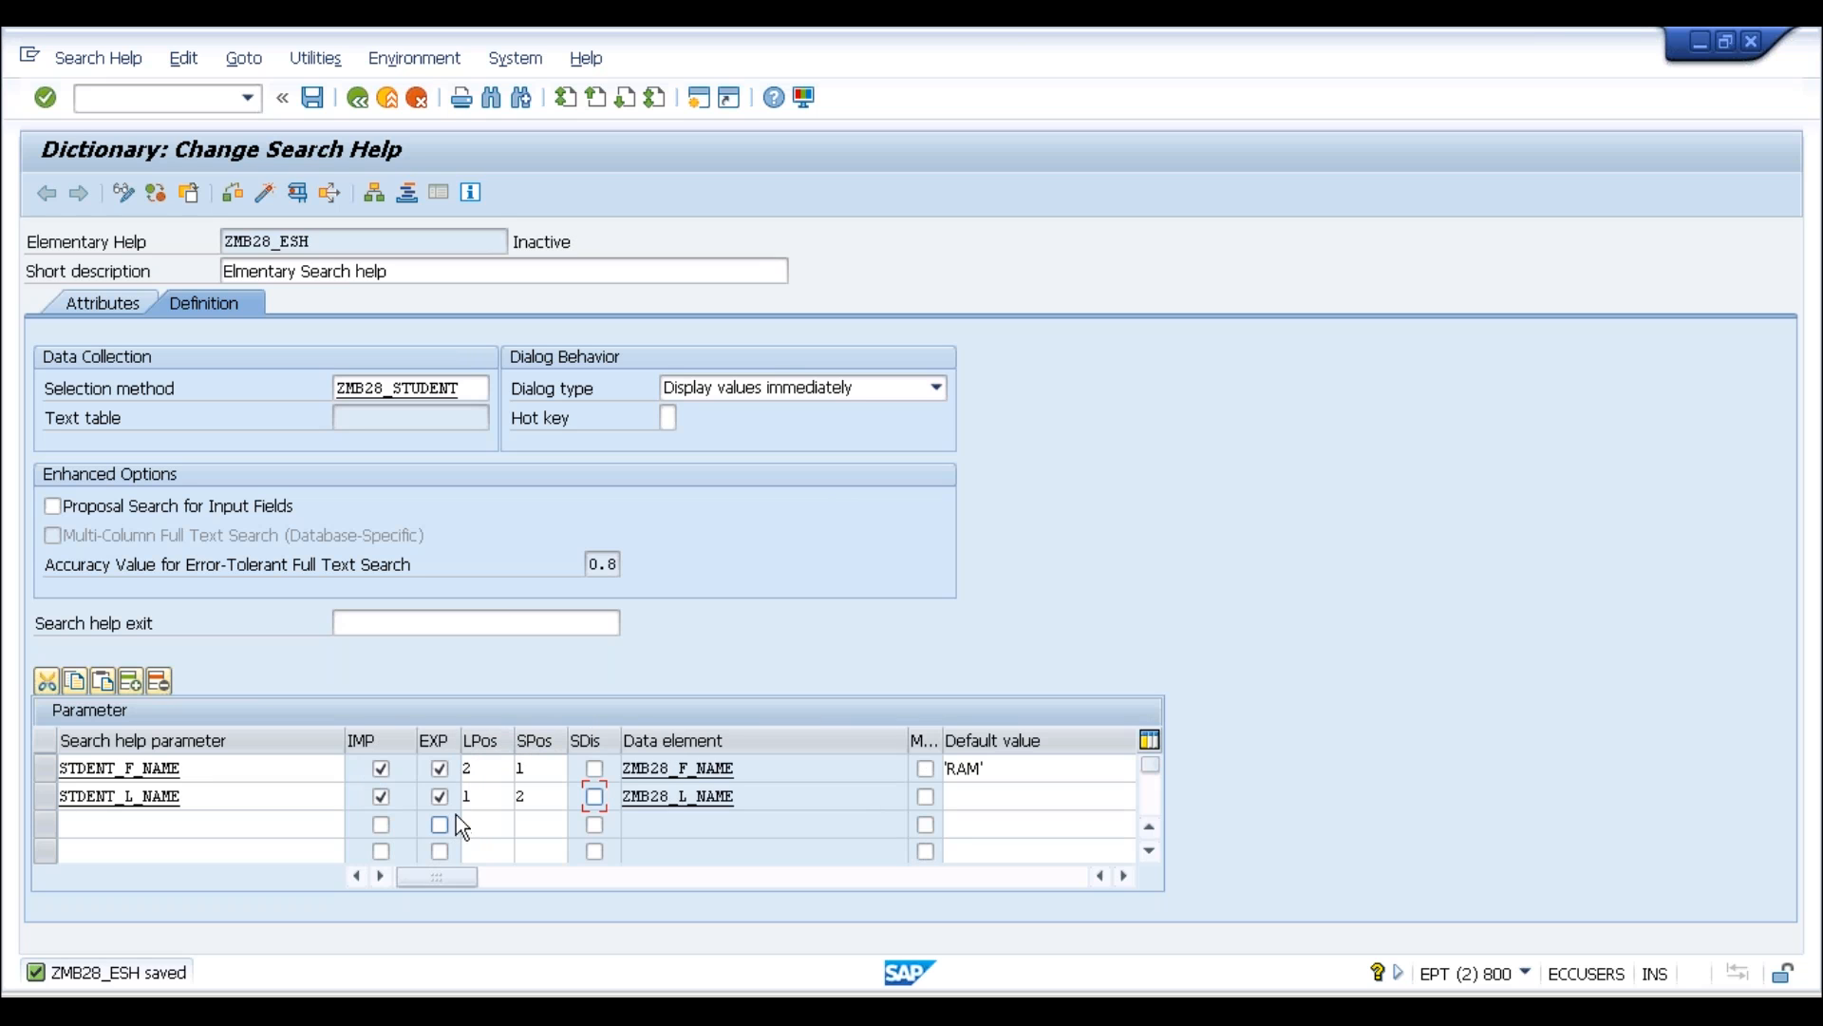
pyautogui.click(383, 803)
pyautogui.click(263, 197)
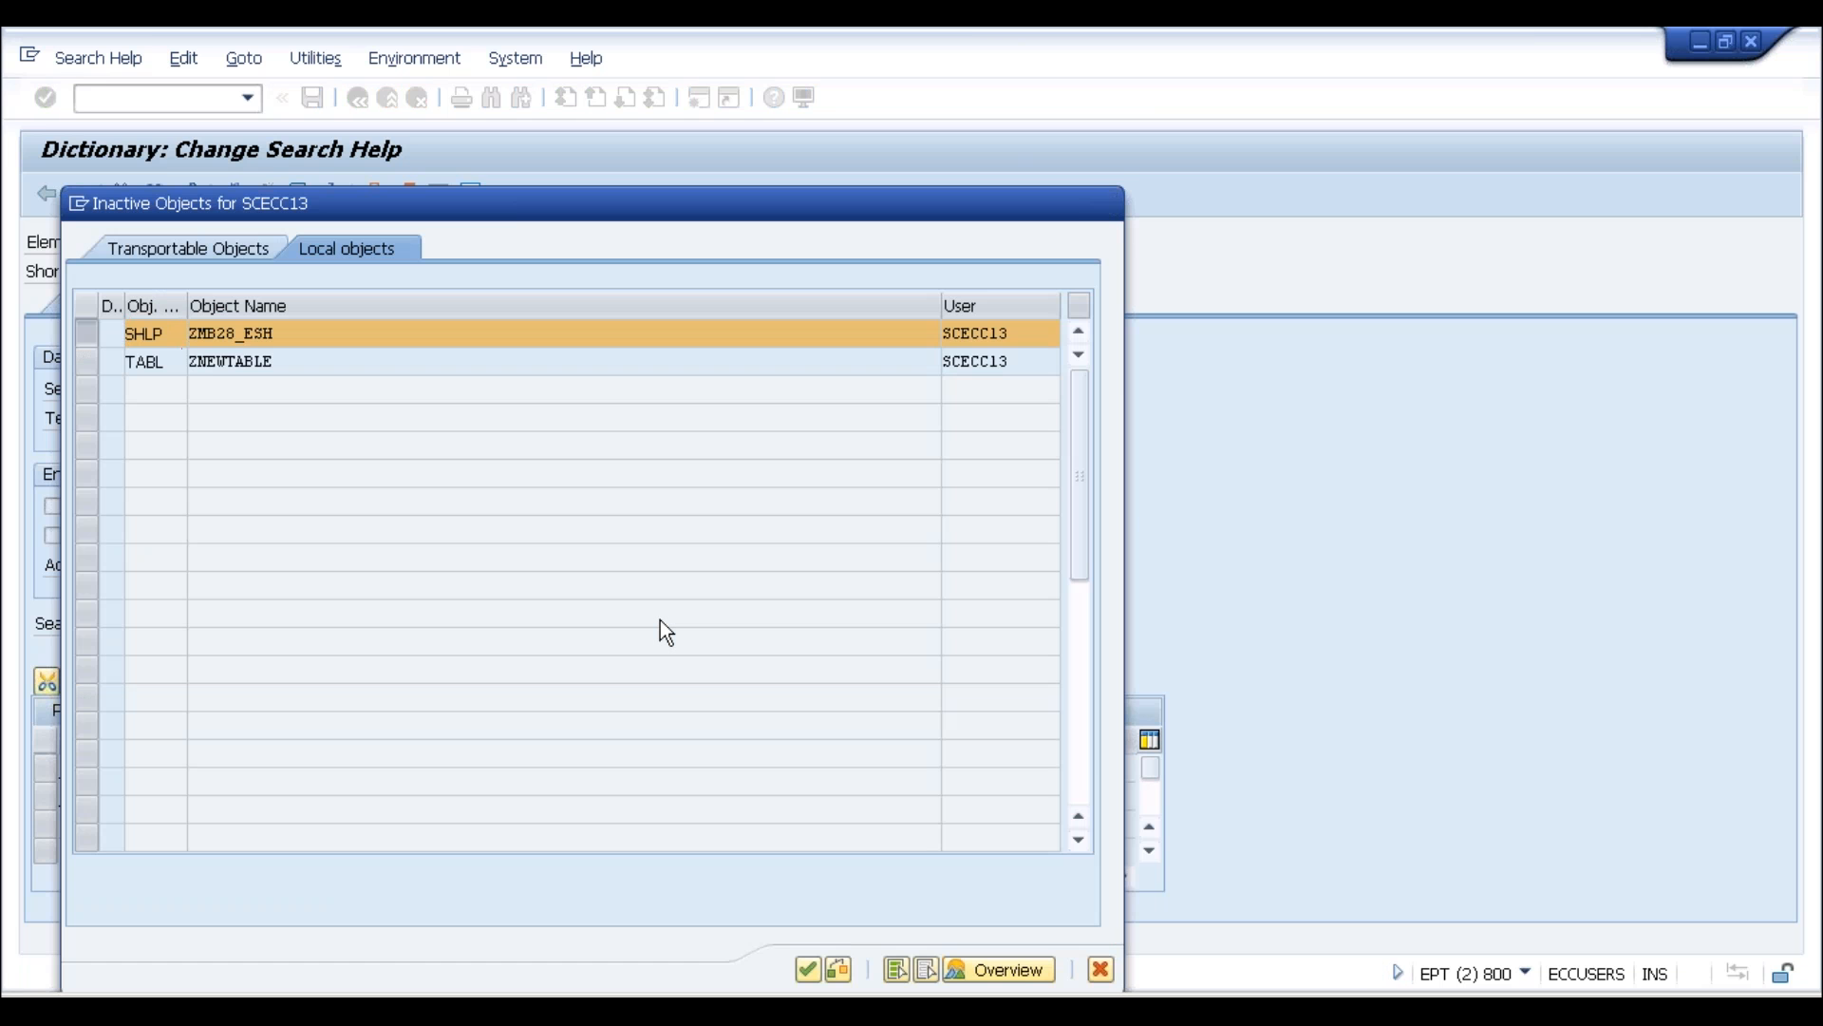
pyautogui.press('Return')
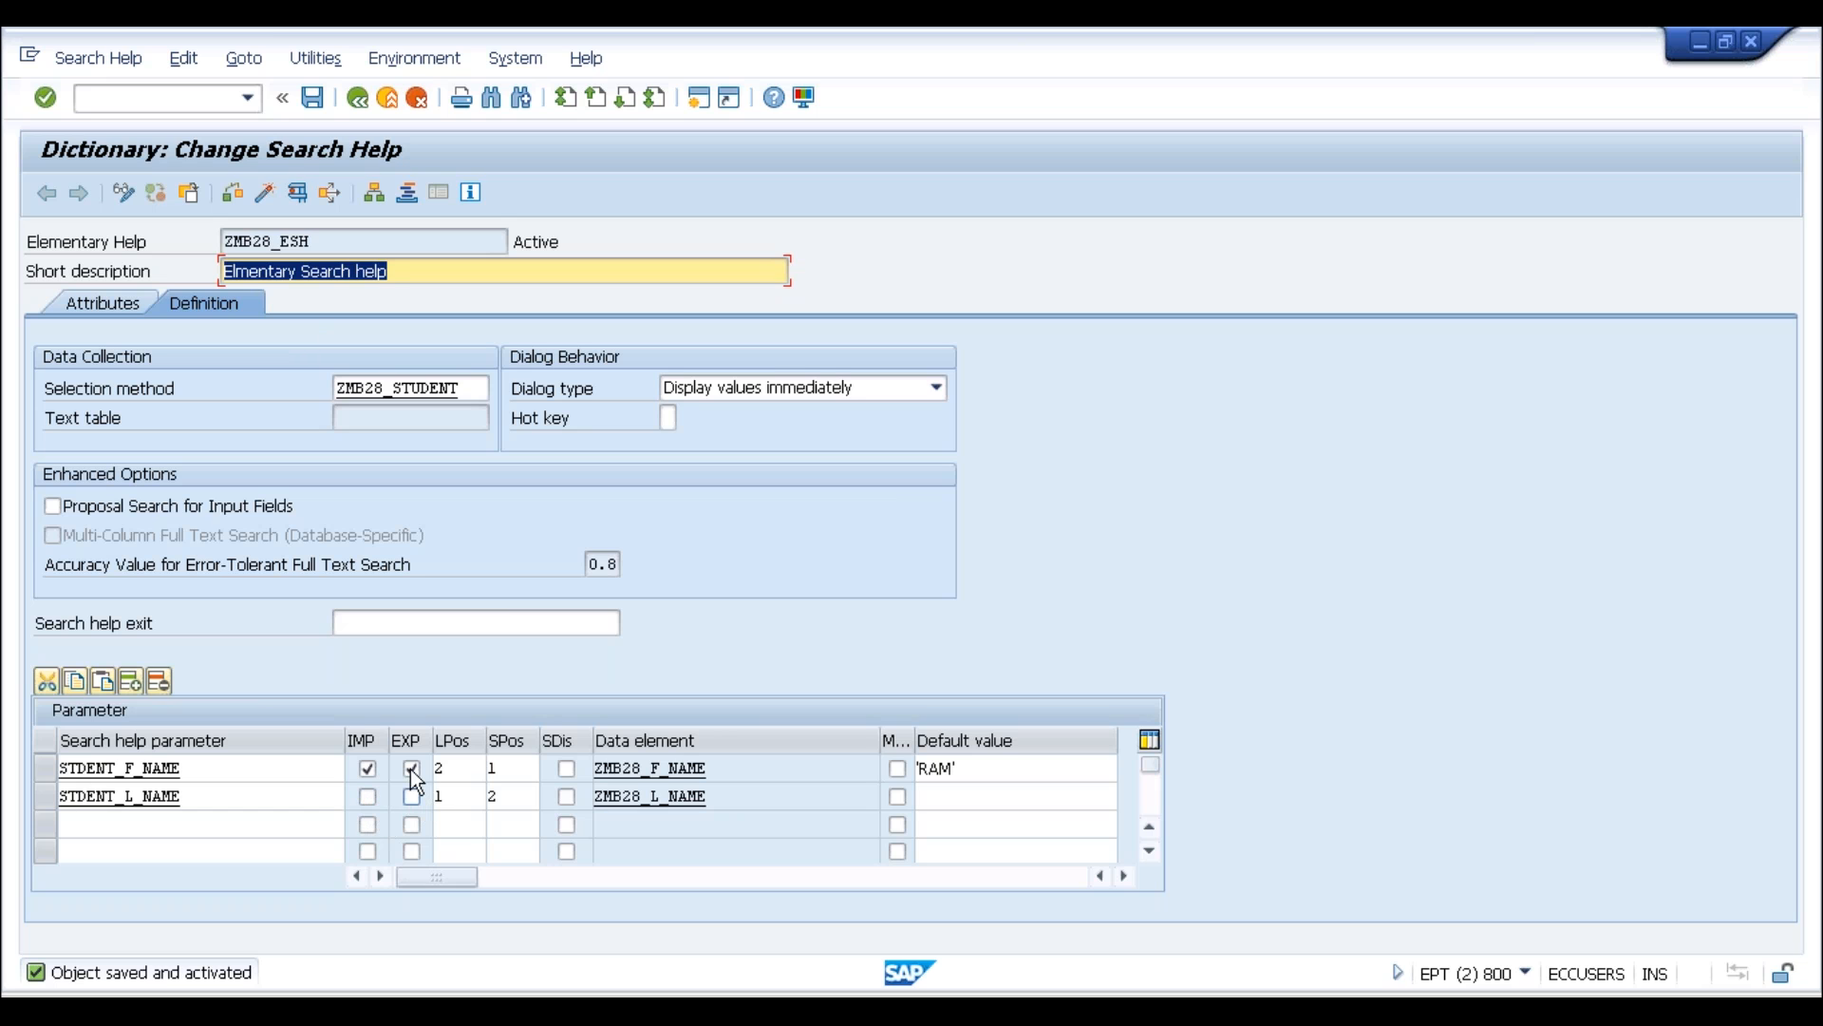
# Disable EXP for STDENT_F_NAME and enable it for STDENT_L_NAME, and check and activate the search help without displaying the activation log
pyautogui.click(412, 774)
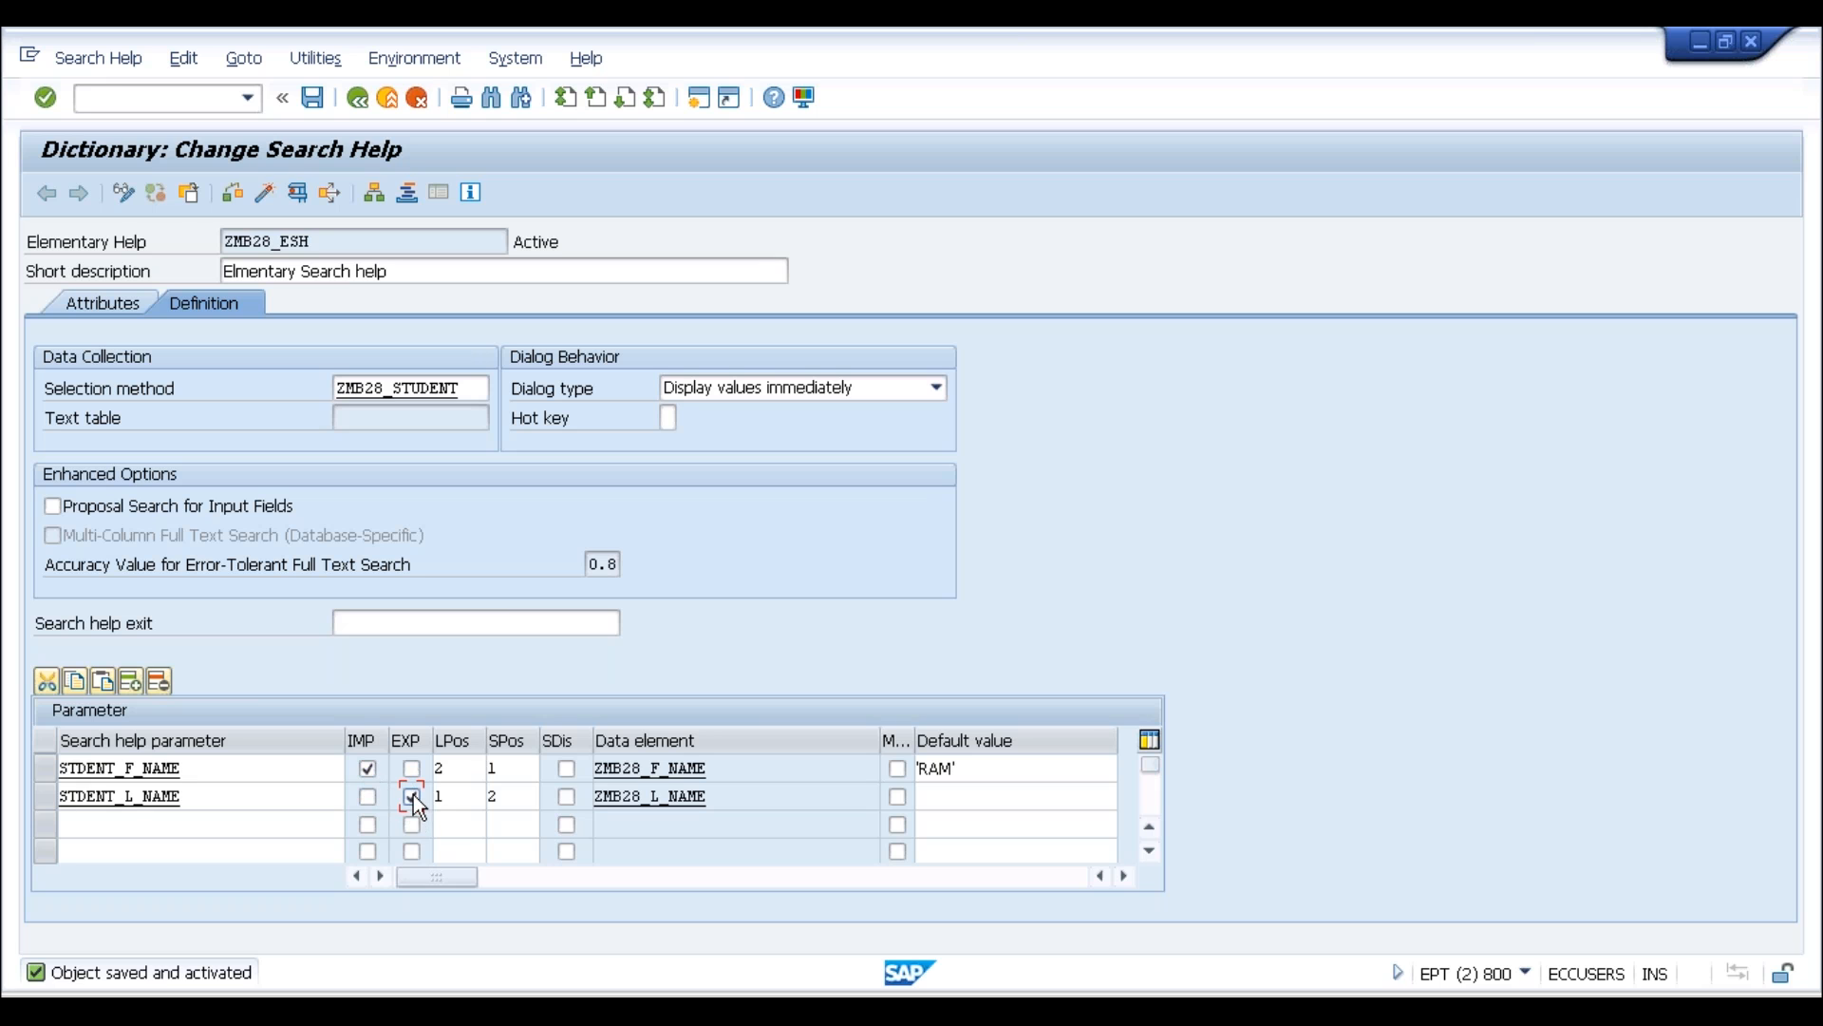
pyautogui.click(311, 99)
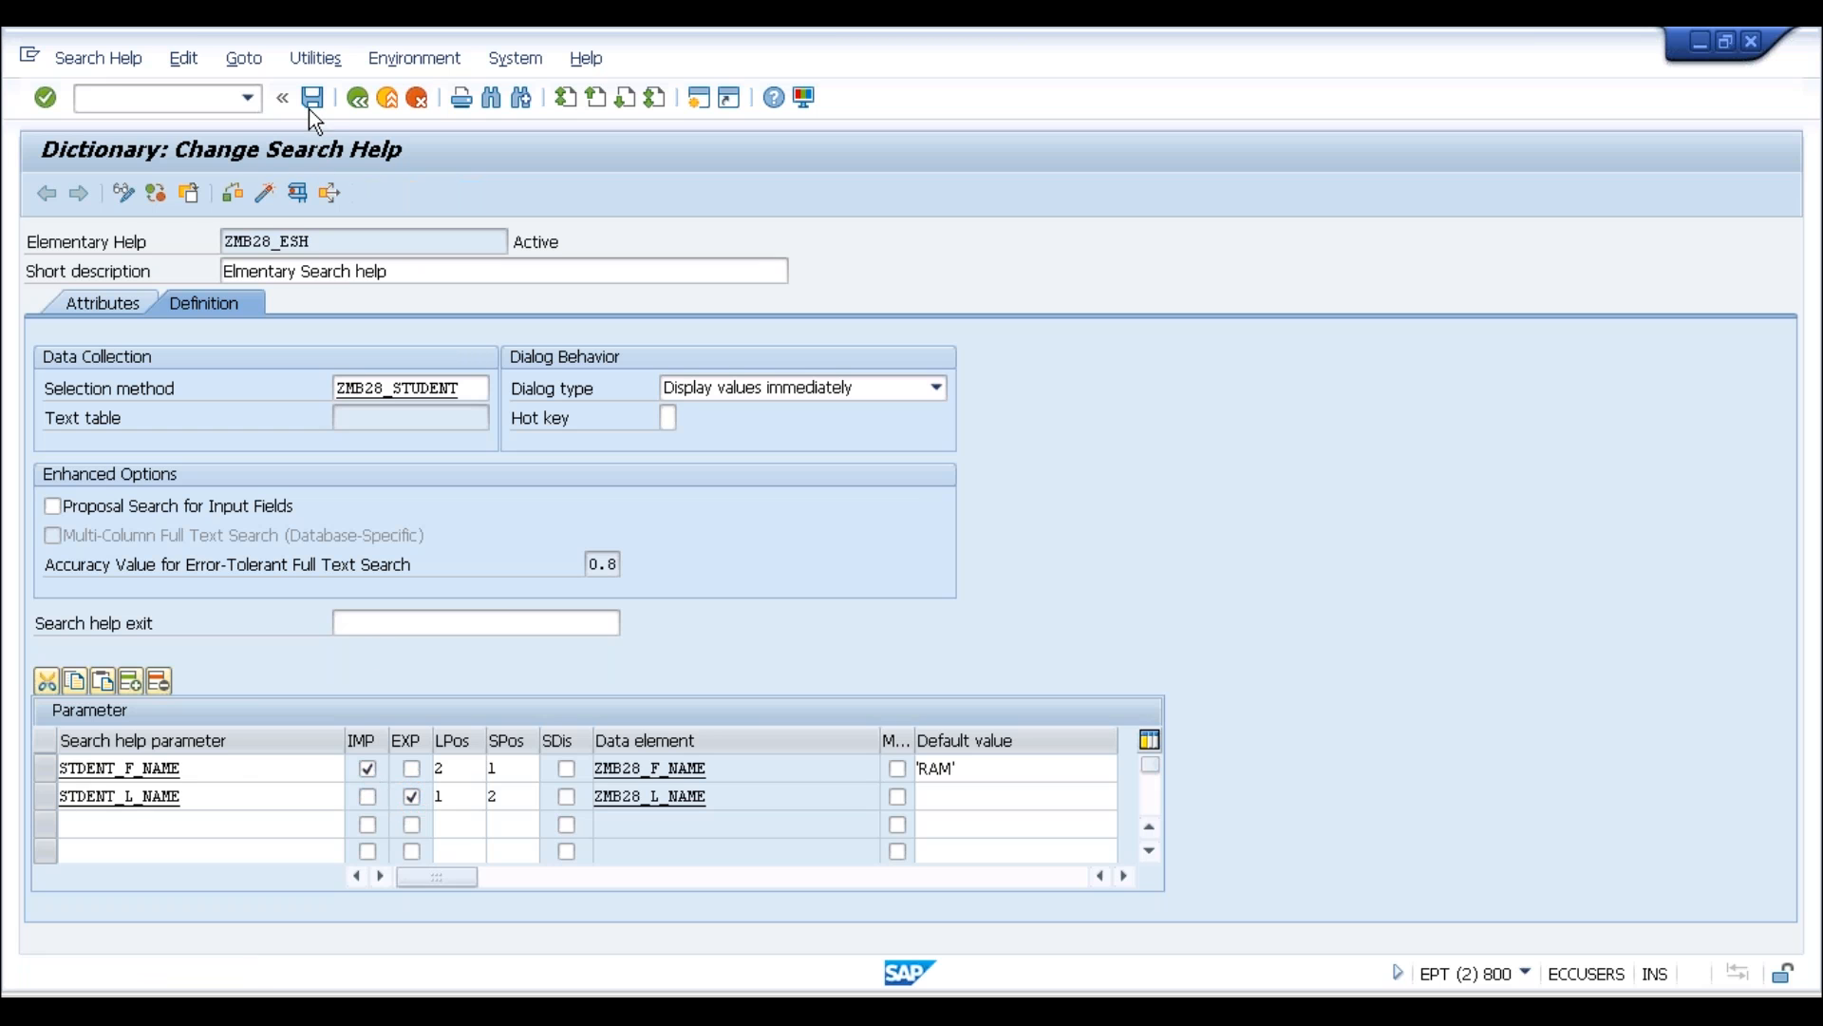
pyautogui.click(255, 193)
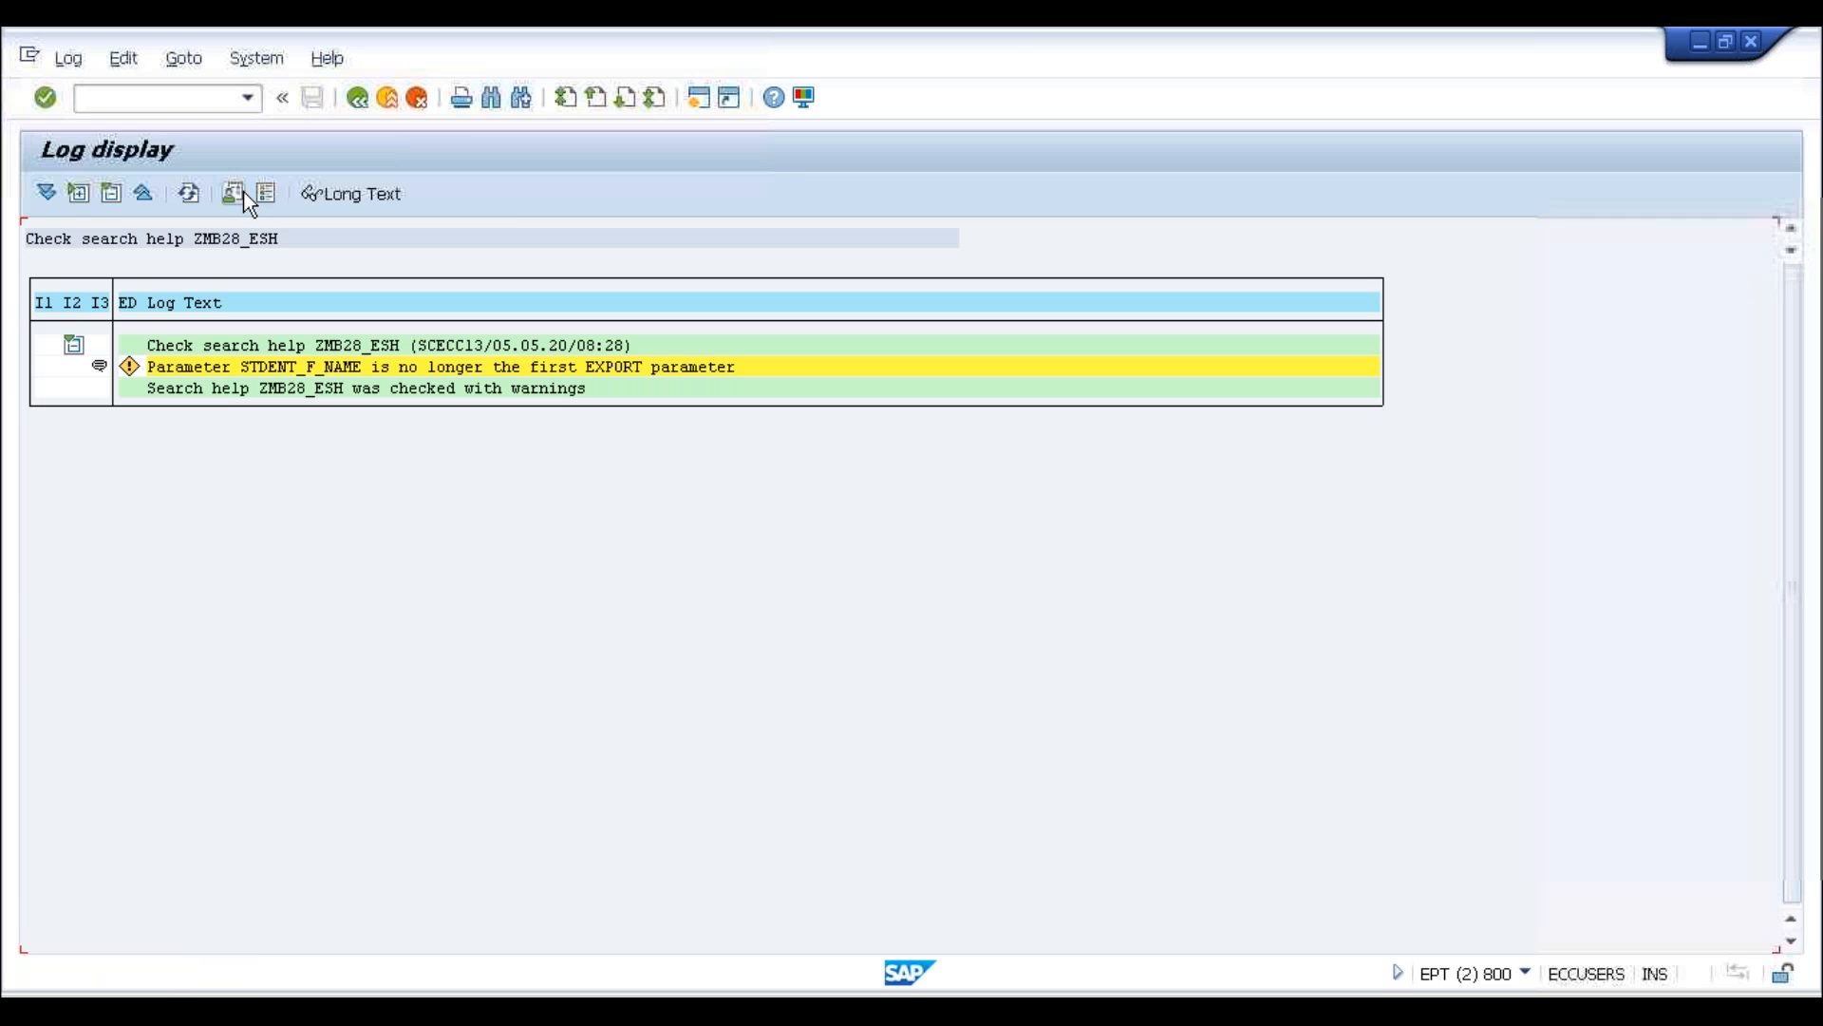
pyautogui.click(358, 98)
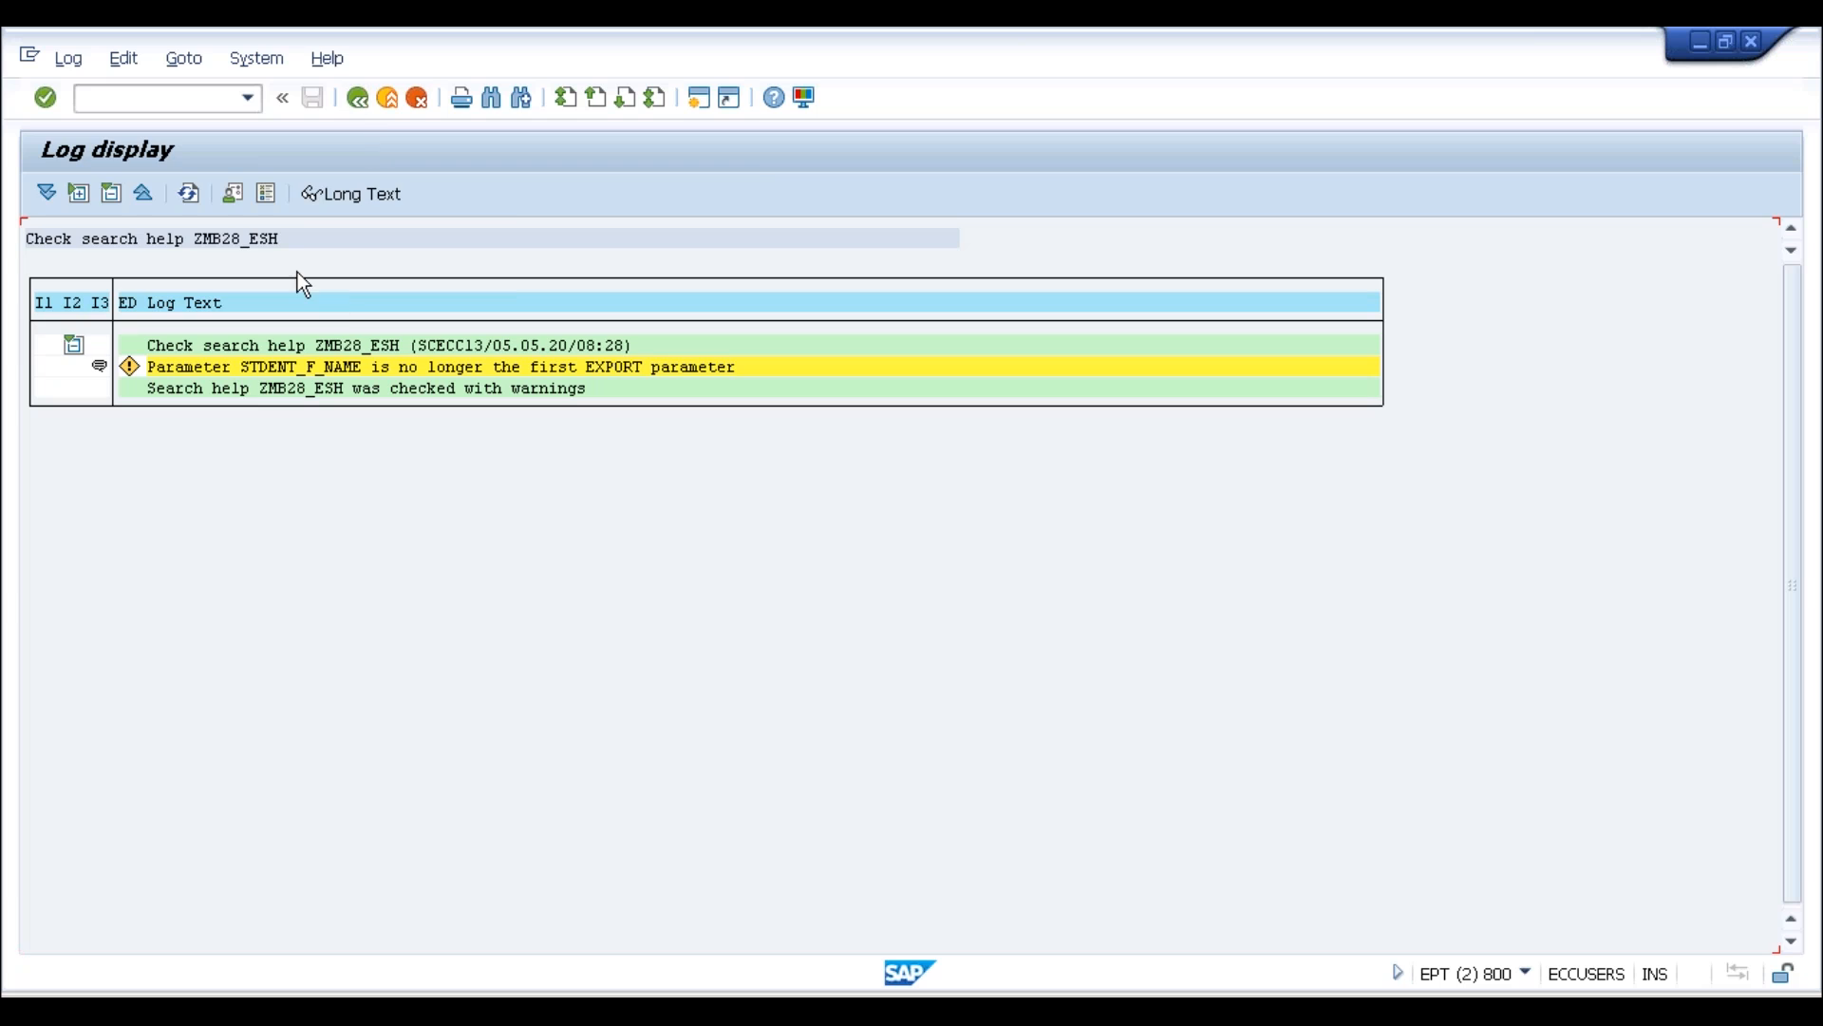
pyautogui.click(278, 200)
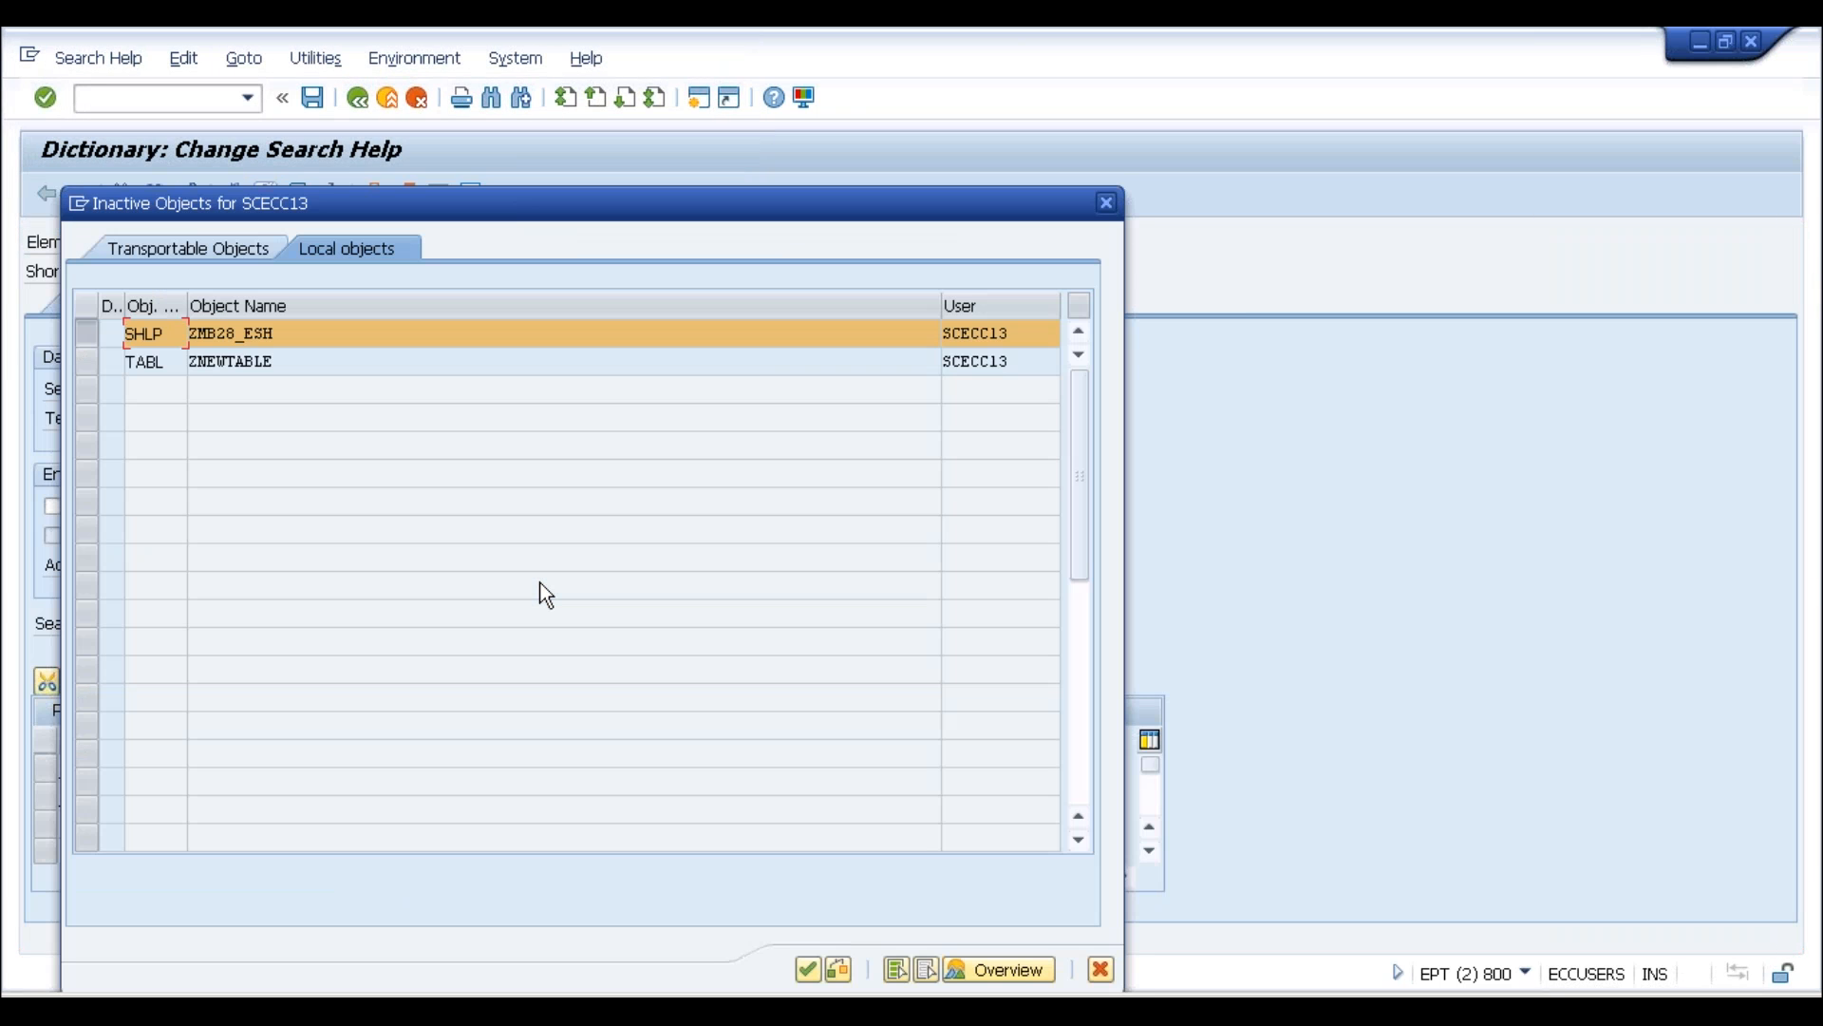
pyautogui.press('Return')
pyautogui.click(476, 556)
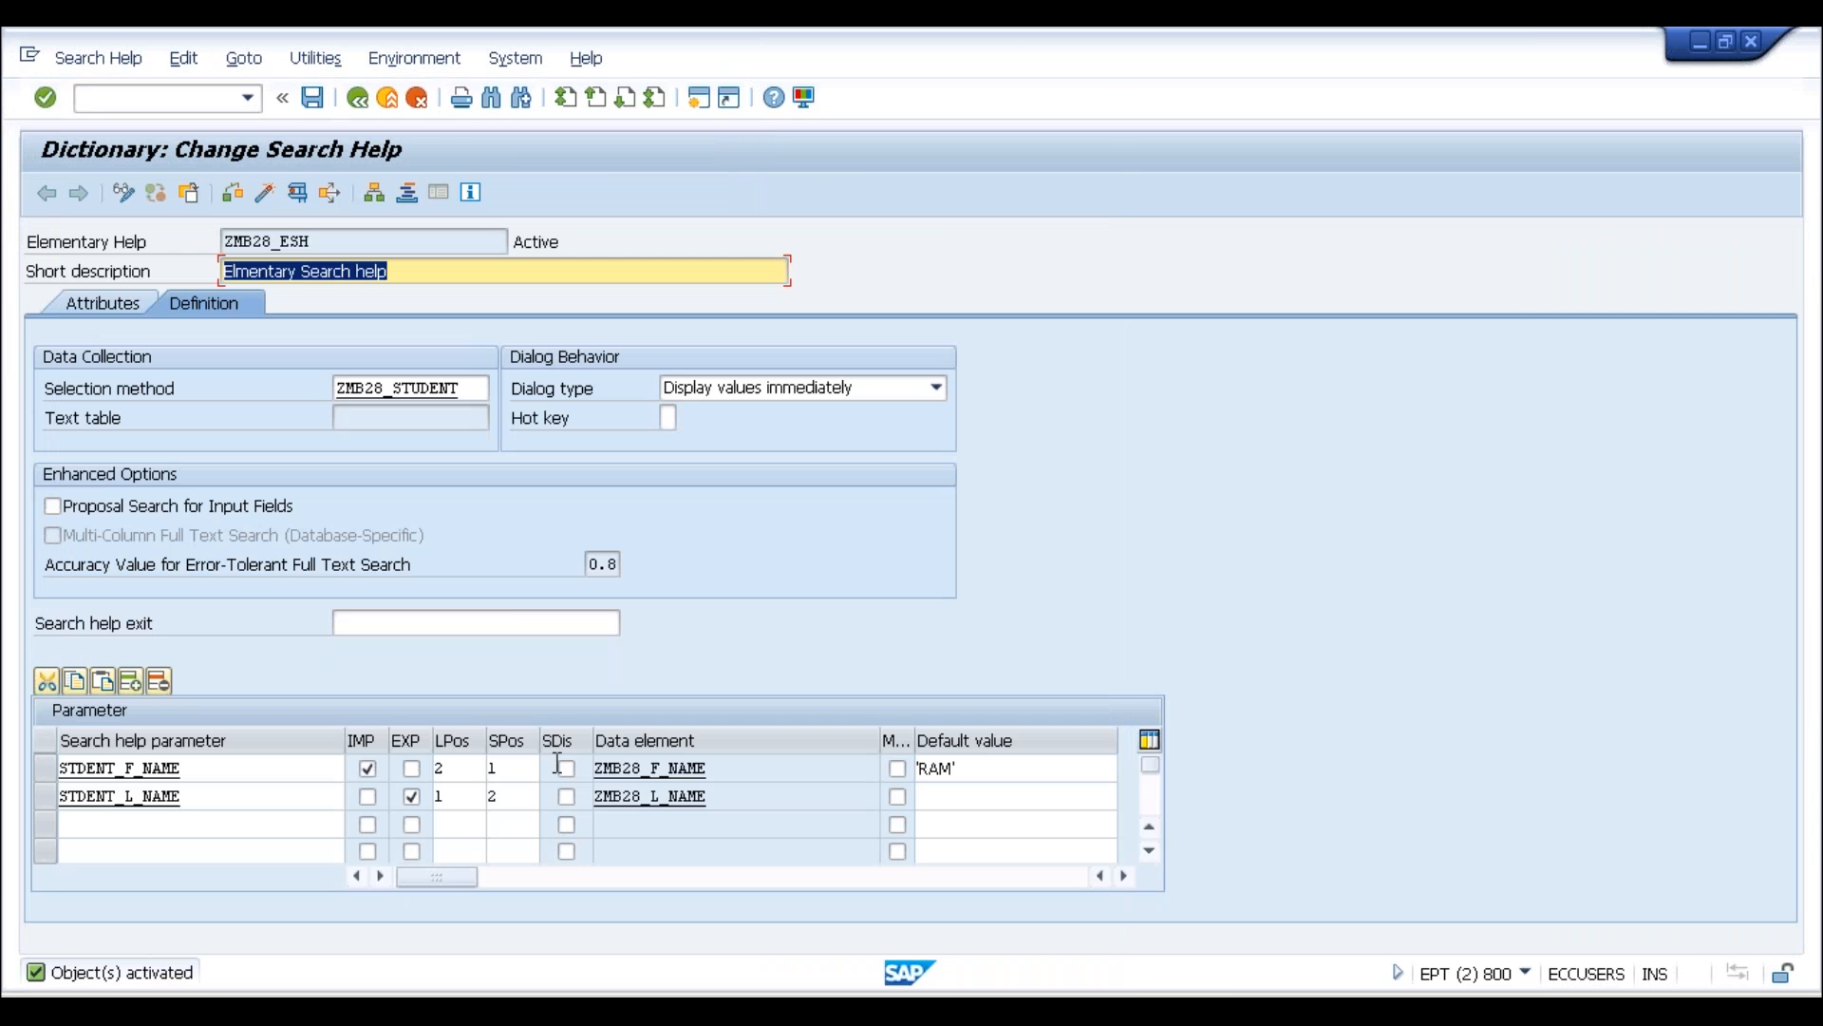
# Test the search help and transfer the third entry of the STDENT_L_NAME value list into the test fields
pyautogui.click(297, 194)
pyautogui.moveTo(651, 520); pyautogui.dragTo(1143, 259)
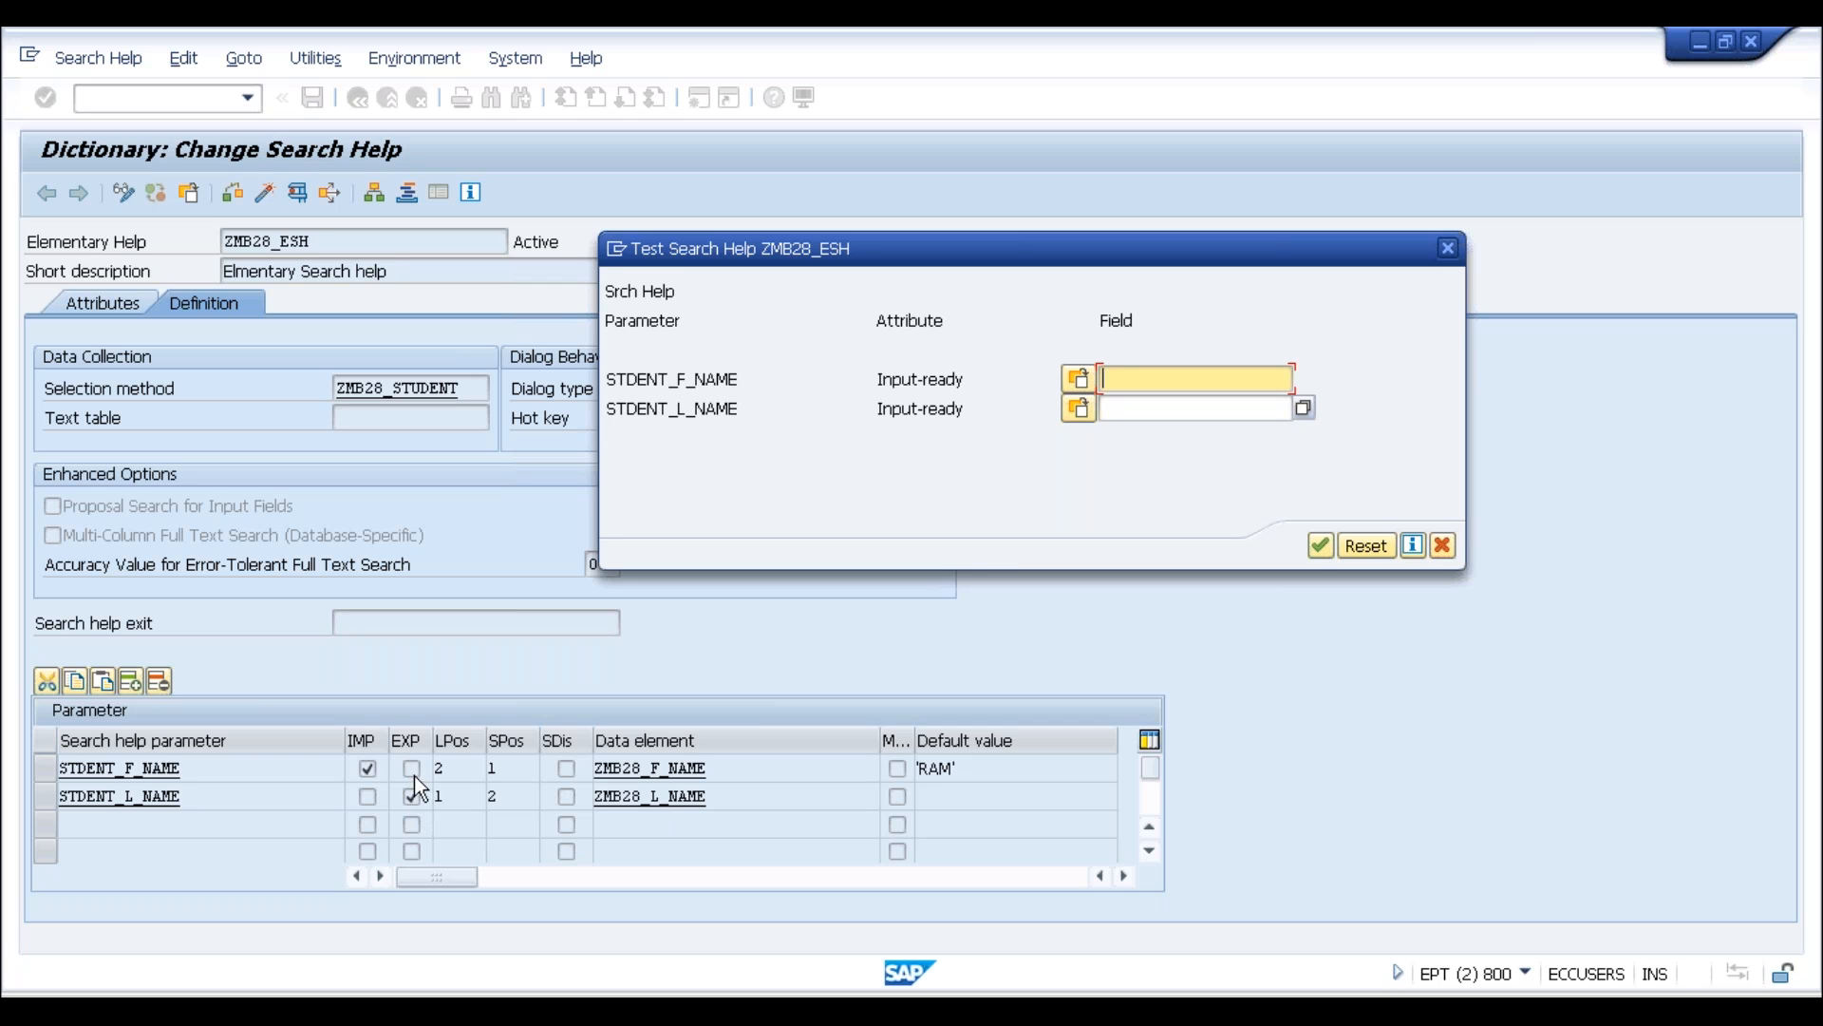
pyautogui.click(1270, 408)
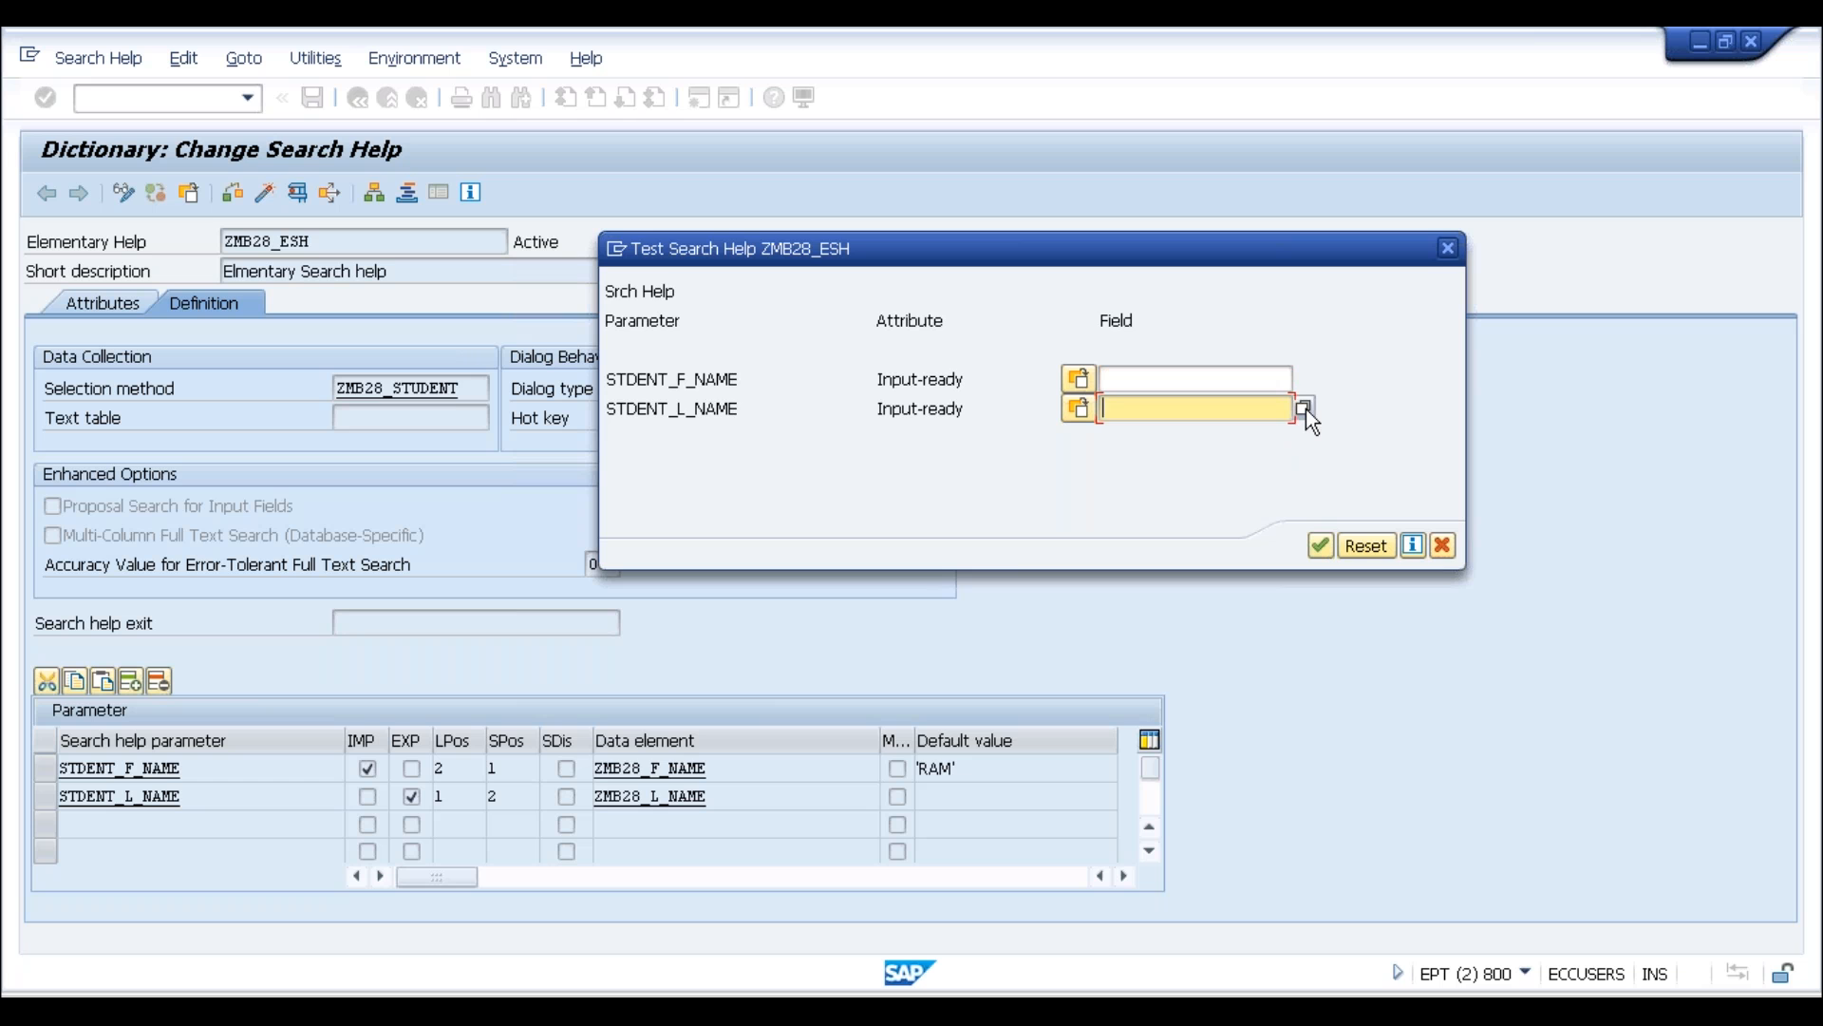
pyautogui.click(1304, 408)
pyautogui.moveTo(1048, 260); pyautogui.dragTo(1527, 252)
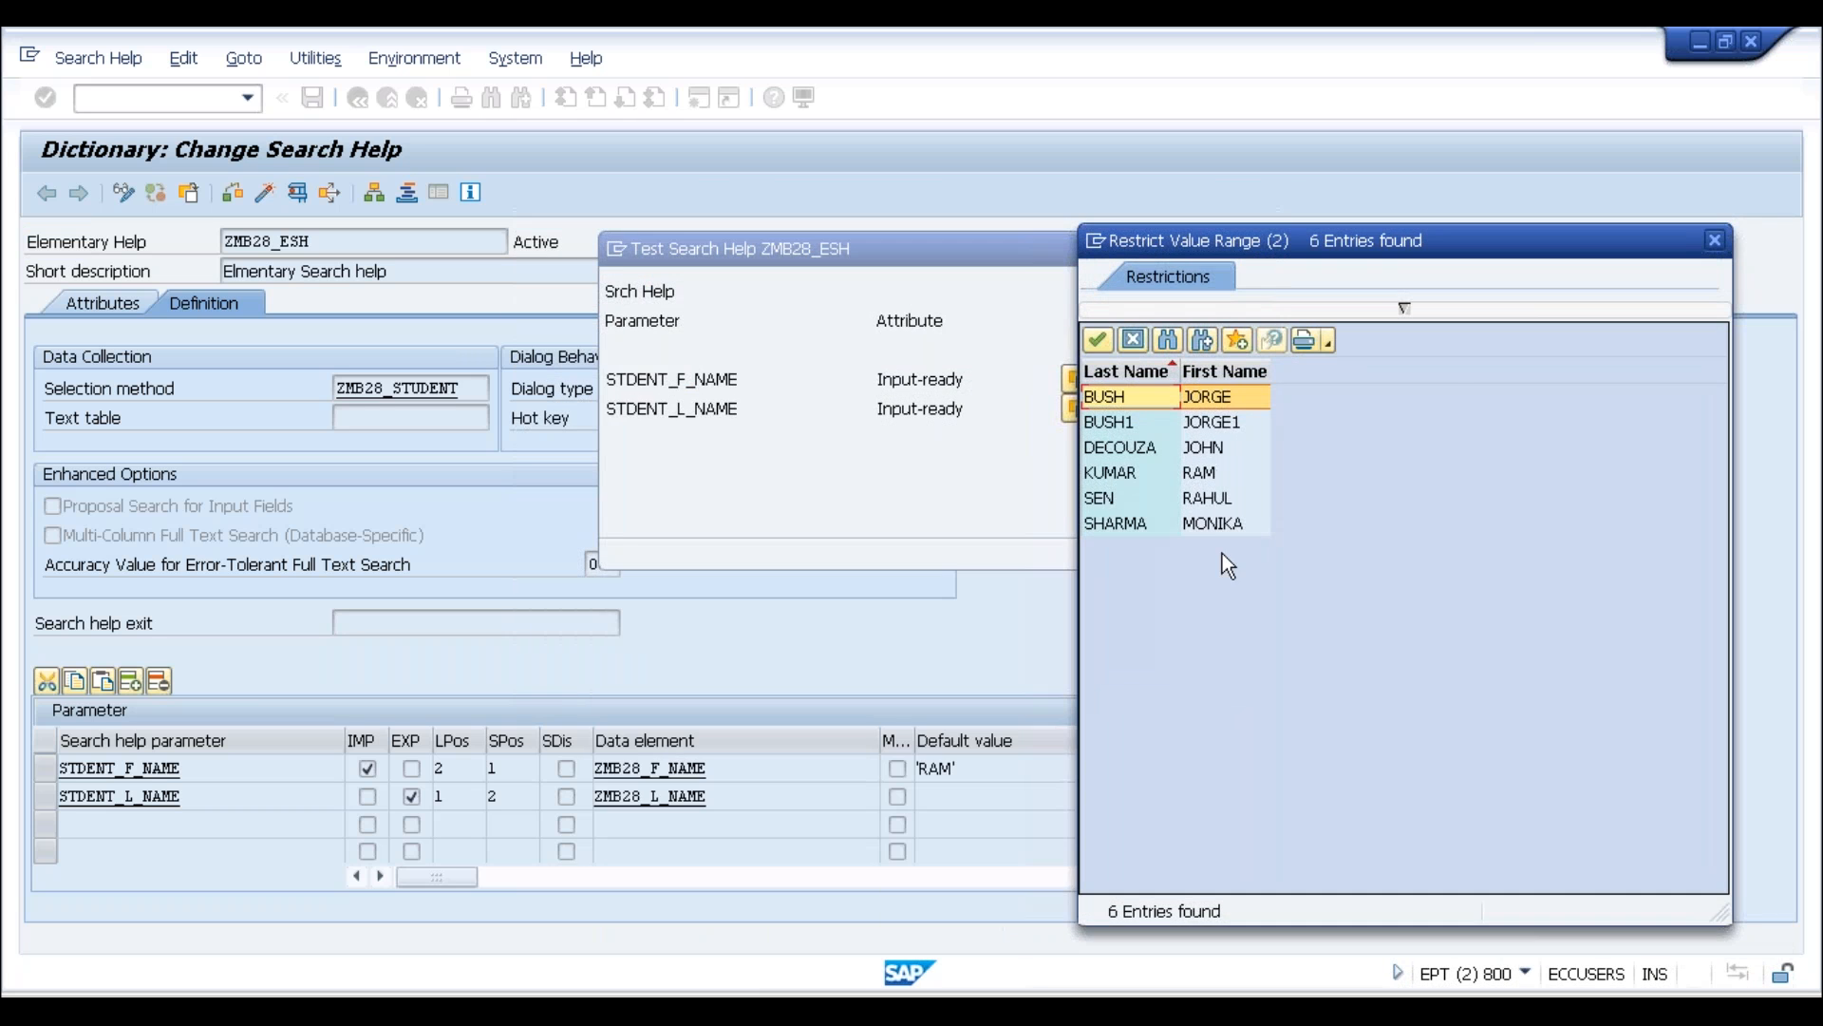
pyautogui.click(1117, 449)
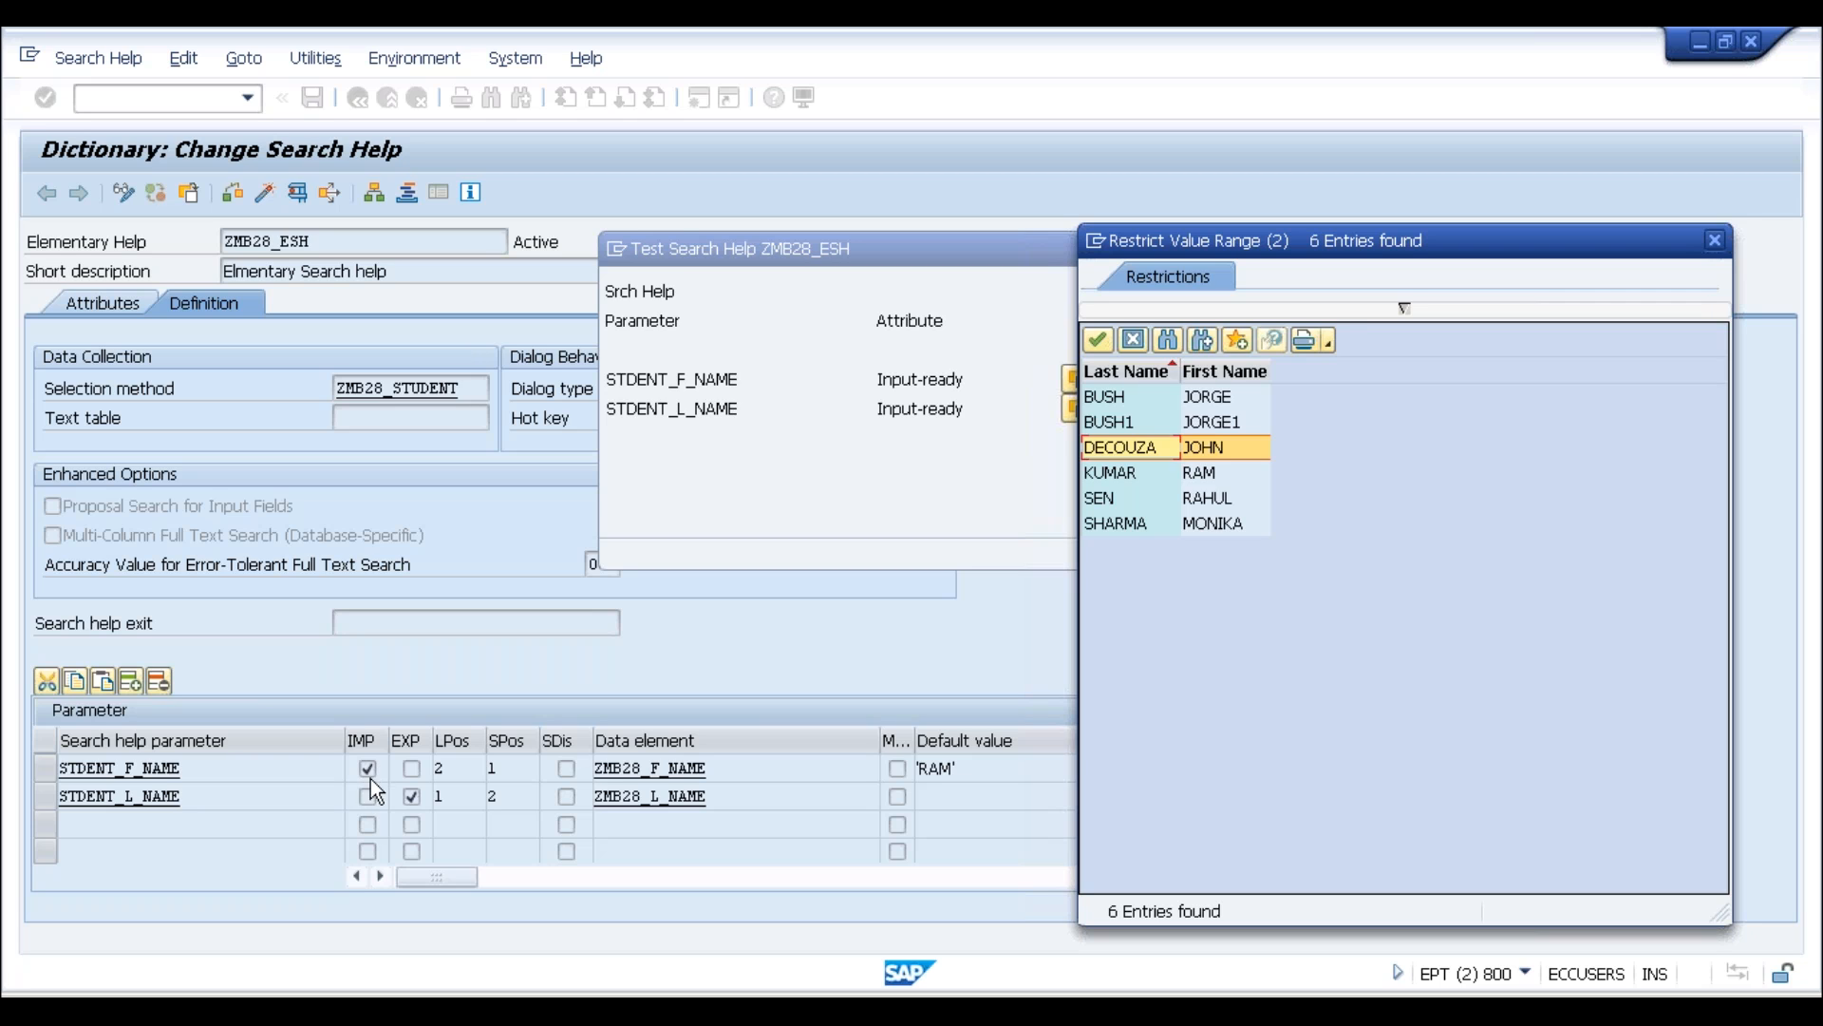
pyautogui.doubleClick(1210, 452)
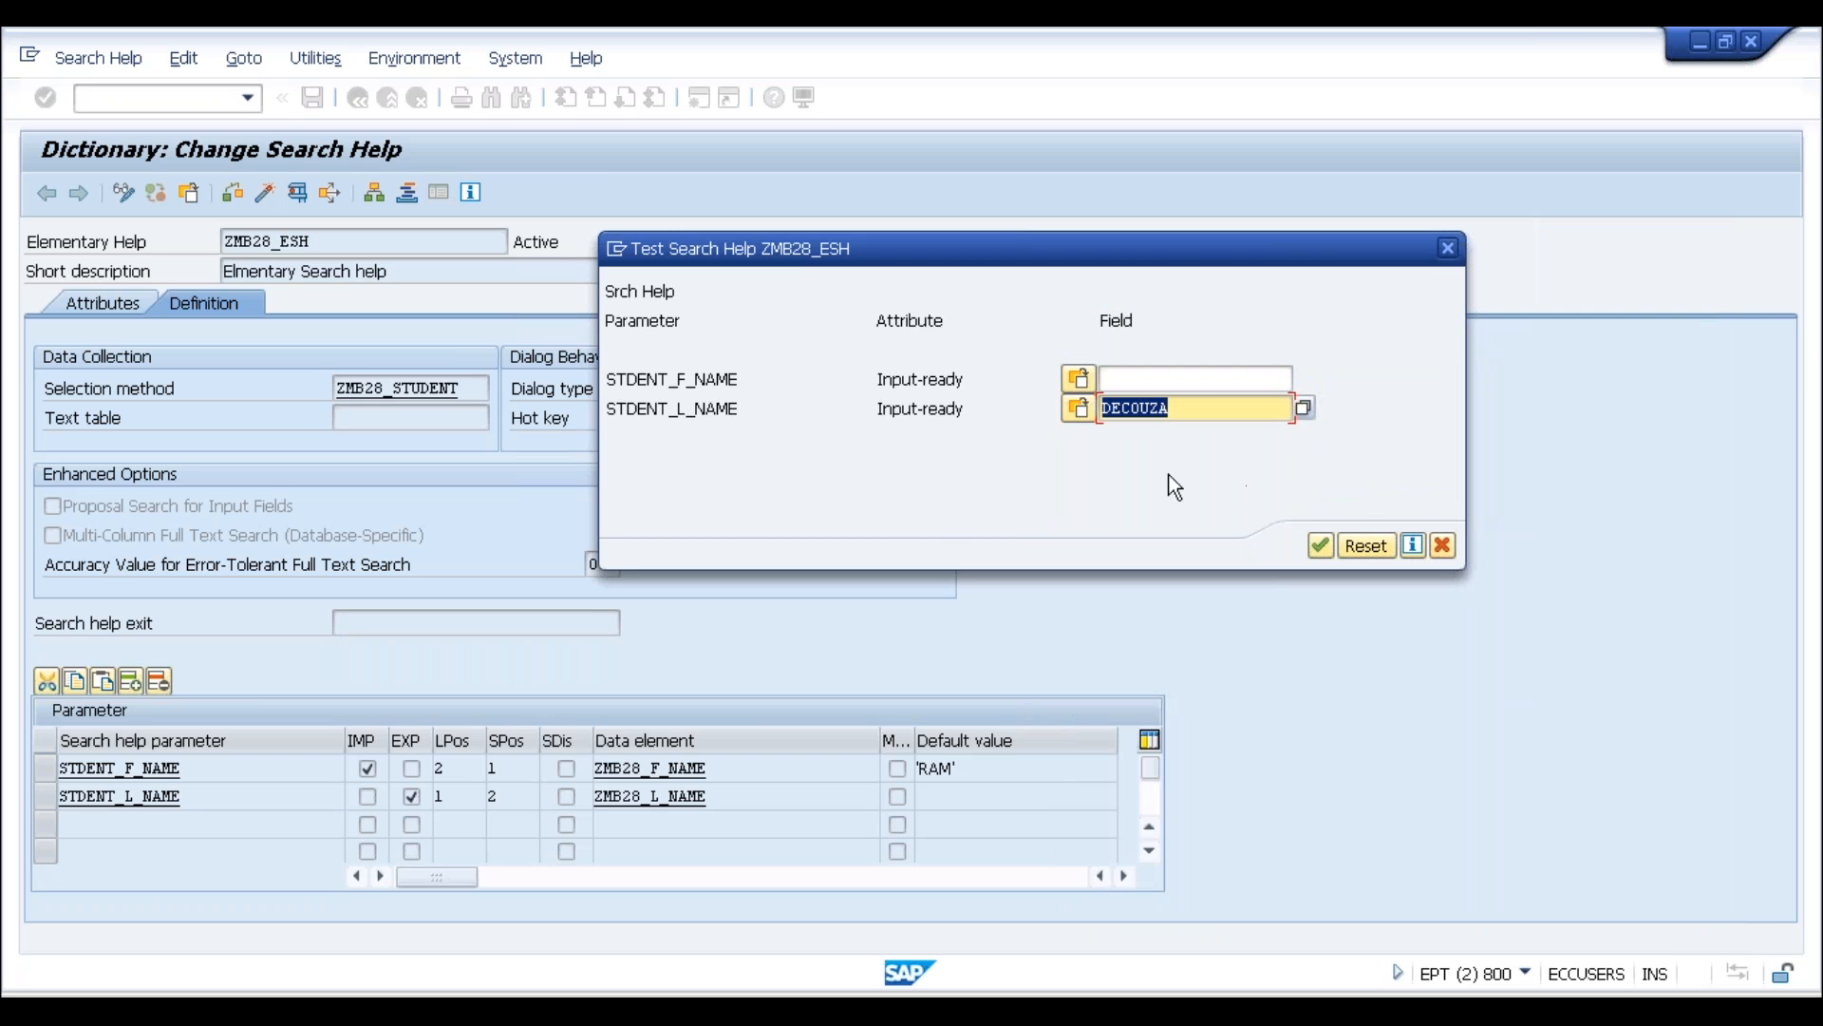
# Compare the two test fields, reset them, repeat the transfer with the fifth entry of the STDENT_L_NAME value list, and close the test
pyautogui.click(1199, 379)
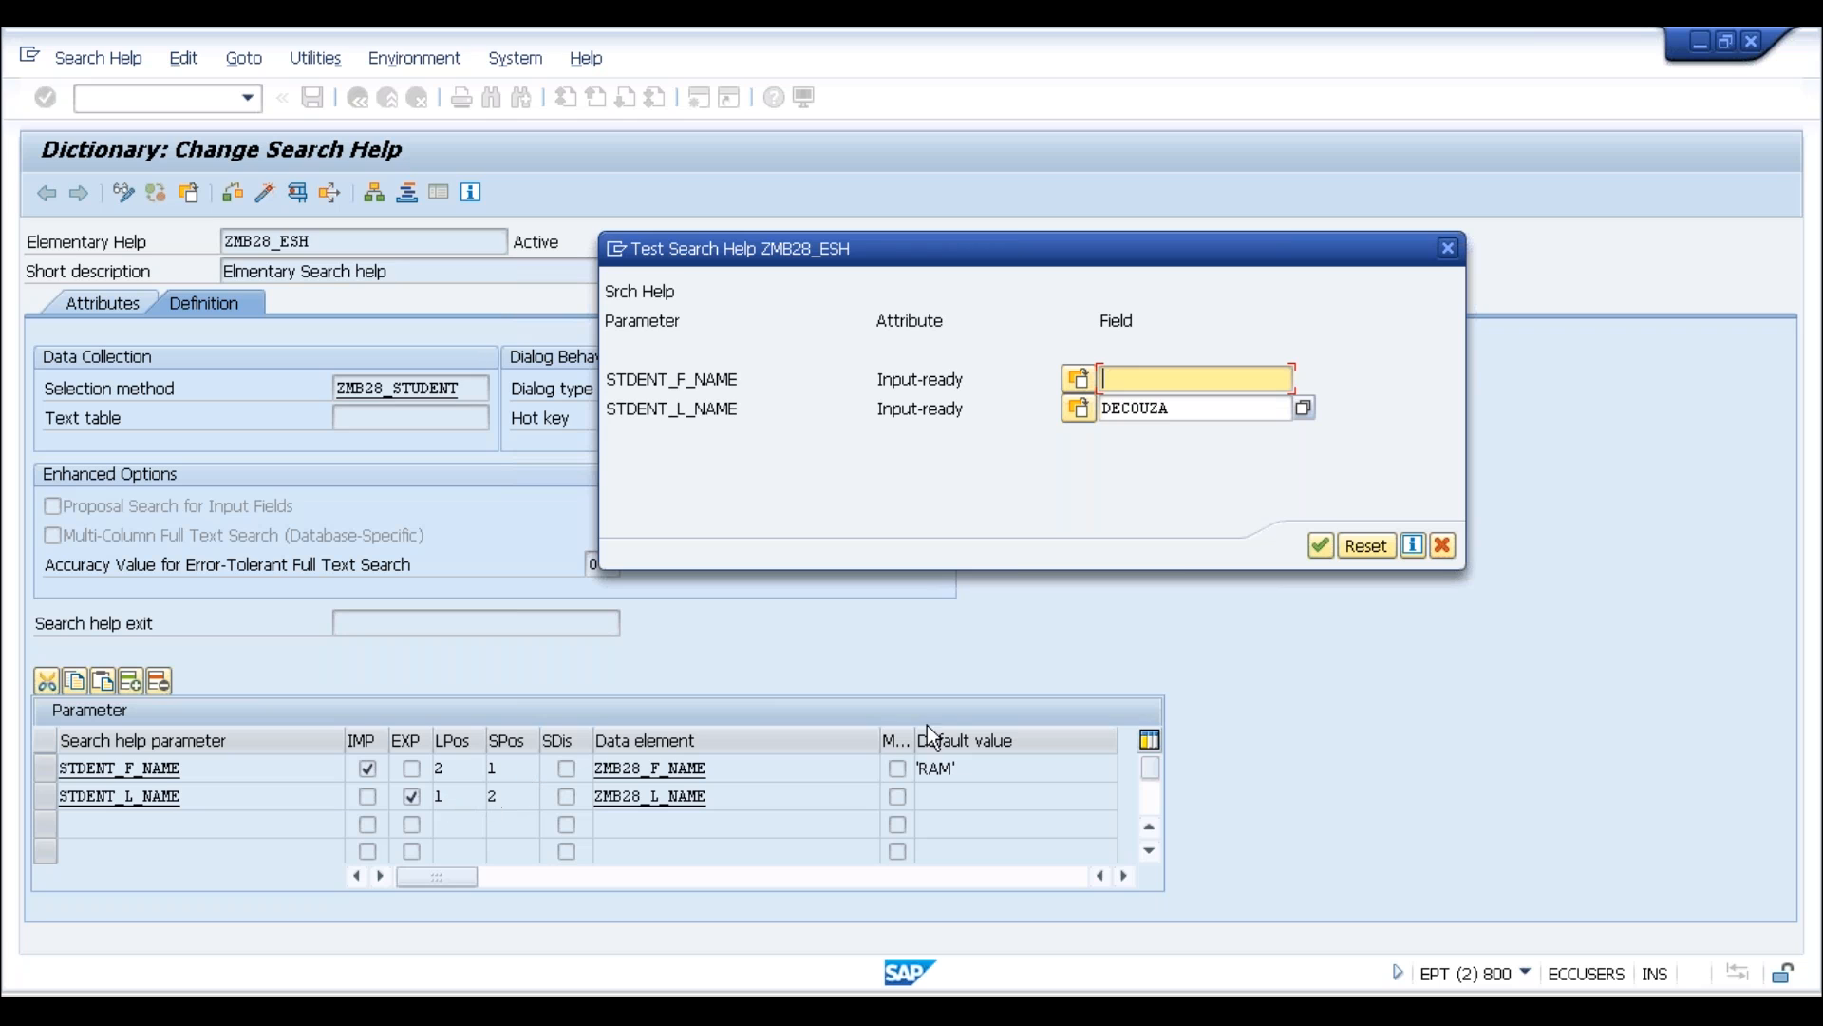
pyautogui.click(1183, 406)
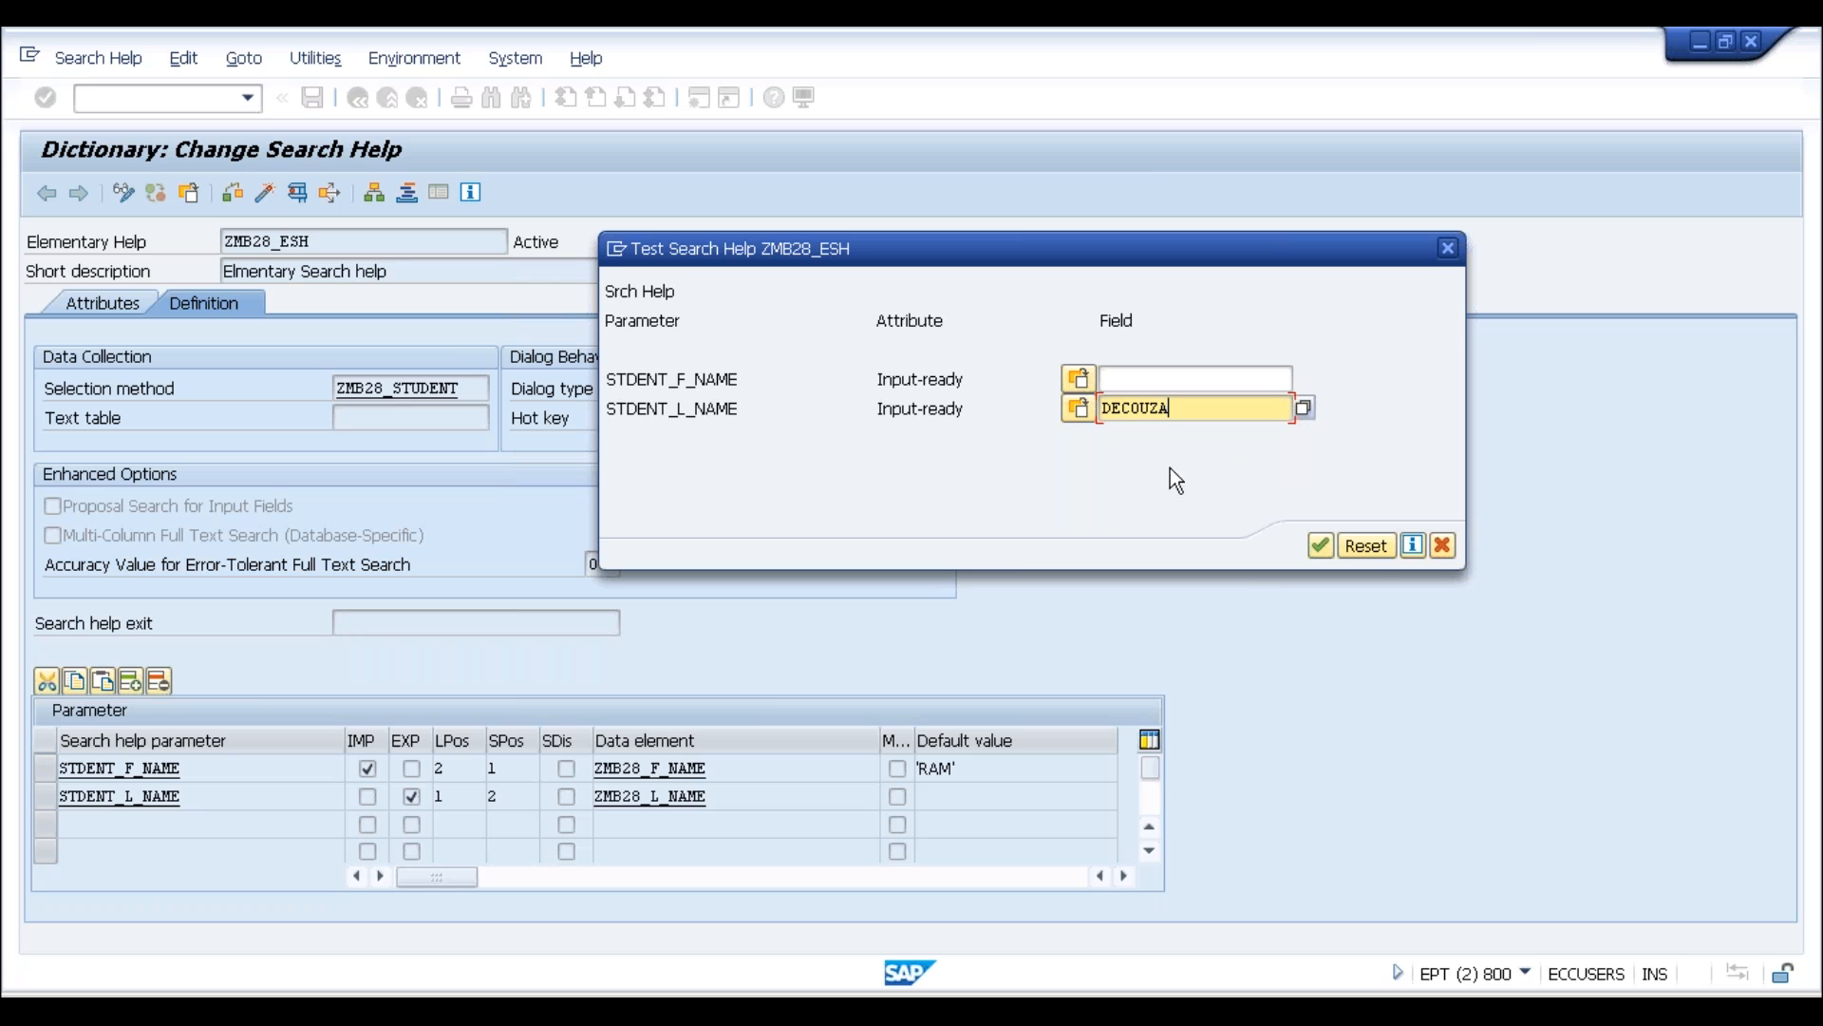
pyautogui.click(1365, 546)
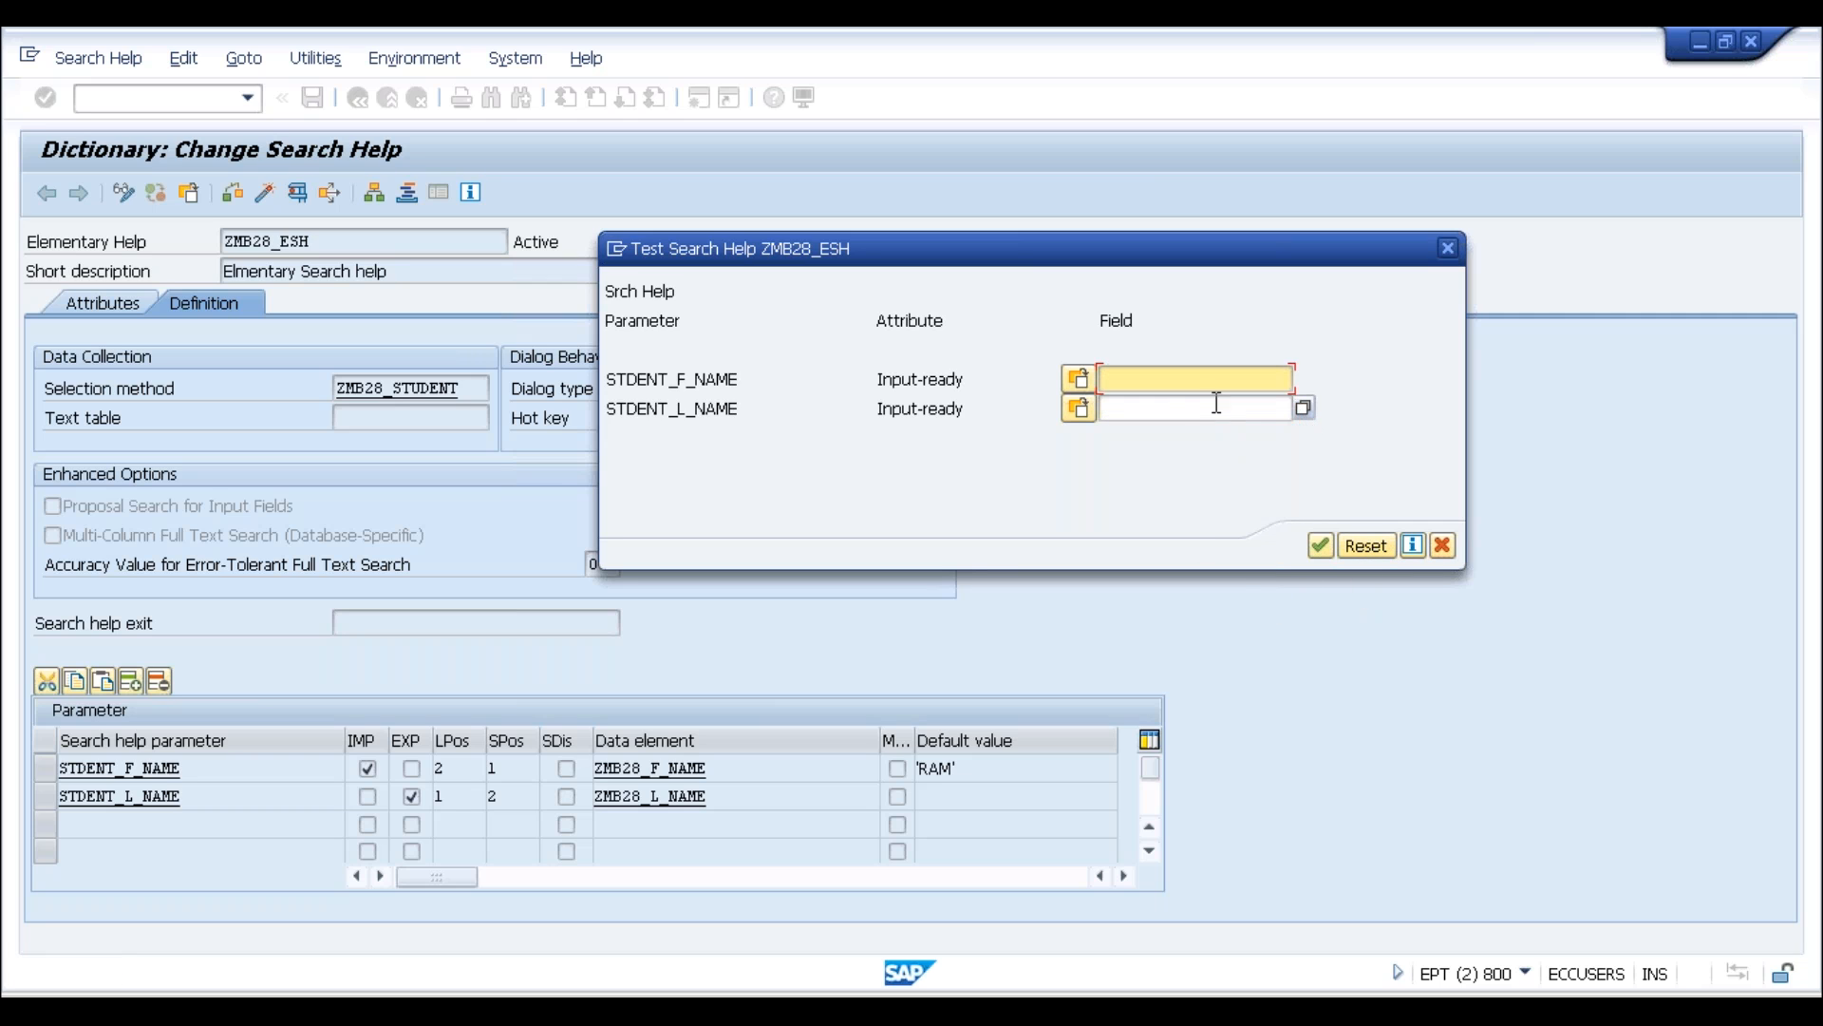
pyautogui.click(1306, 410)
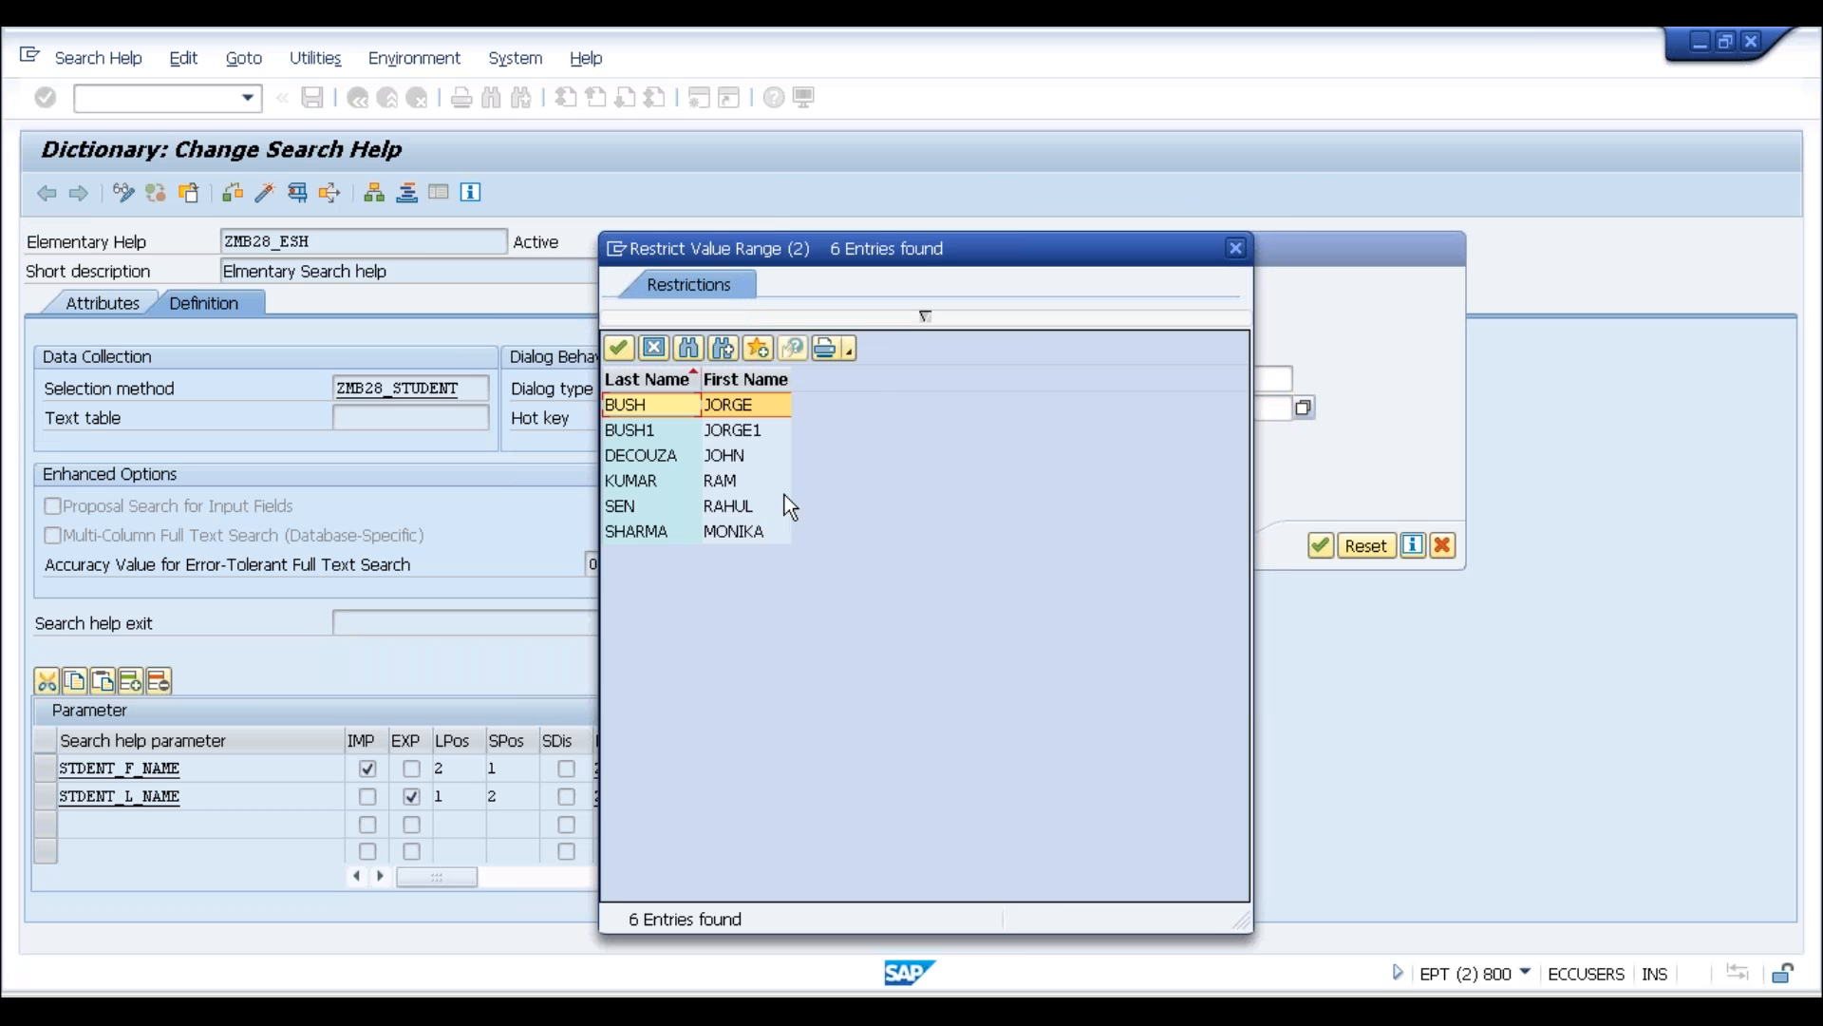
pyautogui.moveTo(928, 251); pyautogui.dragTo(1319, 175)
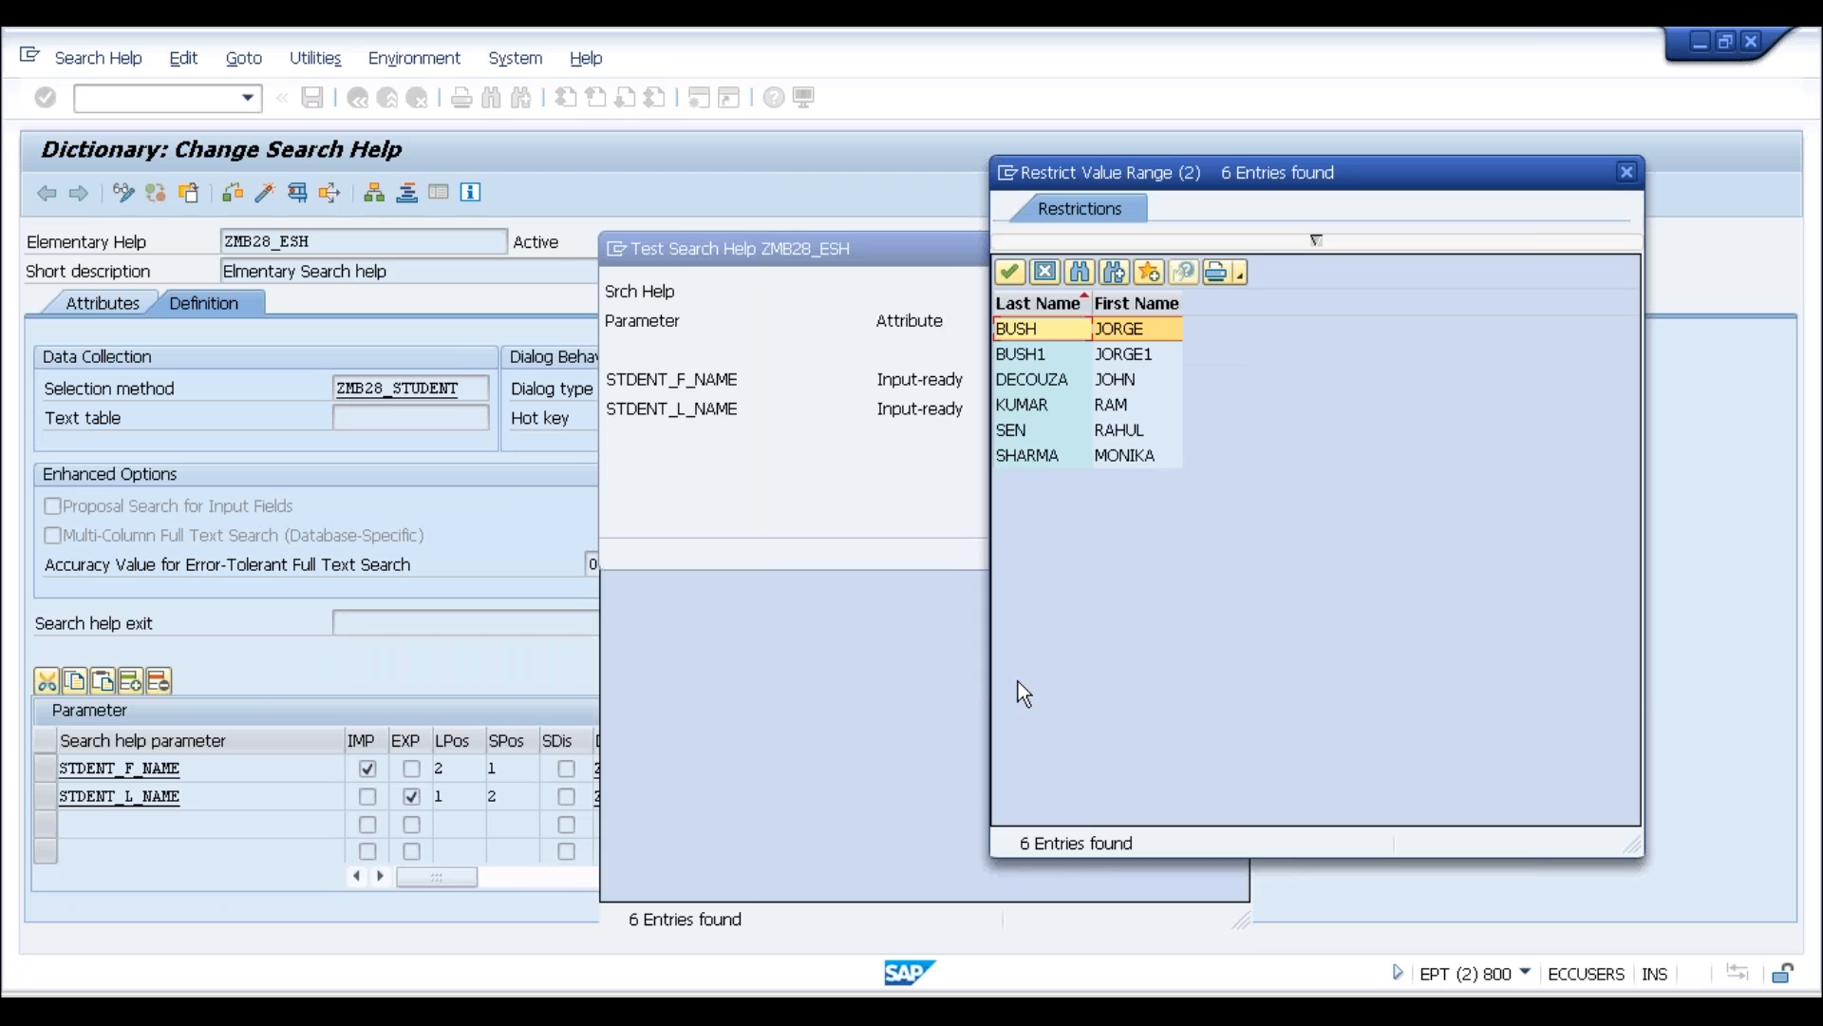
pyautogui.doubleClick(1126, 428)
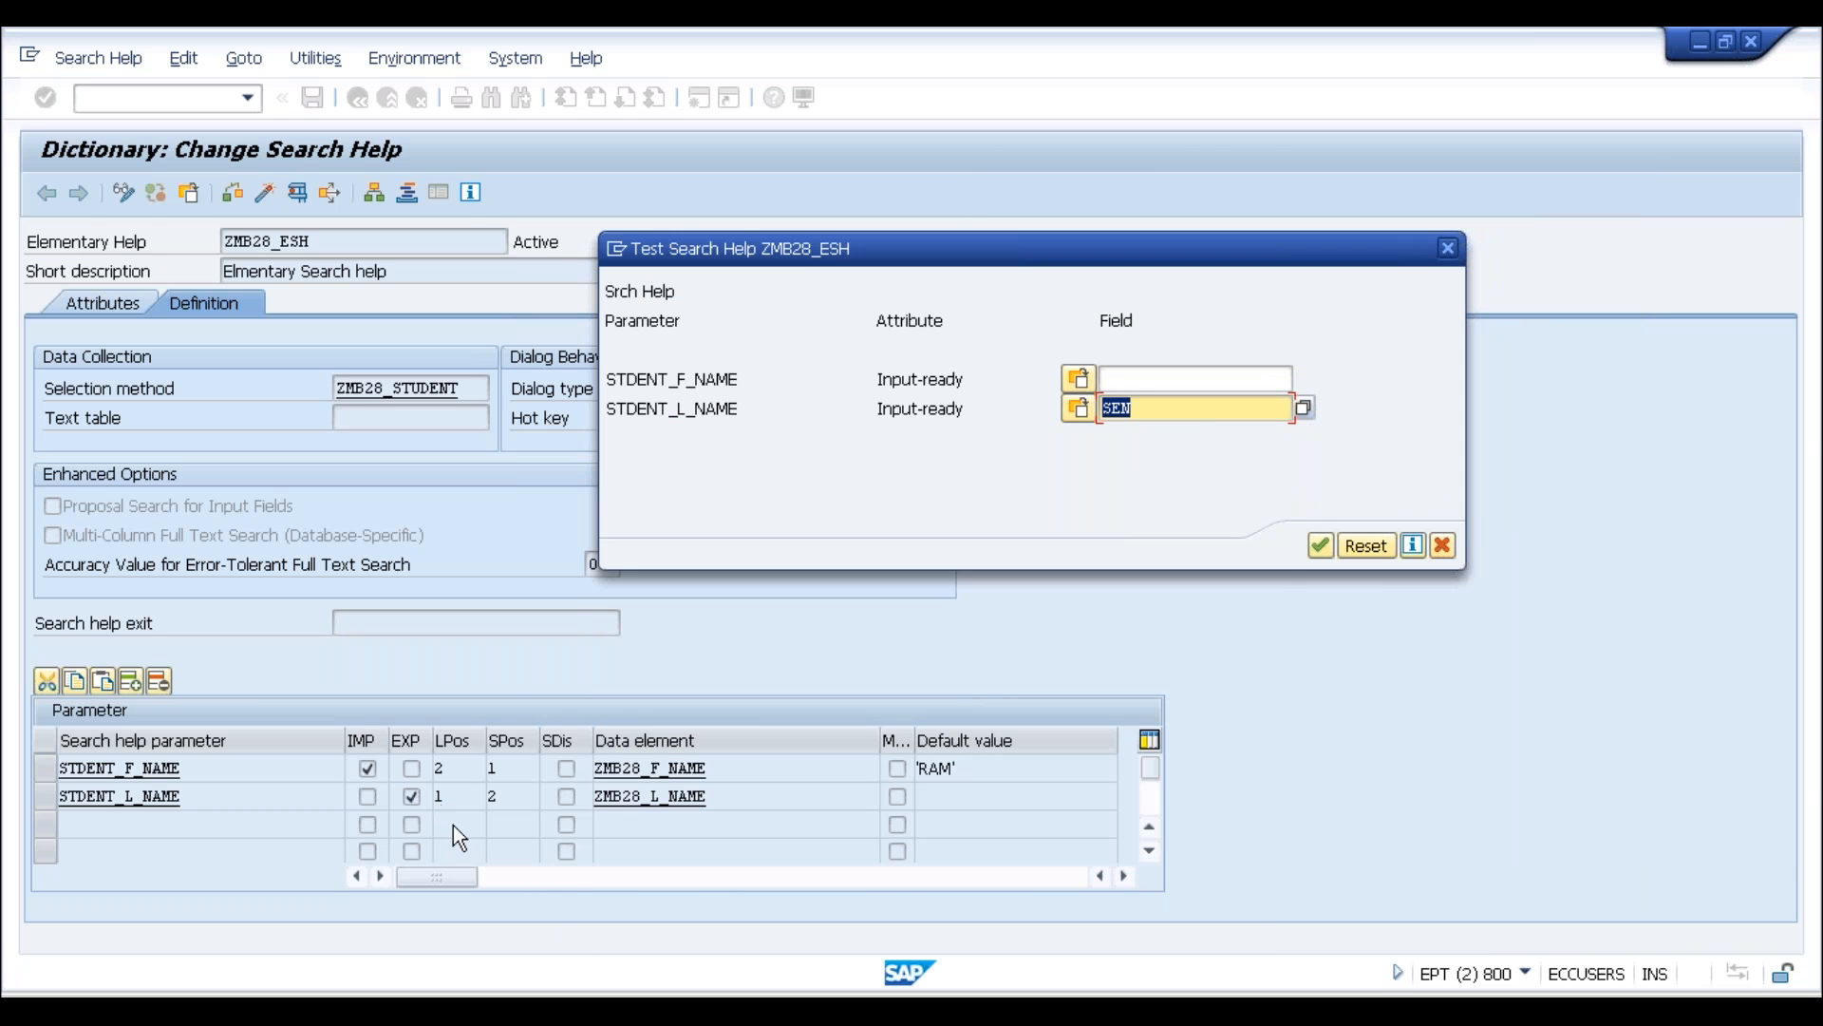
pyautogui.click(1440, 555)
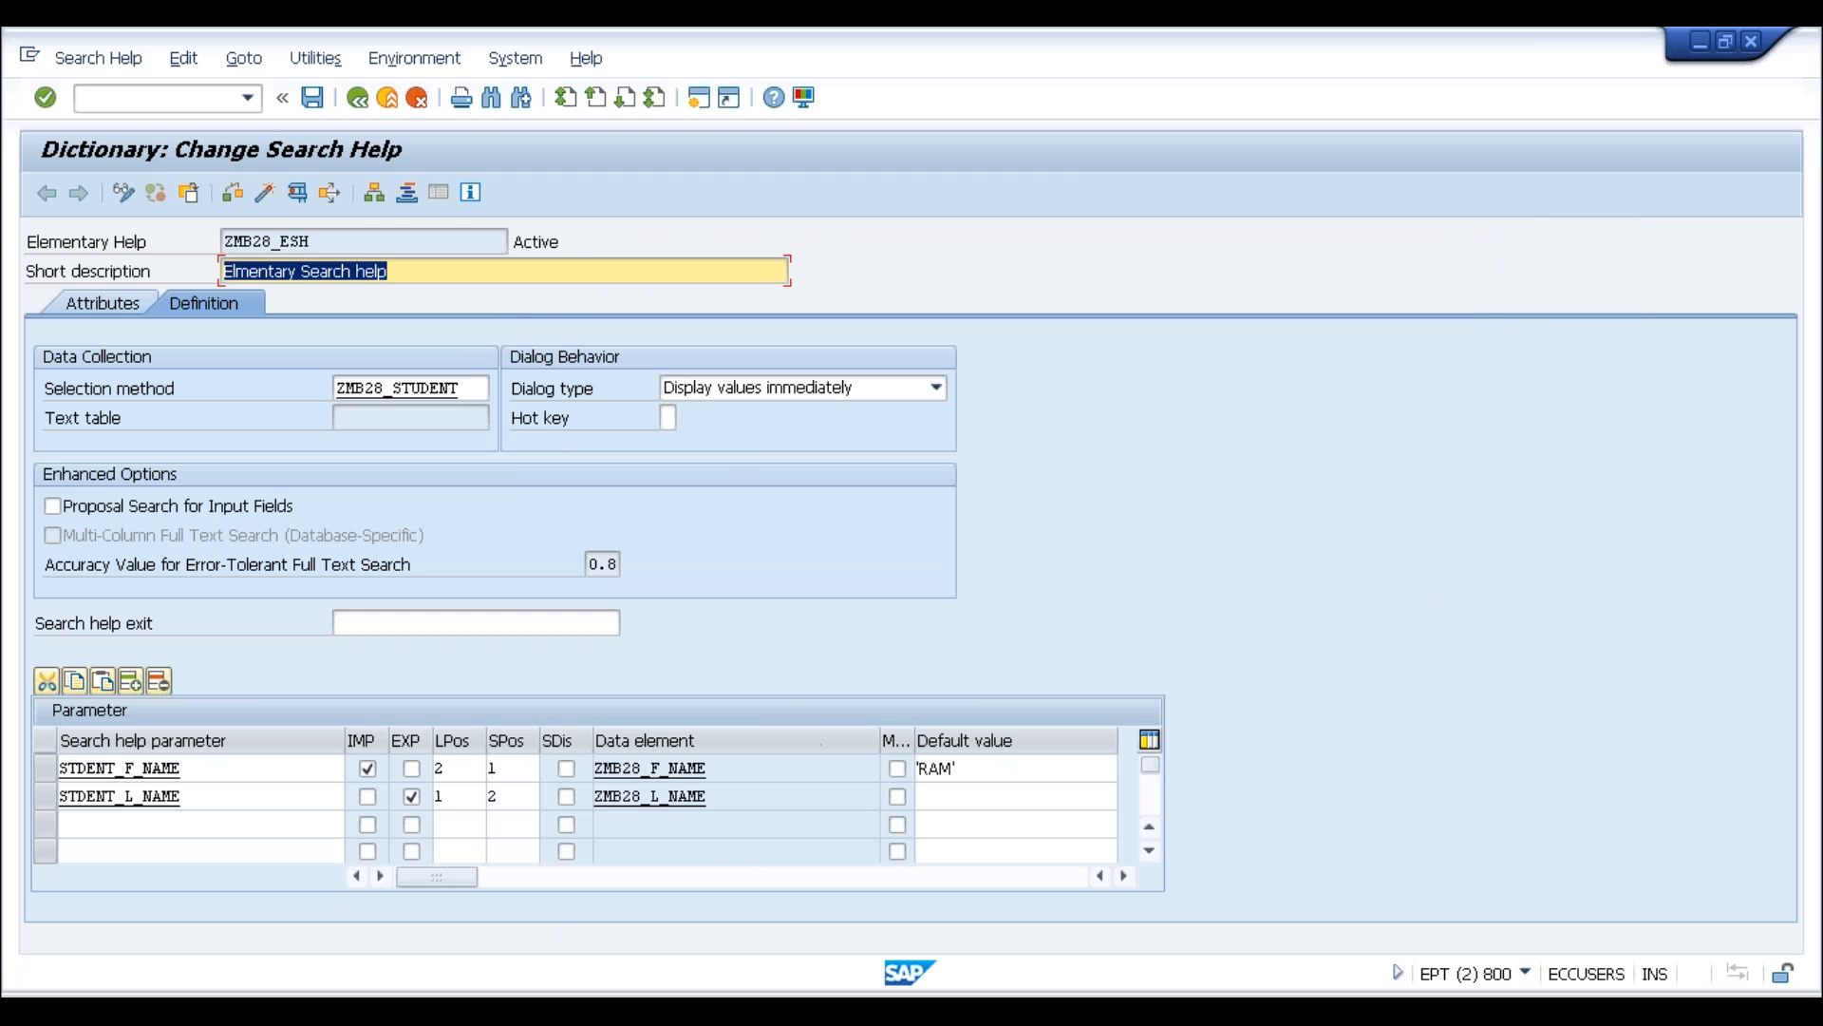
# Disable EXP for STDENT_L_NAME, enable EXP alongside IMP for STDENT_F_NAME, and reactivate the search help
pyautogui.click(125, 193)
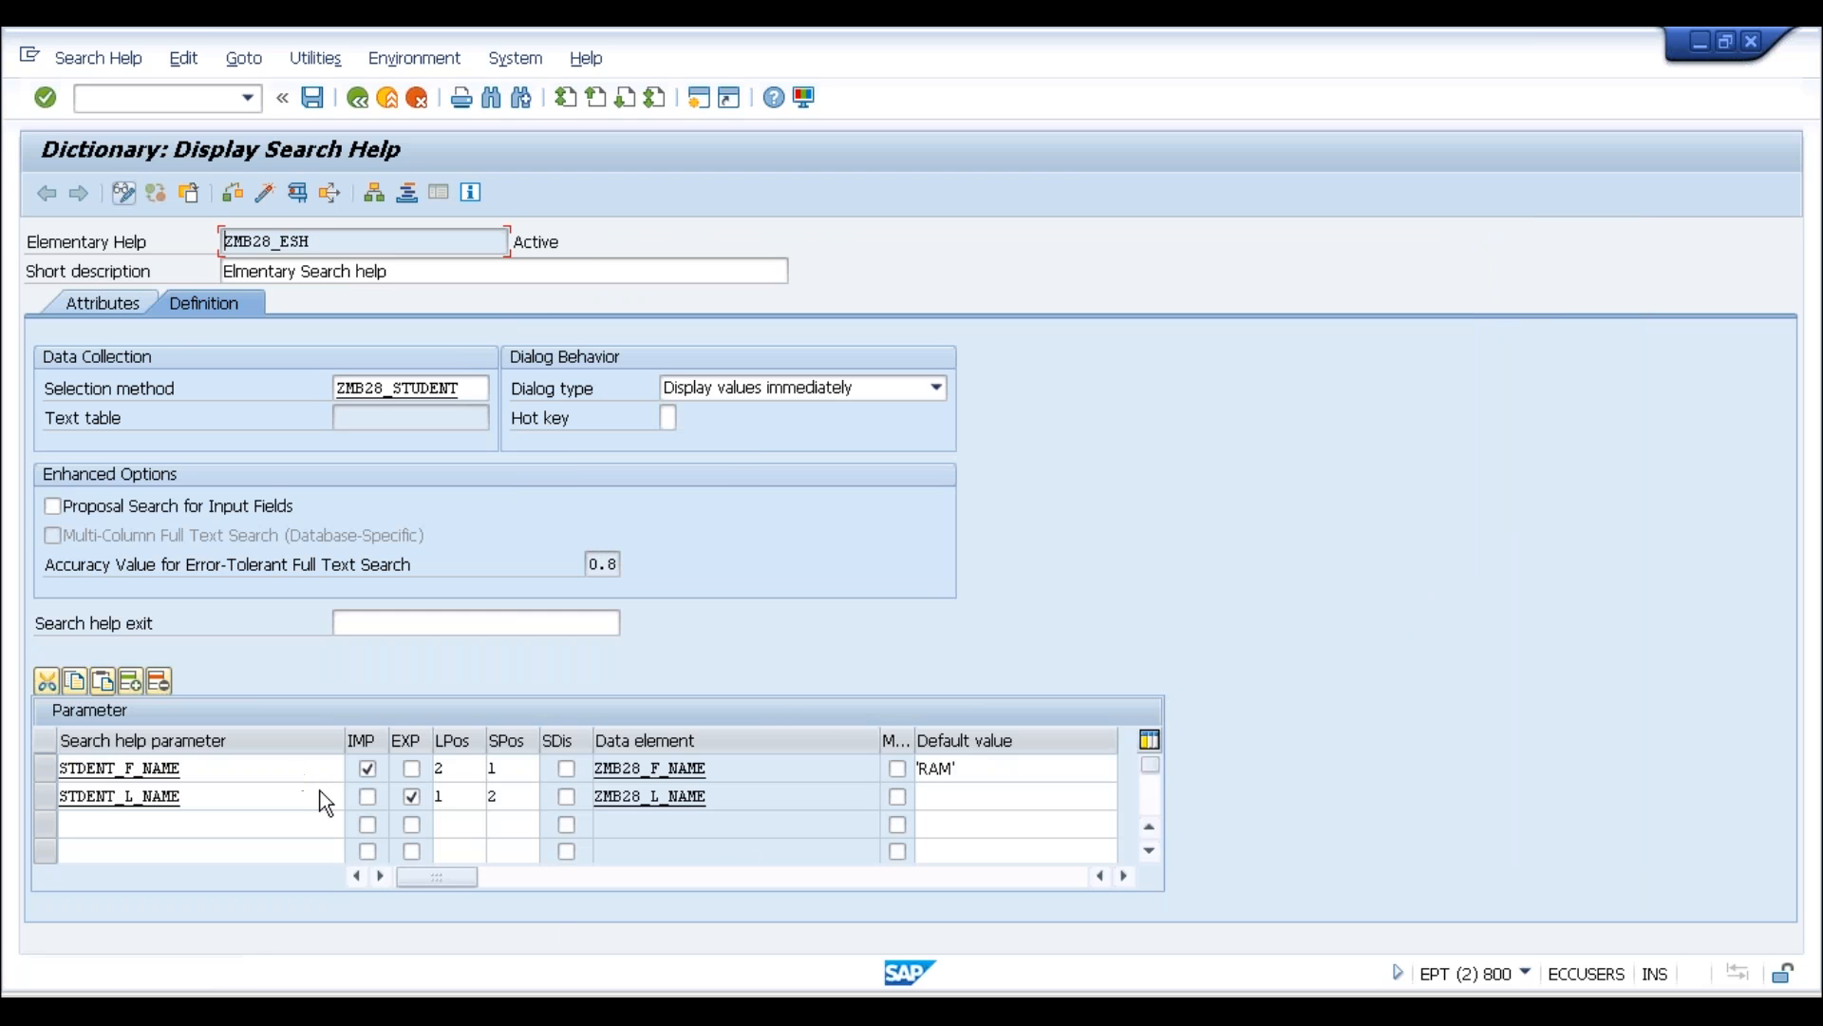
pyautogui.click(127, 187)
pyautogui.click(411, 796)
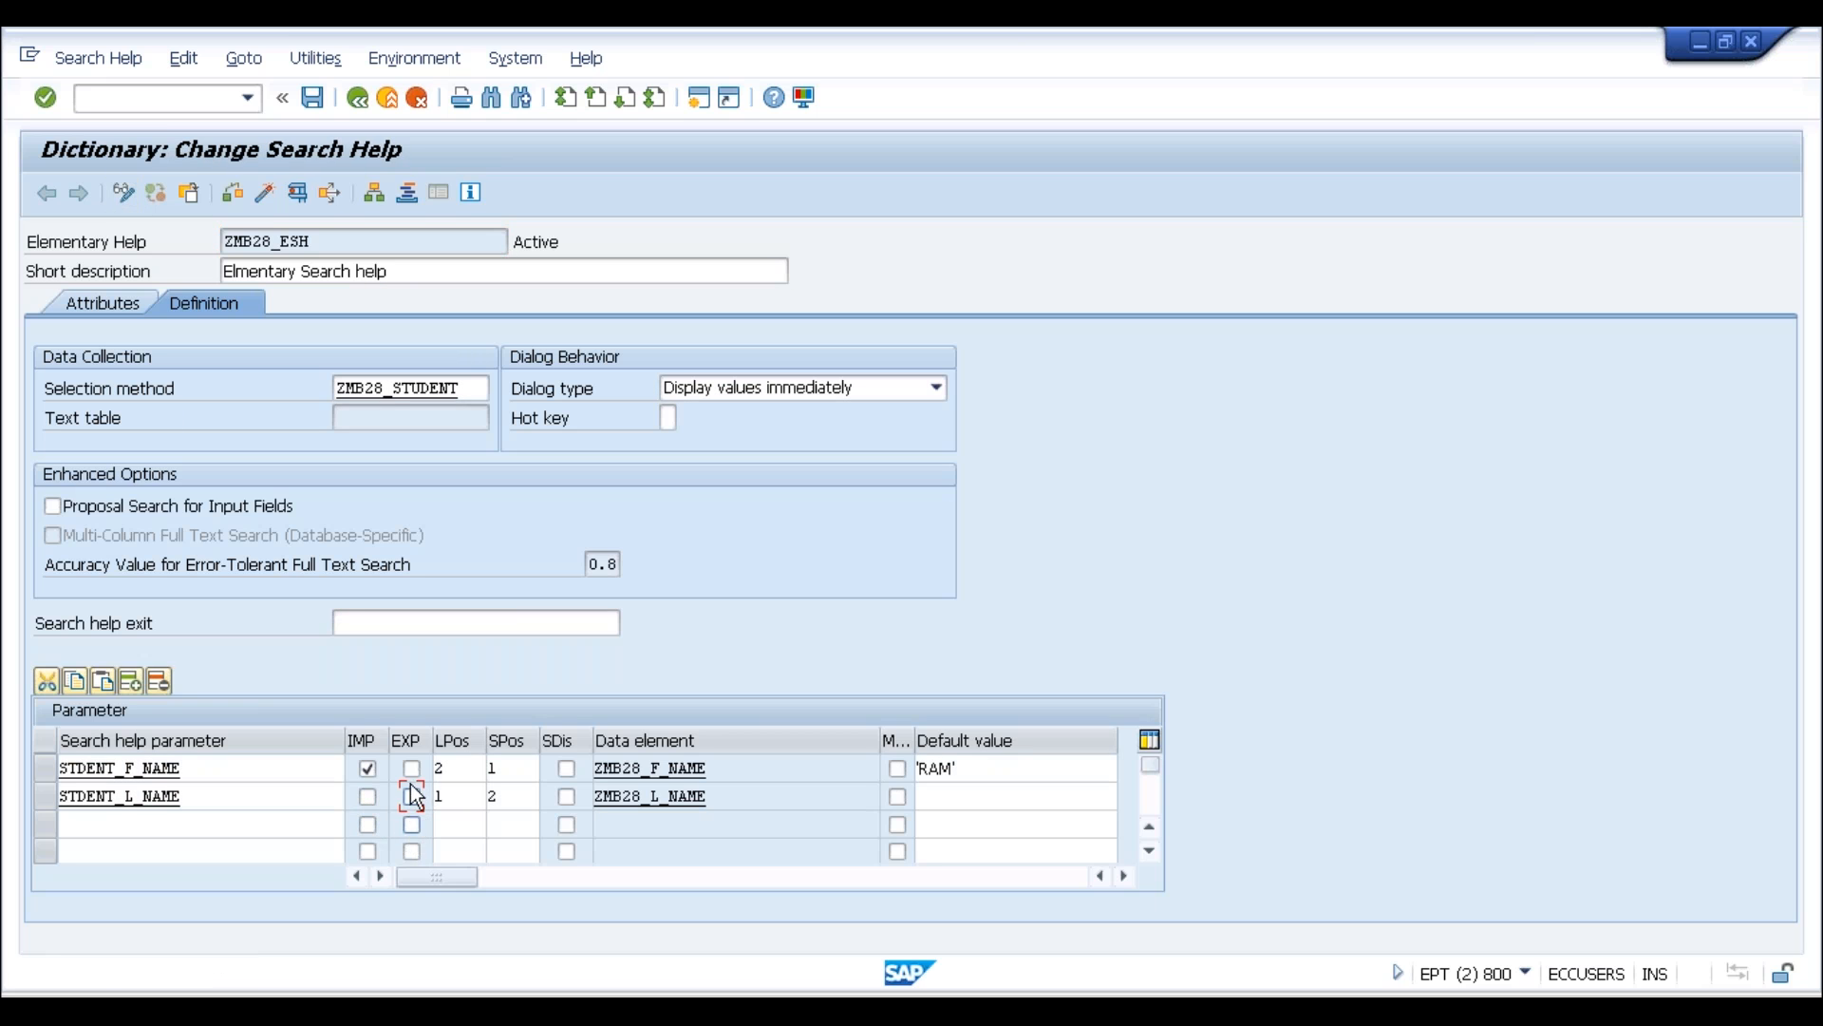
pyautogui.moveTo(388, 749); pyautogui.dragTo(407, 808)
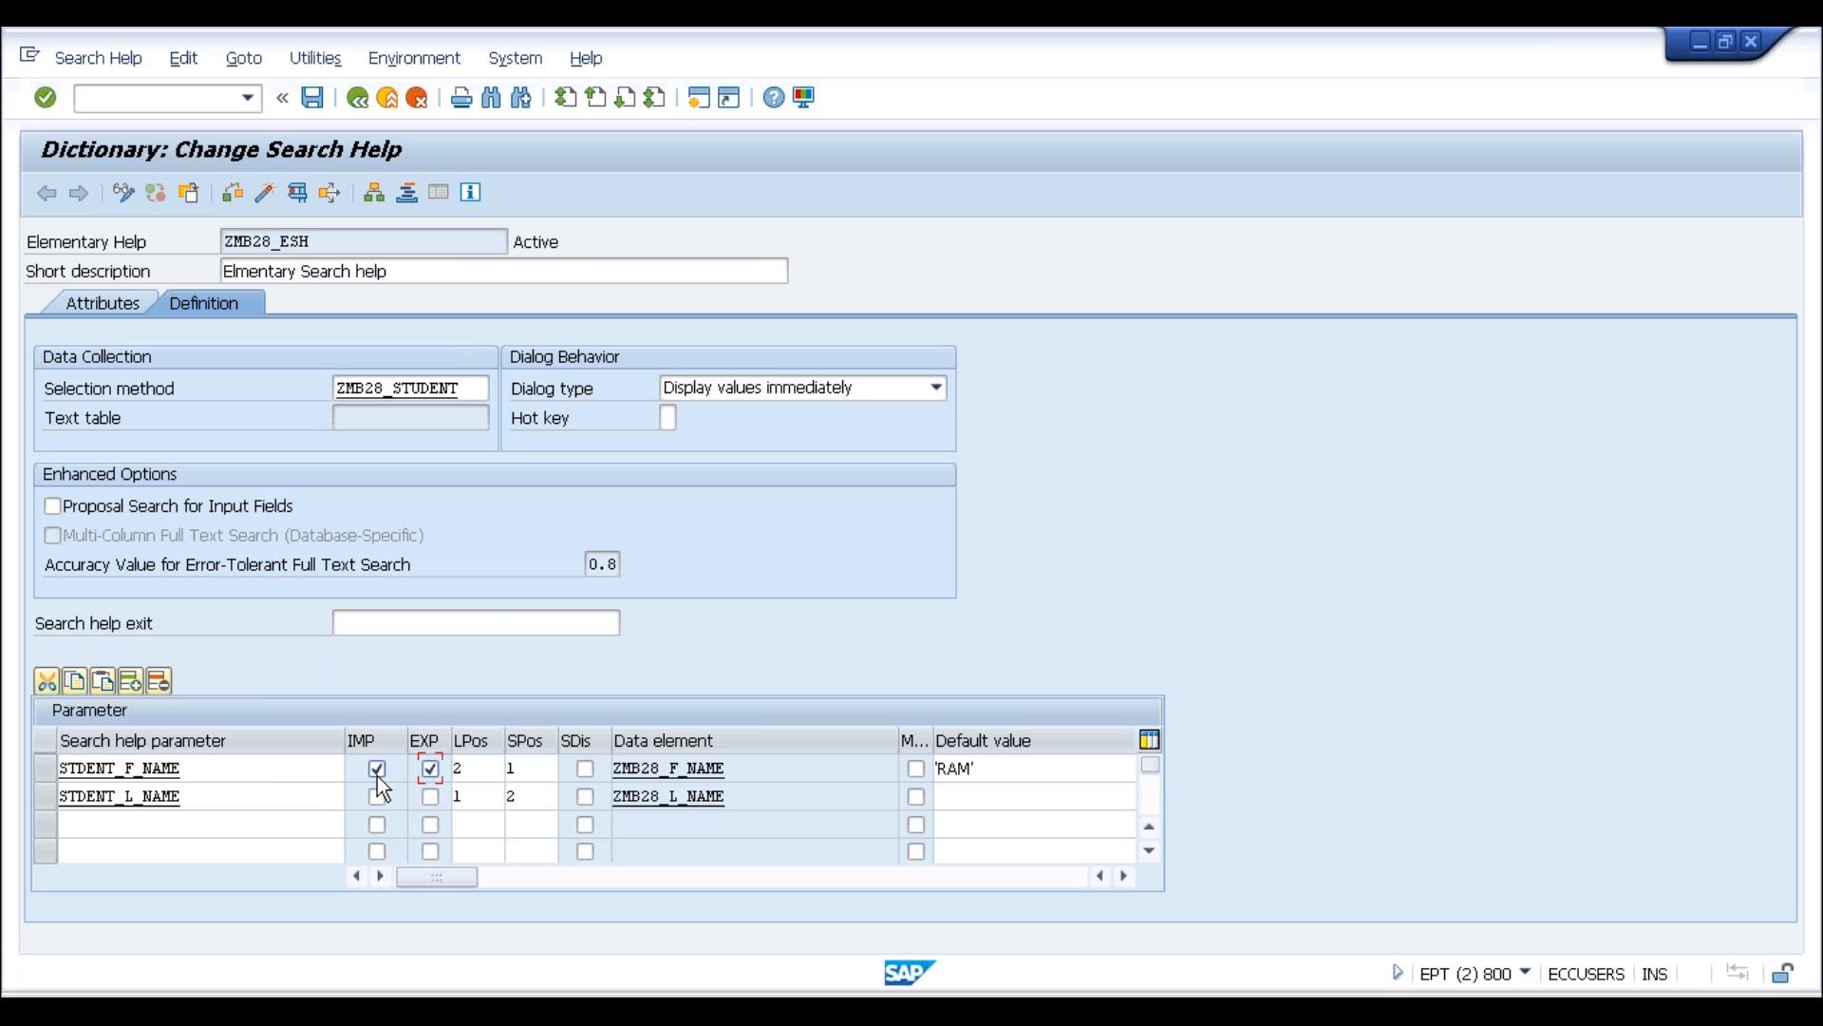
pyautogui.click(266, 193)
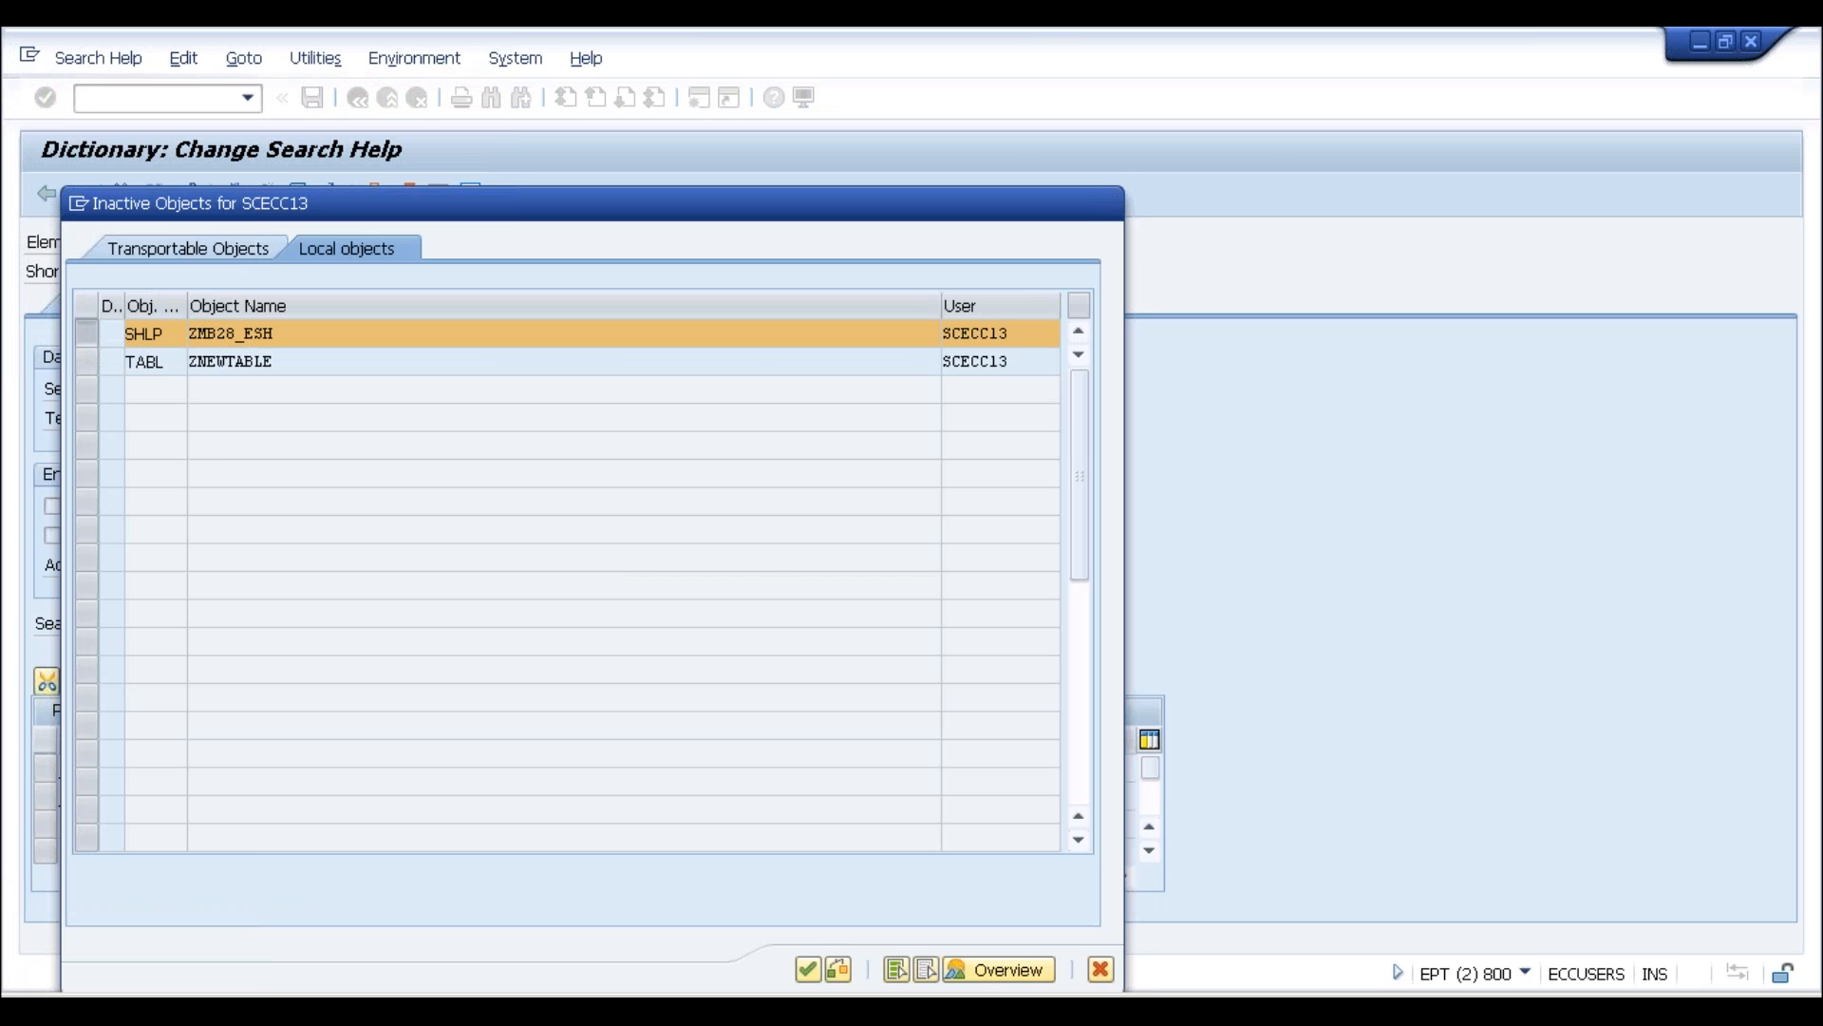
pyautogui.press('Return')
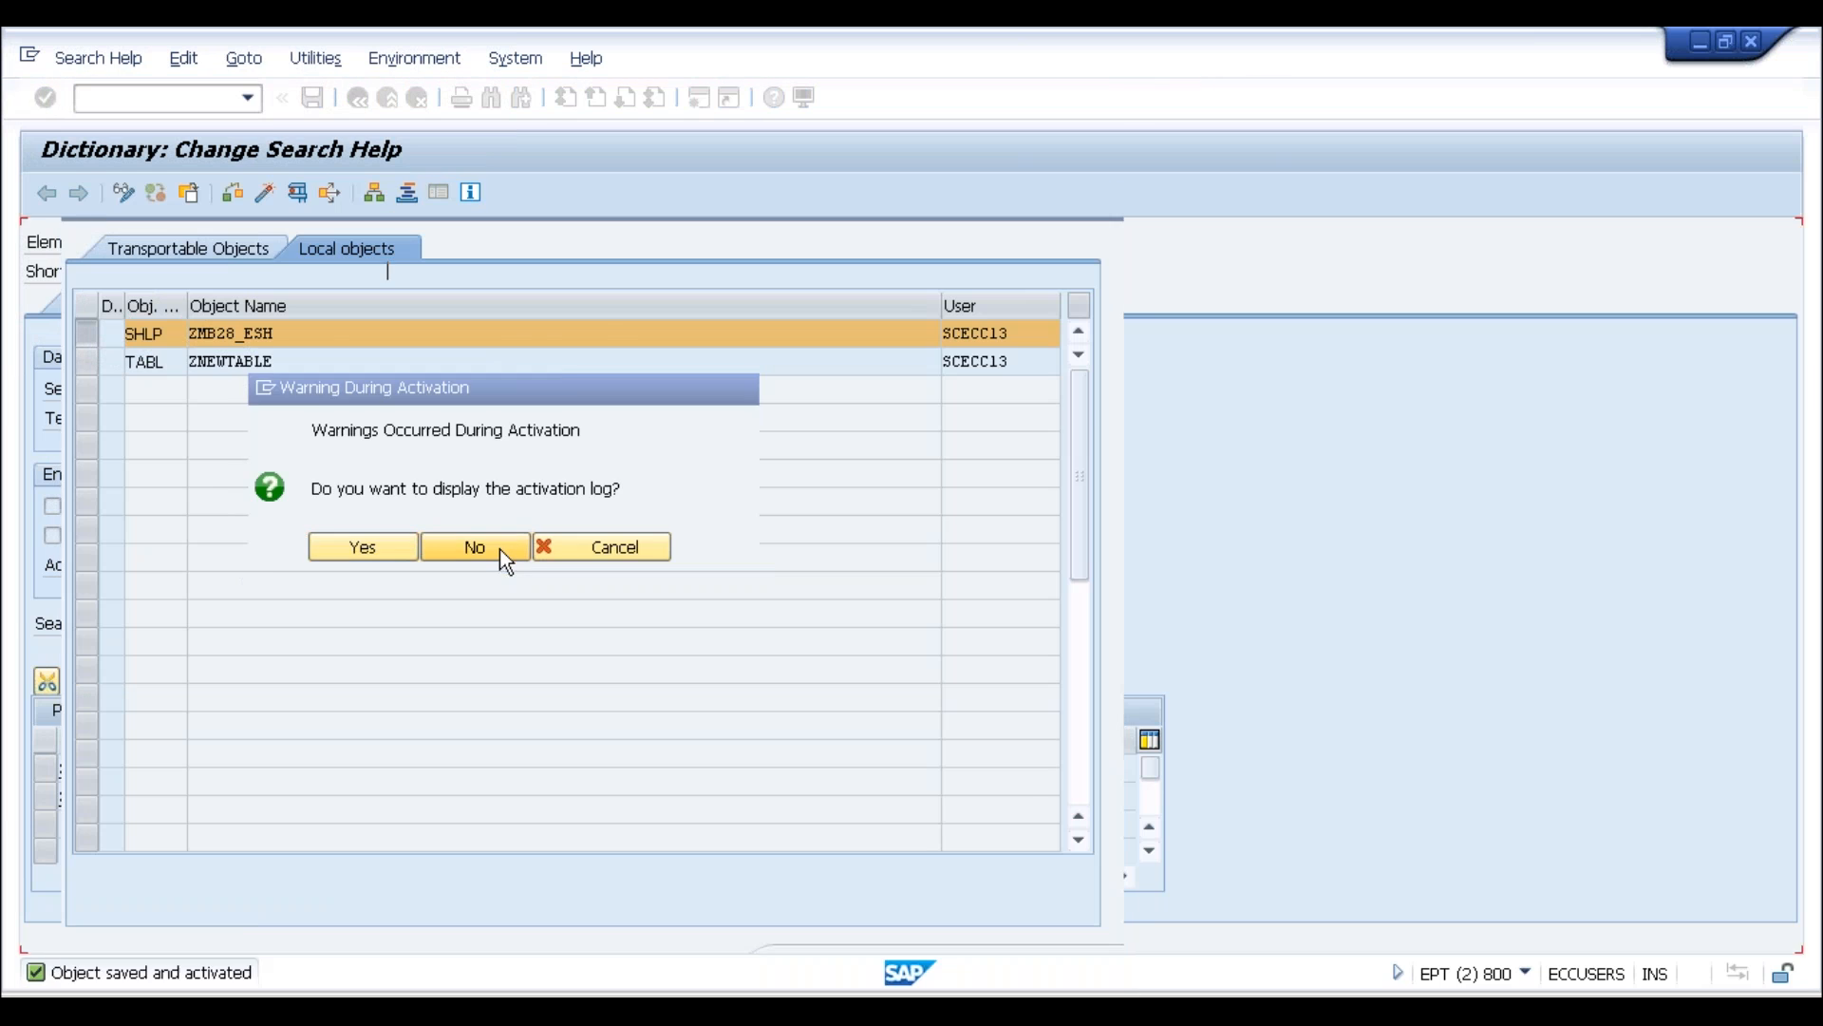
# Finish the activation without displaying the log, and open the search help test to inspect its STDENT_F_NAME field before closing it
pyautogui.click(499, 548)
pyautogui.click(300, 198)
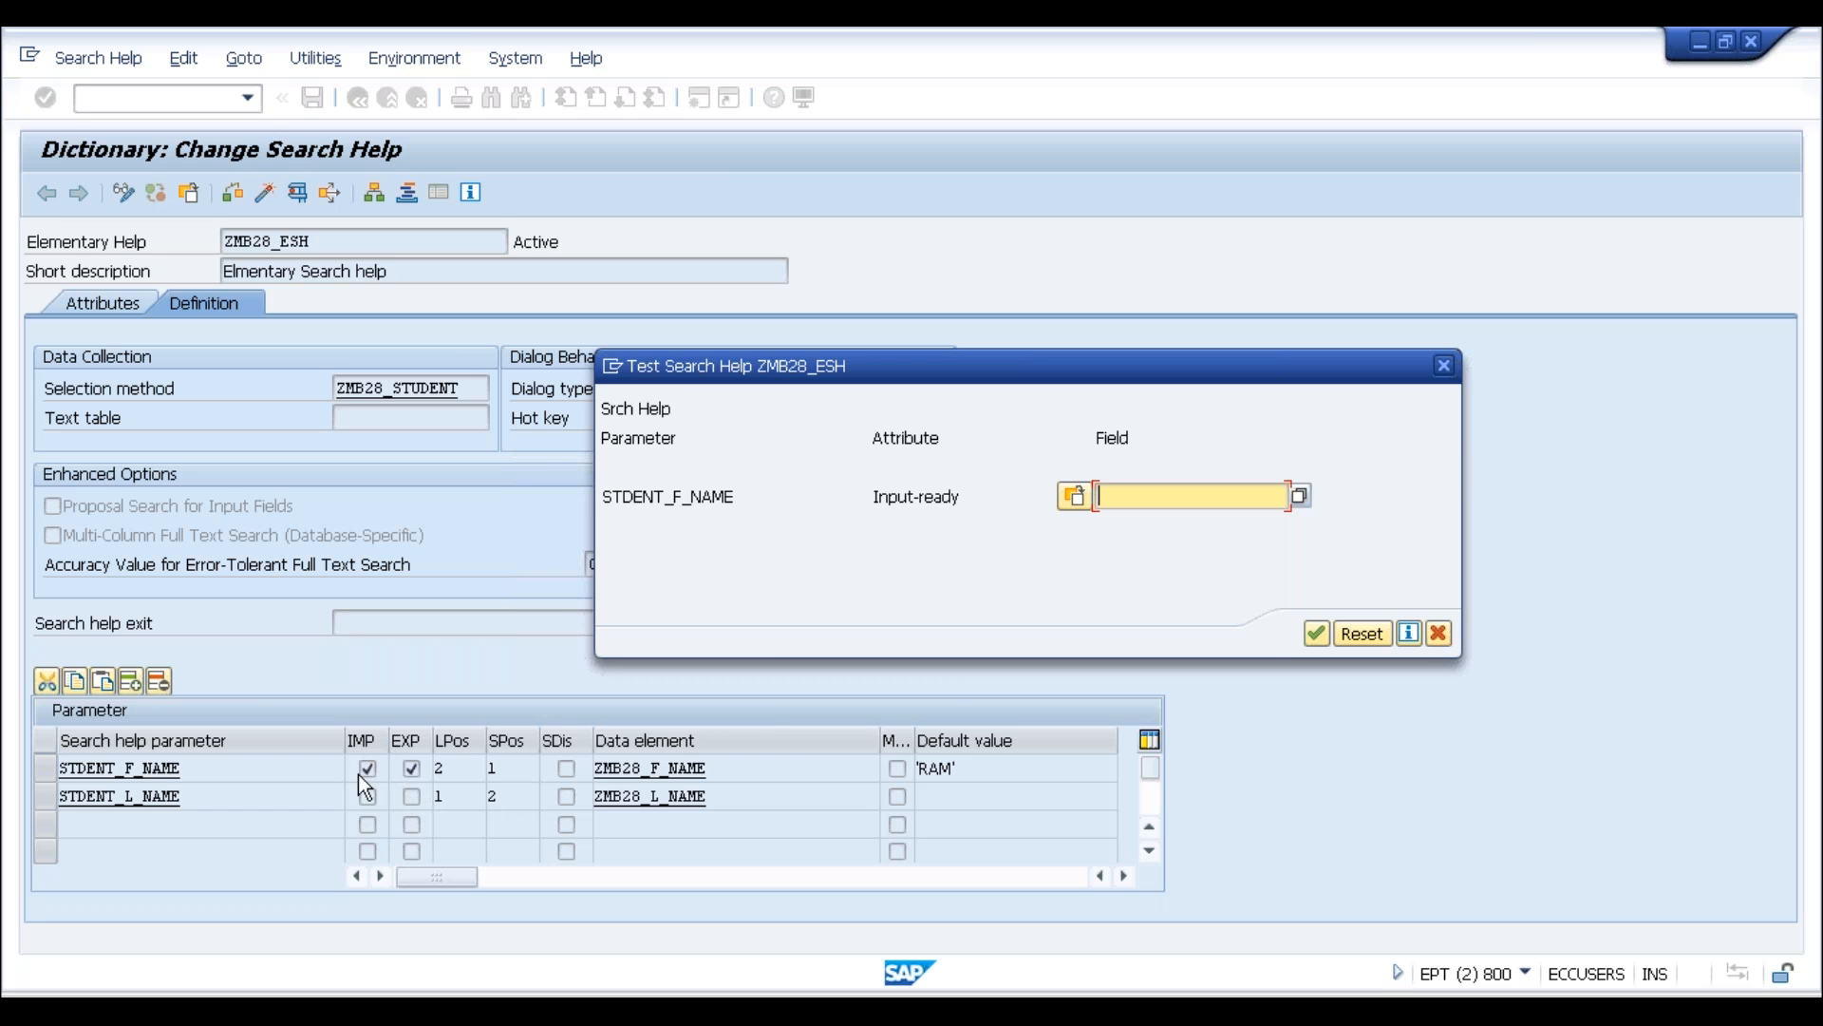
pyautogui.click(412, 768)
pyautogui.click(1440, 636)
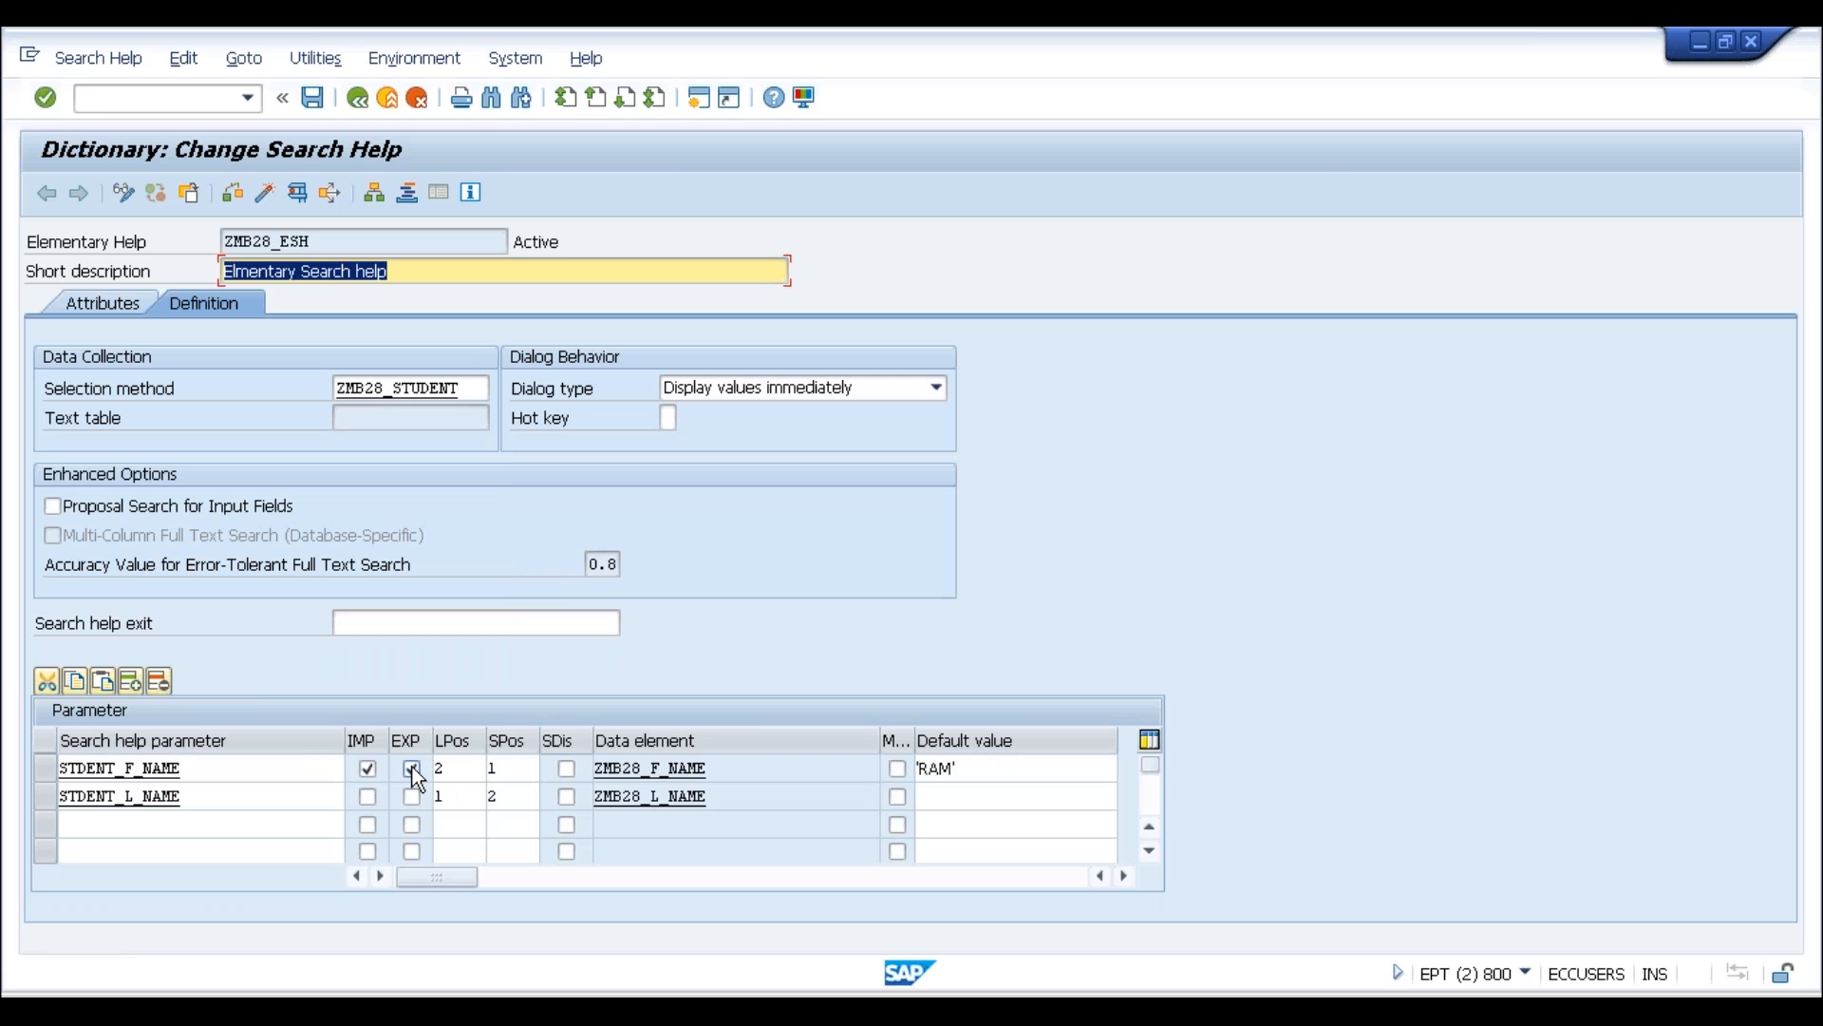
# Disable EXP for STDENT_F_NAME and run the search help check, returning from its log to the definition
pyautogui.click(412, 767)
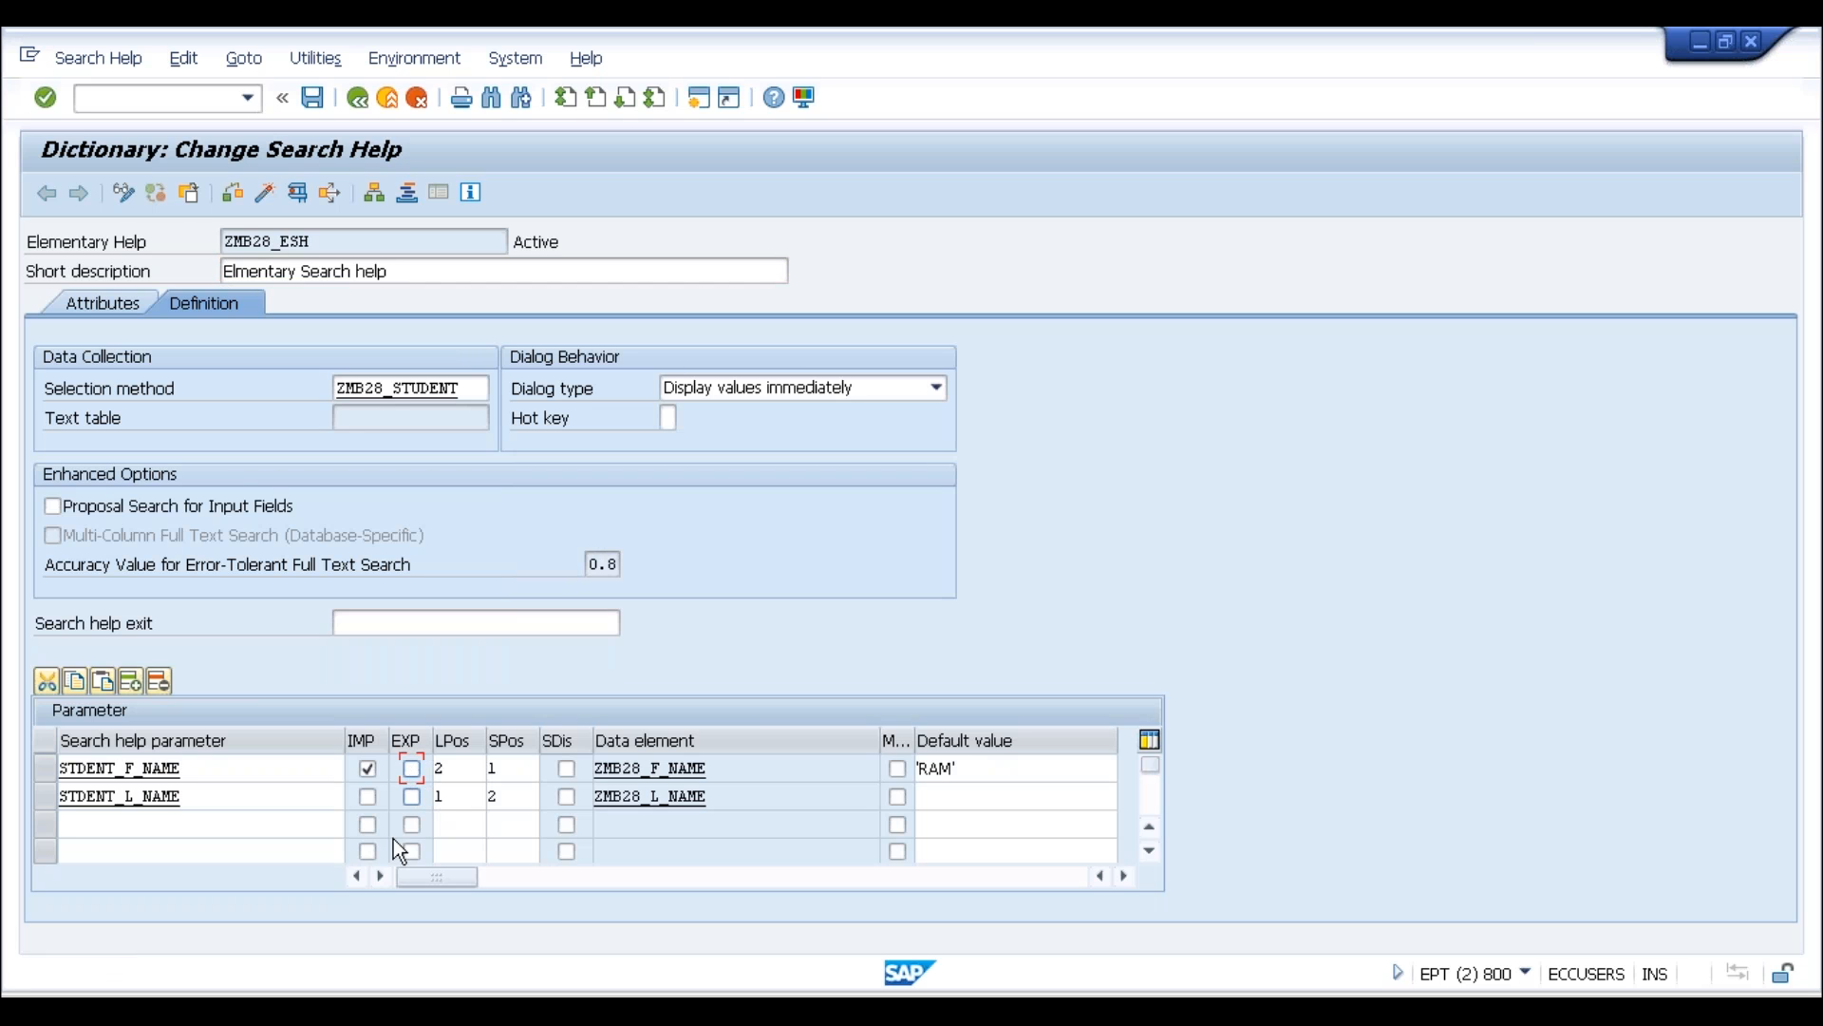
pyautogui.click(231, 197)
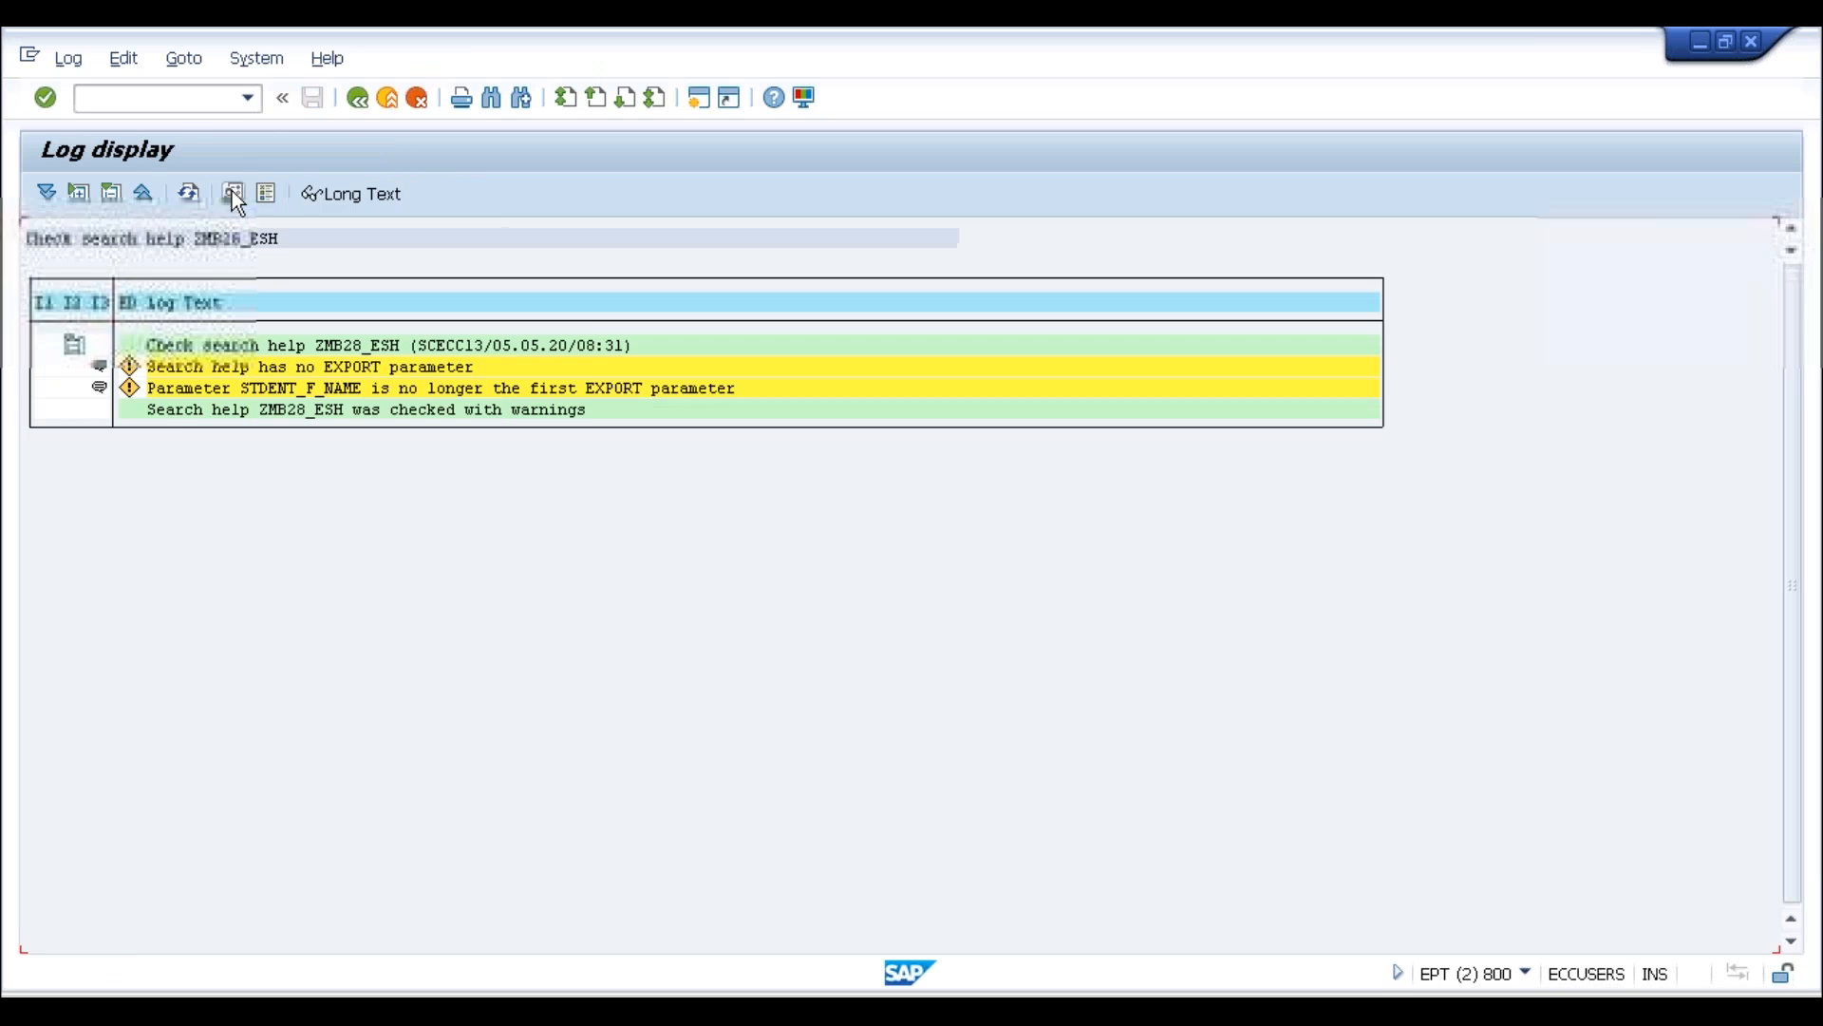
pyautogui.click(233, 193)
pyautogui.click(557, 504)
pyautogui.click(365, 98)
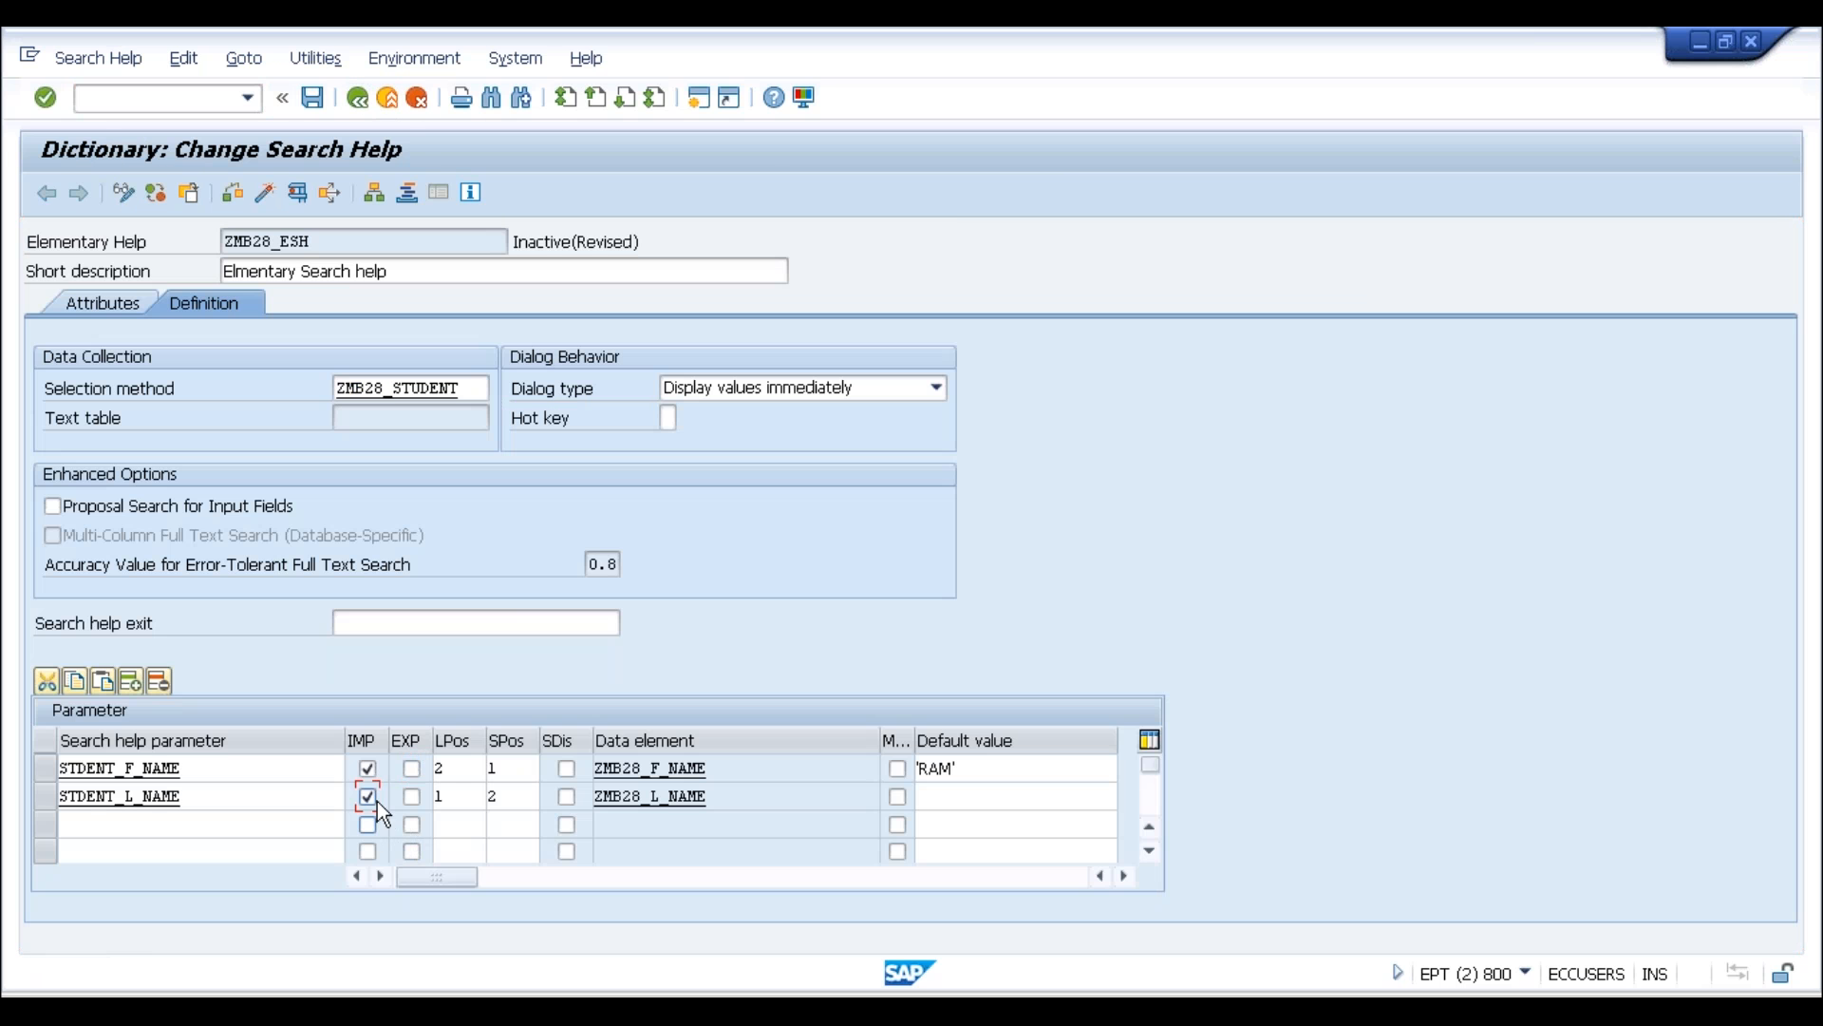
# Enable IMP for STDENT_L_NAME and activate the search help without displaying the activation log
pyautogui.click(264, 194)
pyautogui.press('Return')
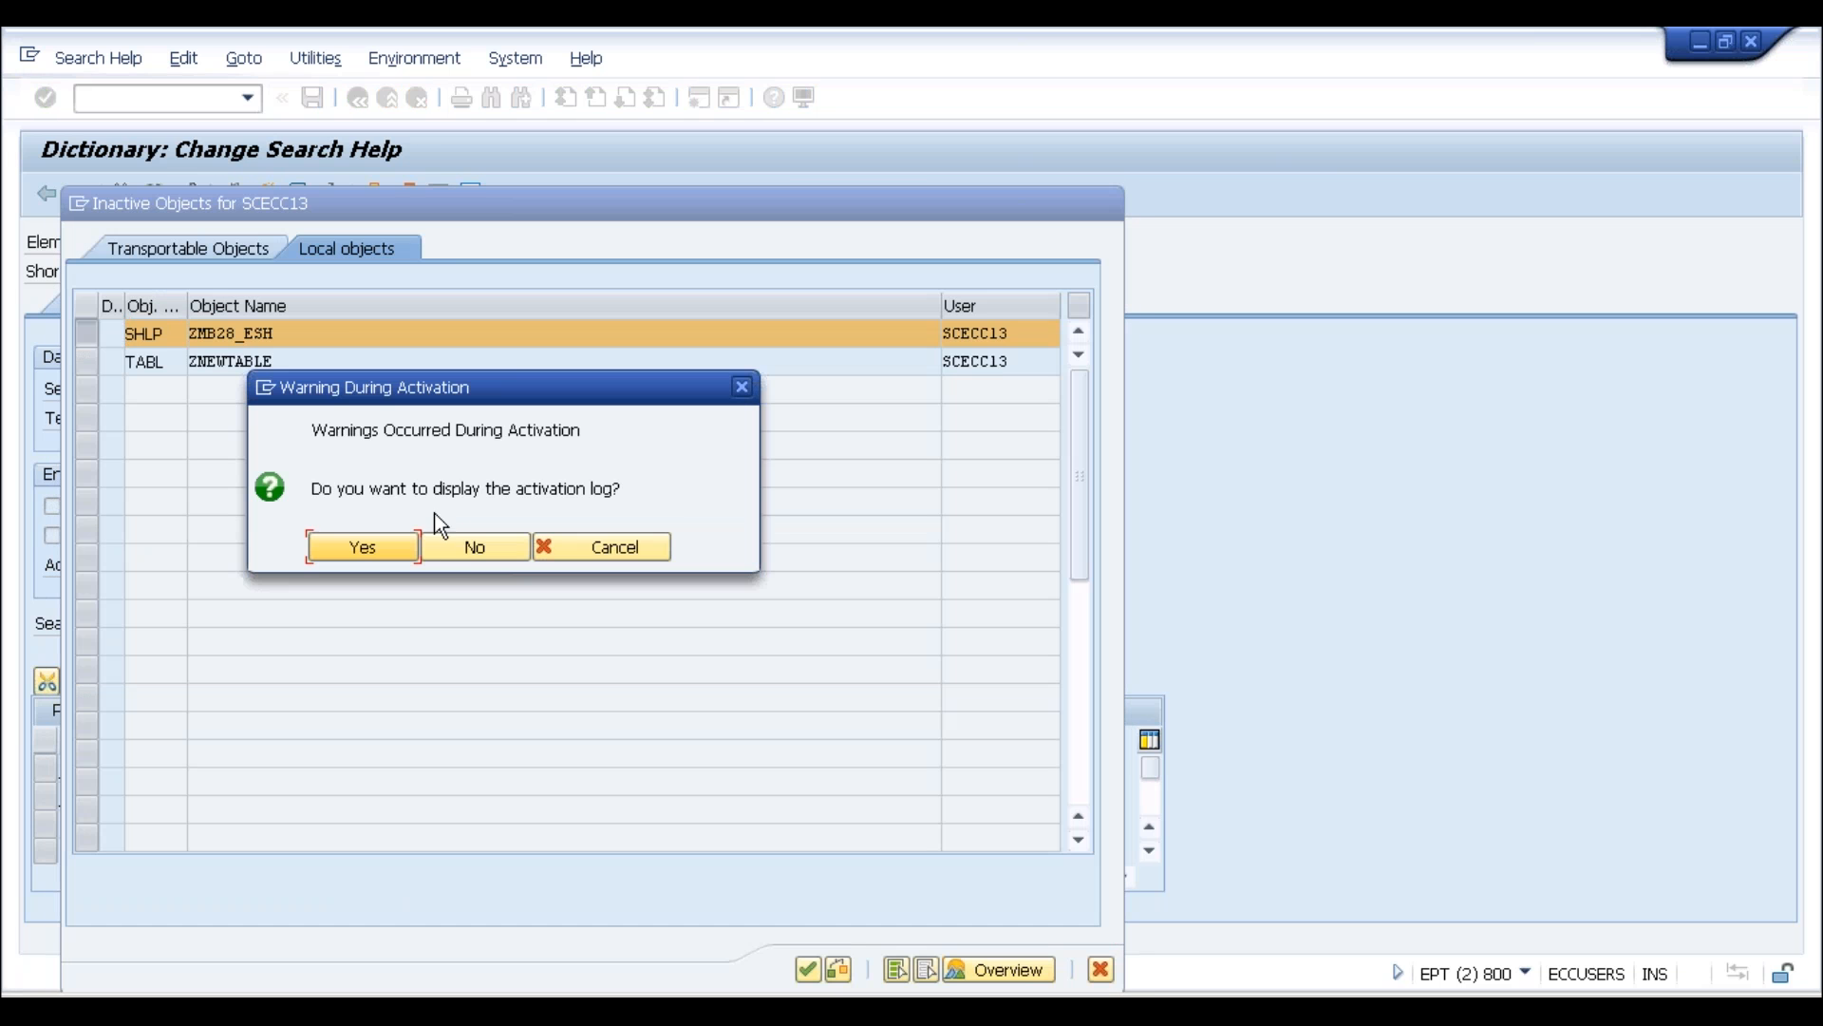
pyautogui.click(468, 548)
# Test the search help, inspect the STDENT_F_NAME and STDENT_L_NAME fields for value help, and close the test
pyautogui.click(297, 193)
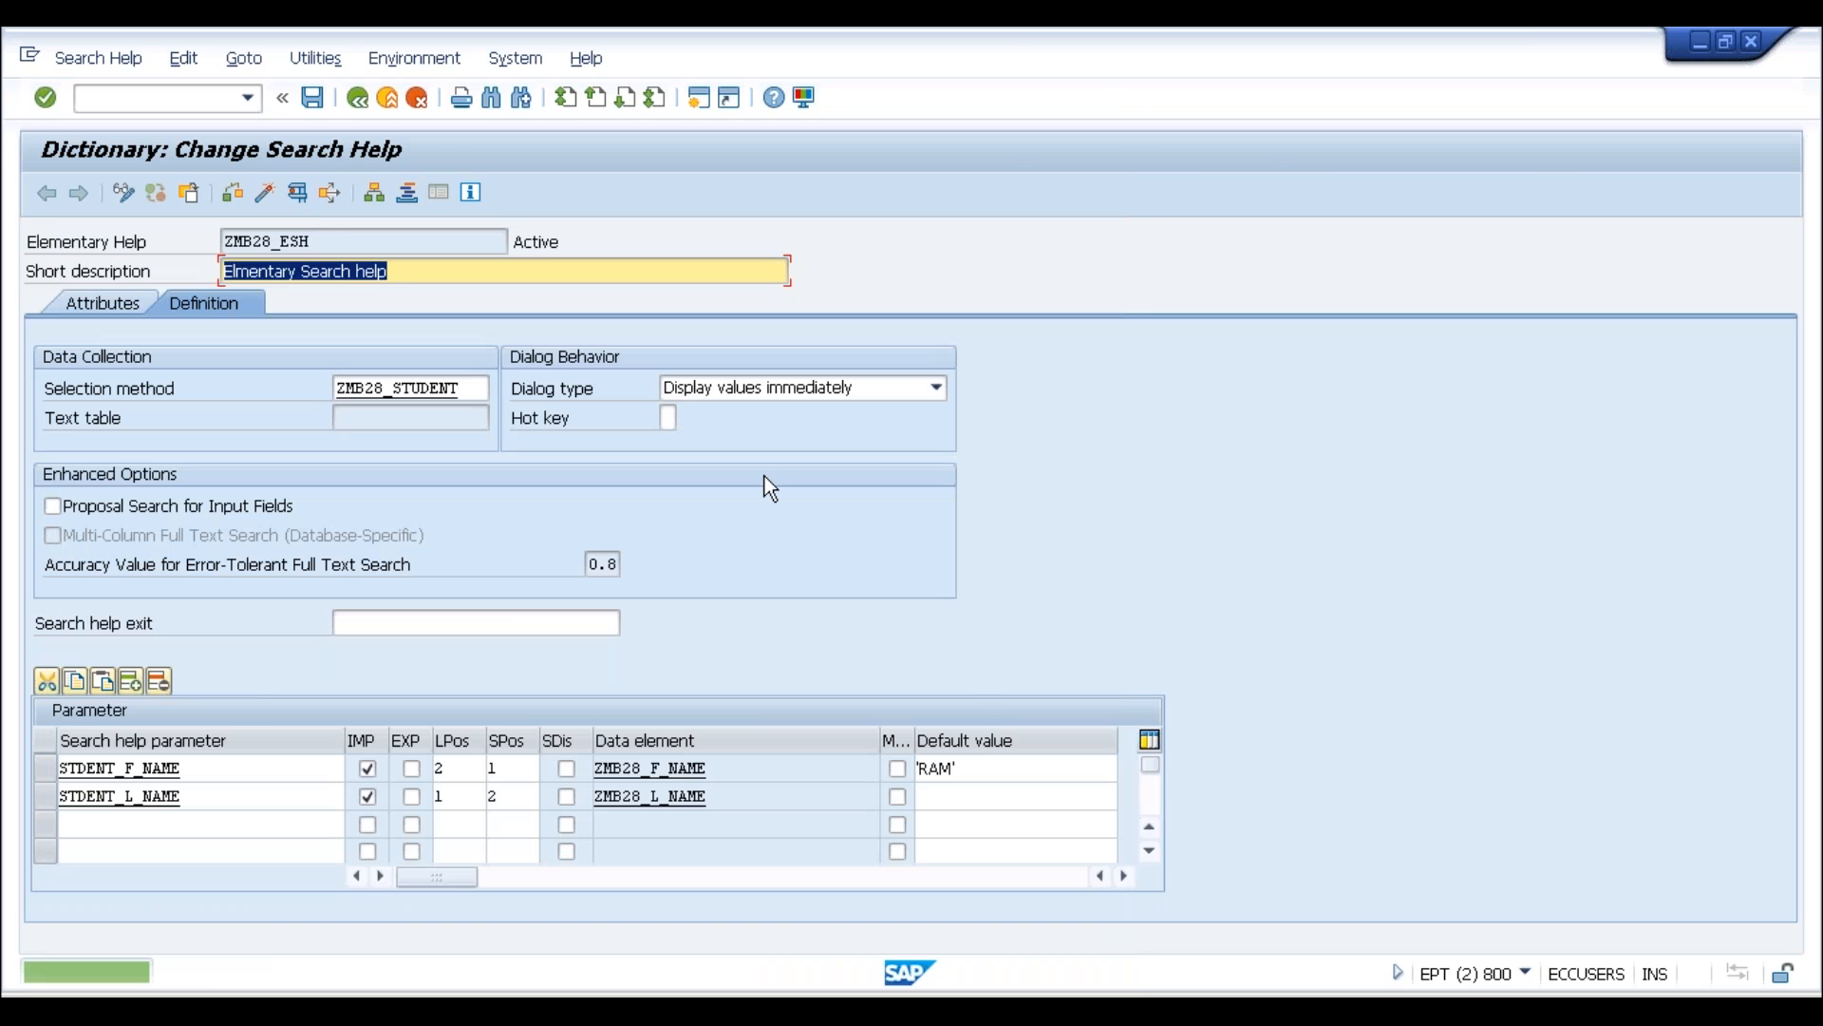
pyautogui.click(775, 675)
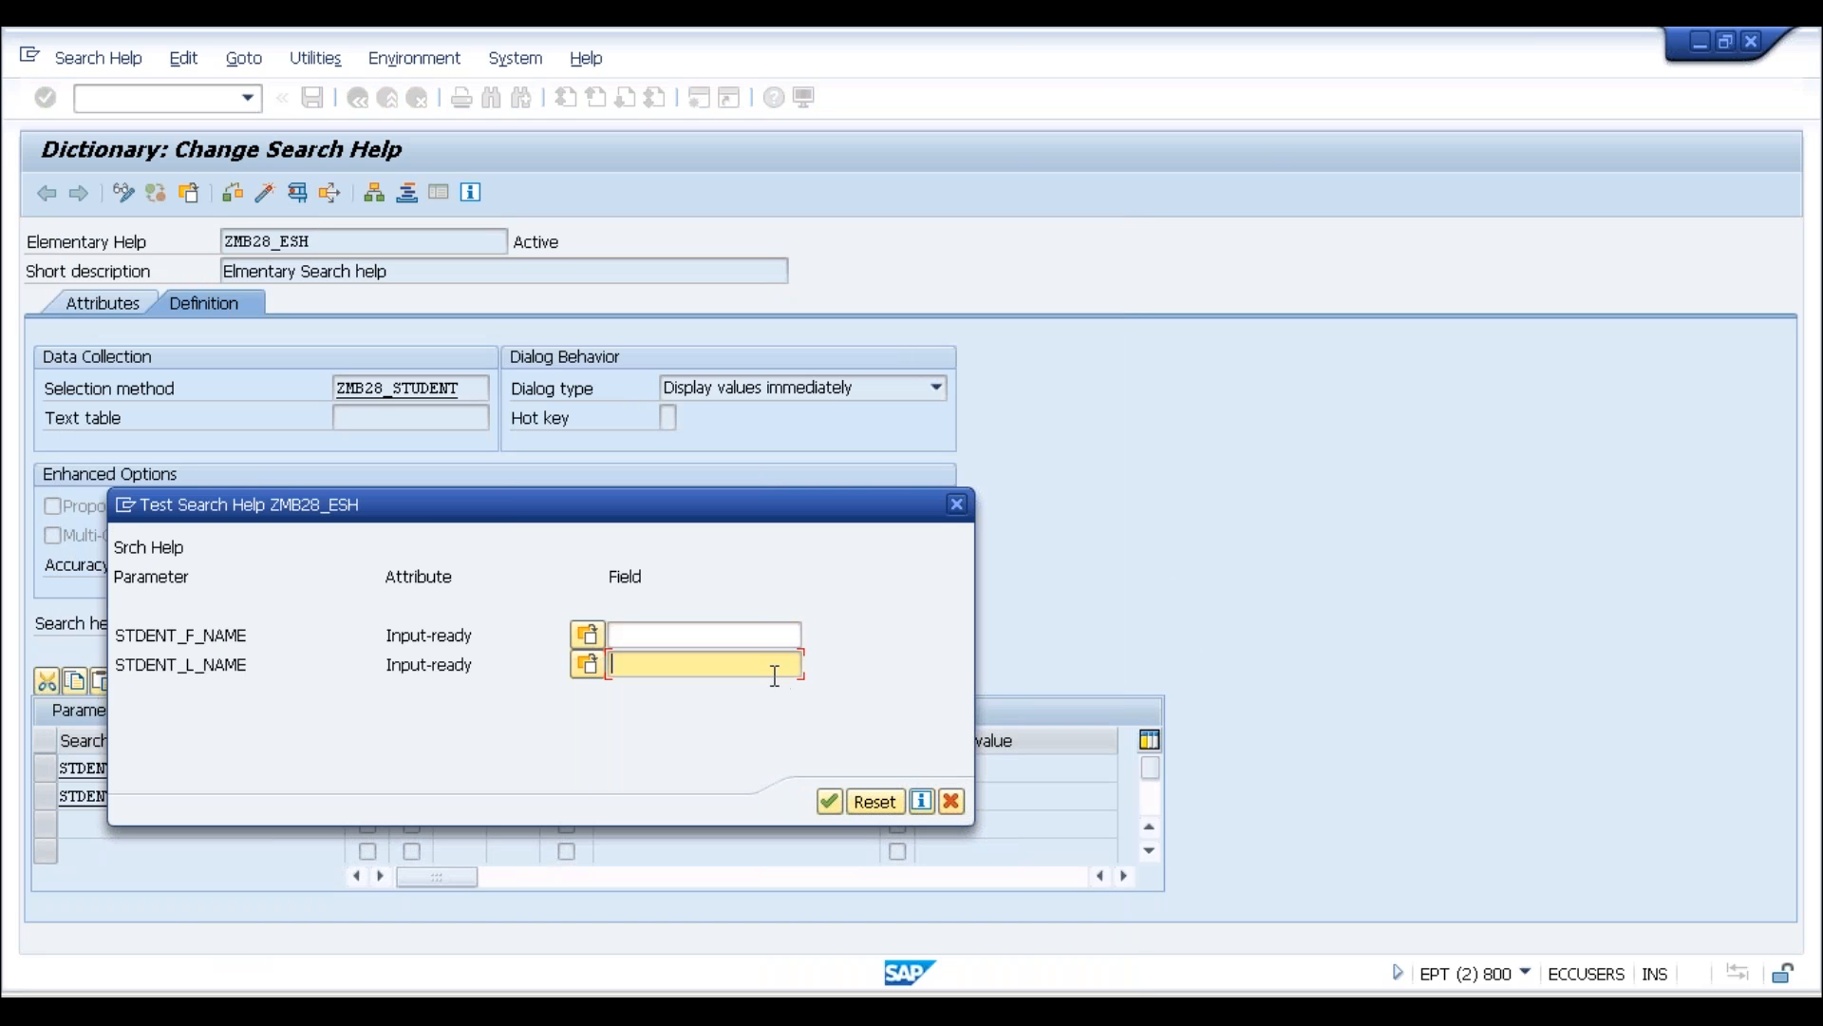
pyautogui.click(779, 639)
pyautogui.click(765, 665)
pyautogui.click(948, 803)
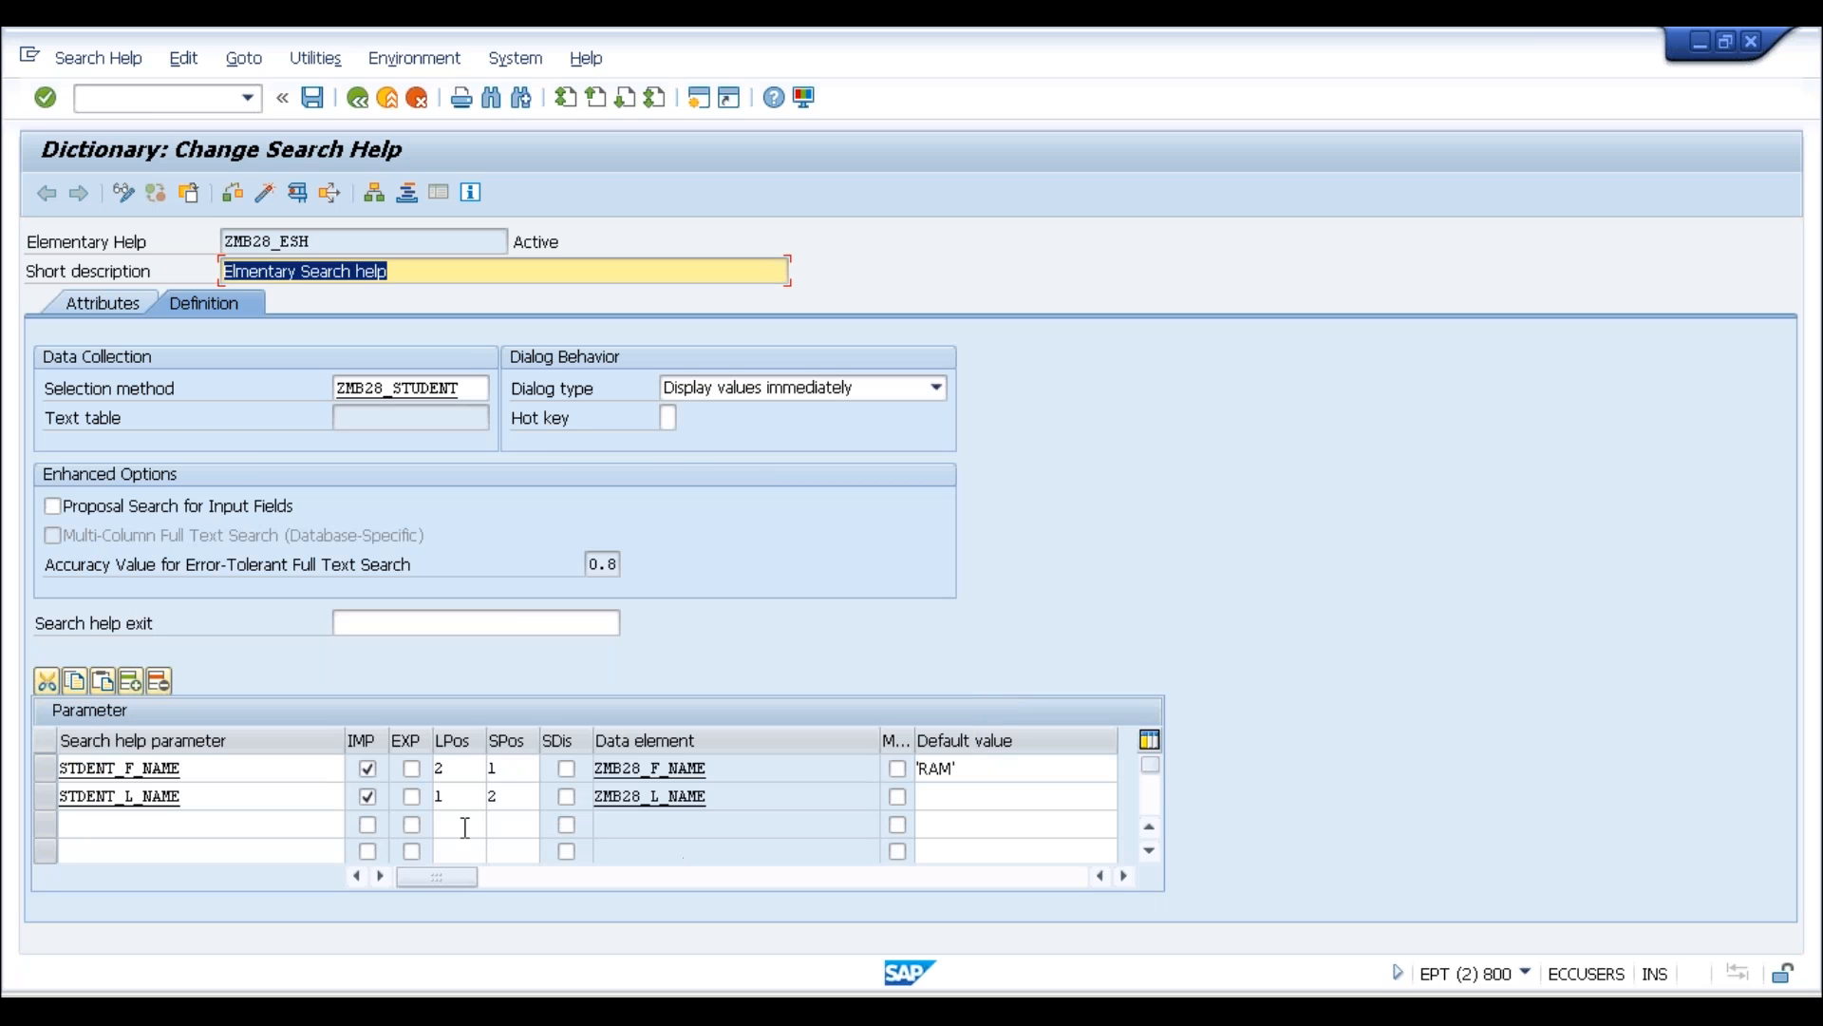
# Disable IMP for both parameters, enable EXP for STDENT_F_NAME, and activate the search help
pyautogui.click(368, 772)
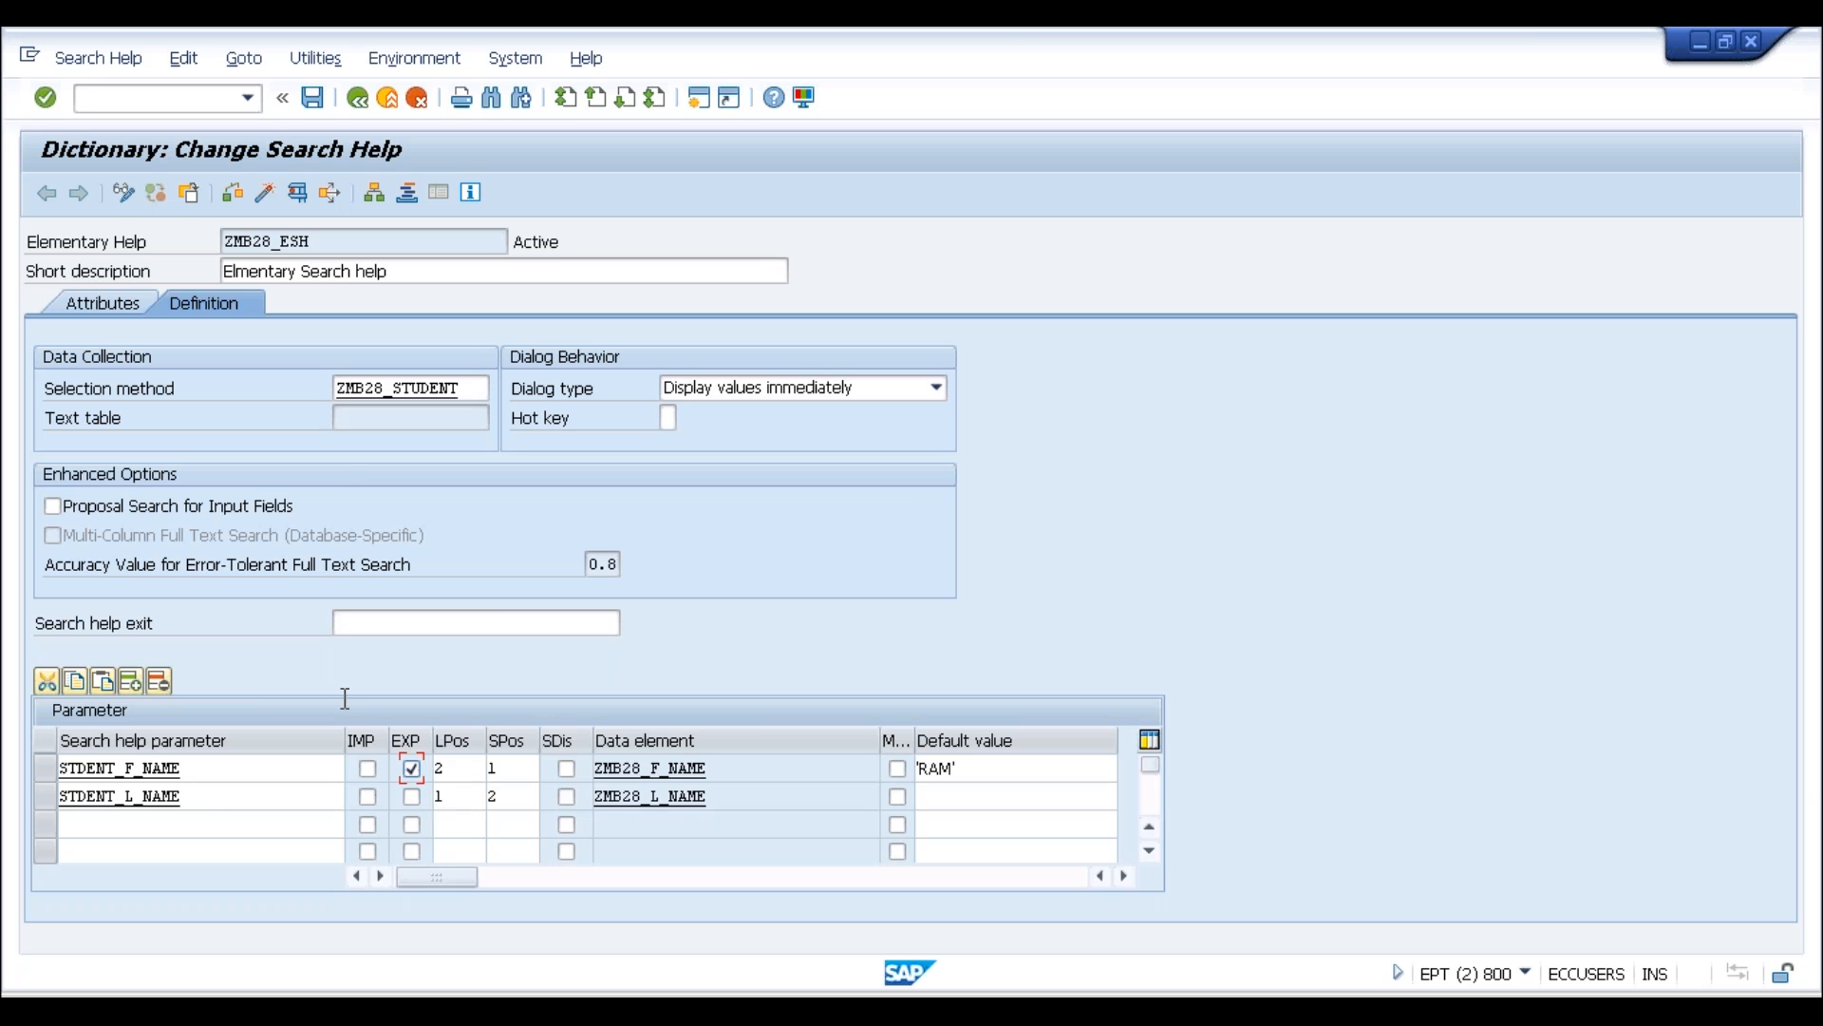
pyautogui.click(265, 194)
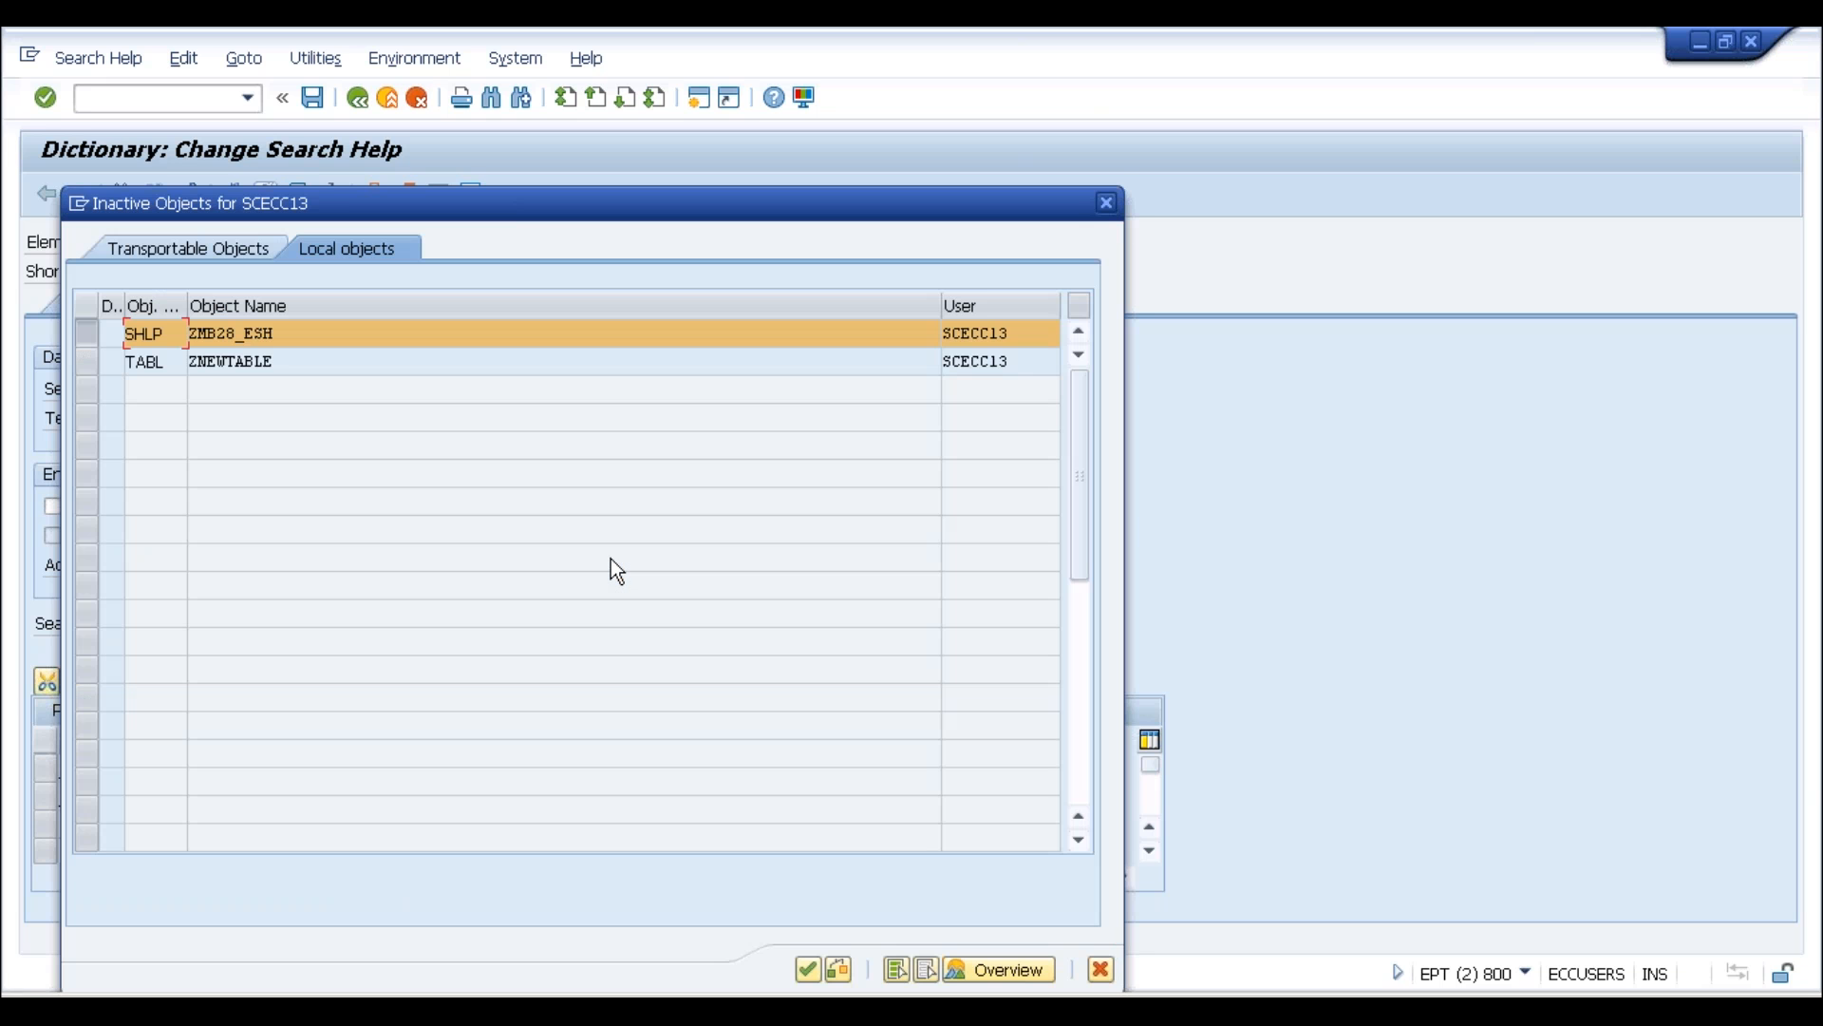
pyautogui.press('Return')
# Test the search help by examining the STDENT_F_NAME value list and its restrictions, and close the test without picking an entry
pyautogui.click(297, 193)
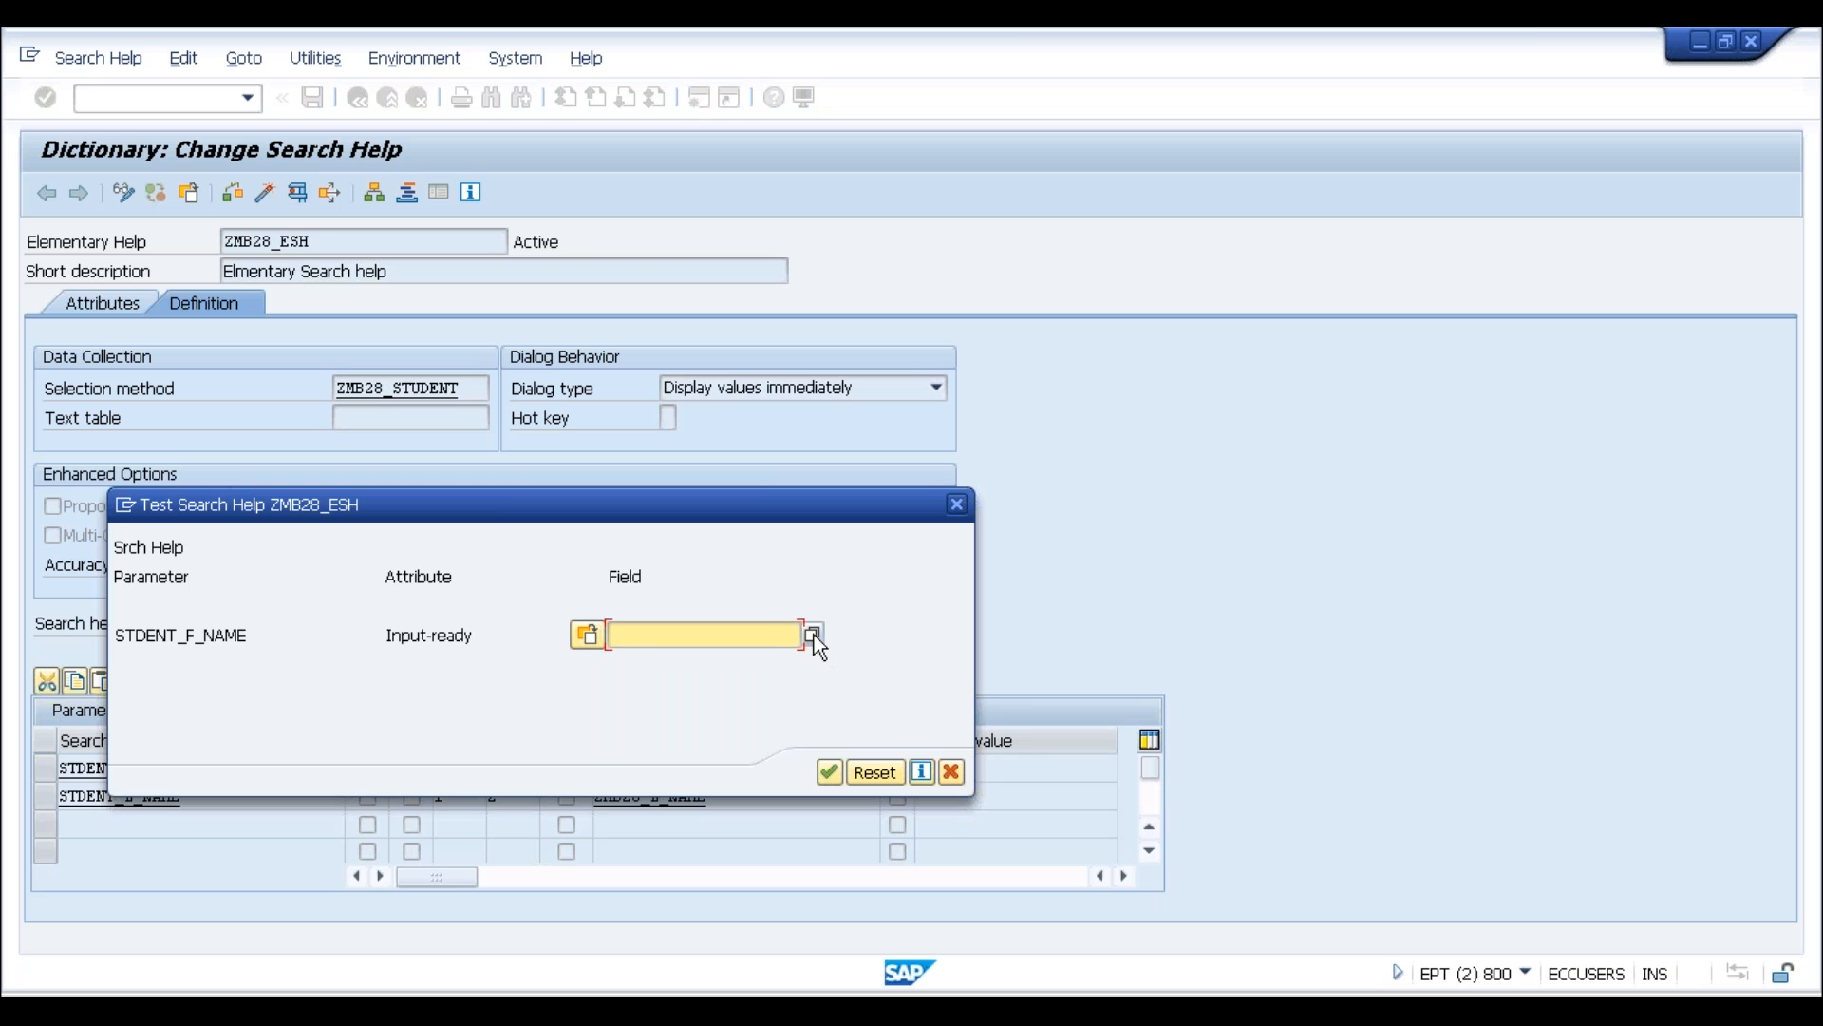
pyautogui.click(813, 634)
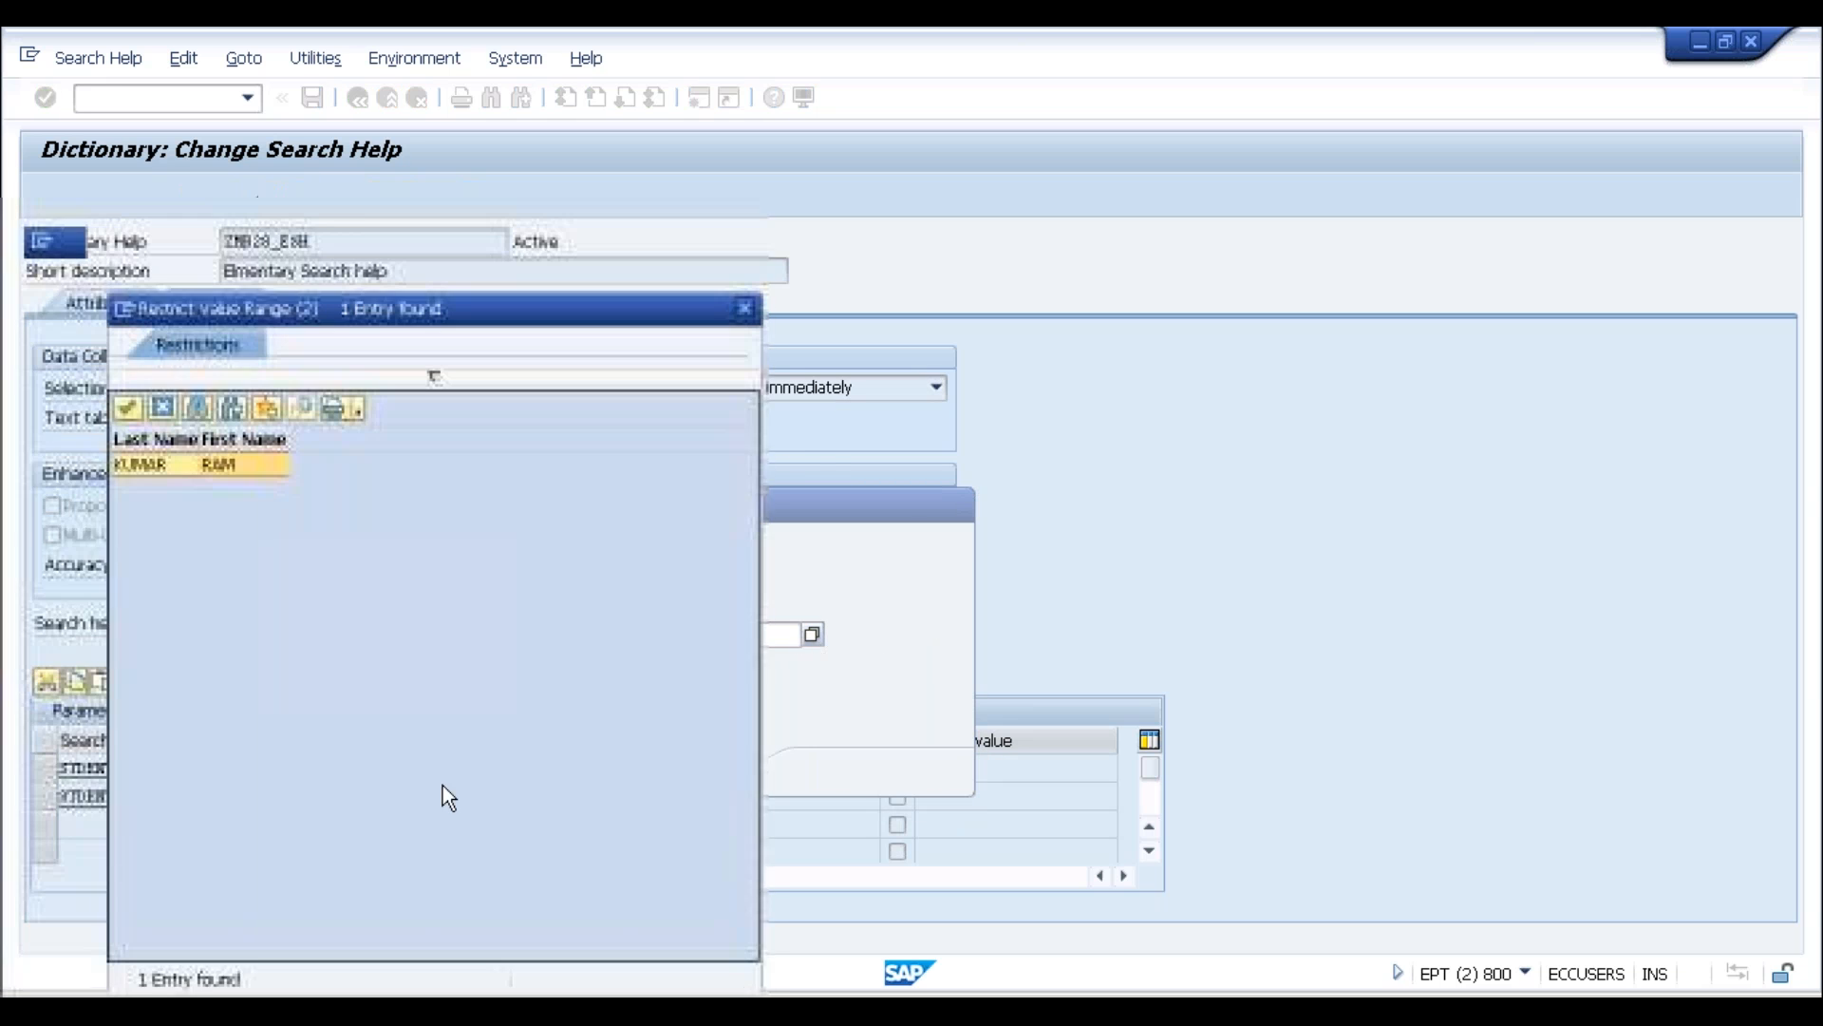
pyautogui.click(433, 378)
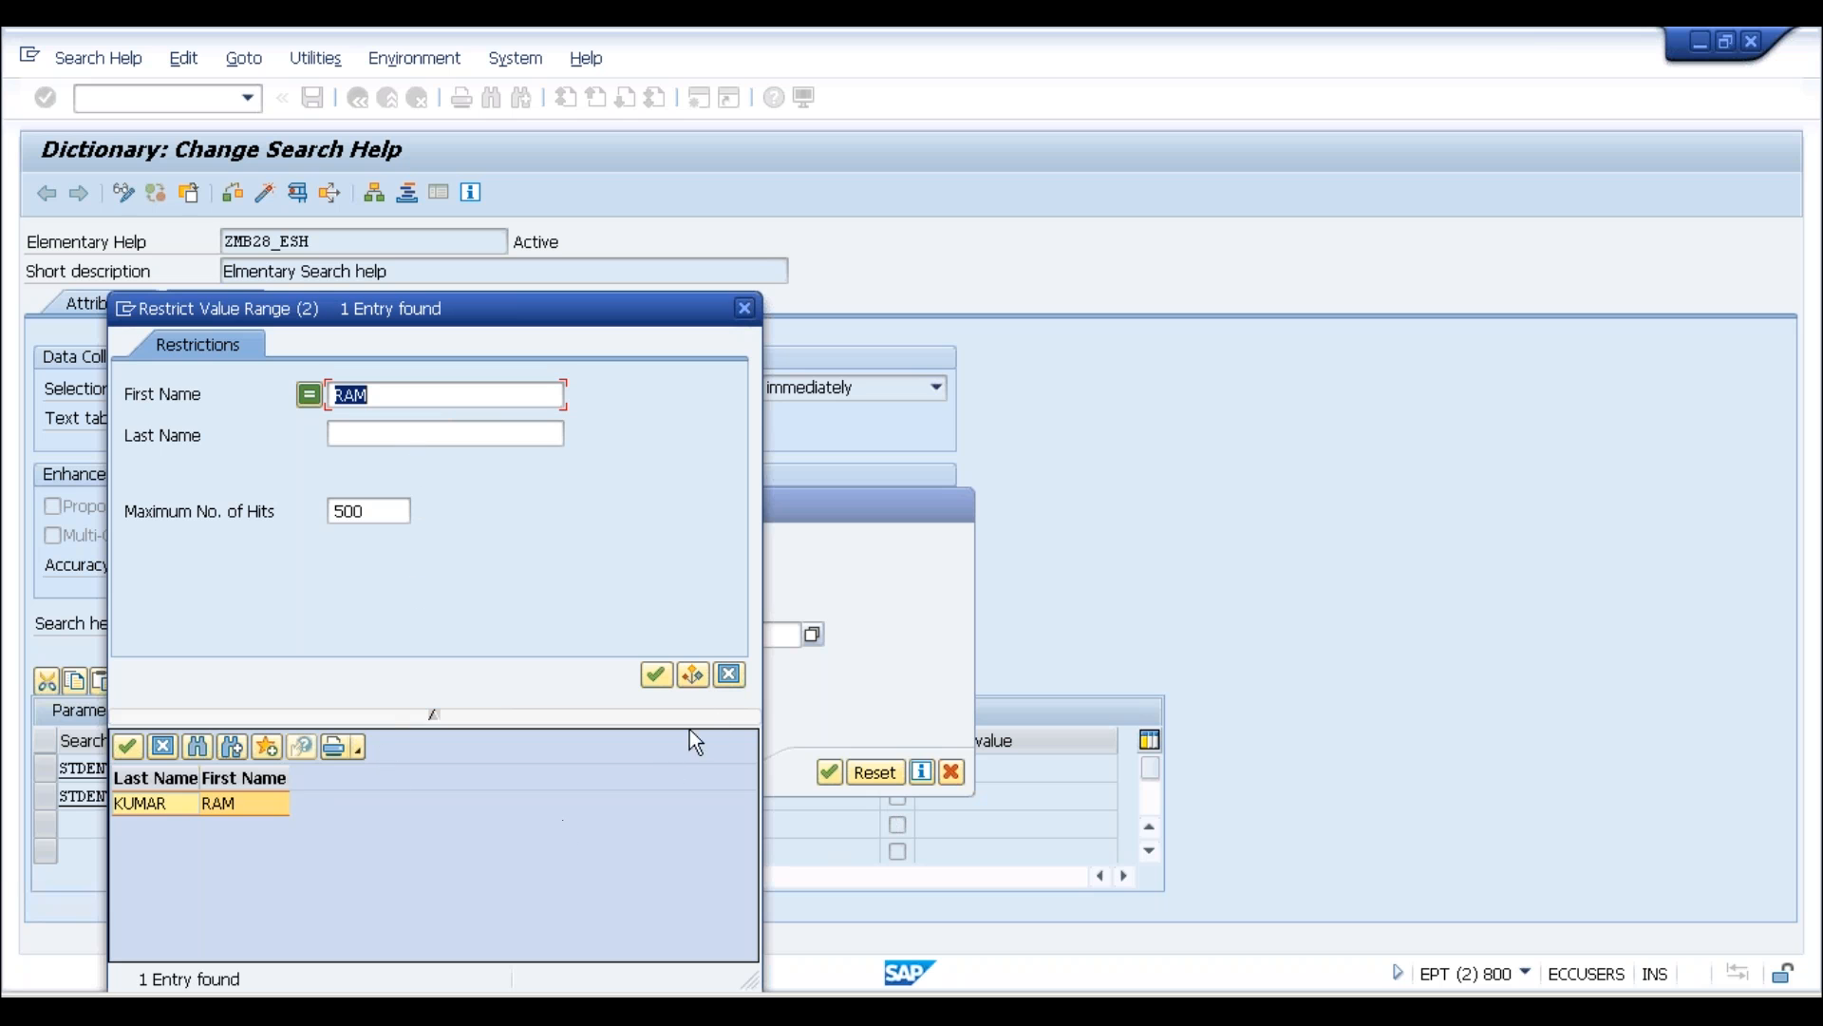
pyautogui.click(729, 674)
pyautogui.click(958, 505)
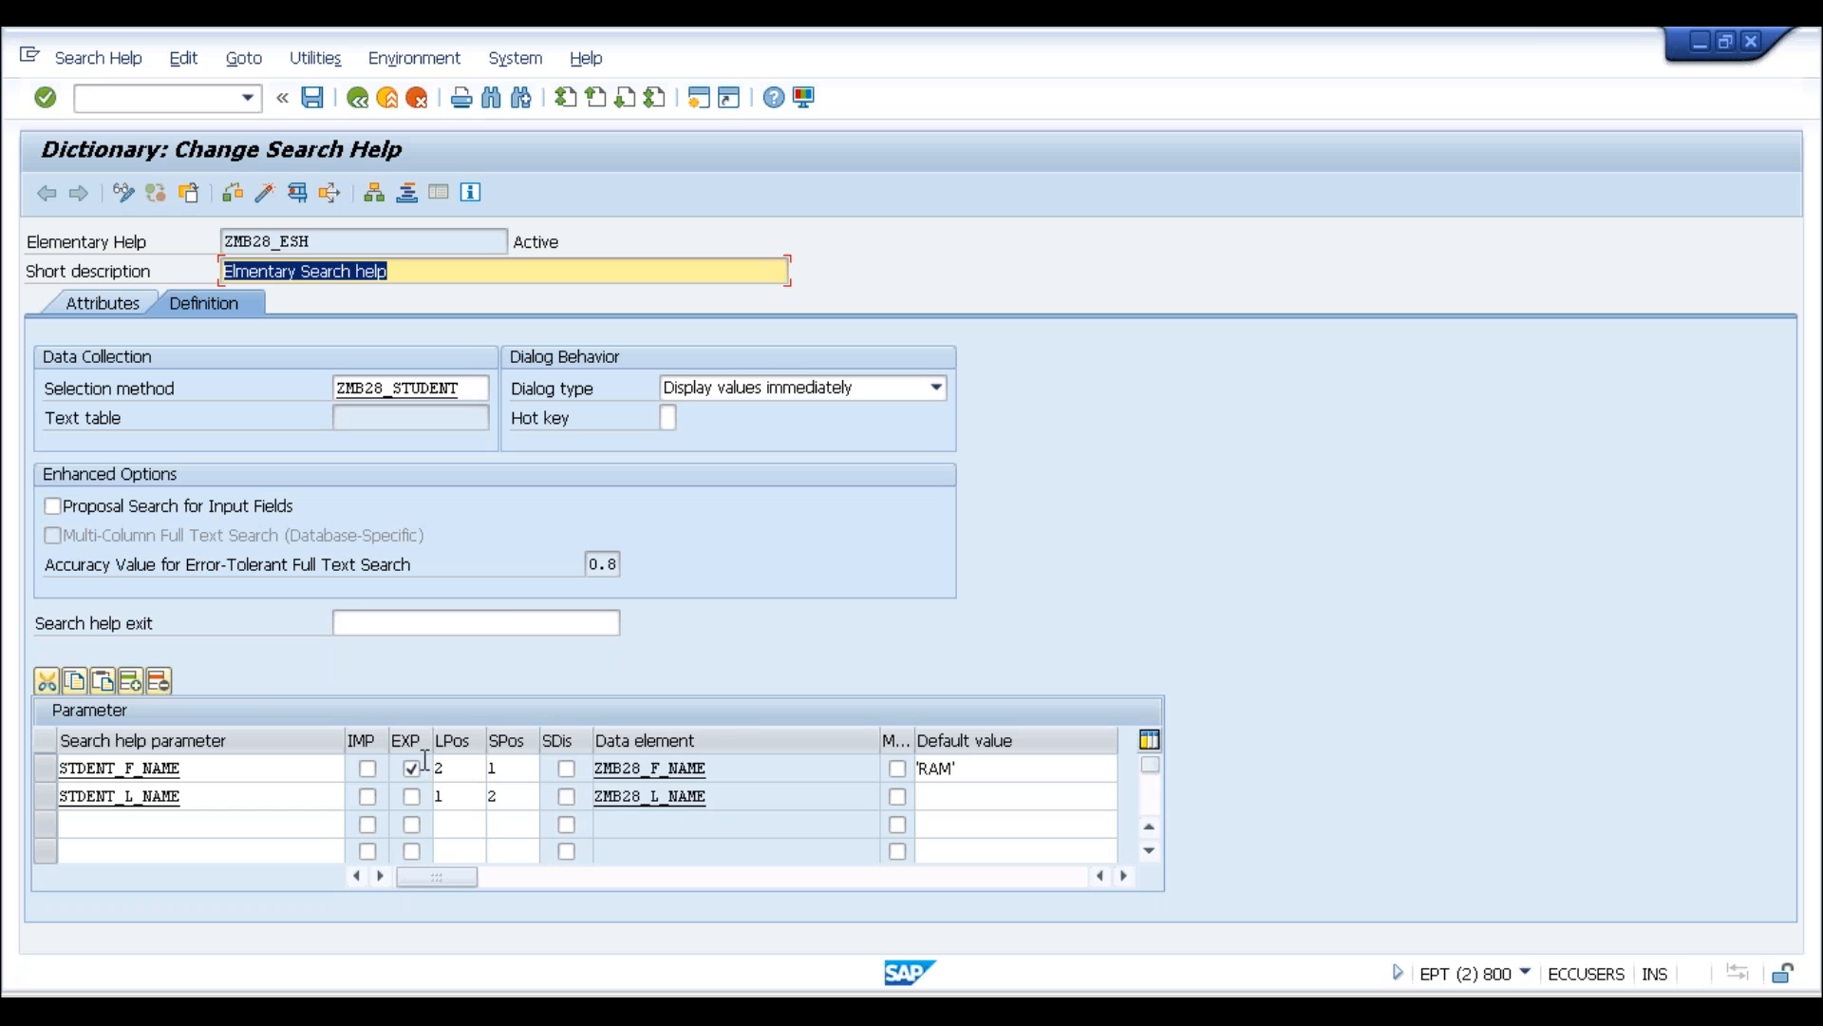
# Enable IMP alongside EXP for STDENT_F_NAME, keeping its default value, and reactivate the search help
pyautogui.click(948, 765)
pyautogui.doubleClick(953, 765)
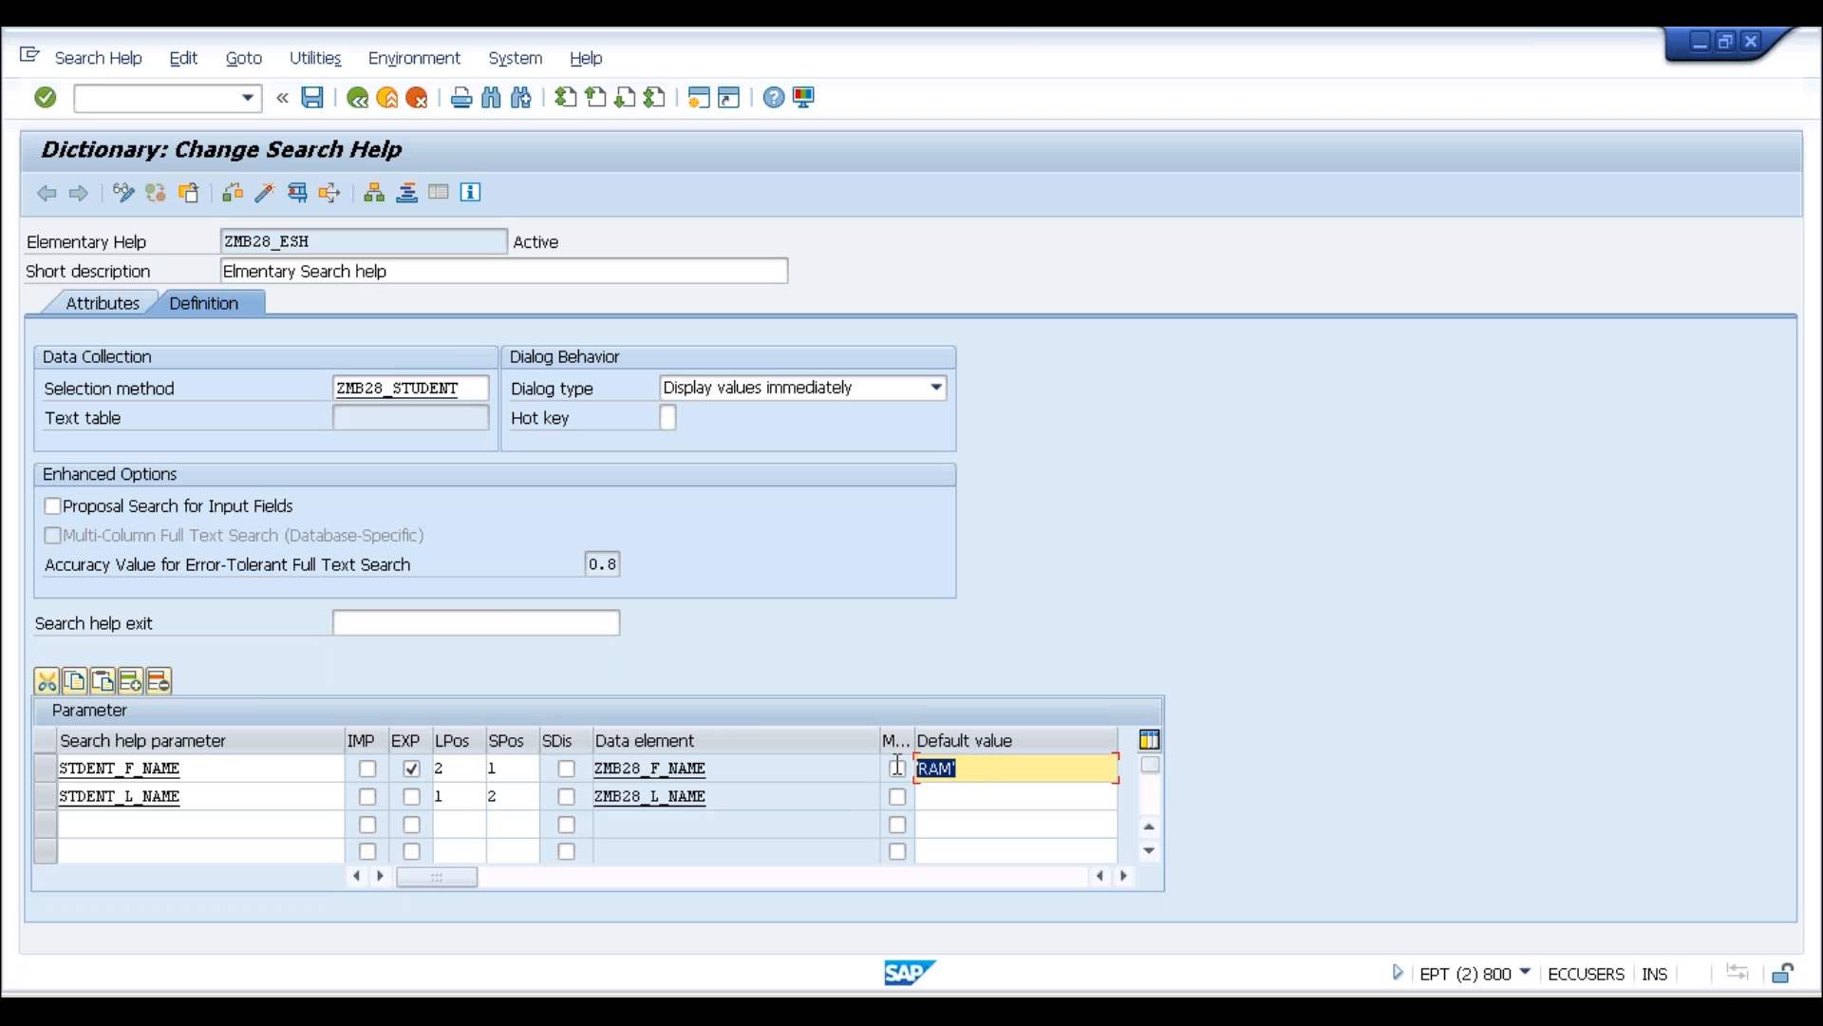
pyautogui.click(368, 769)
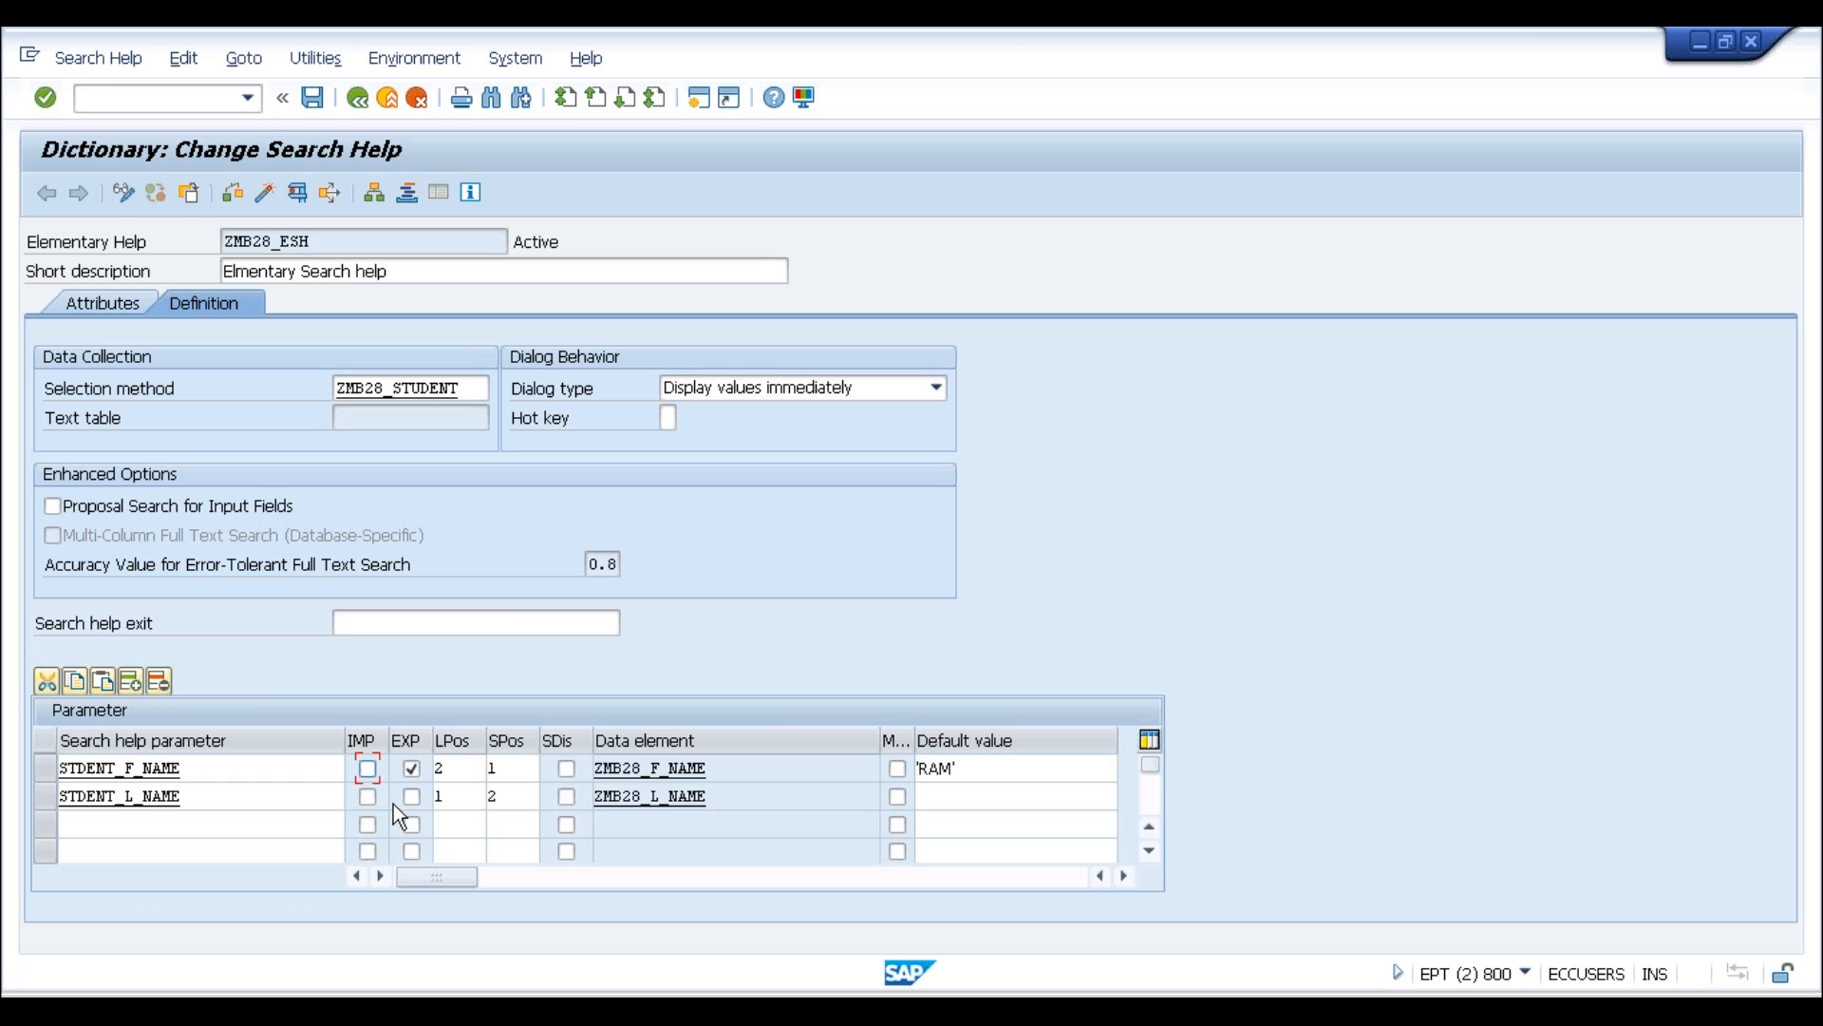
pyautogui.click(265, 192)
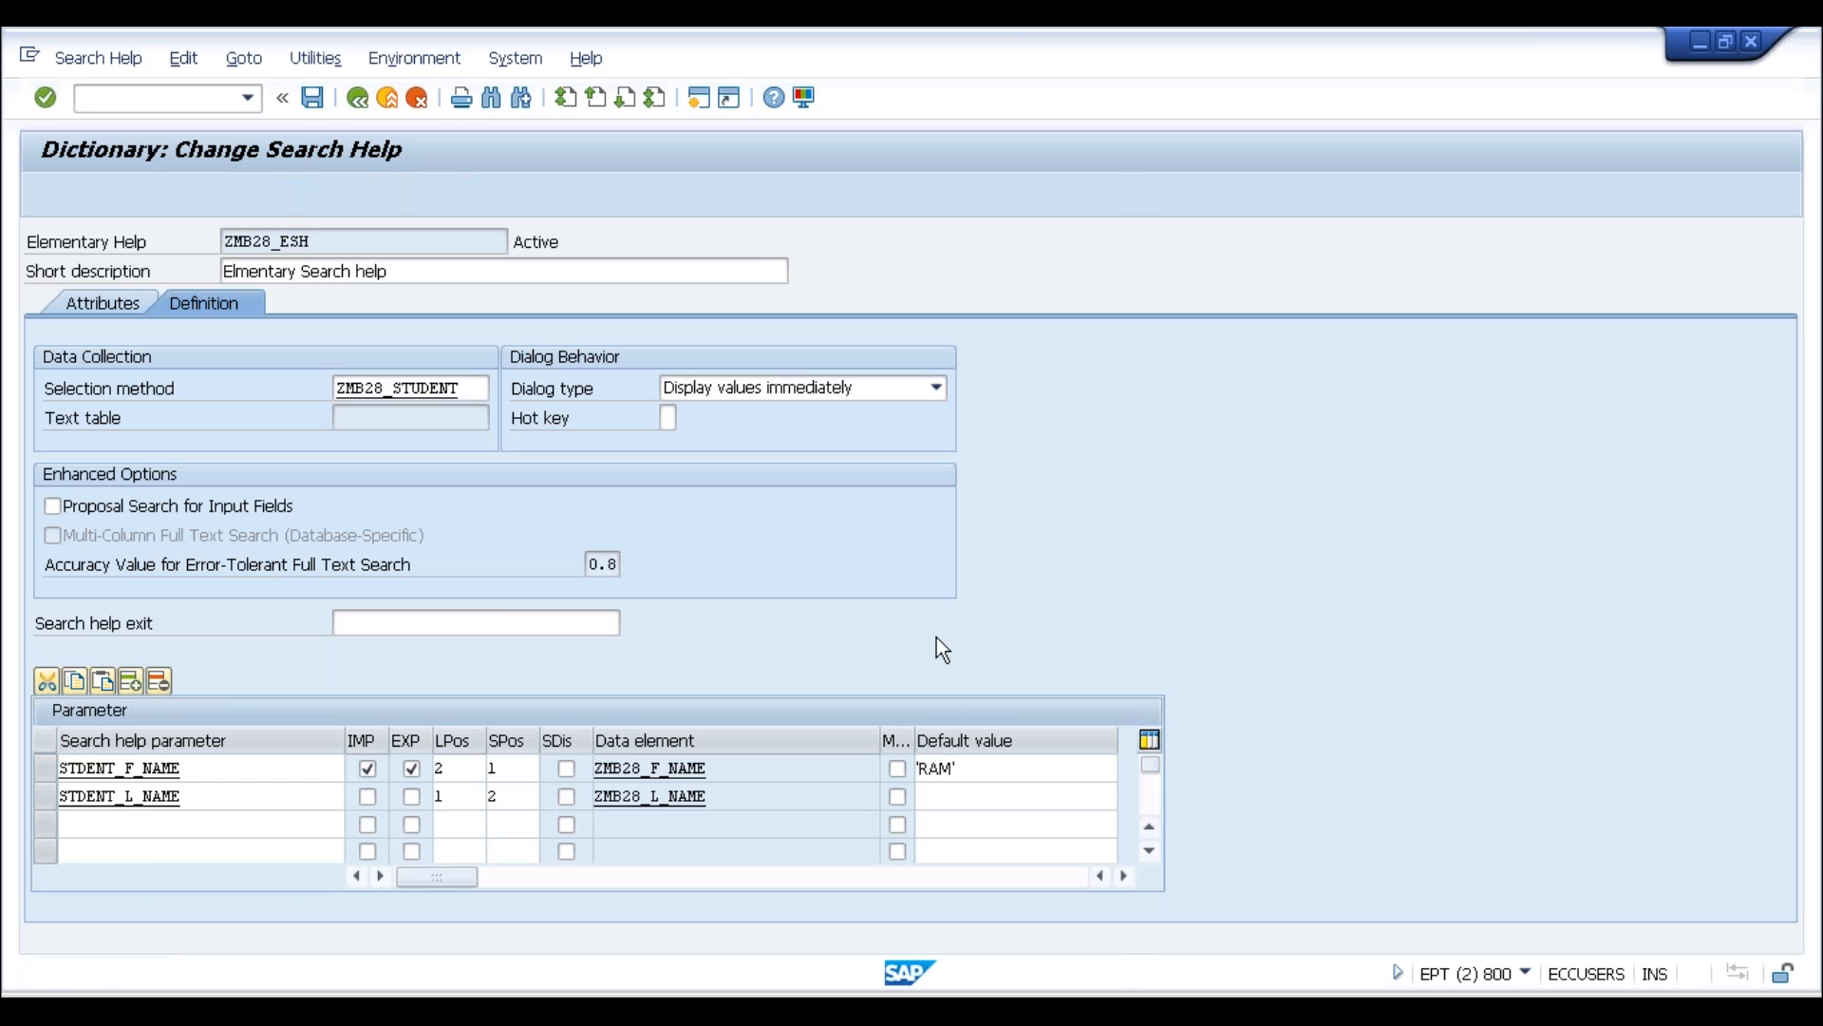
pyautogui.press('Return')
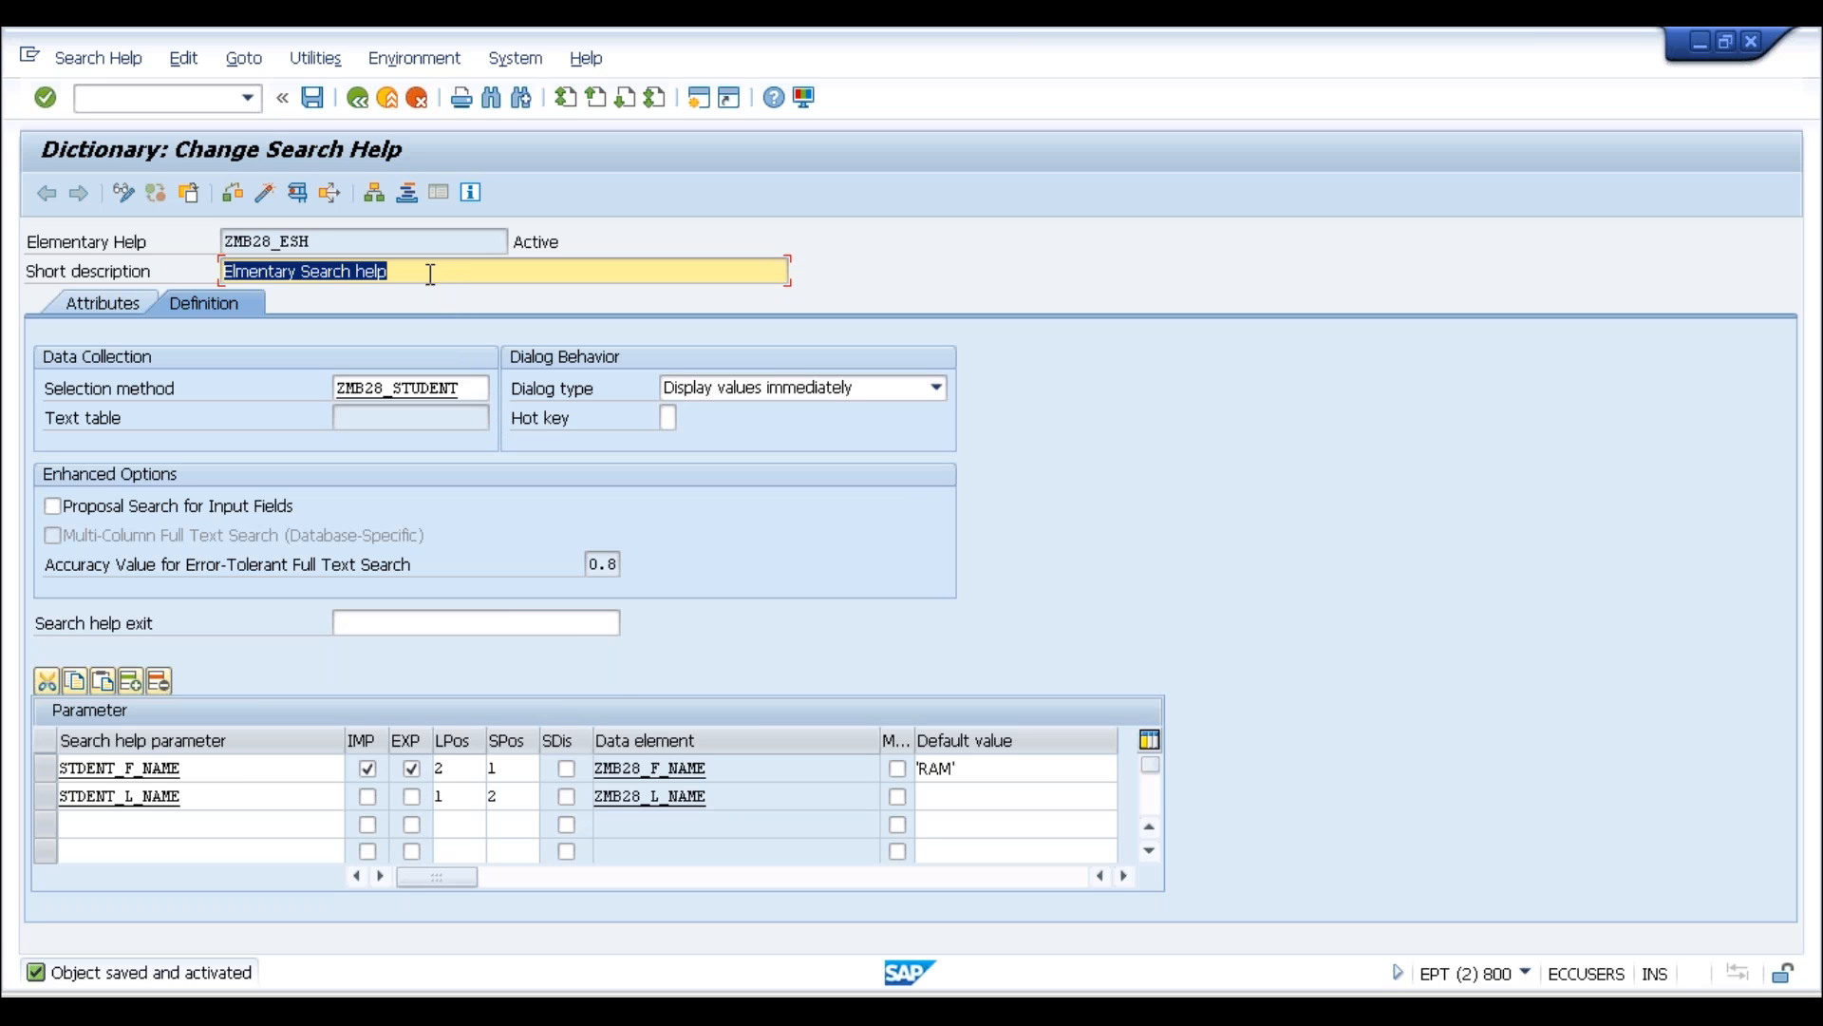
pyautogui.moveTo(394, 275); pyautogui.dragTo(122, 258)
# Enable IMP and EXP for STDENT_L_NAME, and set LPos to 1 for STDENT_F_NAME and 2 for STDENT_L_NAME
pyautogui.click(451, 798)
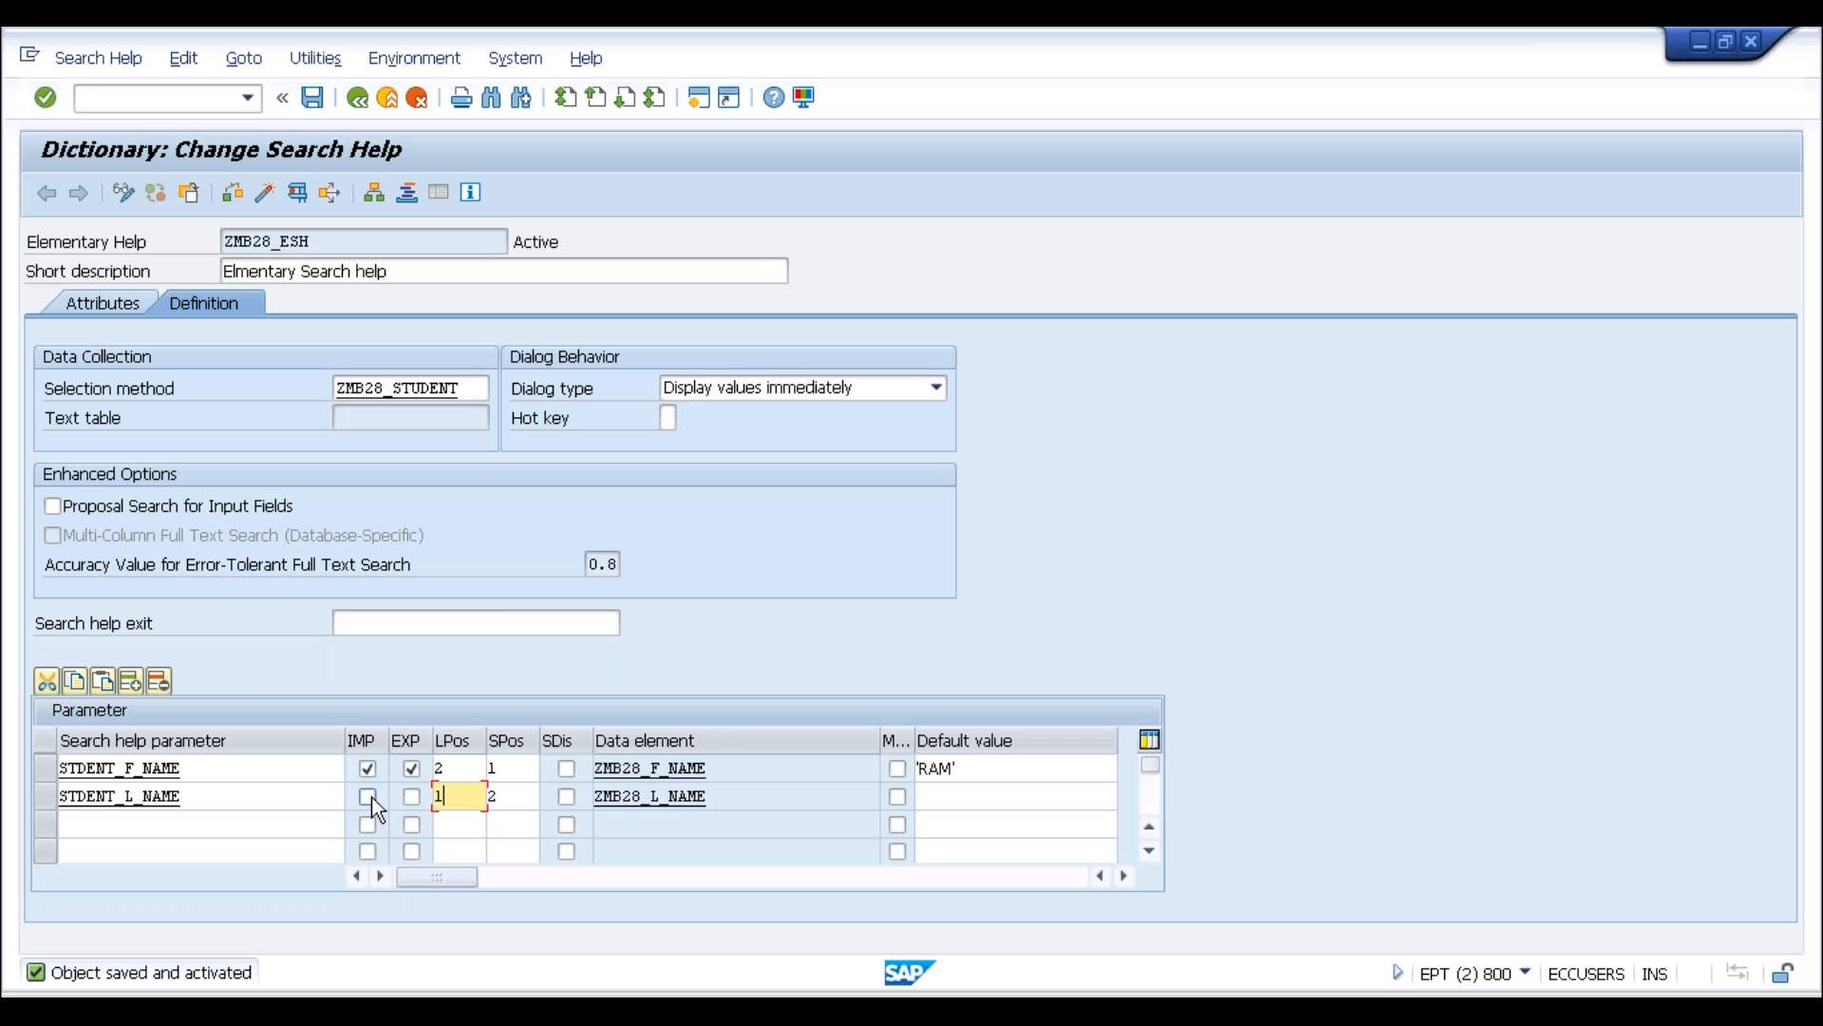
pyautogui.click(368, 796)
pyautogui.click(411, 795)
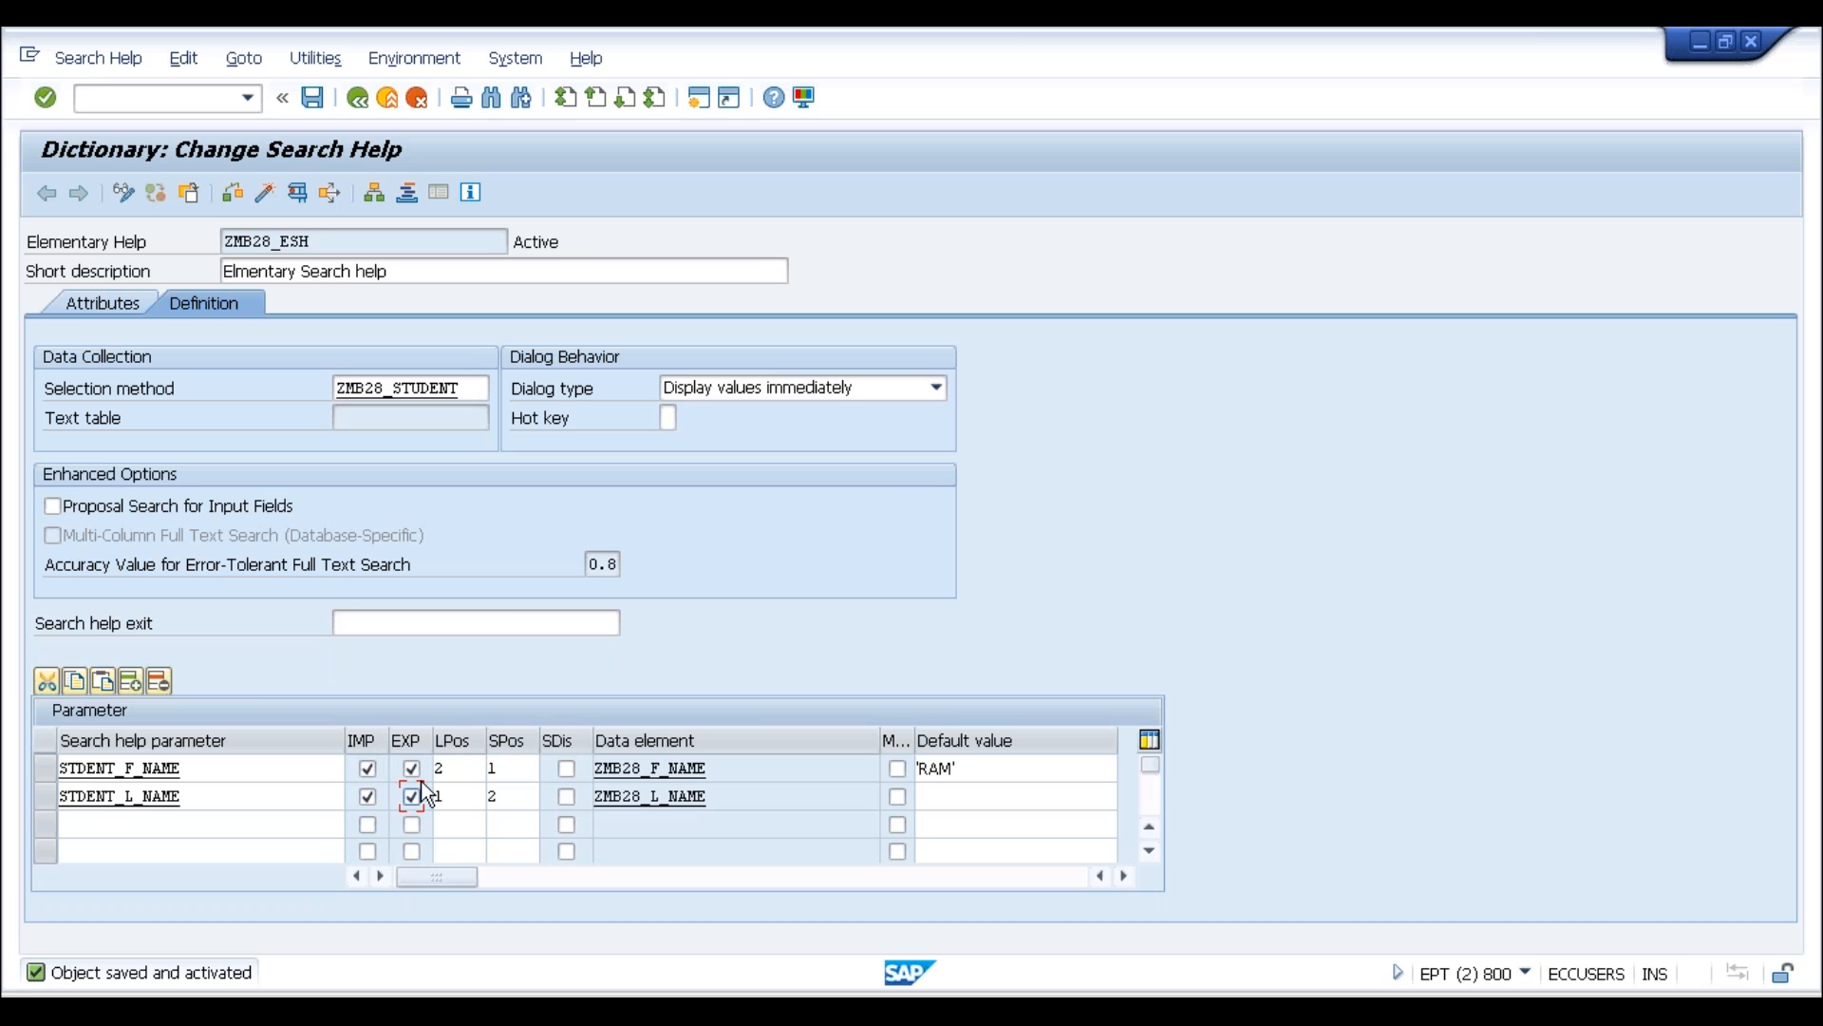
pyautogui.moveTo(445, 769); pyautogui.dragTo(412, 777)
pyautogui.write('1')
pyautogui.click(471, 792)
pyautogui.press('BackSpace')
pyautogui.write('2')
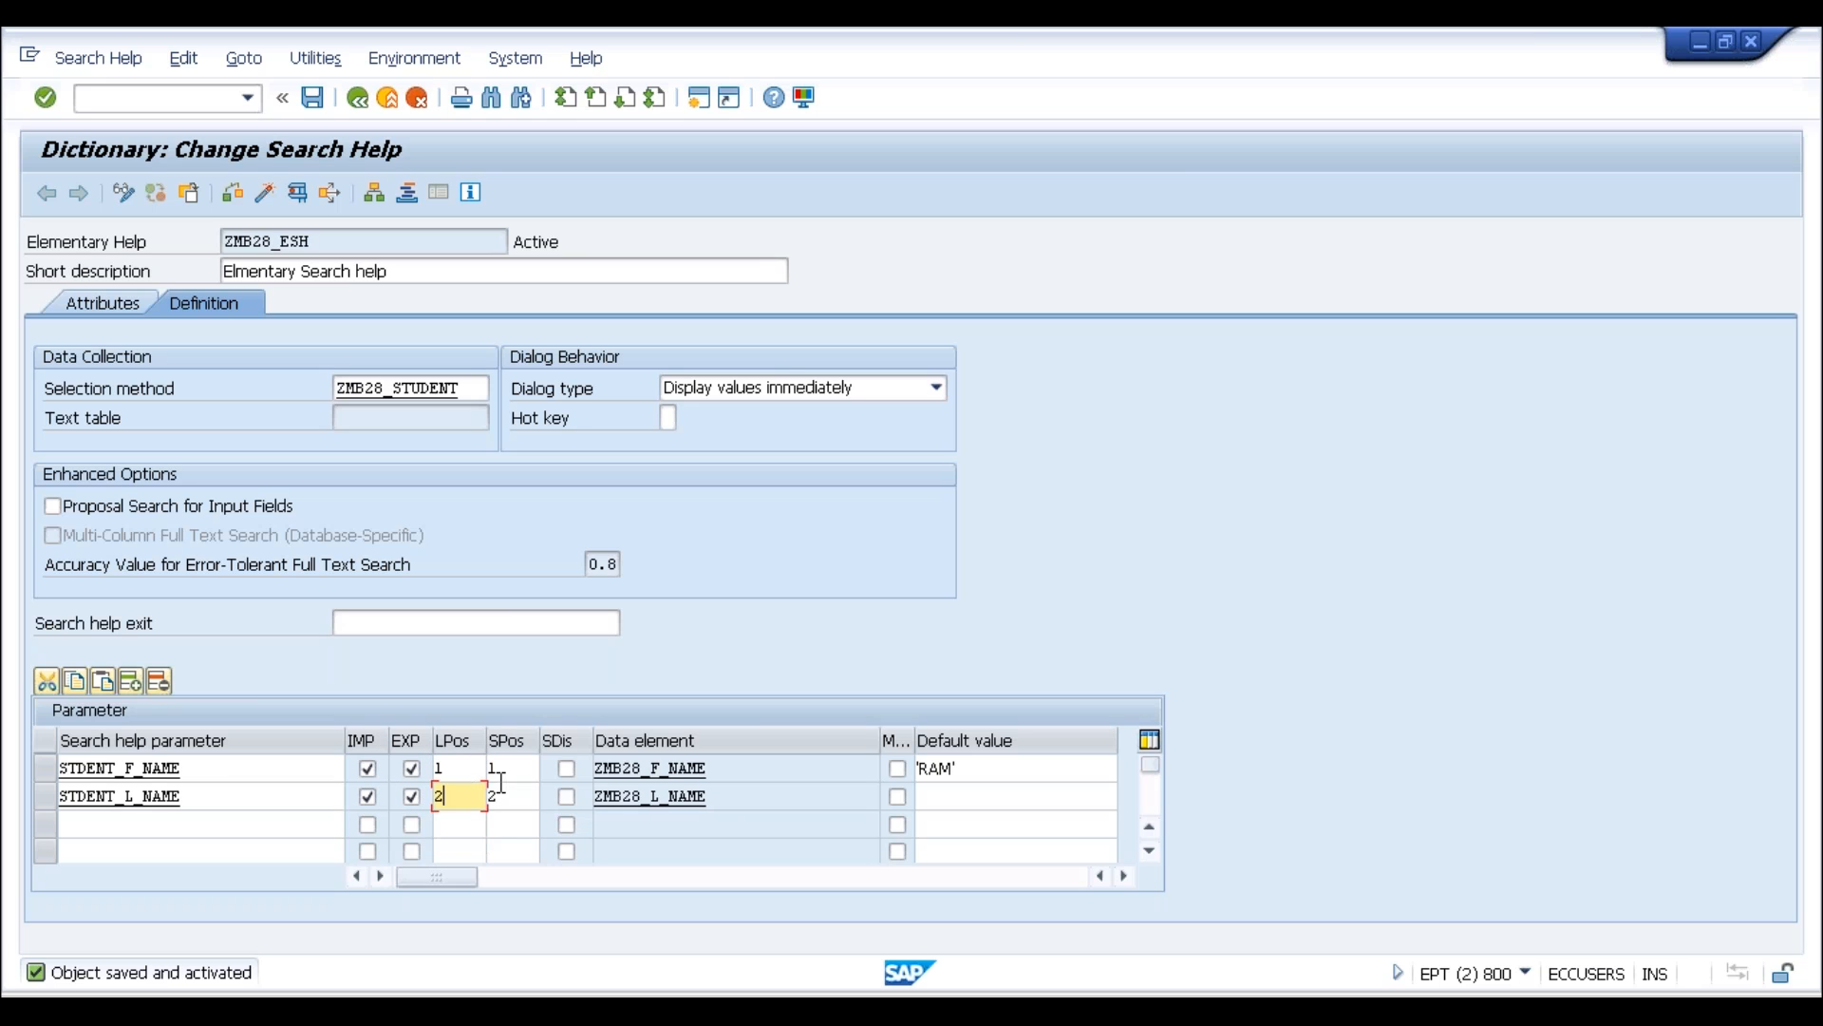
# Save the search help with the changed parameter settings and activate it
pyautogui.click(527, 797)
pyautogui.click(940, 798)
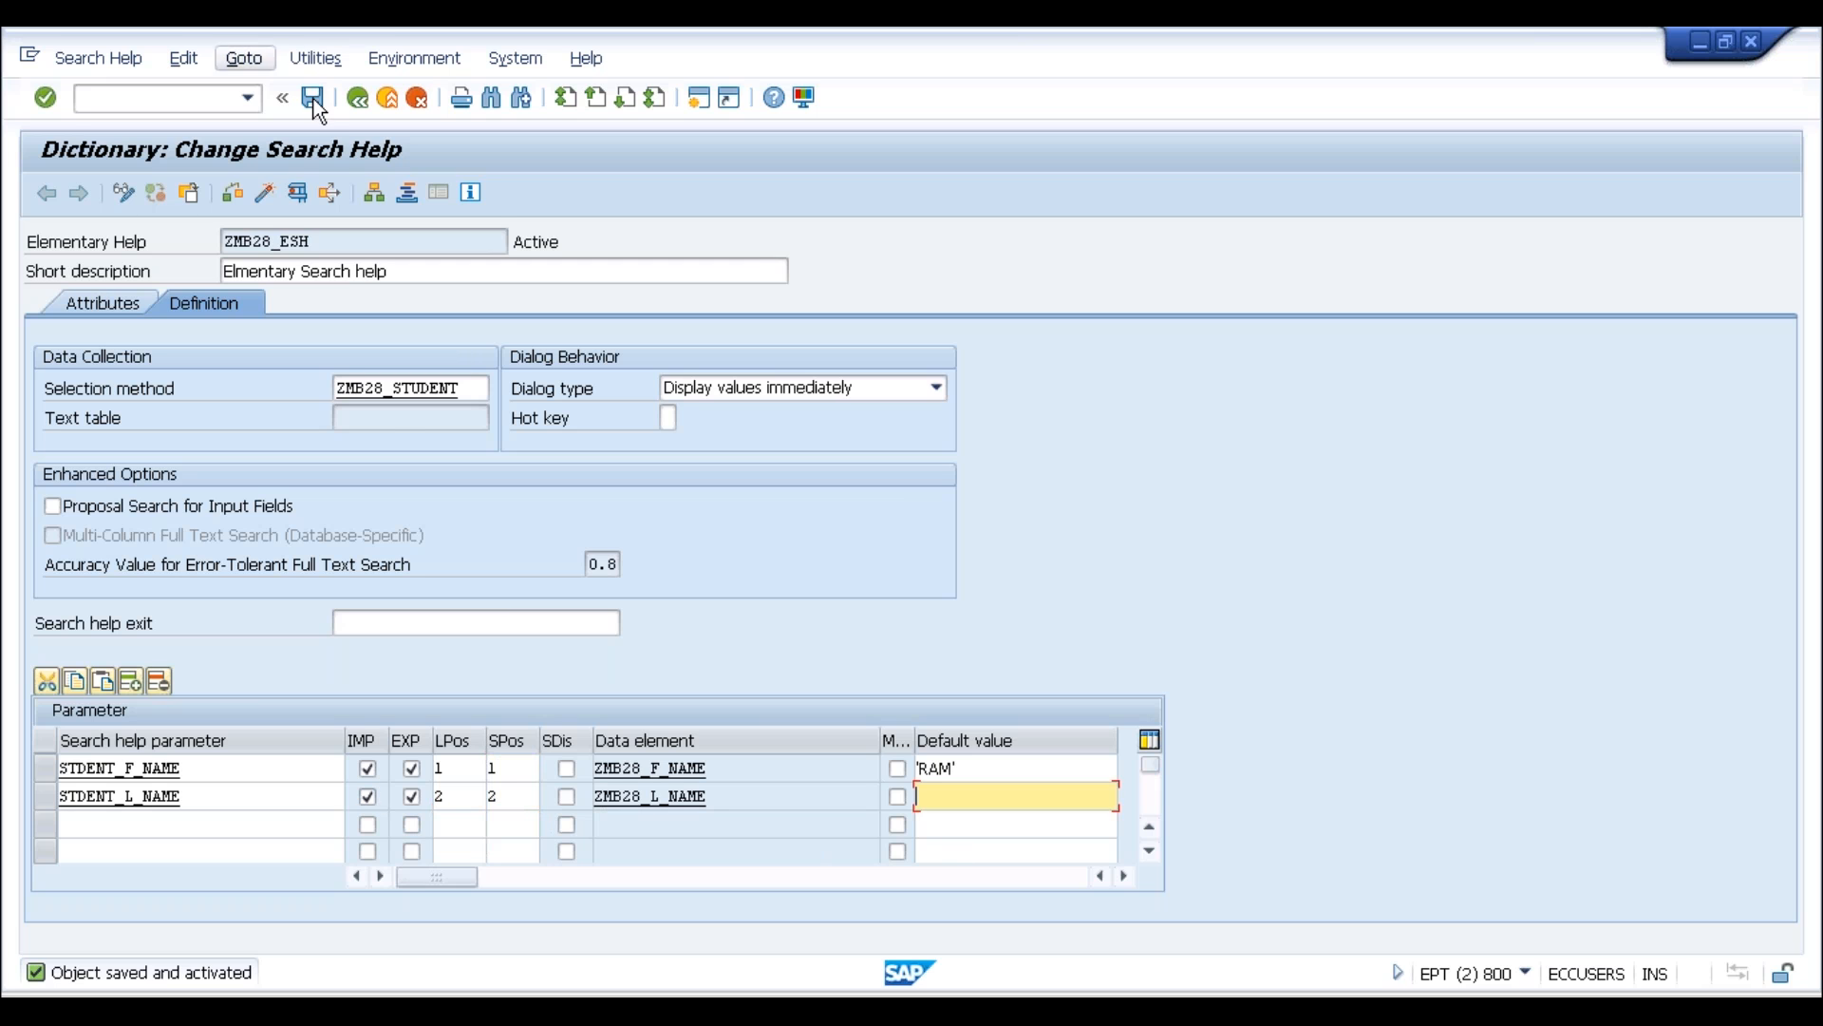
pyautogui.click(312, 98)
pyautogui.click(264, 195)
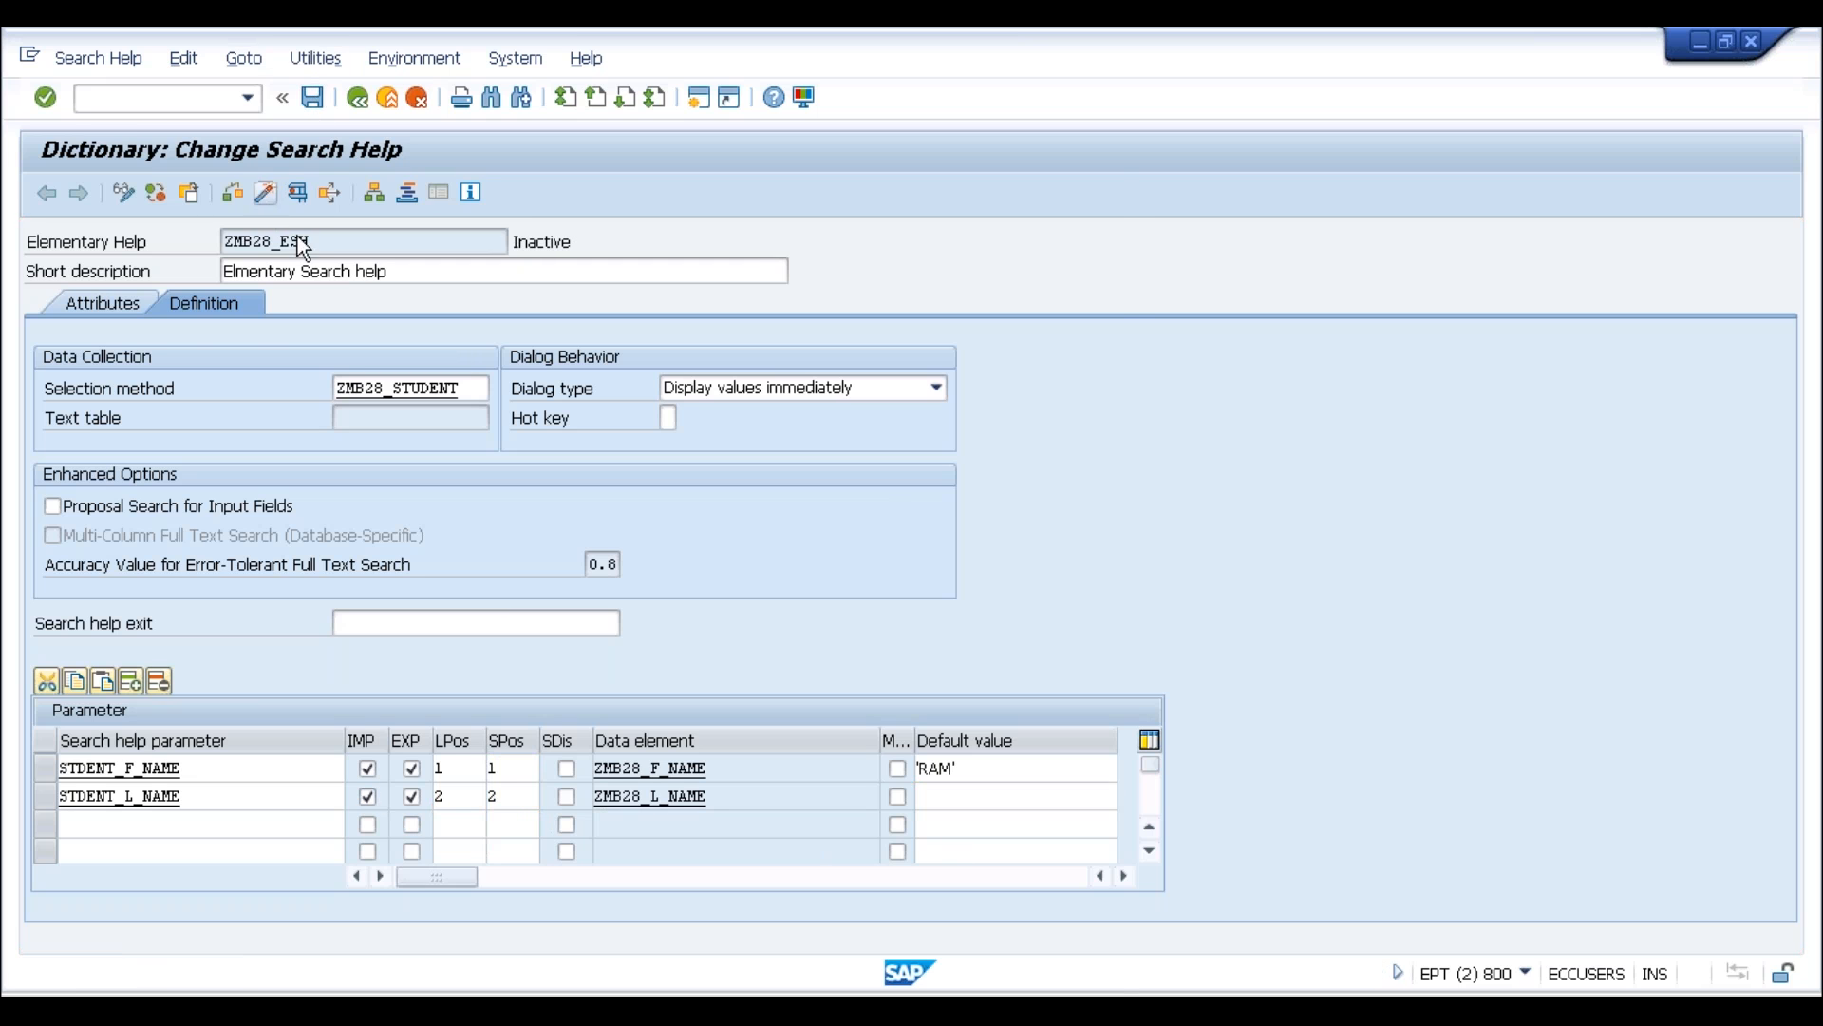
pyautogui.press('Return')
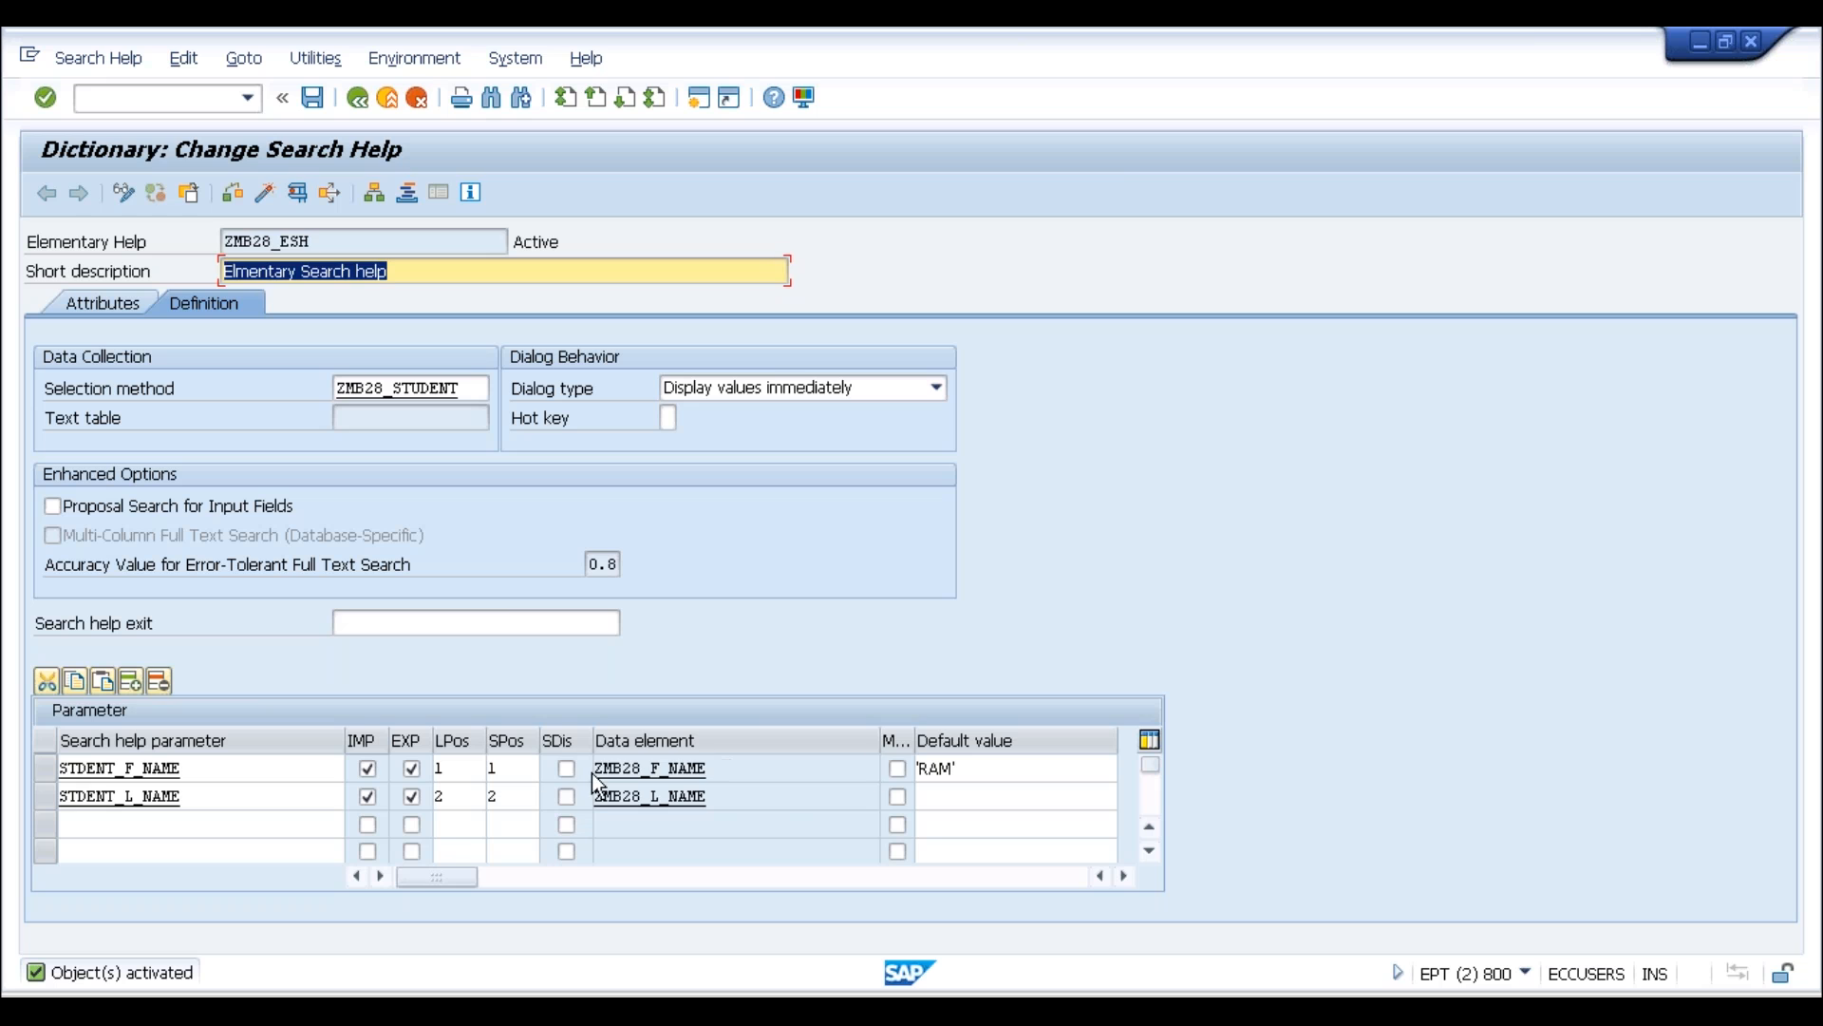
# Review both parameters' data elements and the STDENT_F_NAME default value, and run the activation again
pyautogui.moveTo(595, 772); pyautogui.dragTo(764, 822)
pyautogui.moveTo(597, 796); pyautogui.dragTo(815, 841)
pyautogui.click(983, 771)
pyautogui.doubleClick(944, 770)
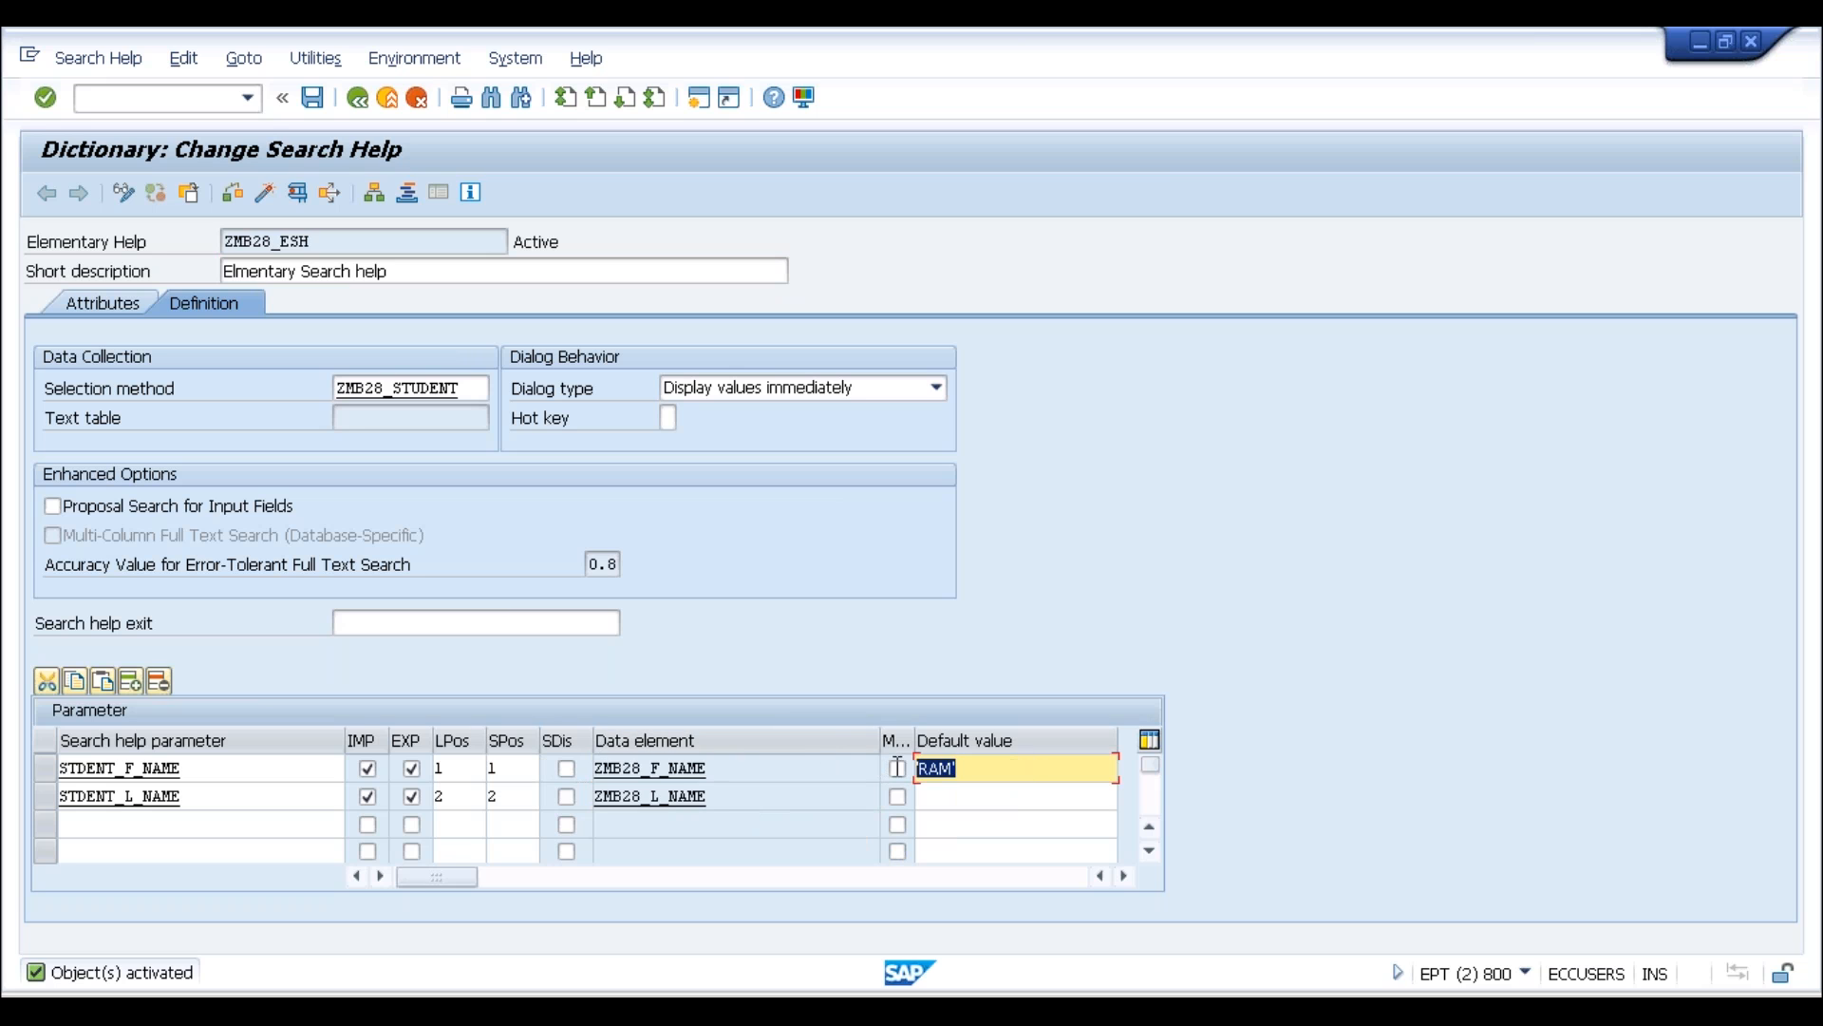
pyautogui.click(265, 192)
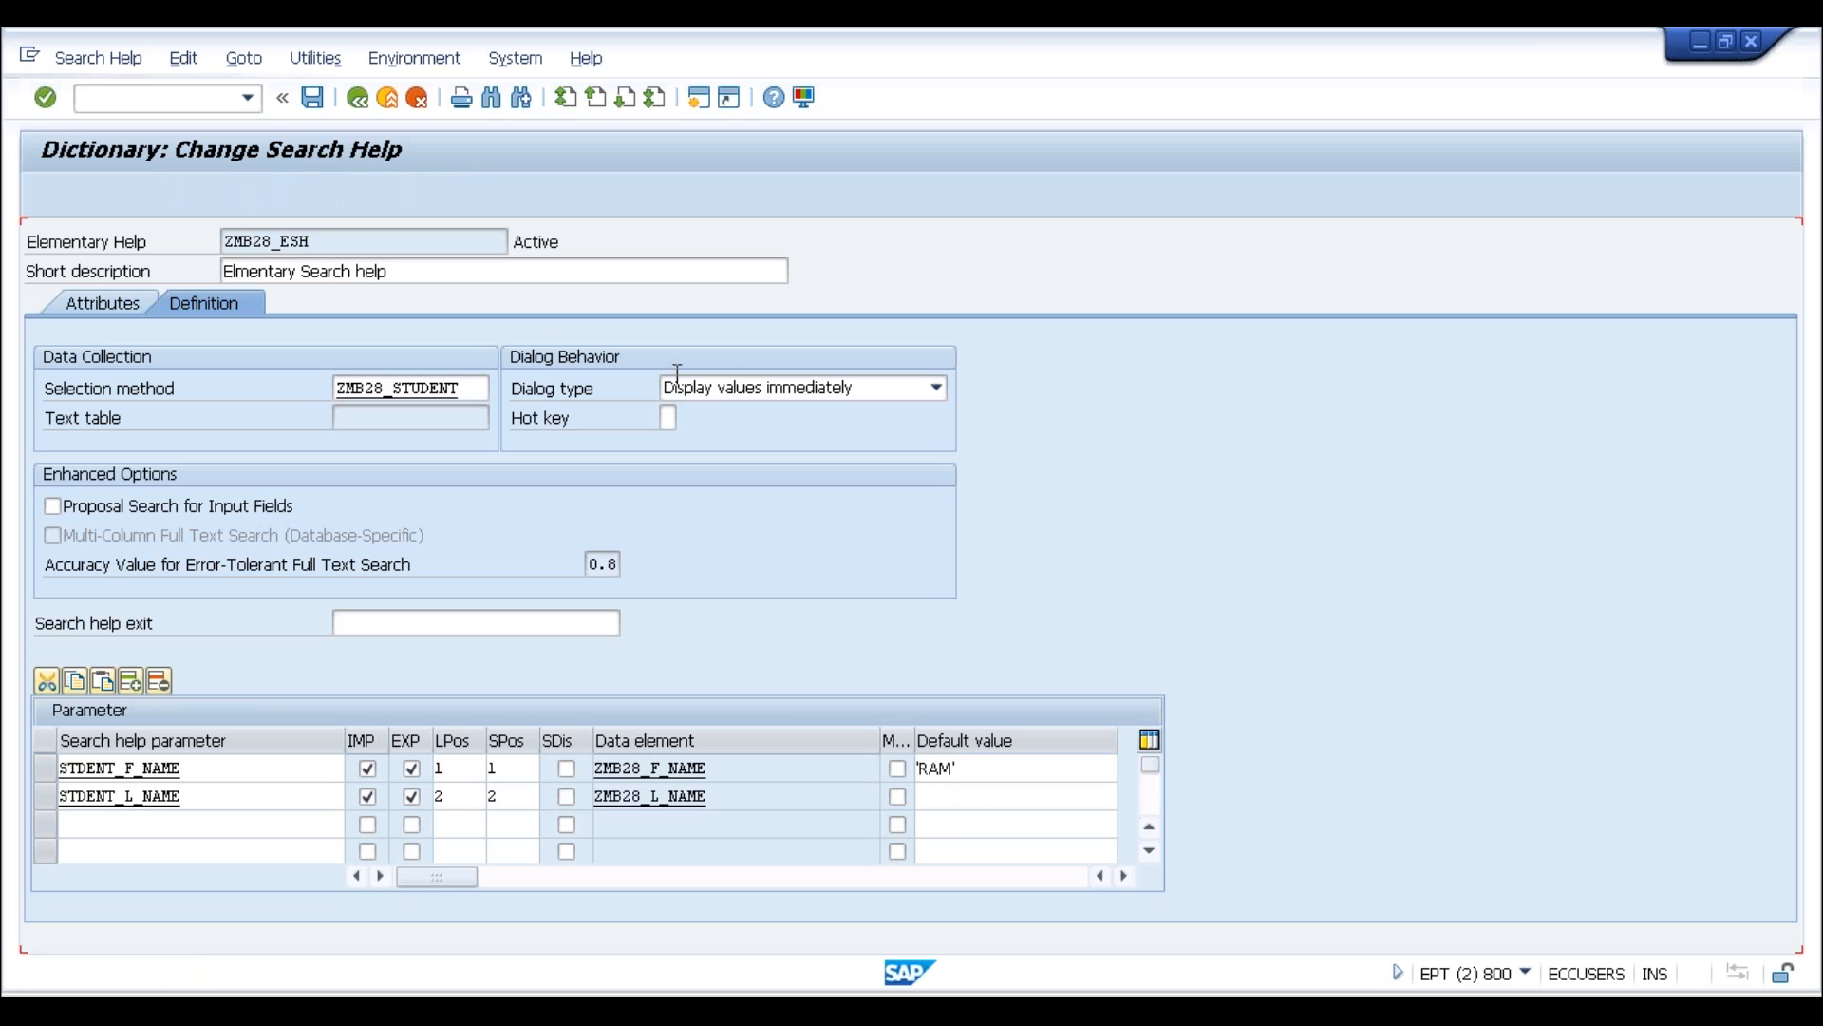
# Test the search help by transferring the third entry of the STDENT_F_NAME value list into the test fields, and close the test
pyautogui.click(298, 194)
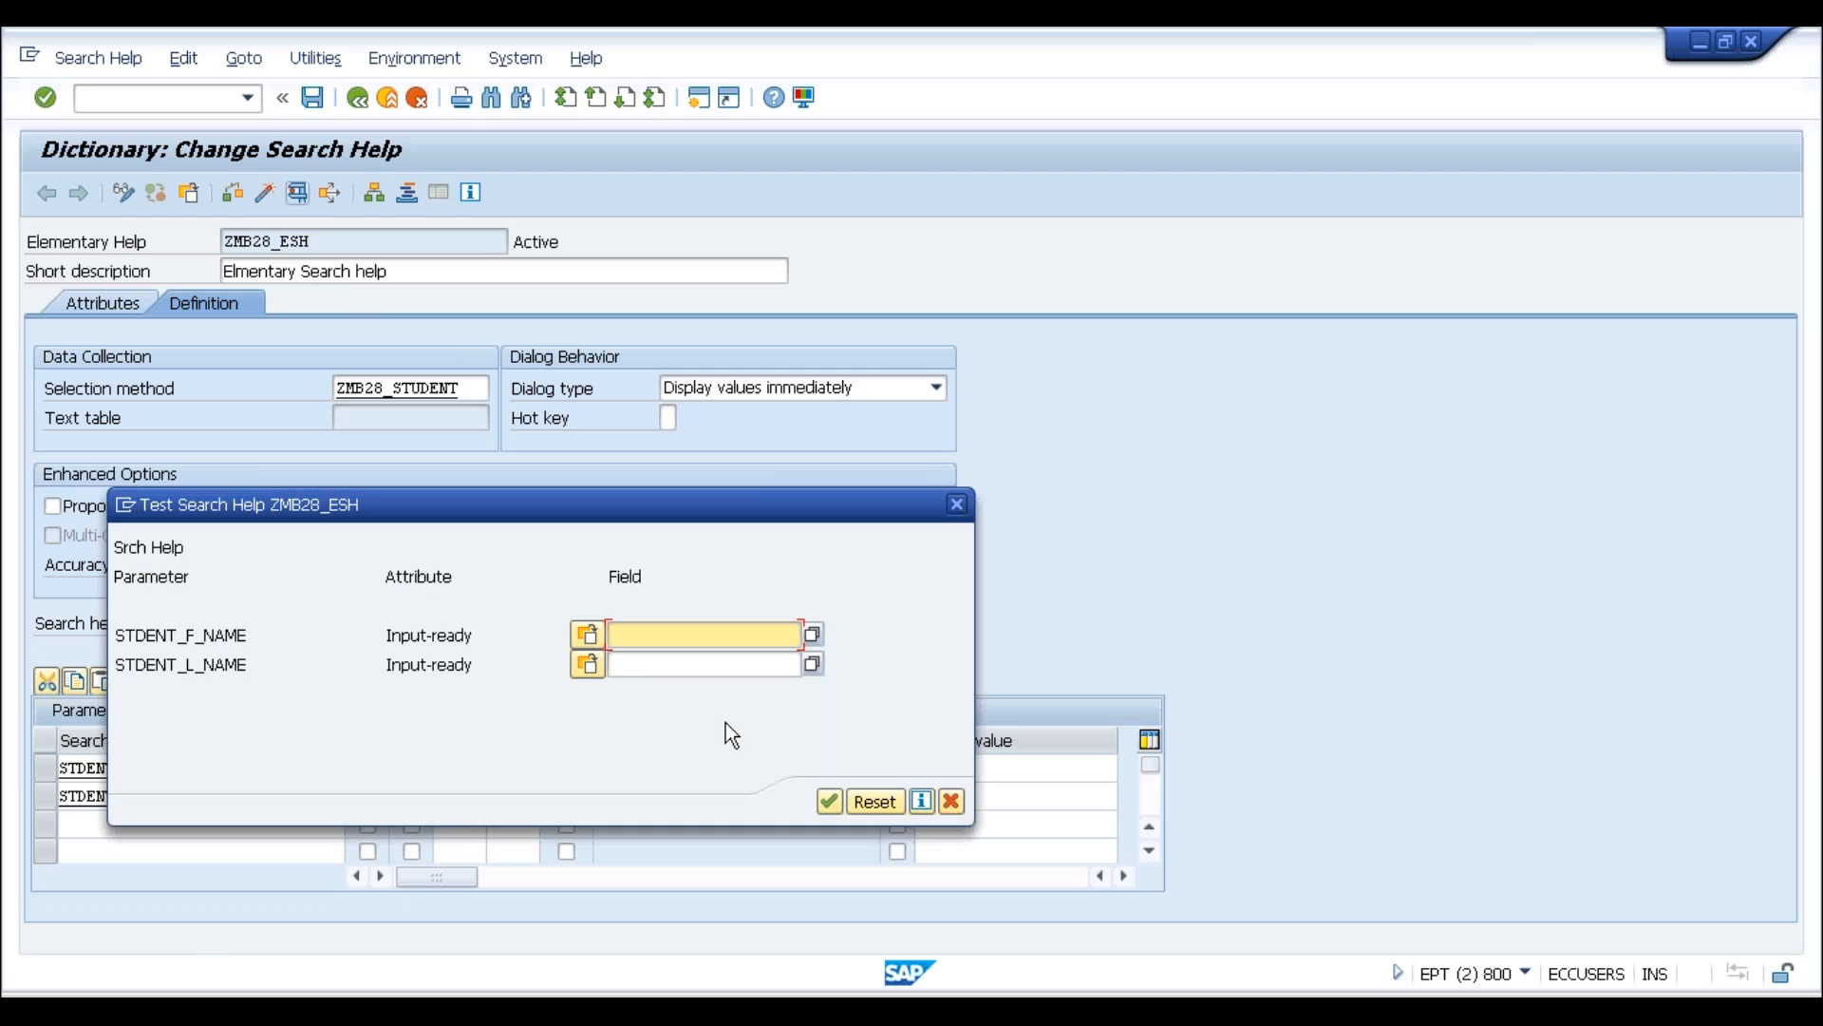
pyautogui.click(812, 640)
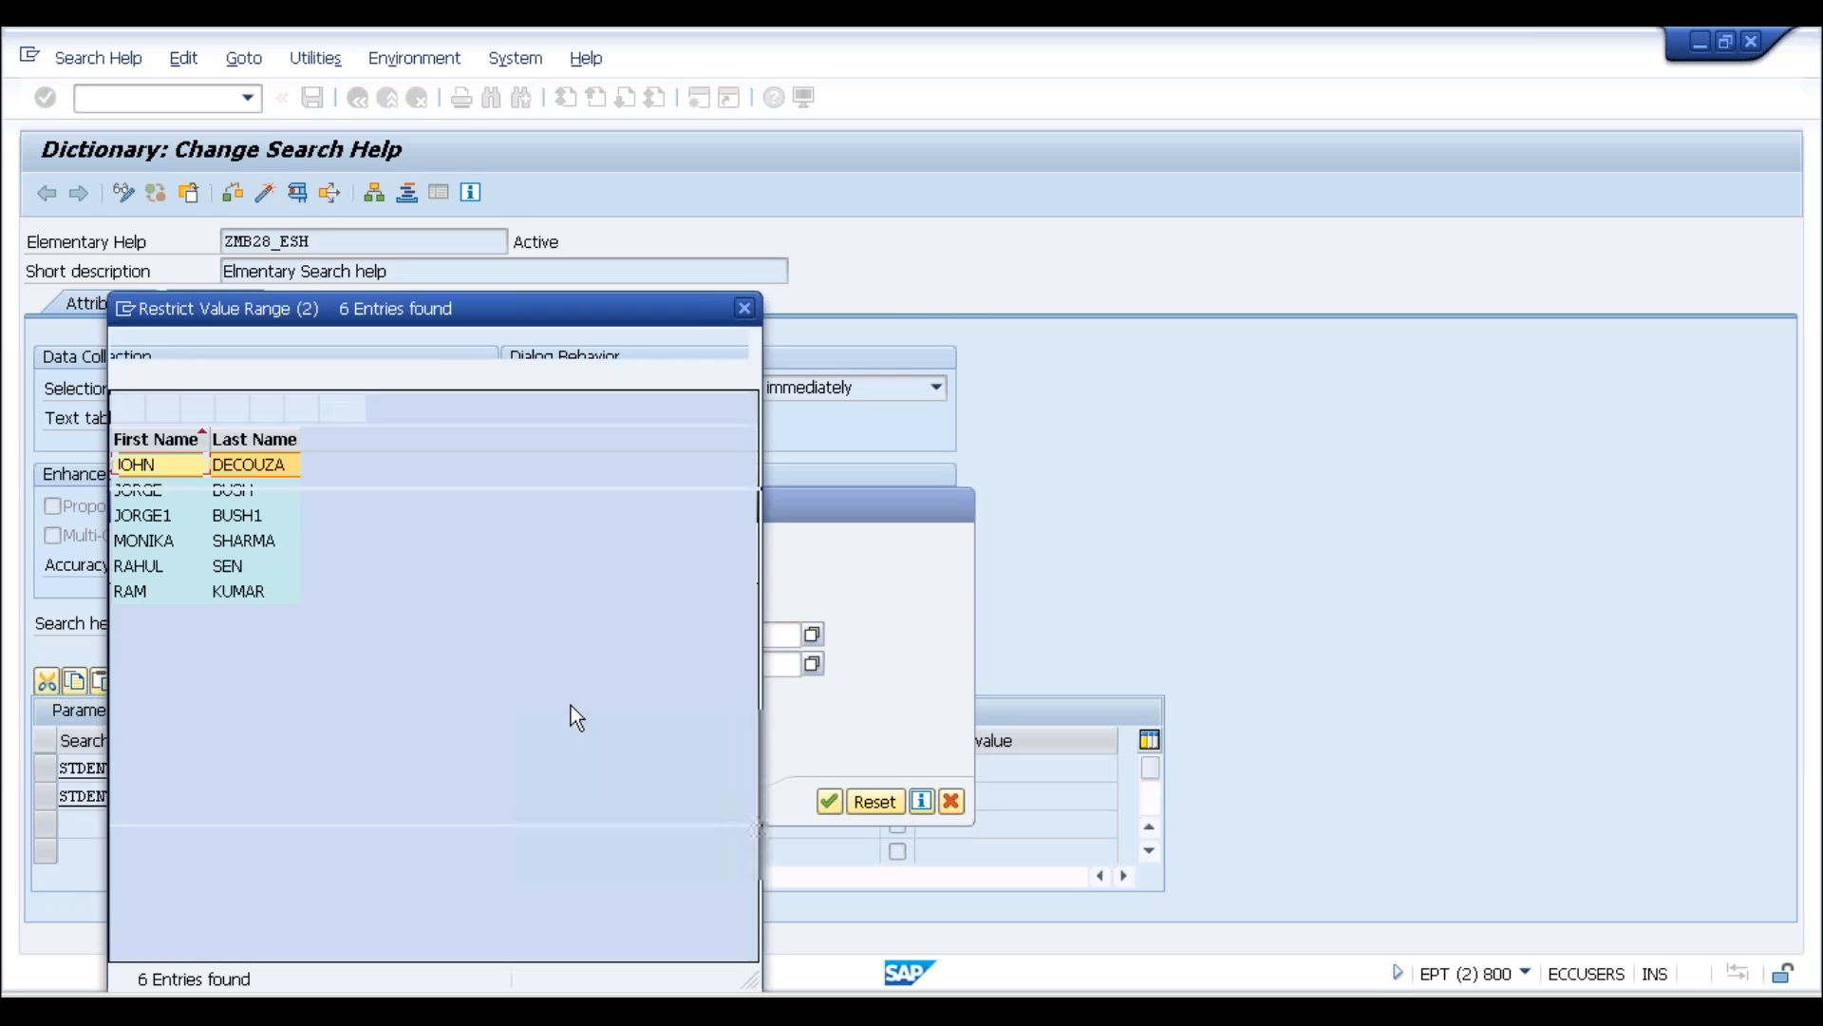
pyautogui.click(253, 521)
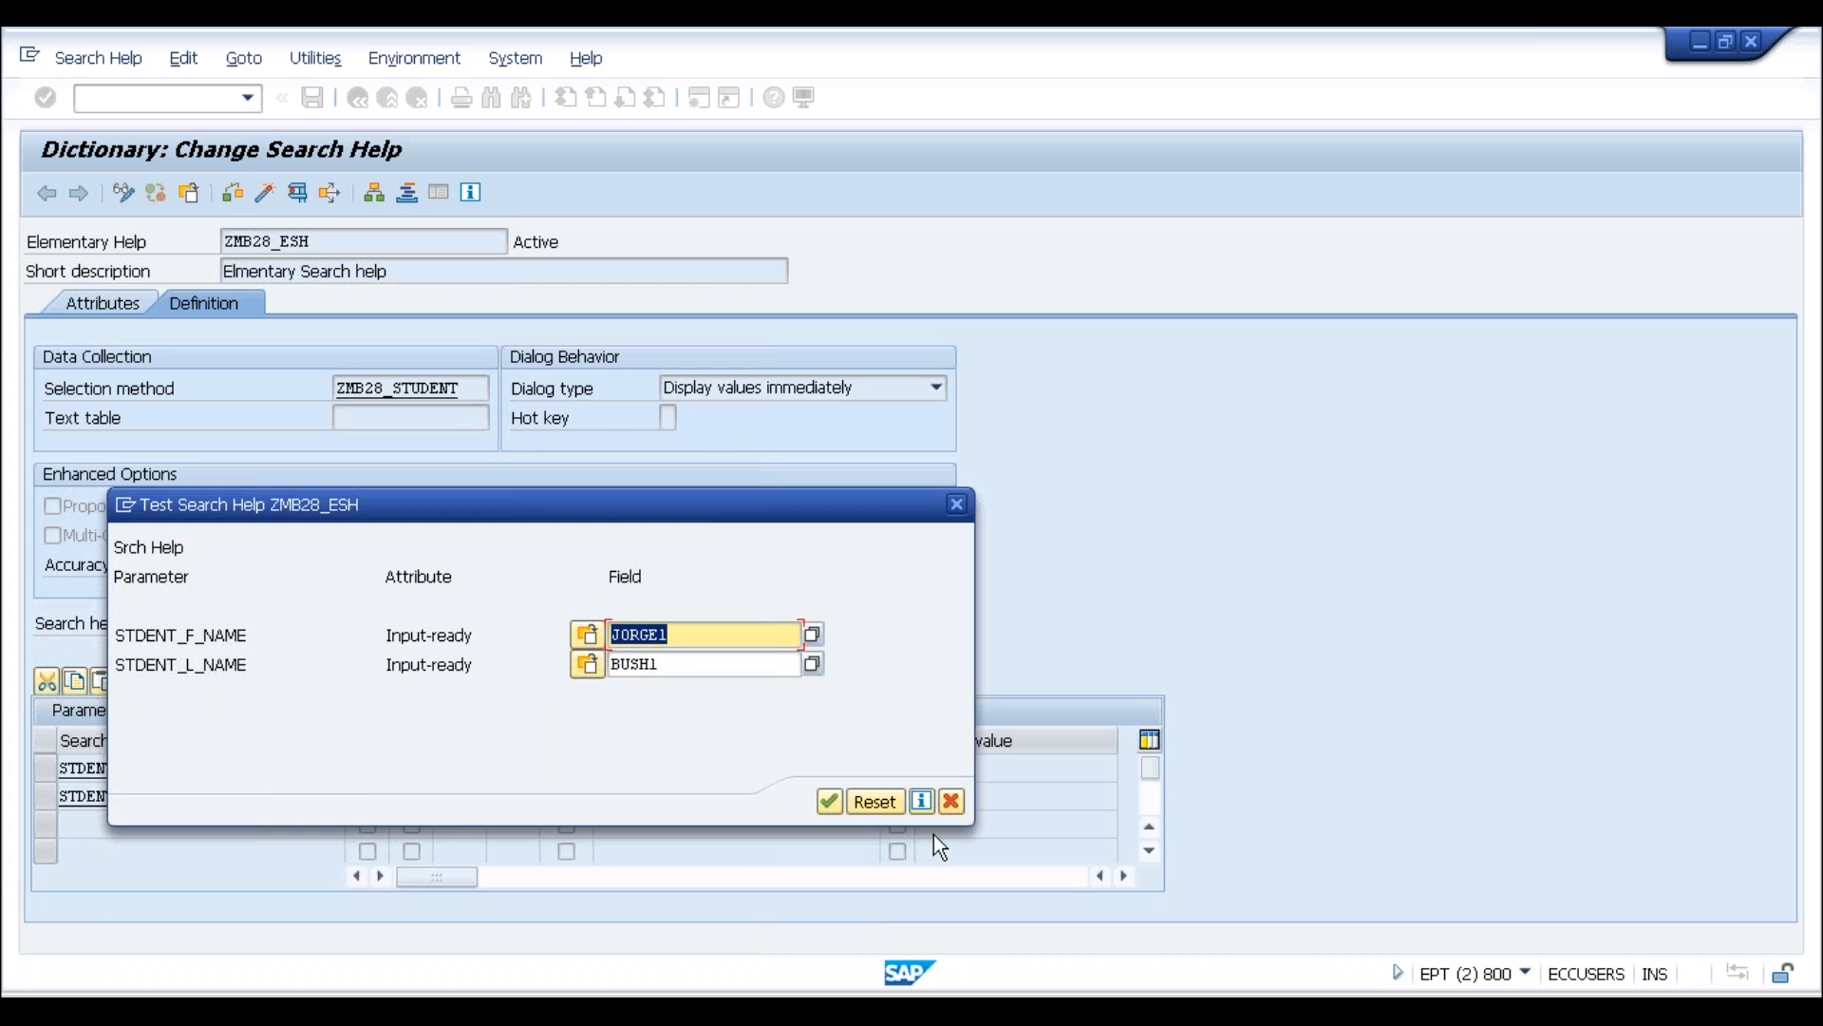
pyautogui.click(952, 800)
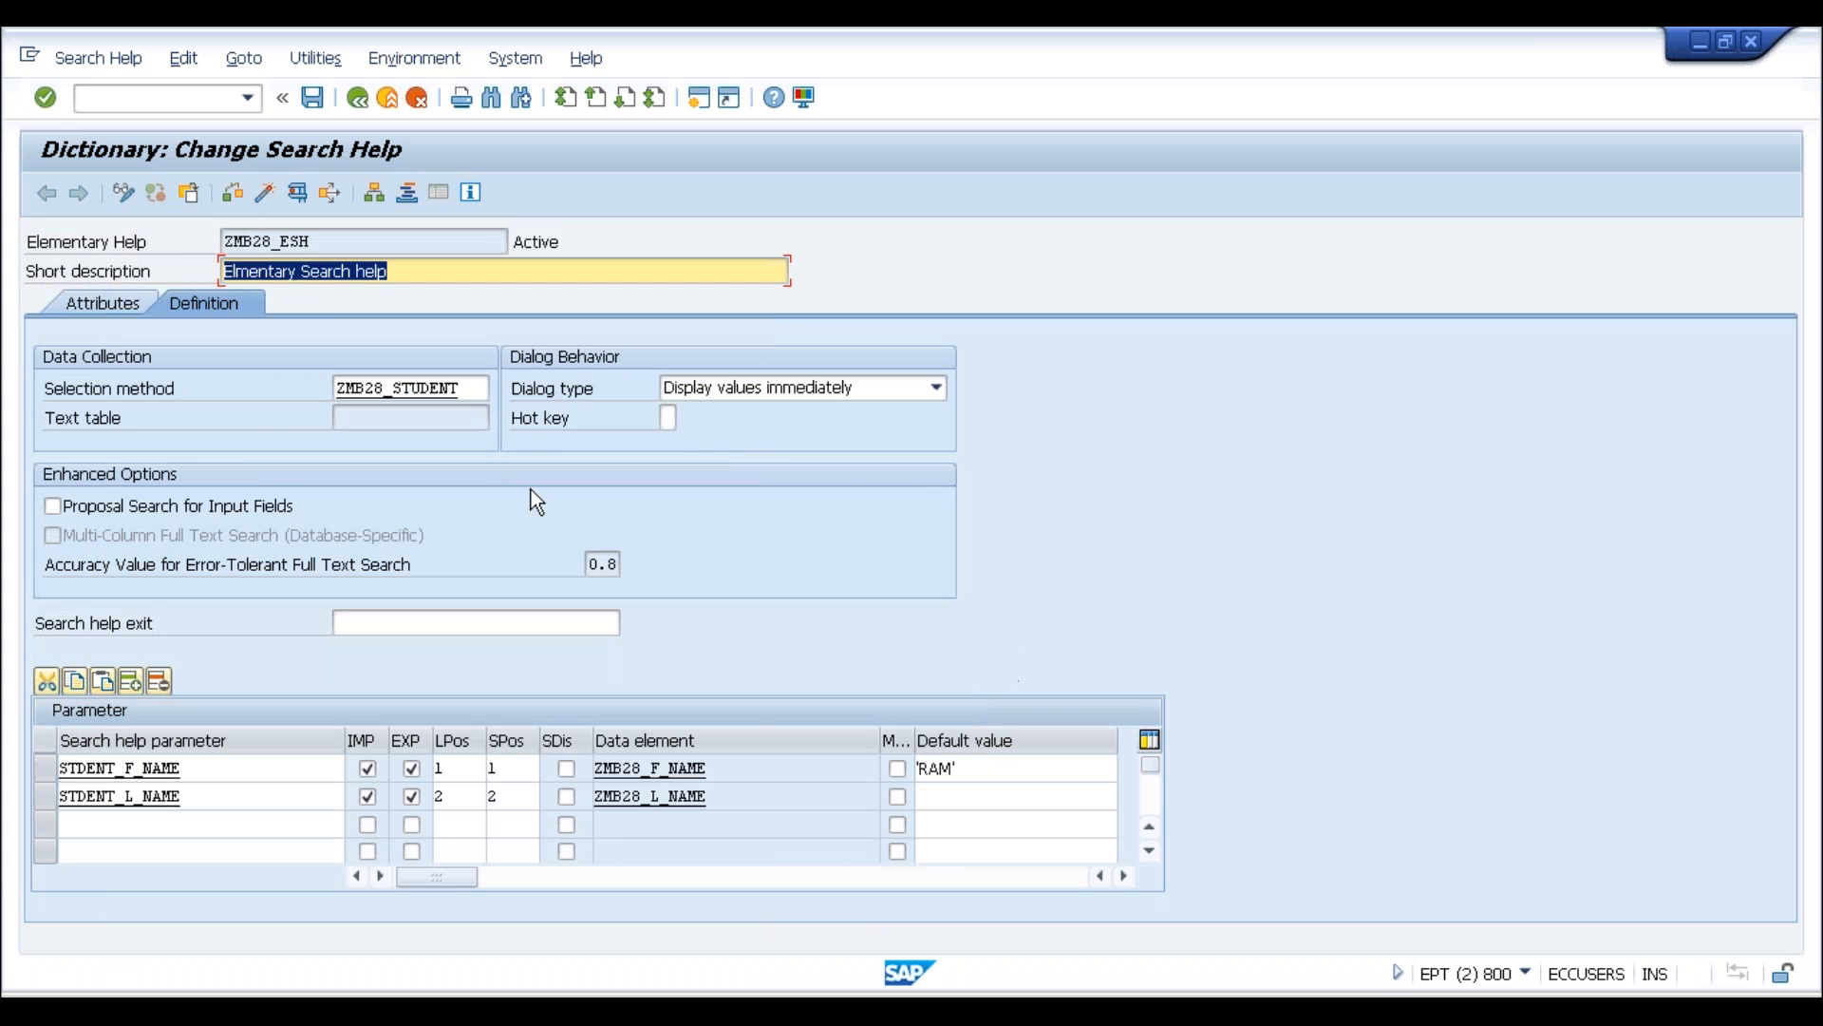
# Reactivate and leave the search help, and select the Search help object type with ZMB28_ESH on the ABAP Dictionary initial screen
pyautogui.click(264, 190)
pyautogui.click(357, 98)
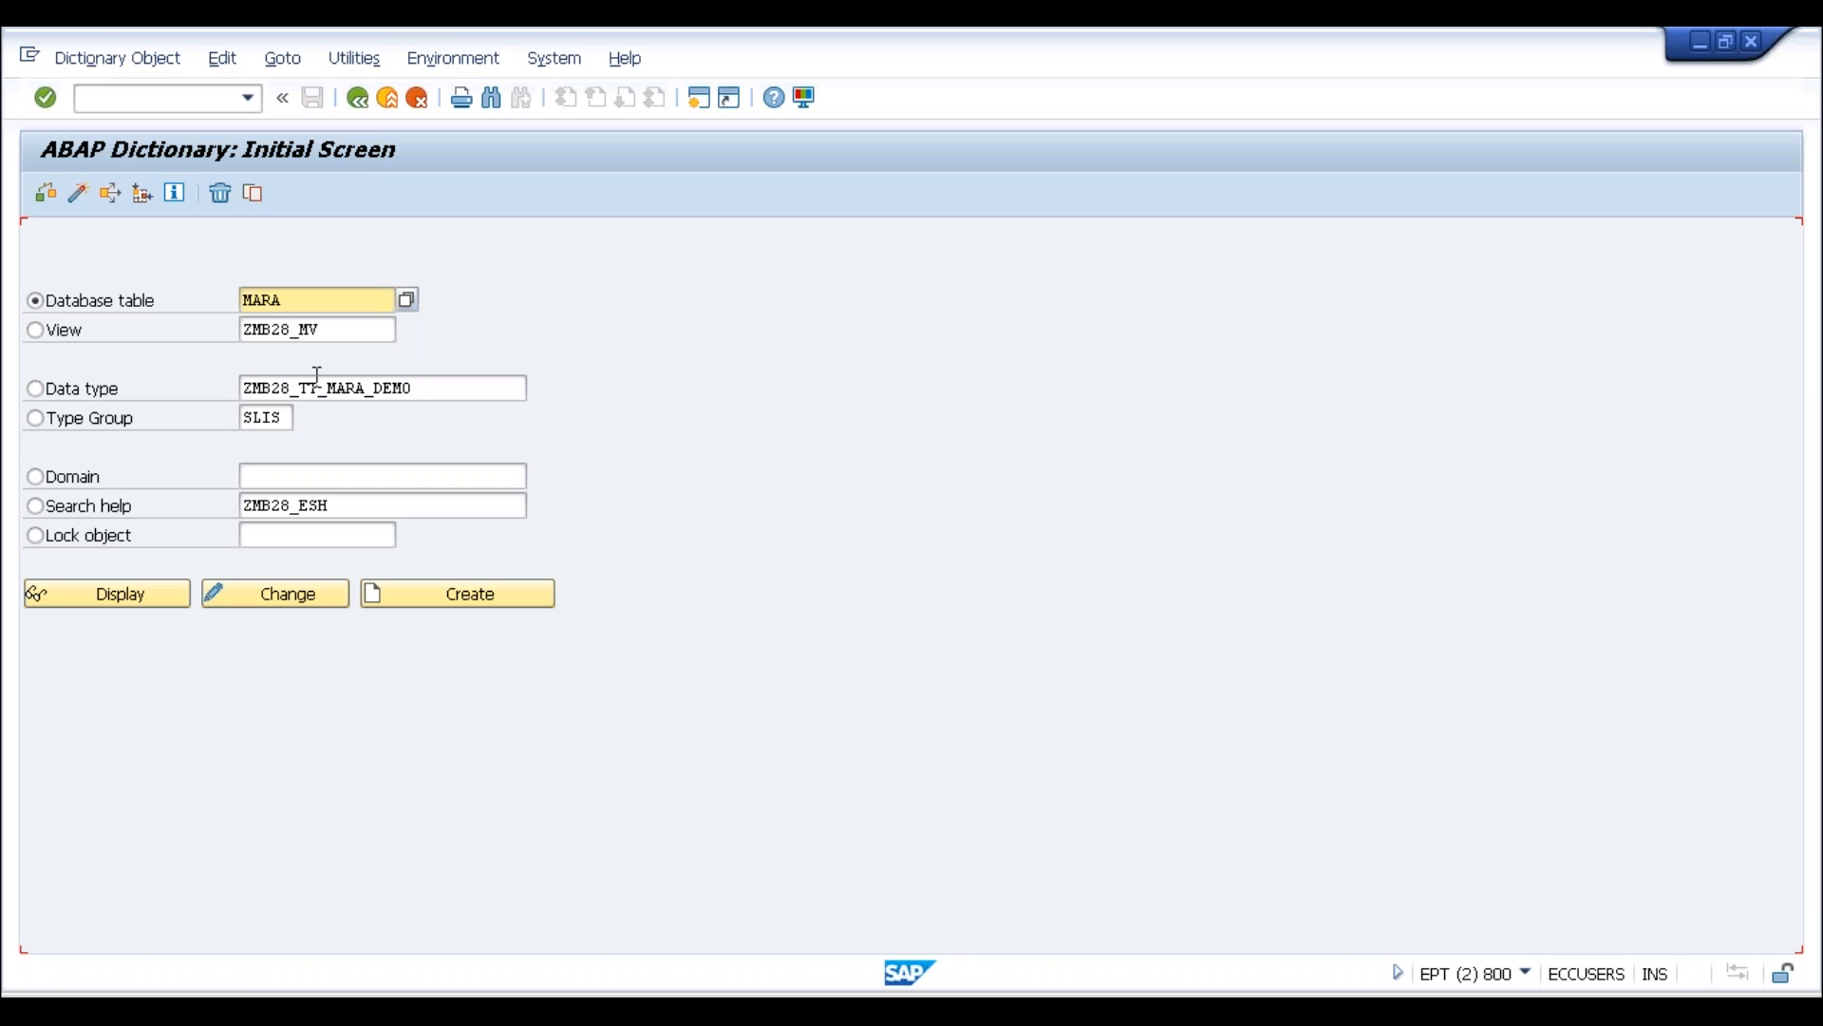
pyautogui.doubleClick(349, 330)
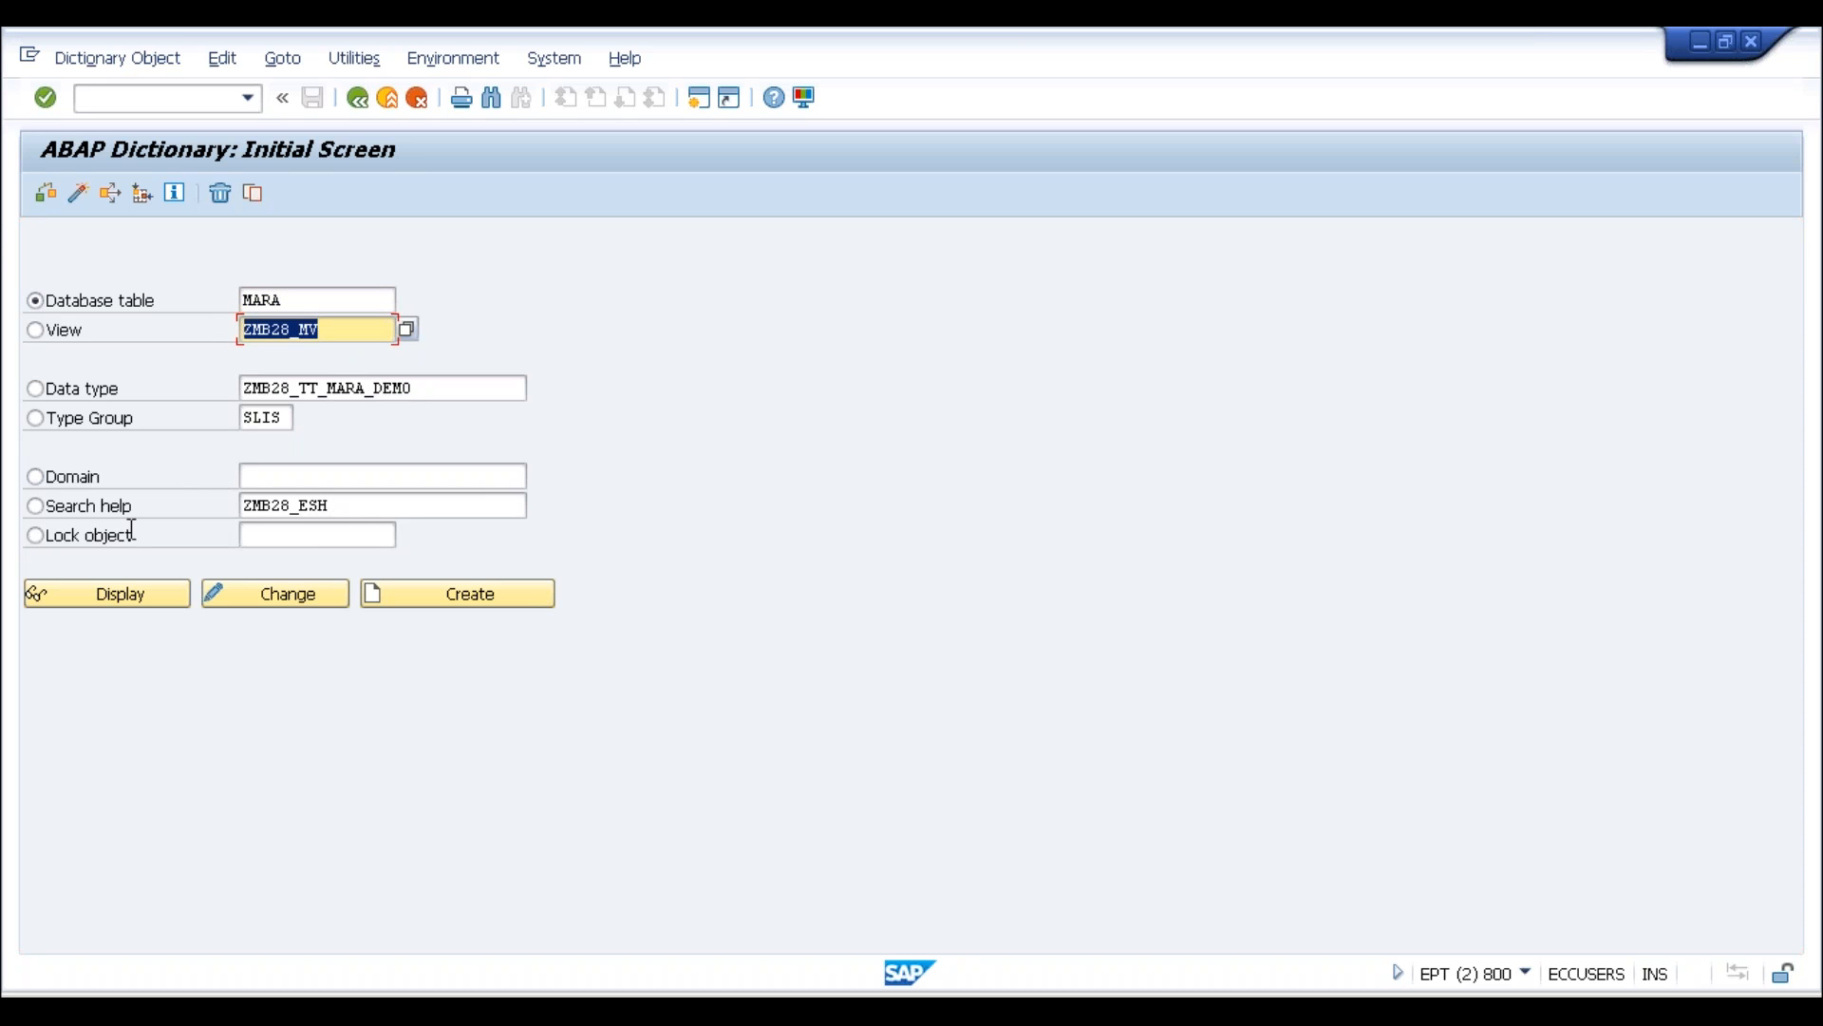
pyautogui.click(36, 506)
pyautogui.click(367, 505)
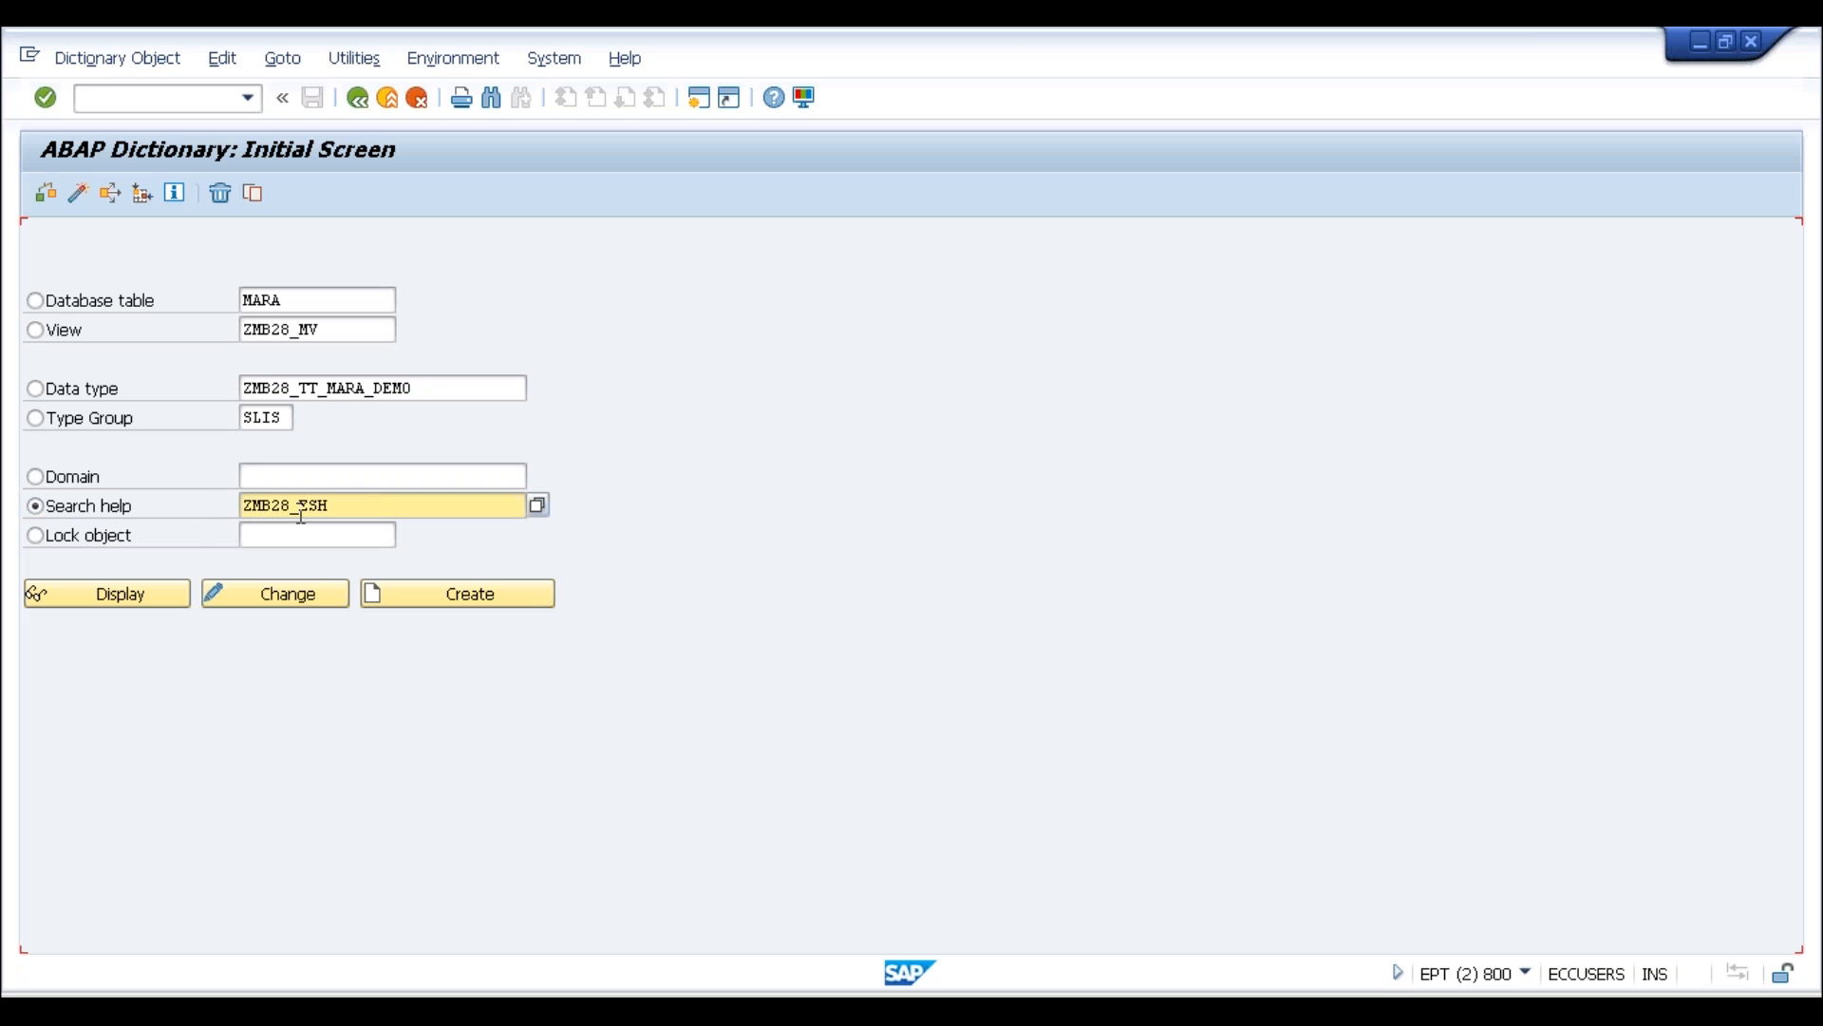
pyautogui.moveTo(329, 505); pyautogui.dragTo(155, 529)
pyautogui.moveTo(978, 57)
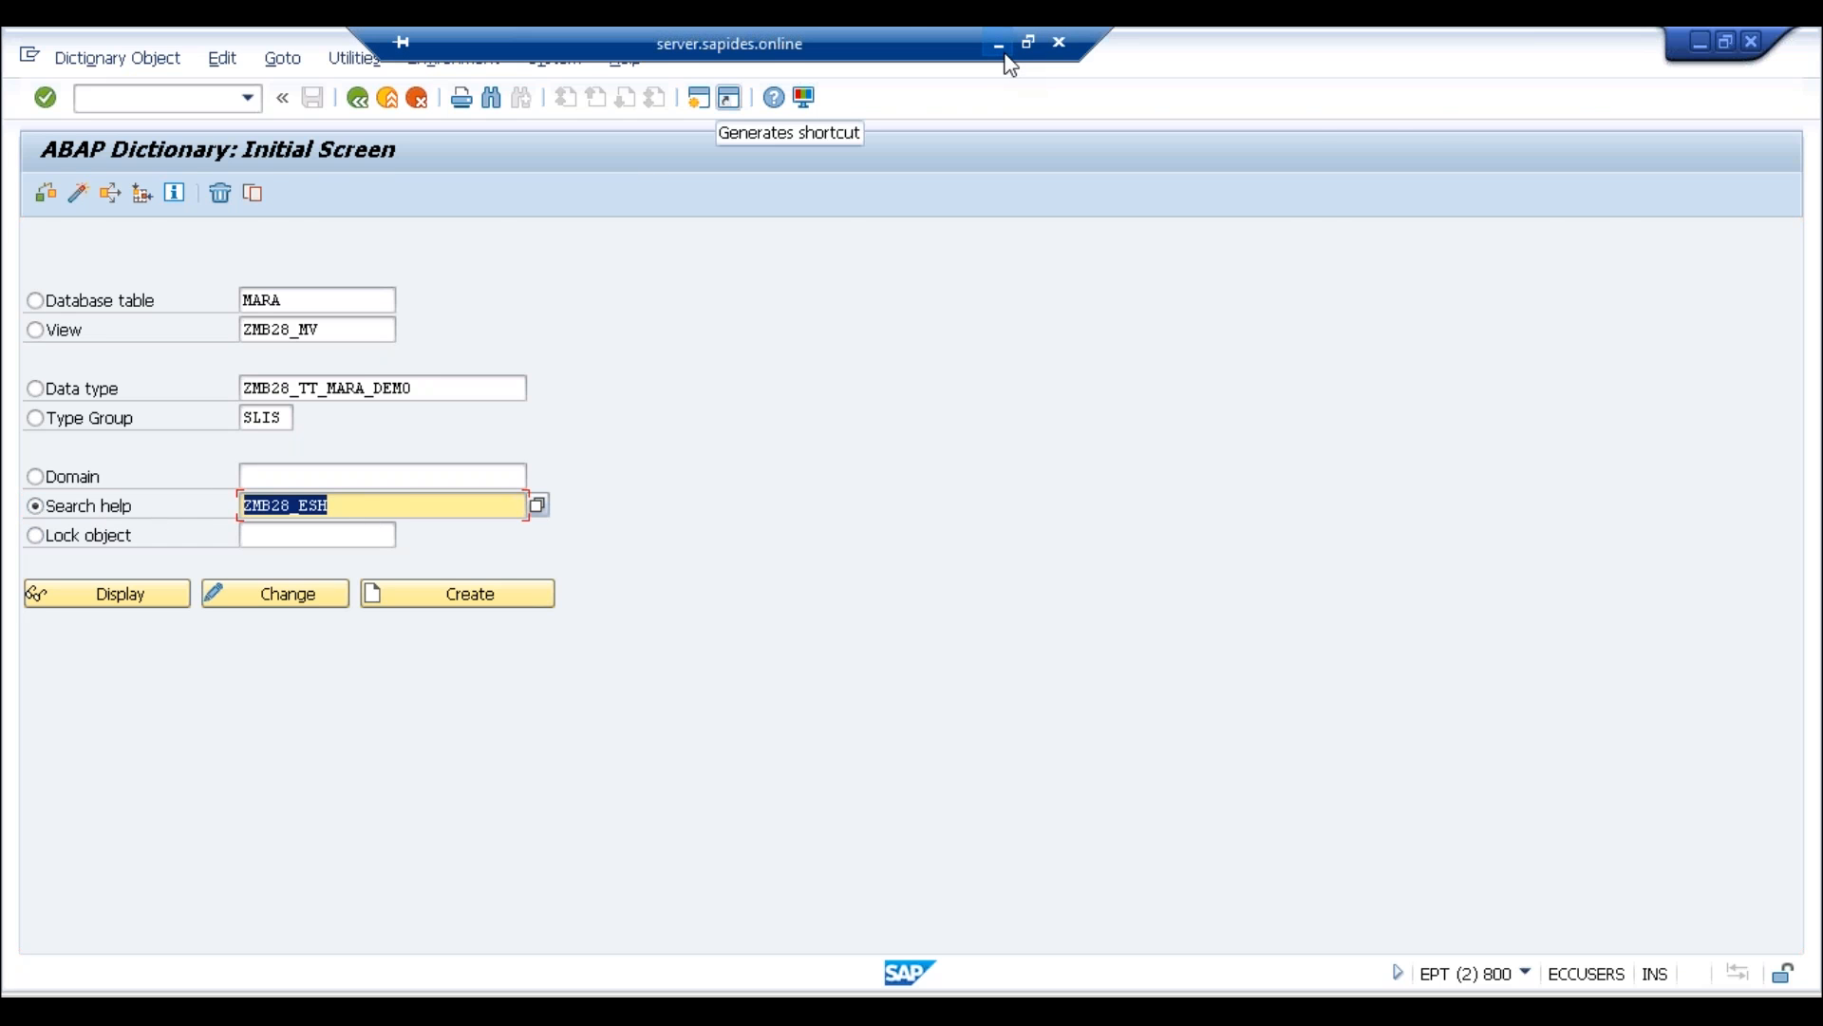
# Switch to the Morning_Batch presentation in PowerPoint and add a blank slide after slide 38
pyautogui.click(997, 44)
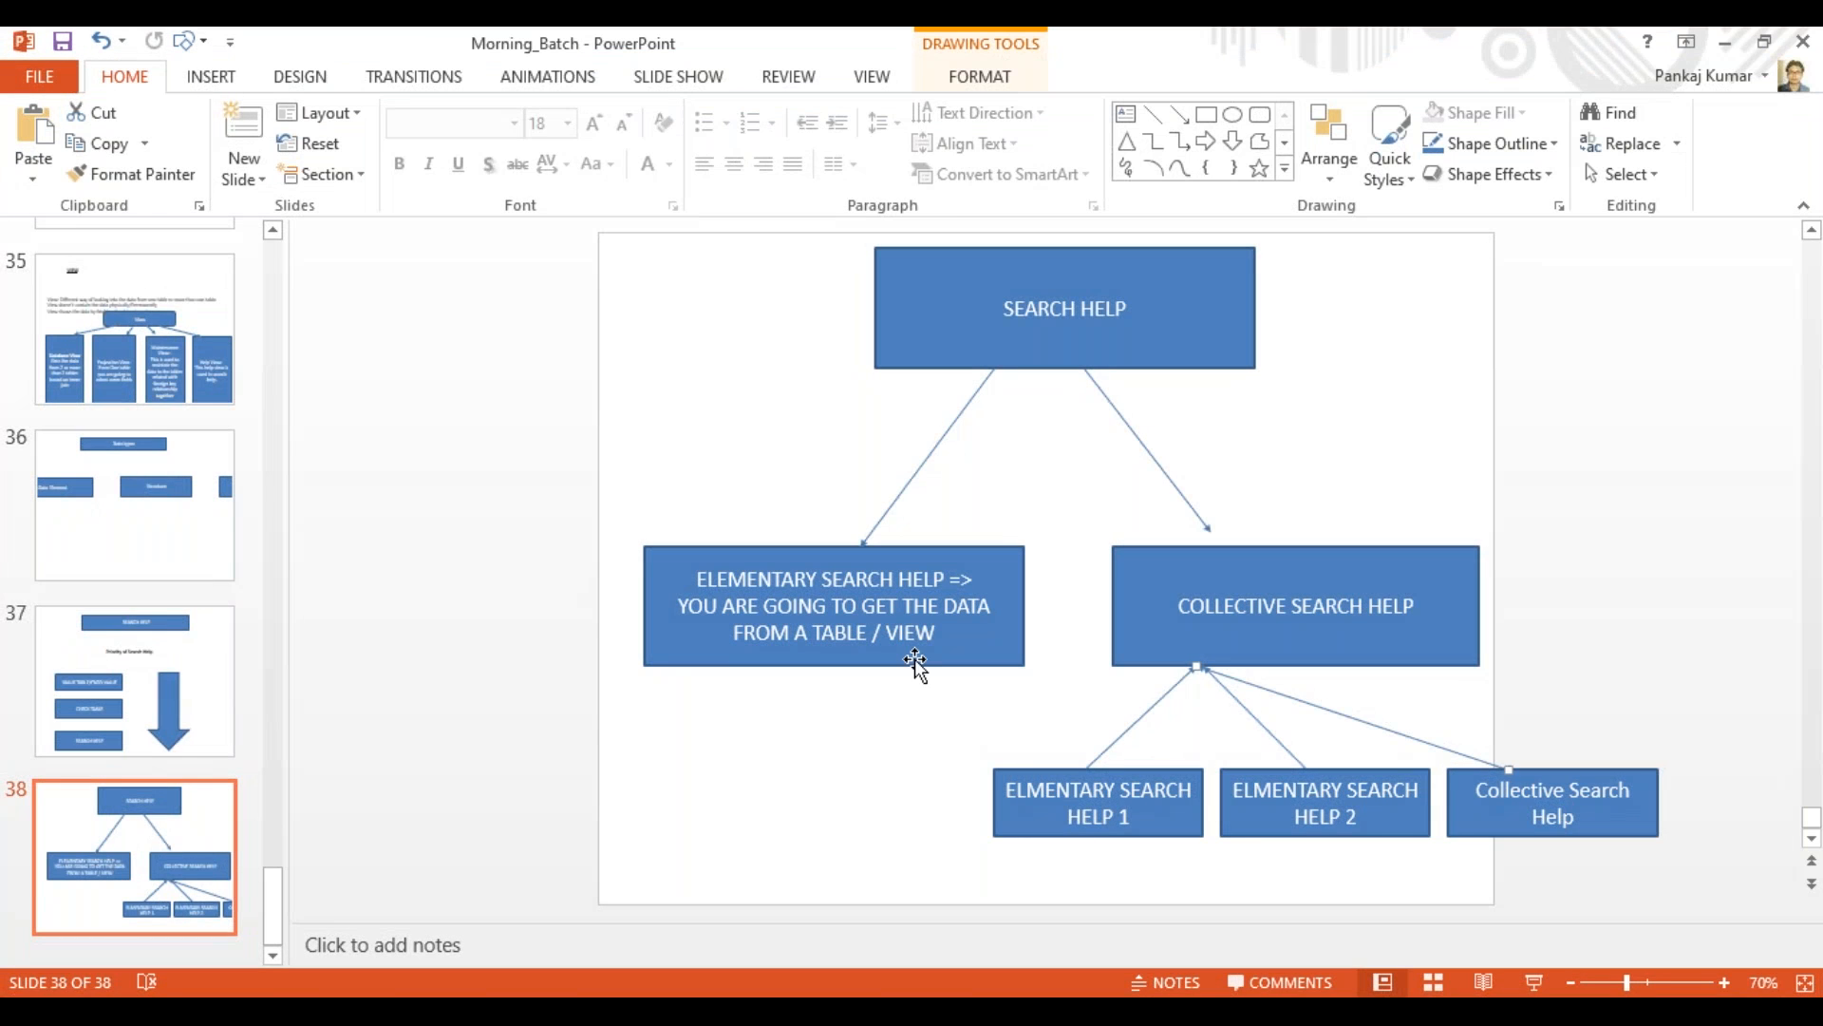
pyautogui.click(245, 169)
pyautogui.click(292, 593)
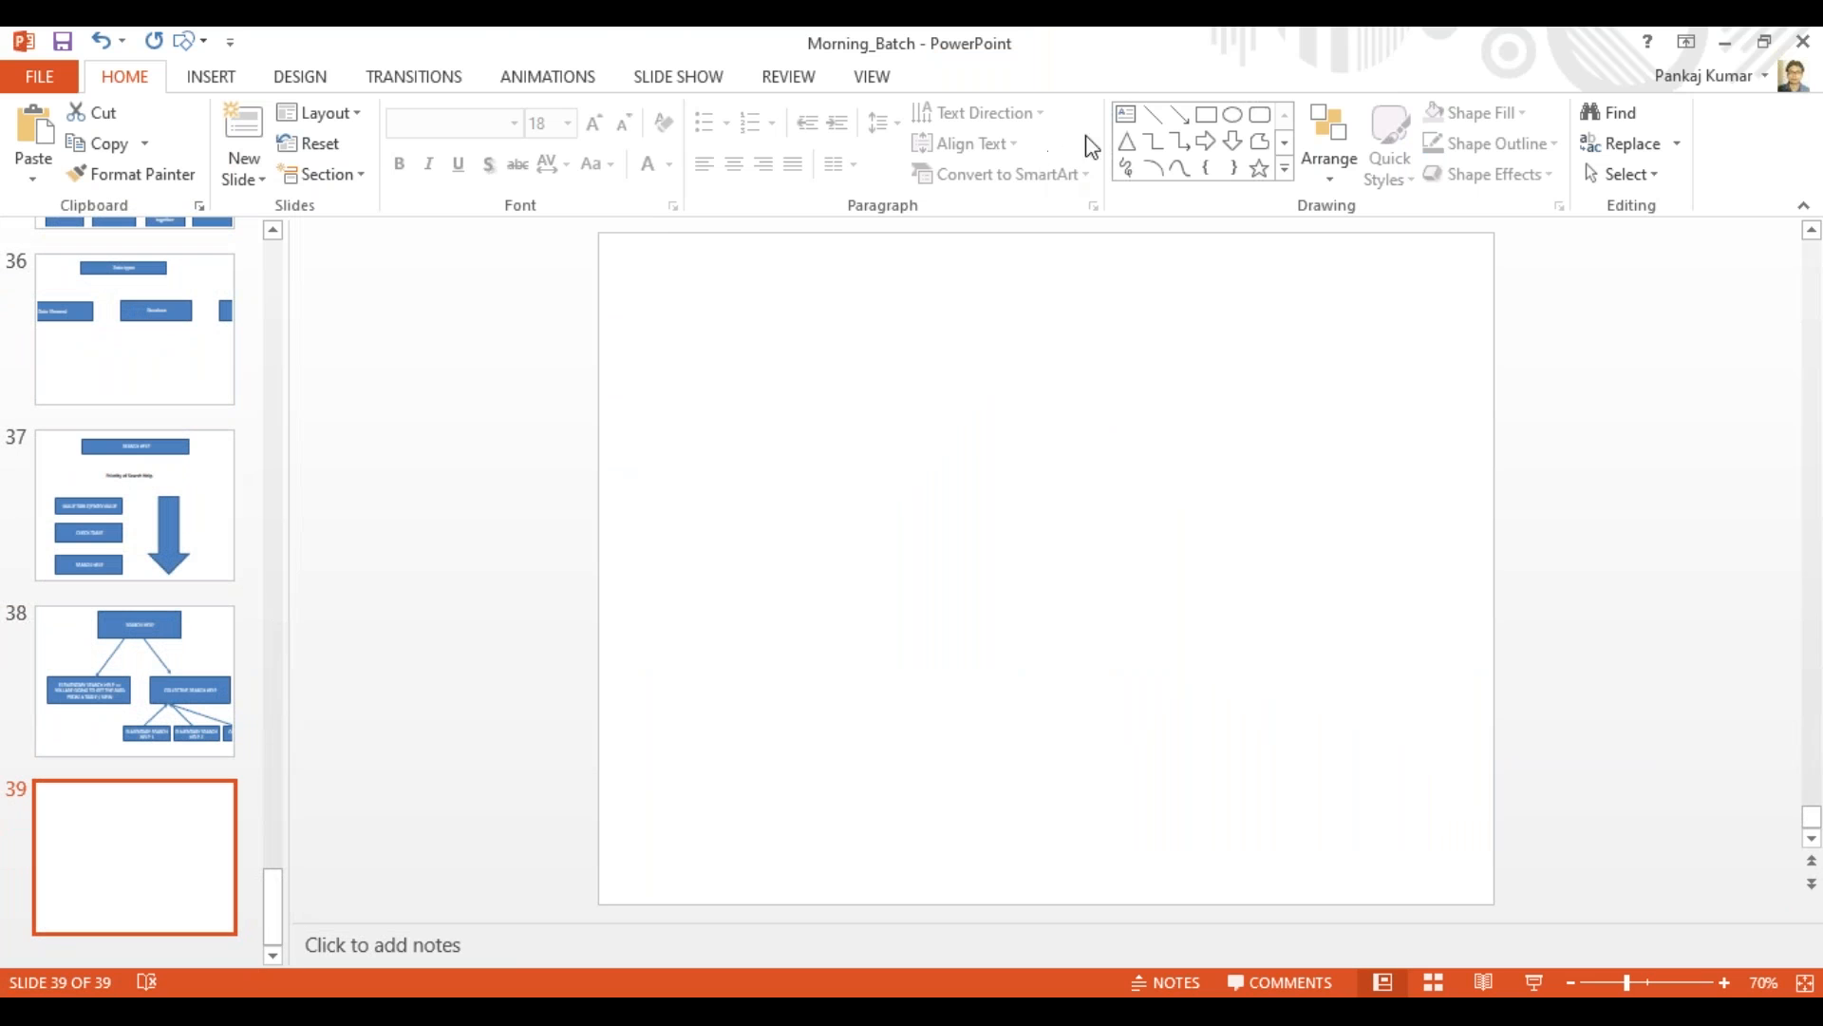
# Add a wide text box near the top of the blank slide reading "How to integrate elementary search help with Data base table"
pyautogui.click(1125, 114)
pyautogui.moveTo(637, 263)
pyautogui.mouseDown()
pyautogui.moveTo(712, 305)
pyautogui.moveTo(1419, 509)
pyautogui.mouseUp()
pyautogui.write('How to e')
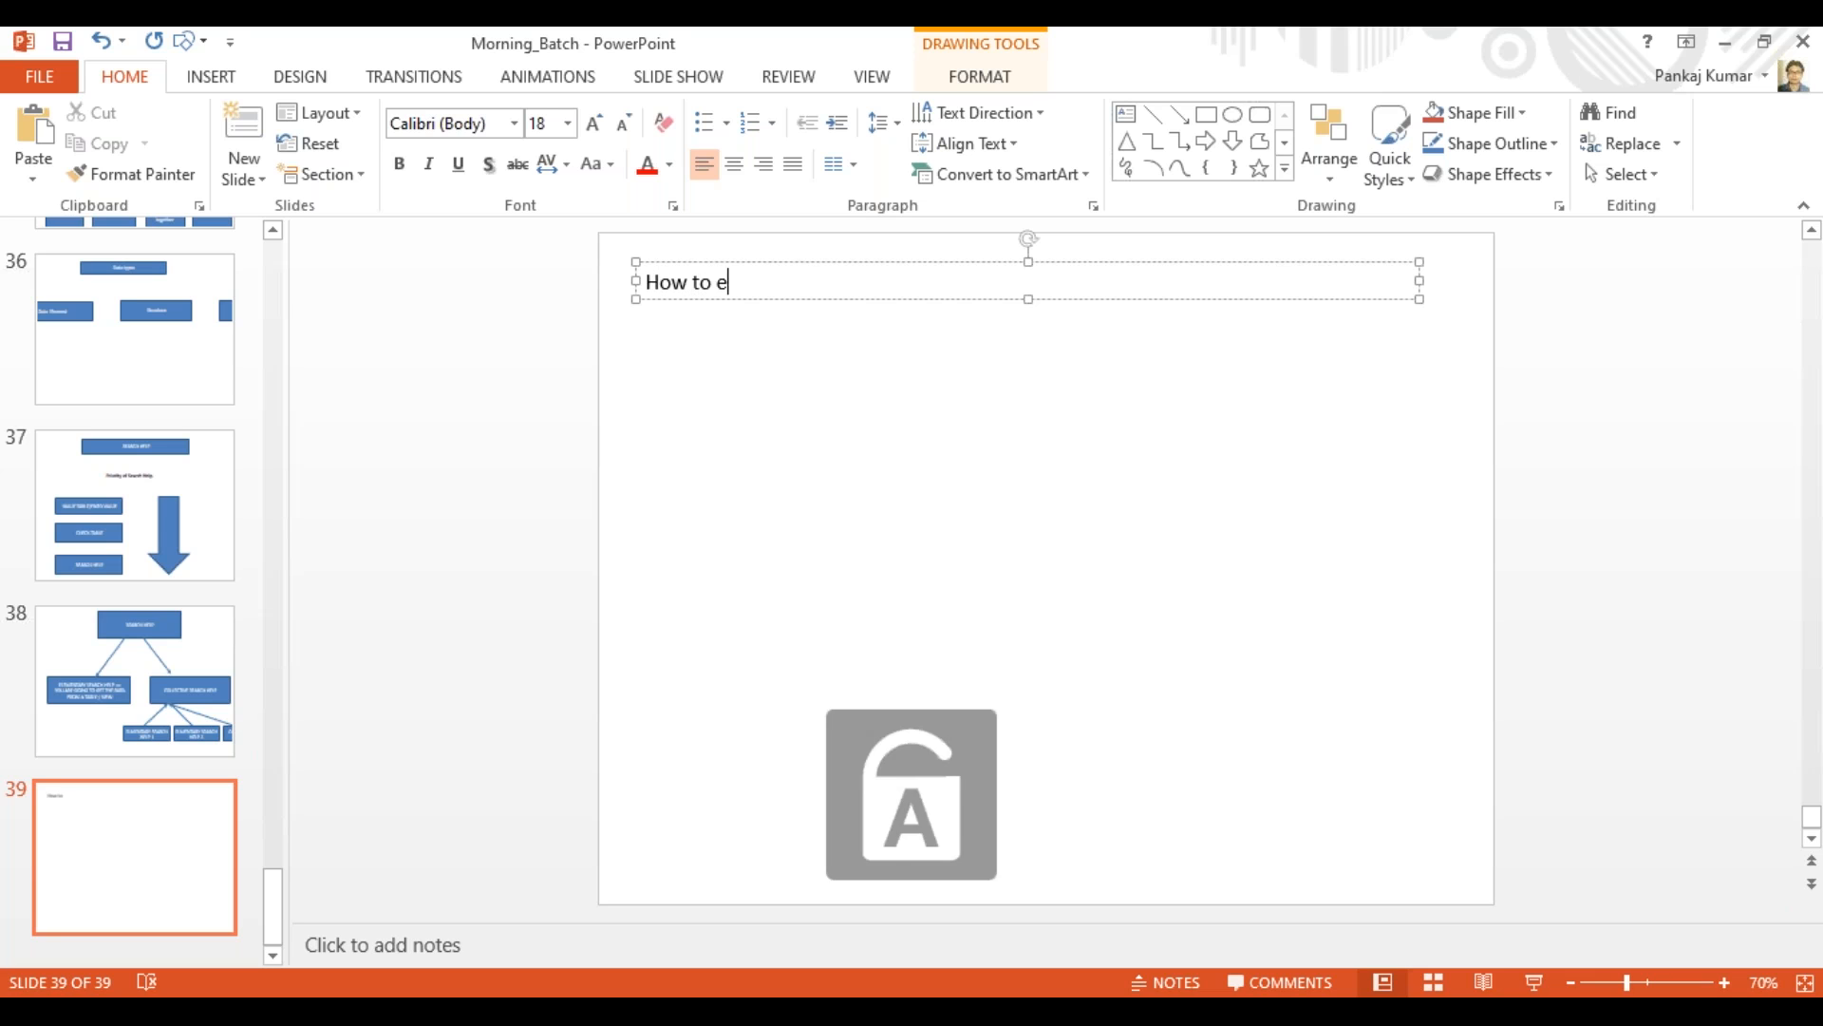
pyautogui.press('BackSpace')
pyautogui.write('it')
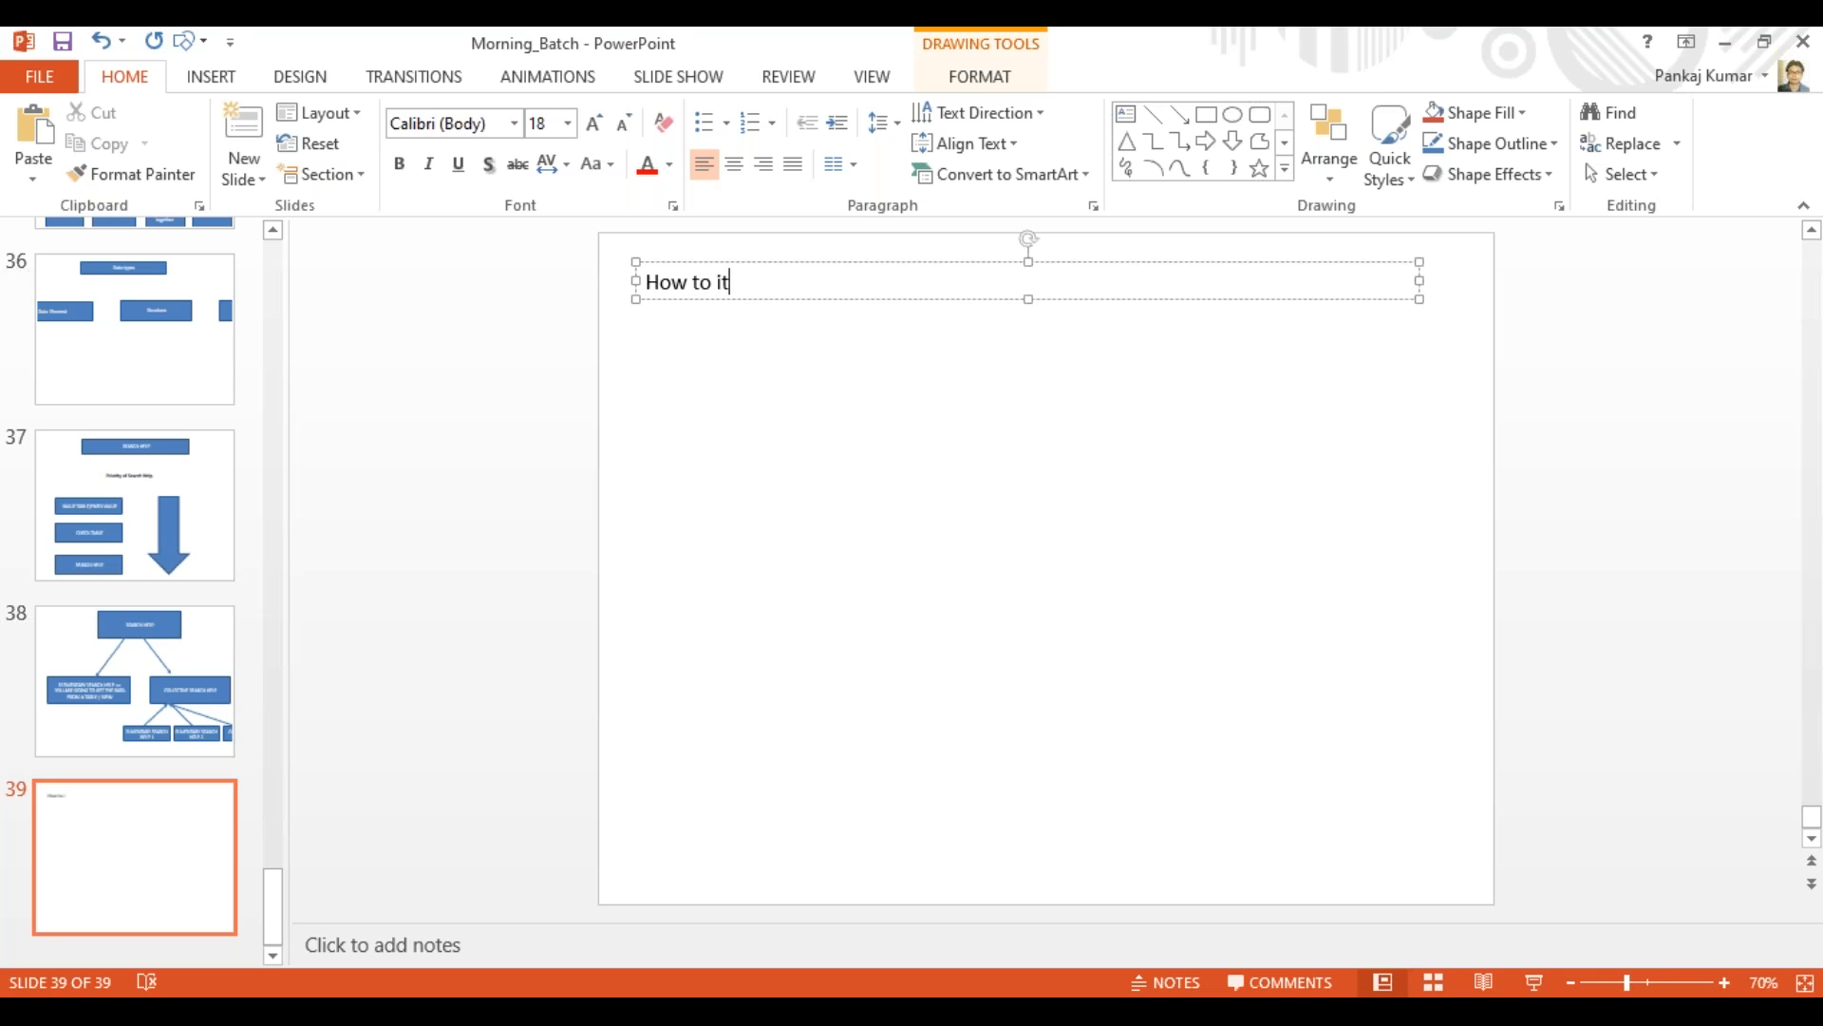
pyautogui.press('BackSpace')
pyautogui.write('ntegra')
pyautogui.write('tion')
pyautogui.press('BackSpace')
pyautogui.press('BackSpace')
pyautogui.press('BackSpace')
pyautogui.write('e elementary se')
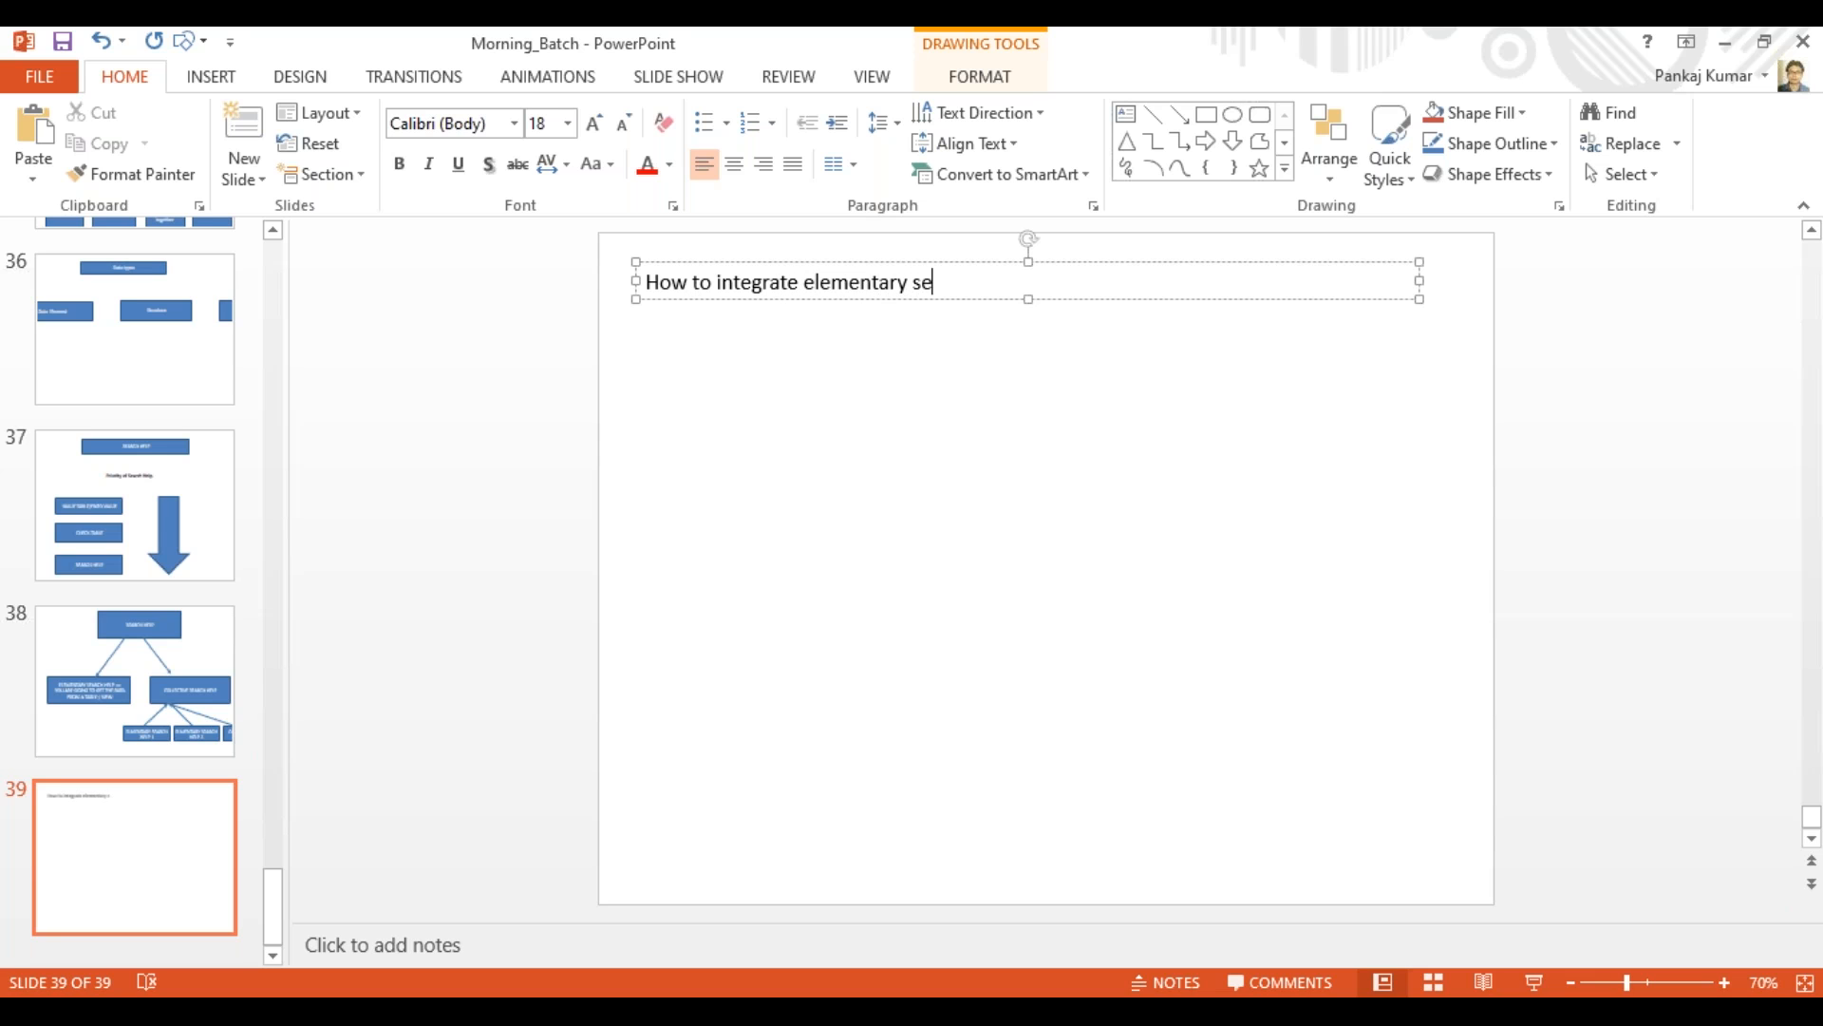
pyautogui.write('arch help with')
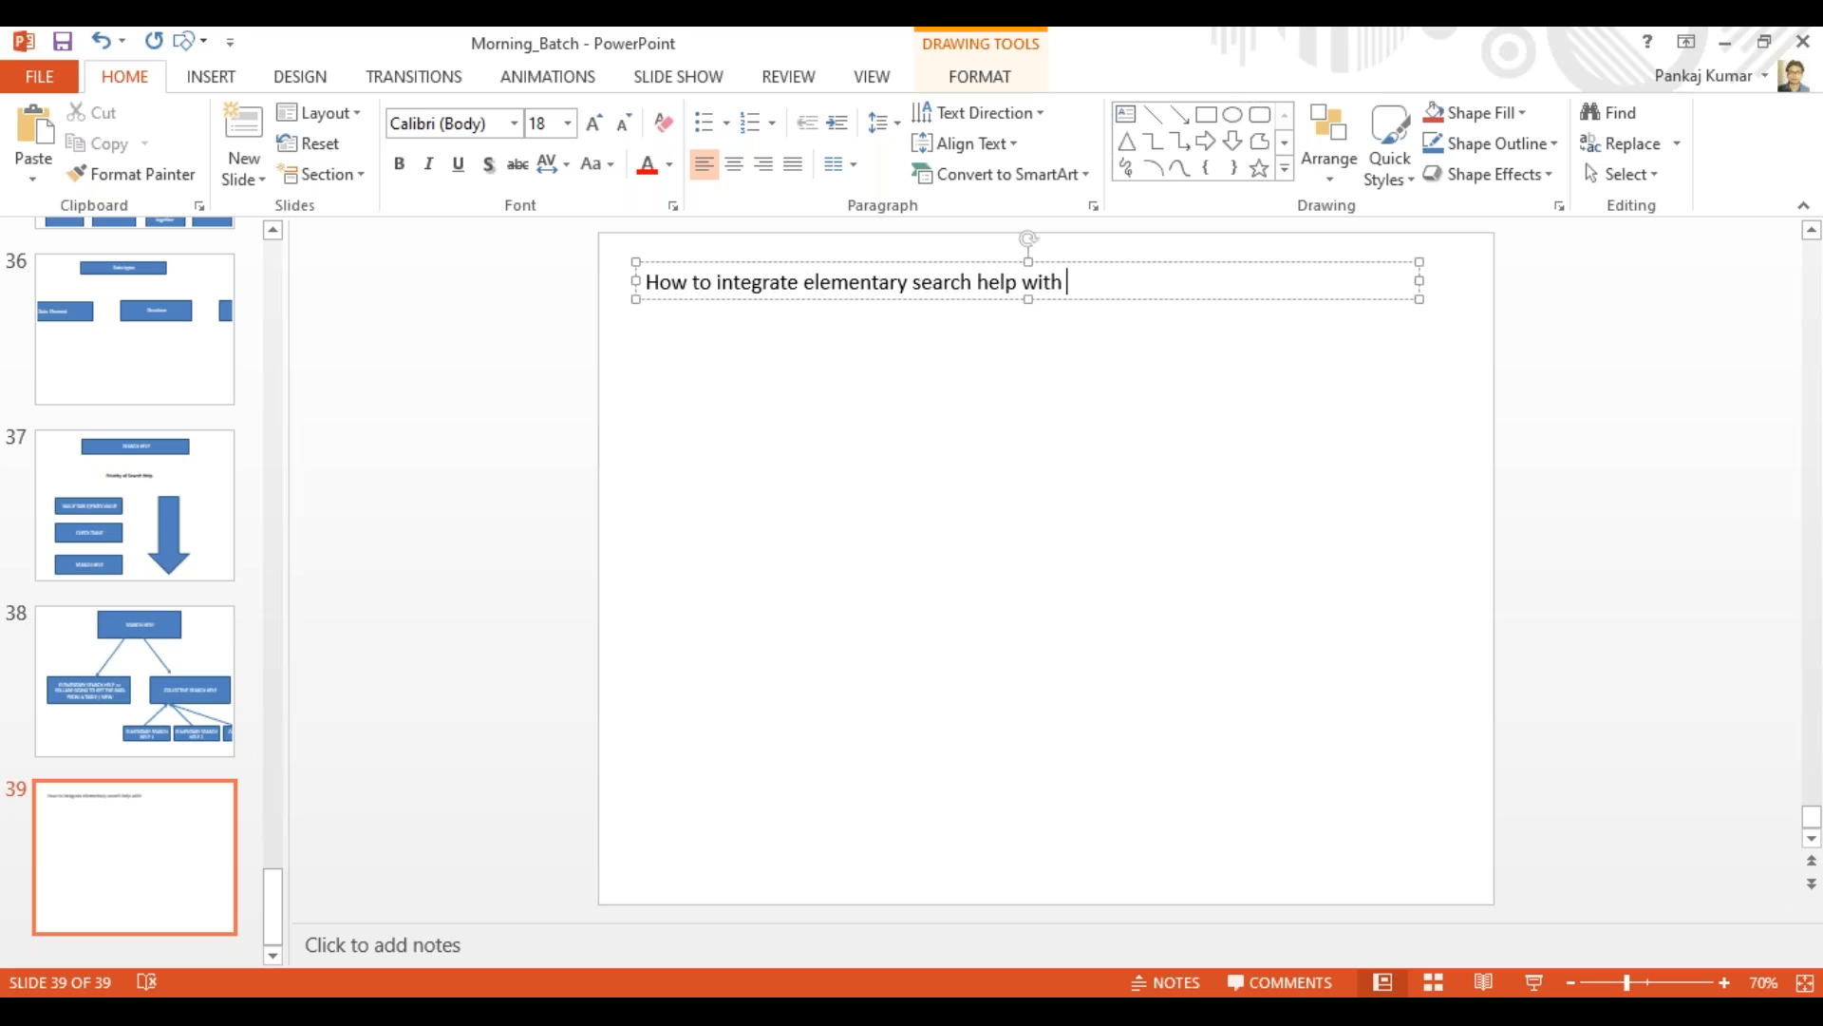
pyautogui.write('Data base table')
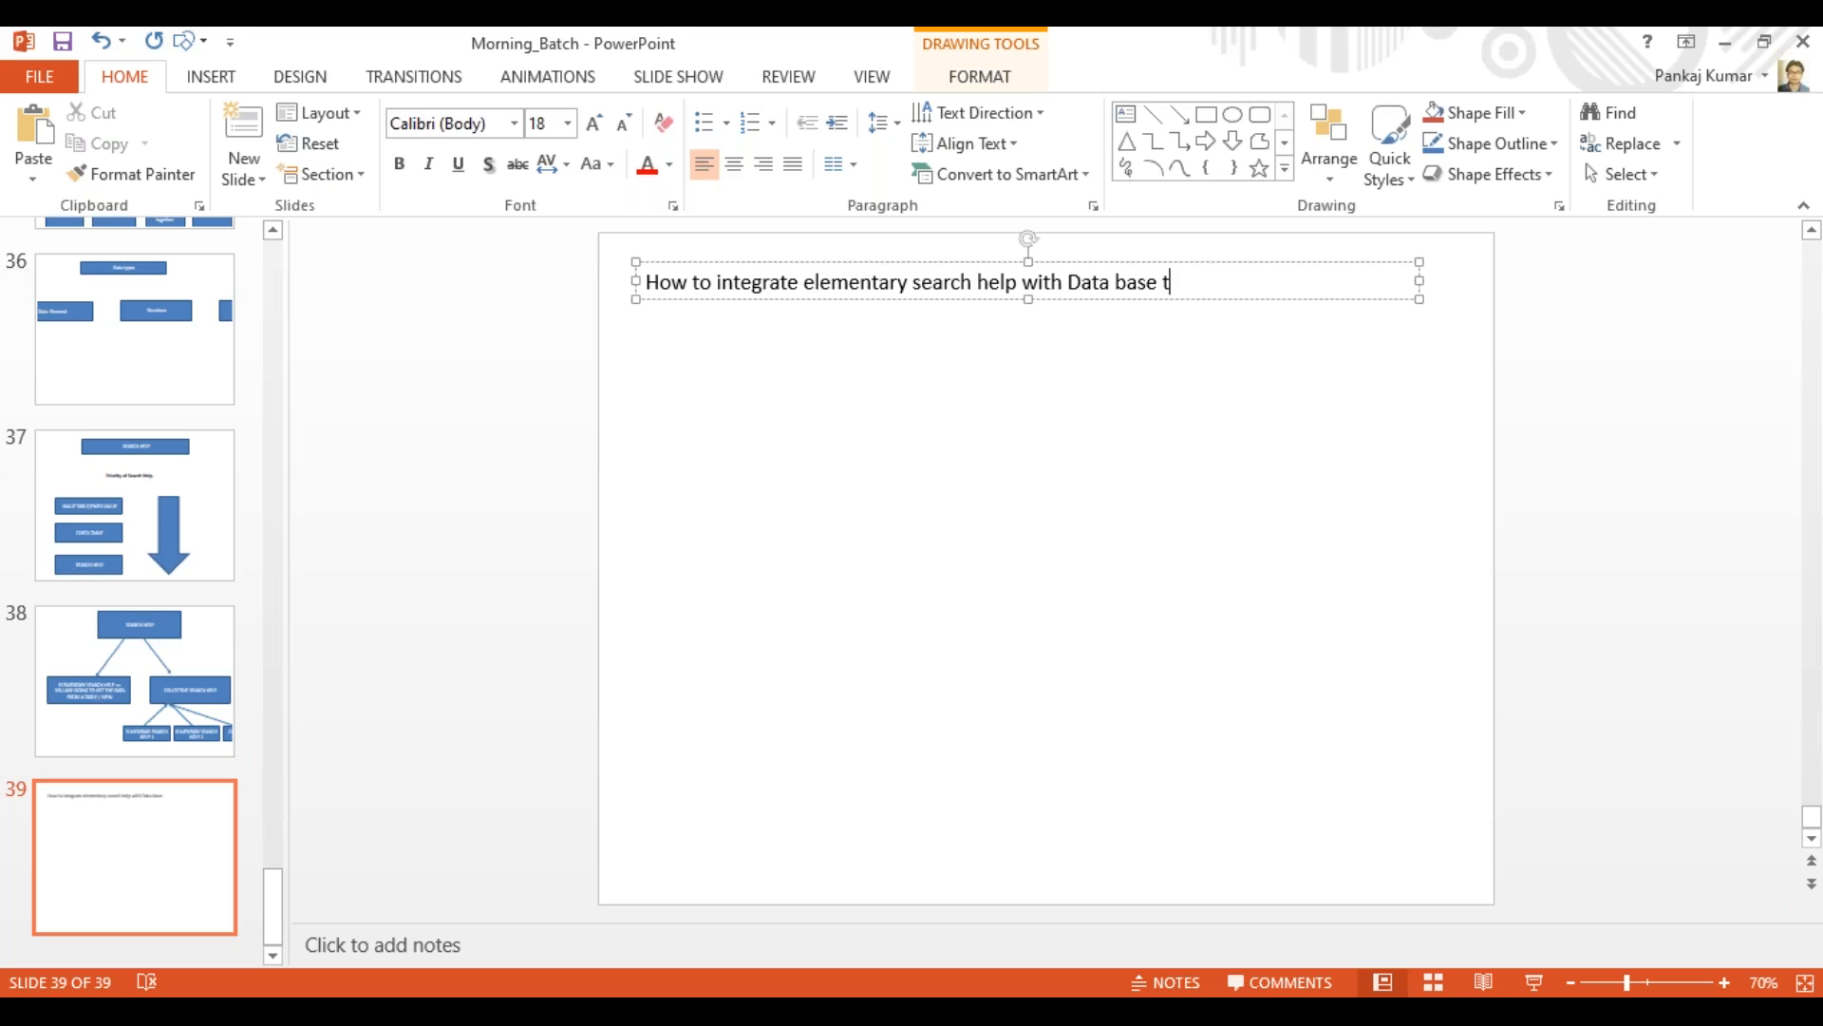